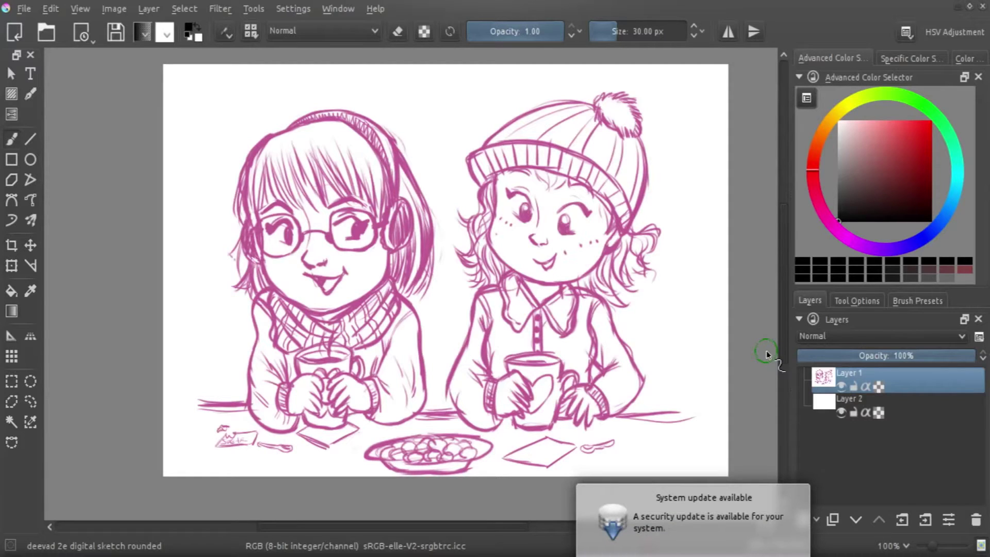
click(800, 495)
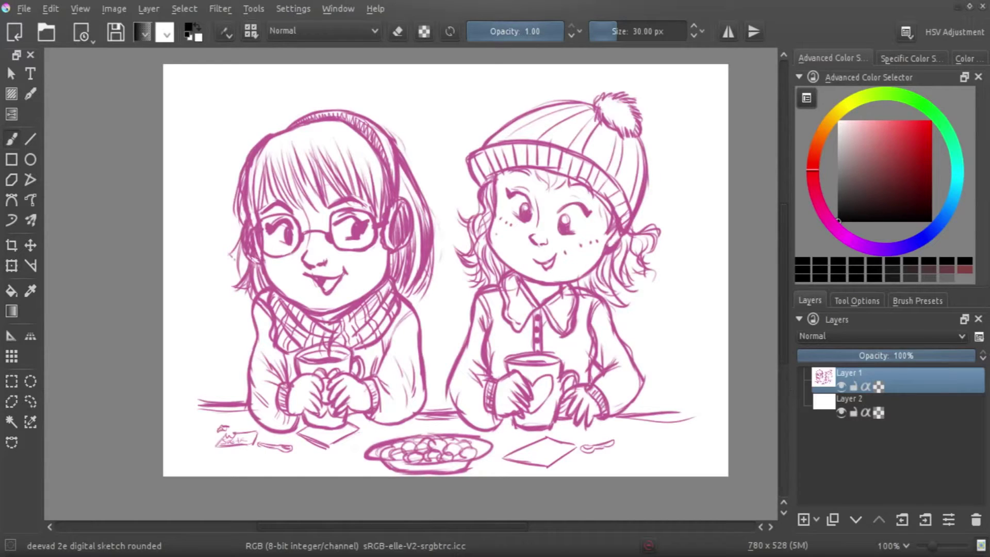
right_click(726, 556)
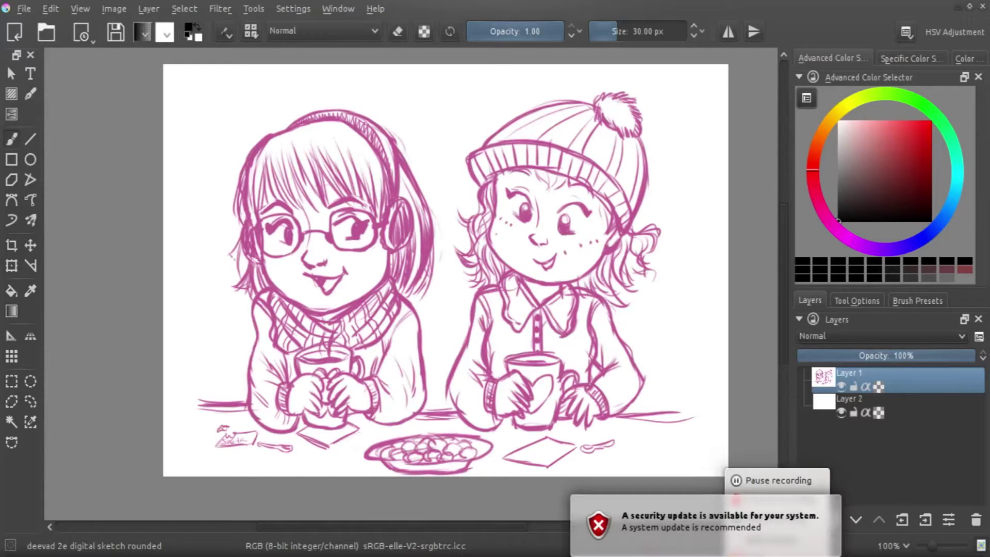
click(765, 490)
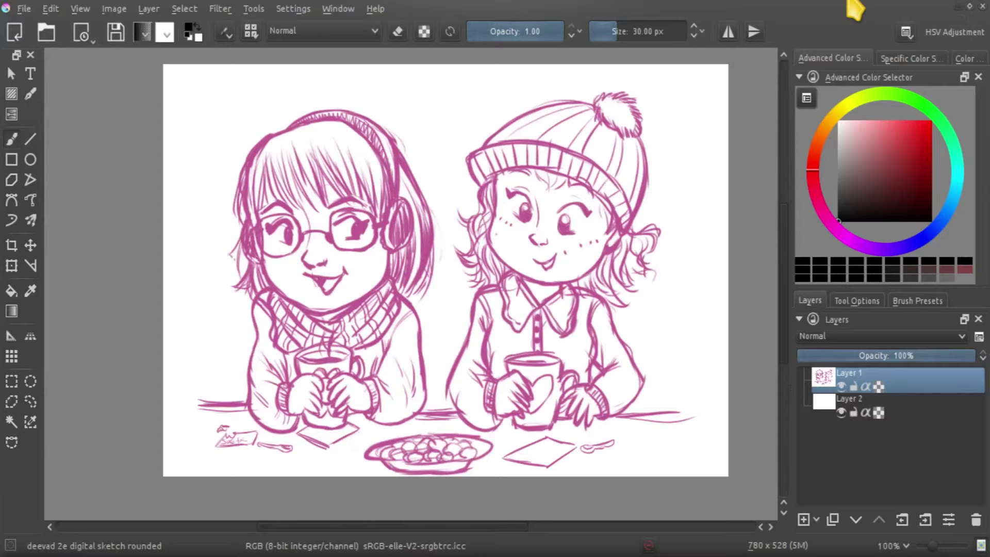
Start a new custom document and choose the A5 (300 ppi) predefined image size.
click(29, 8)
click(41, 30)
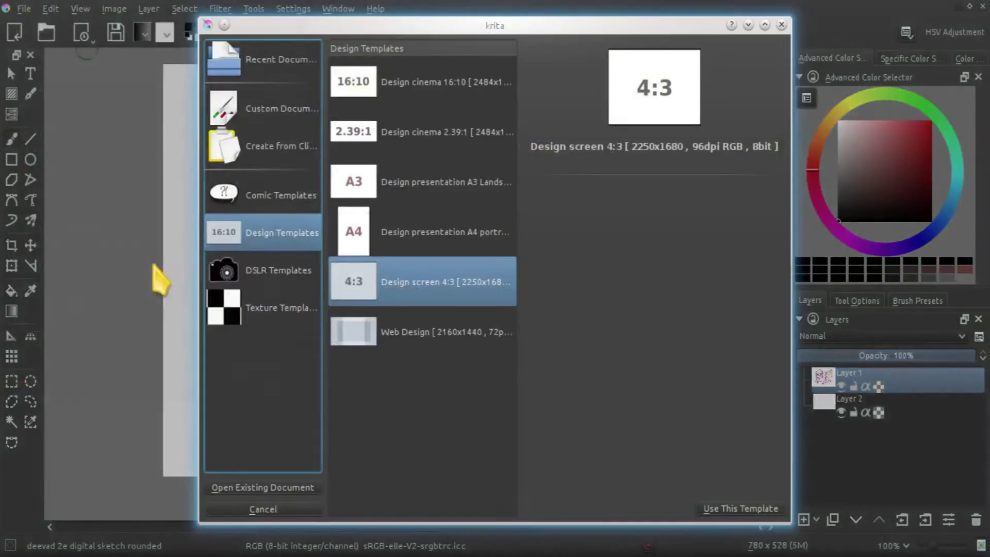
click(304, 132)
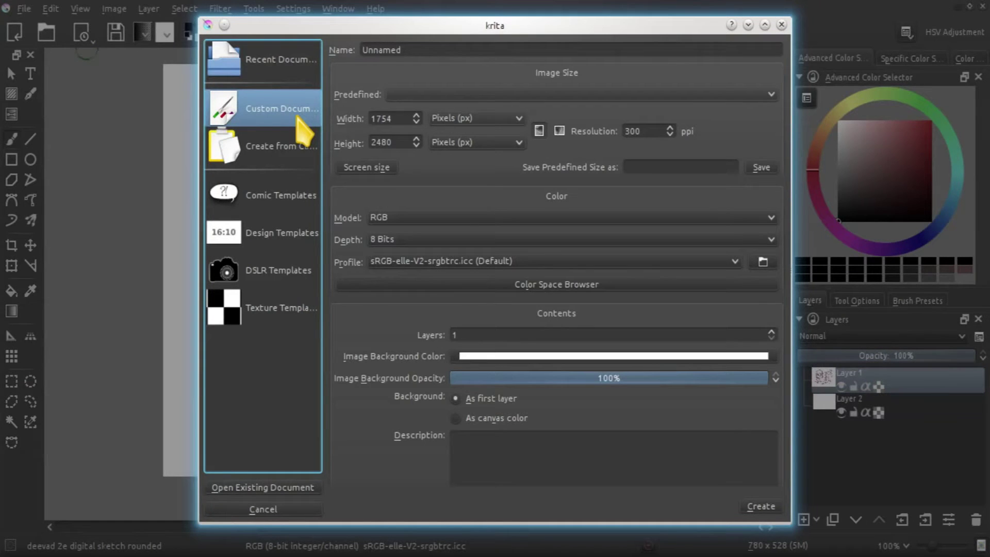
click(448, 96)
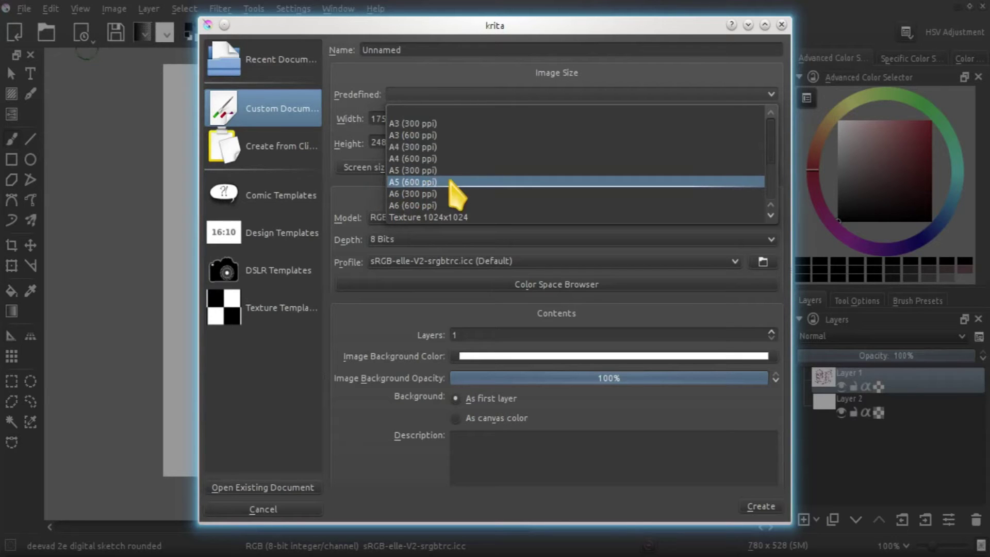
click(410, 171)
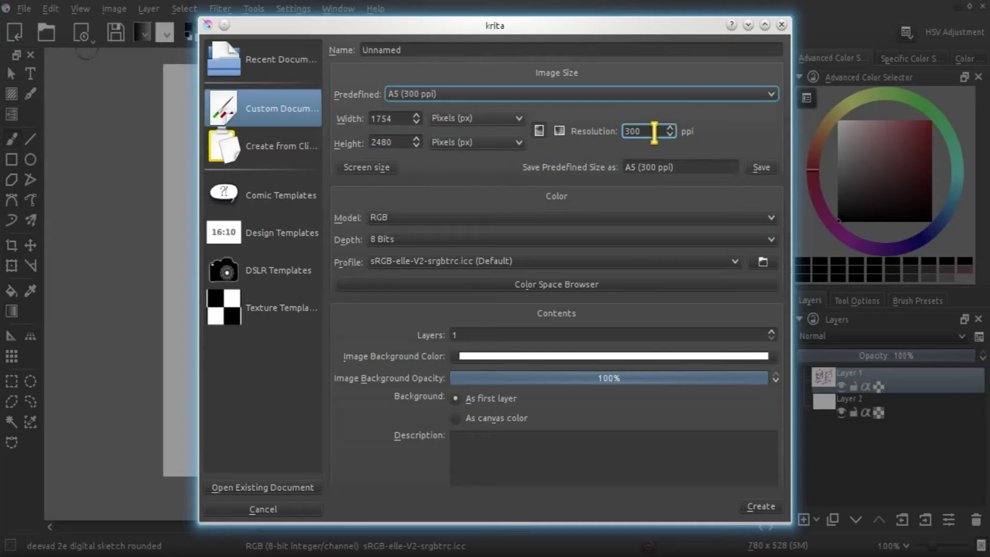
Try the A6 (300 ppi) and Texture 1024x1024 predefined sizes, and close the new document dialog without creating anything.
click(429, 95)
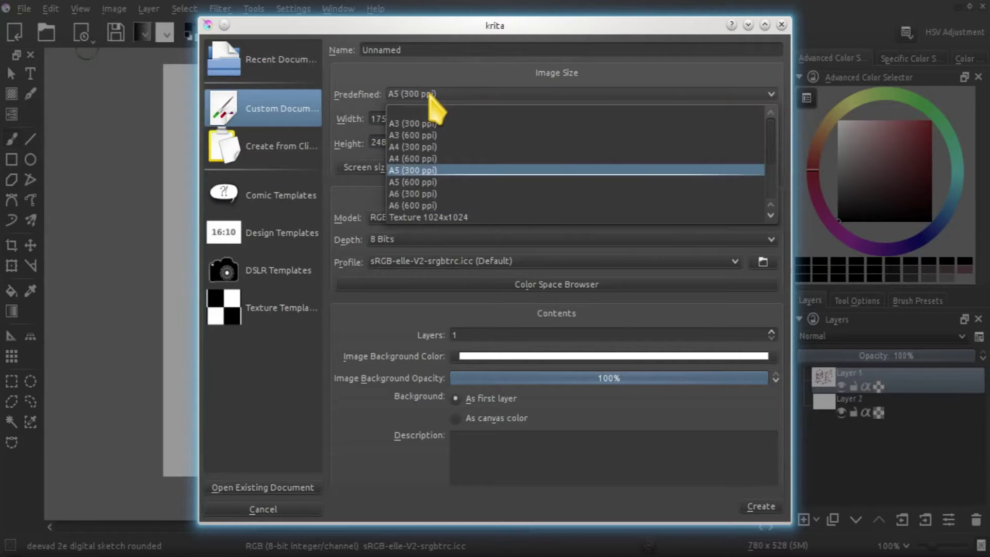
click(423, 194)
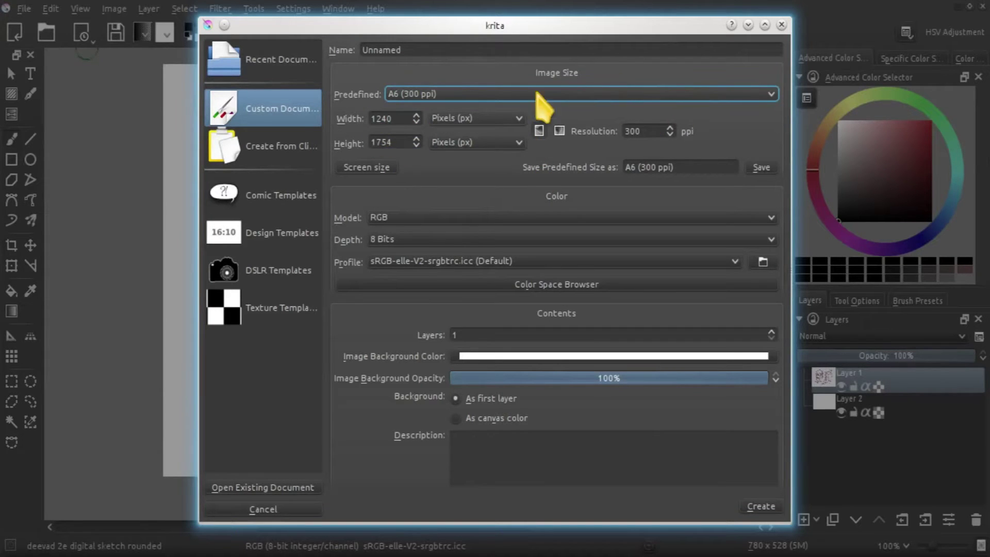
click(438, 95)
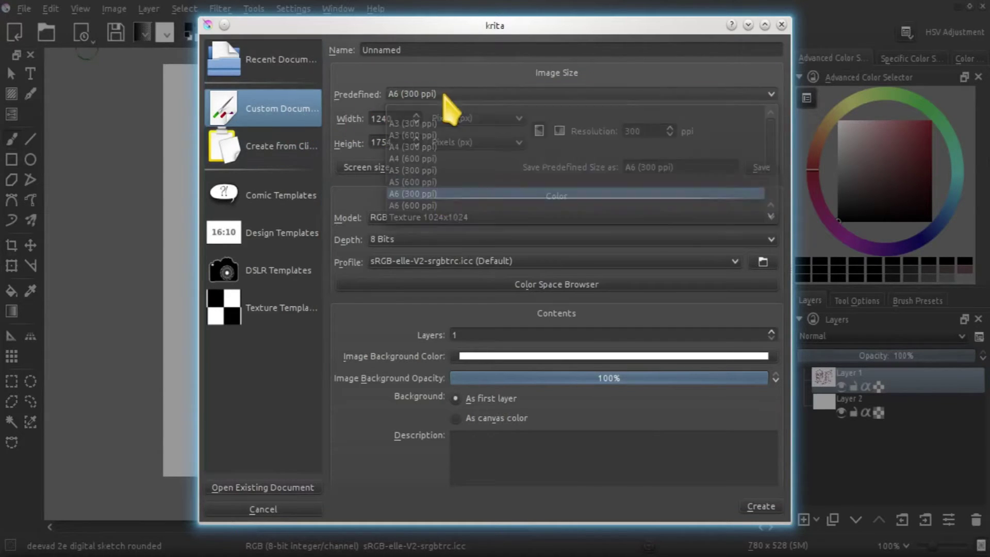
click(427, 216)
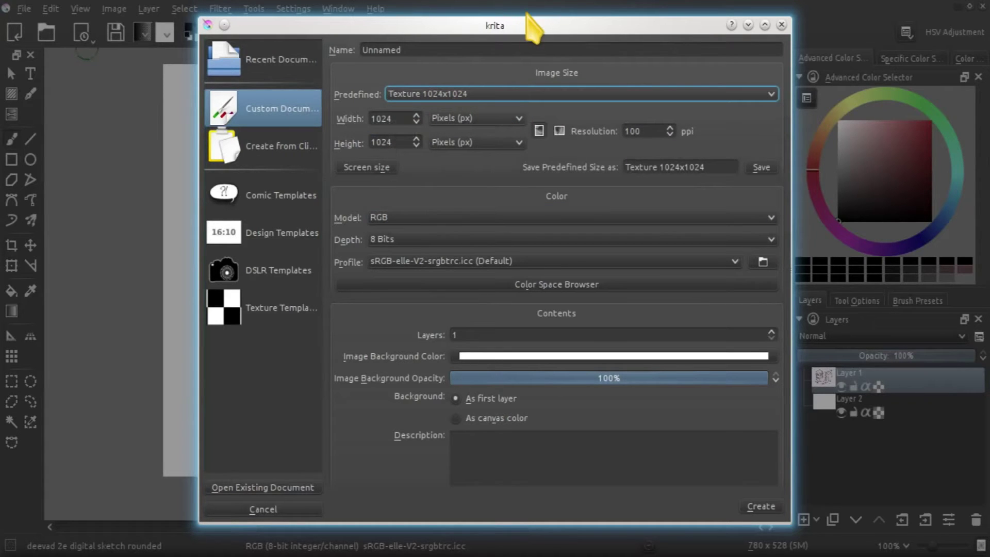
drag(520, 23, 504, 19)
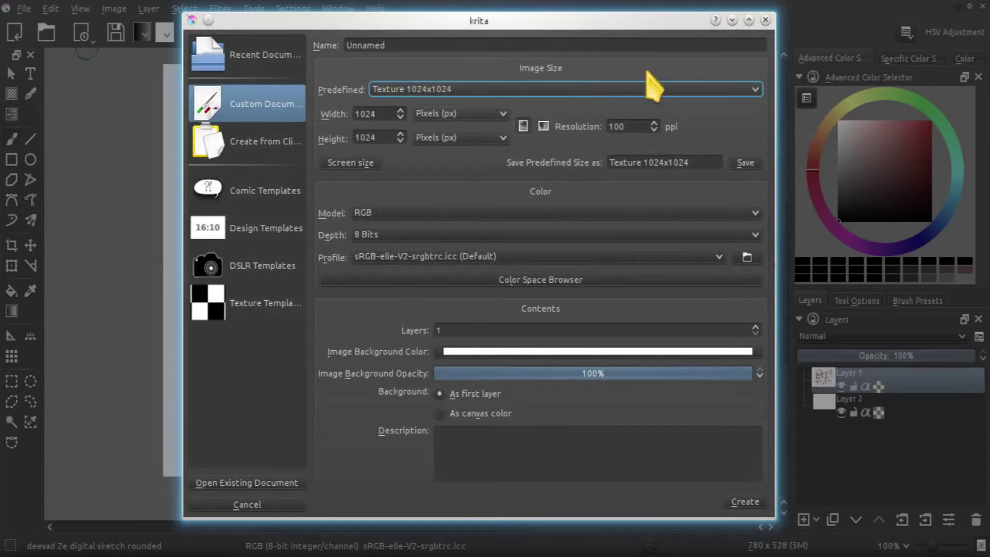
drag(484, 31, 482, 46)
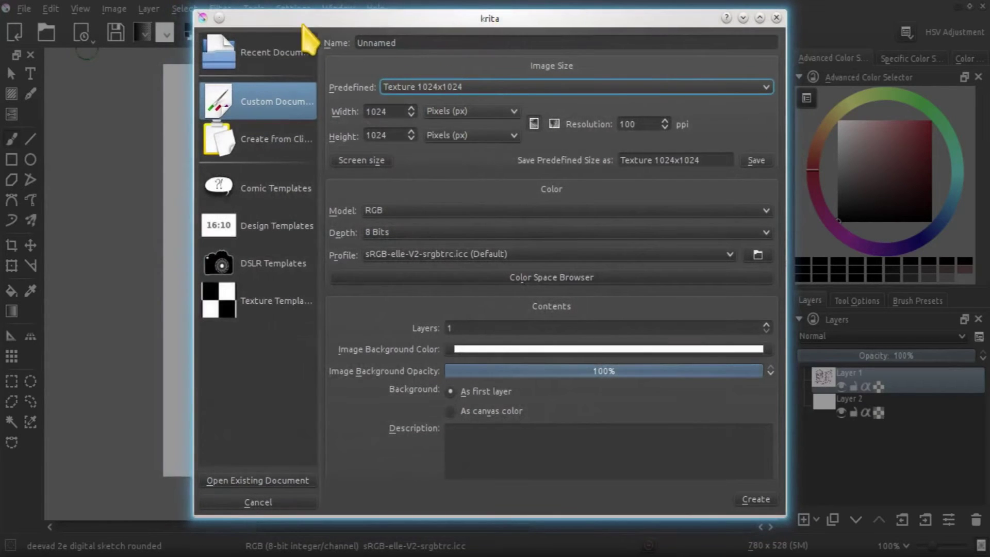
click(776, 18)
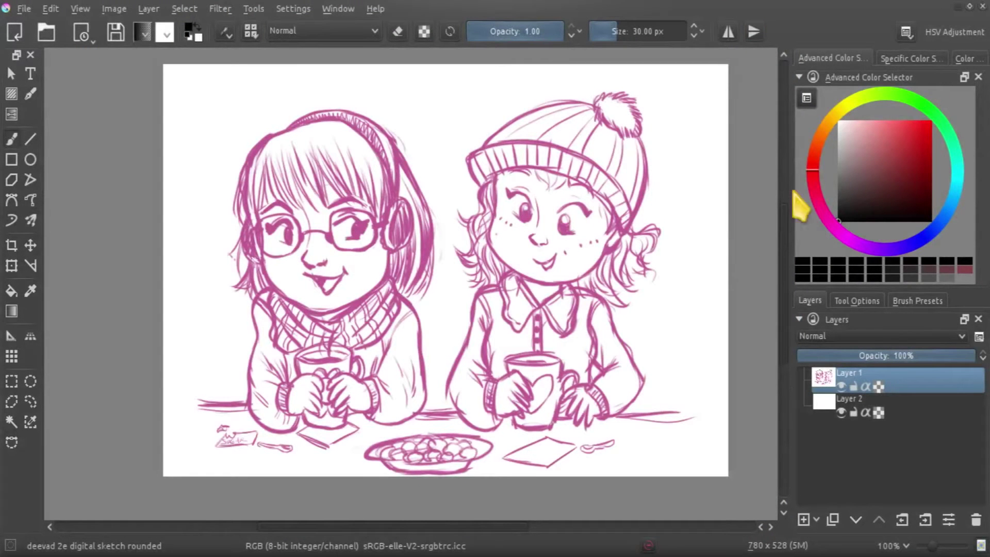
click(891, 58)
click(835, 63)
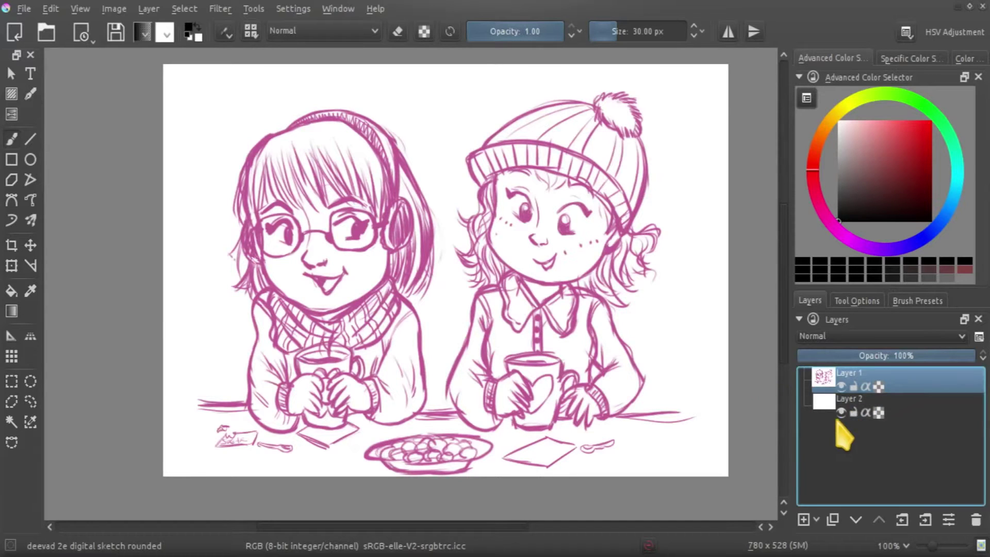
Undock the Layers docker, make it taller and wider, and place it over the left girl in the sketch.
drag(892, 325, 348, 83)
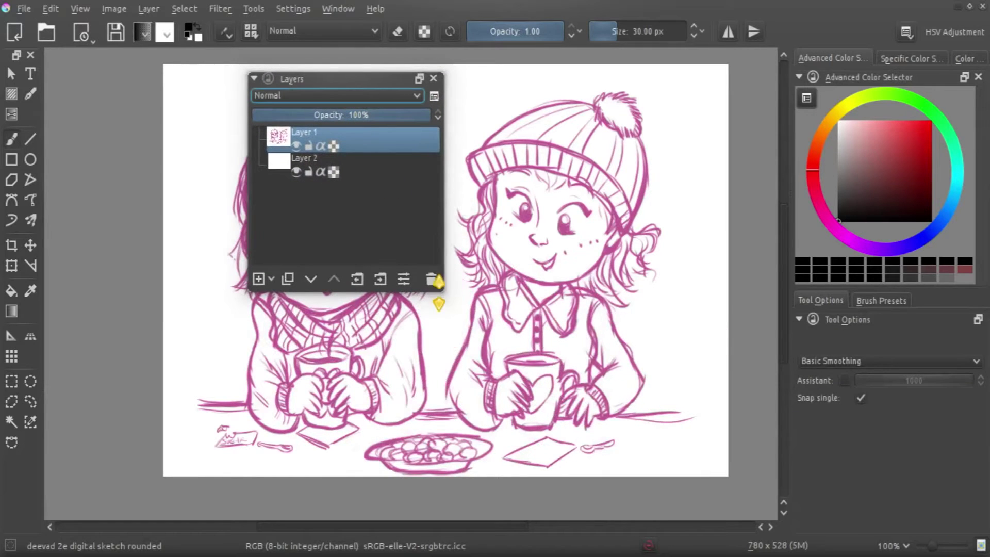
drag(435, 295, 492, 417)
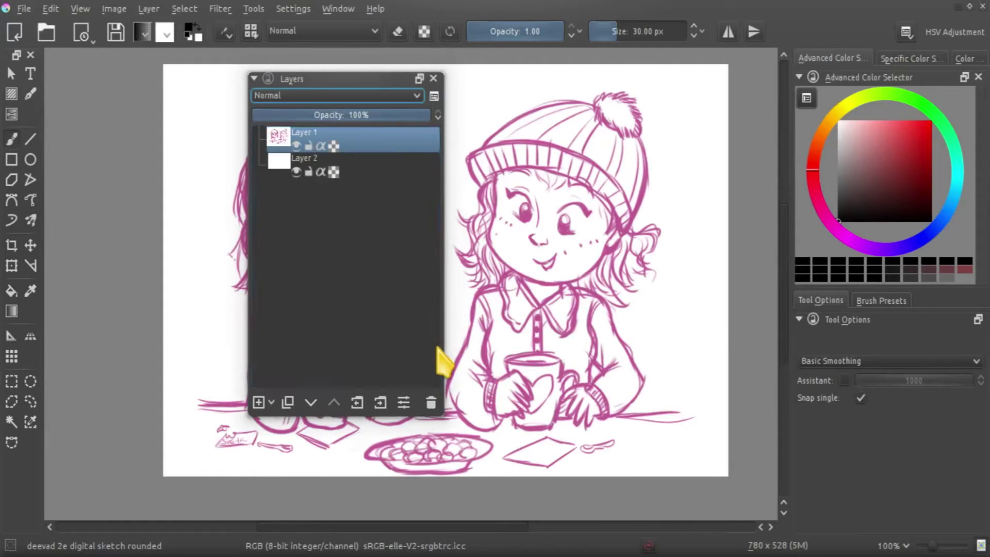
drag(444, 347, 564, 351)
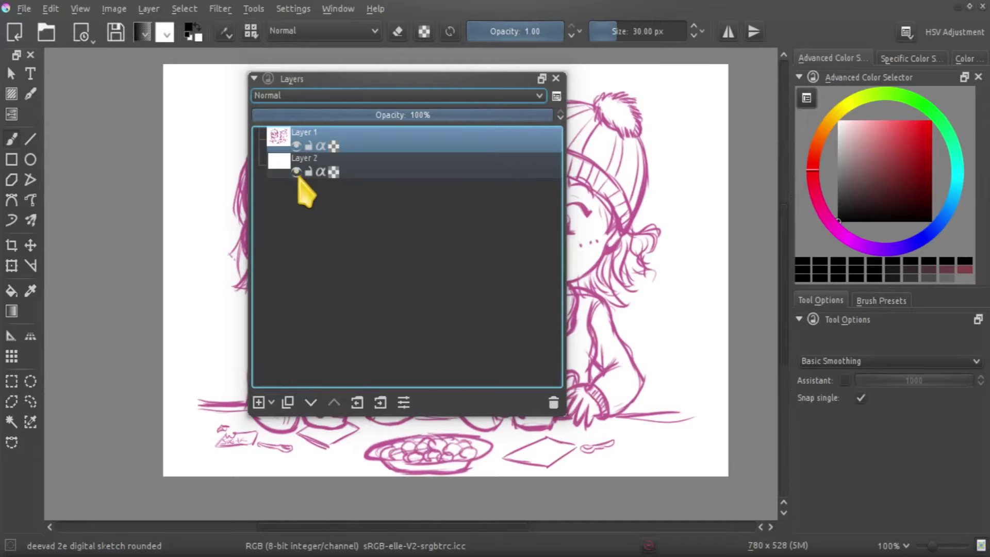
drag(326, 83, 171, 131)
Try out Layer 1's visibility and lock toggles, leaving the layer visible and unlocked.
click(140, 195)
click(140, 194)
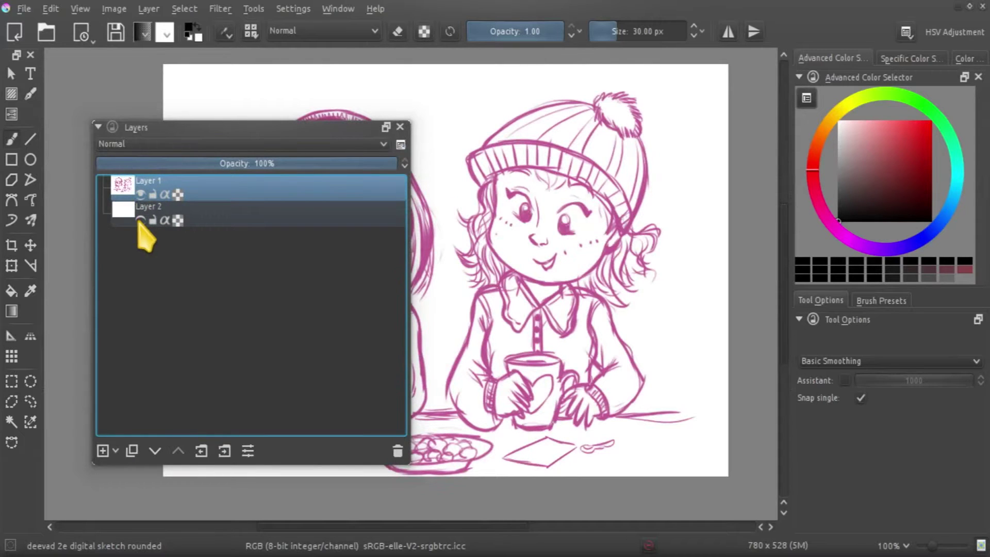
click(141, 194)
click(141, 194)
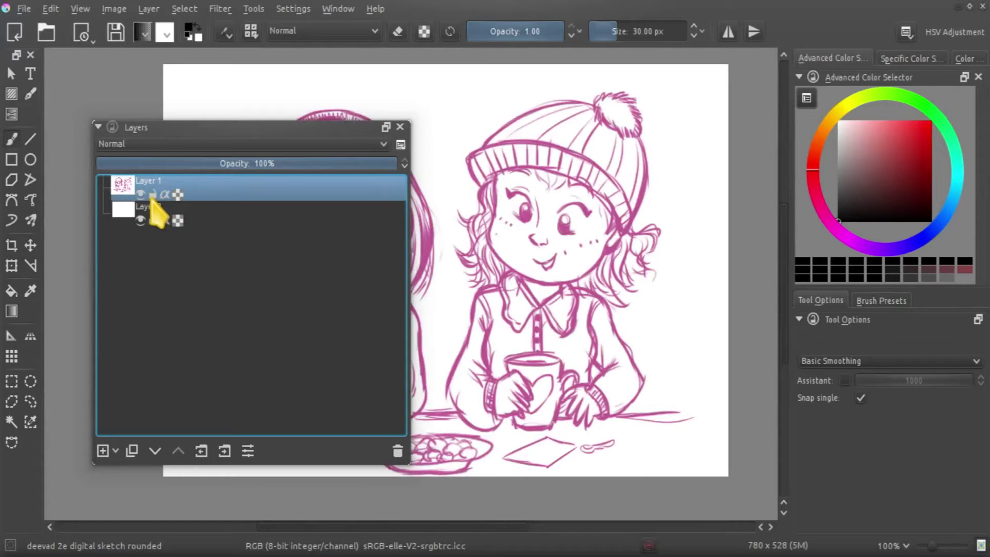
click(152, 194)
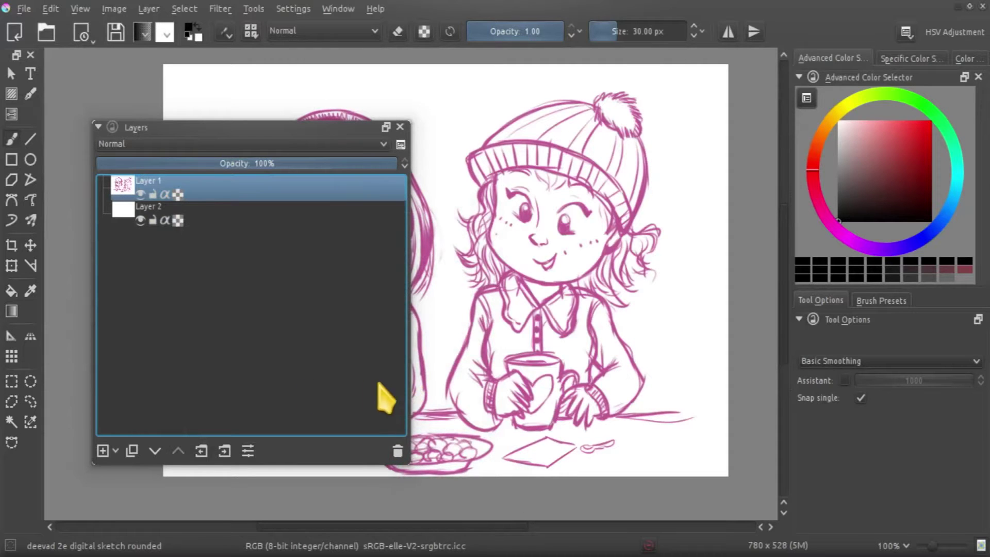
Narrow the floating Layers docker and dock it back below the Advanced Color Selector.
drag(400, 383, 286, 361)
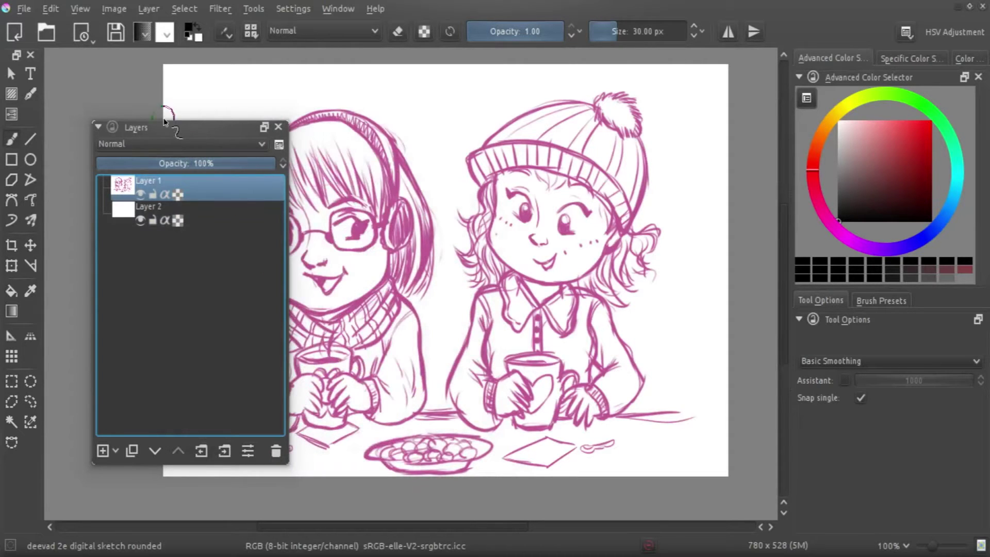
drag(167, 130, 895, 349)
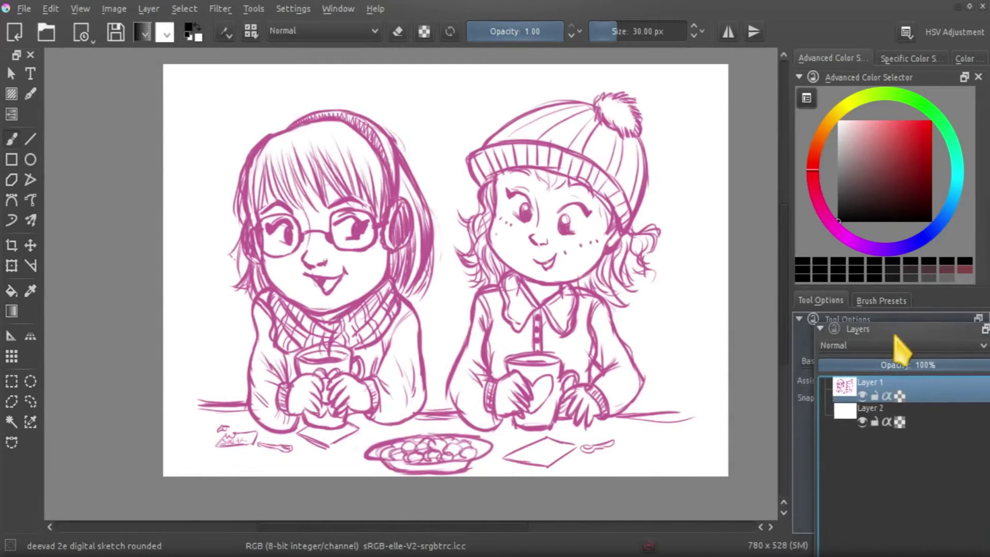
Show the Brush Presets docker and set its tag filter to All.
click(917, 300)
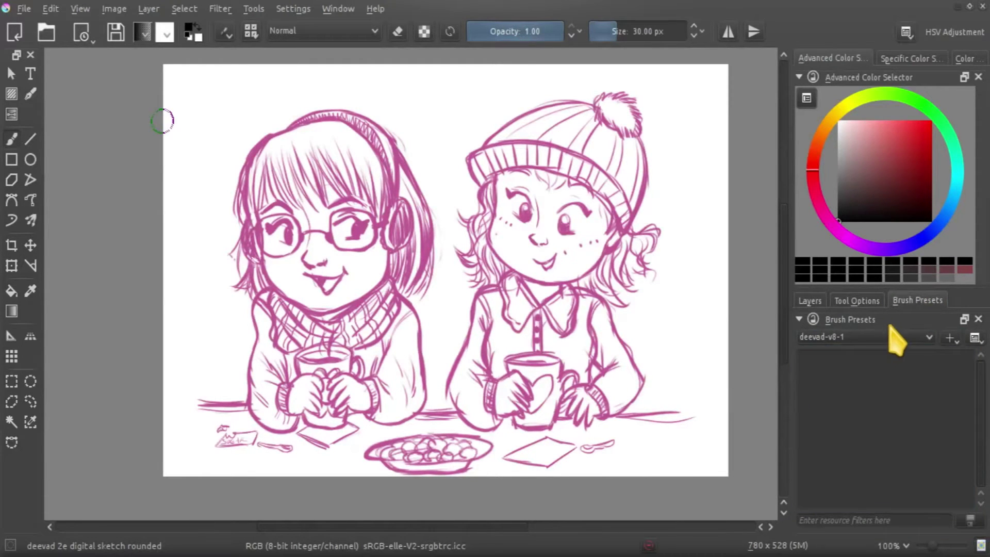
click(892, 337)
scroll(881, 361, up, 5)
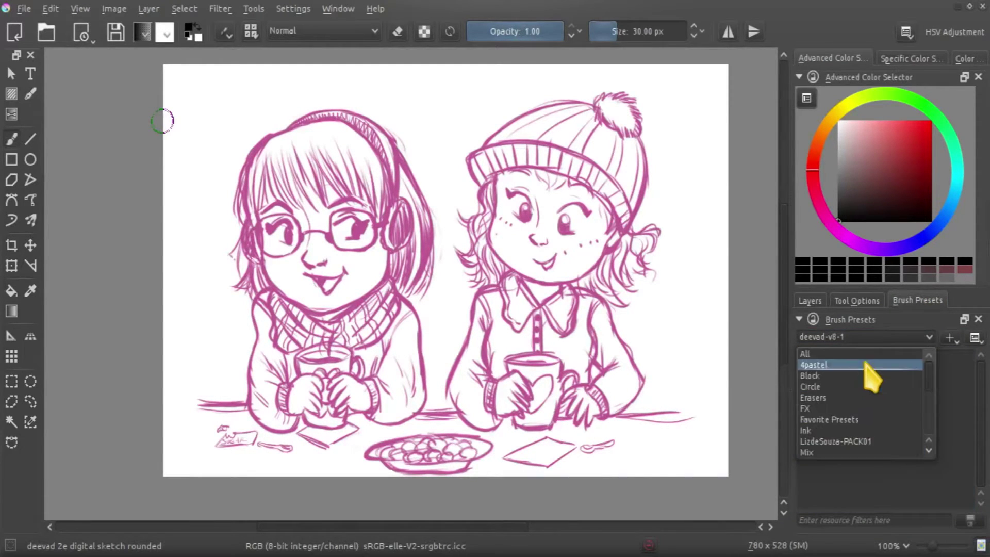
click(880, 352)
Undock the Brush Presets docker, enlarge it over the canvas and move it slightly upward.
mouse_move(897, 319)
mouse_down()
mouse_move(601, 281)
mouse_move(298, 107)
mouse_up()
drag(409, 318, 406, 459)
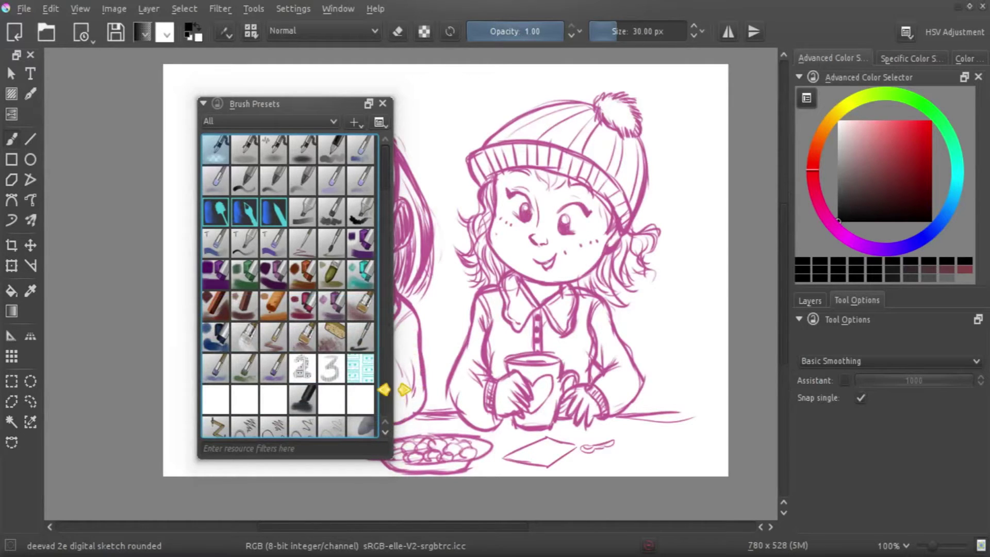
drag(394, 390, 565, 416)
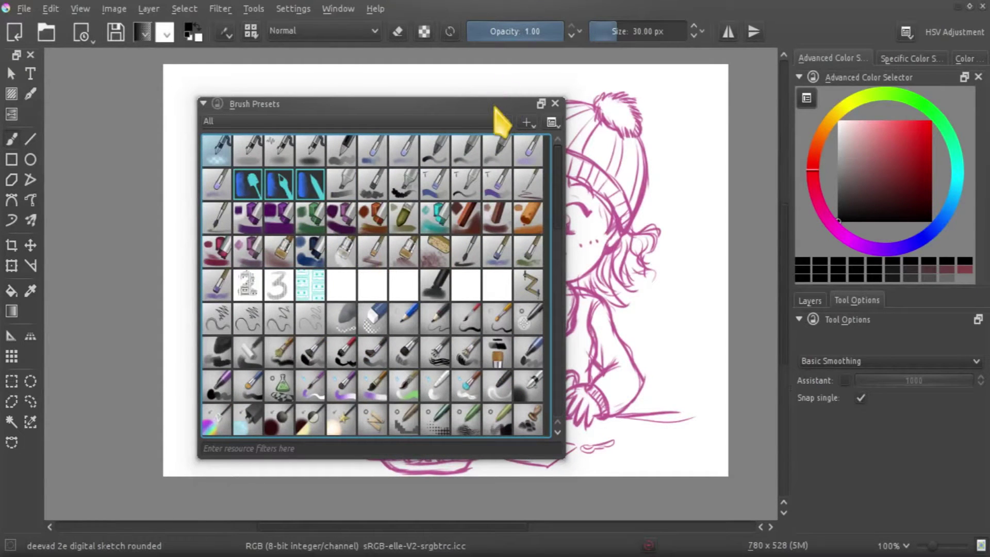
drag(488, 106, 494, 89)
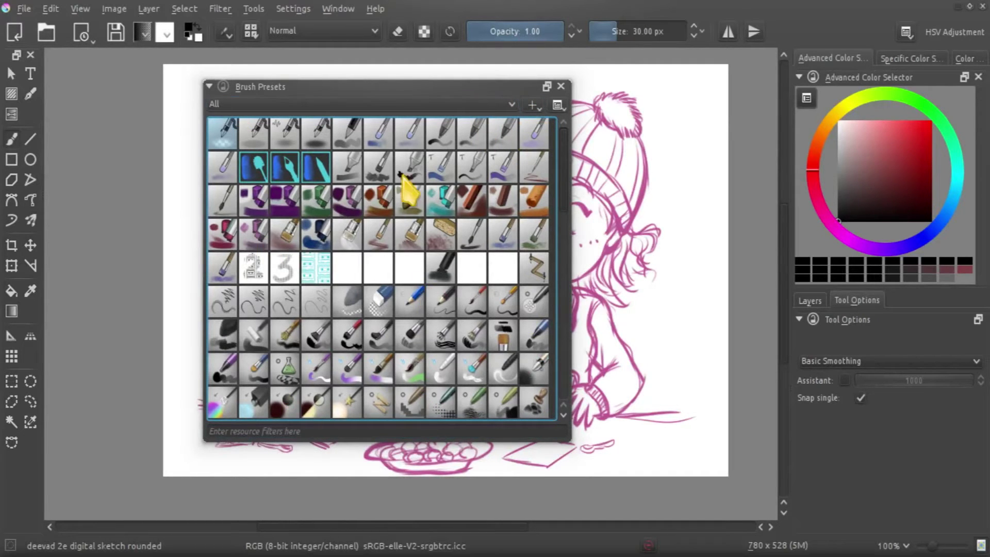
Browse the brush preset tags and filter the presets by the Ink tag.
click(391, 103)
click(298, 122)
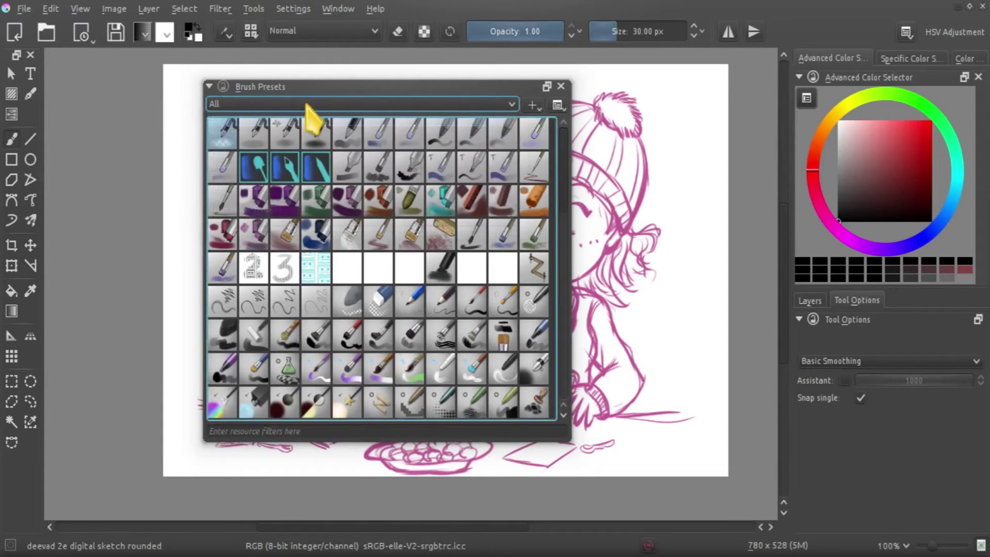
mouse_move(564, 160)
mouse_down()
mouse_move(566, 394)
mouse_move(562, 137)
mouse_up()
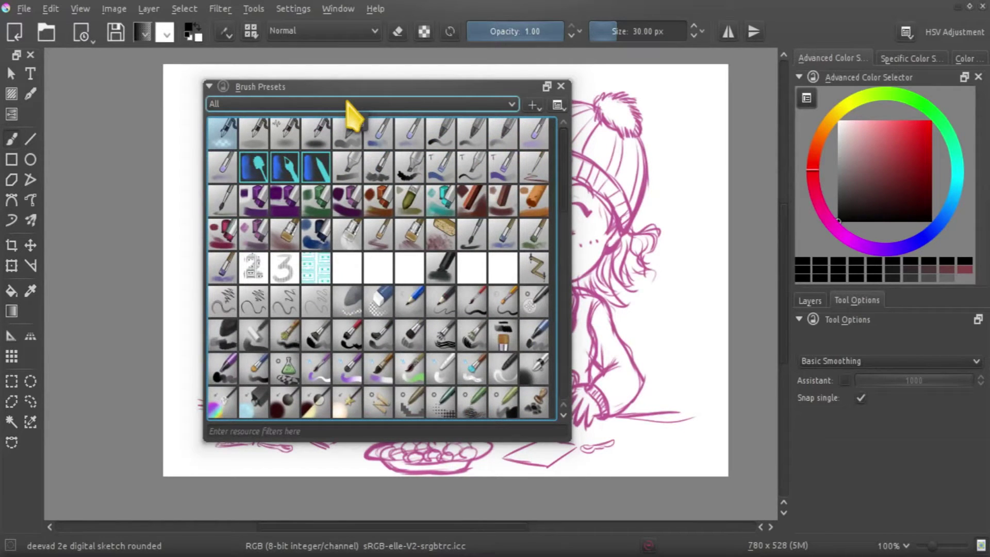
click(354, 106)
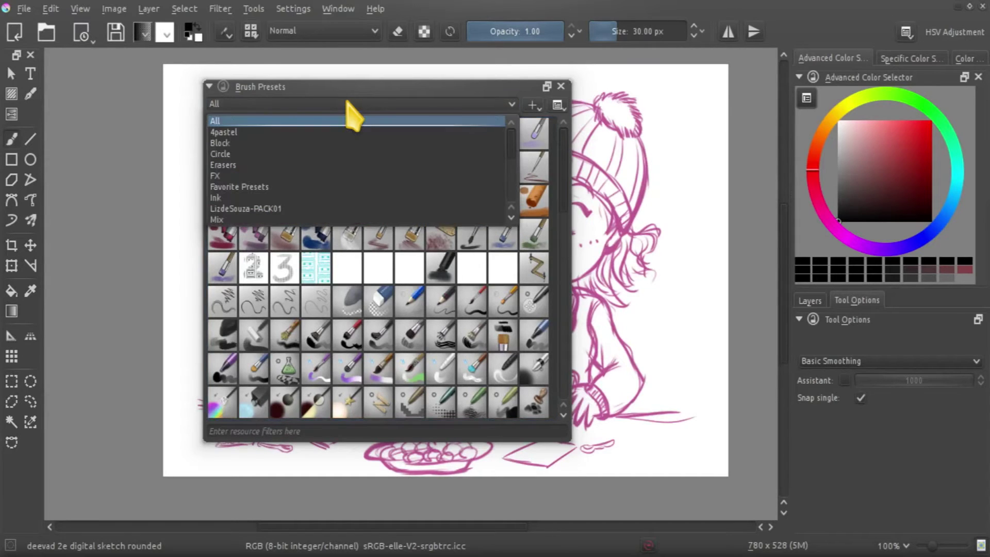
click(219, 198)
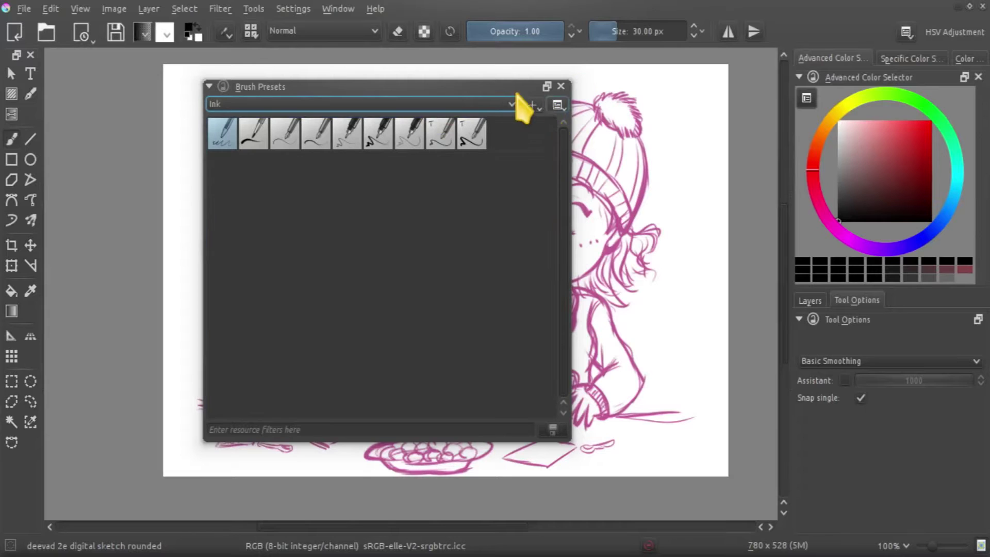
Dock the Brush Presets docker back below the Advanced Color Selector.
mouse_move(464, 88)
mouse_down()
mouse_move(646, 226)
mouse_move(888, 362)
mouse_move(917, 320)
mouse_move(907, 315)
mouse_up()
drag(899, 261, 899, 375)
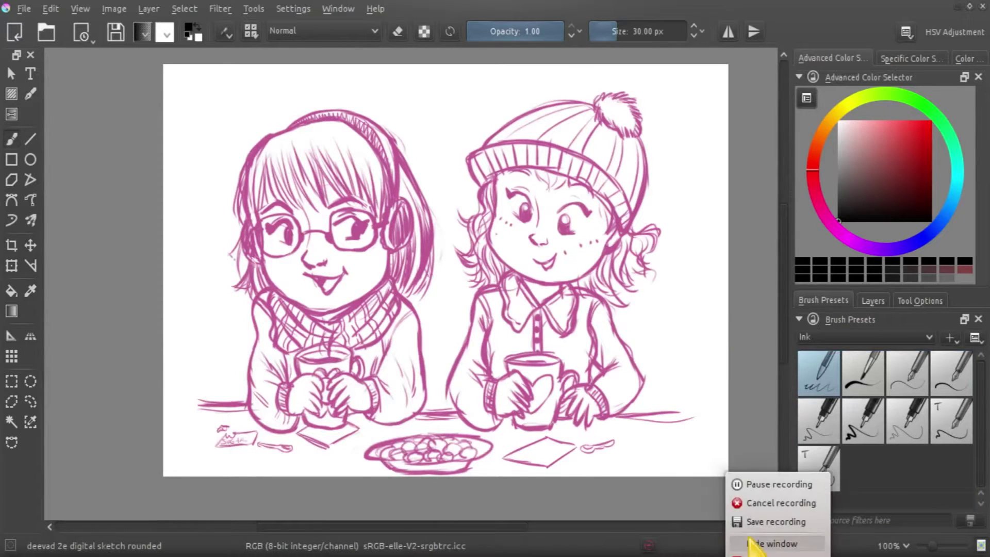
click(773, 480)
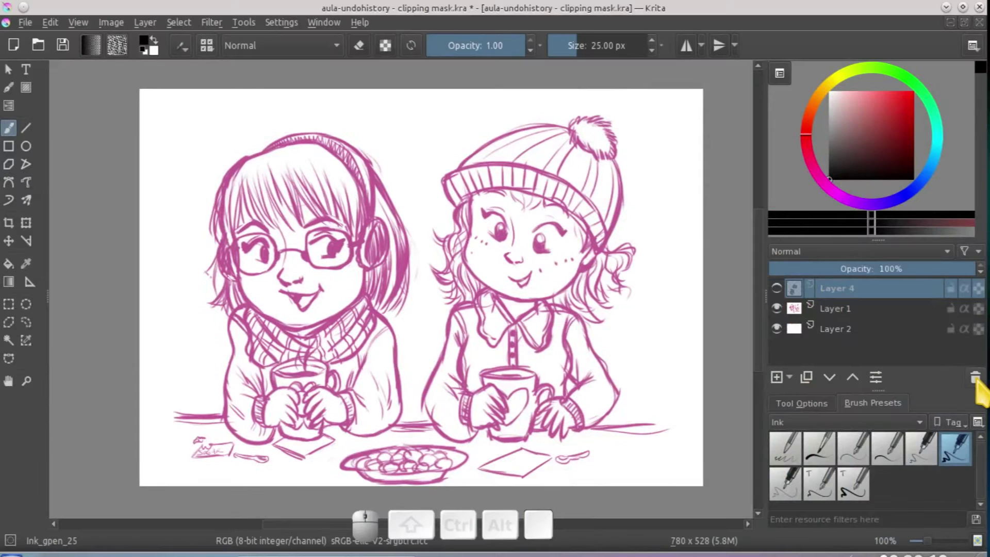
Delete Layer 4, the hidden layer above the sketch layer.
click(974, 378)
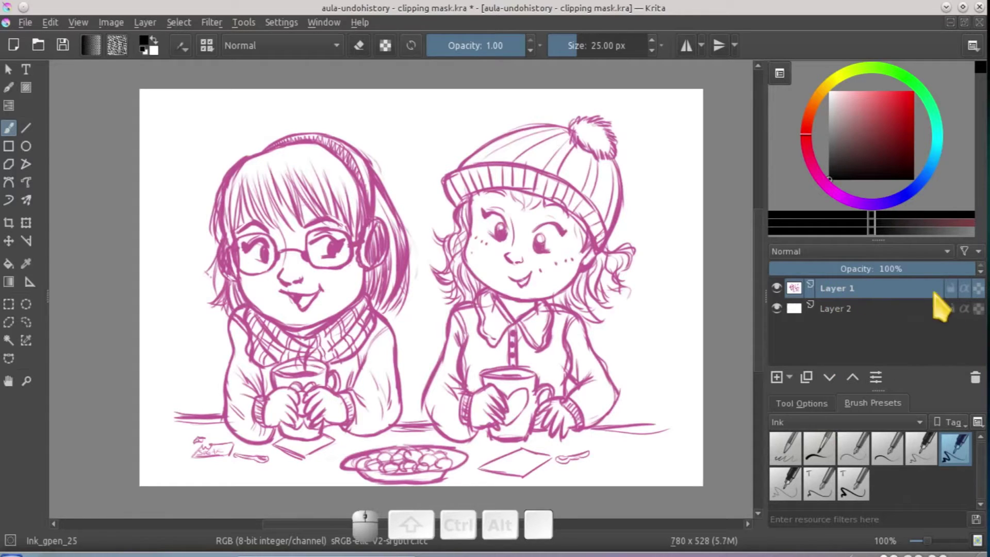
Examine Layer 1's alpha lock and its other layer properties.
click(979, 287)
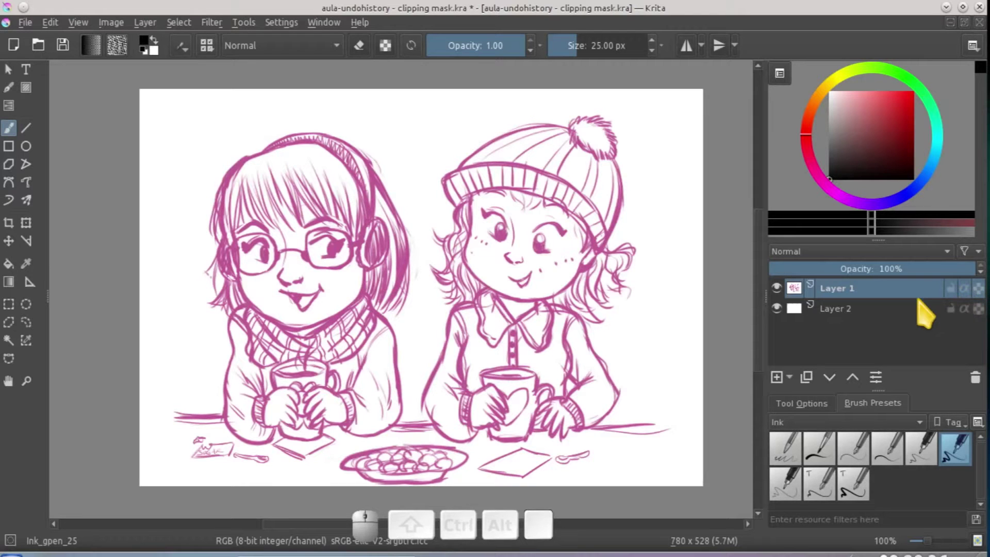
mouse_move(851, 293)
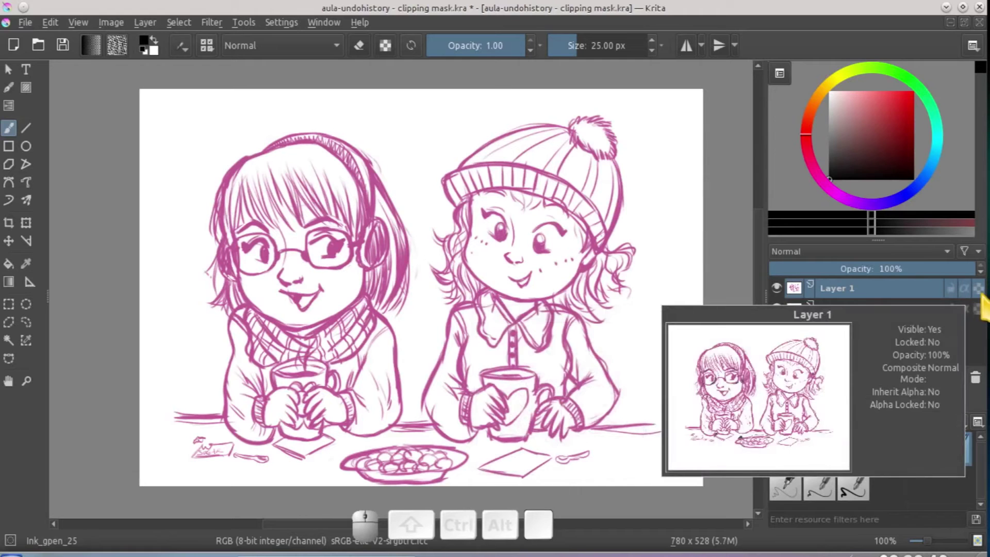
mouse_move(902, 288)
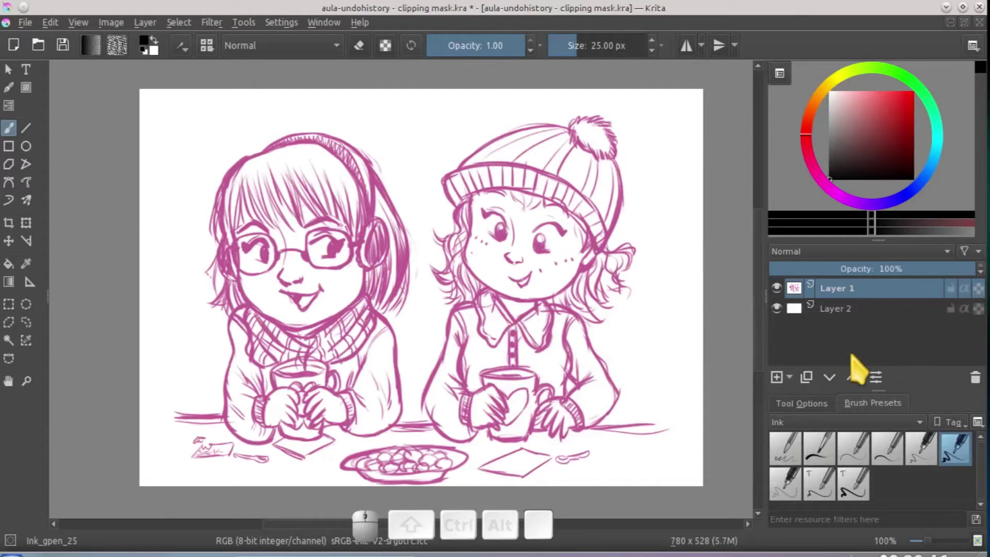
Hide Layer 1 to view the white Layer 2 alone, and show Layer 1 again as the active layer.
click(823, 311)
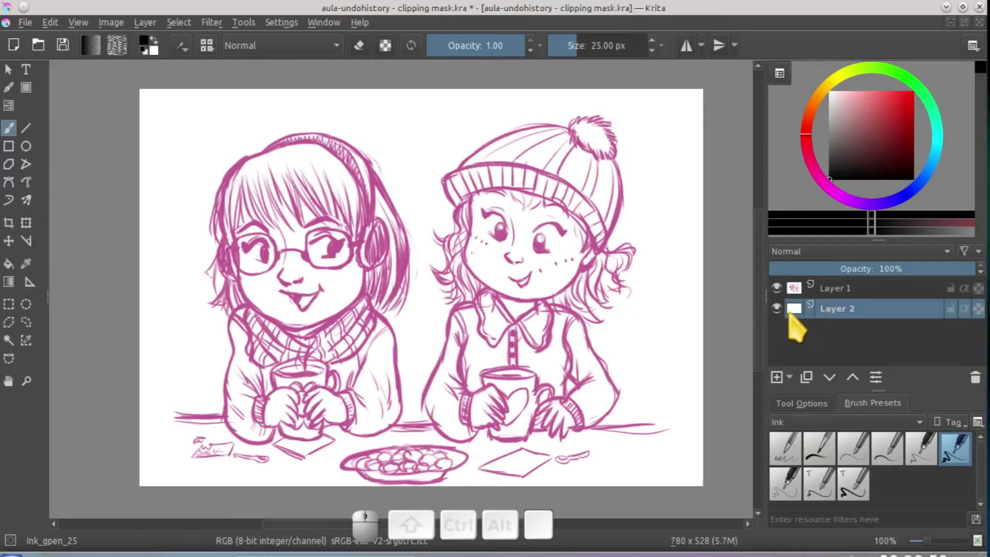
click(776, 287)
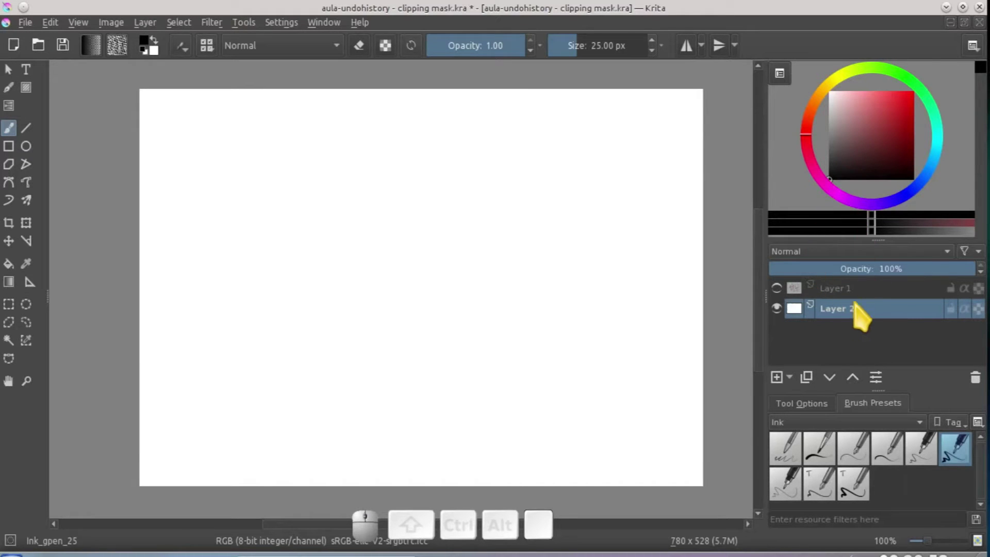
click(828, 288)
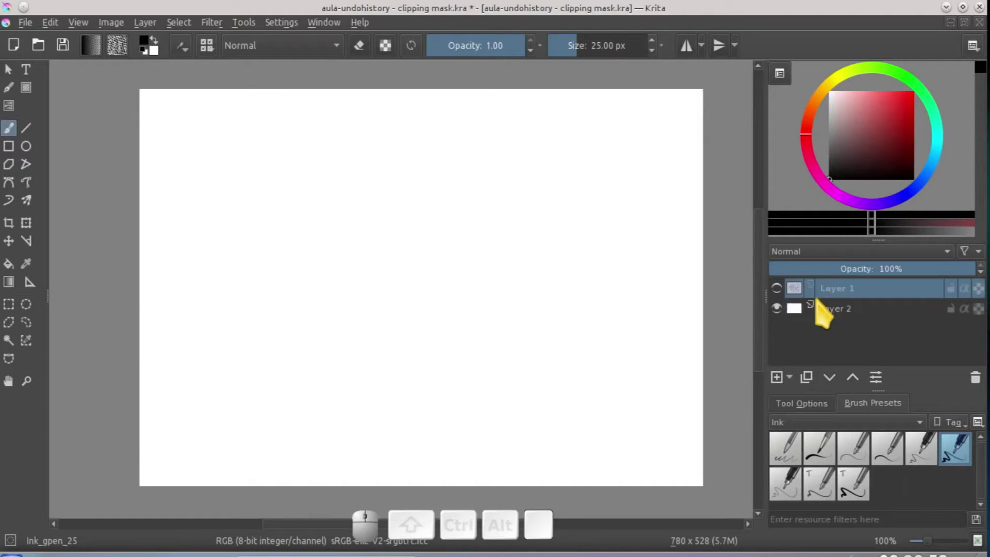
click(777, 288)
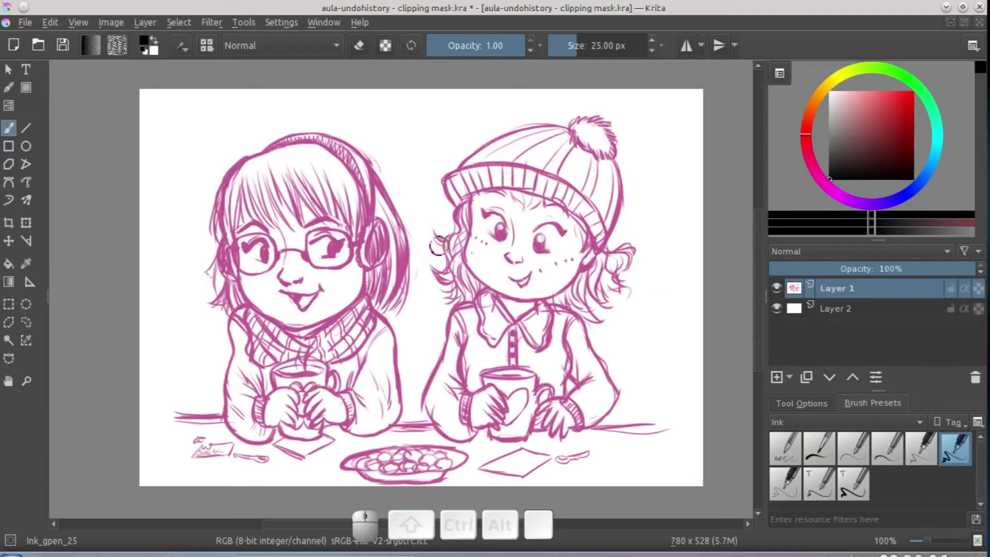
Add strokes to the left girl's hair in the magenta sampled from the sketch, and move Layer 1 slightly up and left.
ctrl+click(367, 206)
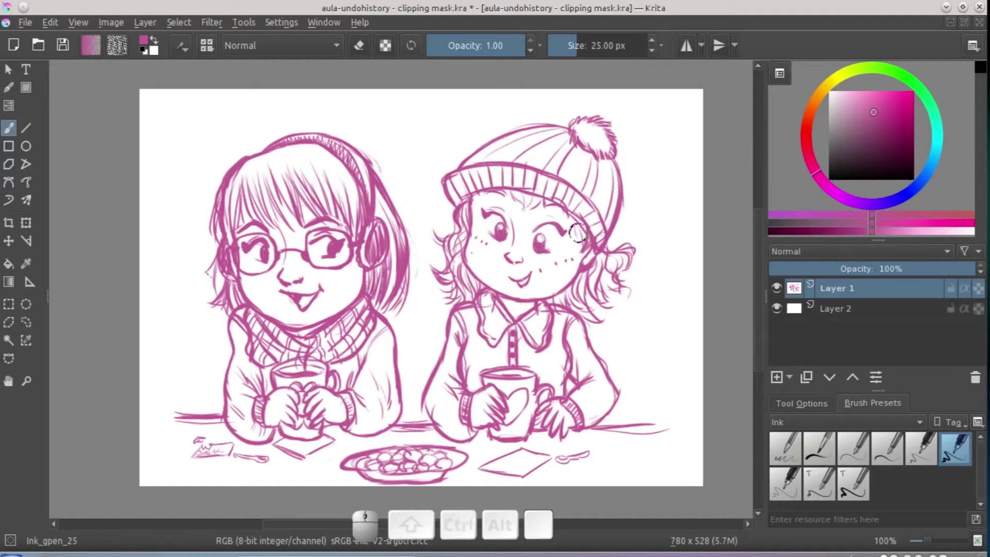
drag(415, 265, 384, 304)
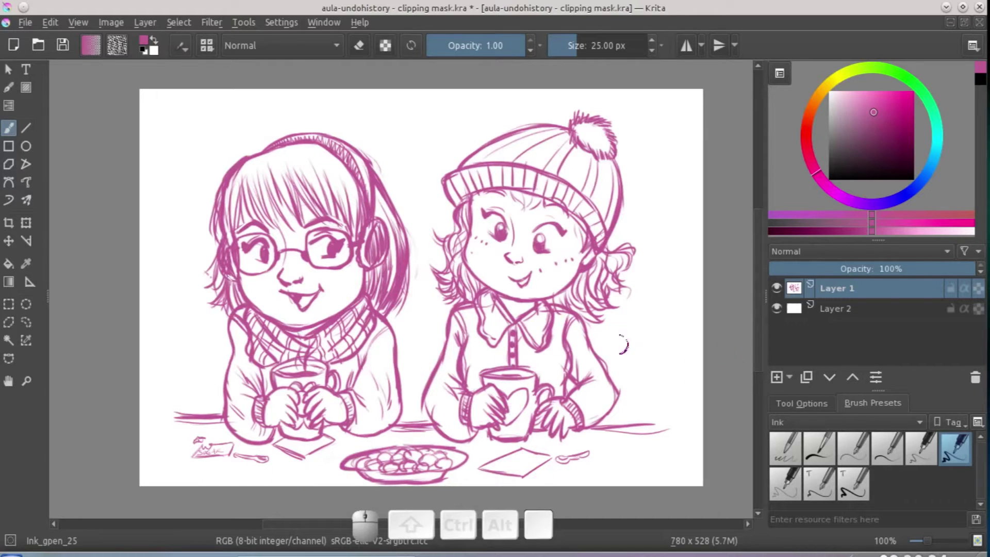
click(9, 240)
drag(405, 300, 408, 298)
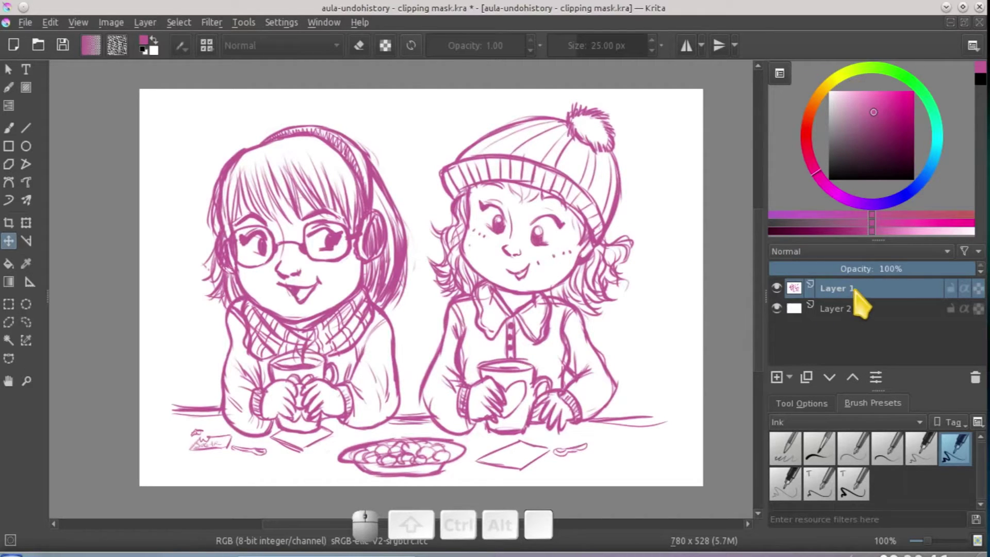
Check what Layer 1 contains by toggling its visibility, and hide the white Layer 2.
mouse_move(800, 297)
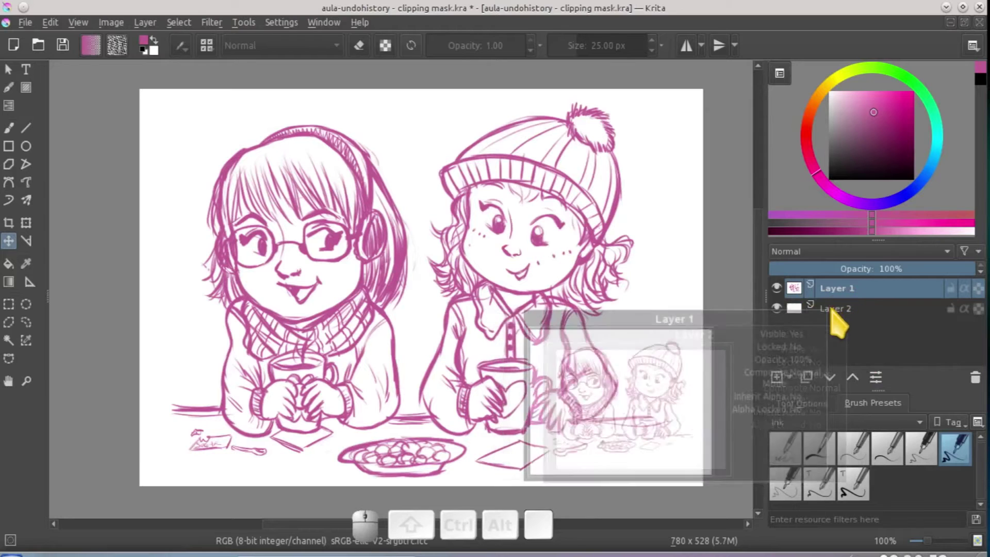
mouse_move(832, 309)
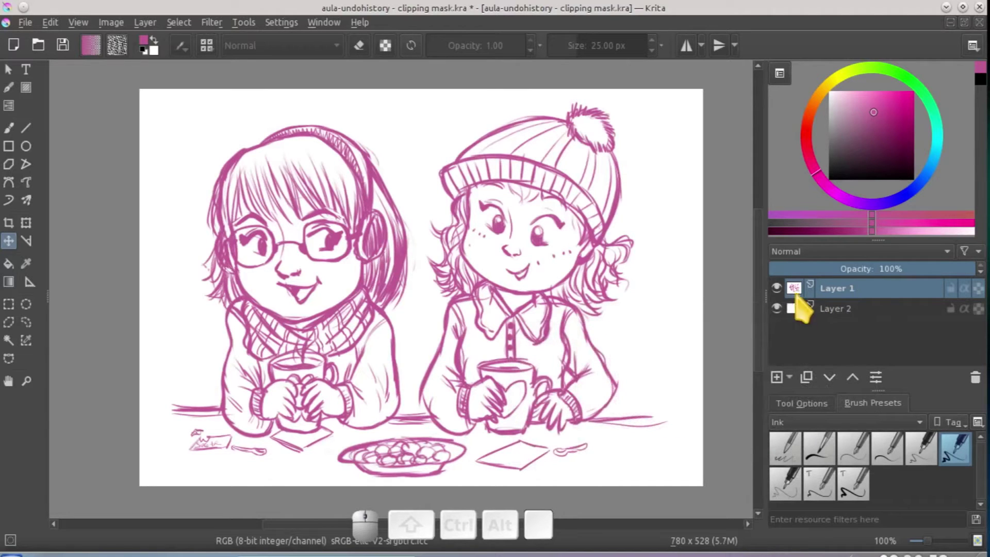
click(777, 288)
click(776, 288)
click(776, 308)
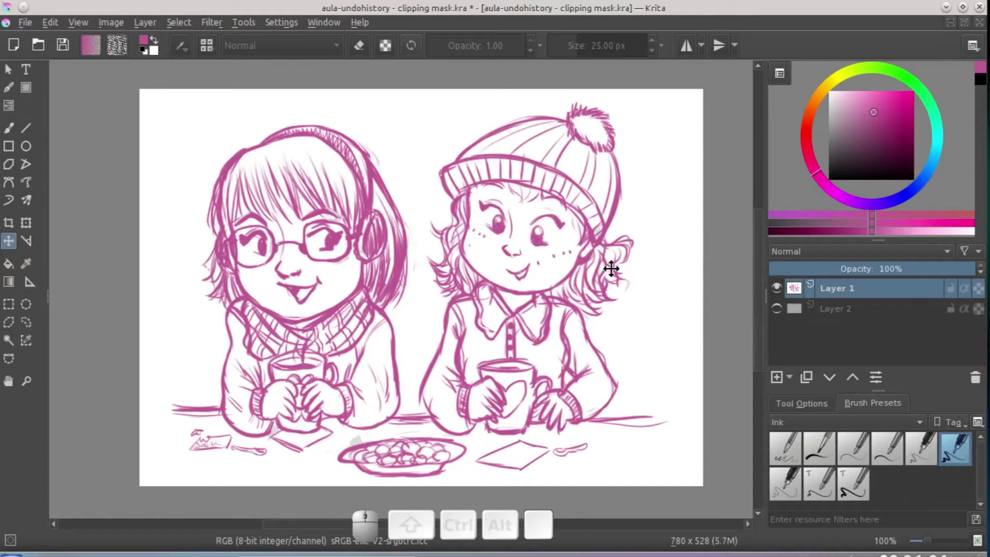
Remove the white background from Layer 1 with the Color to Alpha filter, using white and a threshold of 100.
click(212, 23)
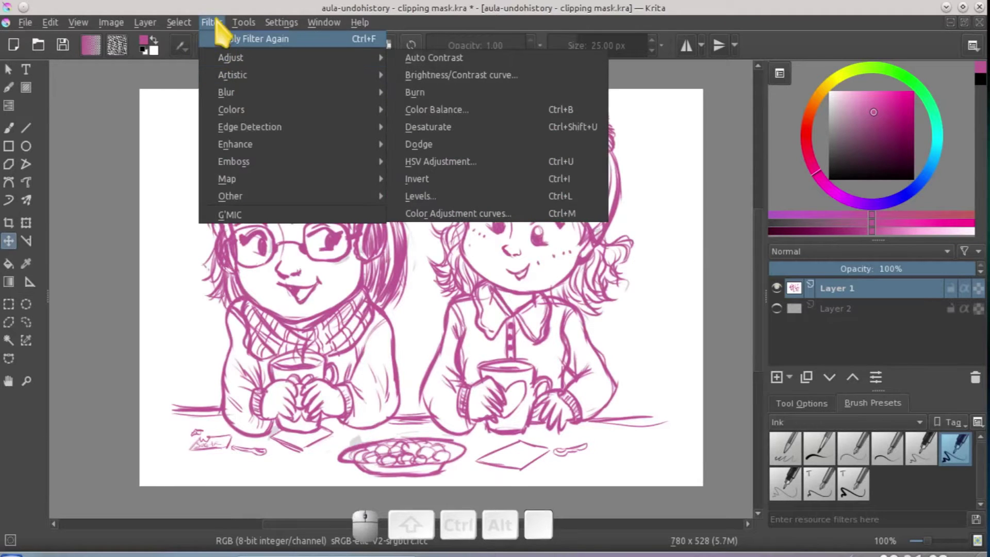
click(844, 291)
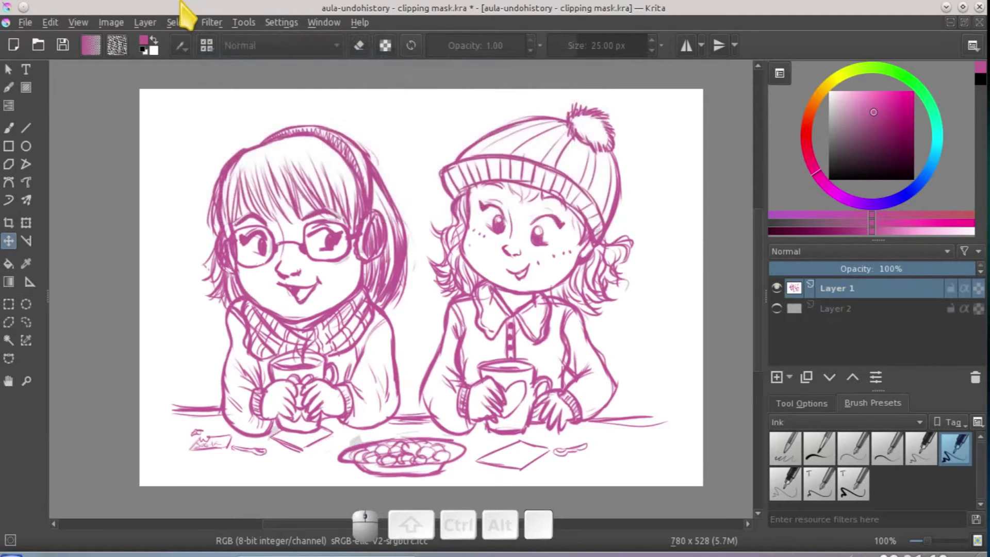
click(212, 22)
mouse_move(233, 114)
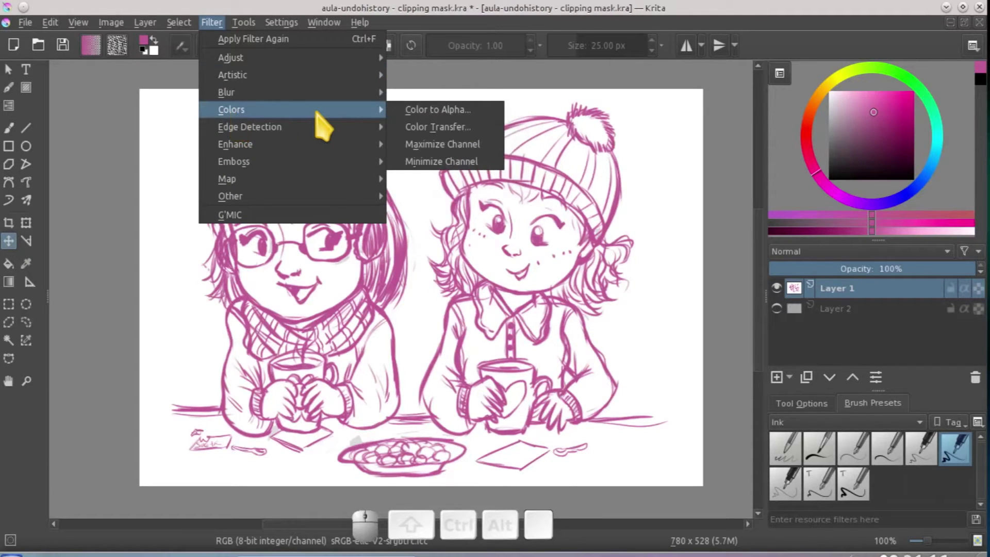
click(418, 109)
drag(428, 253, 430, 213)
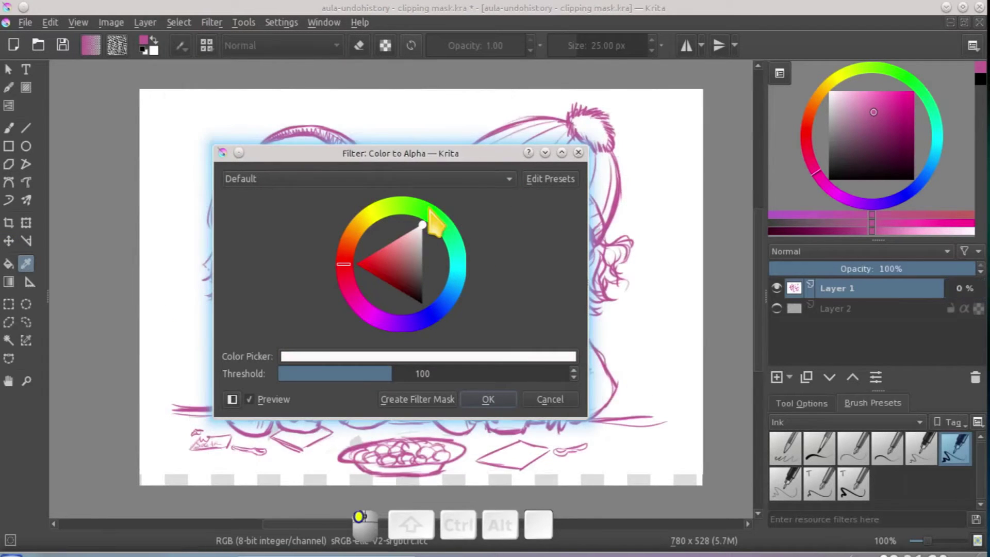
drag(464, 153, 639, 242)
click(404, 144)
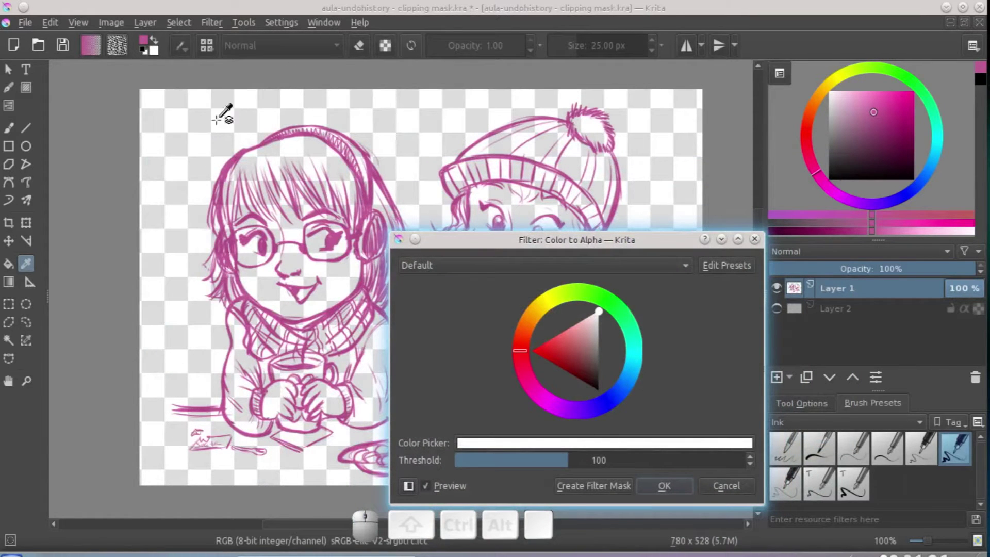
drag(575, 258, 530, 250)
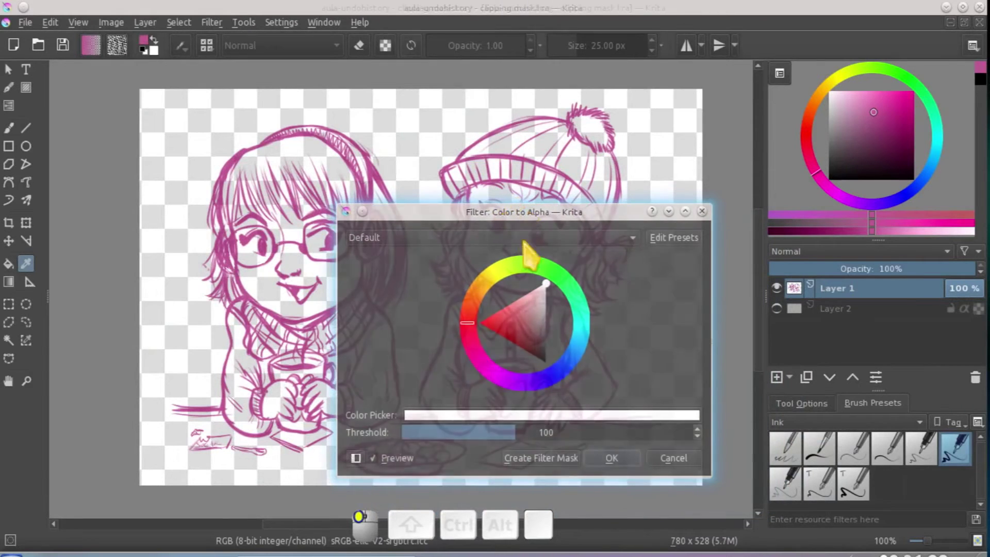
click(612, 458)
key(t)
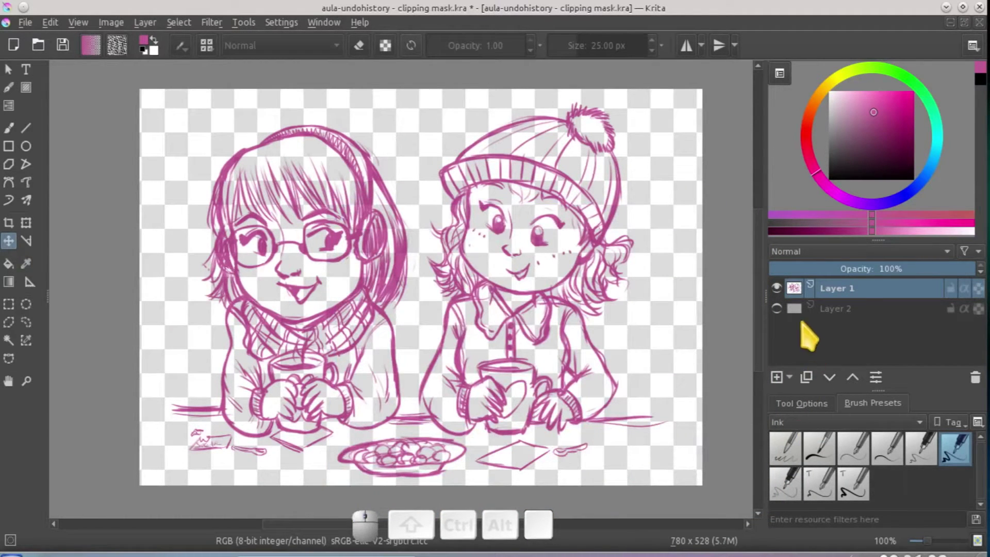
Compare the sketch with and without the white Layer 2 beneath it, leaving Layer 2 shown.
click(776, 309)
click(776, 308)
click(777, 308)
click(777, 308)
click(777, 308)
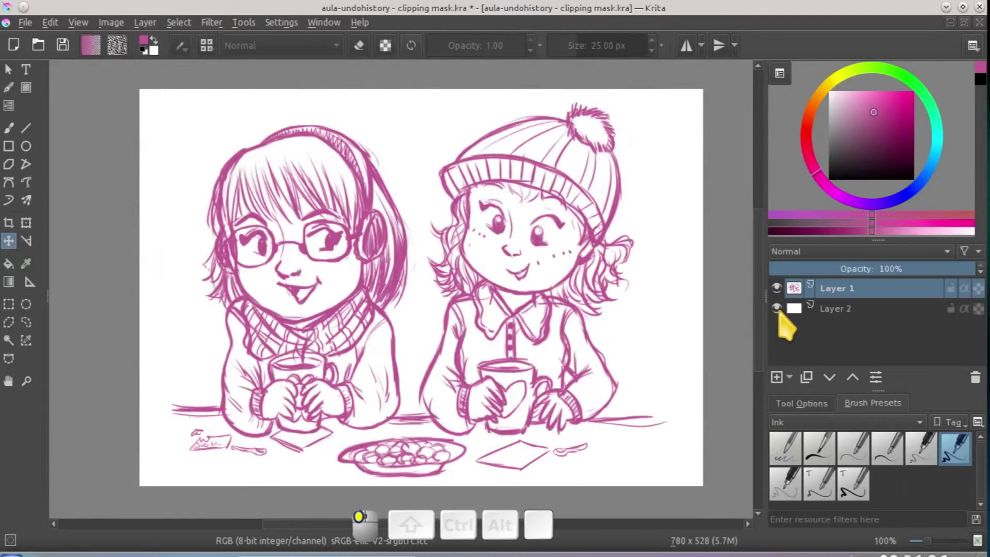
Turn on alpha lock for Layer 1 and hide Layer 2.
click(826, 291)
mouse_move(828, 296)
mouse_move(979, 293)
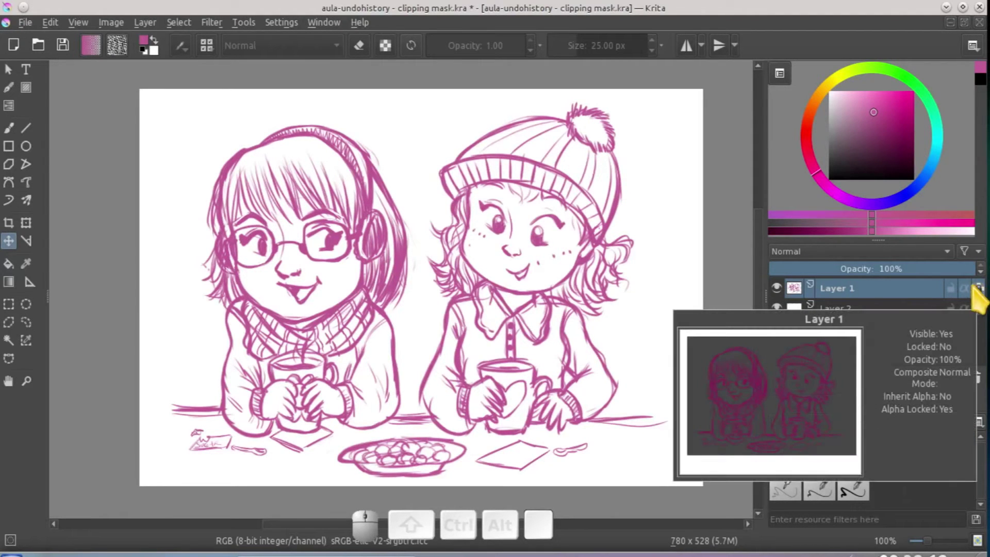
click(777, 308)
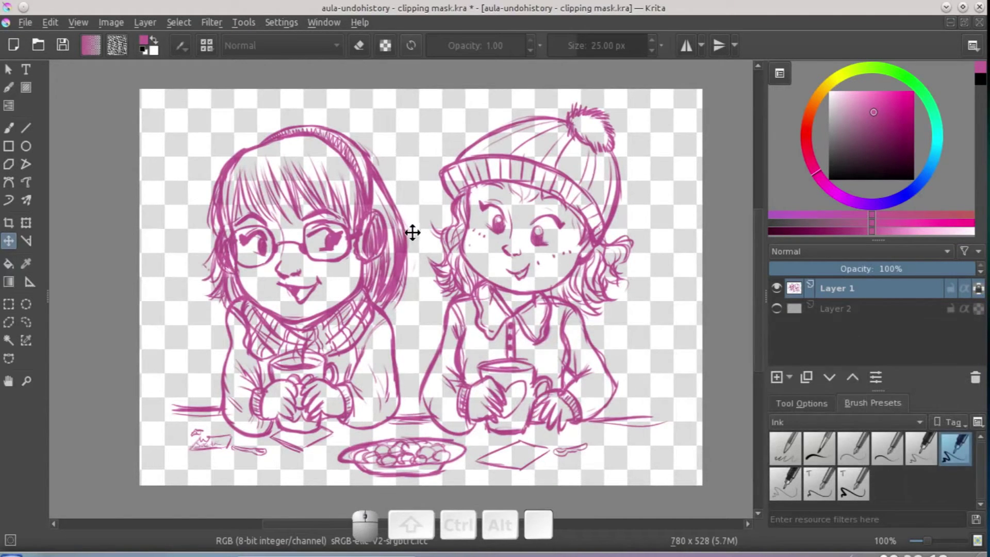
Try recolouring the right girl's lines on the alpha-locked layer with teal strokes from a 45.03 px brush, and undo the strokes.
key(b)
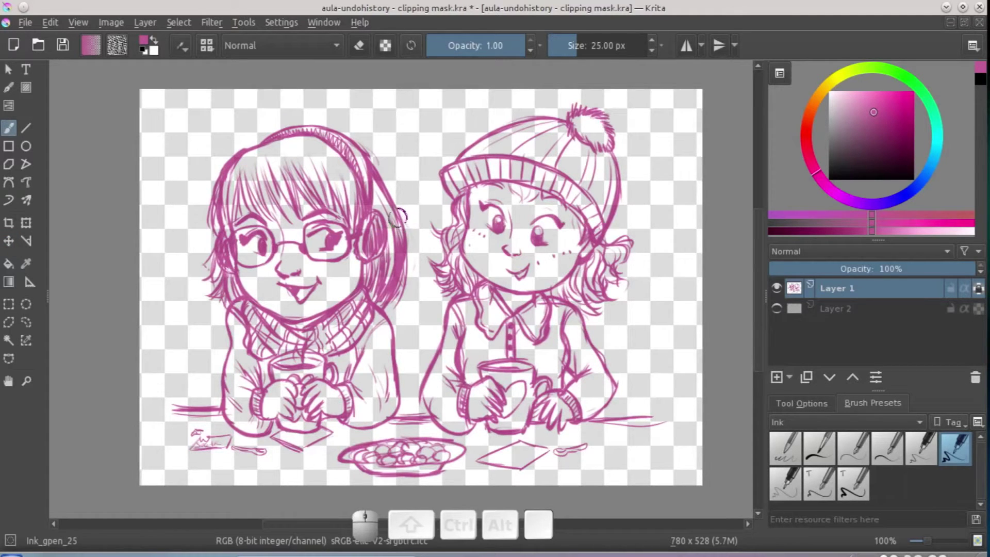
shift+drag(565, 250, 577, 249)
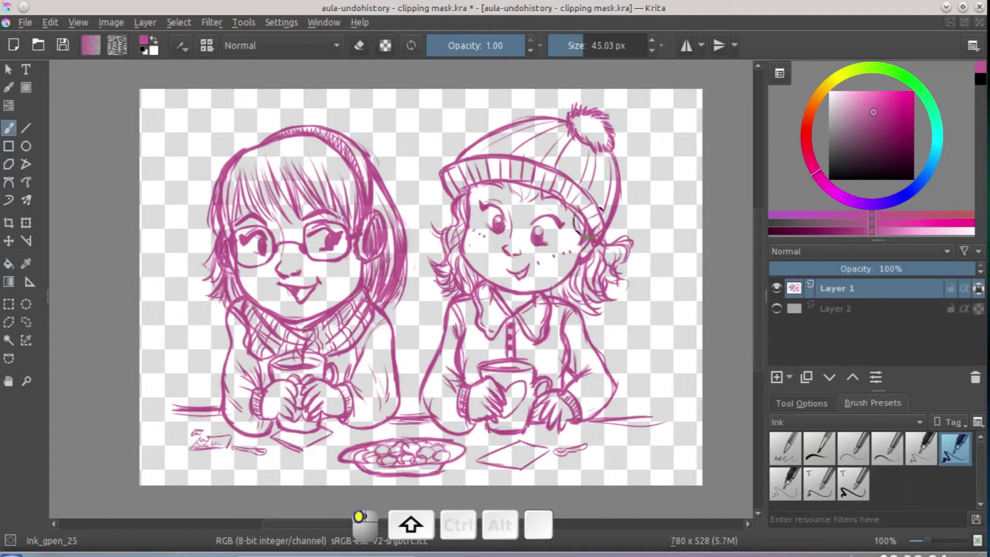
drag(942, 163, 937, 146)
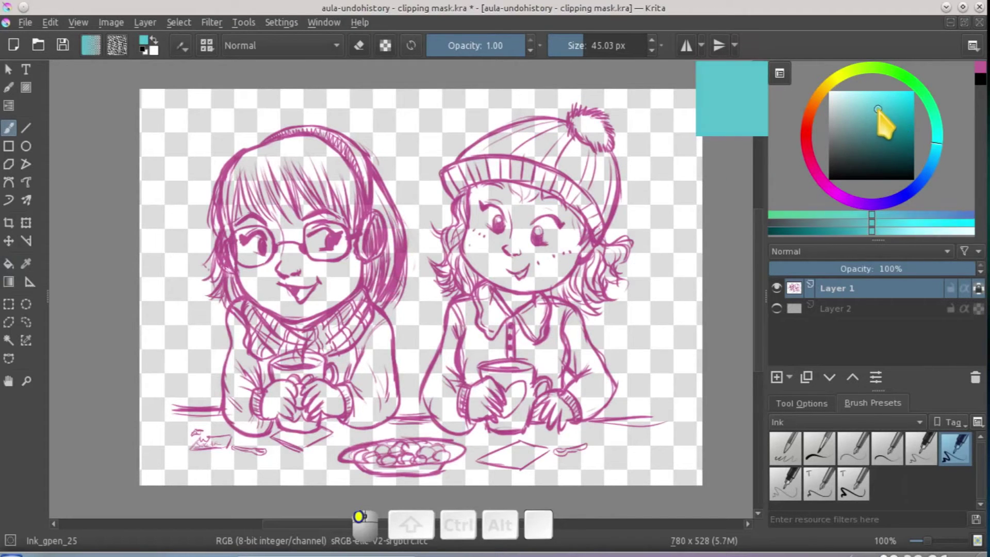
drag(877, 115, 871, 106)
mouse_move(593, 206)
mouse_down()
mouse_move(552, 274)
mouse_move(626, 229)
mouse_move(567, 320)
mouse_up()
mouse_move(839, 130)
mouse_down()
mouse_move(876, 115)
mouse_move(862, 125)
mouse_up()
mouse_move(548, 308)
mouse_down()
mouse_move(560, 340)
mouse_move(648, 172)
mouse_move(628, 155)
mouse_move(550, 182)
mouse_up()
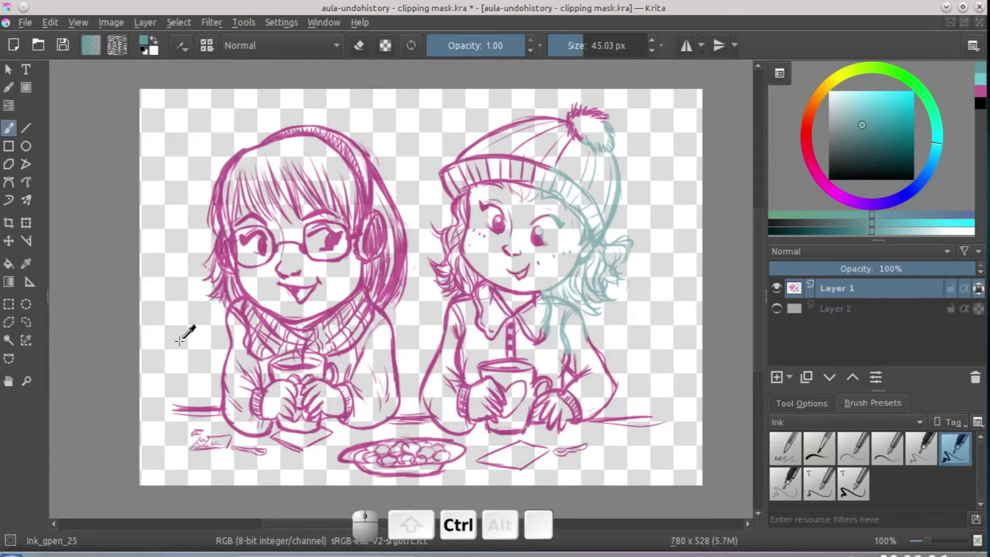
key(ctrl+z)
key(ctrl+z)
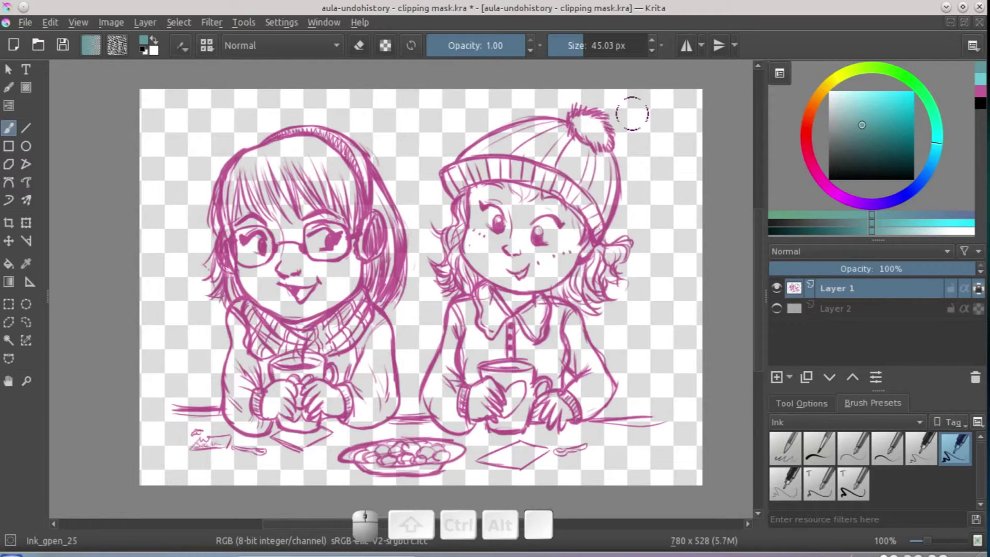
Start an HSV Adjustment on Layer 1 with Colorize enabled and the saturation set to 57.
click(243, 24)
mouse_move(214, 26)
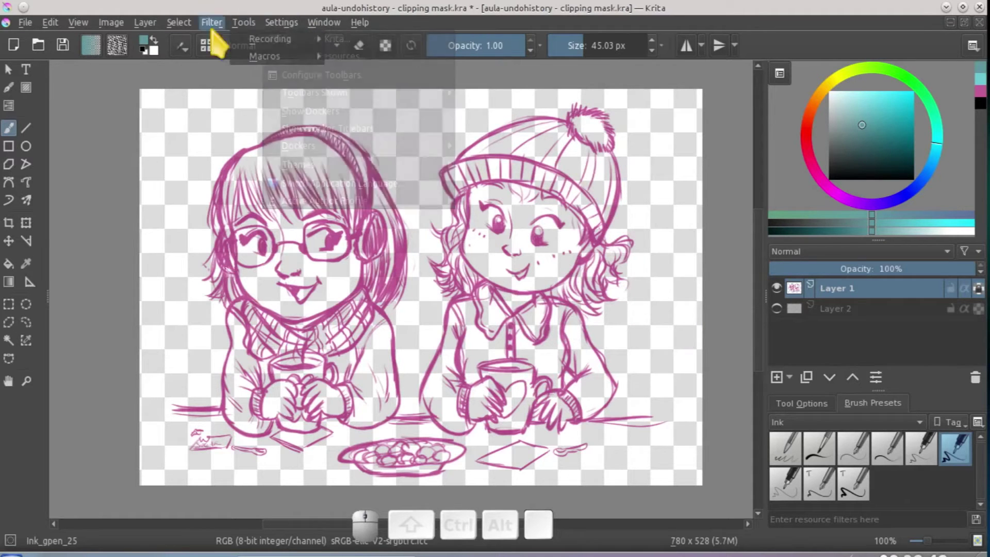
mouse_move(229, 59)
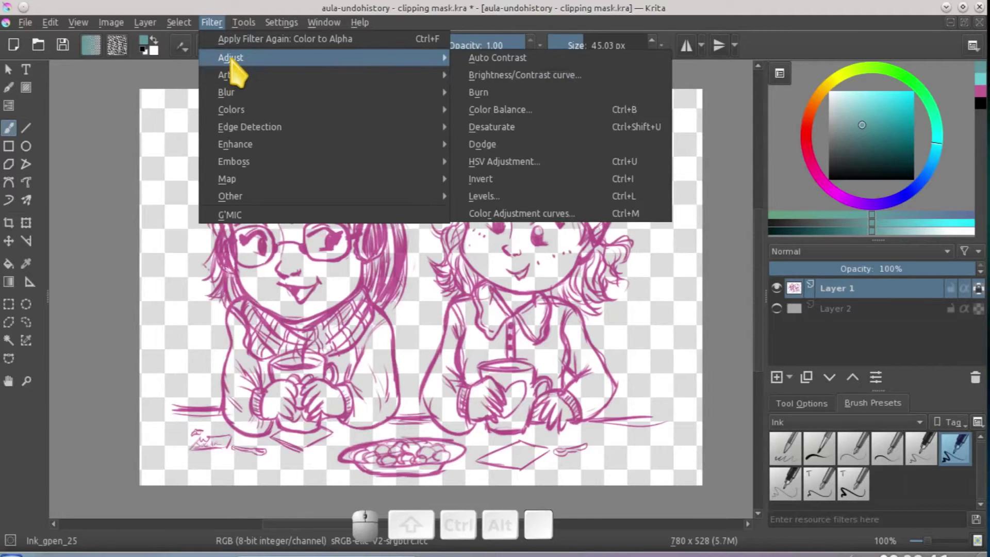
click(498, 163)
drag(442, 194, 789, 82)
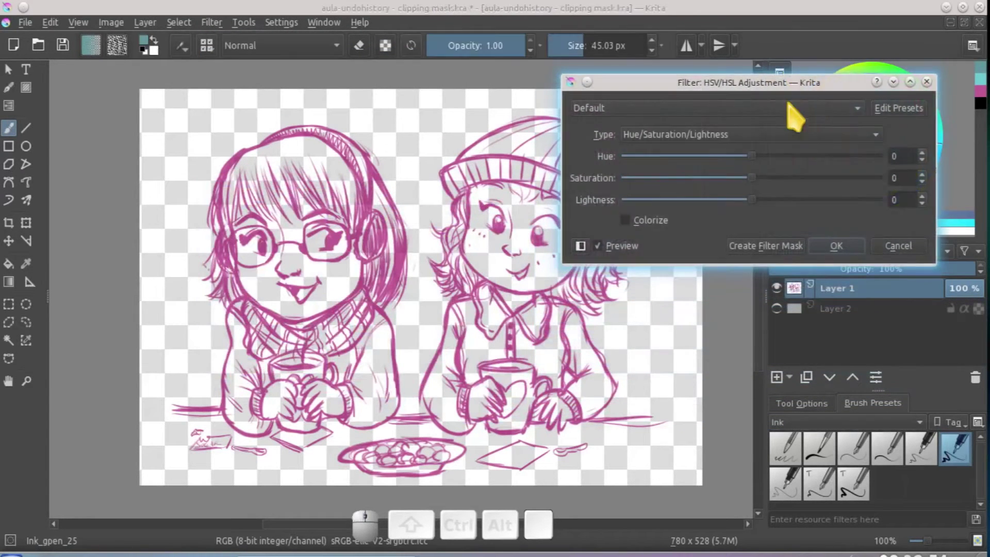
click(626, 225)
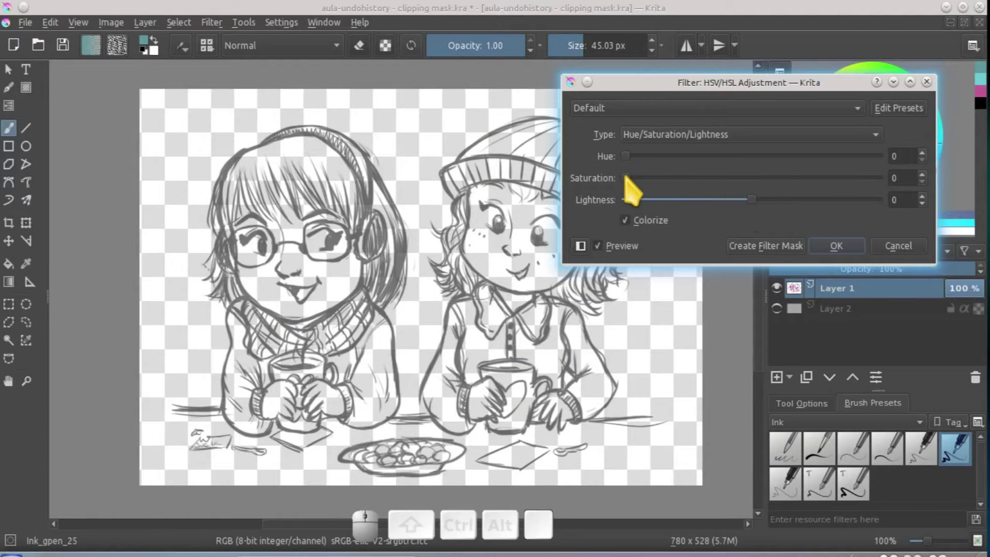
drag(624, 177, 771, 180)
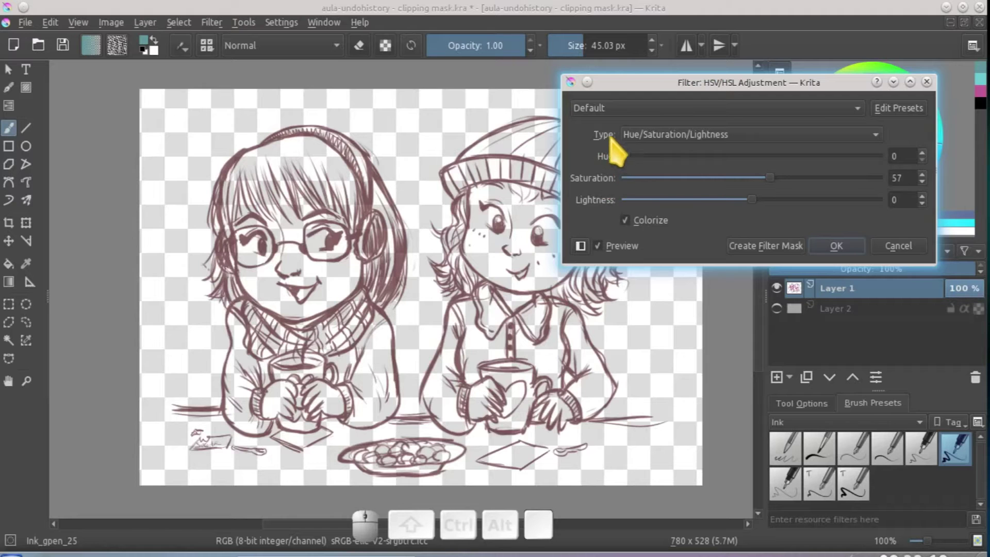
Recolour Layer 1's lines teal by applying the HSV Adjustment with hue 178, saturation 59 and lightness about 16.
drag(727, 84, 503, 129)
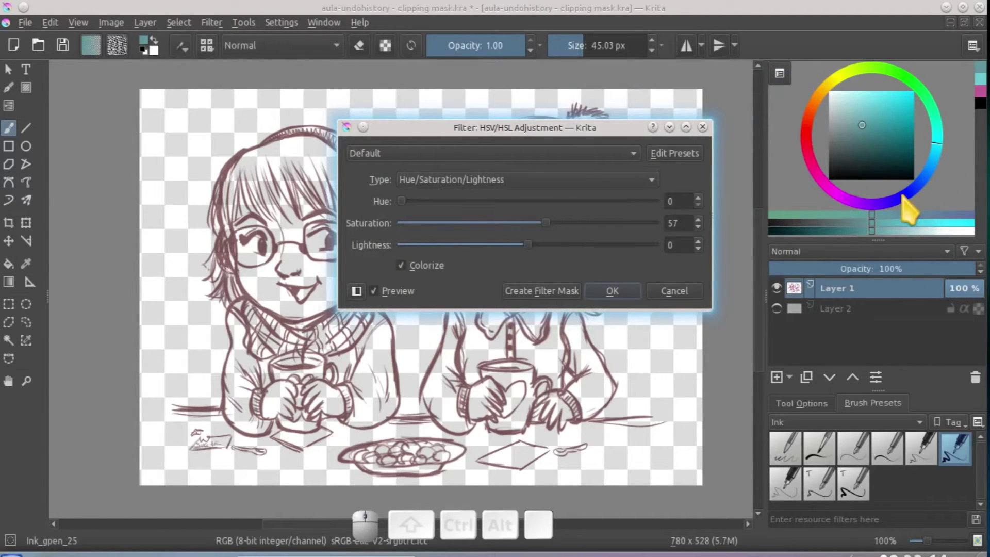
drag(406, 201, 408, 201)
drag(528, 245, 551, 223)
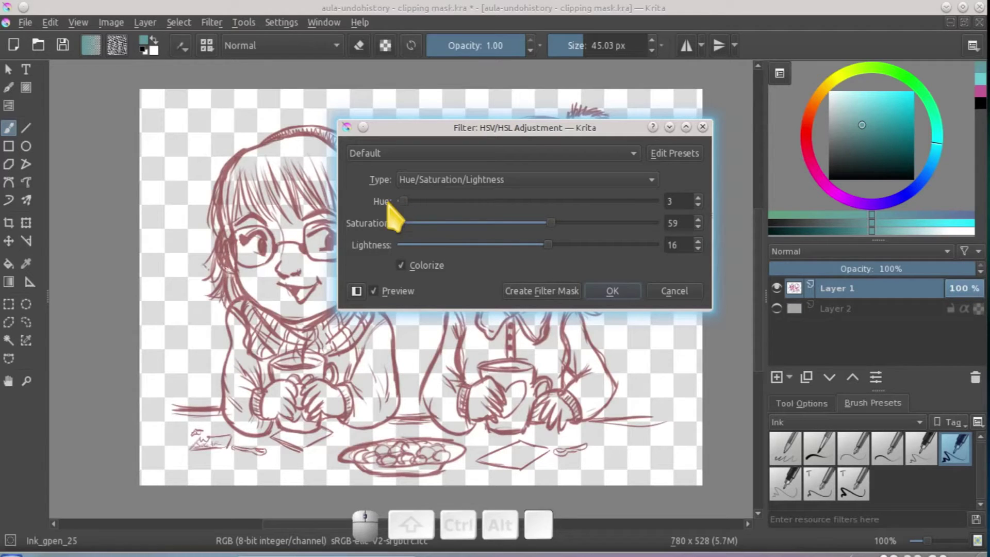
drag(405, 202, 527, 207)
drag(536, 130, 675, 105)
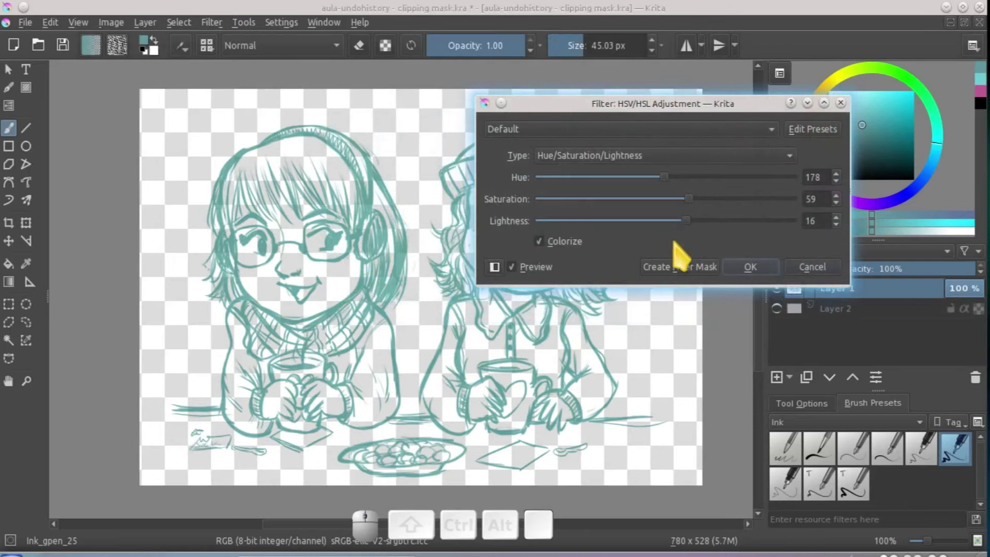
mouse_move(686, 220)
mouse_down()
mouse_move(695, 201)
mouse_move(721, 201)
mouse_move(687, 221)
mouse_up()
click(750, 268)
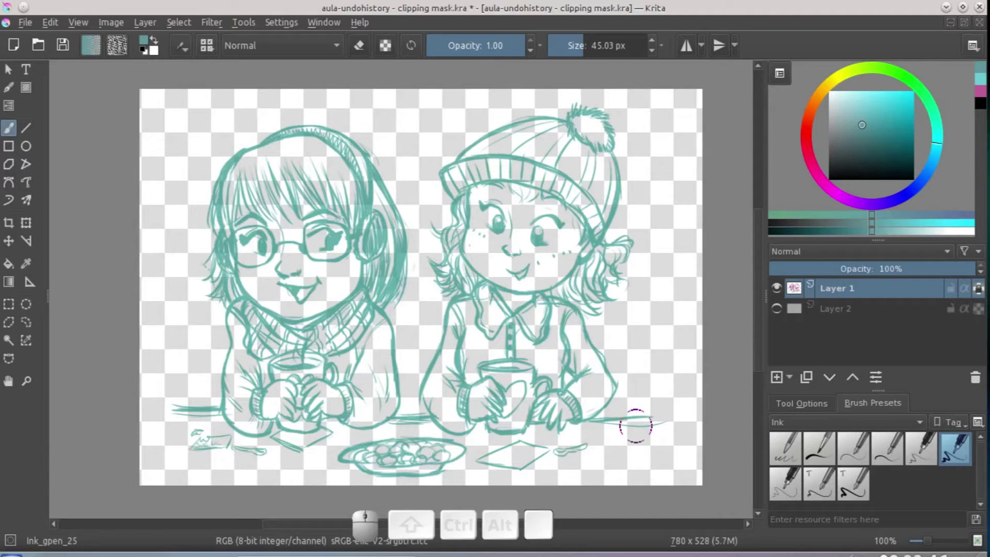
Show Layer 2 and fade Layer 1's lines to 57% opacity, checking each layer by toggling its visibility.
click(777, 309)
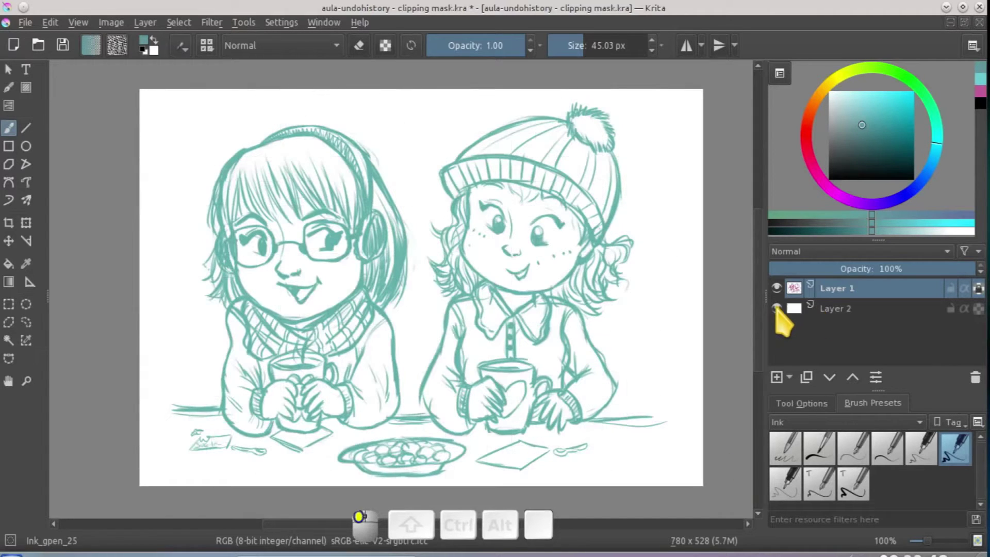
click(889, 269)
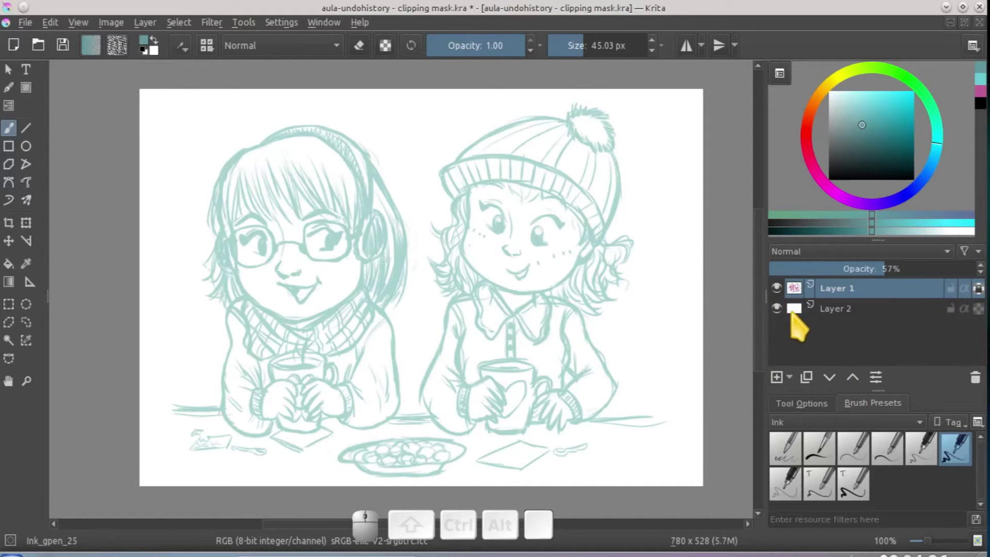
click(778, 289)
click(778, 288)
click(776, 310)
click(777, 309)
Add a new paint layer above Layer 1 and name it menina-oculos.
mouse_move(891, 316)
click(776, 378)
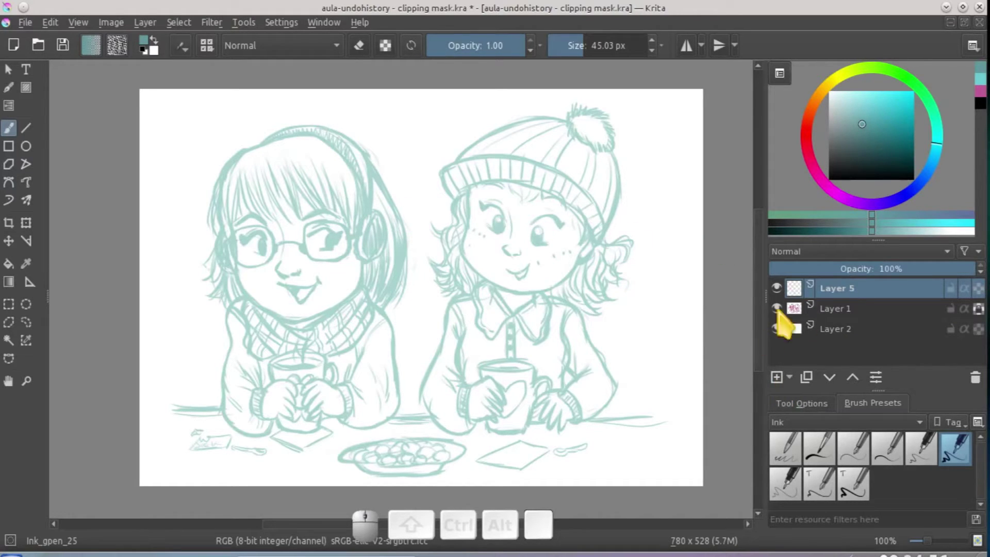
click(843, 287)
double_click(843, 289)
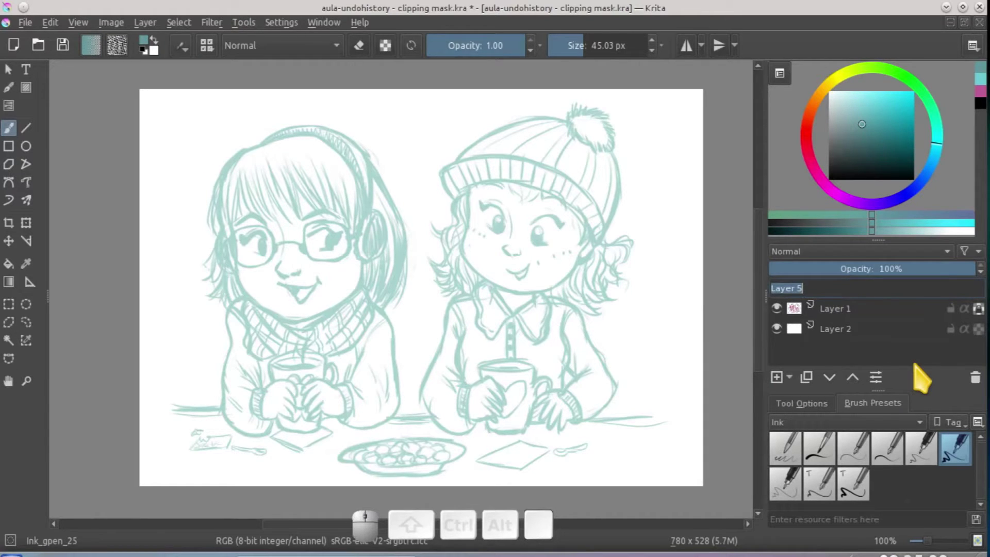
text(menina-oculos)
key(Return)
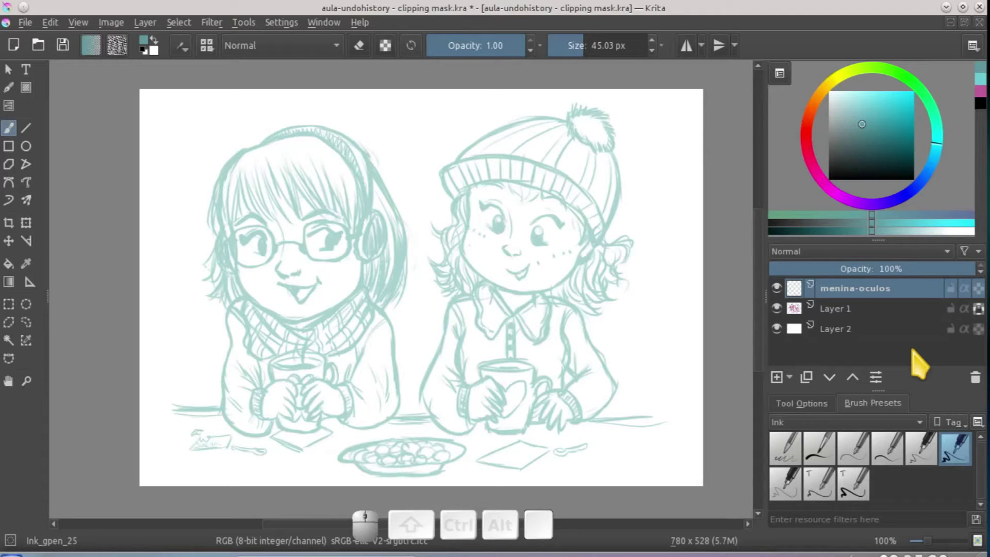
click(67, 133)
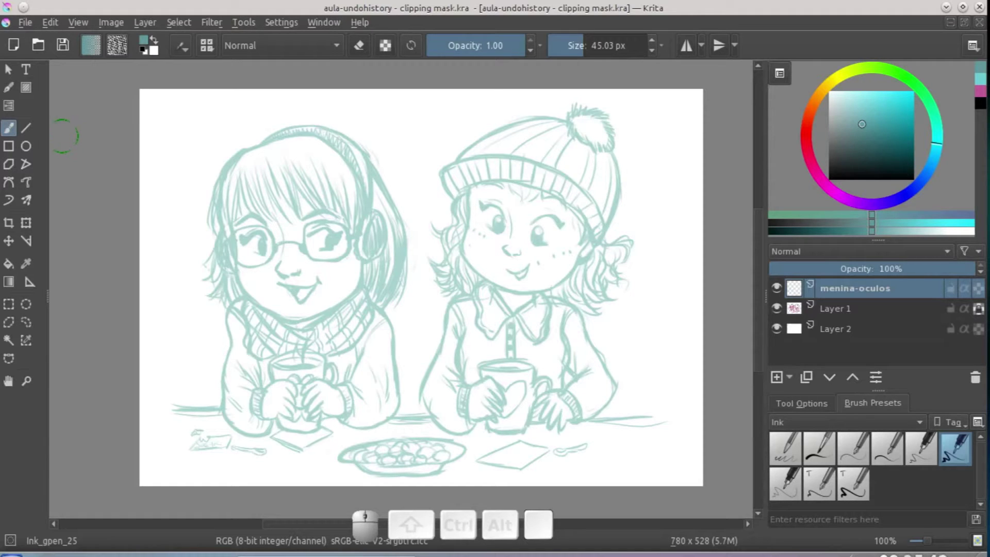
Add another paint layer above menina-oculos and name it menina-gorro.
click(777, 377)
double_click(833, 289)
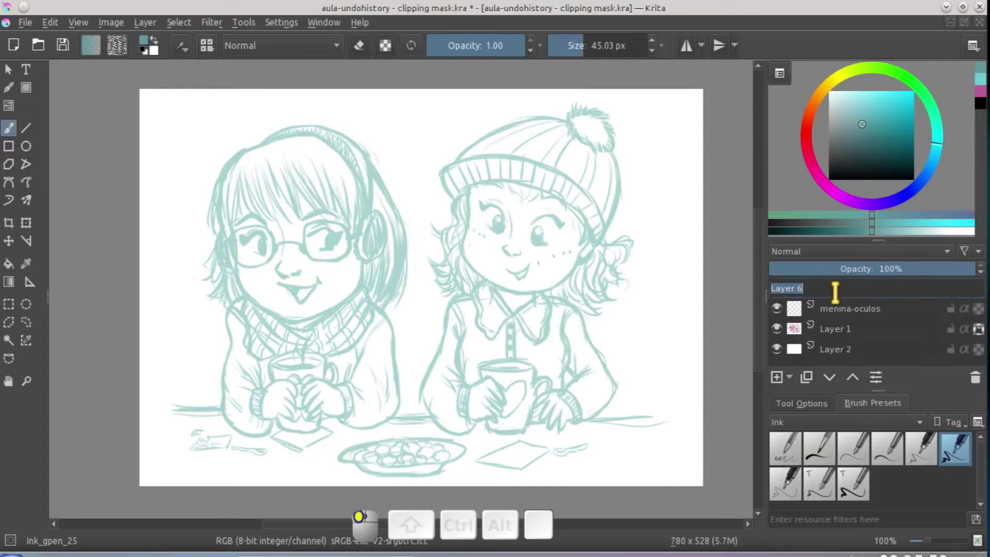
text(me)
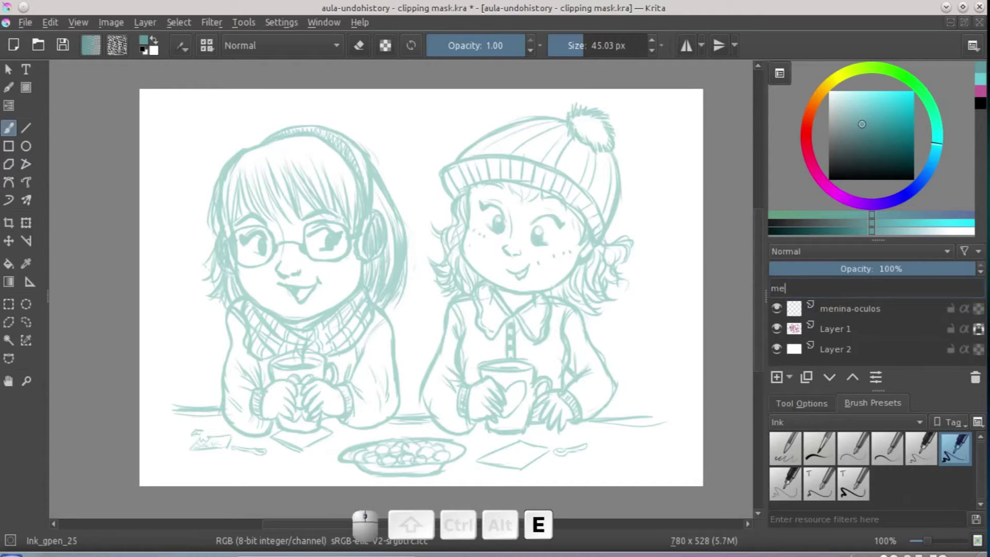
text(nina-gorro)
key(Return)
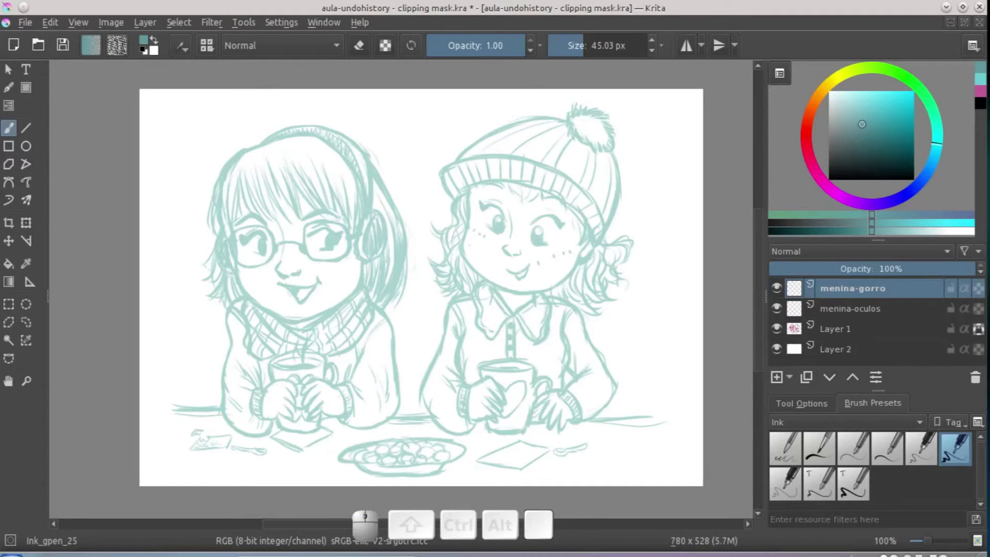
Add a paint layer above menina-gorro and name it mesa.
click(776, 378)
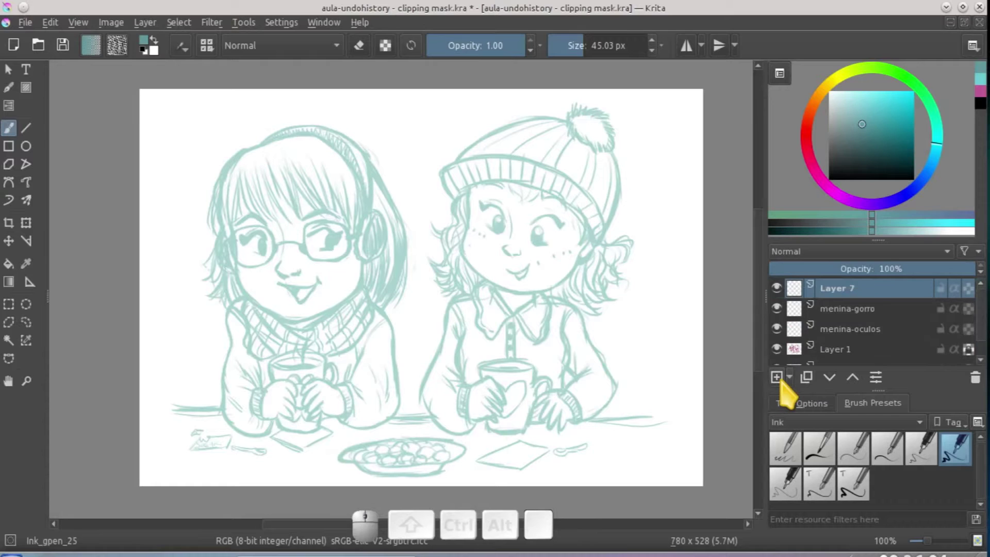
double_click(834, 291)
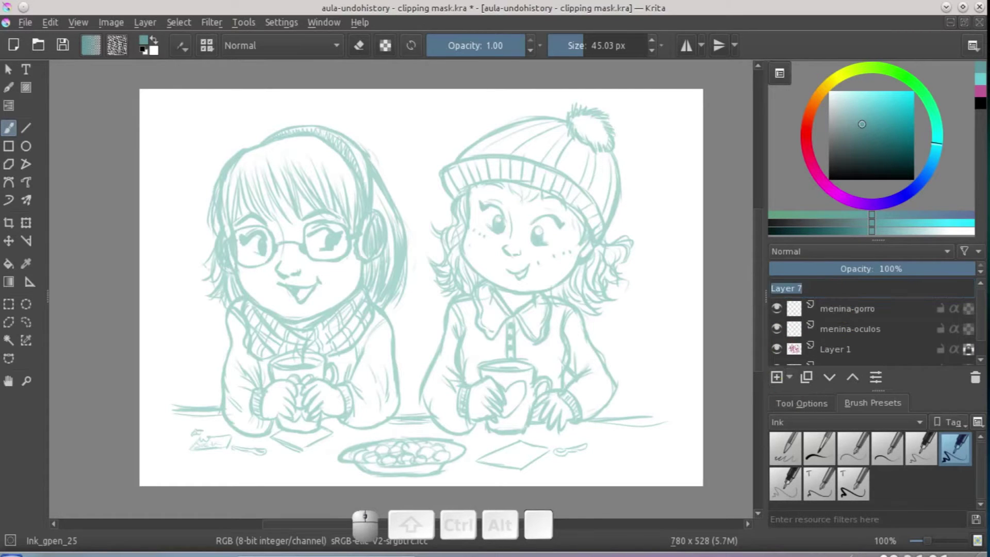
text(mesa)
key(Return)
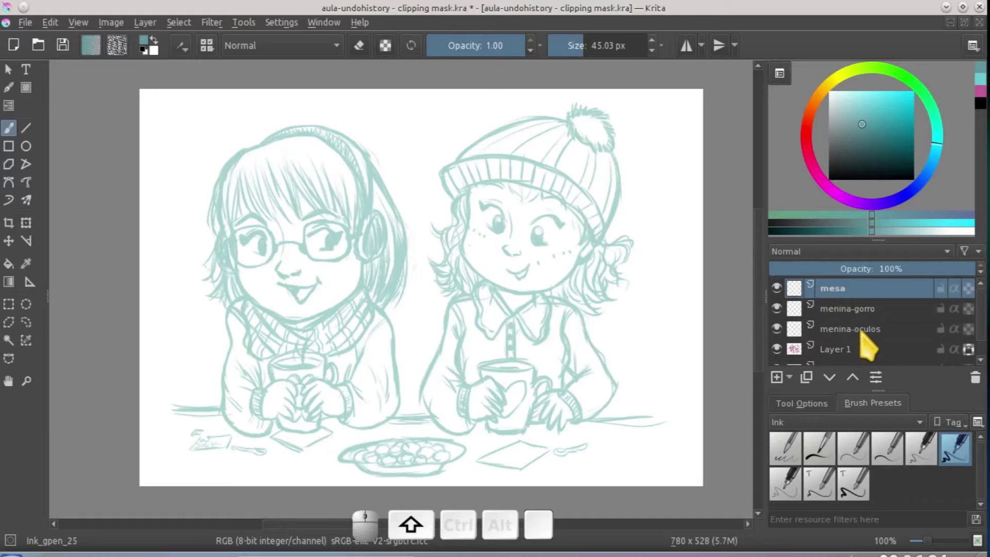
Put the mesa, menina-gorro and menina-oculos layers together into a quick clipping group.
shift+click(861, 333)
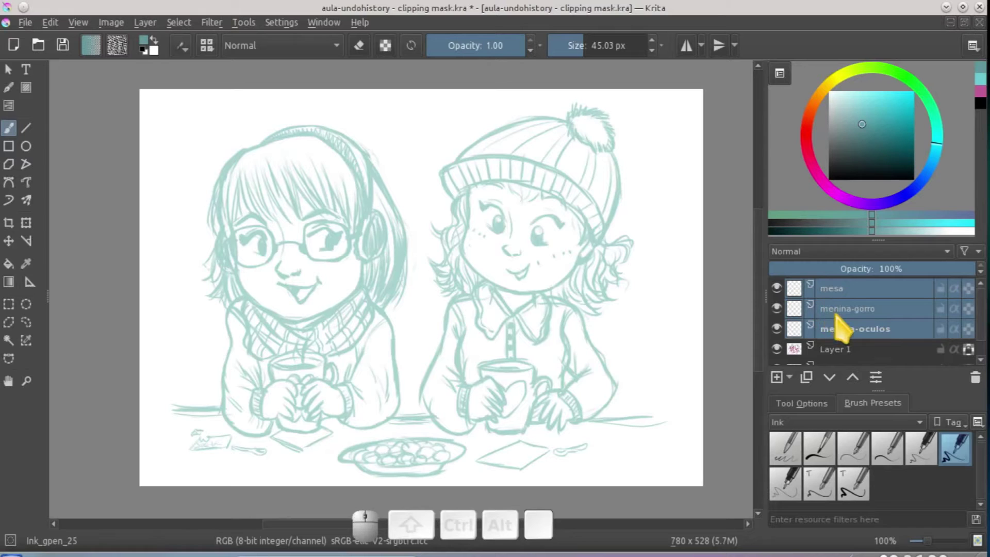
mouse_move(837, 314)
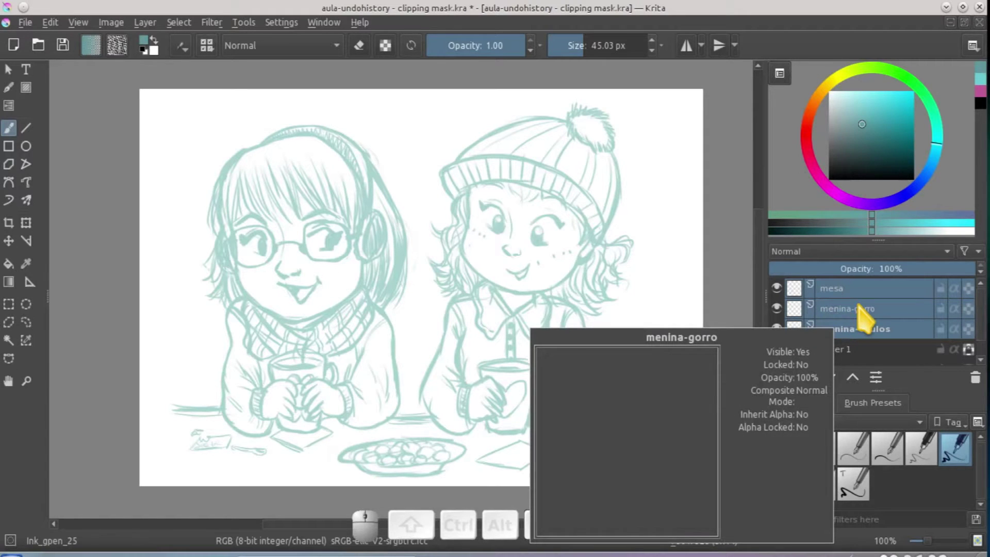
right_click(854, 301)
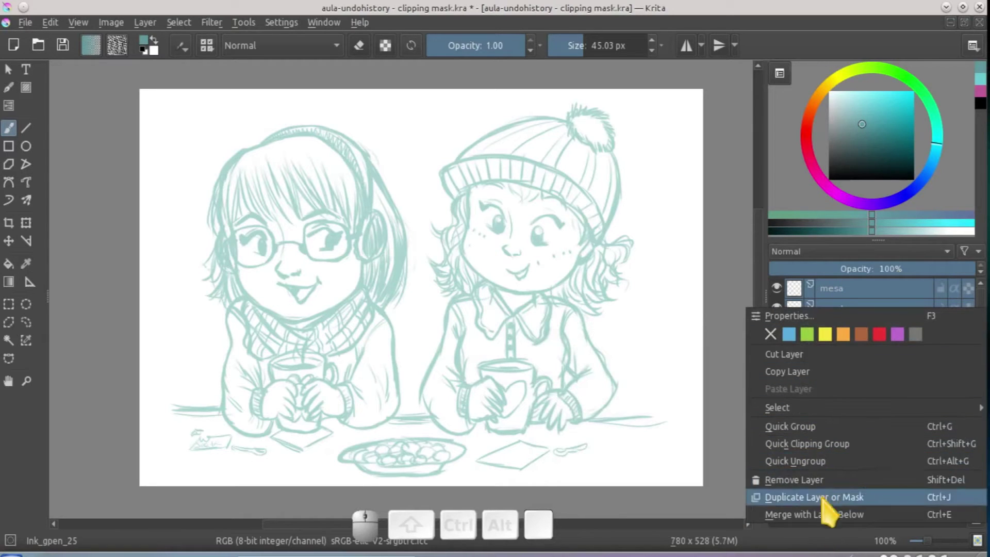
click(828, 449)
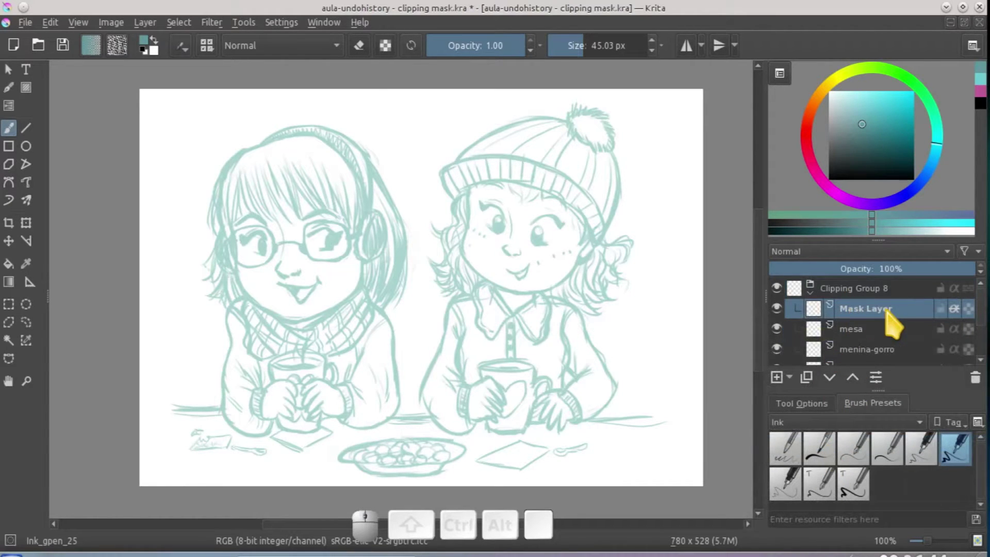
Turn off inherit alpha on the Mask Layer and move it below menina-oculos, to the bottom of the clipping group.
mouse_move(889, 316)
mouse_move(954, 312)
click(954, 309)
click(829, 377)
click(829, 378)
click(829, 377)
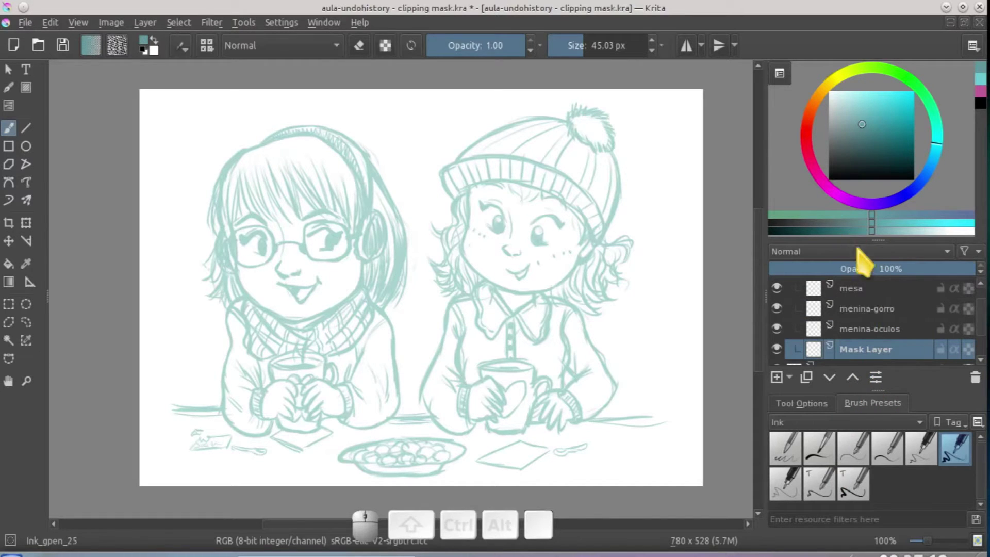
Enlarge the Layers docker so that the whole layer stack fits in it.
drag(880, 390, 882, 446)
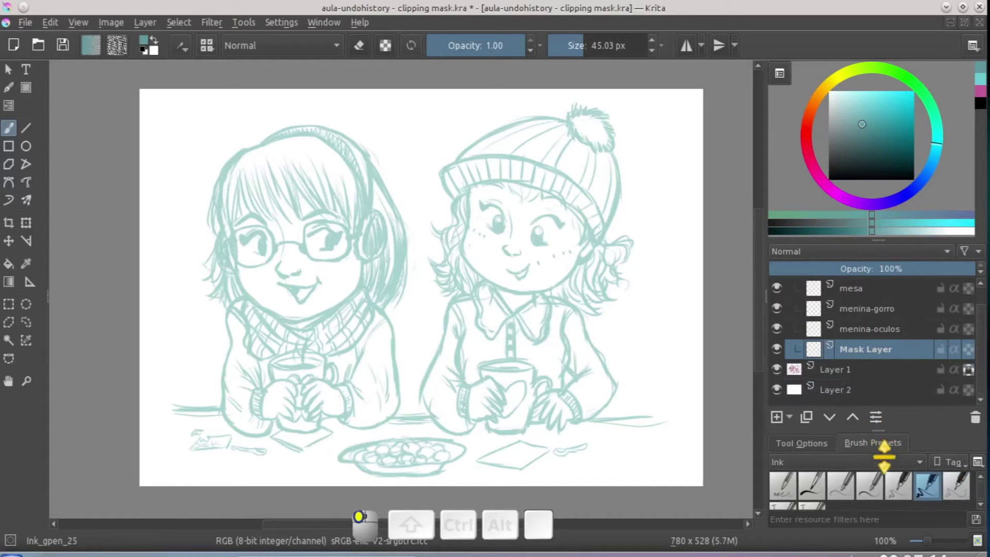
scroll(900, 377, up, 1)
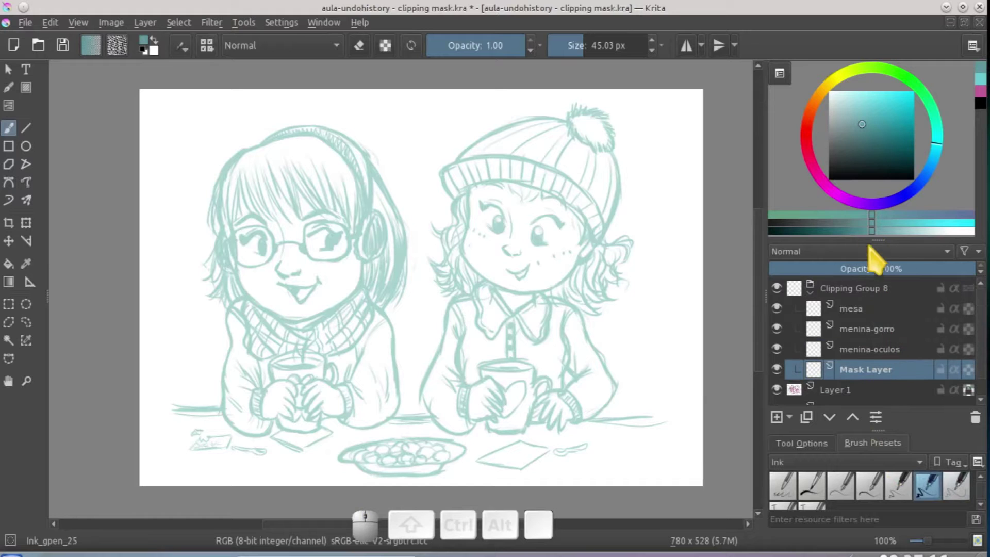
drag(878, 243, 883, 178)
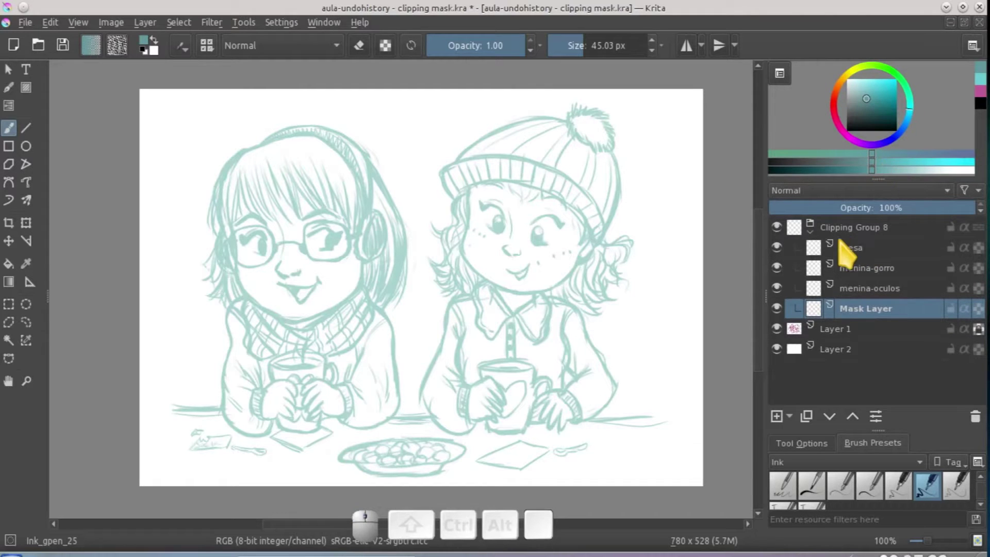
Rename the clipping group as ClippingGroup.
double_click(853, 226)
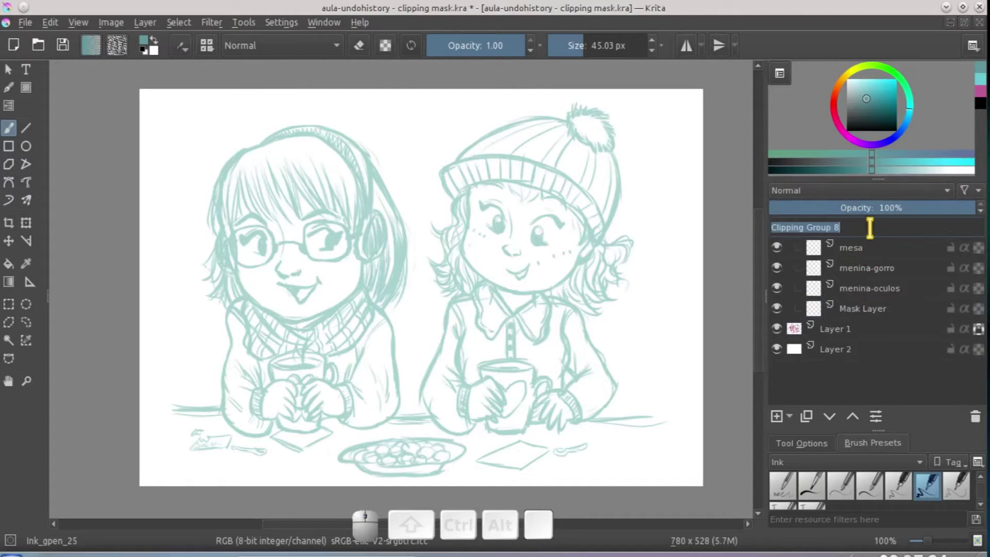
text(C)
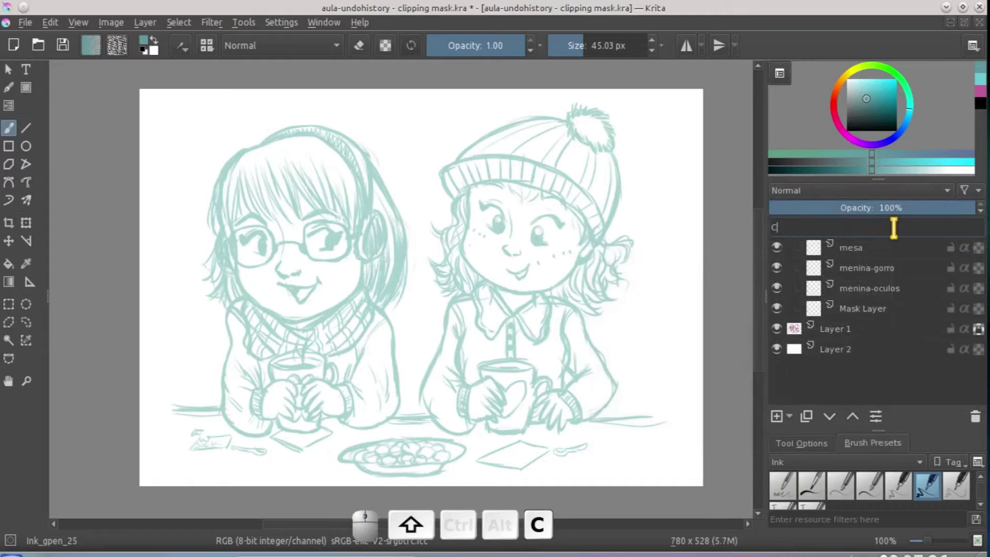
text(lipping)
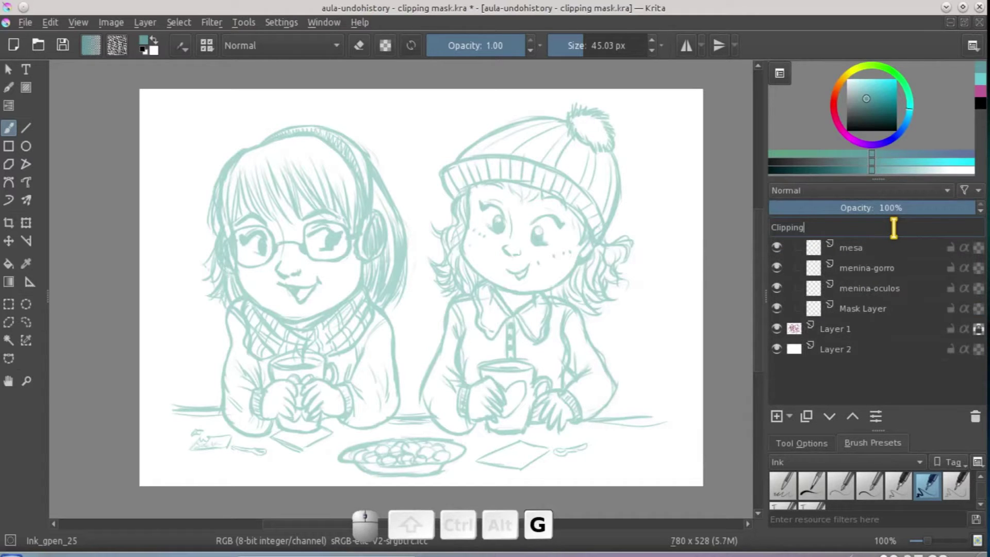
text(Group)
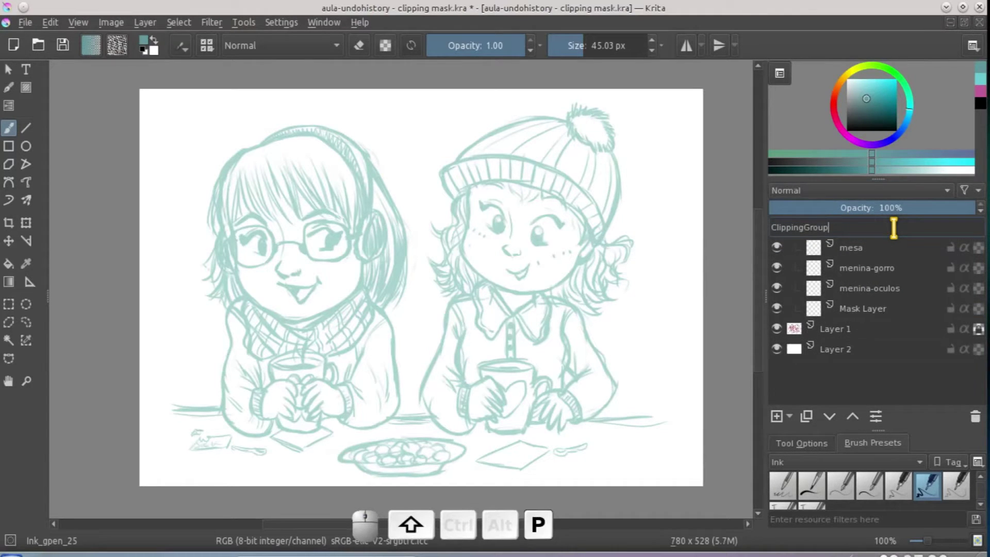
key(Return)
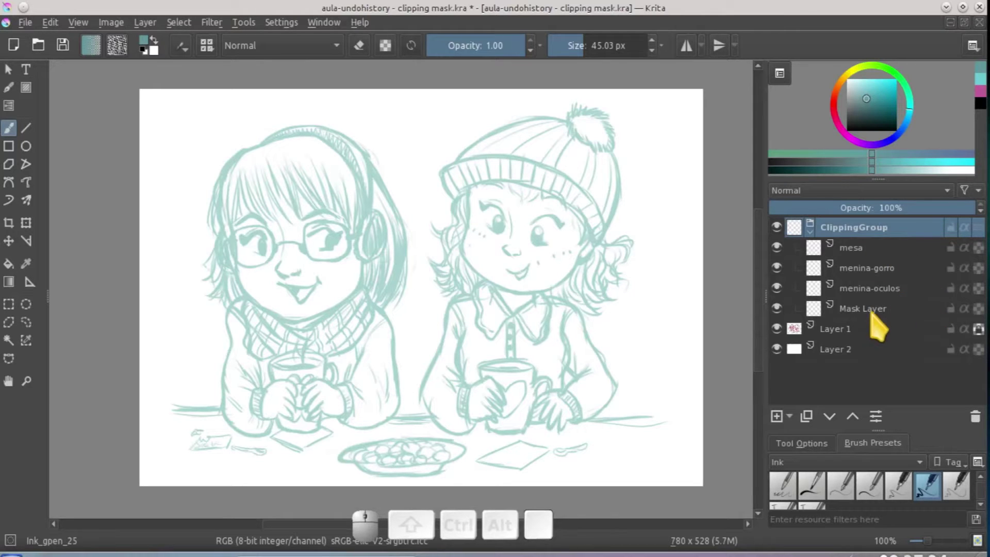
Select the Mask Layer and set up the Ink_gpen_25 brush at a size of 35.41 px.
click(871, 309)
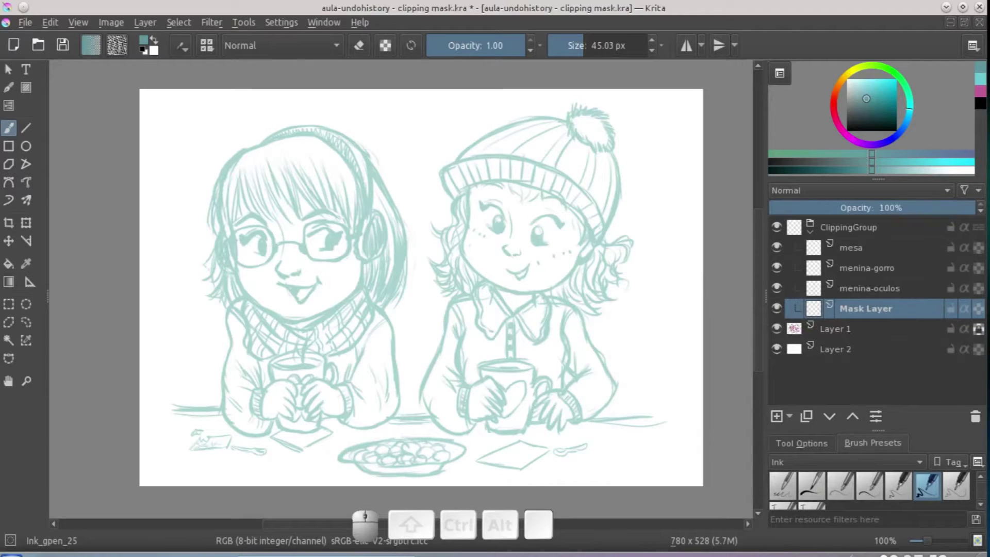
click(773, 555)
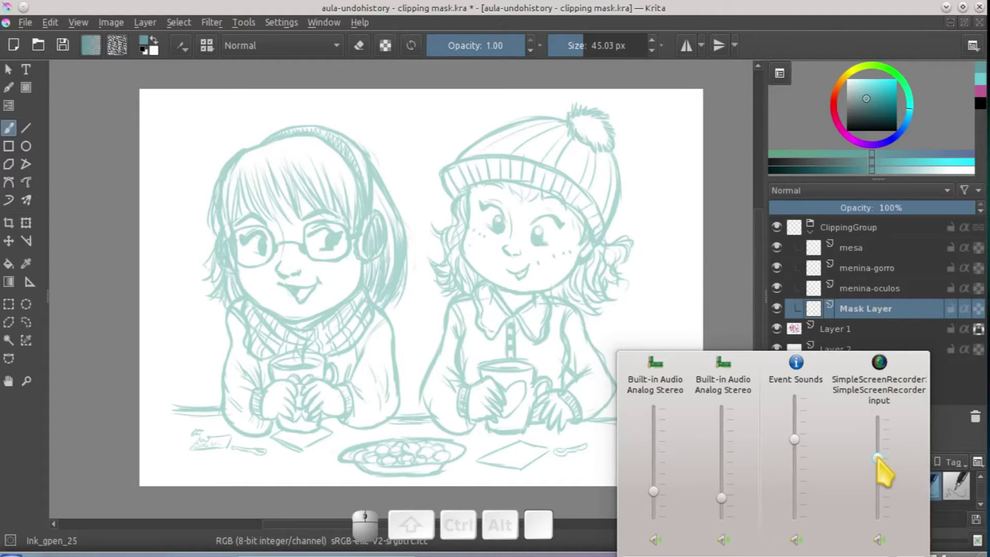
click(732, 288)
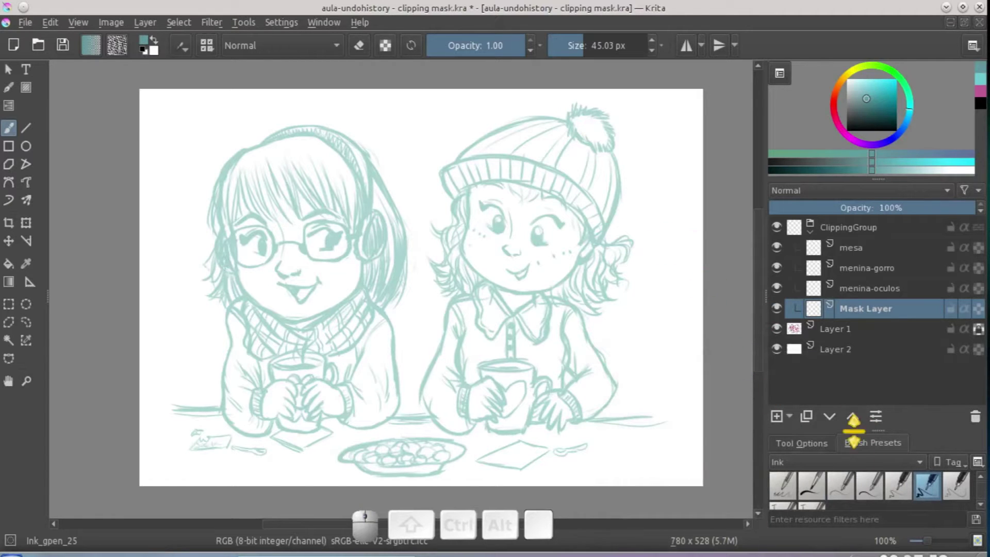
click(927, 486)
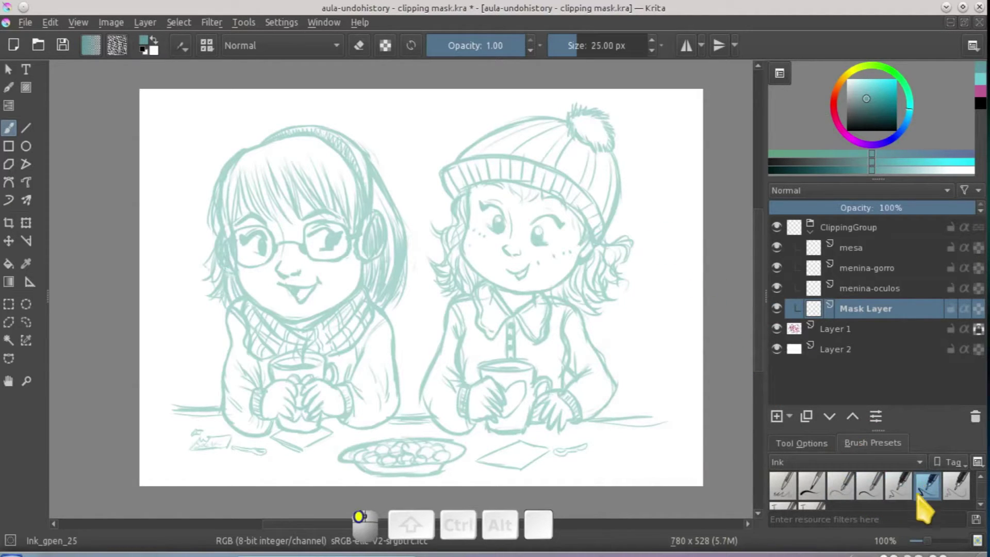
drag(472, 272, 502, 269)
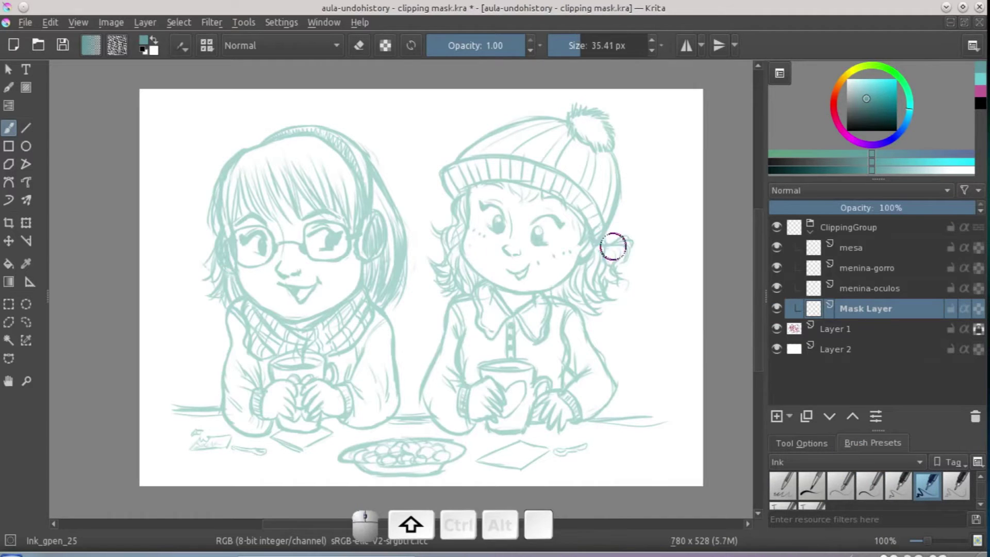
Try two teal brush strokes over the right girl's hair on the Mask Layer, and undo them.
drag(617, 233, 579, 326)
drag(626, 277, 602, 328)
key(ctrl+z)
key(ctrl+z)
Reset the brush colours to black and white, try a stroke by the right girl's hair, and undo it.
key(d)
mouse_move(585, 234)
mouse_down()
mouse_move(564, 320)
mouse_move(628, 280)
mouse_up()
key(ctrl+z)
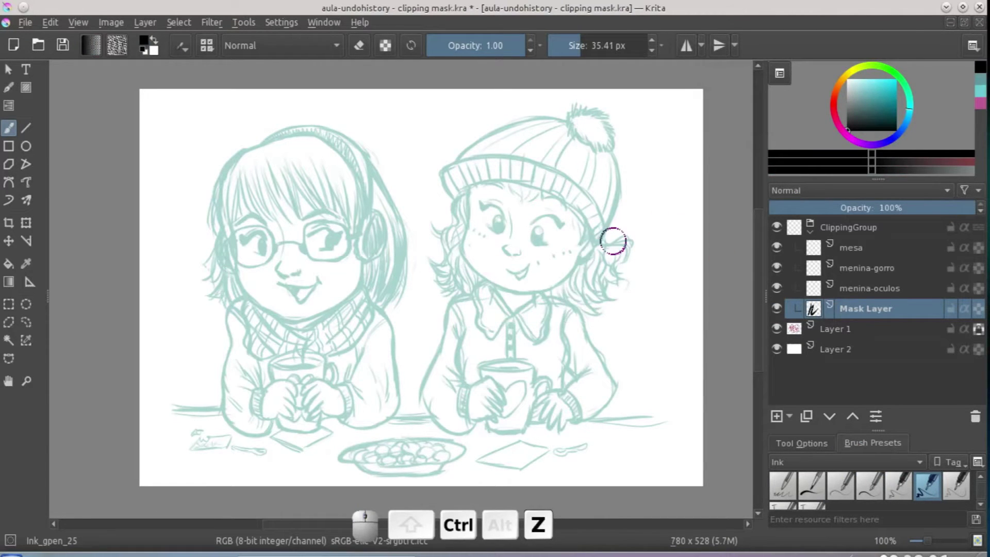
Raise the SimpleScreenRecorder input volume to about the middle in the system audio mixer and return to the drawing.
click(908, 555)
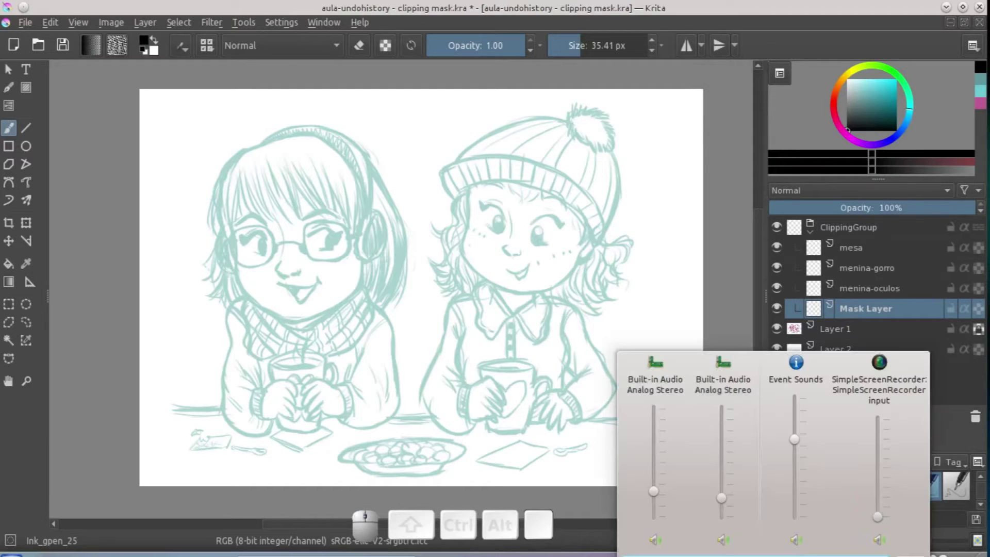
drag(877, 441, 879, 464)
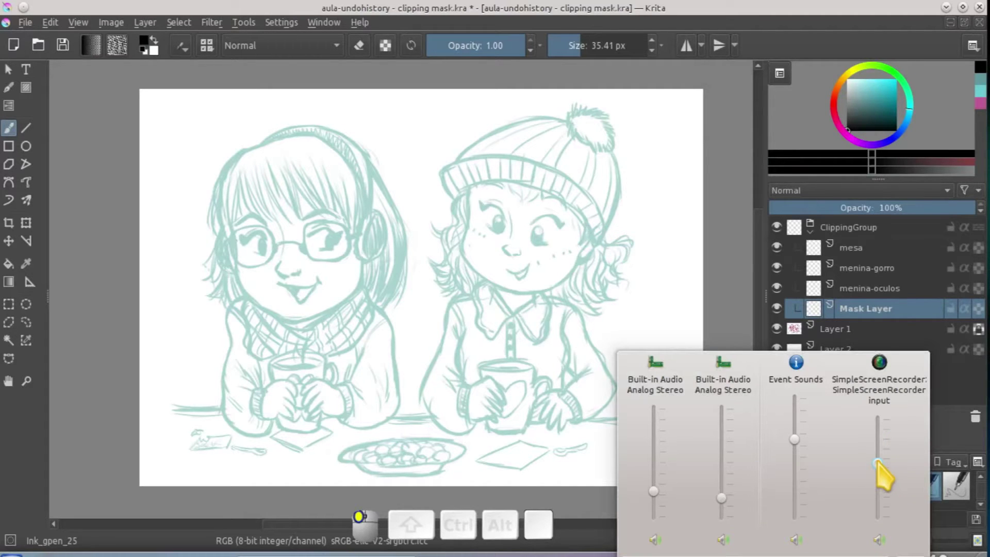
click(737, 232)
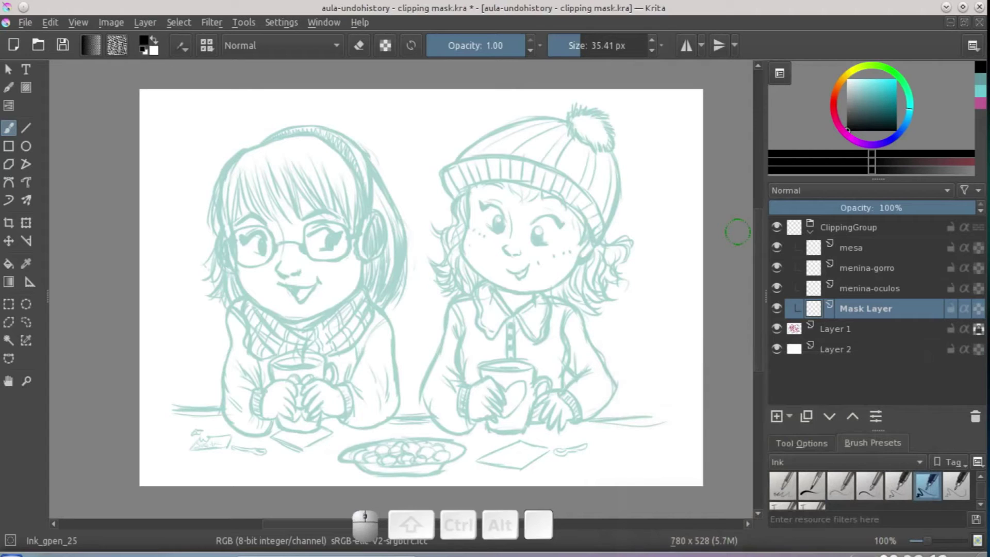
Choose the Ink_gpen_10 brush at a size of 23.56 px, try a stroke over the right girl, and undo it.
right_click(518, 257)
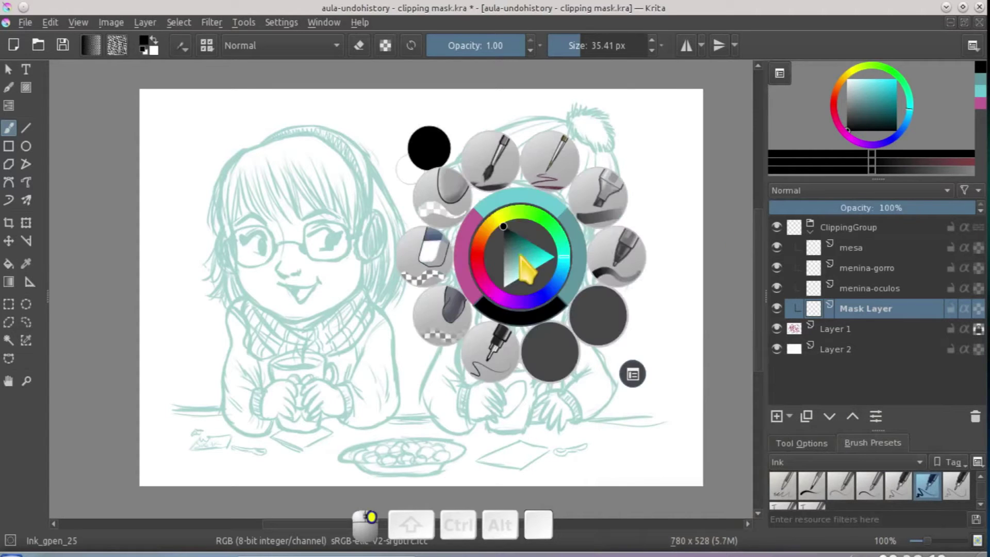
click(497, 320)
drag(545, 272, 570, 259)
drag(593, 224, 565, 335)
key(ctrl+z)
Show the brush's tool options, select the menina-oculos layer, and check the smoothing modes while keeping Weighted Smoothing.
click(804, 443)
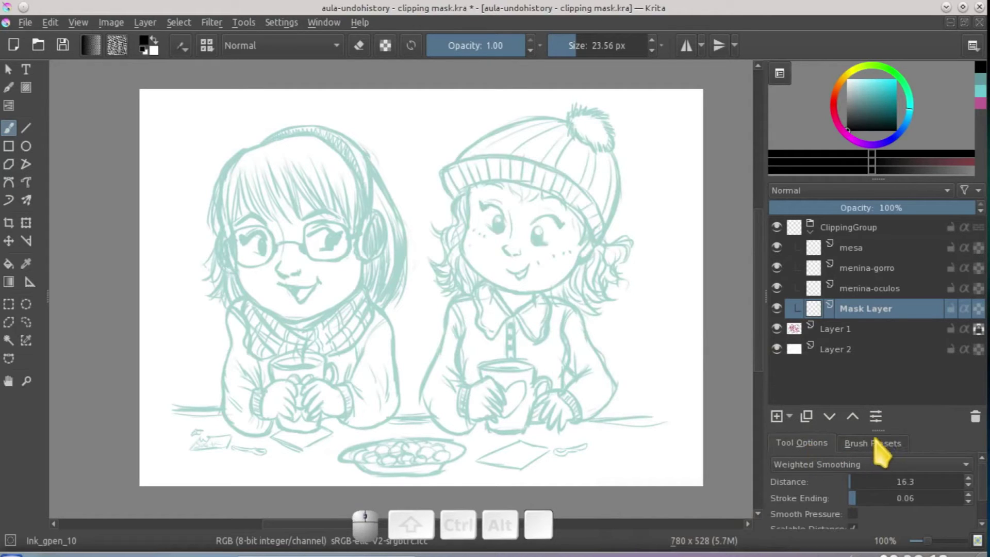
drag(877, 430, 877, 399)
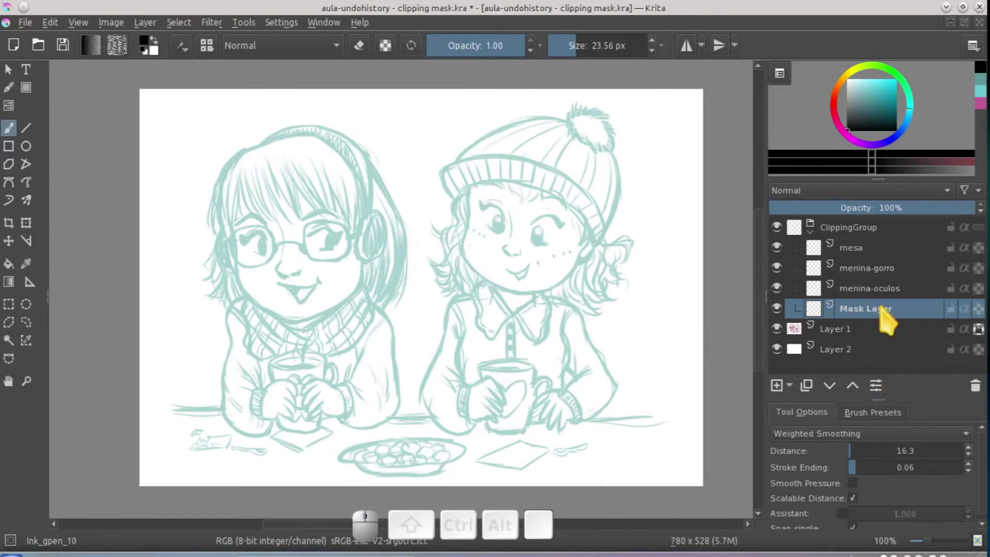
click(856, 292)
drag(410, 307, 481, 326)
scroll(526, 250, up, 3)
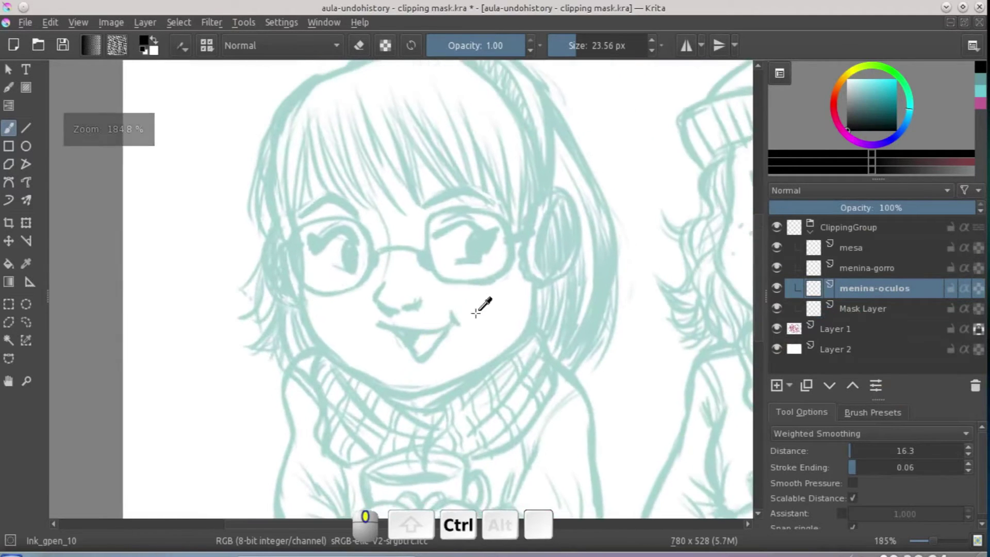
scroll(475, 304, up, 1)
scroll(472, 309, down, 2)
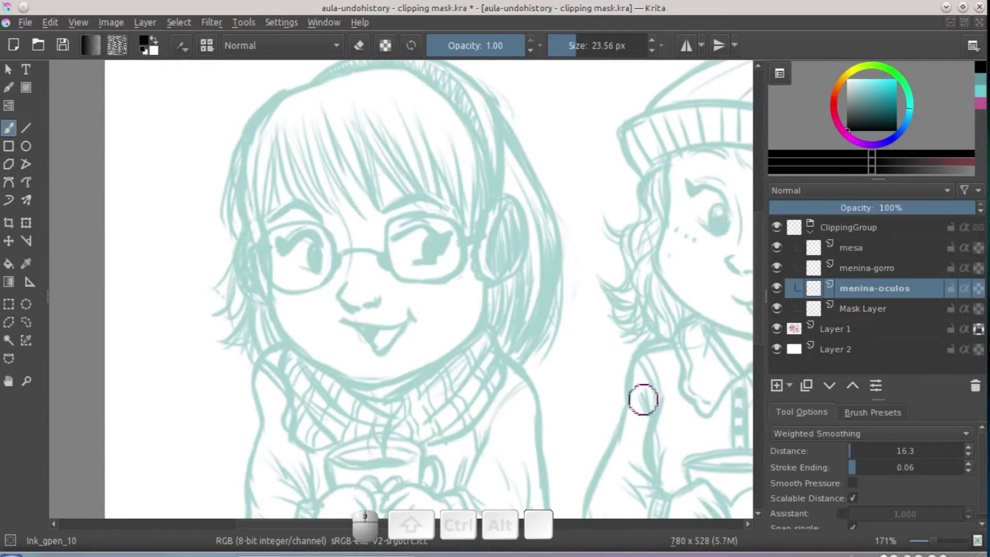
click(819, 435)
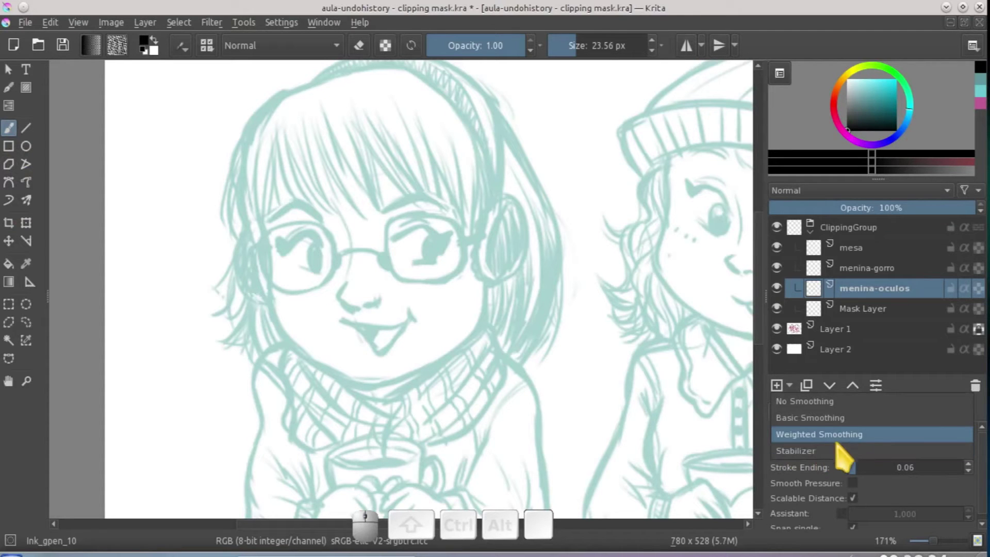
click(542, 258)
Try several strokes along the glasses girl's hair, undo them, and reduce the brush size to 9.29 px.
mouse_move(546, 177)
mouse_down()
mouse_move(540, 267)
mouse_move(497, 354)
mouse_up()
key(ctrl+z)
key(ctrl+shift+z)
key(ctrl+z)
mouse_move(554, 268)
mouse_down()
mouse_move(536, 268)
mouse_move(498, 356)
mouse_up()
key(ctrl+z)
drag(539, 240, 499, 359)
key(ctrl+z)
drag(521, 295, 534, 274)
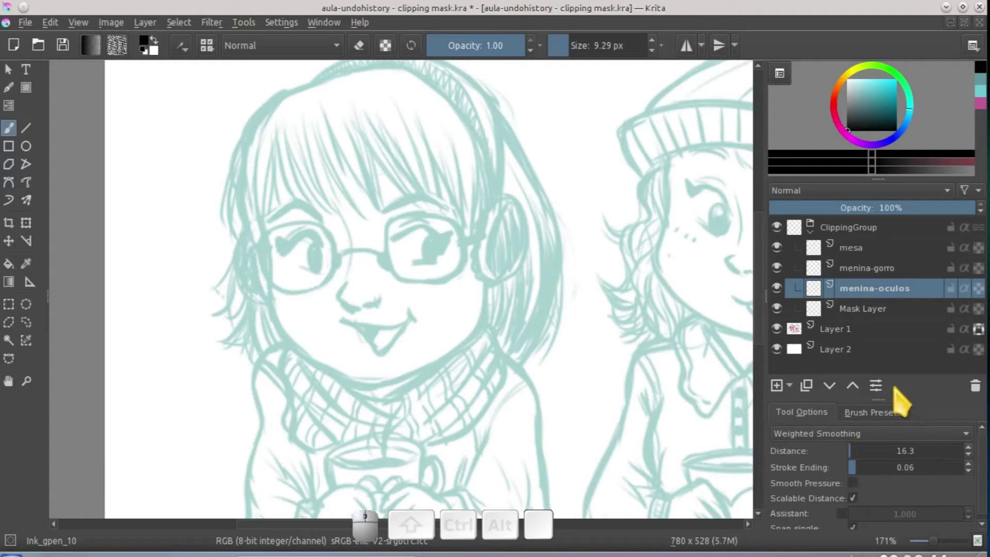
Make more room for the tool options, switch to the Dynamic Brush tool, try two strokes over the glasses girl, and undo them.
drag(882, 394, 883, 359)
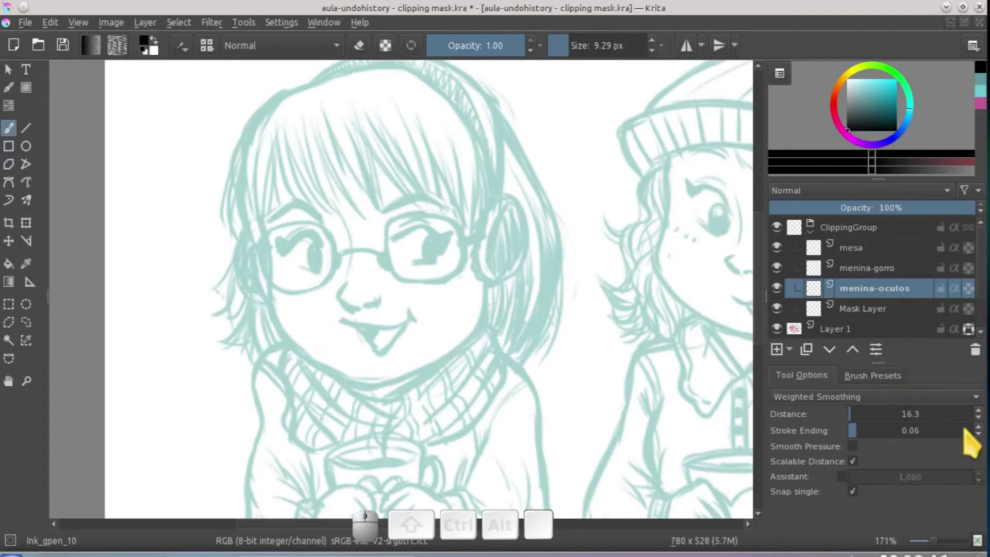
click(9, 202)
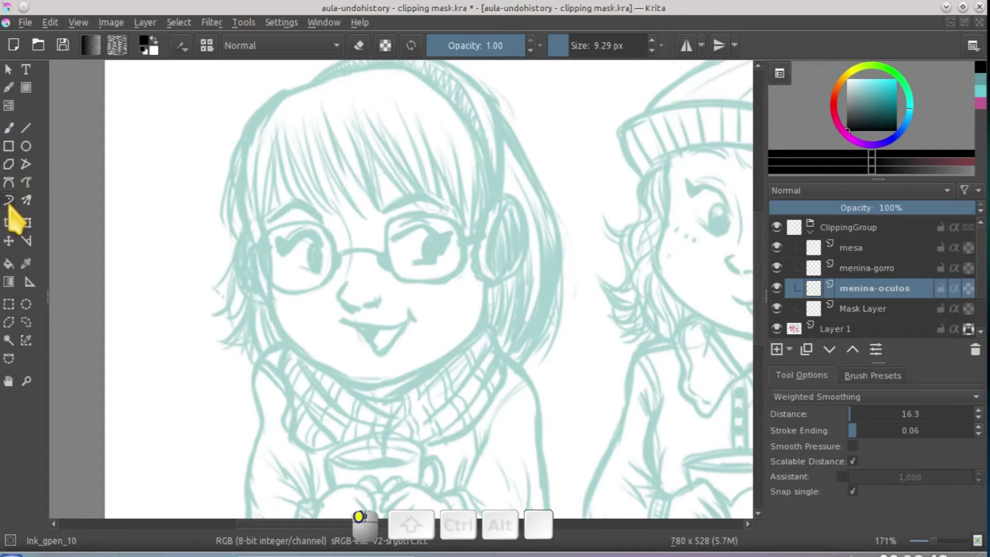
drag(426, 201, 397, 356)
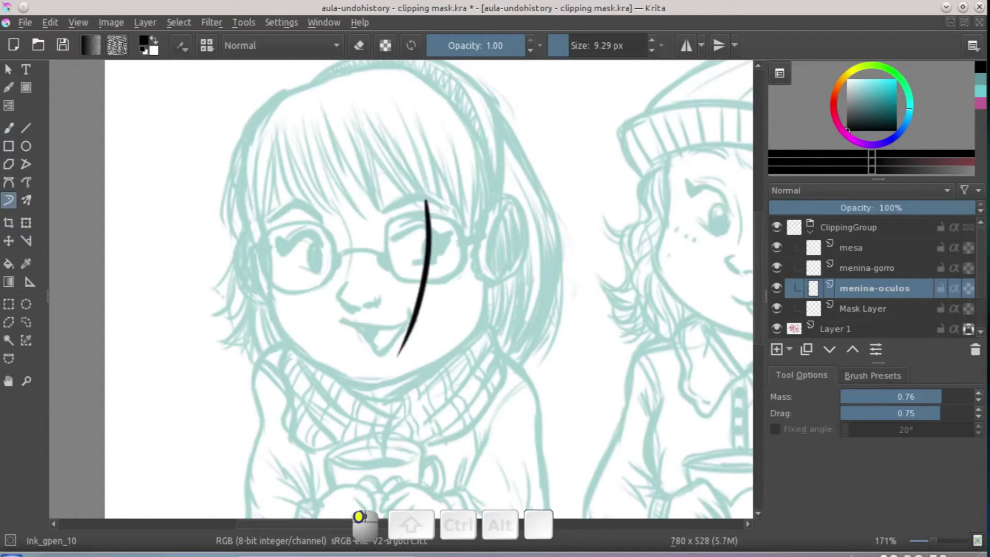
key(ctrl+z)
drag(519, 210, 479, 369)
key(ctrl+z)
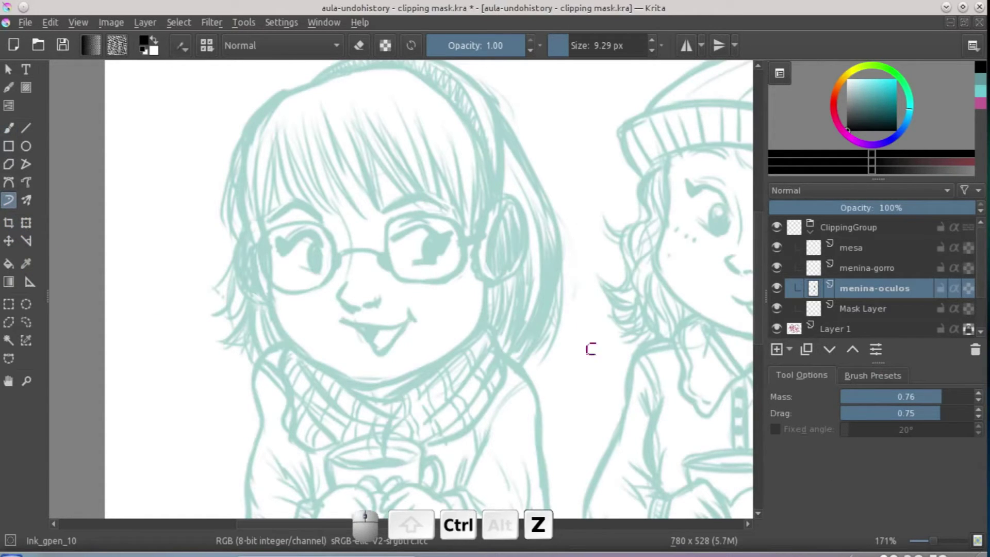
Set the Dynamic Brush's mass to 0.67 and drag to 0.68, try a stroke over the glasses girl, and undo it.
click(930, 397)
click(930, 413)
mouse_move(470, 196)
mouse_down()
mouse_move(466, 281)
mouse_move(435, 382)
mouse_move(400, 421)
mouse_move(497, 215)
mouse_move(475, 319)
mouse_move(435, 404)
mouse_up()
key(ctrl+z)
key(ctrl+z)
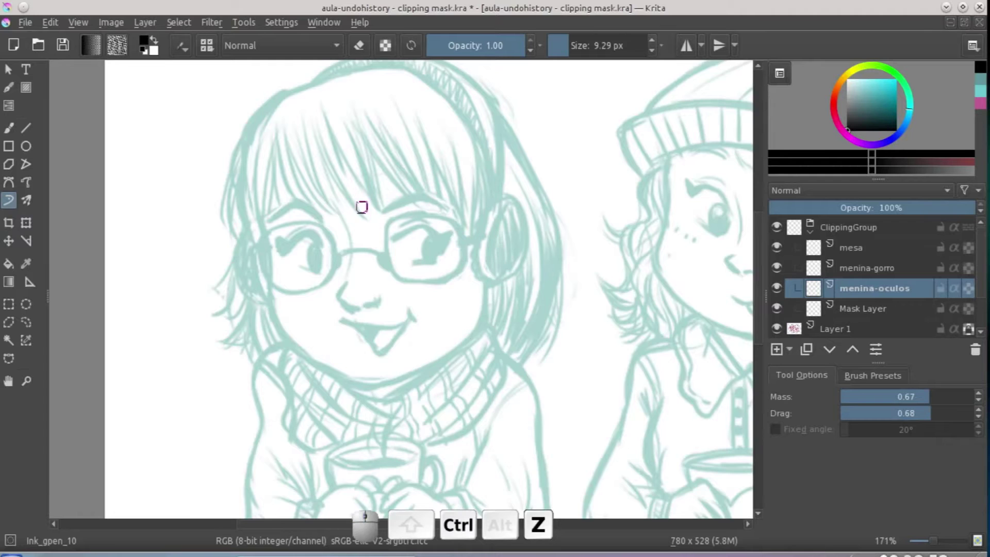
Ink the glasses girl's outer hair line from the crown down the left side, with extra strands above the earmuff.
scroll(335, 170, up, 2)
drag(359, 123, 285, 240)
key(ctrl+z)
mouse_move(380, 118)
mouse_down()
mouse_move(353, 128)
mouse_move(301, 211)
mouse_move(299, 238)
mouse_up()
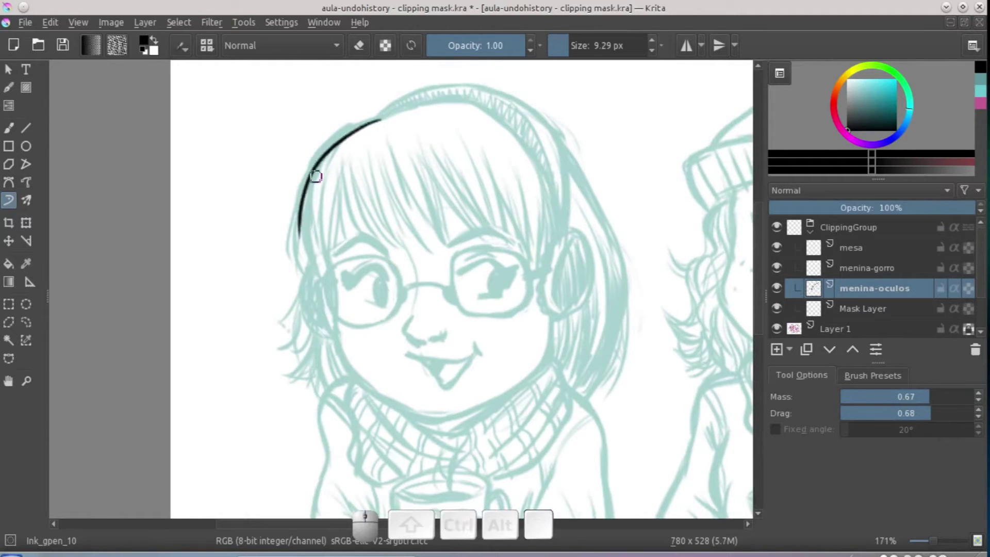
drag(314, 170, 313, 262)
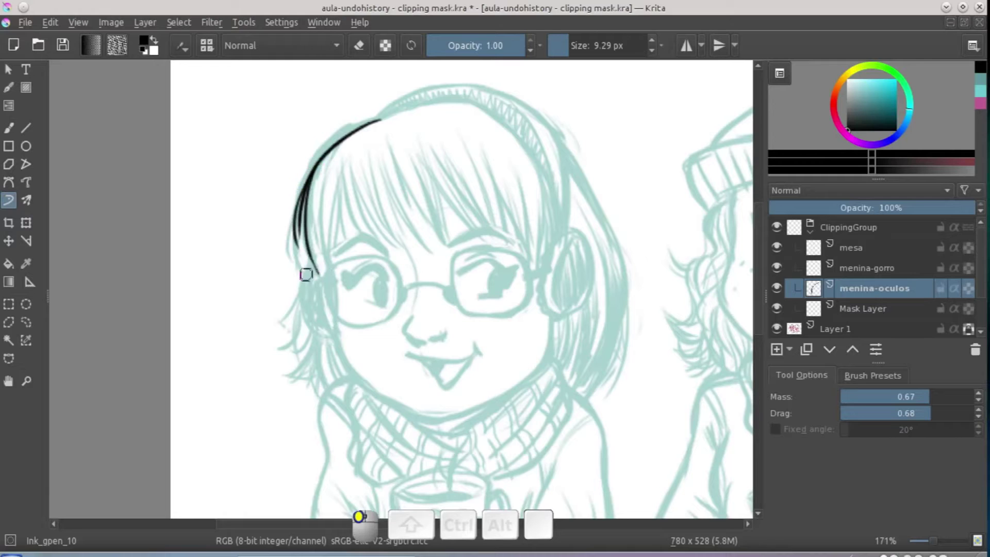
Ink the outline of the glasses girl's left earmuff and the flicked hair tips below it.
drag(321, 335, 331, 339)
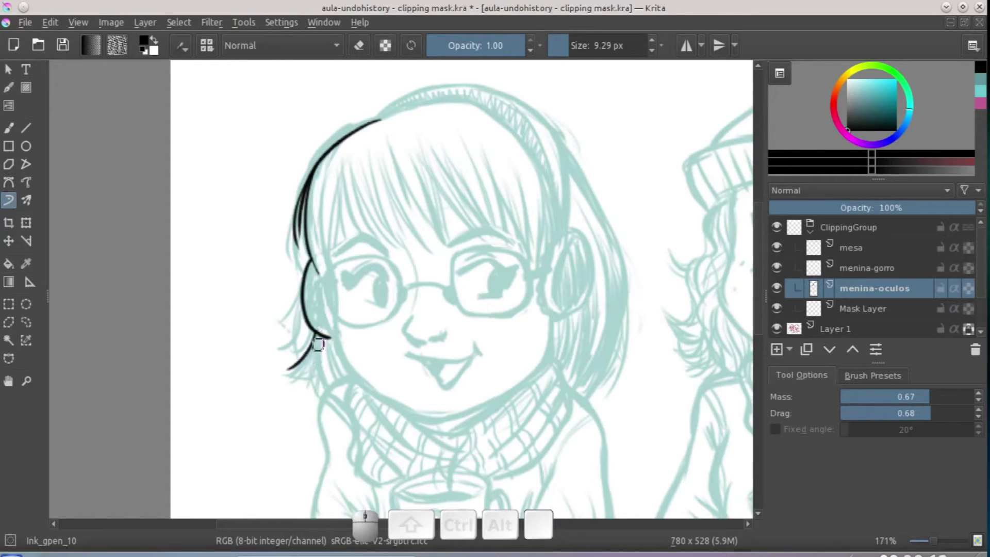
mouse_move(304, 364)
mouse_down()
mouse_move(288, 371)
mouse_move(325, 384)
mouse_up()
mouse_move(302, 303)
mouse_down()
mouse_move(299, 318)
mouse_move(323, 316)
mouse_up()
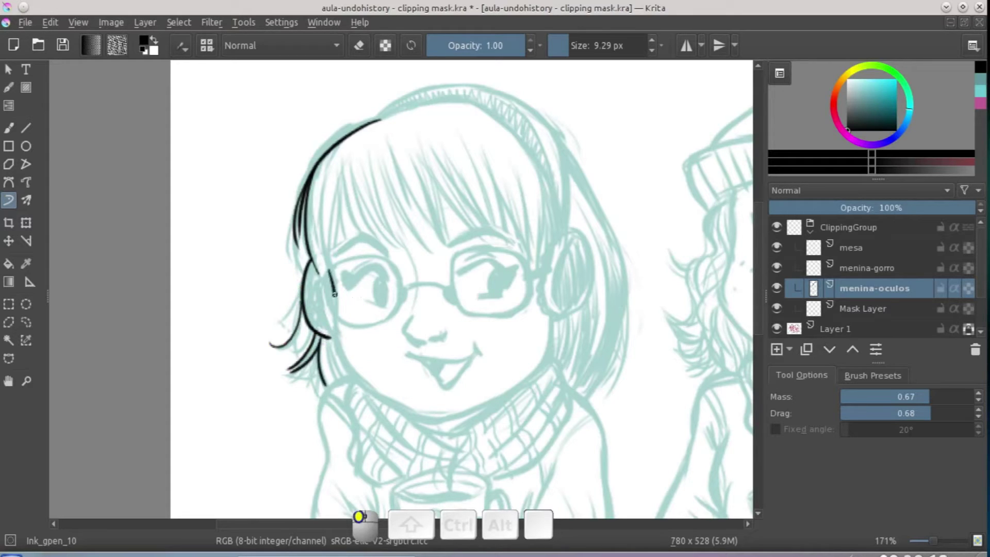
Ink the glasses girl's face contour from the left cheek around the chin up to the right earmuff.
mouse_move(344, 364)
mouse_down()
mouse_move(423, 421)
mouse_move(398, 400)
mouse_up()
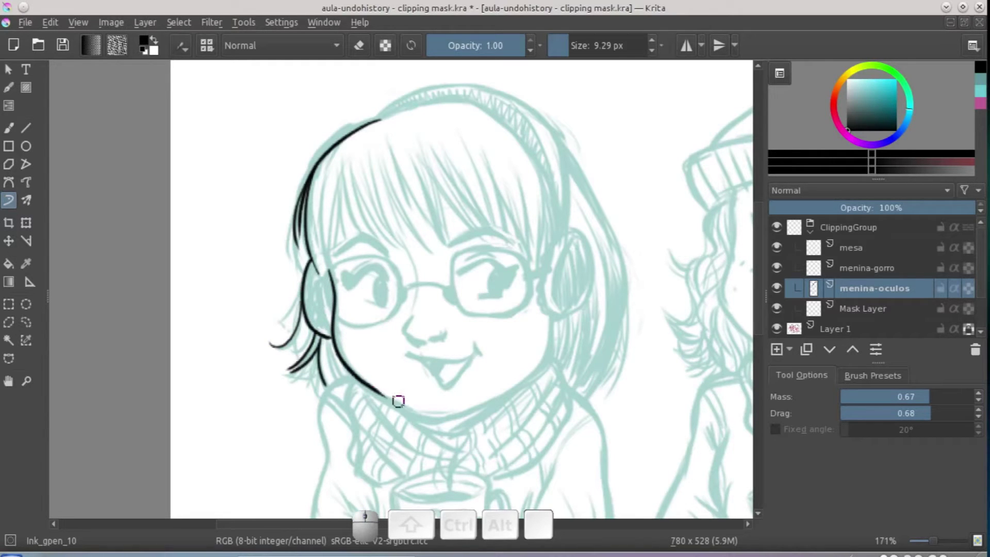
key(ctrl+z)
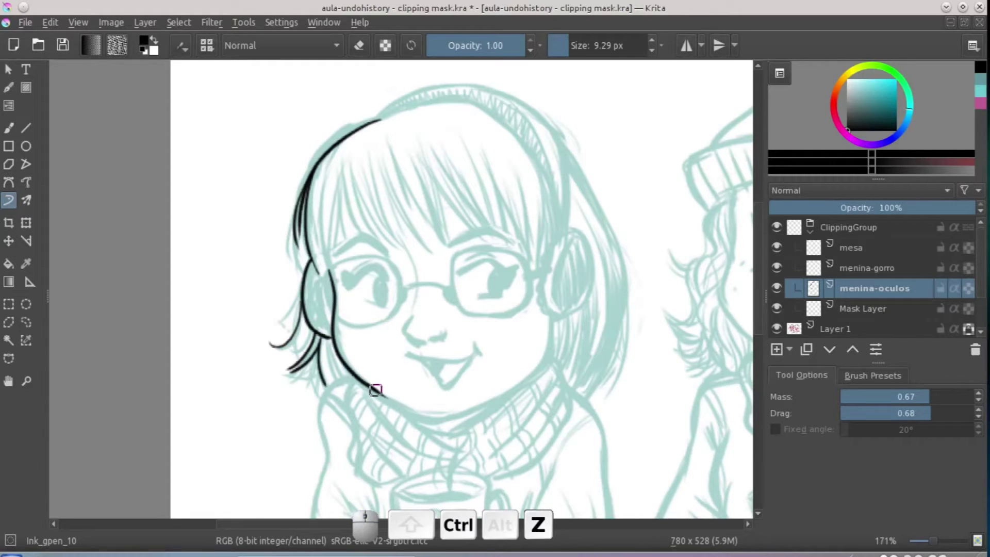
mouse_move(377, 391)
mouse_down()
mouse_move(430, 420)
mouse_move(521, 388)
mouse_up()
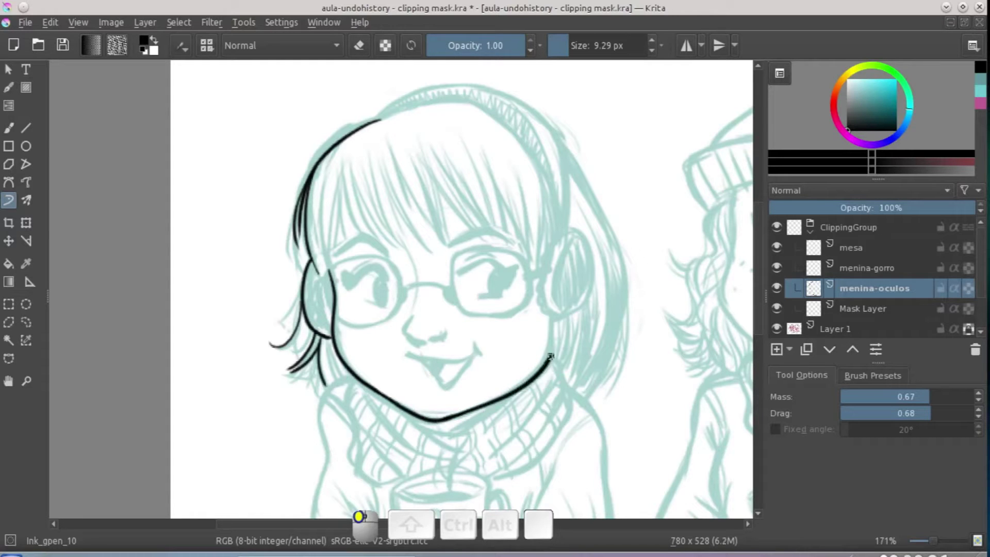
drag(551, 298, 551, 318)
Ink the glasses girl's right earmuff and the long outer edge of her hair behind it, redrawing the hair line once.
drag(577, 231, 591, 260)
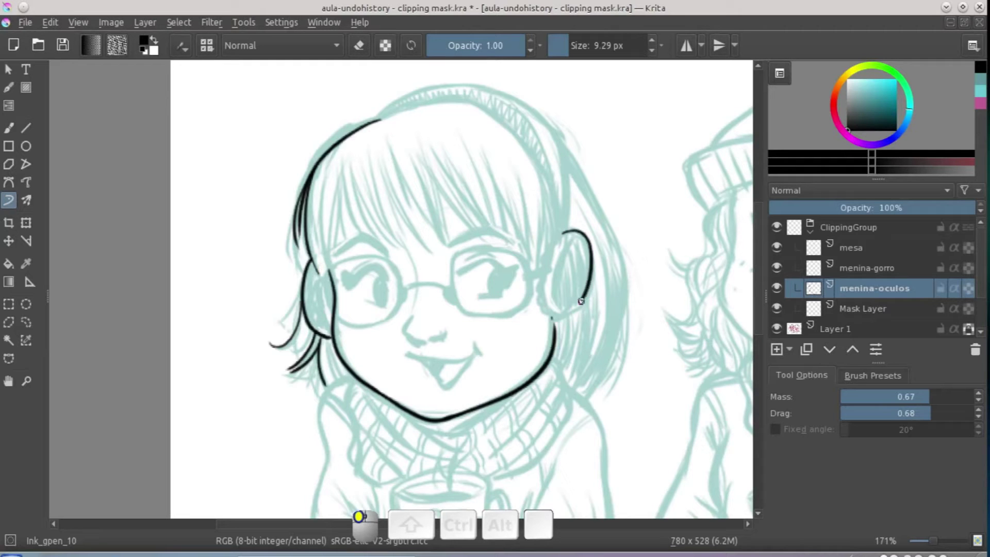
scroll(593, 243, up, 2)
drag(573, 186, 587, 212)
mouse_move(620, 274)
mouse_down()
mouse_move(625, 364)
mouse_move(606, 432)
mouse_up()
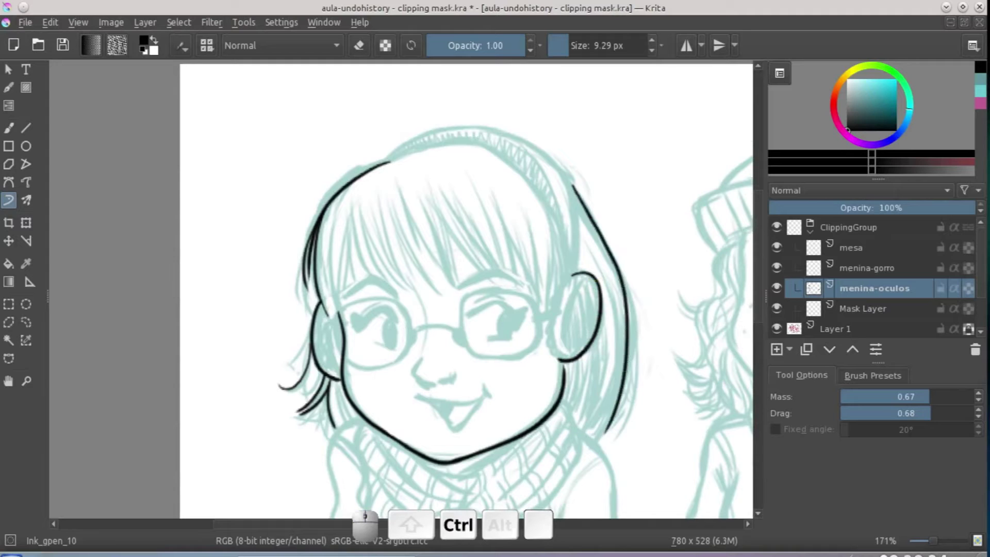
key(ctrl+z)
mouse_move(572, 194)
mouse_down()
mouse_move(611, 265)
mouse_move(626, 346)
mouse_move(604, 436)
mouse_up()
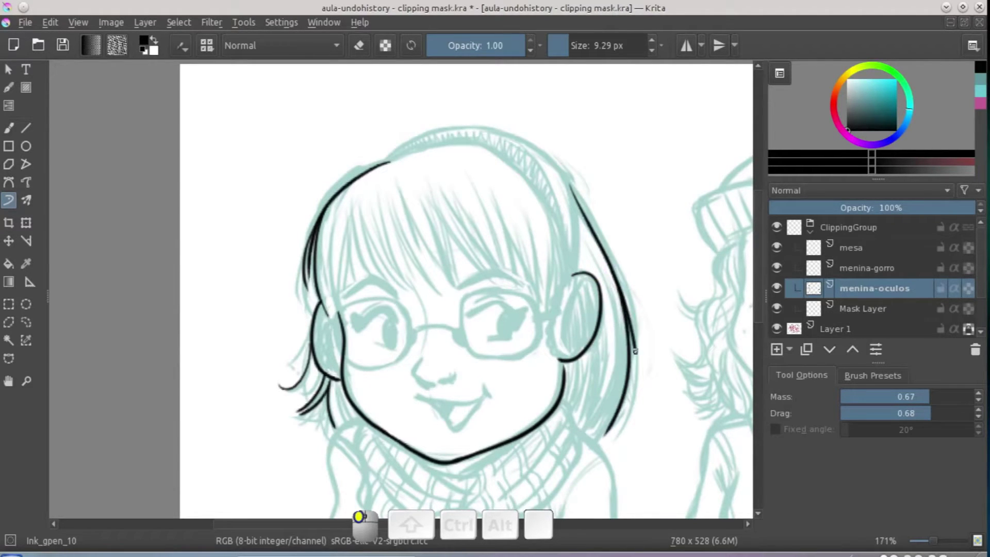
Ink the inner hair strands between the right earmuff and the outer hair edge down to the scarf.
scroll(611, 262, down, 3)
drag(610, 220, 617, 345)
drag(625, 269, 587, 347)
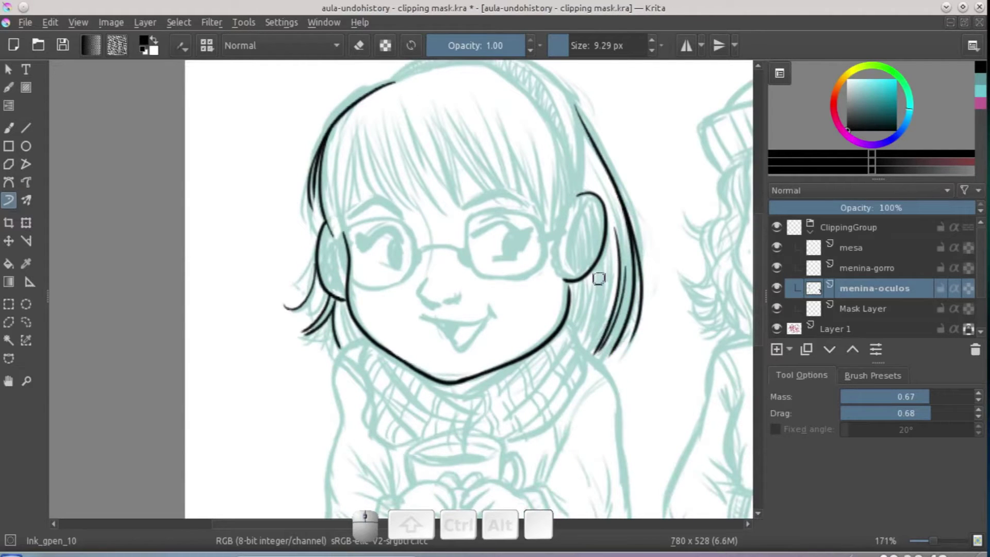
mouse_move(601, 261)
mouse_down()
mouse_move(576, 344)
mouse_move(572, 330)
mouse_up()
drag(576, 285, 568, 334)
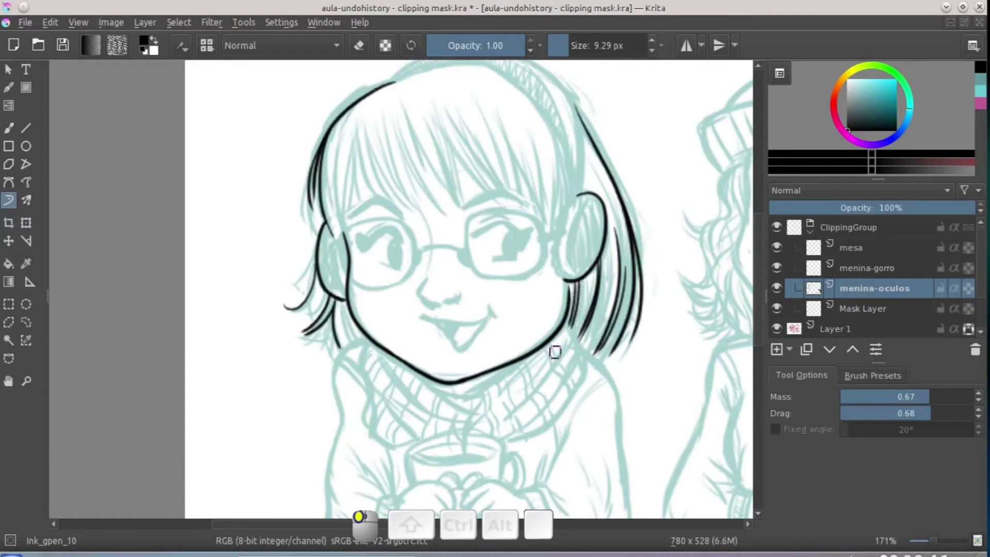
drag(614, 250, 589, 350)
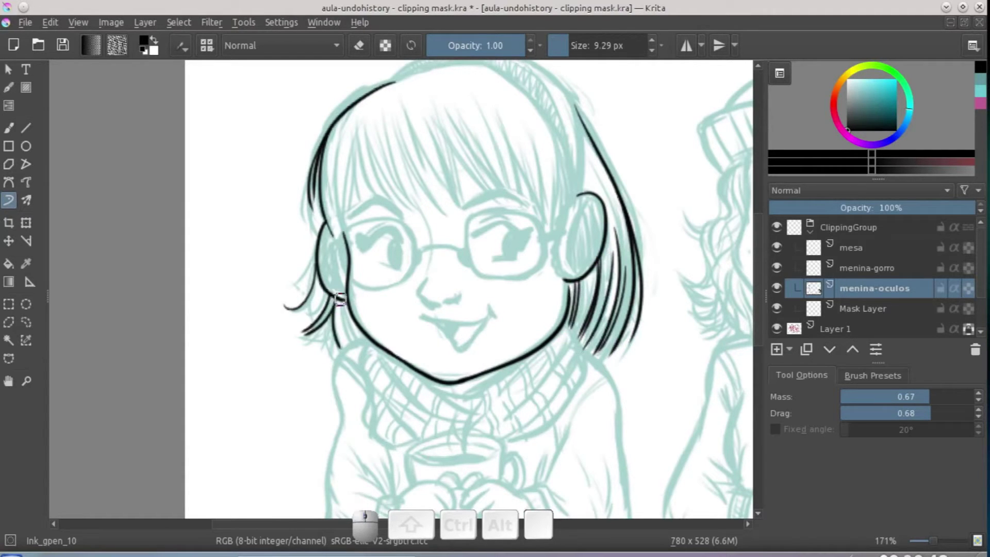
Ink the first fringe strands above the glasses girl's left and right eyes.
scroll(347, 330, up, 3)
drag(354, 218, 370, 295)
drag(356, 219, 384, 296)
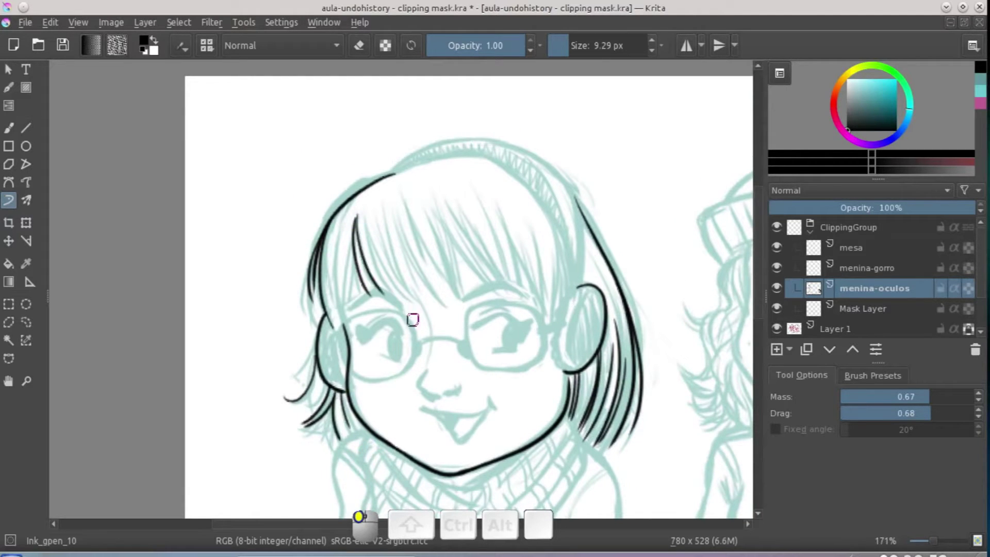
mouse_move(430, 226)
mouse_down()
mouse_move(456, 293)
mouse_move(446, 234)
mouse_move(494, 283)
mouse_up()
Rotate the canvas and ink the headband's outer edge from the right earmuff over the top of the head.
drag(571, 182, 555, 209)
mouse_move(595, 153)
mouse_down()
mouse_move(545, 413)
mouse_move(505, 387)
mouse_move(506, 302)
mouse_up()
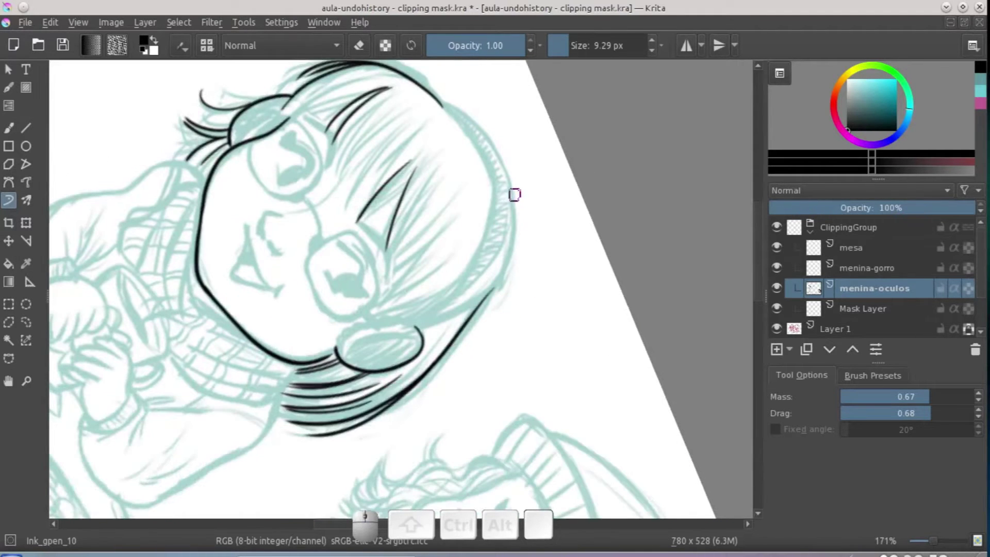
drag(508, 190, 511, 229)
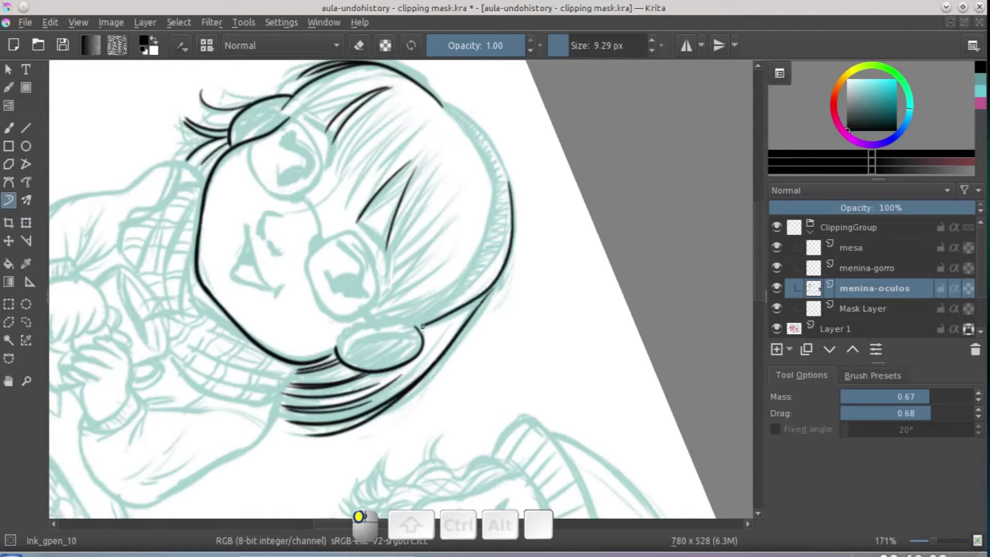
mouse_move(589, 307)
mouse_down()
mouse_move(470, 91)
mouse_move(309, 186)
mouse_move(228, 200)
mouse_move(339, 165)
mouse_up()
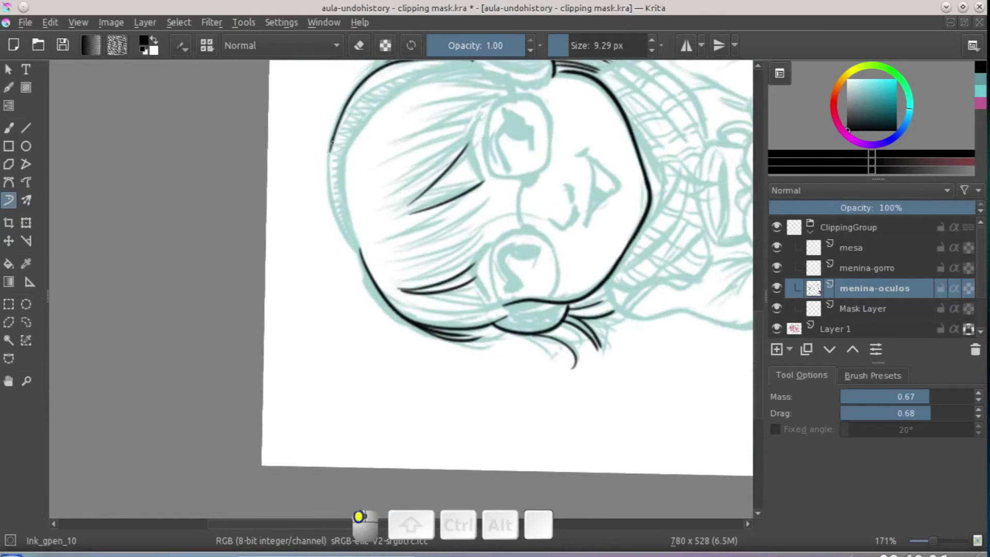
mouse_move(354, 380)
mouse_down()
mouse_move(393, 171)
mouse_move(366, 198)
mouse_move(347, 269)
mouse_up()
key(ctrl+z)
Ink the headband's inner edge across the hair from the crown to the right earmuff, rotating the canvas as needed.
drag(396, 170, 363, 216)
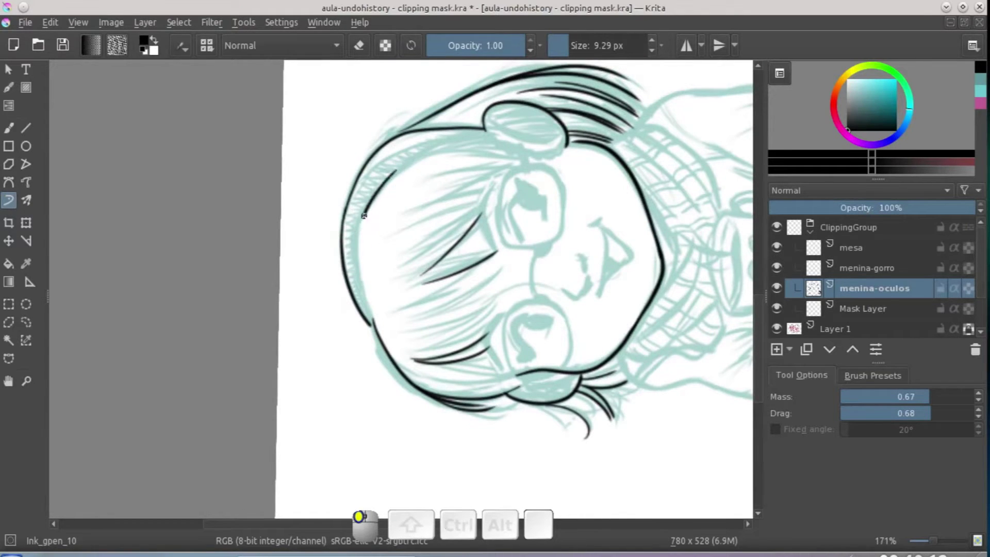
drag(370, 321, 369, 323)
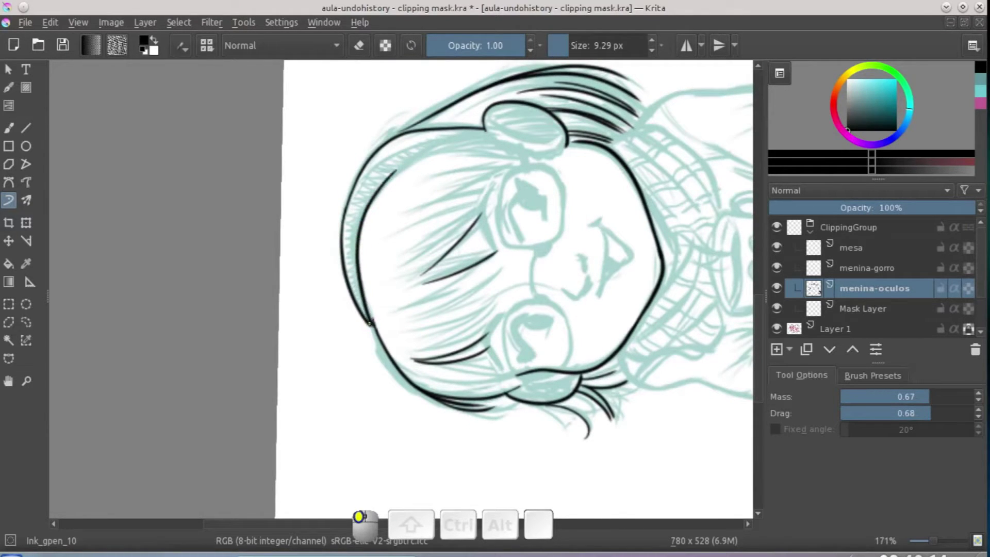
drag(402, 248, 319, 222)
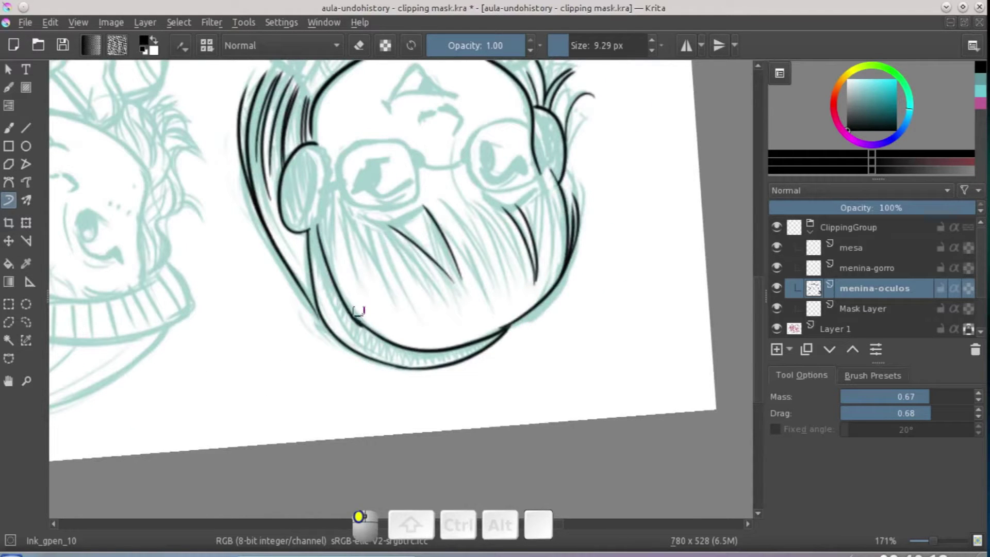
Undo the last stroke and re-ink the line along the headband above the right earmuff.
key(ctrl+z)
drag(316, 228, 331, 272)
key(ctrl+z)
drag(316, 227, 331, 276)
drag(350, 311, 350, 309)
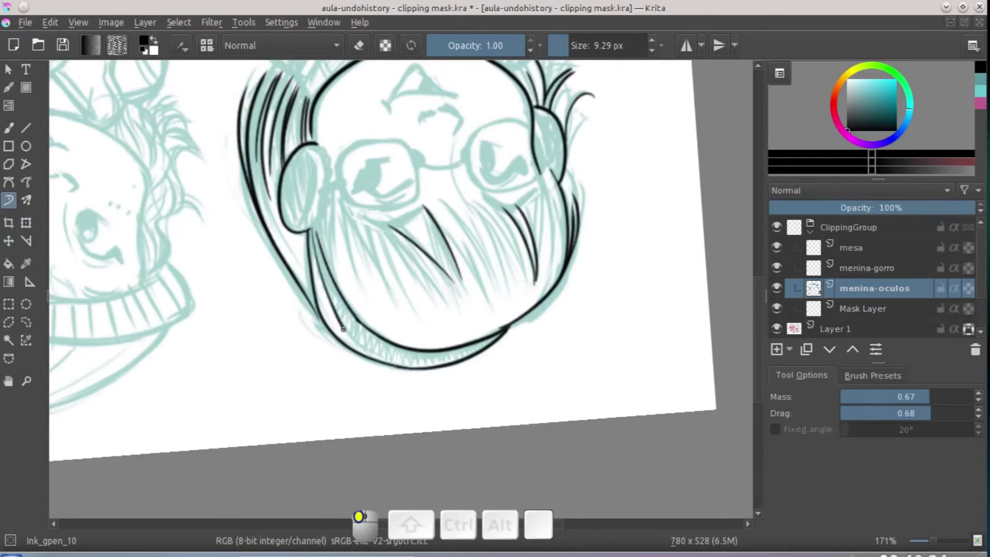
Ink the outer edge of the glasses girl's left sleeve from the shoulder down around the elbow to the wrist.
mouse_move(402, 360)
mouse_down()
mouse_move(596, 349)
mouse_move(363, 346)
mouse_move(360, 267)
mouse_move(293, 163)
mouse_move(395, 276)
mouse_move(647, 360)
mouse_move(423, 435)
mouse_move(322, 508)
mouse_move(528, 219)
mouse_move(530, 192)
mouse_move(364, 168)
mouse_move(348, 138)
mouse_move(343, 227)
mouse_up()
key(ctrl+z)
drag(317, 176, 337, 227)
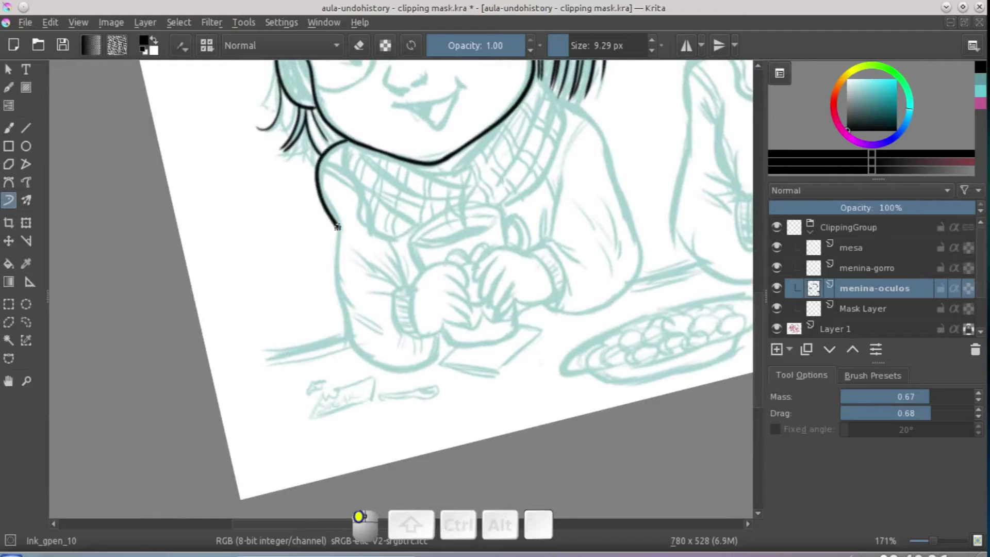
drag(339, 275, 344, 284)
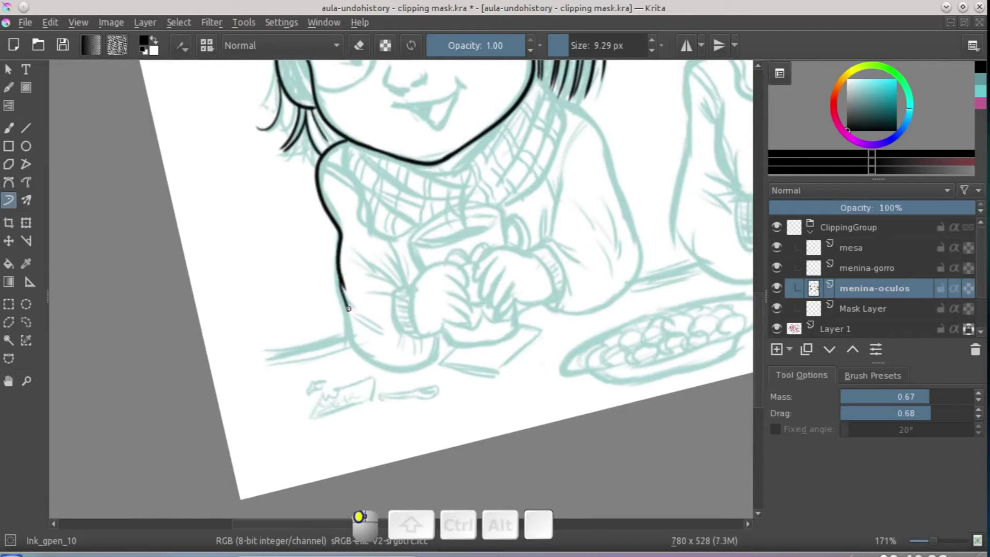
key(ctrl+z)
mouse_move(379, 364)
mouse_down()
mouse_move(430, 361)
mouse_move(438, 345)
mouse_up()
mouse_move(438, 344)
mouse_down()
mouse_move(376, 346)
mouse_move(322, 397)
mouse_up()
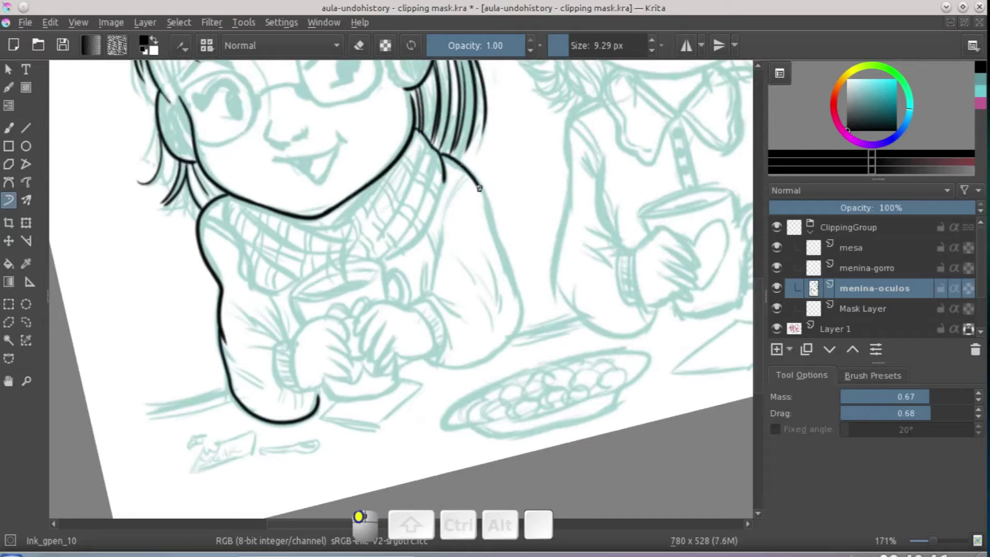
Ink the right shoulder and sleeve outline and the cuff edges at both wrists.
mouse_move(507, 265)
mouse_down()
mouse_move(513, 309)
mouse_move(475, 323)
mouse_move(462, 208)
mouse_move(454, 238)
mouse_up()
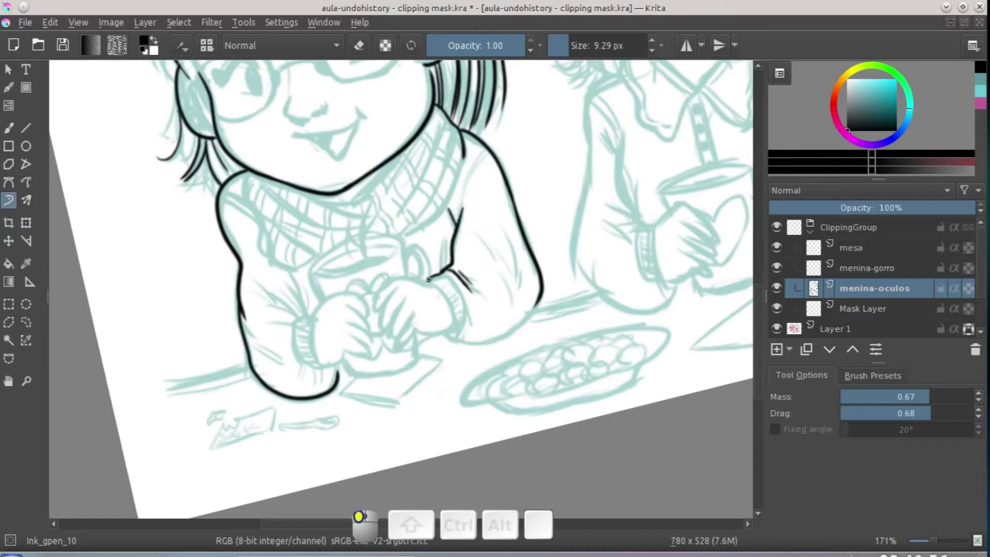
drag(463, 321, 464, 324)
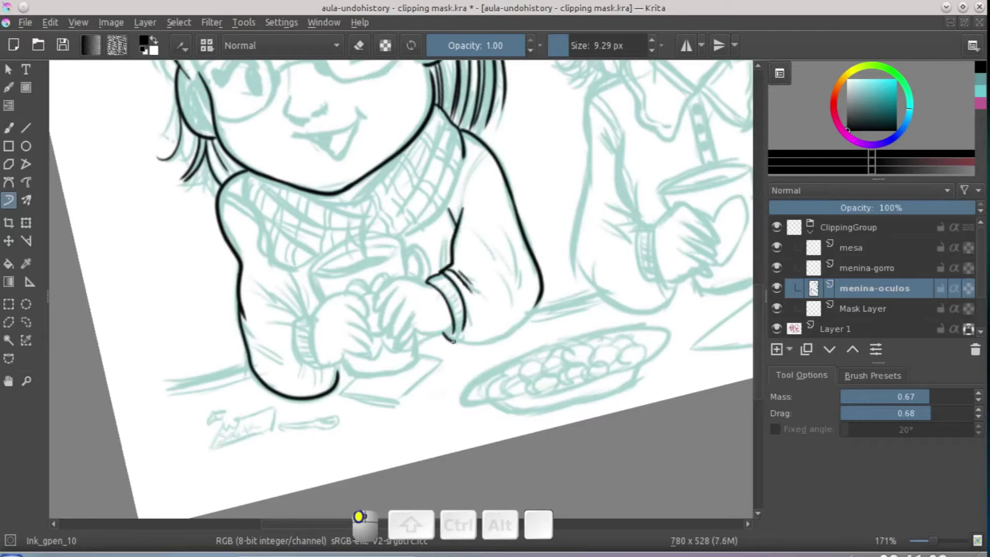
drag(472, 288, 473, 292)
drag(348, 315, 315, 307)
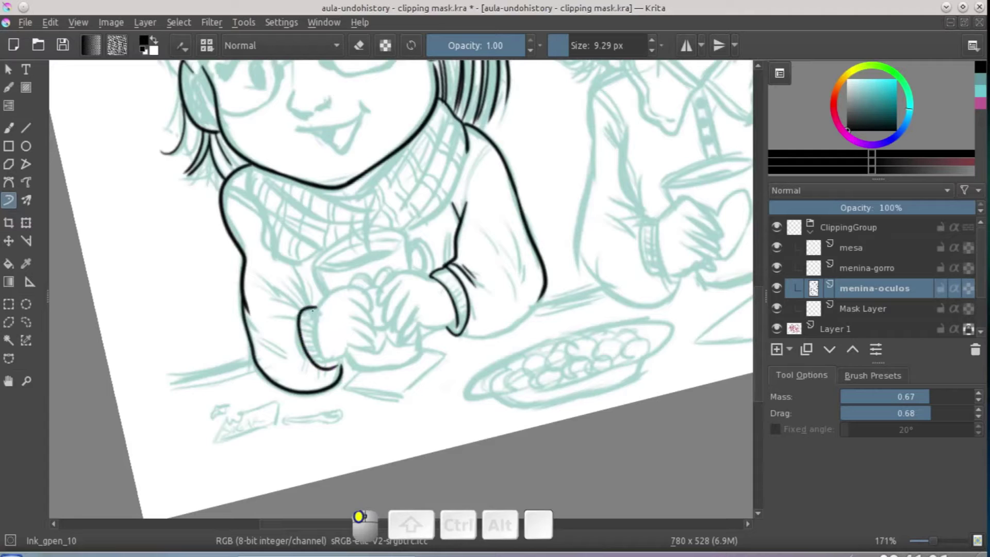
drag(320, 352, 334, 367)
scroll(320, 329, up, 1)
Ink the short fabric creases fanning out from the cuffs on both sleeves.
mouse_move(303, 317)
mouse_down()
mouse_move(261, 302)
mouse_move(281, 318)
mouse_move(269, 320)
mouse_move(273, 355)
mouse_up()
drag(484, 232, 438, 275)
mouse_move(401, 317)
mouse_down()
mouse_move(431, 313)
mouse_move(402, 313)
mouse_move(437, 295)
mouse_up()
drag(460, 345, 471, 329)
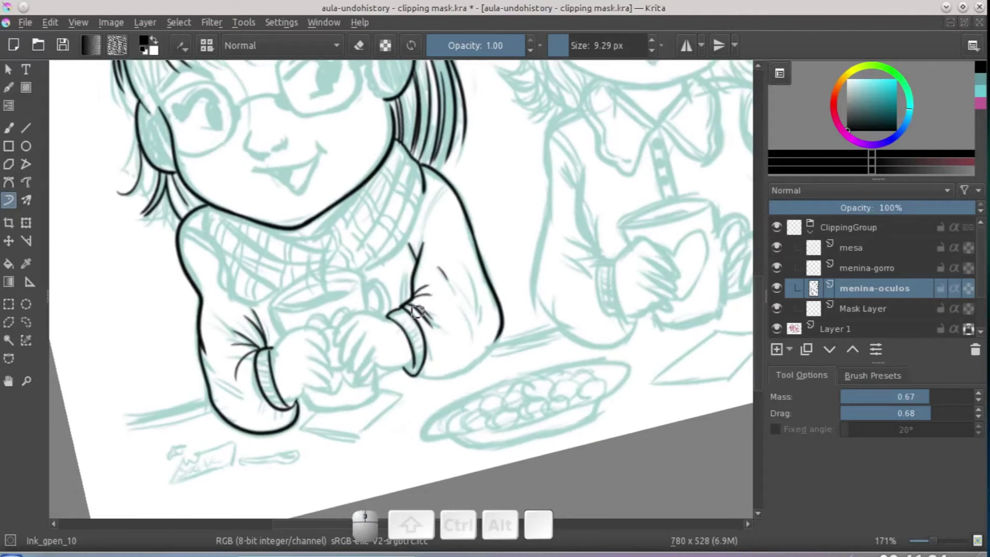
drag(418, 311, 471, 371)
Reset the canvas rotation and ink the rounded frames of both glasses lenses.
key(5)
mouse_move(404, 321)
mouse_down()
mouse_move(458, 338)
mouse_move(442, 398)
mouse_move(434, 376)
mouse_up()
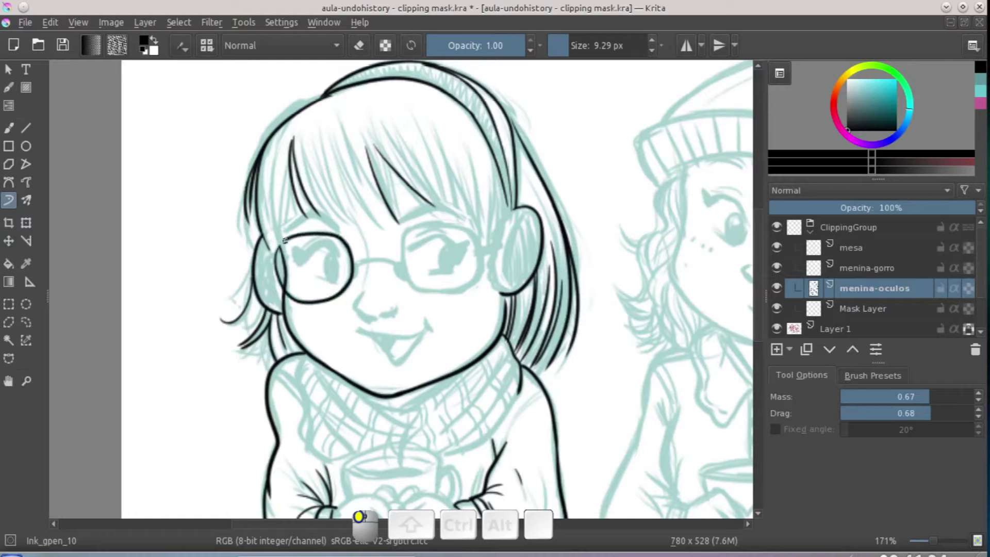
drag(413, 230, 405, 237)
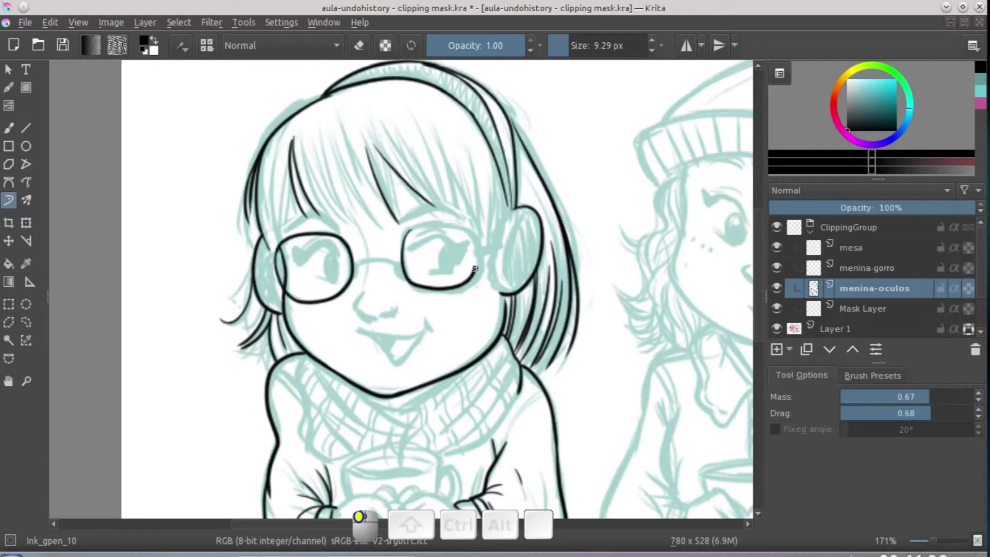
key(ctrl+z)
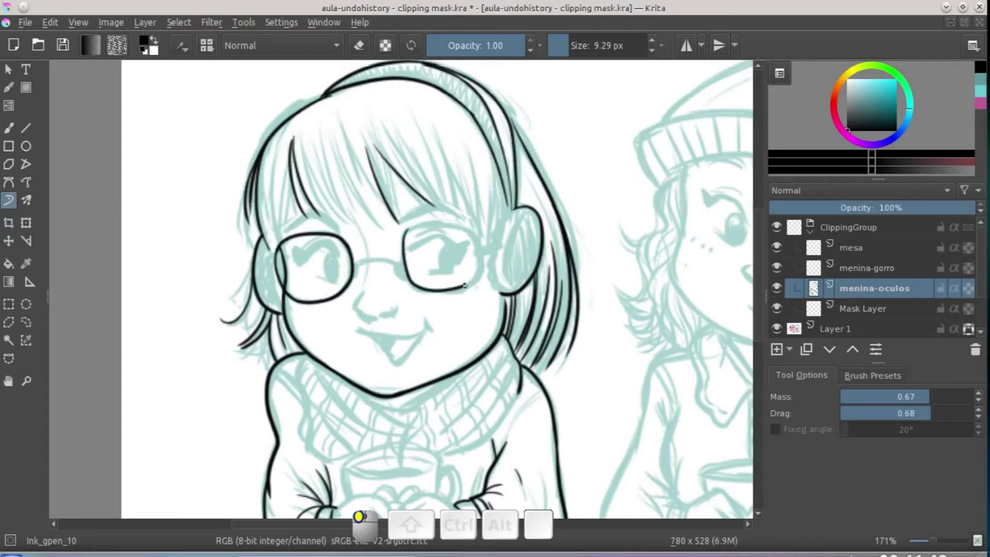
drag(410, 228, 406, 232)
Ink the glasses' bridge, nose pads and the short temple arms reaching the earmuffs.
drag(354, 267, 407, 271)
key(ctrl+z)
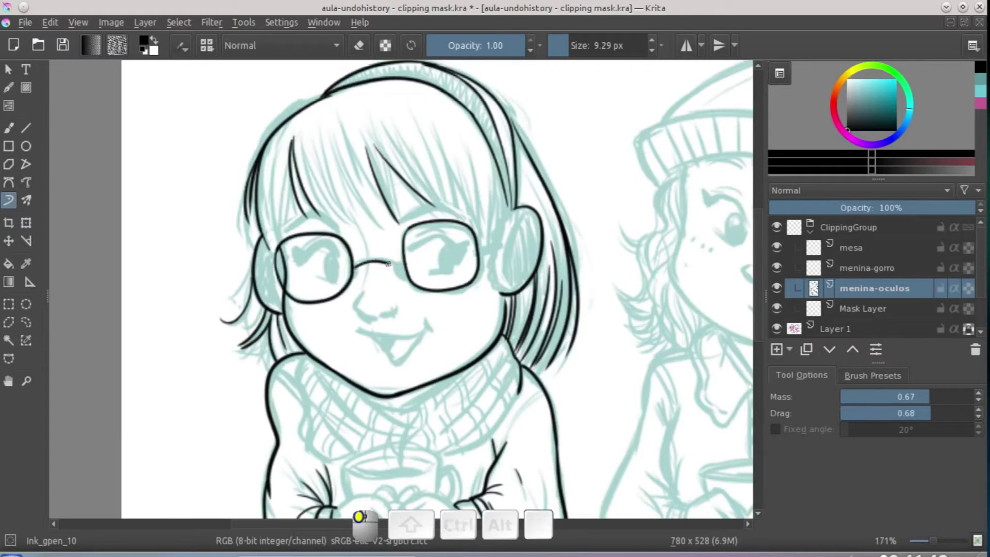
drag(352, 270, 352, 270)
key(ctrl+z)
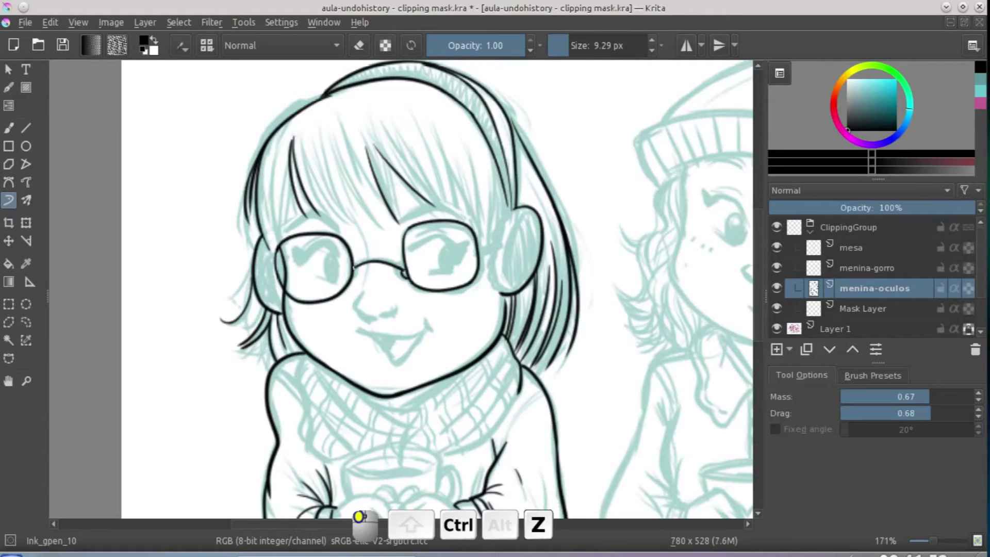
drag(372, 281, 409, 296)
drag(313, 277, 337, 274)
mouse_move(530, 262)
mouse_down()
mouse_move(517, 269)
mouse_move(531, 265)
mouse_up()
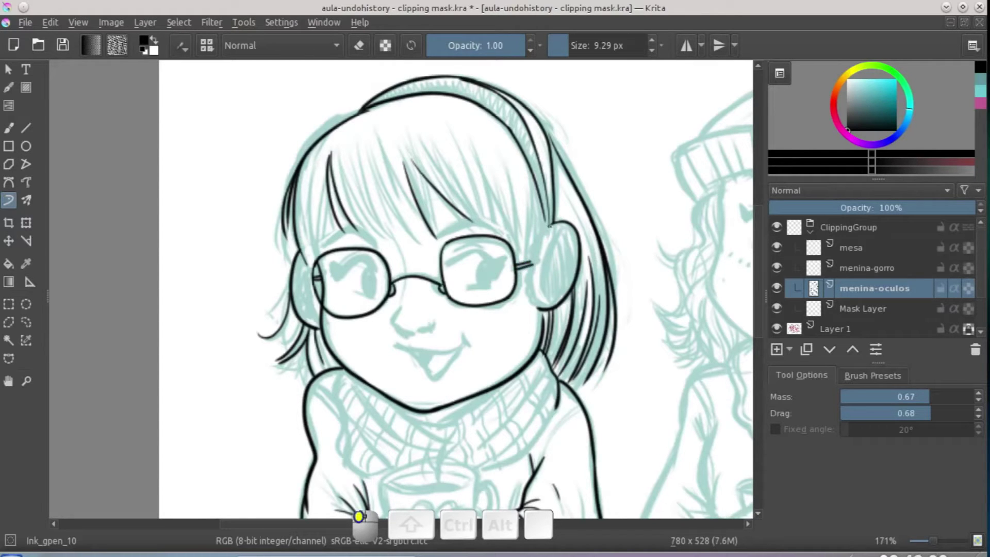
Switch to the Freehand Brush and ink the scarf's left outer edge below the hair.
scroll(503, 232, down, 5)
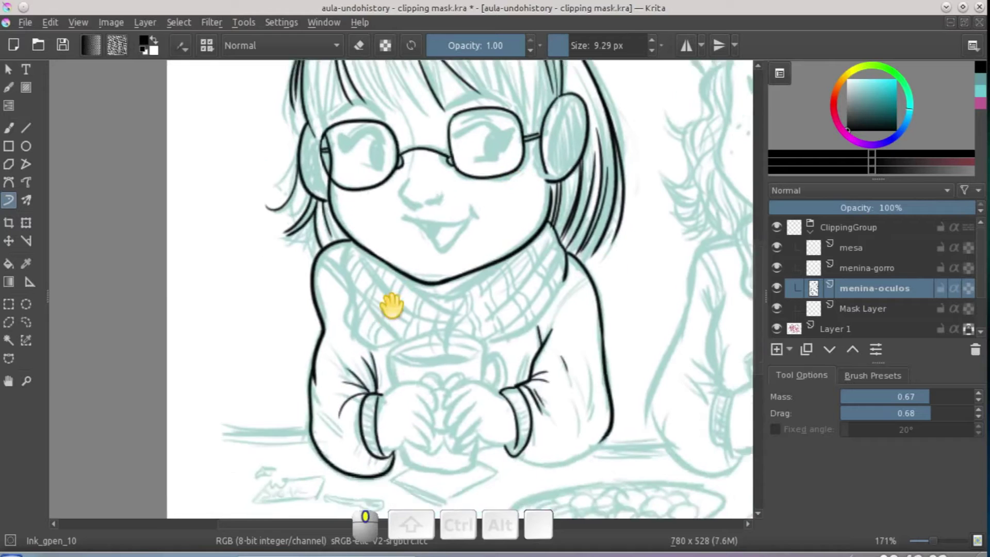
key(b)
mouse_move(352, 226)
mouse_down()
mouse_move(348, 261)
mouse_move(357, 308)
mouse_up()
mouse_move(352, 274)
mouse_down()
mouse_move(347, 297)
mouse_move(360, 321)
mouse_up()
drag(401, 287, 439, 353)
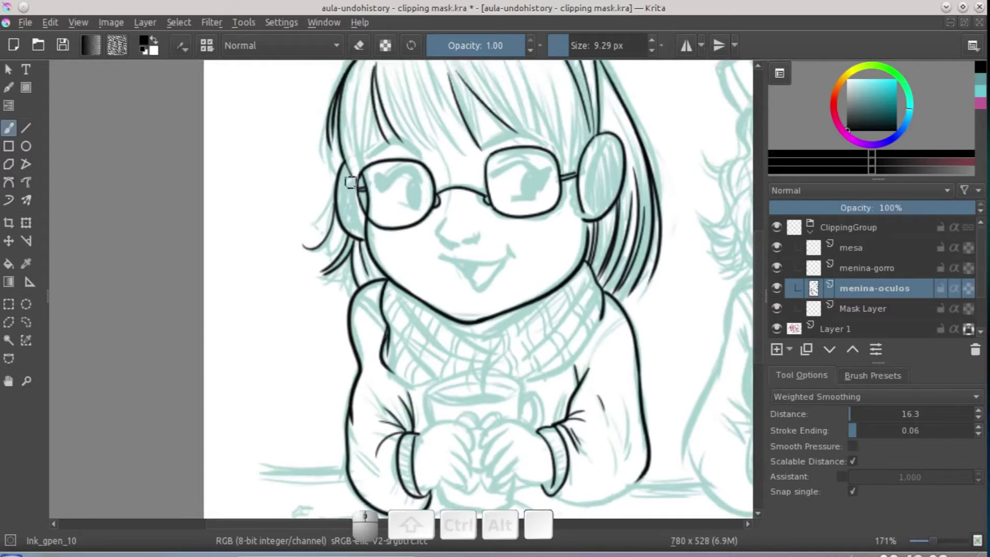
Ink the left earmuff's inner curve and extra hair strands beneath it.
drag(355, 196, 357, 226)
key(ctrl+z)
mouse_move(351, 170)
mouse_down()
mouse_move(348, 210)
mouse_move(367, 228)
mouse_move(321, 251)
mouse_move(322, 270)
mouse_move(351, 286)
mouse_up()
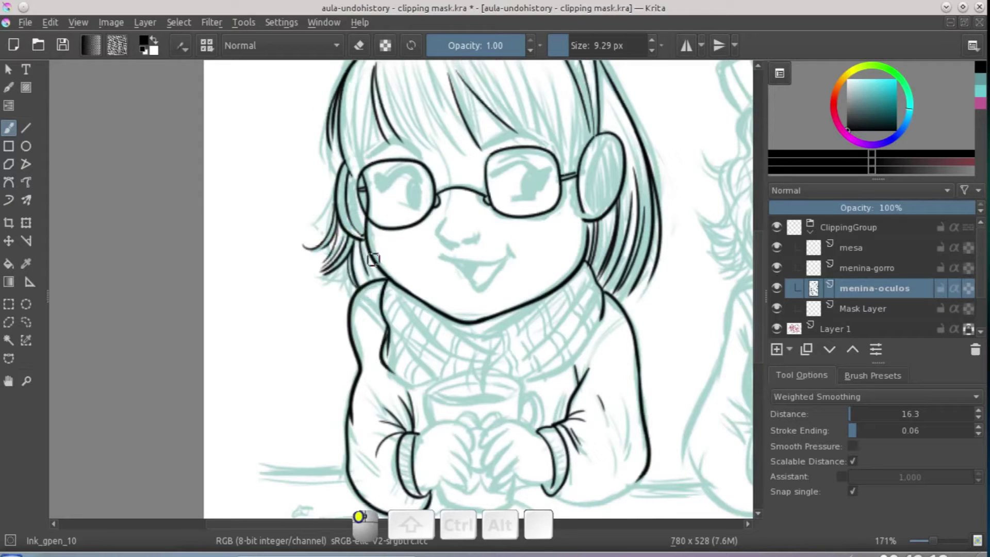
Add hair strands below the right earmuff, behind the headband and at the headband's left end.
drag(525, 272, 478, 318)
mouse_move(559, 257)
mouse_down()
mouse_move(578, 313)
mouse_move(555, 334)
mouse_up()
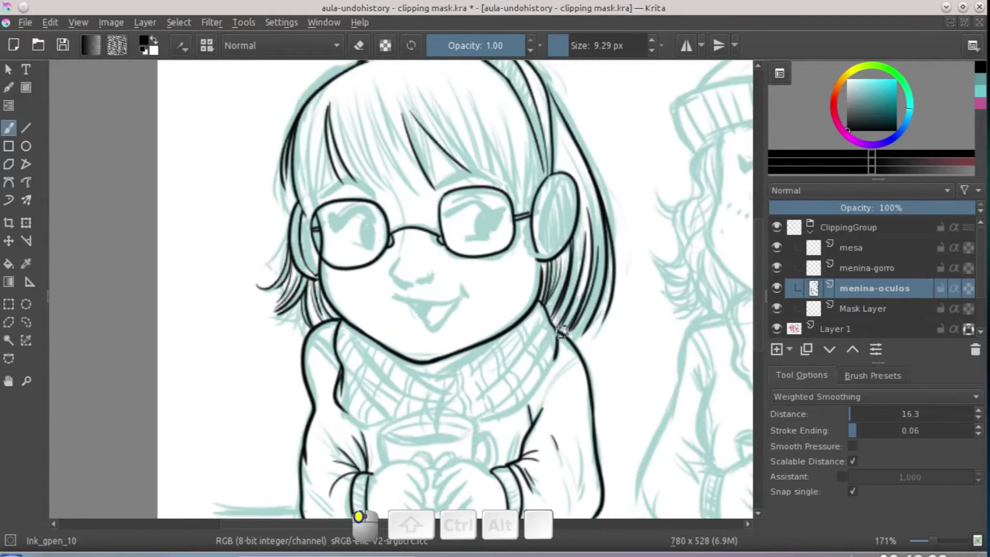
scroll(591, 238, up, 2)
mouse_move(525, 196)
mouse_down()
mouse_move(550, 257)
mouse_move(541, 184)
mouse_up()
drag(513, 150, 515, 155)
mouse_move(514, 260)
mouse_down()
mouse_move(560, 290)
mouse_move(478, 298)
mouse_move(343, 190)
mouse_up()
drag(310, 129, 342, 128)
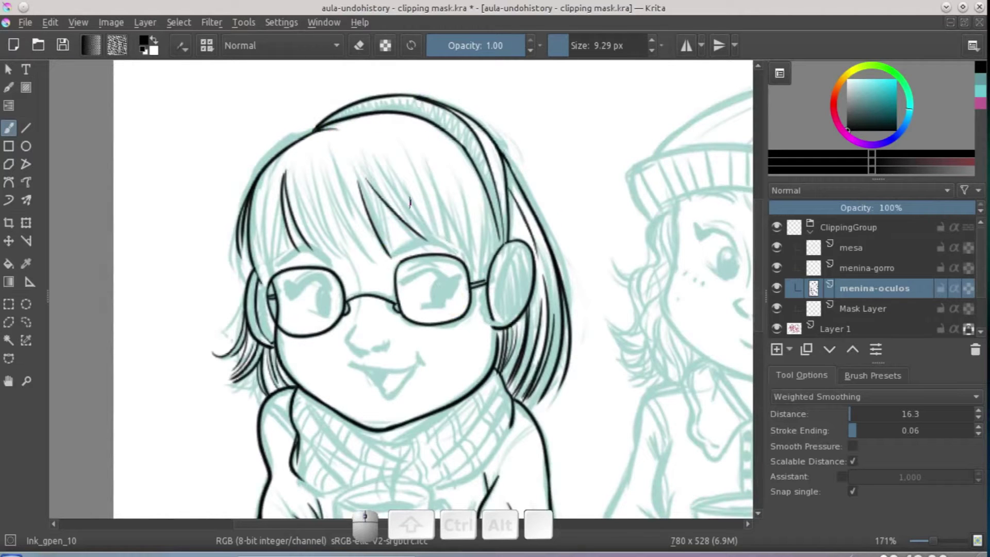
Ink the tapered fringe strands across the forehead above the left lens.
drag(410, 202, 440, 183)
drag(320, 160, 324, 165)
mouse_move(374, 245)
mouse_down()
mouse_move(326, 163)
mouse_move(375, 240)
mouse_up()
drag(340, 162, 383, 238)
drag(347, 174, 397, 238)
drag(376, 185, 400, 238)
mouse_move(364, 160)
mouse_down()
mouse_move(381, 202)
mouse_move(424, 241)
mouse_move(431, 181)
mouse_up()
Ink the tapered fringe strands above the right lens up to the right temple.
mouse_move(467, 237)
mouse_down()
mouse_move(441, 165)
mouse_move(469, 203)
mouse_move(459, 171)
mouse_up()
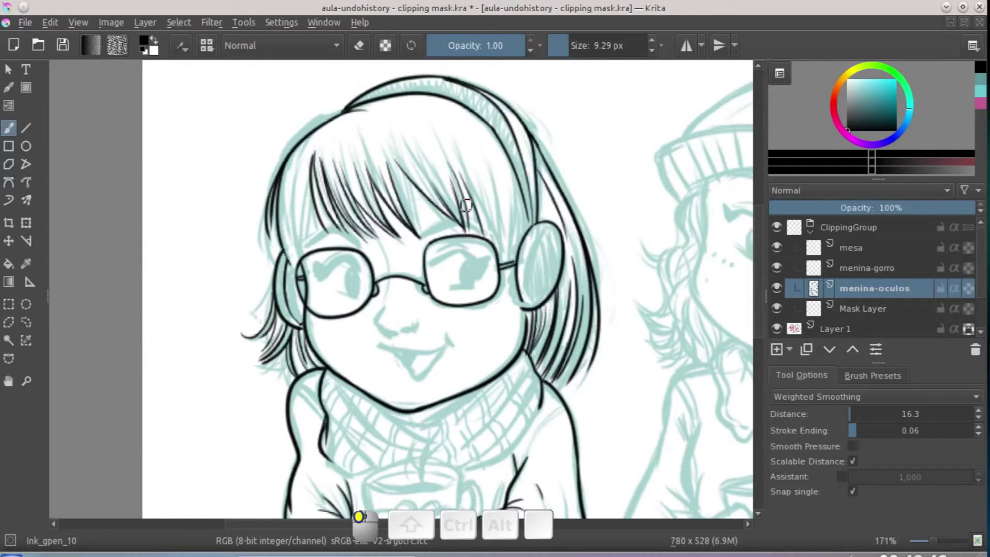
mouse_move(487, 241)
mouse_down()
mouse_move(475, 191)
mouse_move(464, 186)
mouse_move(477, 203)
mouse_move(484, 186)
mouse_up()
drag(505, 244, 489, 196)
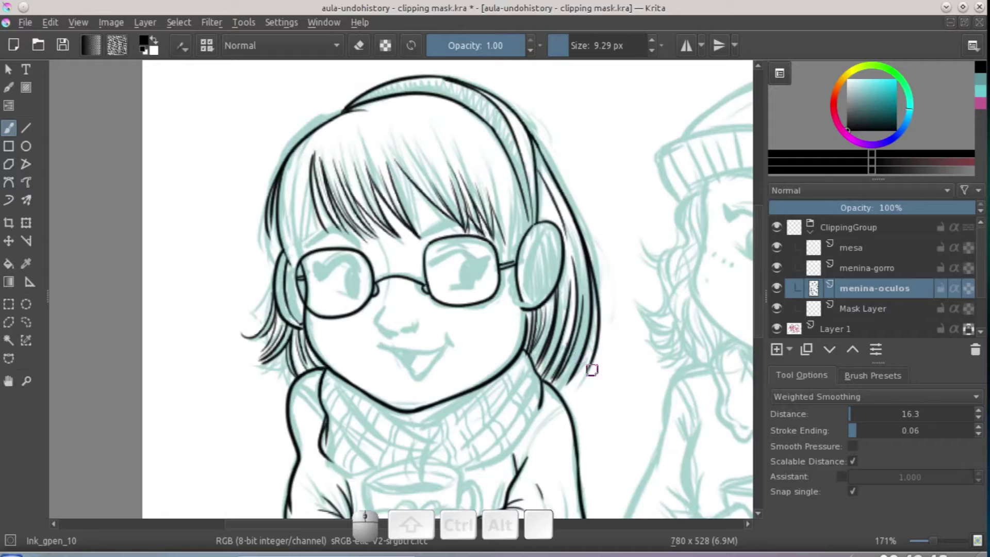
drag(507, 246, 496, 199)
mouse_move(510, 267)
mouse_down()
mouse_move(498, 201)
mouse_move(511, 211)
mouse_up()
key(ctrl+z)
Fill in the left fringe tips and ink the hair strands at the left temple.
click(363, 220)
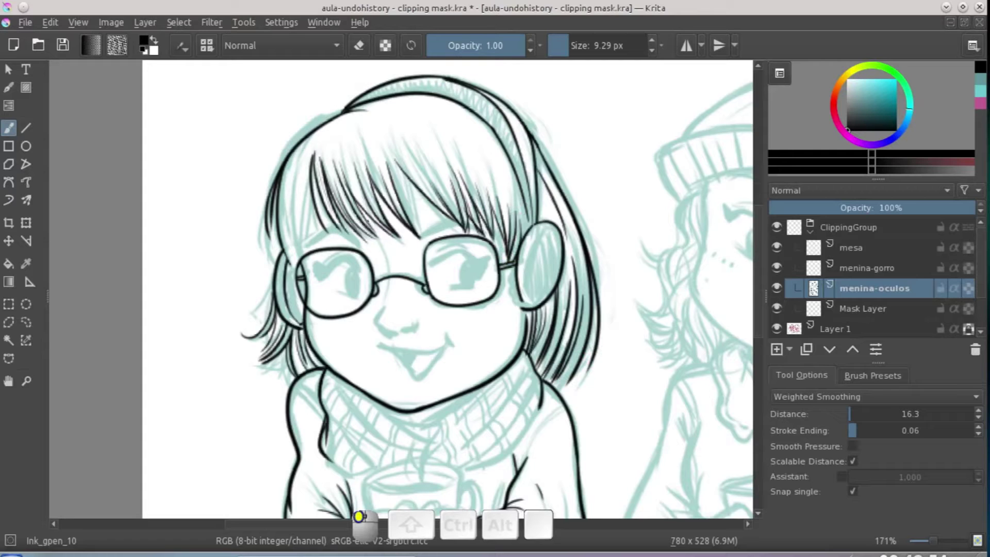
mouse_move(358, 227)
mouse_down()
mouse_move(372, 238)
mouse_move(351, 235)
mouse_move(374, 245)
mouse_up()
mouse_move(322, 209)
mouse_down()
mouse_move(329, 228)
mouse_move(356, 238)
mouse_up()
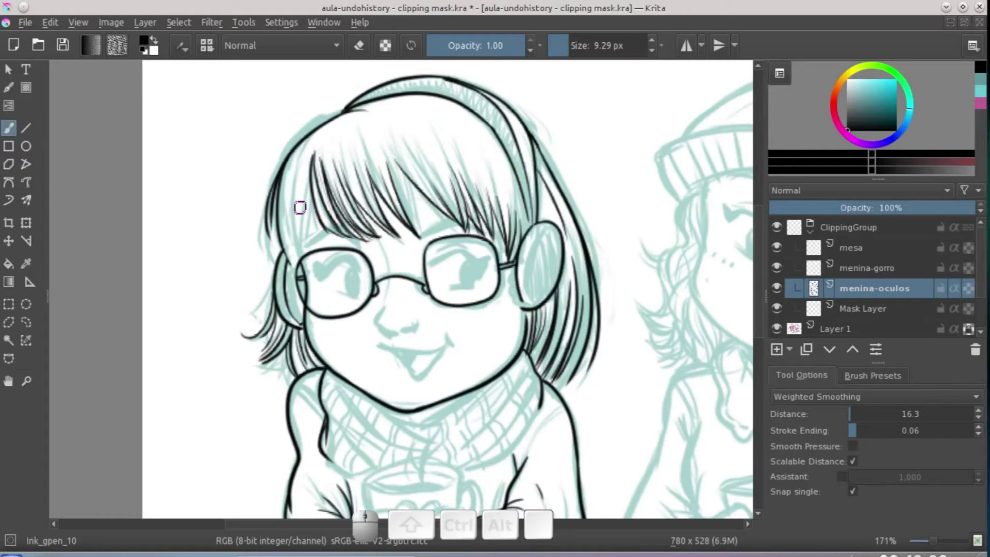
drag(314, 196, 305, 238)
drag(309, 200, 298, 271)
drag(282, 222, 301, 271)
Rotate the canvas and ink the scarf's upper fold lines under the chin.
mouse_move(388, 233)
mouse_down()
mouse_move(458, 349)
mouse_move(513, 287)
mouse_move(539, 219)
mouse_up()
mouse_move(535, 182)
mouse_down()
mouse_move(516, 200)
mouse_move(522, 191)
mouse_move(507, 265)
mouse_up()
drag(389, 300, 430, 301)
drag(433, 236, 439, 304)
drag(427, 265, 427, 325)
mouse_move(547, 261)
mouse_down()
mouse_move(359, 127)
mouse_move(358, 203)
mouse_up()
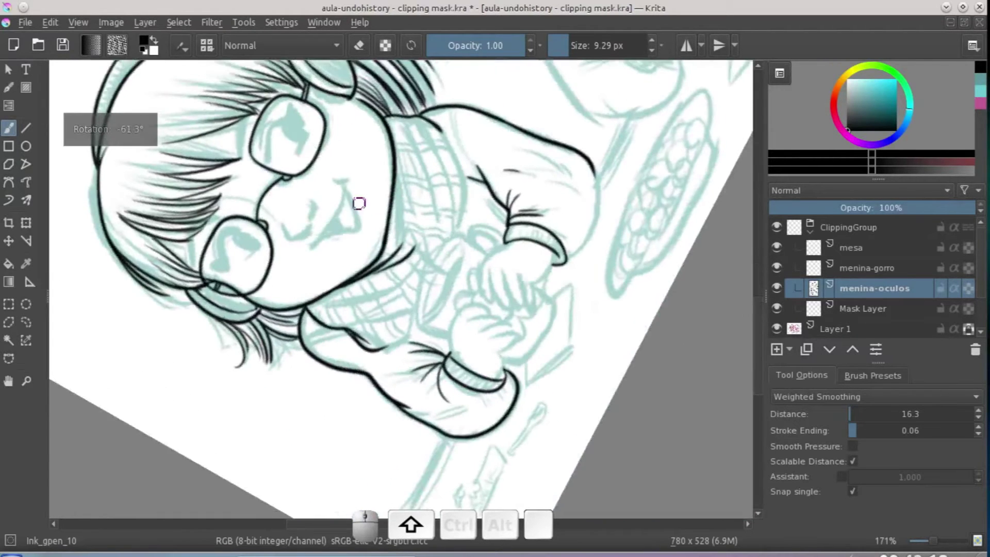
mouse_move(393, 164)
mouse_down()
mouse_move(397, 244)
mouse_move(388, 259)
mouse_up()
drag(433, 204, 391, 258)
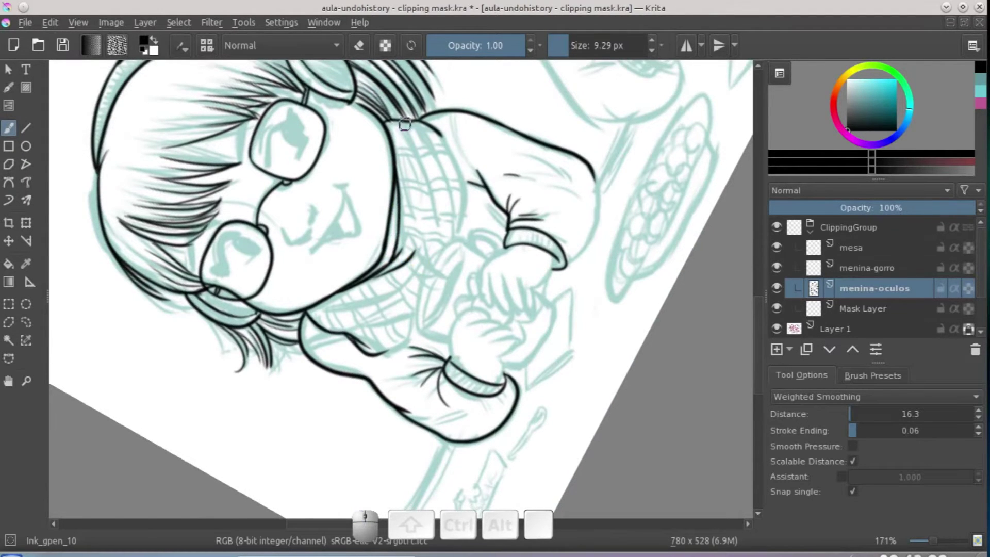
Ink the long fold lines on both sides of the scarf and its lower edge.
drag(405, 130, 449, 215)
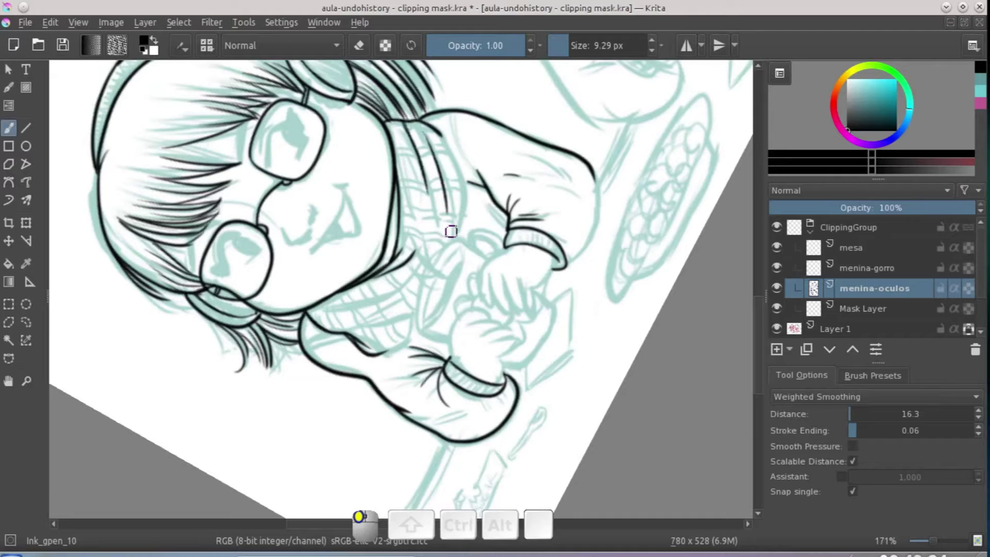
drag(433, 129, 464, 216)
mouse_move(532, 192)
mouse_down()
mouse_move(532, 298)
mouse_move(396, 418)
mouse_move(384, 270)
mouse_move(369, 289)
mouse_up()
drag(420, 223, 380, 301)
drag(438, 237, 410, 315)
drag(411, 252, 392, 302)
drag(474, 289, 457, 248)
mouse_move(456, 155)
mouse_down()
mouse_move(444, 214)
mouse_move(453, 260)
mouse_up()
Hatch the knitted ribbing inside both sleeve cuffs.
drag(501, 225, 490, 247)
mouse_move(524, 287)
mouse_down()
mouse_move(501, 282)
mouse_move(532, 289)
mouse_up()
scroll(554, 282, up, 3)
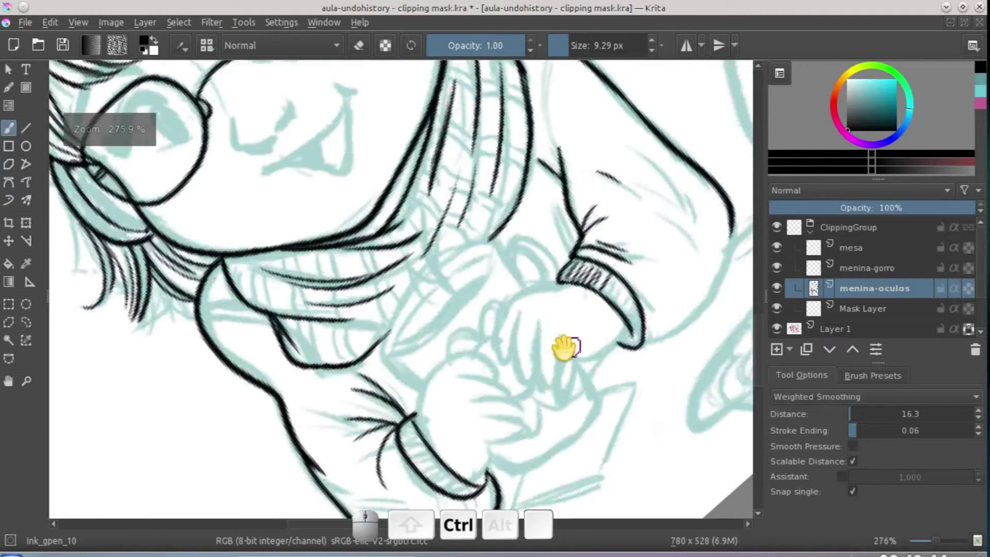
drag(552, 202, 561, 198)
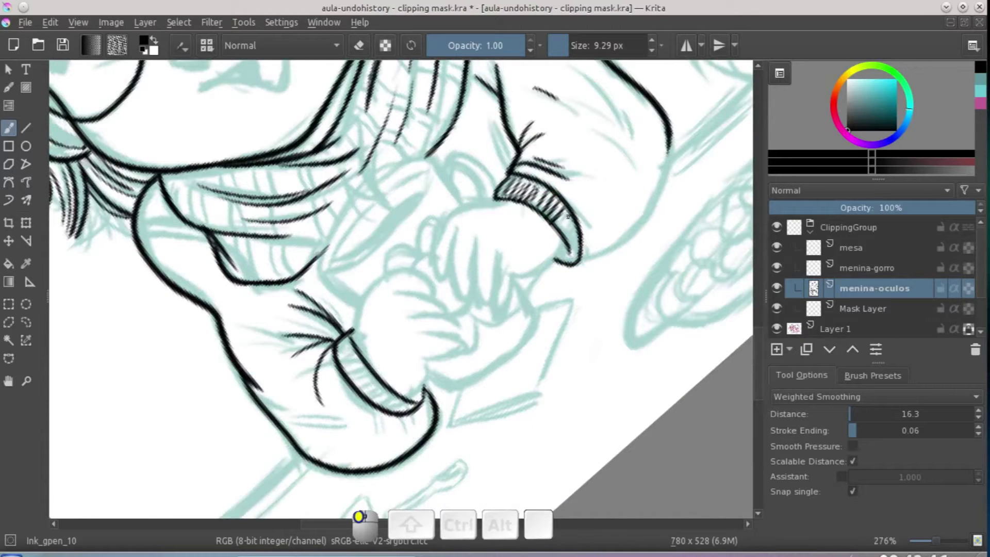
mouse_move(565, 238)
mouse_down()
mouse_move(572, 244)
mouse_move(564, 252)
mouse_move(574, 214)
mouse_up()
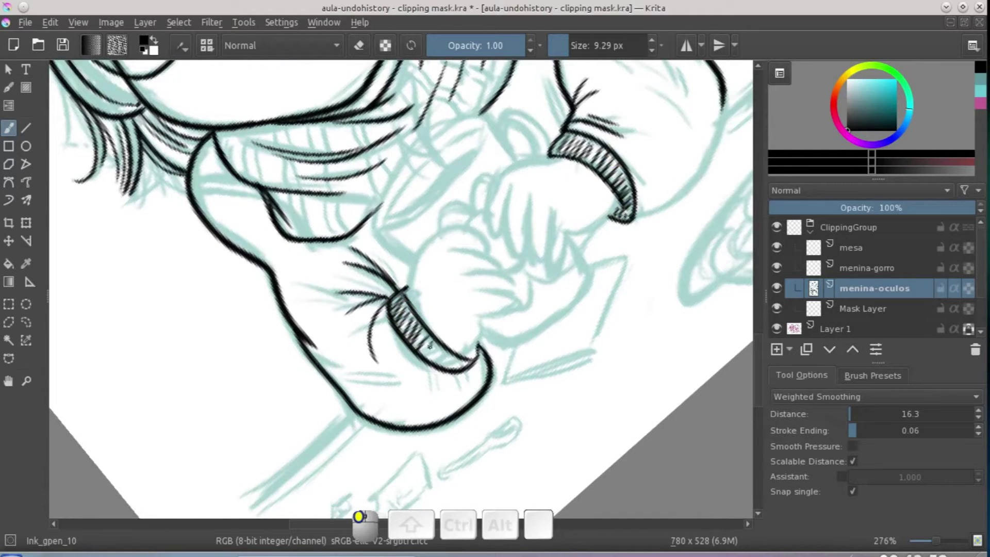
drag(482, 355, 477, 344)
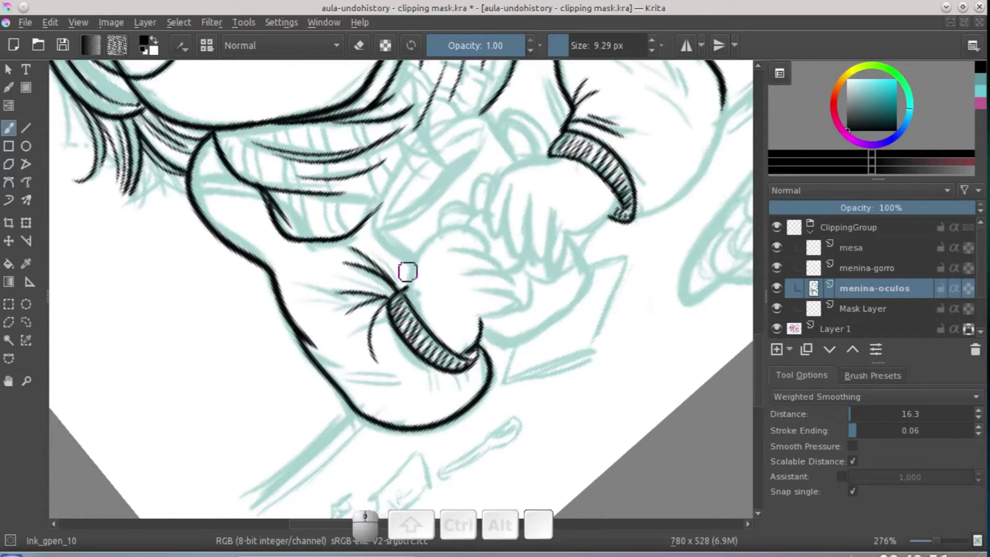
Ink the back and fingers of the left hand holding the mug, rotating the canvas as needed.
drag(560, 342, 510, 415)
drag(624, 304, 518, 445)
mouse_move(419, 315)
mouse_down()
mouse_move(438, 365)
mouse_move(406, 387)
mouse_up()
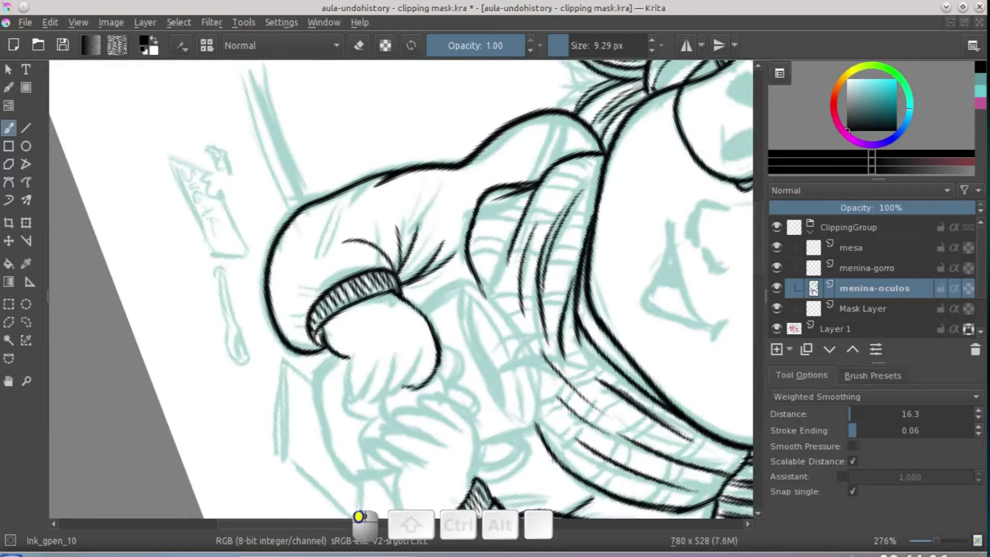
mouse_move(465, 359)
mouse_down()
mouse_move(433, 211)
mouse_move(511, 316)
mouse_up()
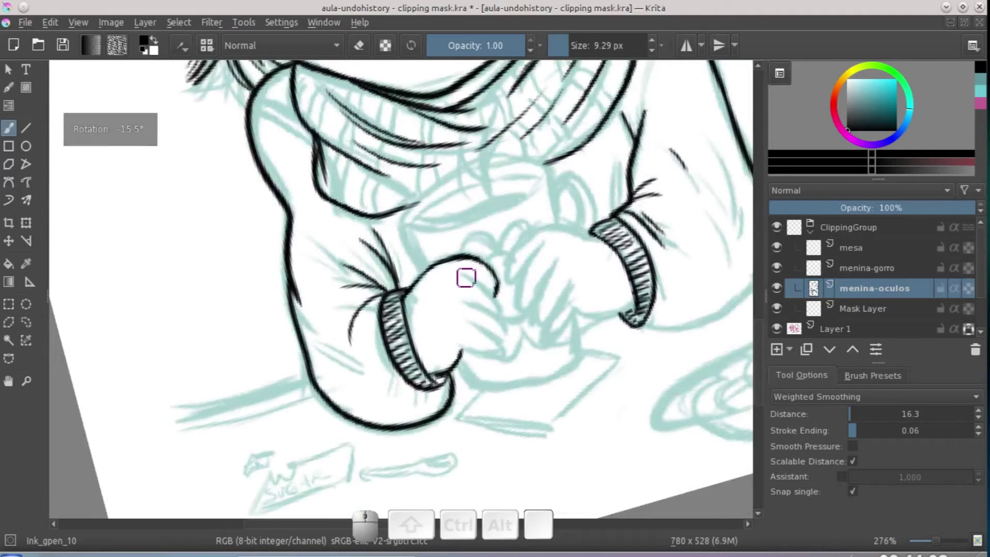
mouse_move(462, 275)
mouse_down()
mouse_move(476, 277)
mouse_move(500, 313)
mouse_move(483, 308)
mouse_move(503, 342)
mouse_move(462, 349)
mouse_move(498, 345)
mouse_up()
mouse_move(499, 345)
mouse_down()
mouse_move(508, 363)
mouse_move(488, 171)
mouse_move(425, 153)
mouse_move(411, 222)
mouse_up()
Ink the back and fingers of the right hand holding the mug.
drag(467, 106, 479, 150)
drag(606, 110, 562, 482)
mouse_move(464, 274)
mouse_down()
mouse_move(471, 325)
mouse_move(476, 298)
mouse_move(487, 326)
mouse_move(502, 330)
mouse_up()
mouse_move(498, 277)
mouse_down()
mouse_move(499, 310)
mouse_move(520, 341)
mouse_move(517, 301)
mouse_move(528, 332)
mouse_up()
mouse_move(523, 300)
mouse_down()
mouse_move(530, 333)
mouse_move(527, 318)
mouse_move(544, 335)
mouse_move(543, 308)
mouse_move(538, 341)
mouse_up()
drag(693, 245, 660, 392)
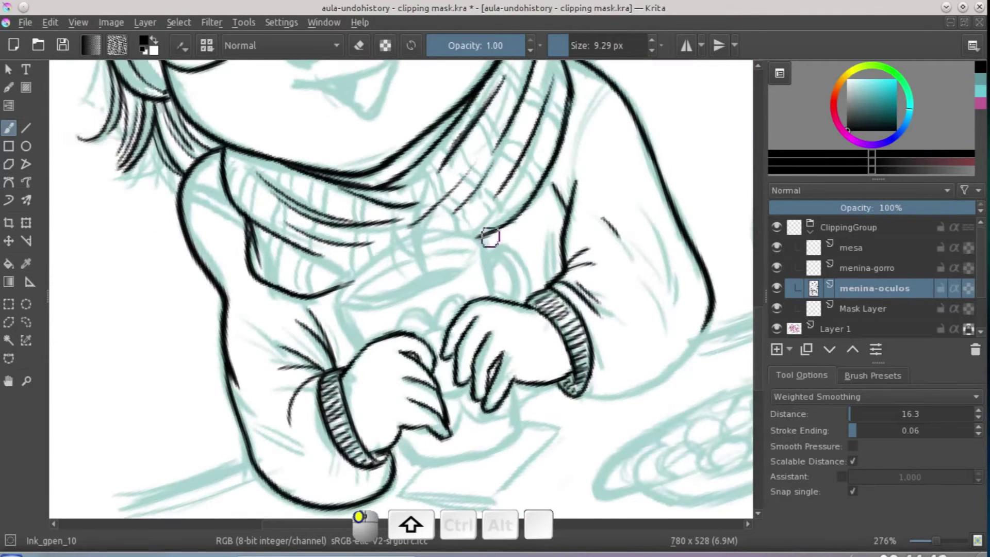
Add short texture strokes and extra folds to the lower part of the scarf.
drag(470, 205, 508, 171)
drag(482, 226, 501, 207)
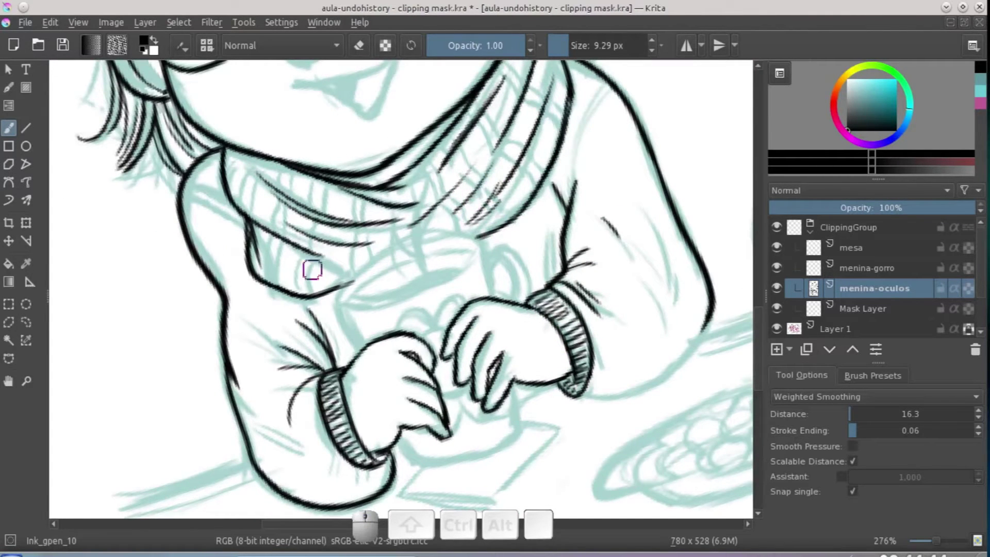
drag(342, 243, 595, 259)
Ink loose fabric creases along the upper arms and elbows of both sleeves.
mouse_move(586, 305)
mouse_down()
mouse_move(581, 264)
mouse_move(504, 272)
mouse_up()
drag(568, 342, 547, 206)
drag(583, 175, 583, 251)
drag(597, 232, 575, 269)
drag(563, 228, 555, 292)
drag(132, 236, 150, 221)
drag(135, 187, 172, 270)
mouse_move(479, 338)
mouse_down()
mouse_move(475, 309)
mouse_move(564, 345)
mouse_up()
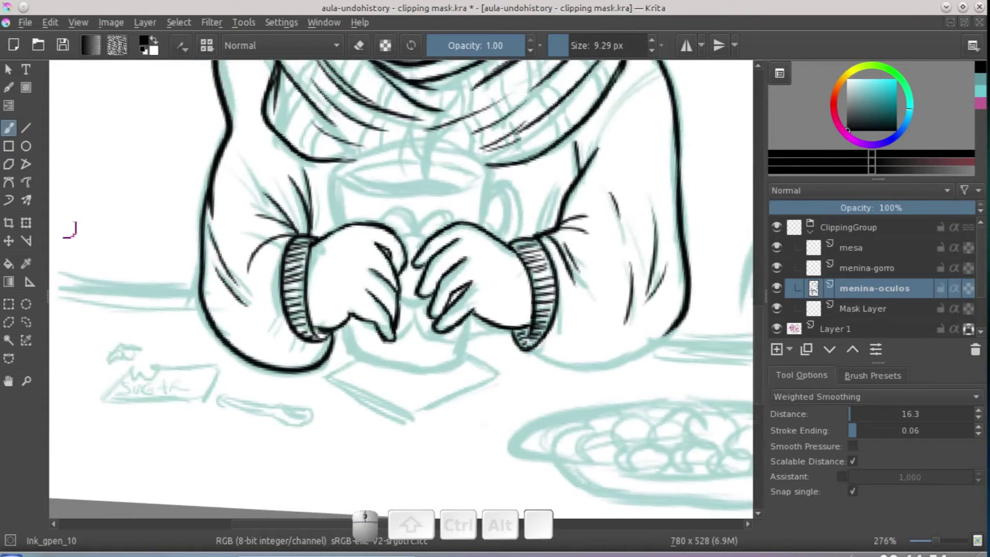
Ink the lower edge of the right sleeve with the Dynamic Brush and both shoulder seams with a 5.04 px brush size.
click(9, 200)
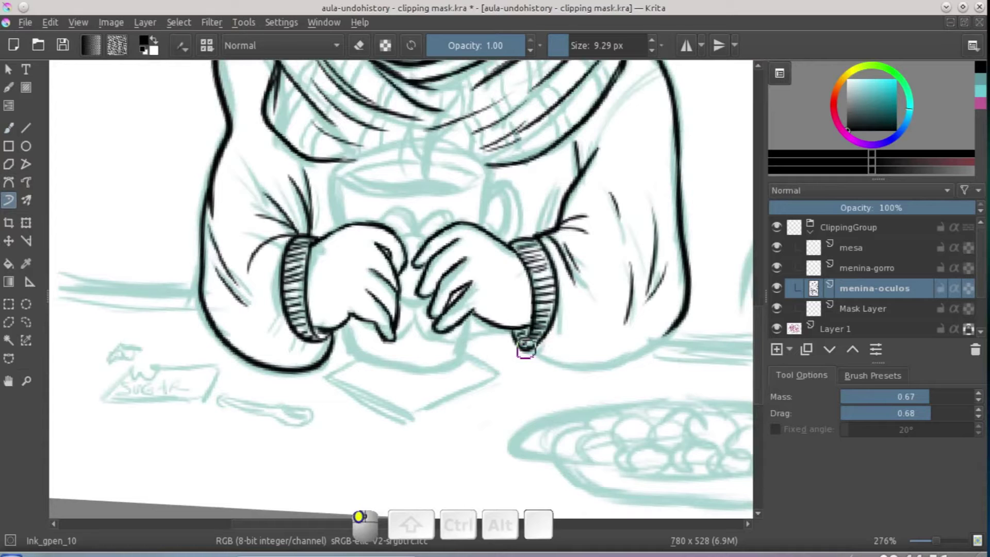
mouse_move(536, 352)
mouse_down()
mouse_move(578, 360)
mouse_move(640, 349)
mouse_move(719, 249)
mouse_up()
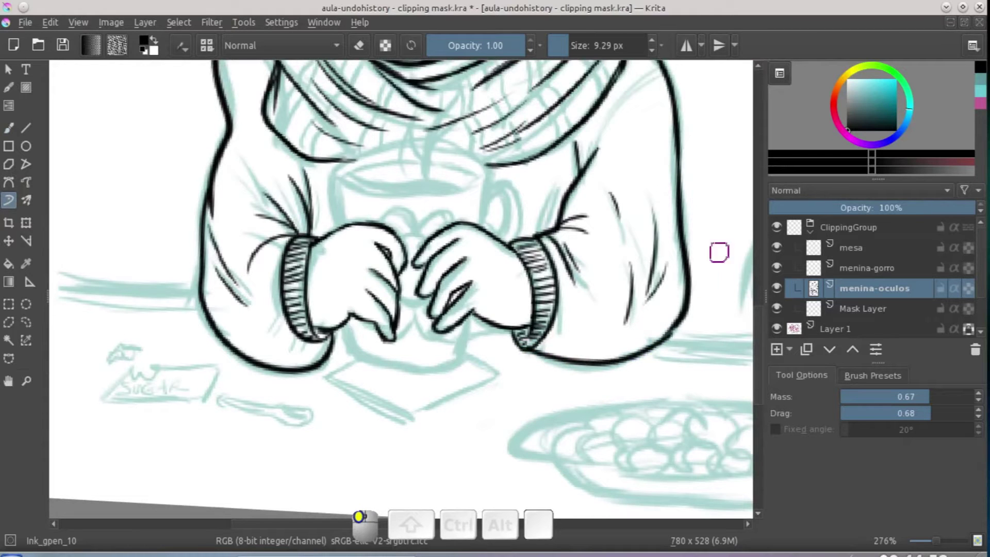
scroll(718, 249, up, 2)
drag(674, 353, 572, 472)
drag(553, 263, 542, 263)
mouse_move(602, 190)
mouse_down()
mouse_move(563, 230)
mouse_move(536, 314)
mouse_up()
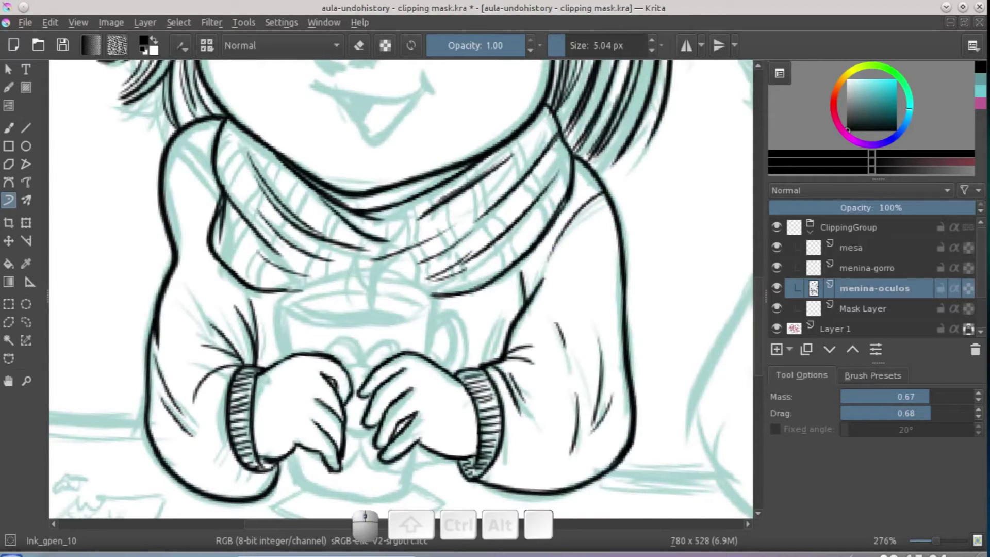
drag(173, 136, 219, 202)
Ink the mug's outer rim, sides and rounded base around the girl's fingers.
drag(302, 289, 302, 289)
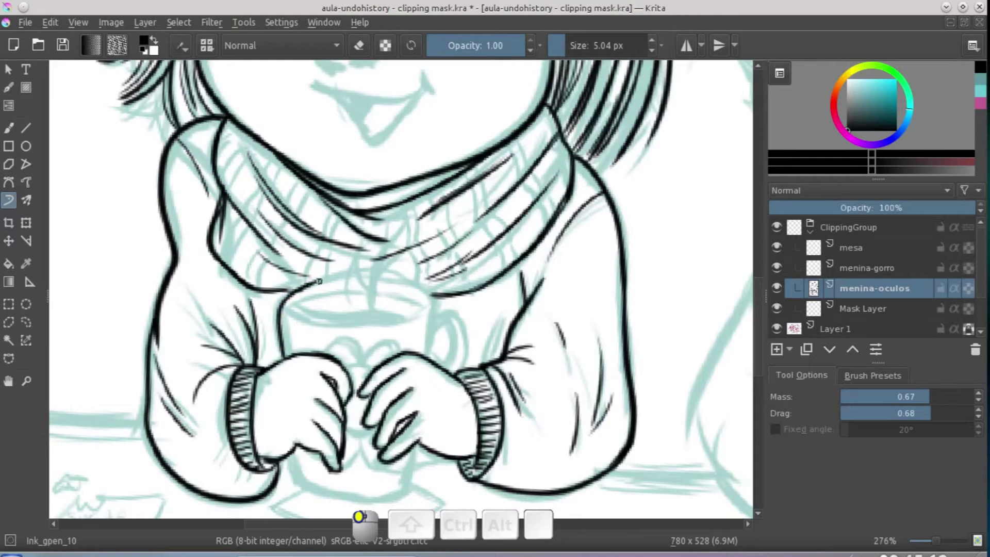
drag(423, 294, 432, 304)
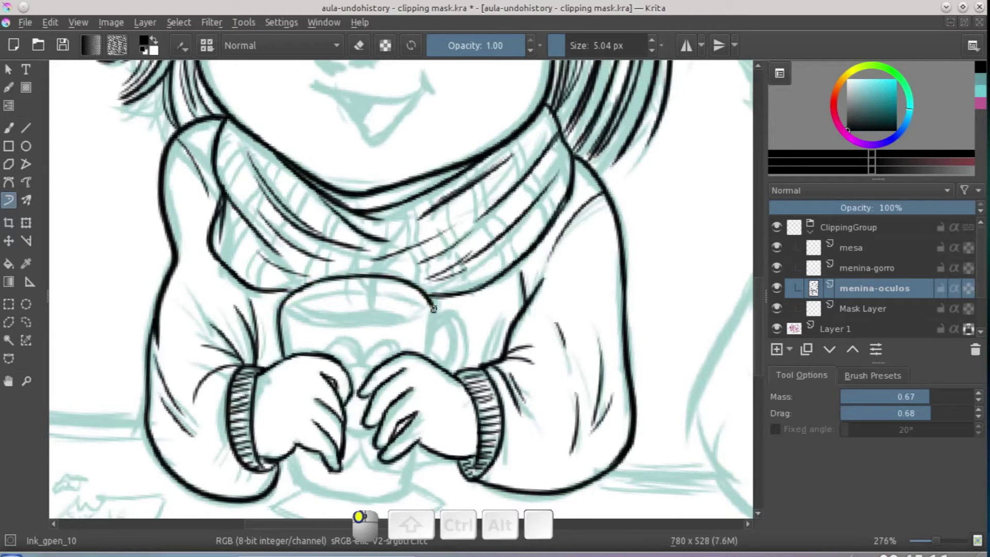
drag(431, 356, 431, 358)
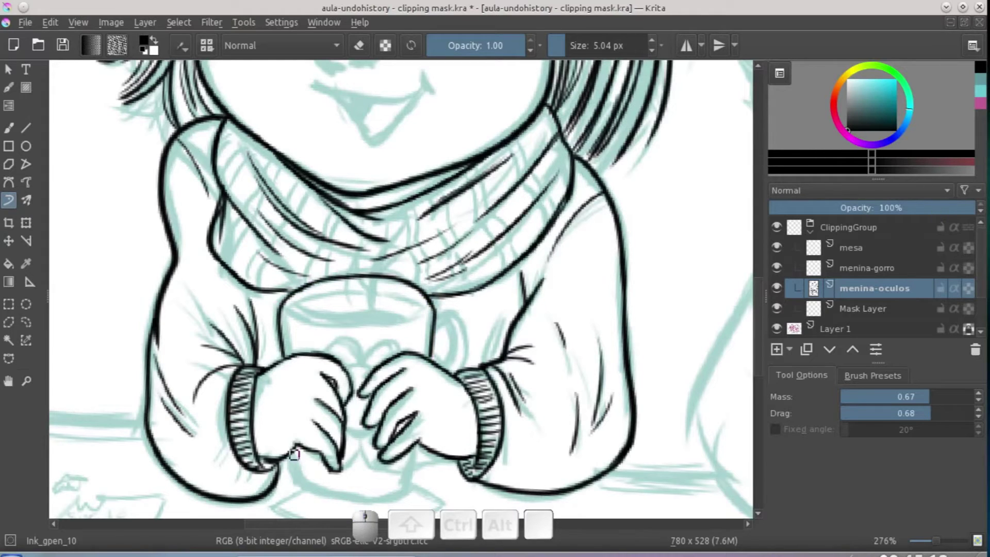
drag(299, 485, 331, 495)
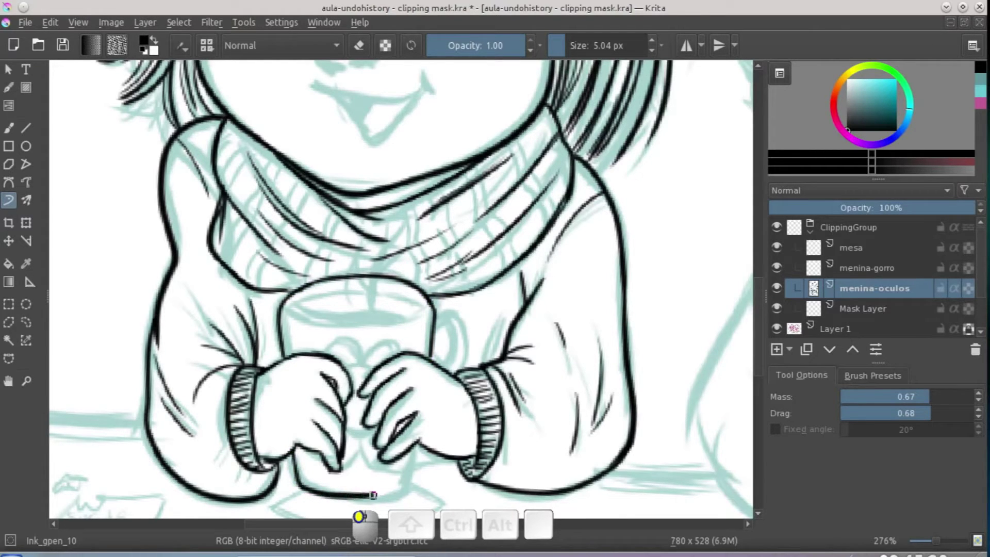
drag(414, 476, 368, 496)
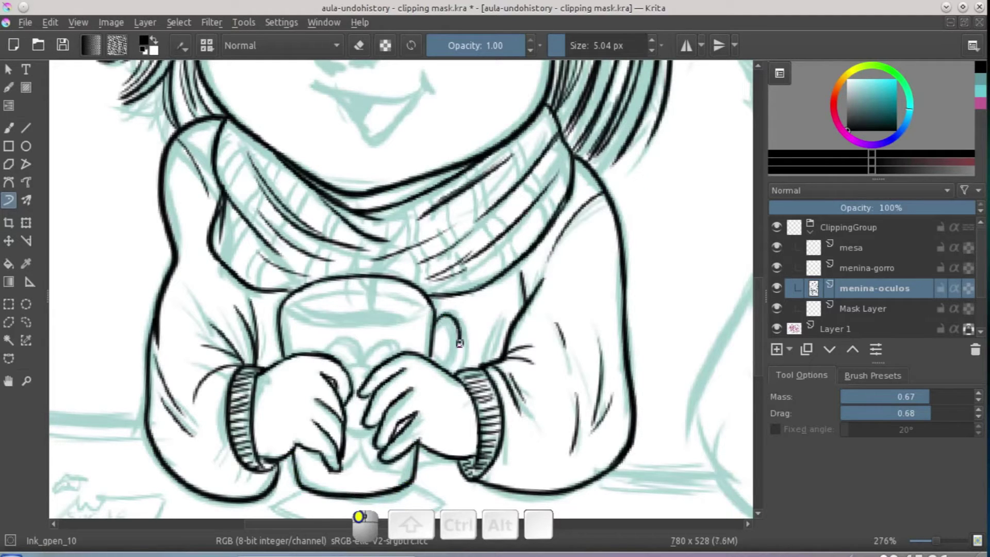
Ink the mug handle's outer and inner curves and add a short stroke beside the right hand.
drag(454, 367, 454, 369)
drag(444, 332, 456, 369)
key(ctrl+z)
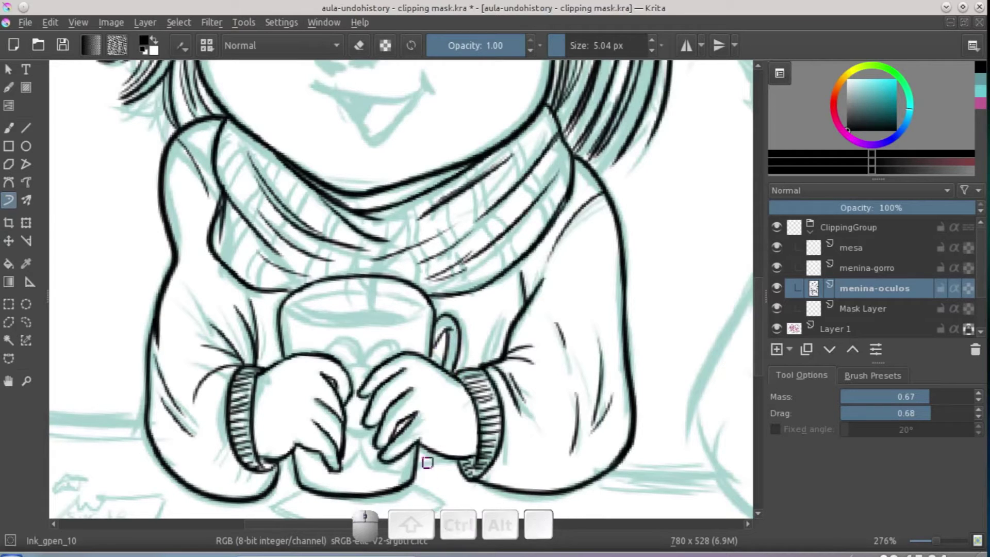
drag(423, 449, 456, 446)
scroll(316, 365, up, 2)
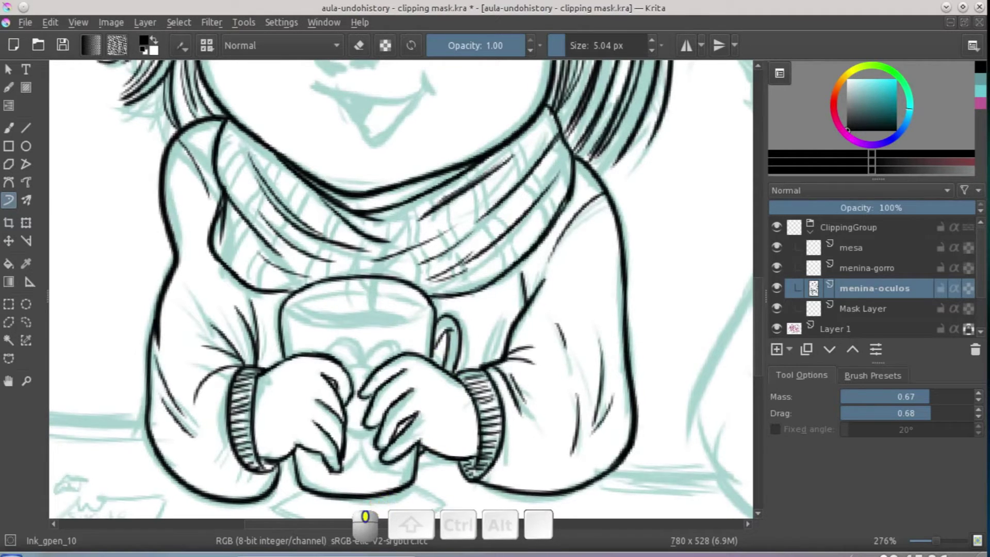
Ink the inner ellipse of the mug's rim along its front and back edges.
mouse_move(306, 351)
mouse_down()
mouse_move(388, 355)
mouse_move(444, 314)
mouse_up()
key(ctrl+z)
mouse_move(306, 331)
mouse_down()
mouse_move(298, 344)
mouse_move(351, 358)
mouse_move(403, 354)
mouse_up()
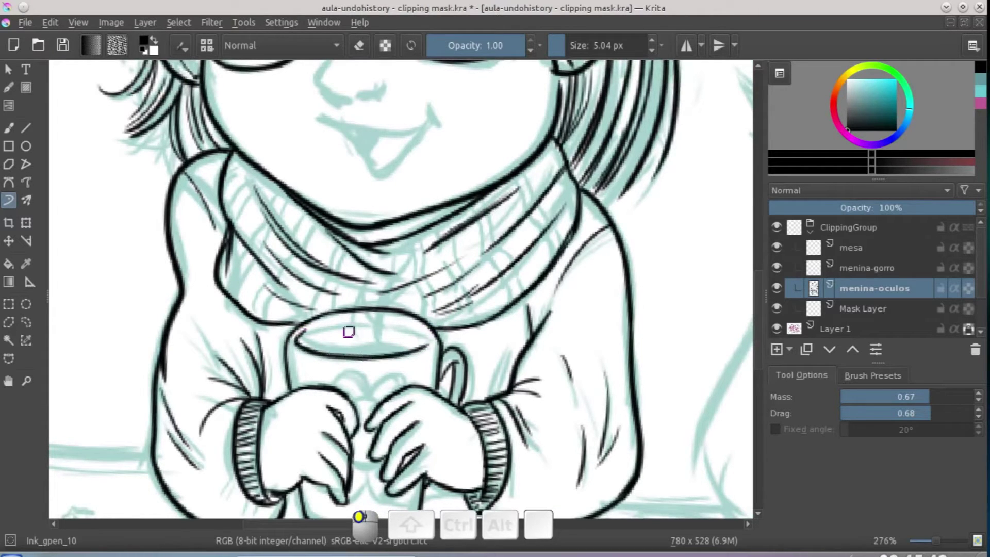
drag(313, 325, 337, 319)
click(425, 331)
Ink the surface line of the drink inside the mug, undoing and redrawing the stroke until it fits.
drag(373, 360, 411, 267)
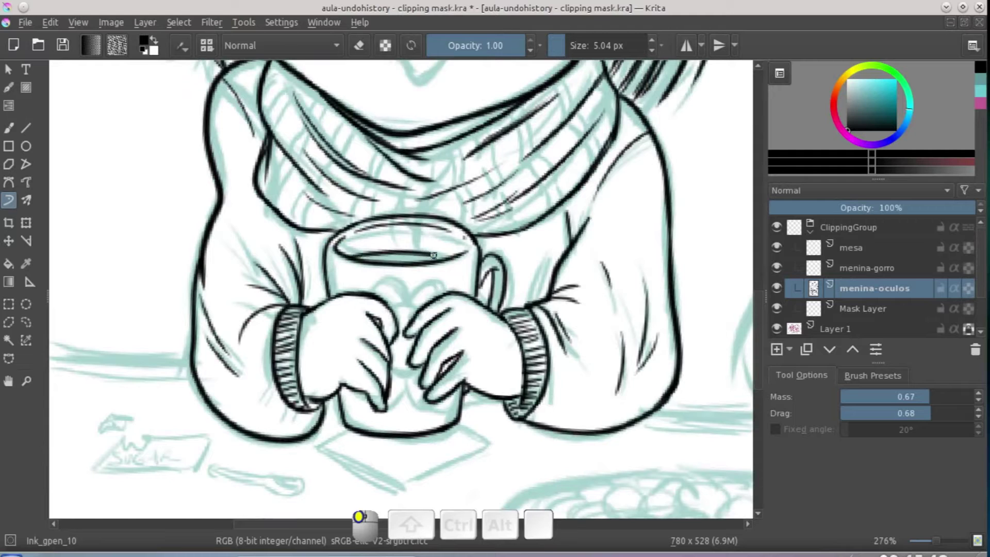
key(ctrl+z)
drag(350, 258, 361, 254)
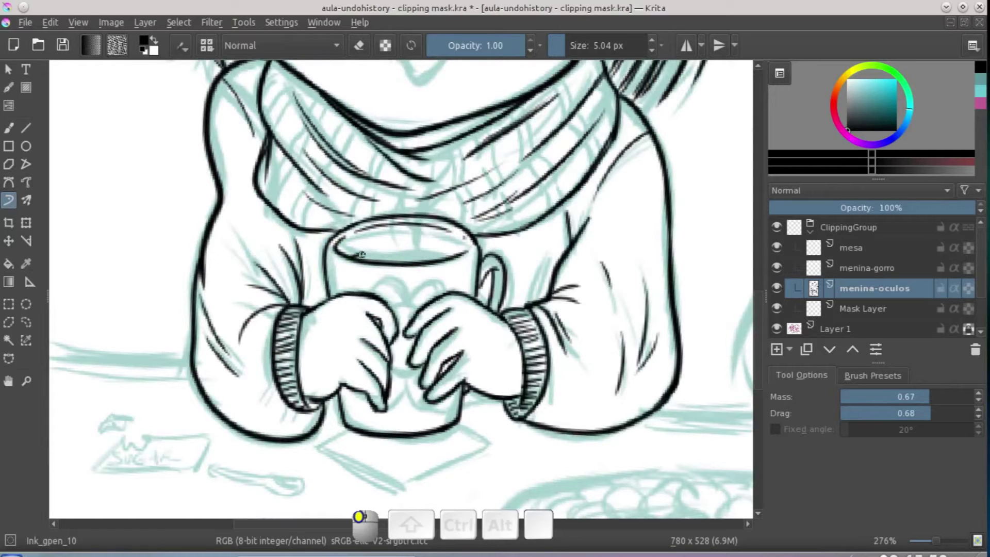
drag(427, 247, 447, 248)
key(ctrl+z)
drag(345, 255, 382, 252)
drag(475, 244, 466, 237)
Ink the thin strand of hair falling over the bridge of the glasses and the nose with its nostrils.
mouse_move(359, 327)
mouse_down()
mouse_move(369, 320)
mouse_move(373, 436)
mouse_up()
scroll(406, 265, up, 5)
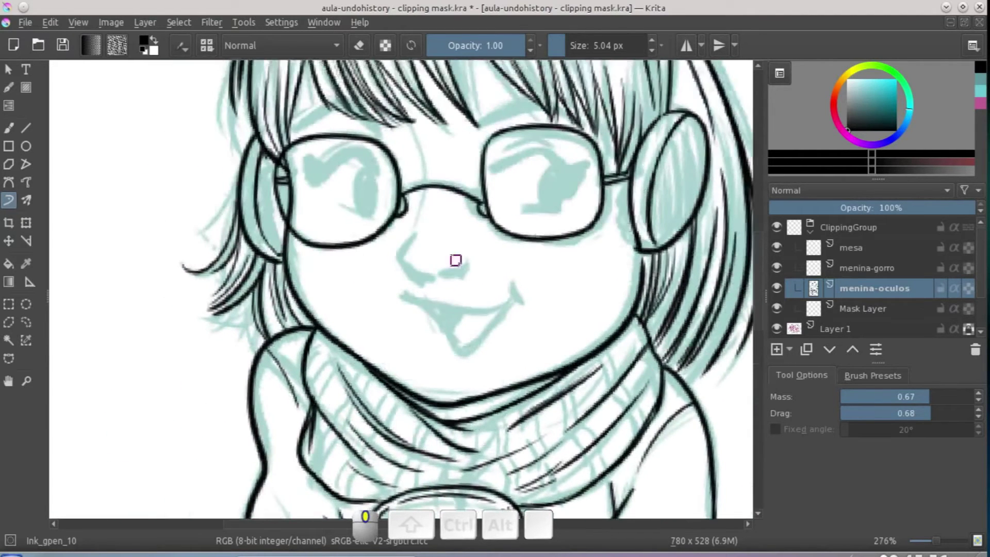
mouse_move(408, 126)
mouse_down()
mouse_move(420, 170)
mouse_move(396, 274)
mouse_move(422, 300)
mouse_up()
drag(414, 240, 416, 237)
mouse_move(473, 259)
mouse_down()
mouse_move(445, 278)
mouse_move(477, 261)
mouse_up()
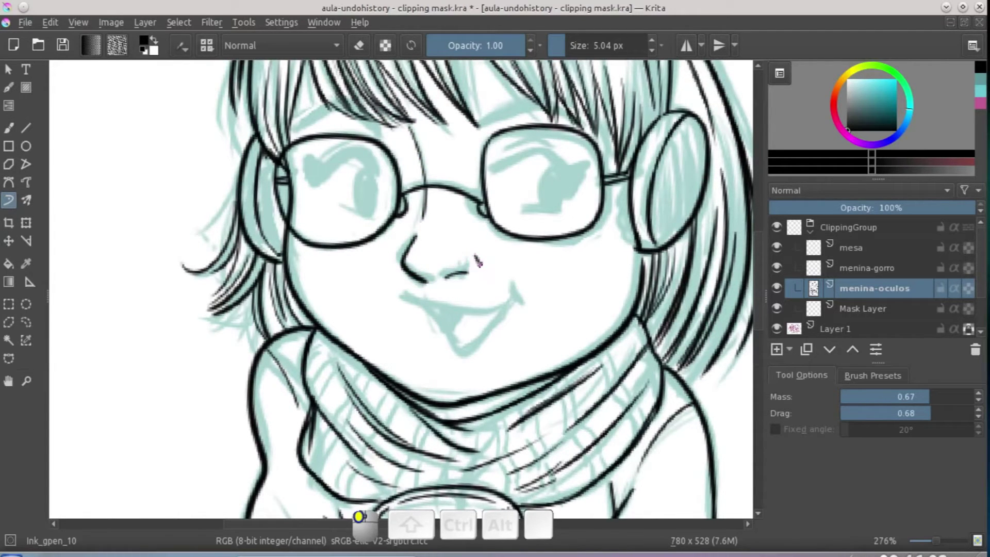
Ink the smiling open mouth with its upper lip line, right corner crease and lower curve.
scroll(506, 263, up, 1)
drag(435, 313, 518, 306)
drag(415, 309, 429, 320)
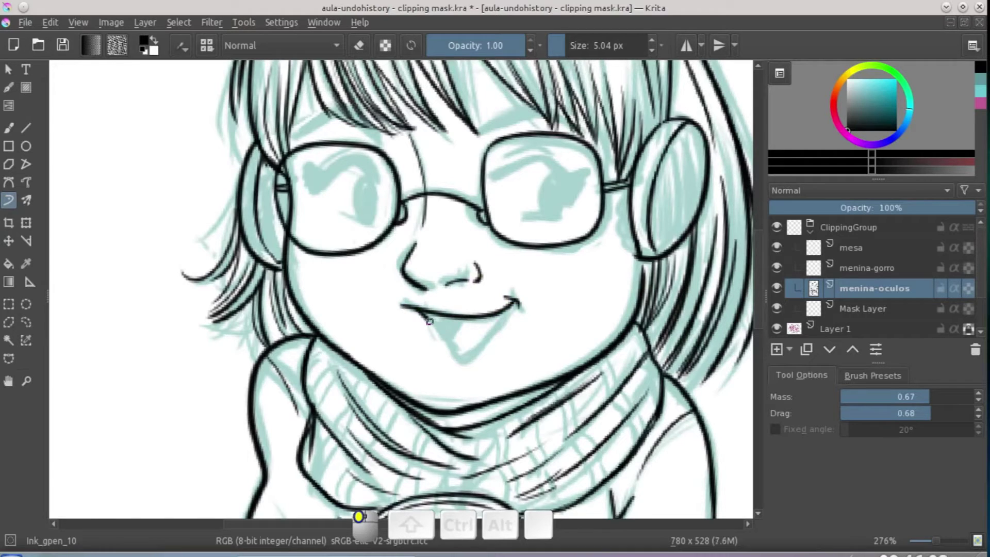
drag(509, 299, 512, 301)
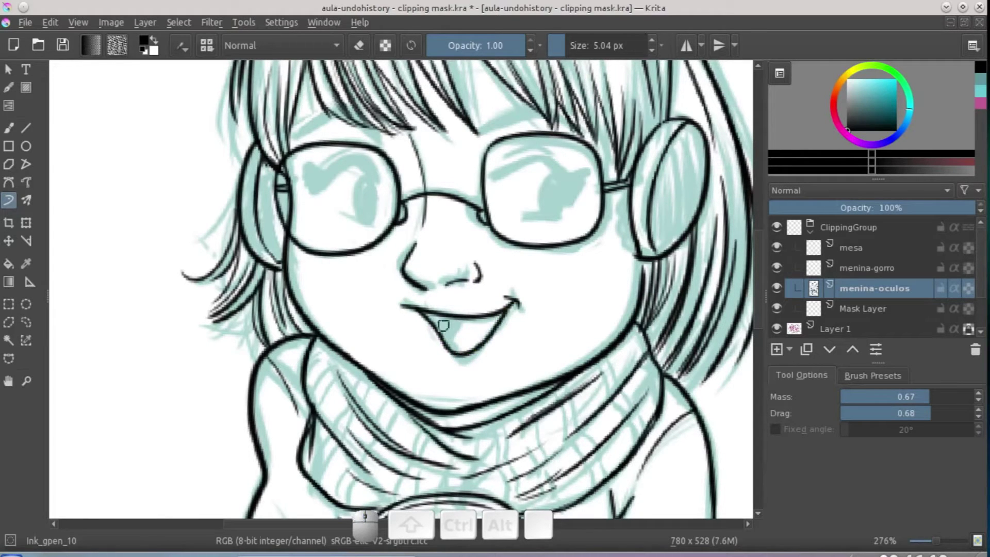
Ink the arched upper eyelids of both eyes inside the glasses.
scroll(418, 231, up, 2)
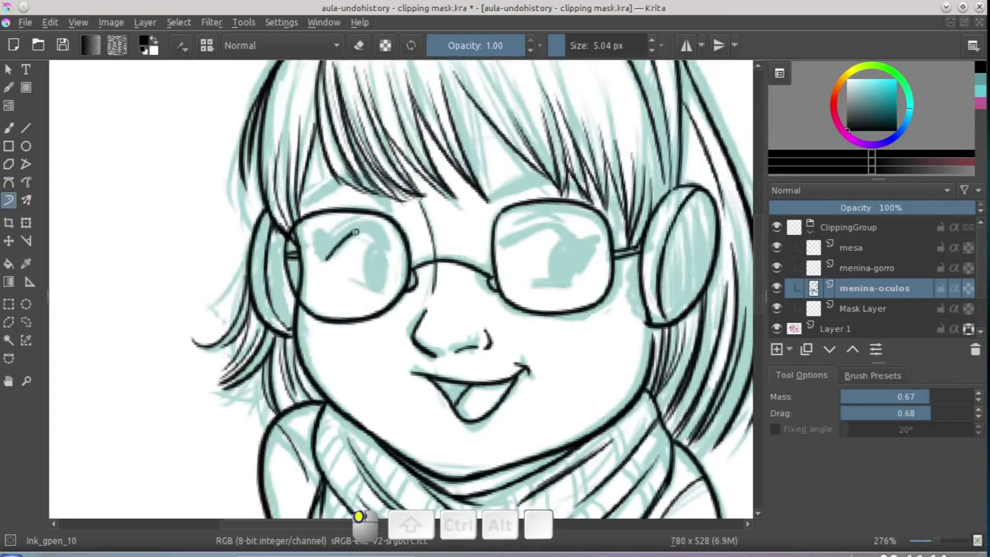
drag(381, 236, 388, 249)
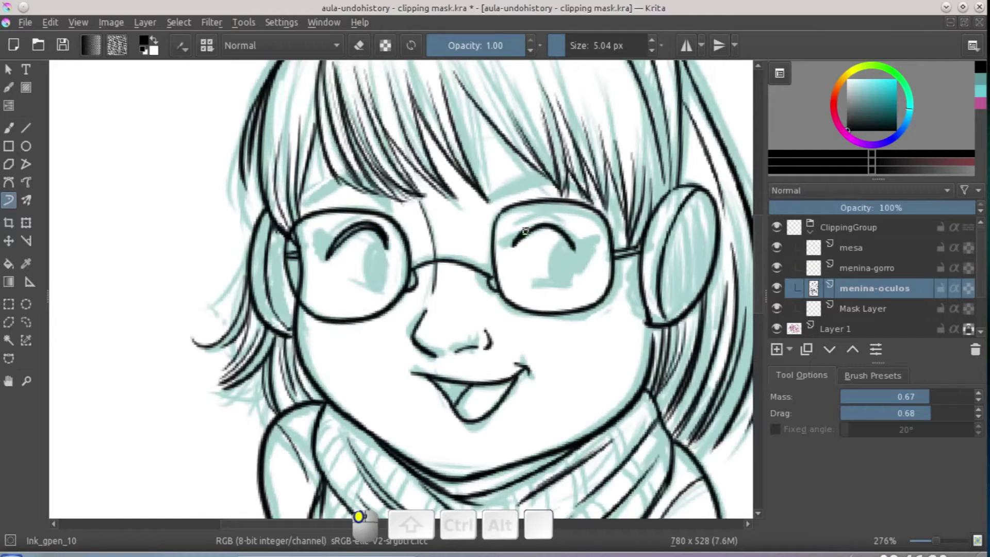
drag(576, 244, 576, 249)
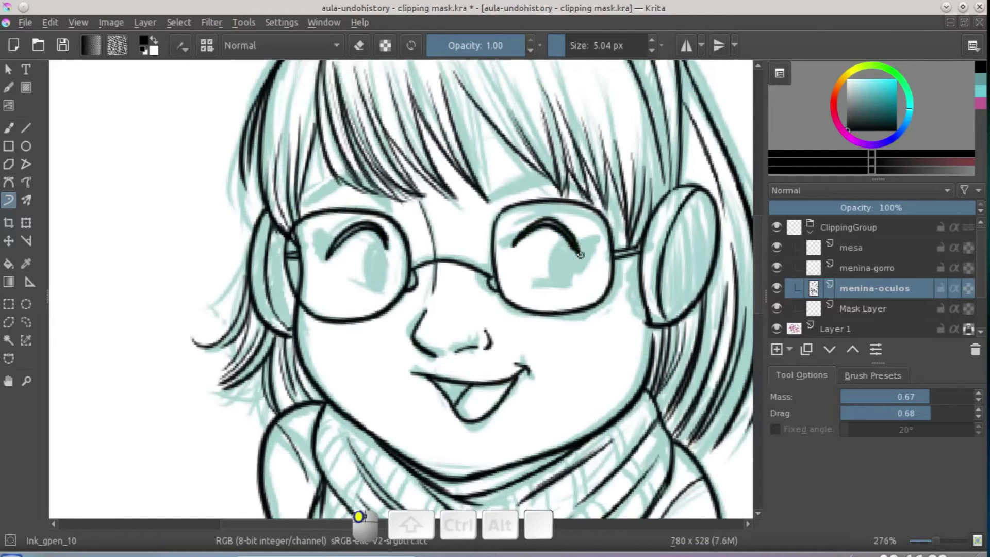
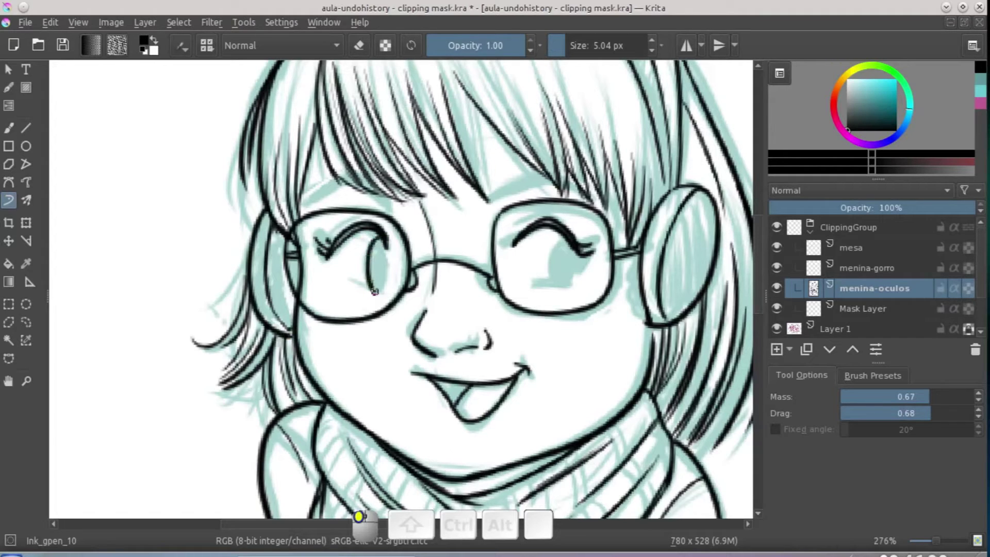
Ink the oval irises and short lower lid lines of both eyes, and thicken the lashes and upper lids.
key(ctrl+z)
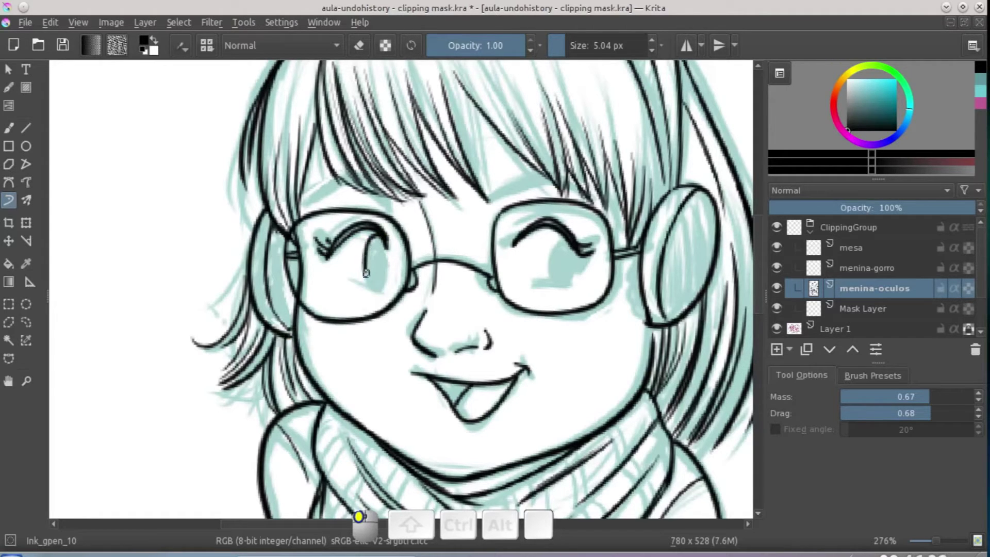
drag(374, 226, 351, 281)
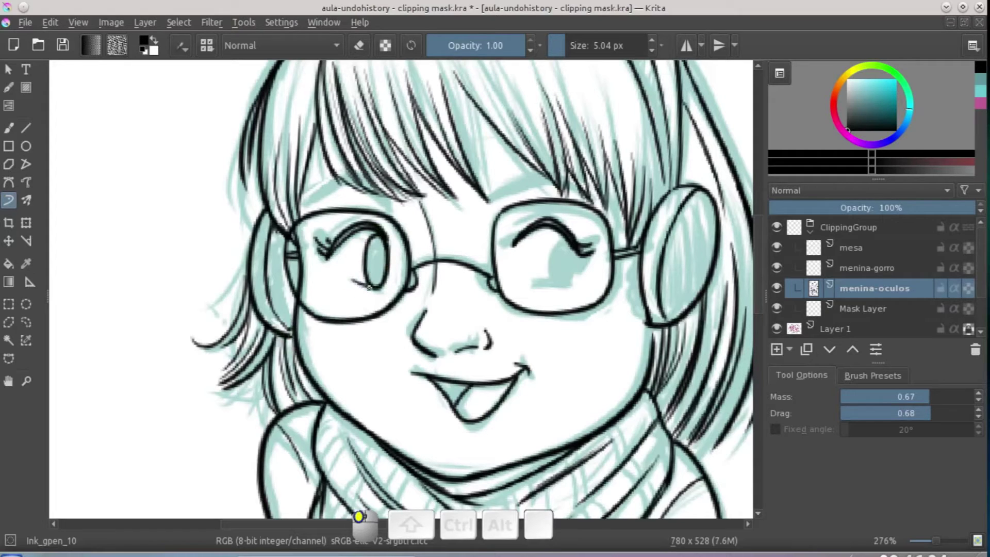
mouse_move(556, 240)
mouse_down()
mouse_move(571, 262)
mouse_move(546, 285)
mouse_up()
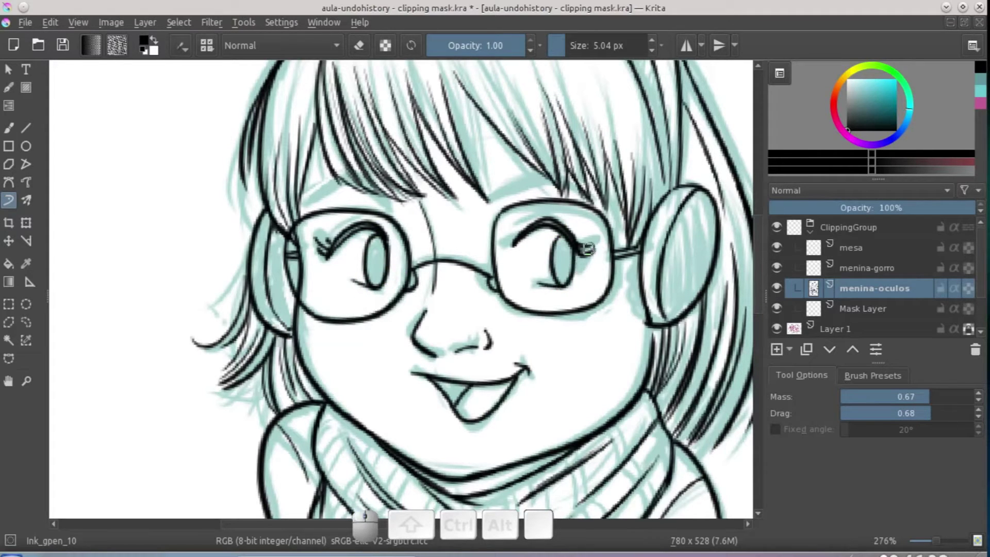
drag(580, 253, 584, 251)
drag(371, 226, 373, 226)
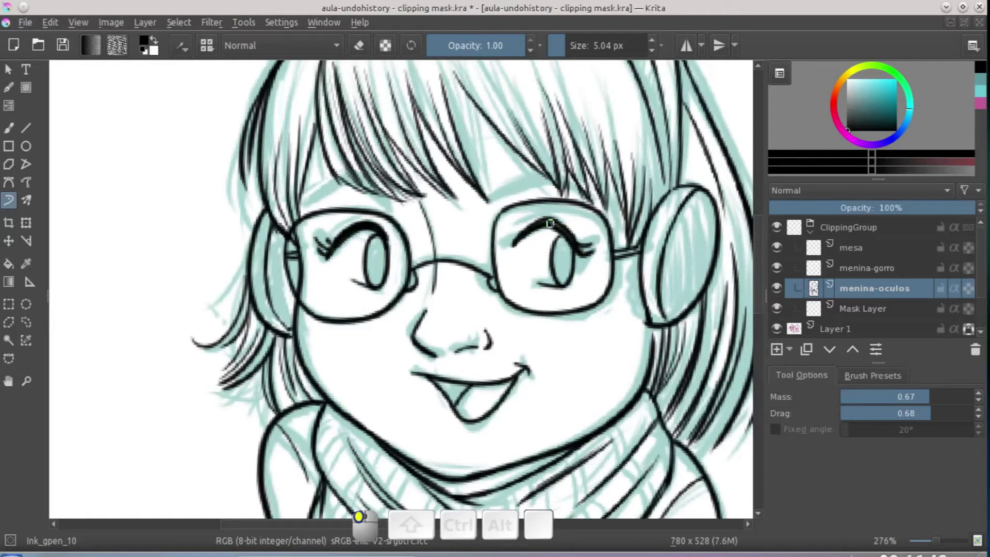
Ink thick, arched eyebrows over both lenses with a 9.32 px brush size.
mouse_move(504, 188)
mouse_down()
mouse_move(486, 190)
mouse_move(618, 193)
mouse_up()
drag(489, 195, 606, 186)
mouse_move(387, 197)
mouse_down()
mouse_move(351, 181)
mouse_move(308, 194)
mouse_move(390, 198)
mouse_move(346, 186)
mouse_move(302, 201)
mouse_up()
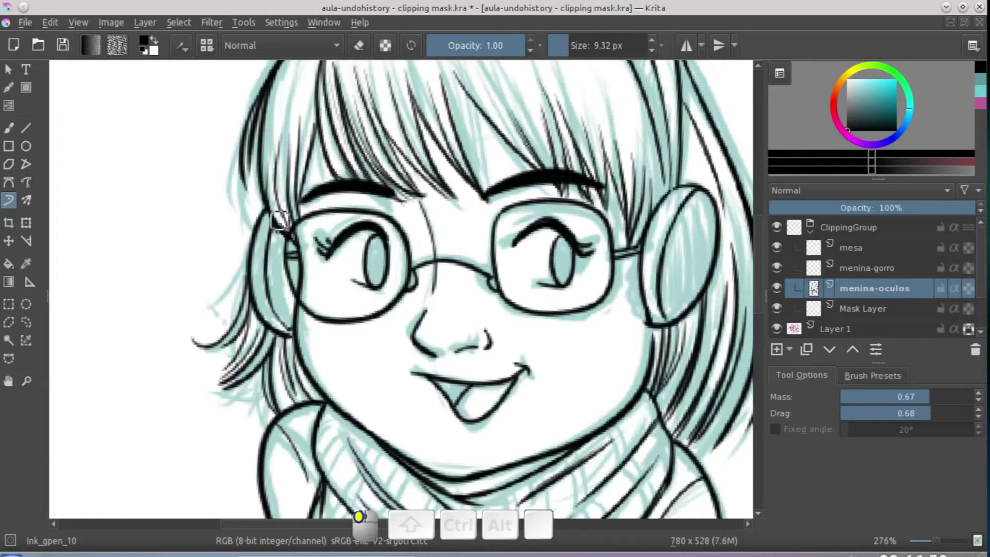
Switch to the Freehand Brush and thicken the tips of the flicked hair below the left earmuff.
drag(376, 344, 416, 330)
key(b)
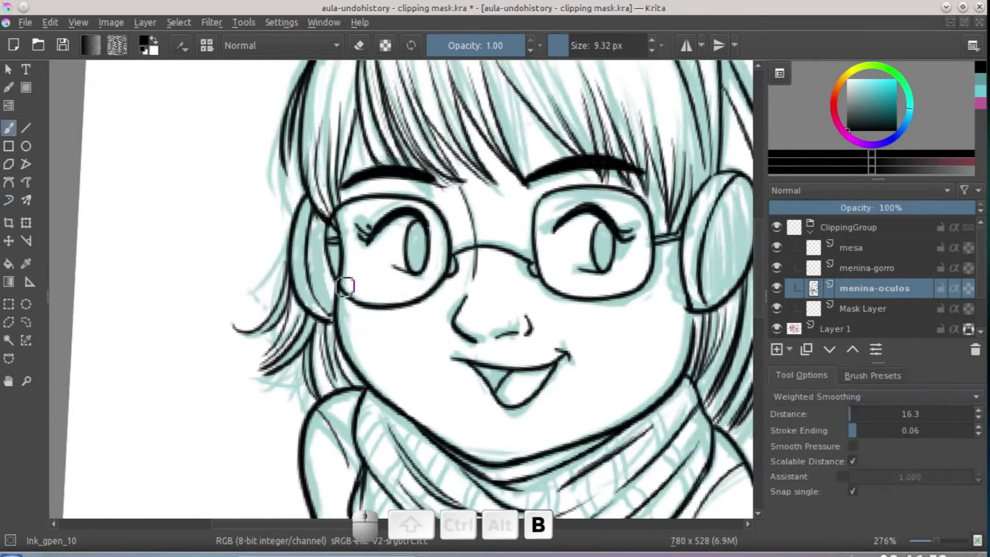
key(5)
drag(312, 308, 316, 310)
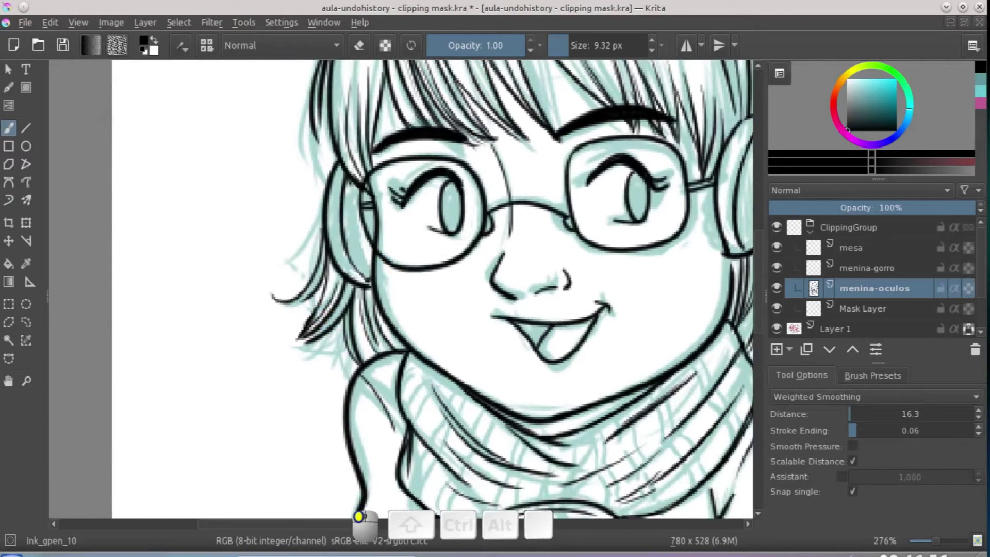
Ink the outer contour of the hair on the right side, curving it down to the shoulder.
drag(465, 273, 572, 317)
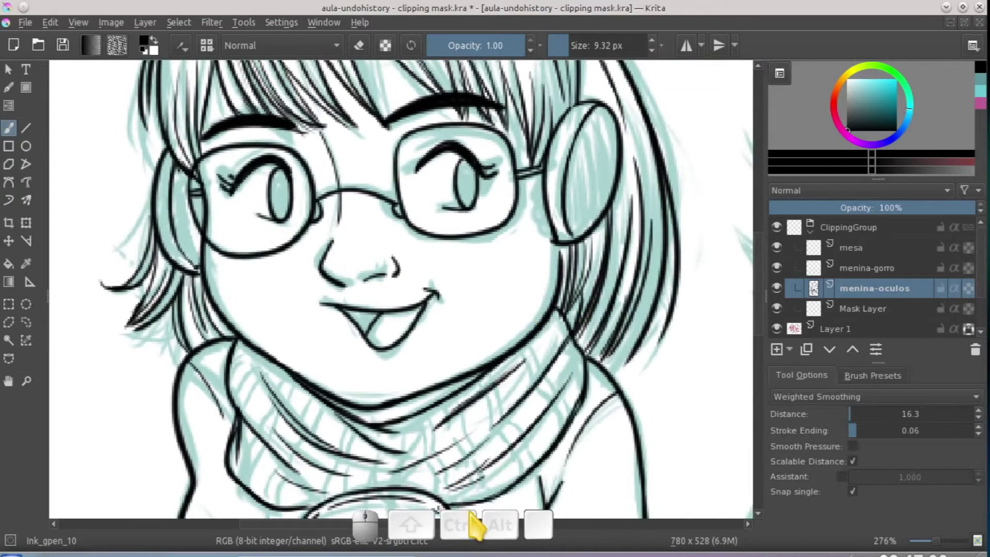
mouse_move(665, 309)
mouse_down()
mouse_move(658, 336)
mouse_move(619, 372)
mouse_up()
mouse_move(652, 330)
mouse_down()
mouse_move(618, 376)
mouse_move(602, 355)
mouse_up()
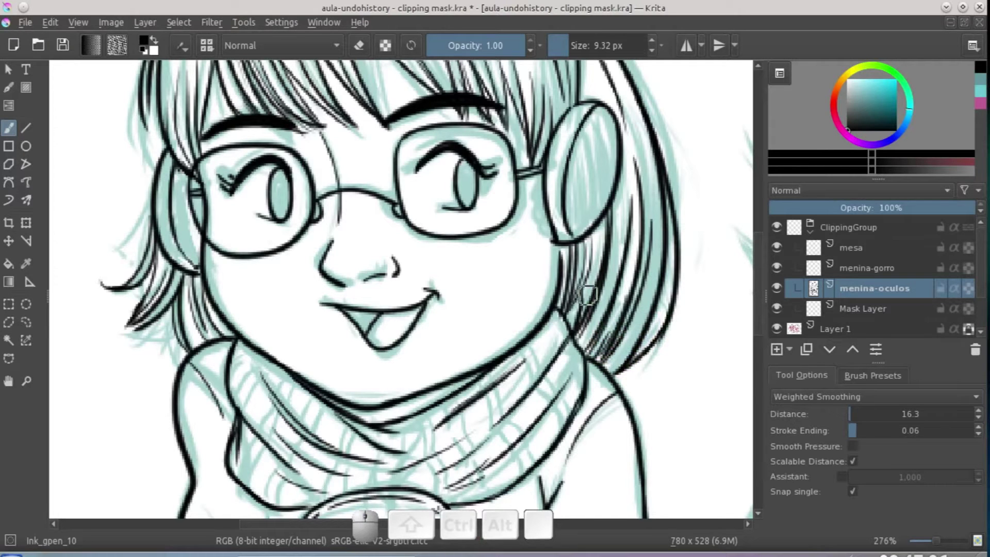
Add short hatching strokes along the rims of both earmuffs to suggest a fluffy texture.
drag(570, 252, 616, 268)
drag(242, 273, 254, 264)
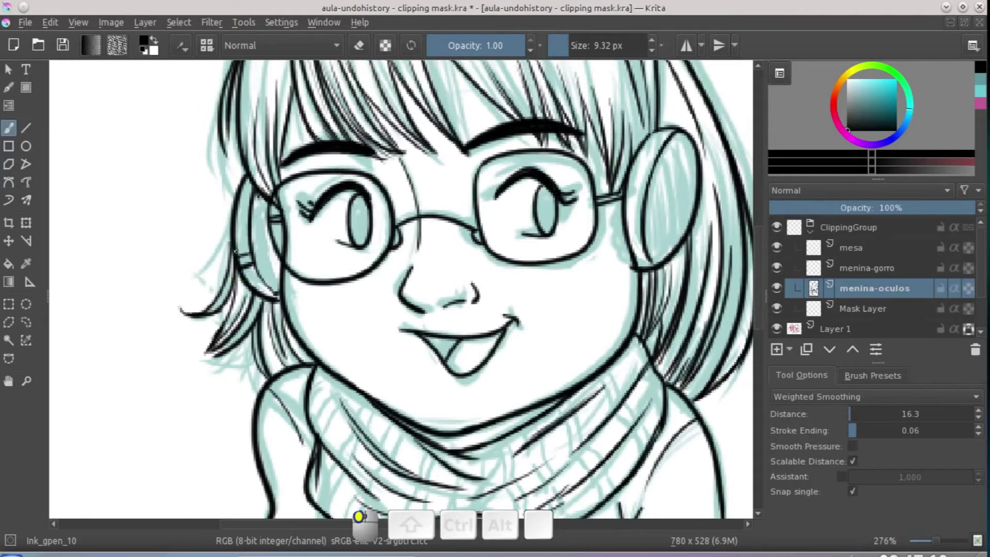
mouse_move(245, 198)
mouse_down()
mouse_move(255, 240)
mouse_move(247, 273)
mouse_move(276, 291)
mouse_up()
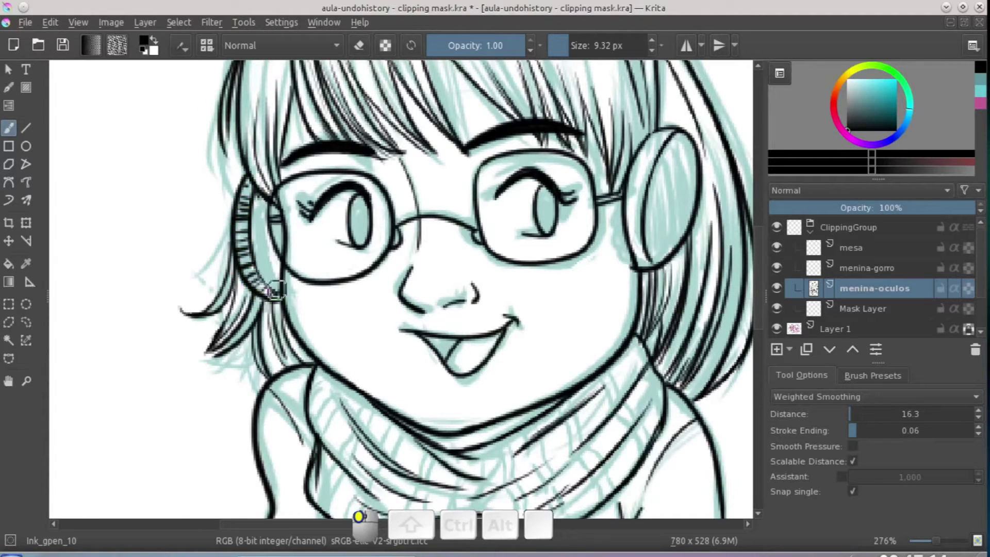
mouse_move(639, 261)
mouse_down()
mouse_move(635, 186)
mouse_move(647, 146)
mouse_up()
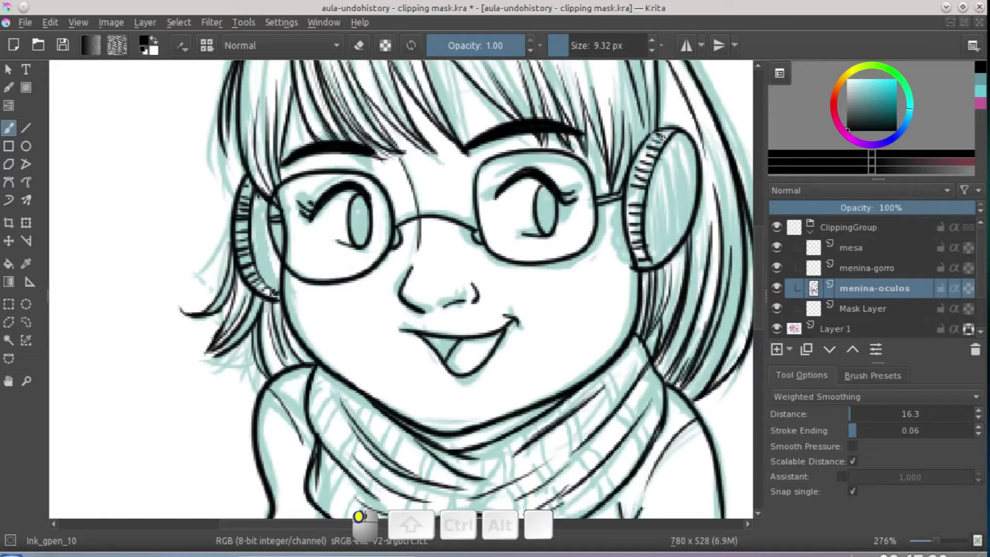
Ink a small solid black pupil inside each iris behind the glasses, redoing the first attempts.
drag(533, 348, 533, 405)
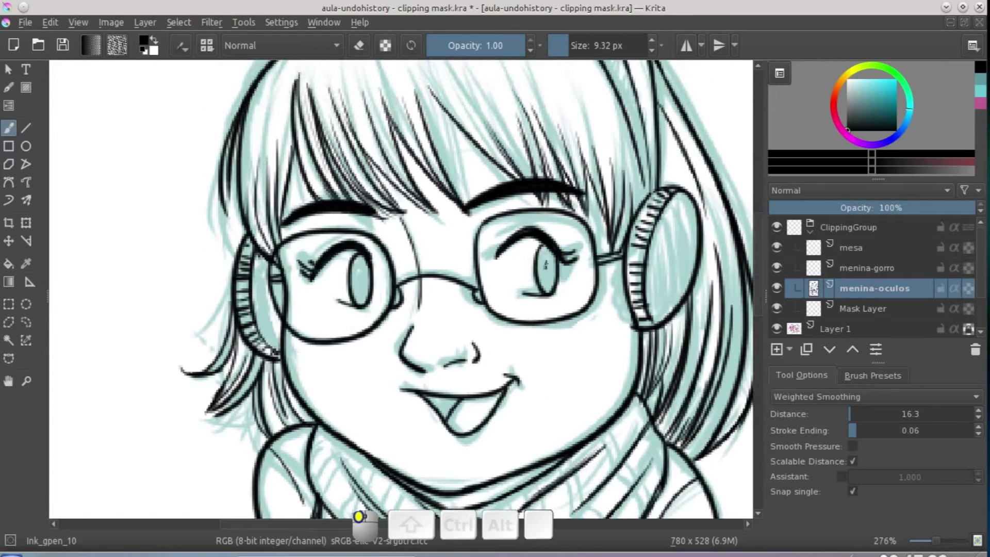
key(ctrl+z)
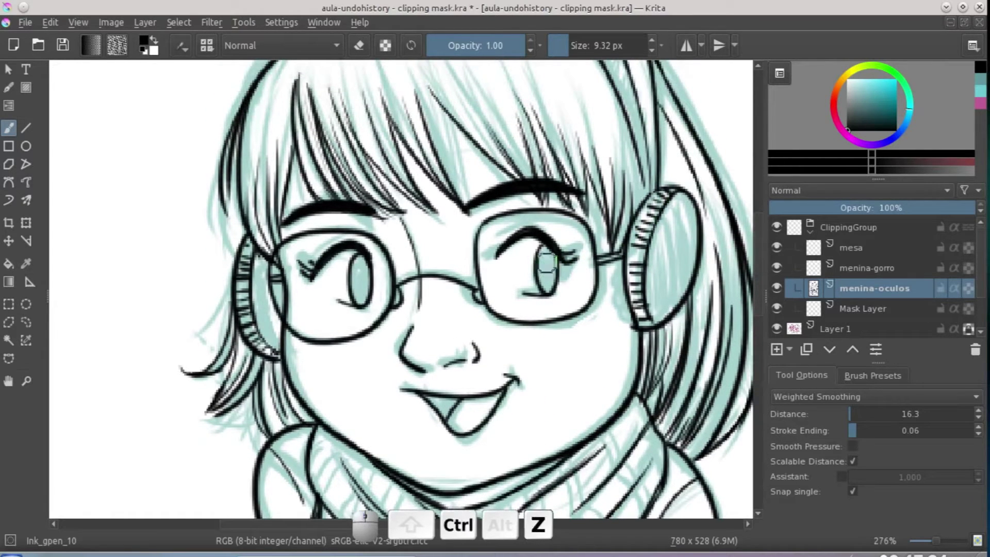
mouse_move(544, 246)
mouse_down()
mouse_move(542, 278)
mouse_move(548, 268)
mouse_move(564, 290)
mouse_up()
key(ctrl+z)
drag(541, 257, 547, 267)
drag(361, 272, 362, 277)
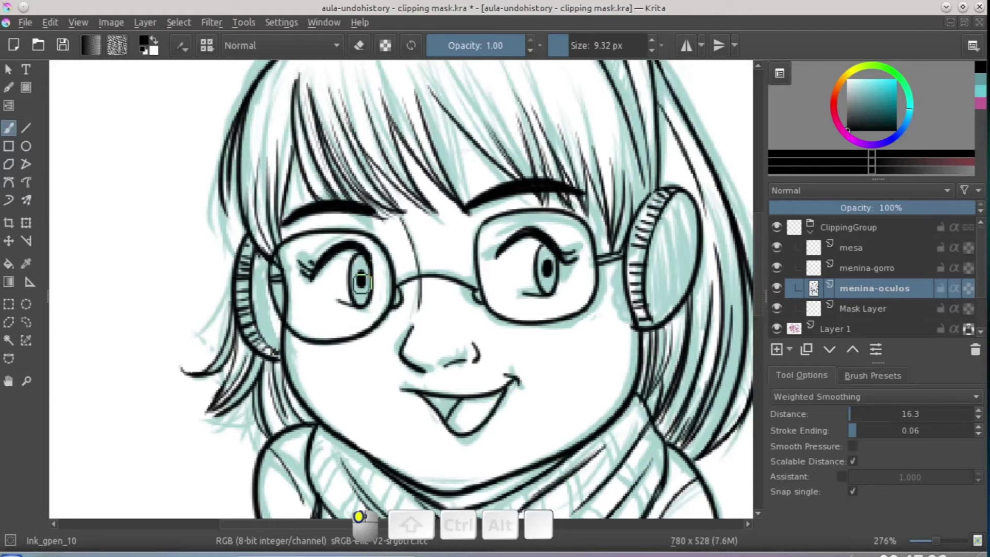
Add thin ink strands to the middle of the fringe, curving down toward the inner end of the right-hand eyebrow.
scroll(470, 348, up, 2)
key(ctrl+z)
drag(421, 168, 481, 246)
drag(436, 165, 480, 242)
drag(439, 178, 495, 260)
key(ctrl+z)
drag(453, 218, 495, 264)
drag(441, 169, 496, 264)
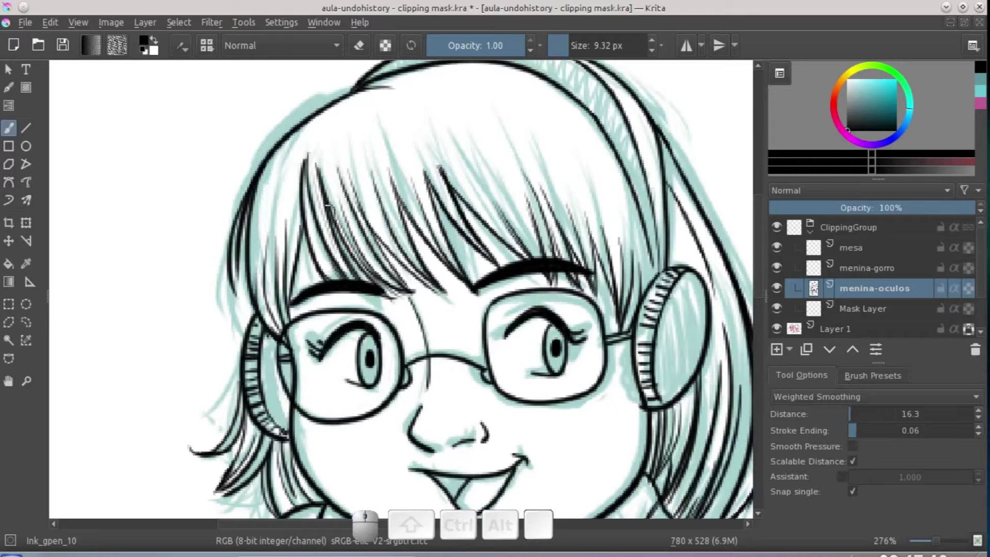
Add ink strands to the hair above the left earmuff and reinforce the outer contour of the crown beside the headband.
mouse_move(302, 231)
mouse_down()
mouse_move(301, 221)
mouse_move(284, 337)
mouse_move(275, 279)
mouse_up()
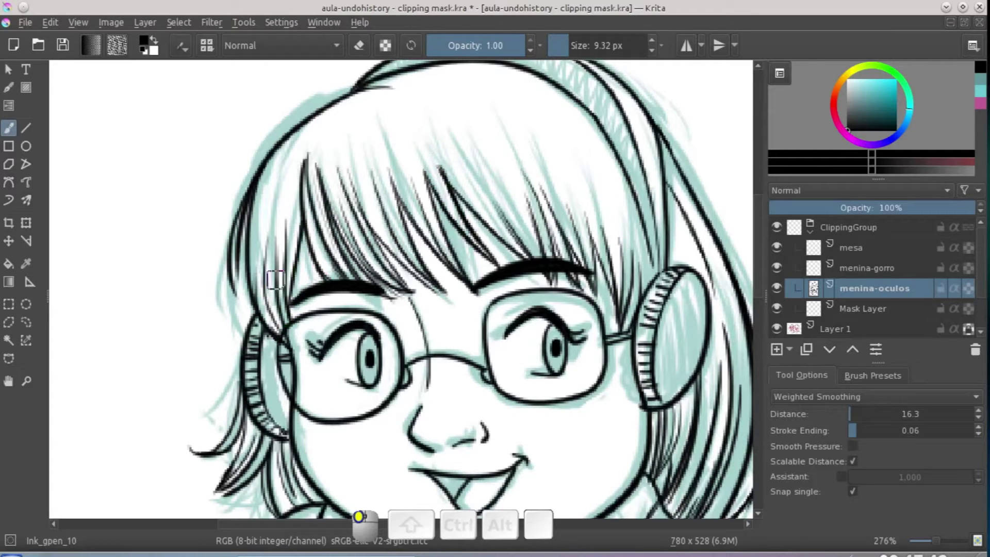
drag(248, 234, 245, 302)
drag(406, 227, 380, 345)
mouse_move(355, 208)
mouse_down()
mouse_move(250, 243)
mouse_move(237, 266)
mouse_up()
mouse_move(623, 398)
mouse_down()
mouse_move(585, 275)
mouse_move(583, 316)
mouse_up()
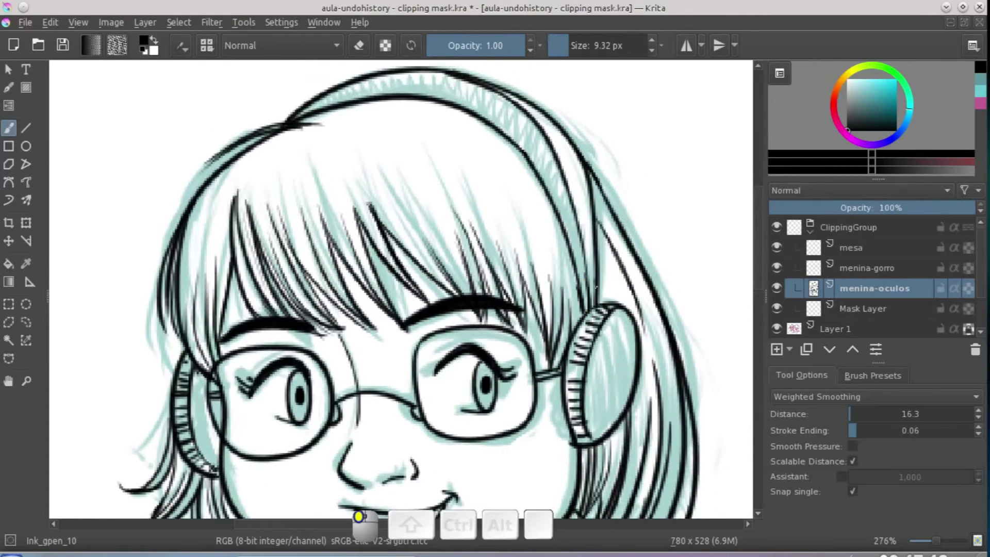
Check the inked girl without the sketch by toggling the visibility of Layer 1 and menina-oculos, leaving both visible.
scroll(550, 342, down, 10)
drag(529, 362, 529, 360)
drag(494, 401, 473, 446)
scroll(474, 445, up, 5)
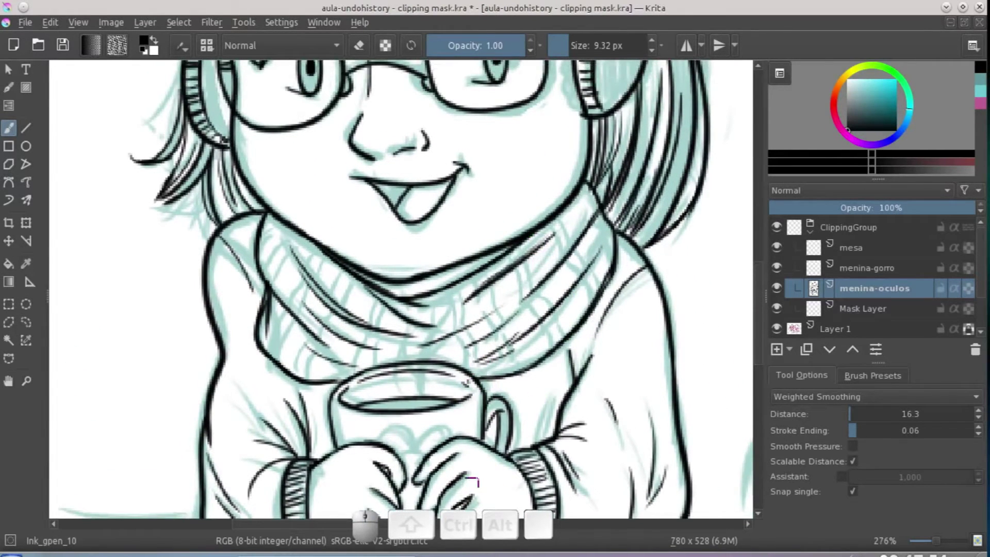
scroll(472, 482, up, 5)
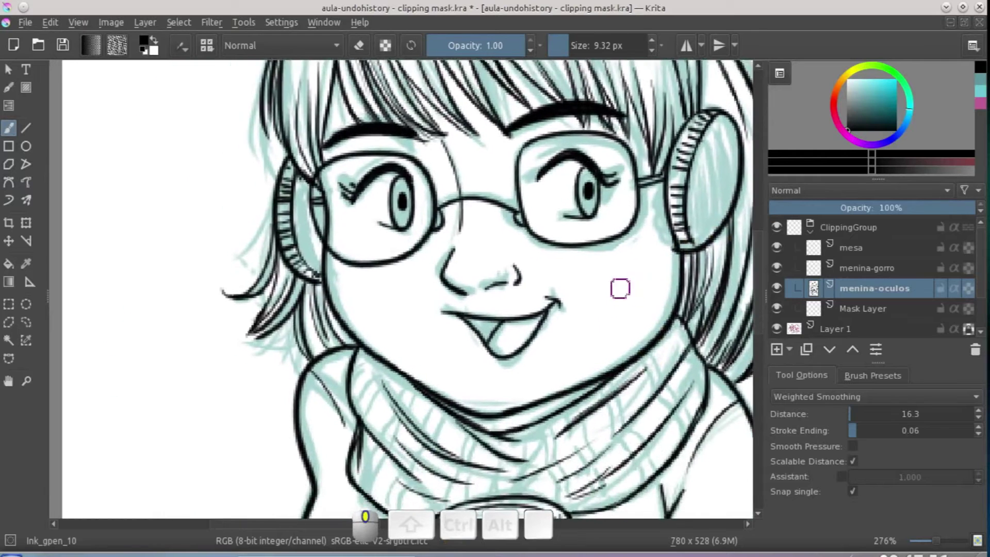
scroll(620, 288, down, 5)
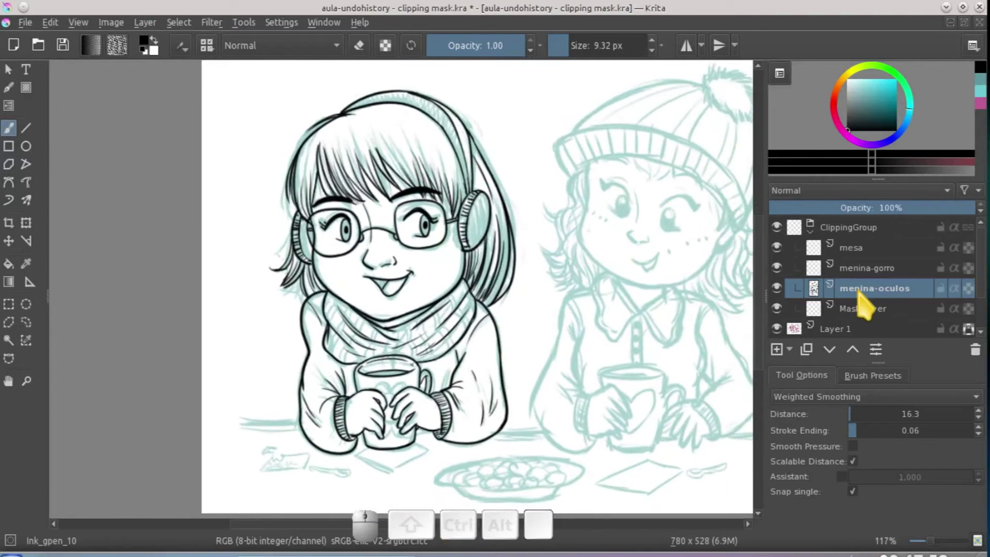
click(776, 329)
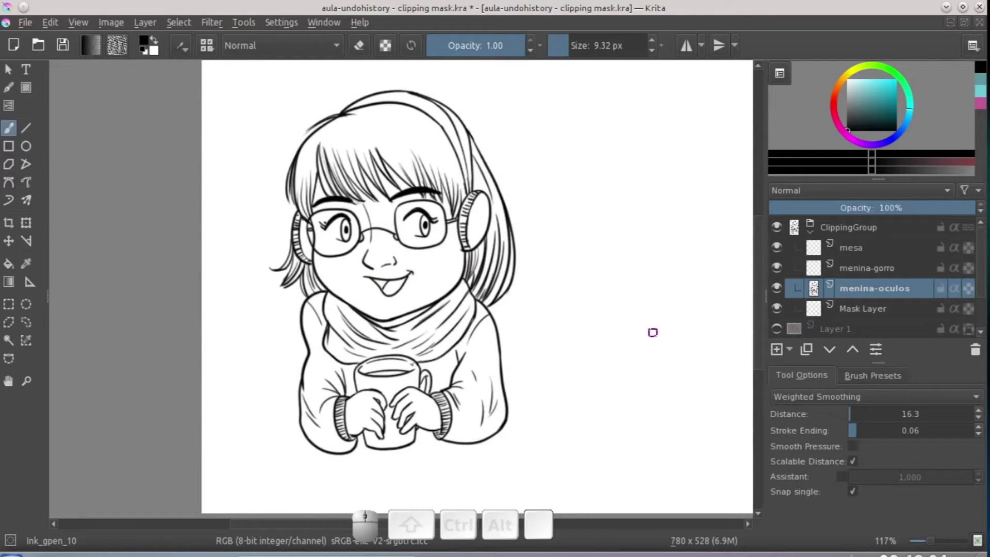
click(777, 287)
click(776, 287)
click(777, 328)
Move the mesa layer below menina-oculos in the ClippingGroup.
click(853, 248)
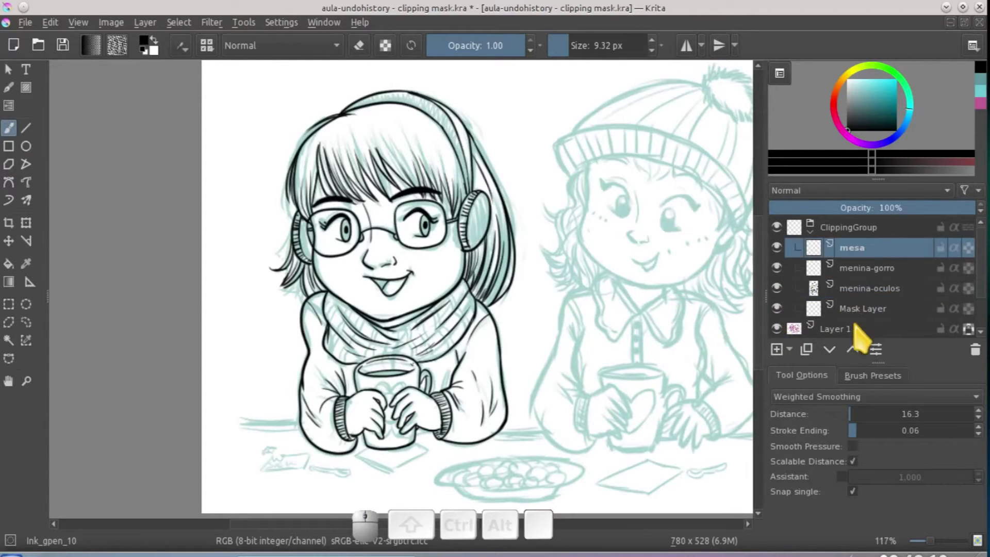
click(829, 350)
click(828, 350)
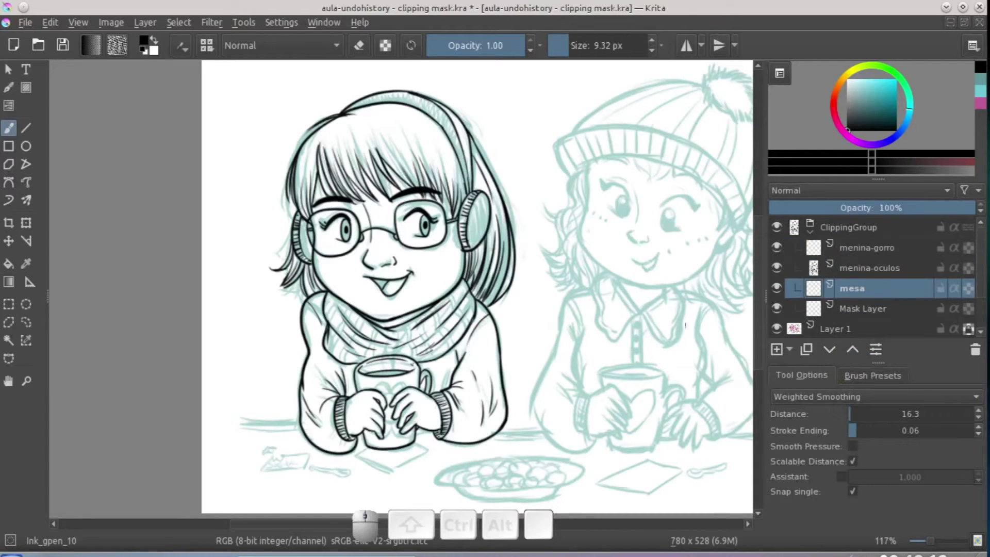
scroll(541, 347, down, 2)
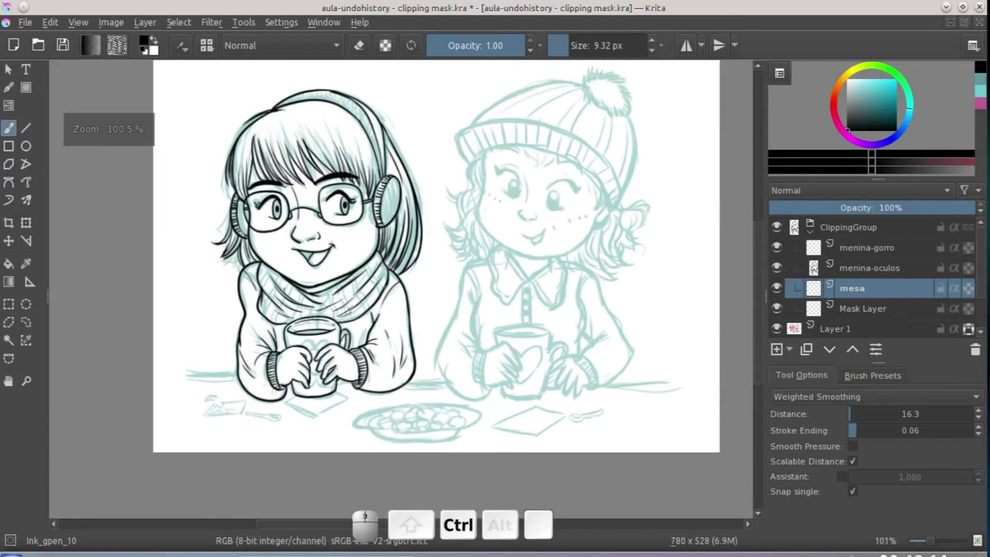
click(26, 127)
mouse_move(168, 371)
mouse_down()
mouse_move(677, 397)
mouse_move(742, 391)
mouse_up()
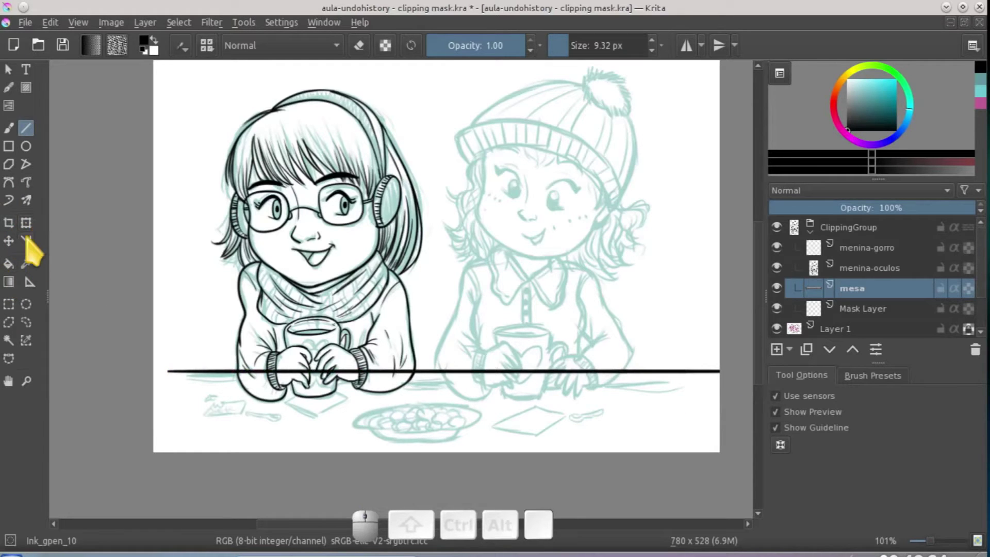
click(8, 241)
key(ctrl+z)
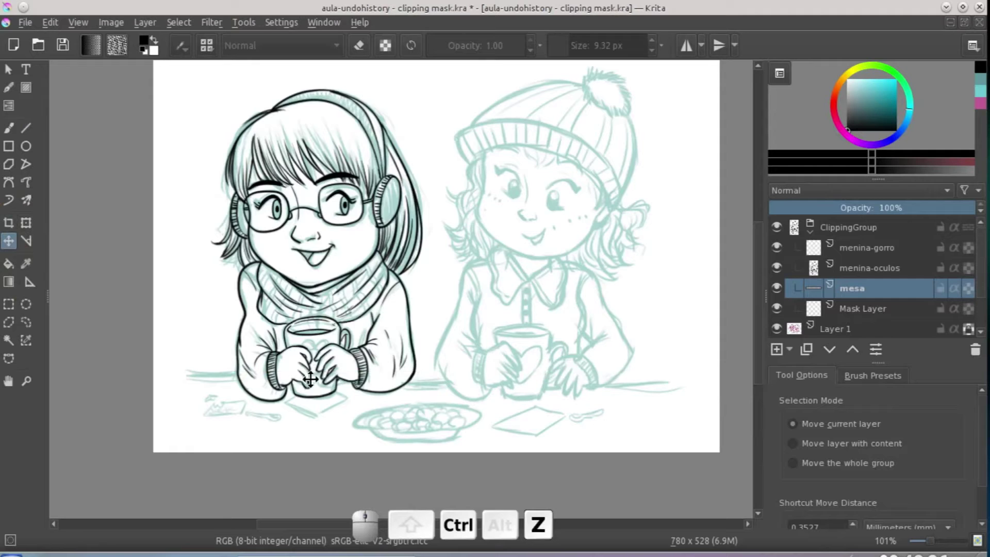
Draw a straight horizontal 5.49 px line across the canvas with the Line tool and move it down onto the sketched table edge.
click(25, 127)
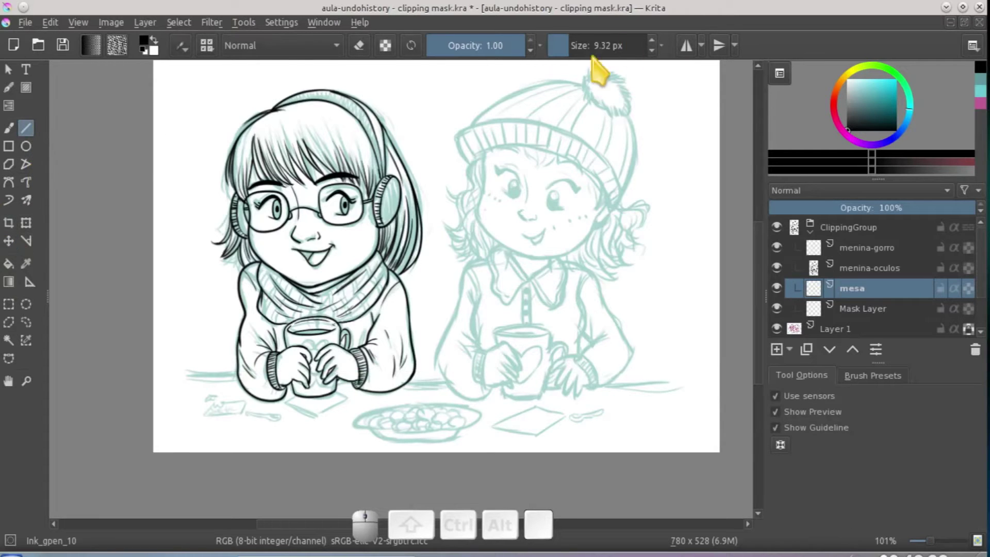
drag(569, 51, 563, 71)
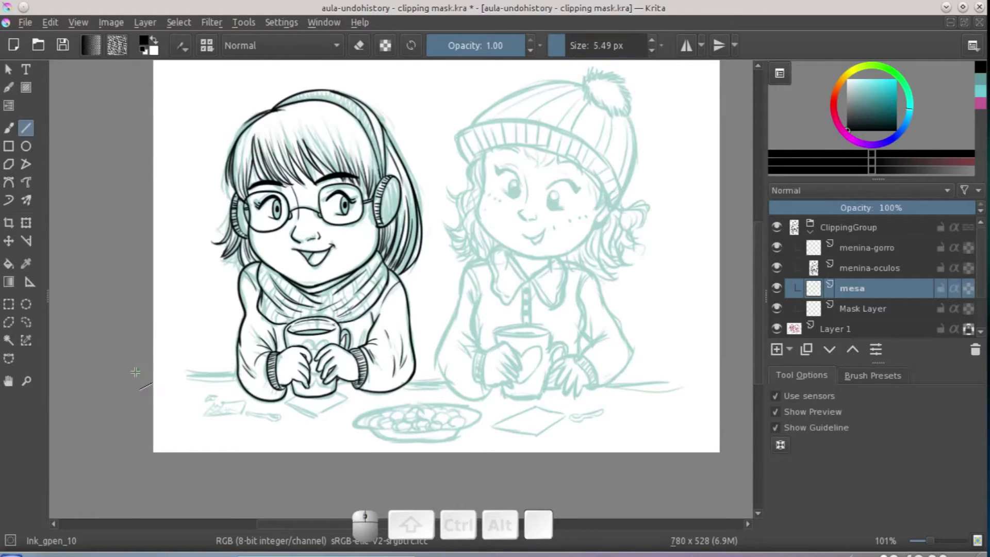
drag(121, 365, 716, 383)
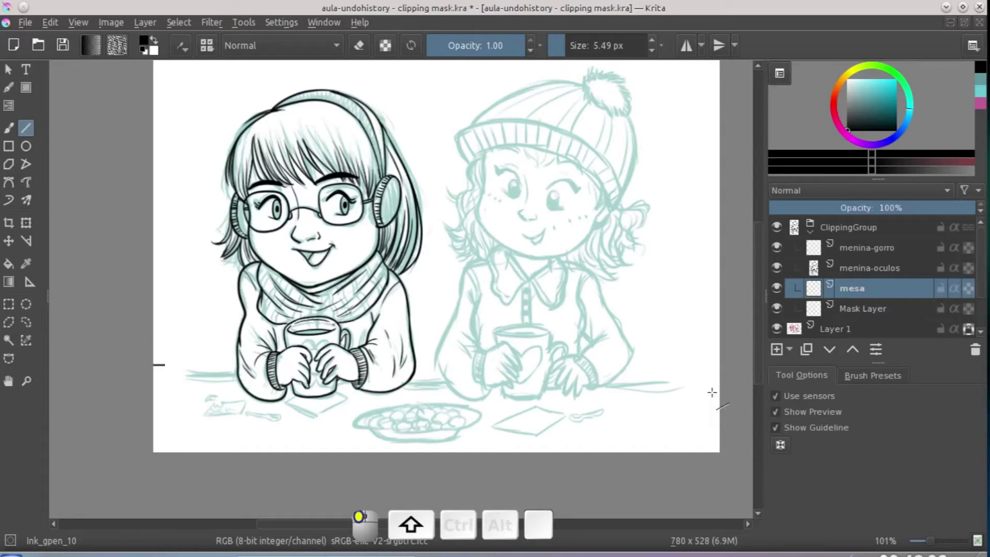
click(9, 241)
drag(453, 382, 457, 397)
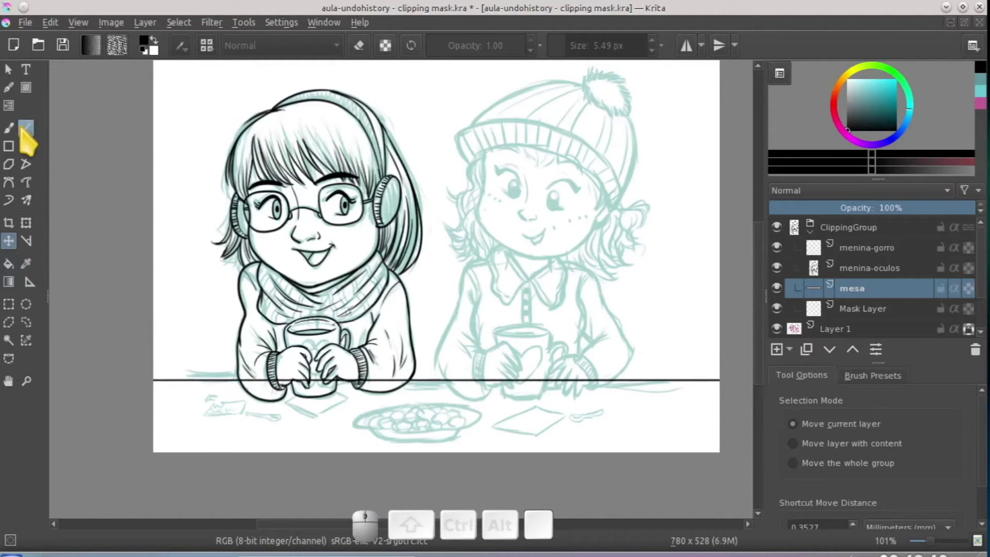
Switch to the Dynamic Brush and turn on horizontal mirroring with its axis centred on the sketched plate.
click(9, 200)
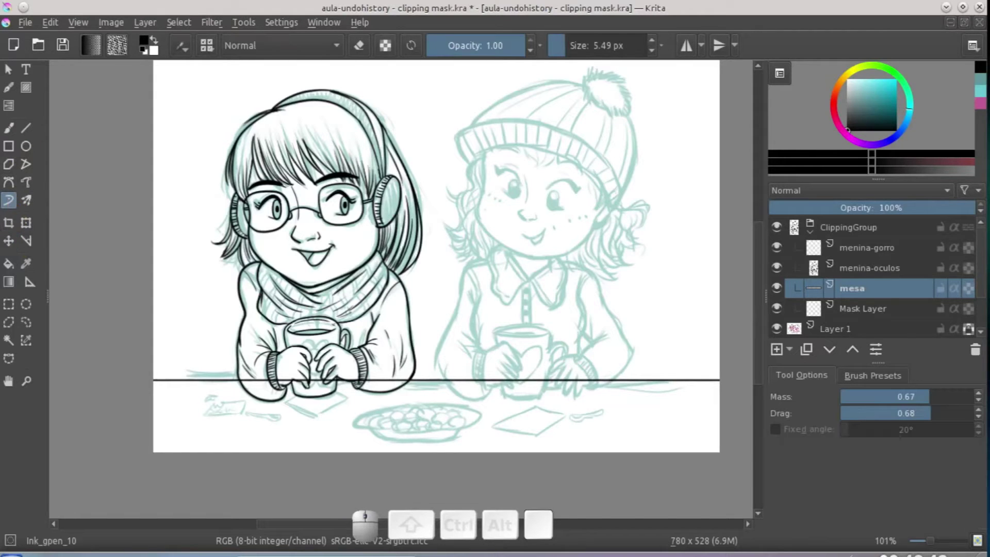
scroll(310, 415, up, 2)
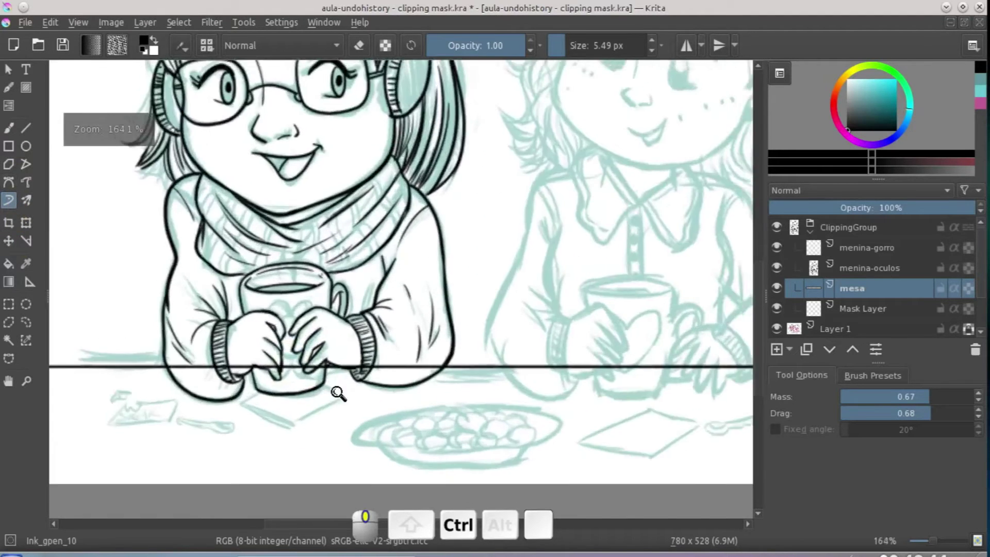
scroll(380, 398, up, 3)
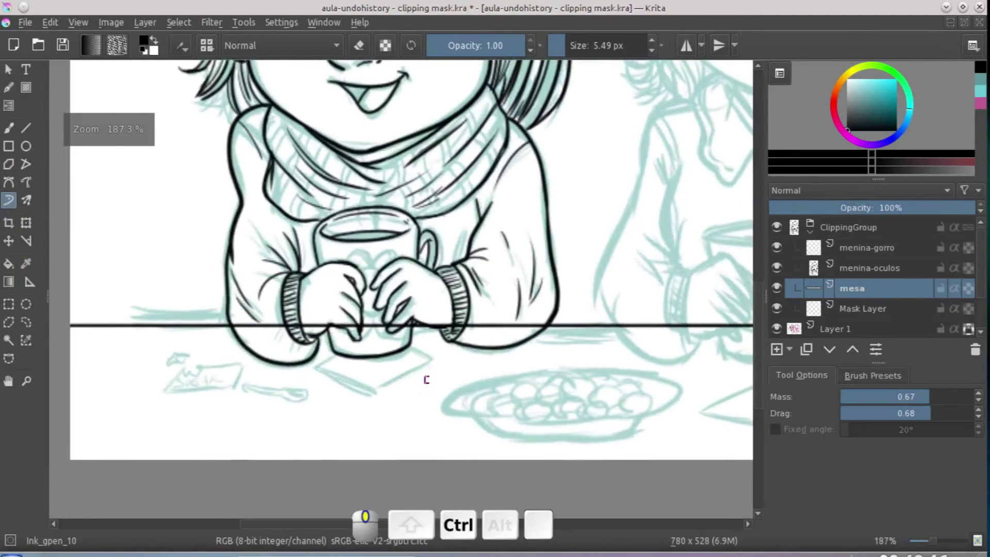
mouse_move(455, 349)
mouse_down()
mouse_move(449, 357)
mouse_move(395, 260)
mouse_up()
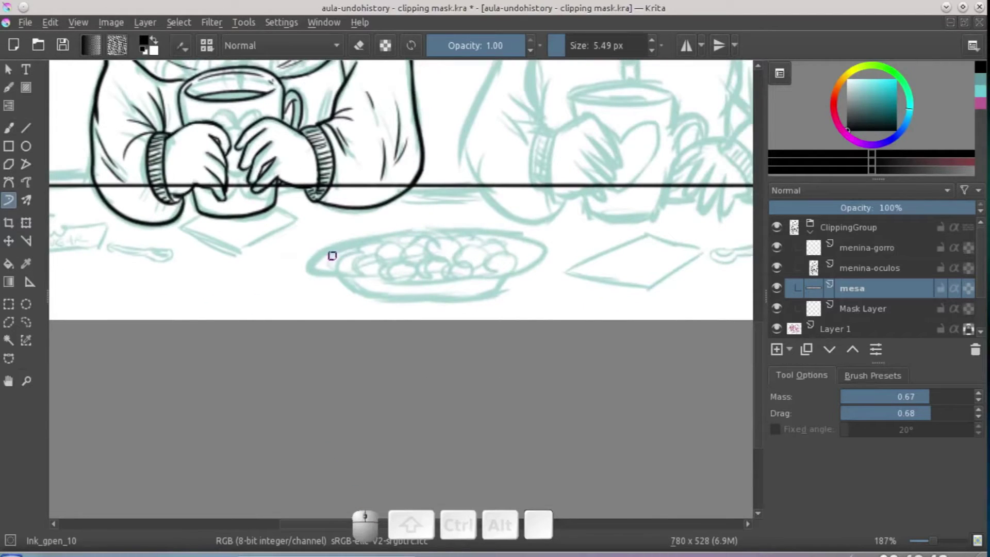
click(687, 46)
drag(457, 108, 423, 116)
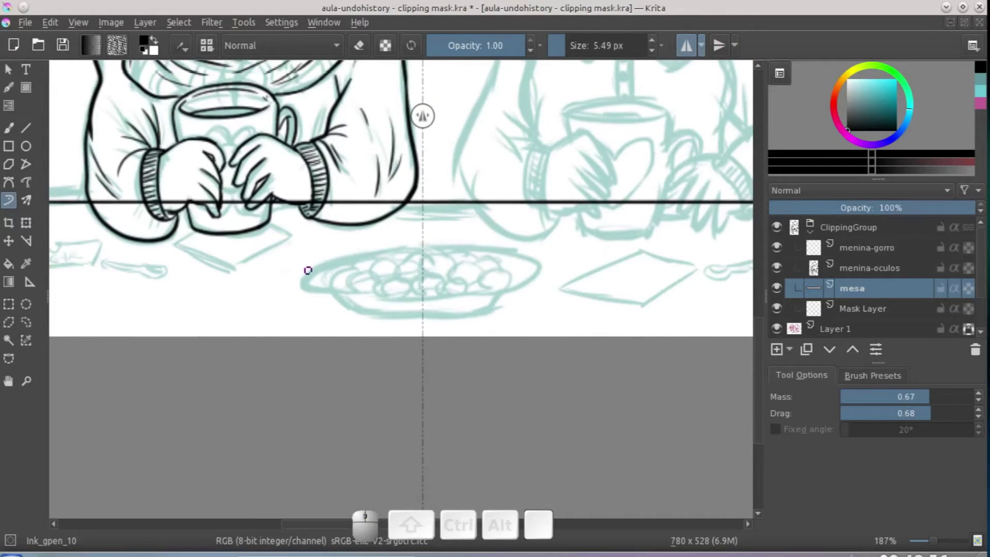
Ink the plate's oval rim, its base and a thin inner rim line with mirrored strokes.
drag(313, 268, 402, 252)
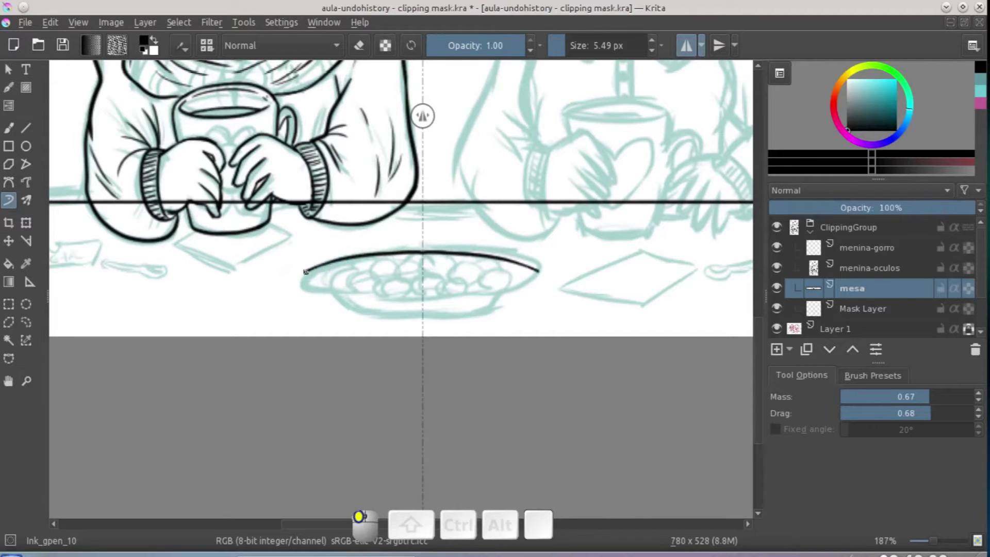
drag(305, 282, 400, 298)
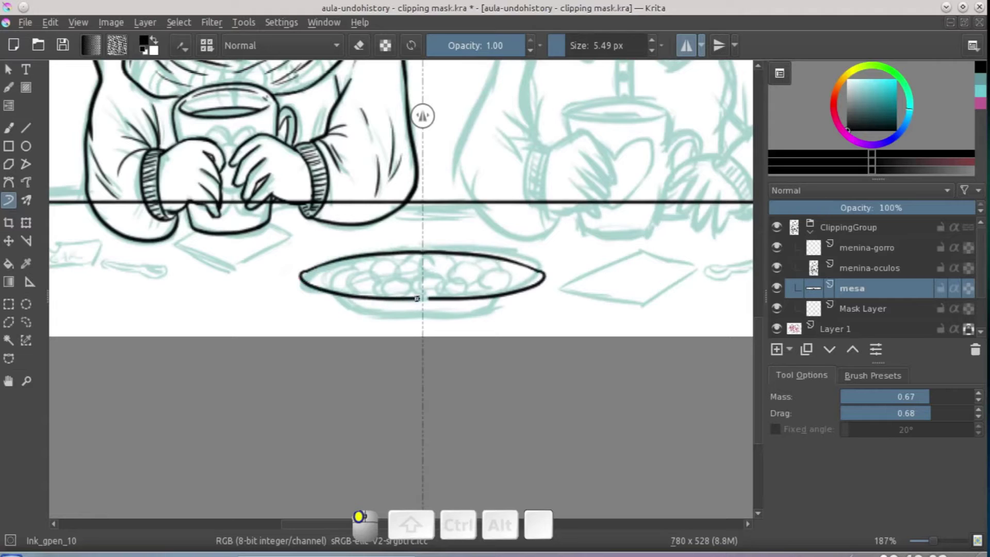
mouse_move(337, 294)
mouse_down()
mouse_move(361, 313)
mouse_move(421, 320)
mouse_up()
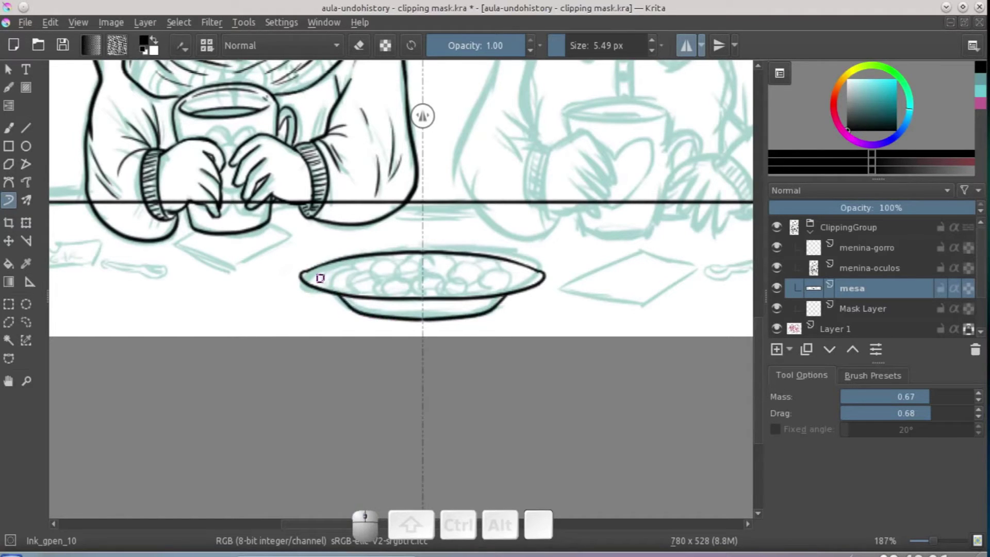
drag(329, 271, 370, 265)
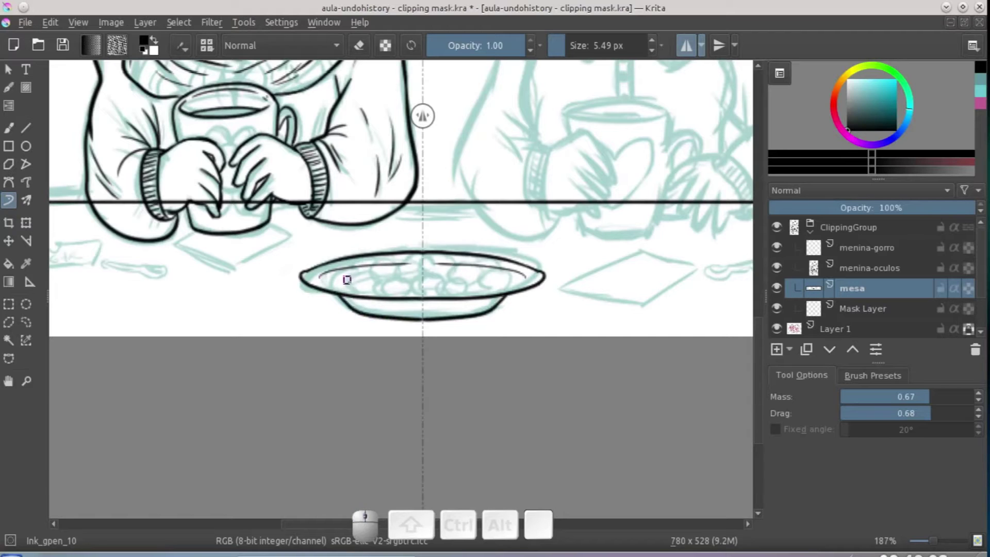
key(ctrl+z)
drag(316, 275, 426, 255)
drag(376, 298, 409, 334)
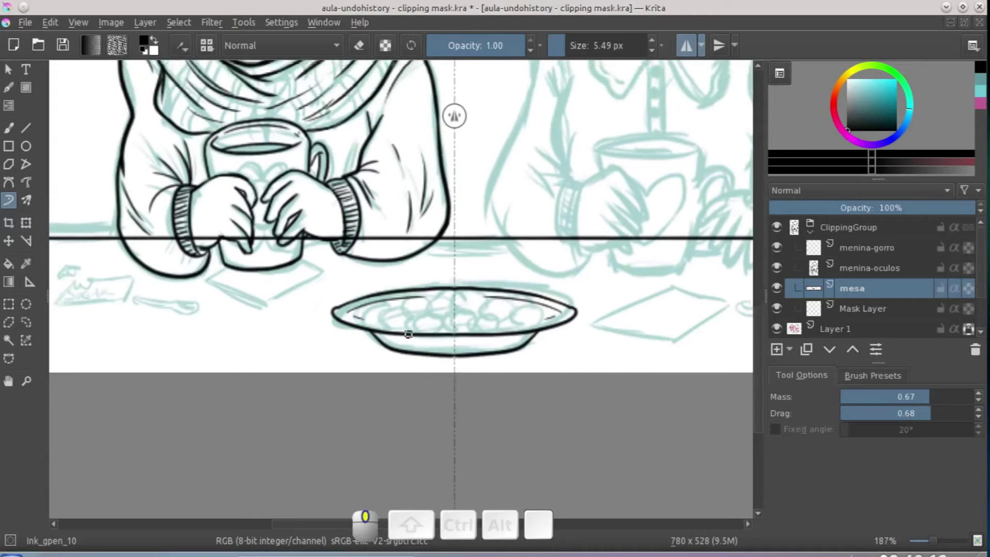
Turn off mirroring and ink the folded napkin and the small spoon on the table in front of the girl with the hat.
click(686, 45)
mouse_move(523, 323)
mouse_down()
mouse_move(471, 367)
mouse_move(486, 335)
mouse_move(512, 332)
mouse_move(463, 367)
mouse_move(493, 332)
mouse_move(469, 340)
mouse_up()
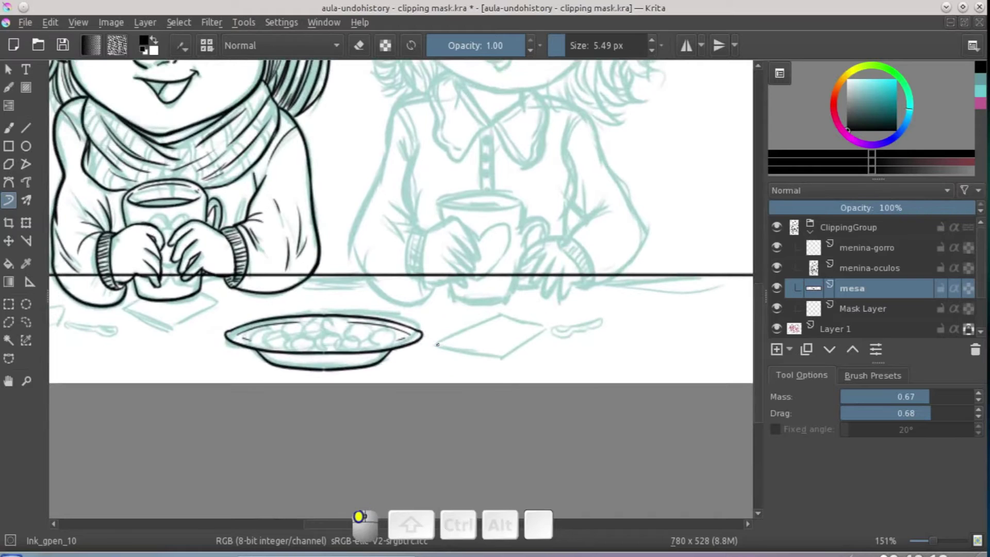
drag(460, 345, 440, 344)
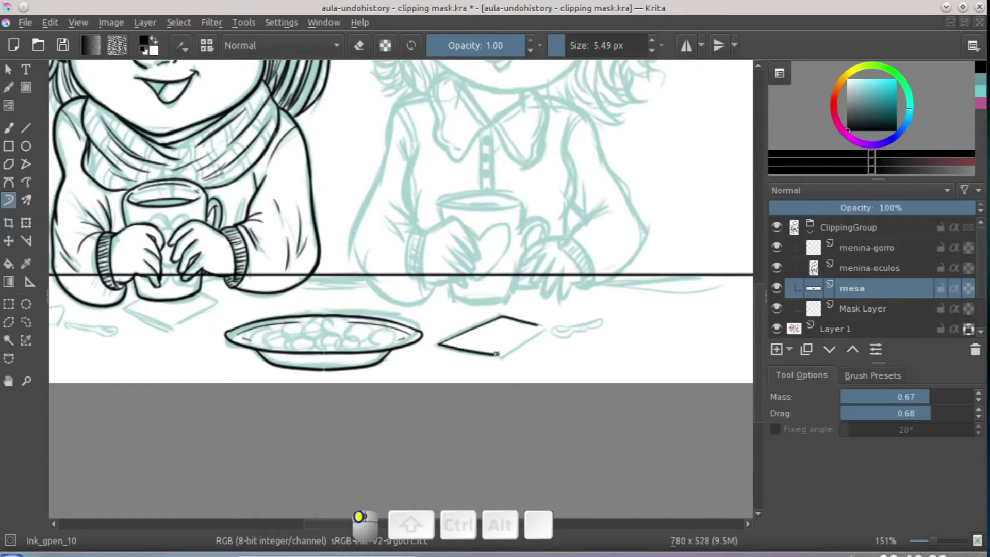
drag(513, 338, 476, 350)
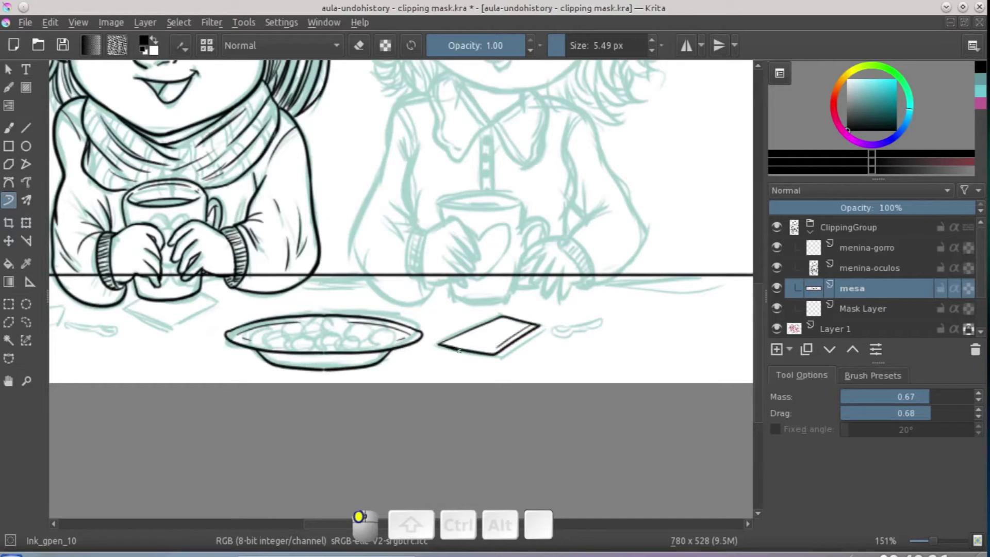
drag(531, 334, 540, 321)
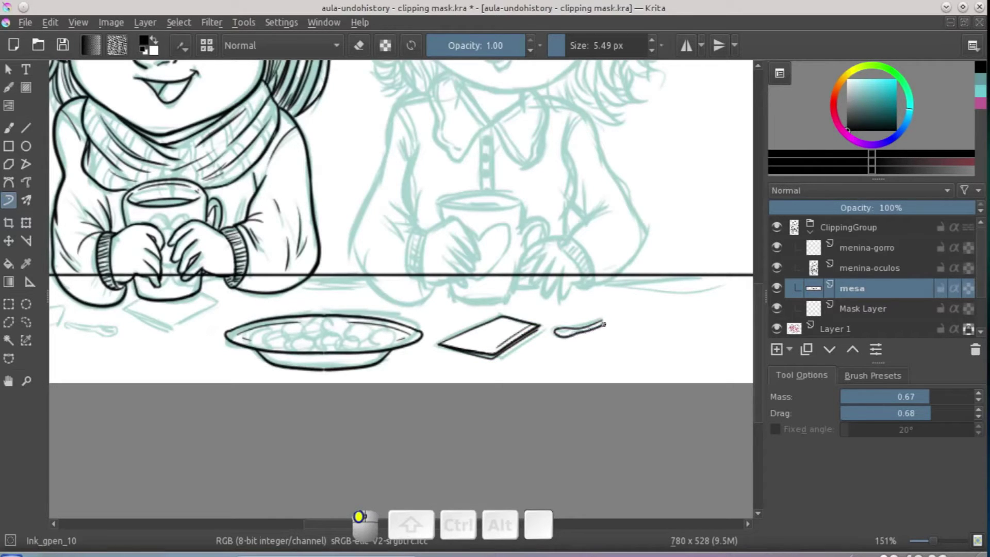
drag(589, 327, 567, 333)
Ink the napkin lying under the glasses girl's mug, following the sketch.
drag(378, 409, 554, 398)
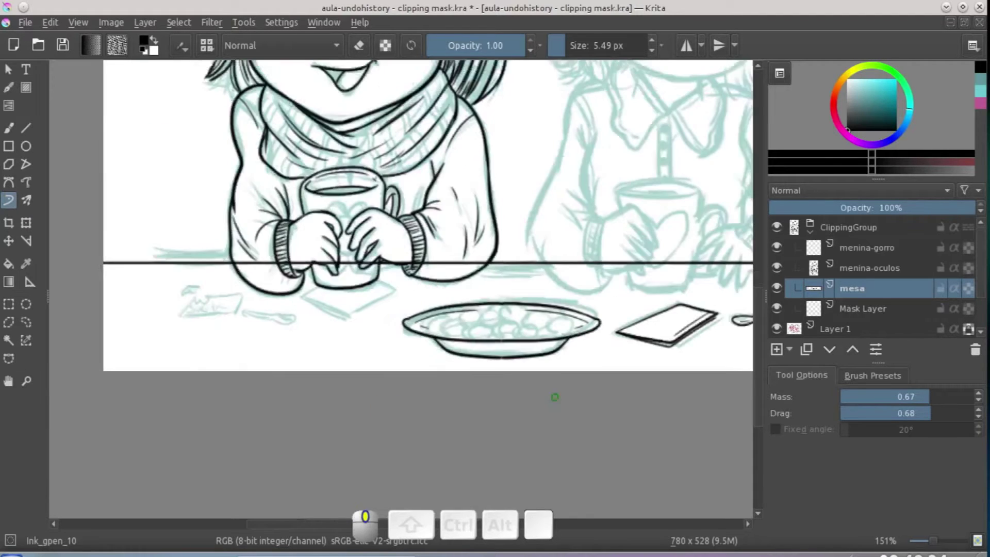
drag(294, 299, 325, 327)
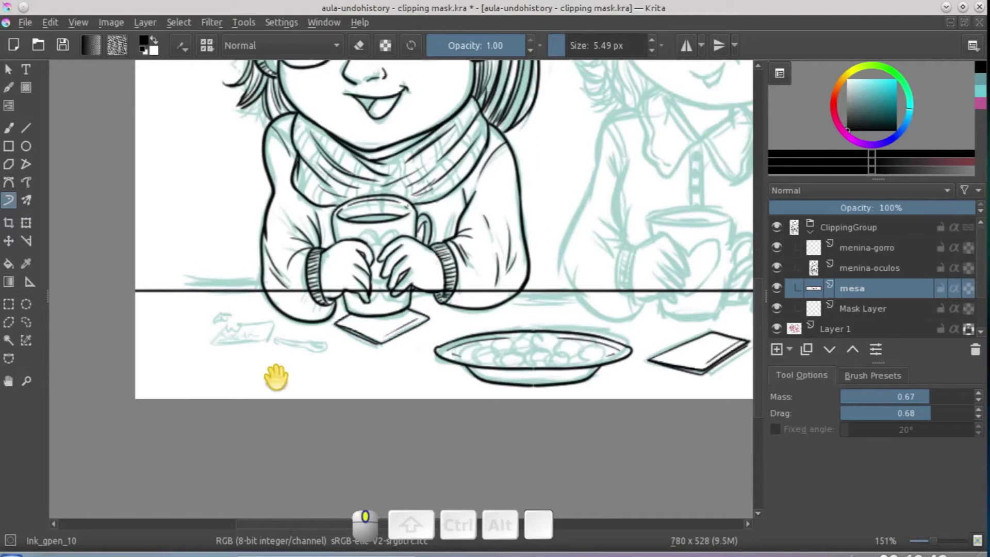
Ink the torn sugar packet, its loose scrap and the small spoon on the table in front of the glasses girl.
drag(276, 376, 281, 331)
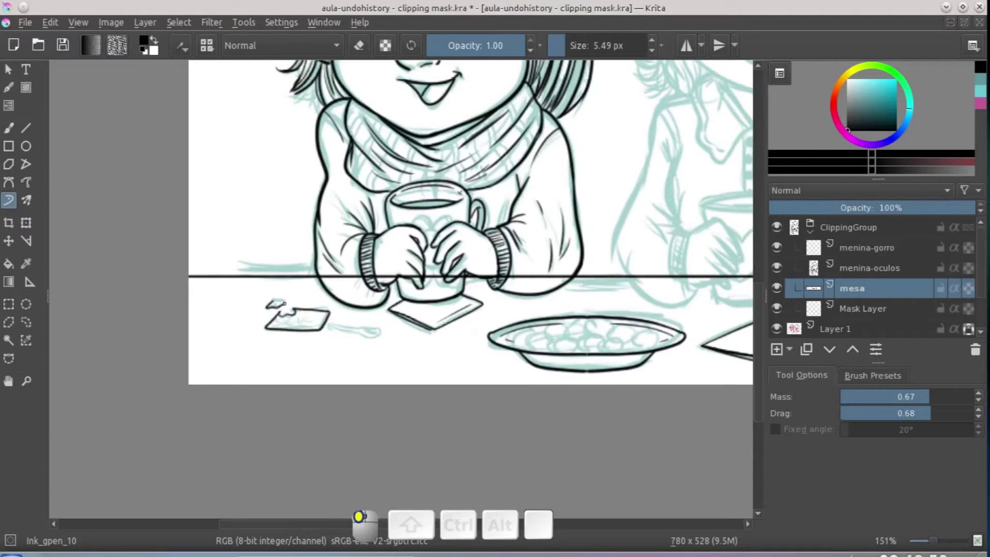
drag(272, 301, 276, 304)
drag(340, 331, 334, 328)
drag(381, 334, 367, 336)
Switch to the Freehand Brush and ink the outlines of the round sweets piled on the plate.
mouse_move(424, 291)
mouse_down()
mouse_move(411, 342)
mouse_move(128, 359)
mouse_up()
drag(356, 424, 473, 334)
key(b)
scroll(401, 290, up, 3)
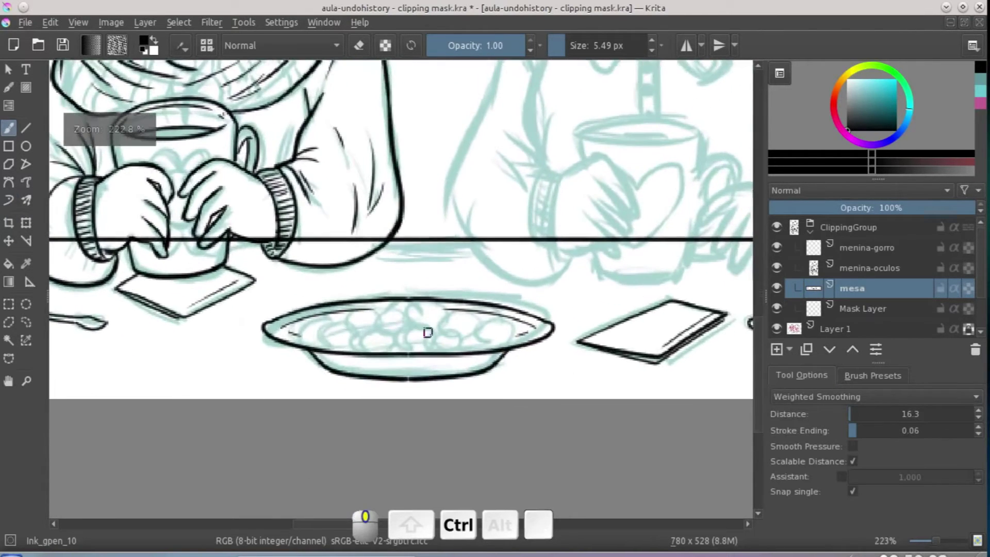
mouse_move(343, 325)
mouse_down()
mouse_move(325, 347)
mouse_move(348, 320)
mouse_move(350, 333)
mouse_move(379, 316)
mouse_move(377, 326)
mouse_move(426, 308)
mouse_up()
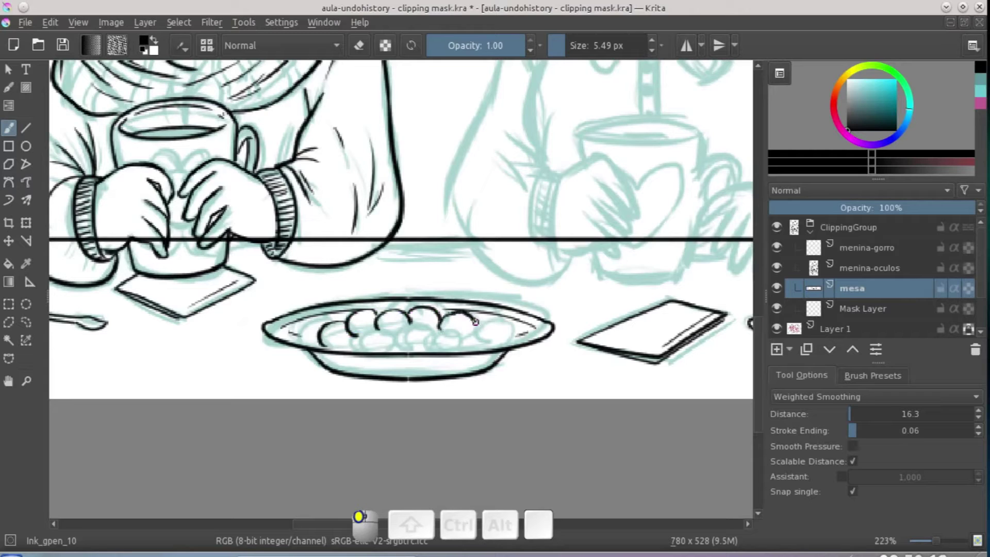
mouse_move(444, 343)
mouse_down()
mouse_move(413, 325)
mouse_move(401, 345)
mouse_move(419, 349)
mouse_move(387, 328)
mouse_move(371, 342)
mouse_move(382, 350)
mouse_move(349, 344)
mouse_up()
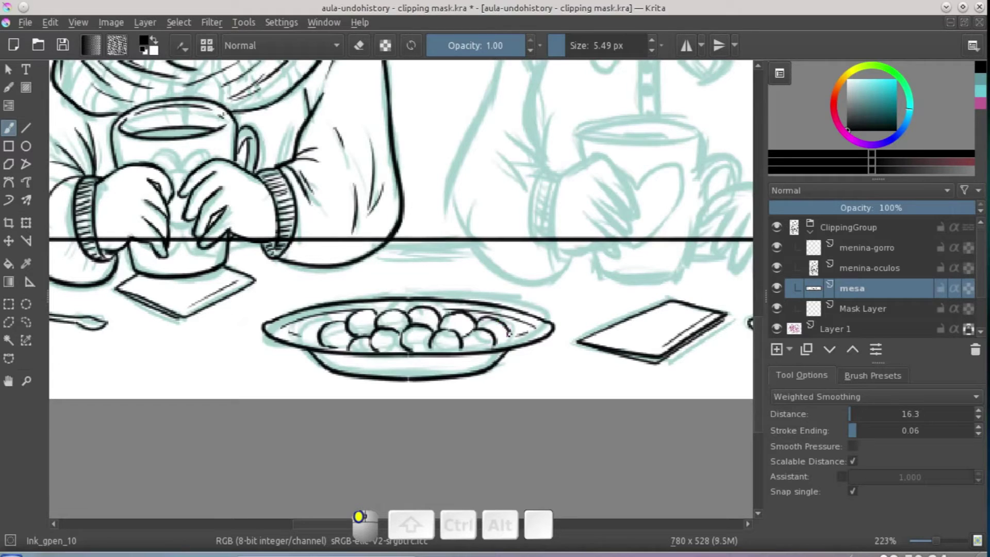
drag(520, 328, 495, 345)
mouse_move(316, 333)
mouse_down()
mouse_move(325, 324)
mouse_move(341, 348)
mouse_up()
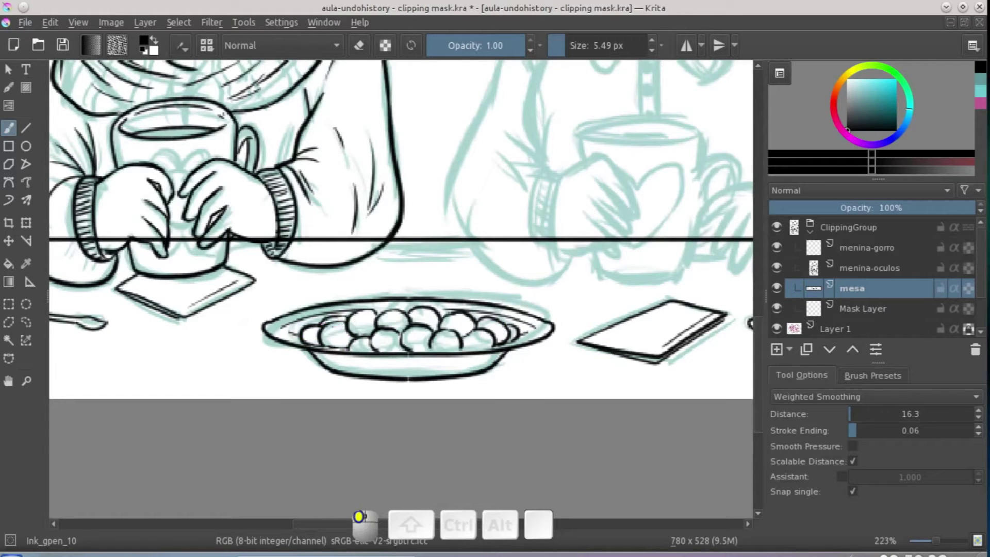
Add small curved detail lines inside the sweets on the plate and save the drawing.
mouse_move(312, 345)
mouse_down()
mouse_move(364, 321)
mouse_move(371, 331)
mouse_move(358, 343)
mouse_move(409, 341)
mouse_up()
mouse_move(433, 344)
mouse_down()
mouse_move(432, 353)
mouse_move(471, 352)
mouse_move(453, 351)
mouse_move(464, 325)
mouse_move(424, 321)
mouse_up()
drag(493, 328, 500, 339)
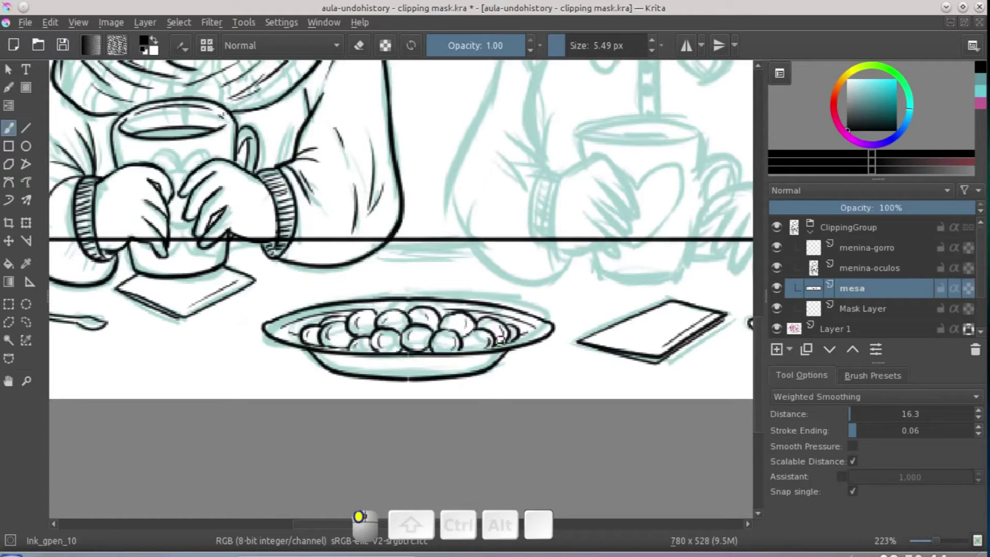
drag(313, 339, 459, 320)
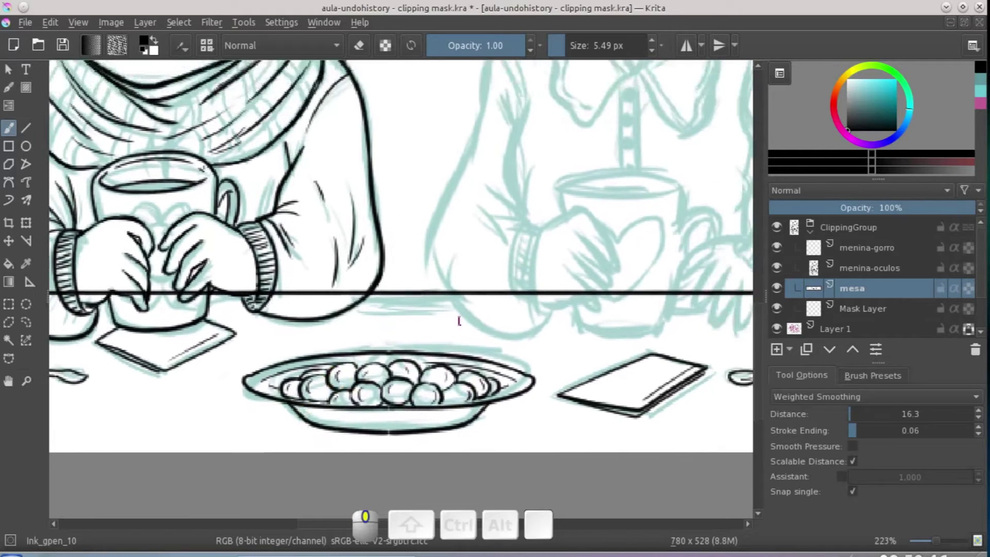
key(ctrl+s)
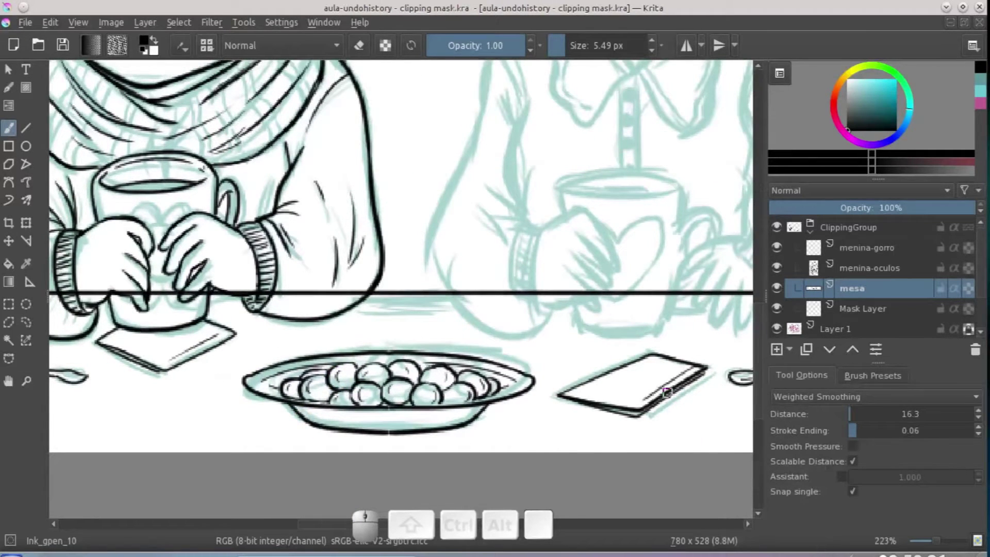
Make menina-gorro the active layer and choose the Dynamic Brush for inking the girl with the hat.
drag(562, 402, 664, 368)
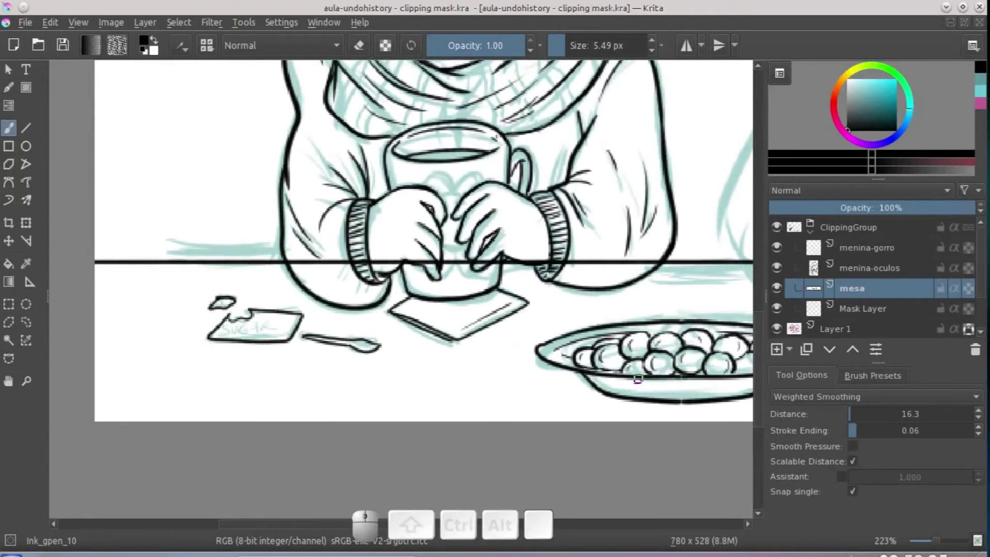
mouse_move(529, 218)
mouse_down()
mouse_move(534, 261)
mouse_move(578, 258)
mouse_move(546, 247)
mouse_move(561, 155)
mouse_move(564, 258)
mouse_move(541, 280)
mouse_move(553, 273)
mouse_move(546, 294)
mouse_up()
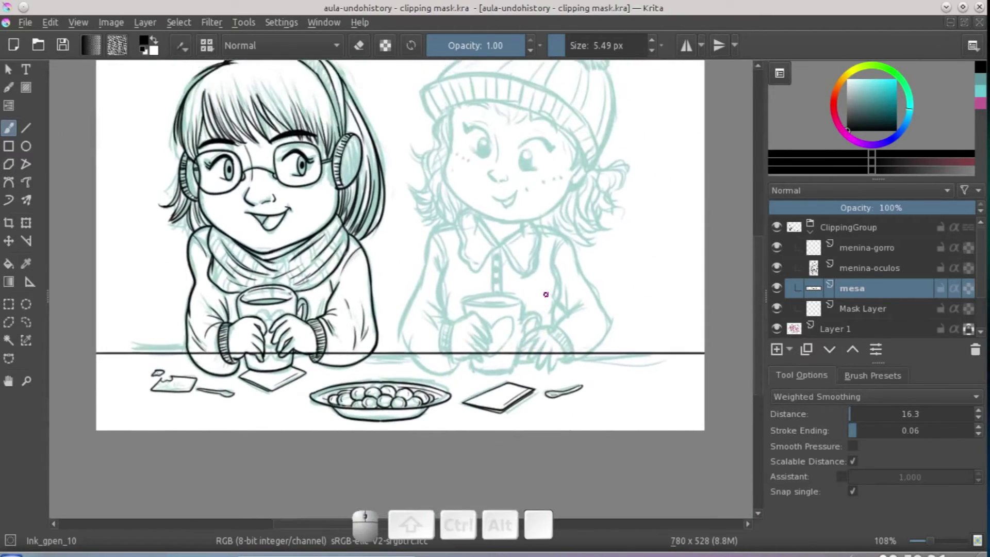
mouse_move(539, 261)
mouse_down()
mouse_move(550, 247)
mouse_move(552, 281)
mouse_move(565, 242)
mouse_move(548, 246)
mouse_up()
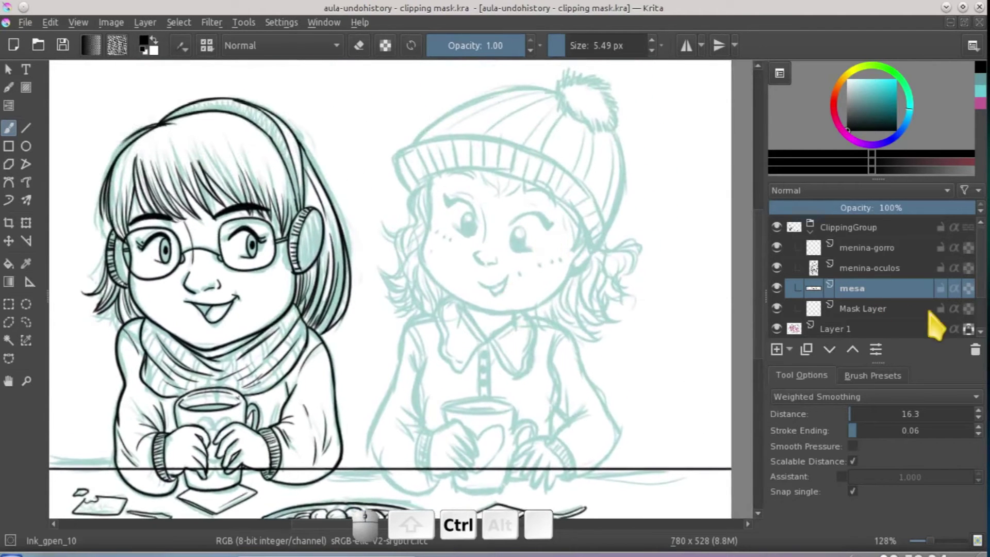
click(877, 250)
drag(420, 236, 466, 222)
click(8, 200)
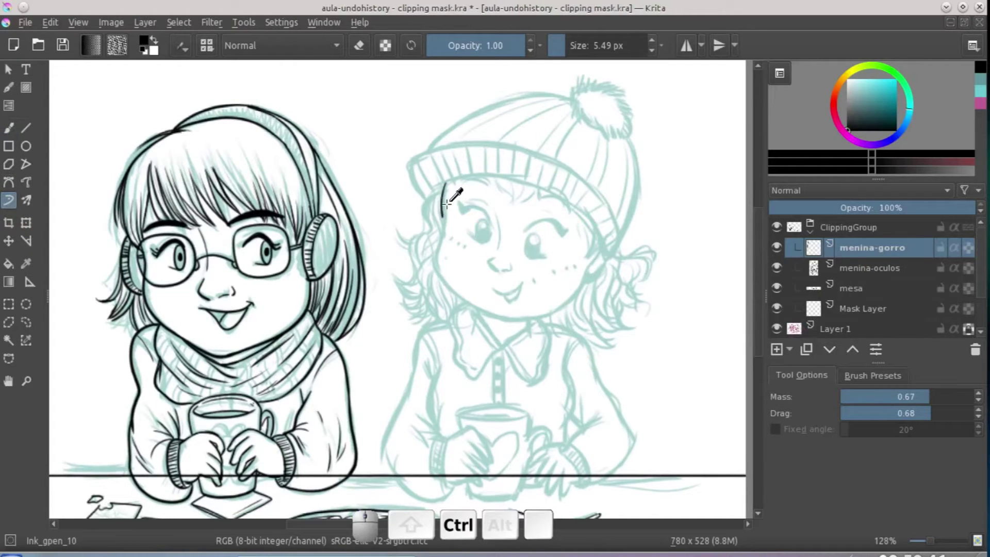
Ink the hat girl's face outline from temple to temple around the chin, redoing strokes that miss the sketch.
key(ctrl+z)
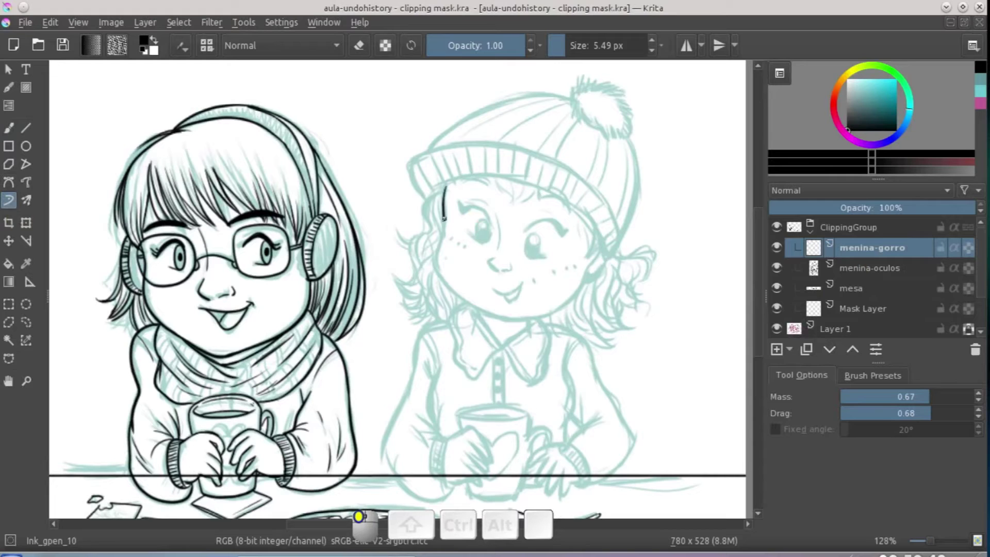
drag(453, 289, 466, 302)
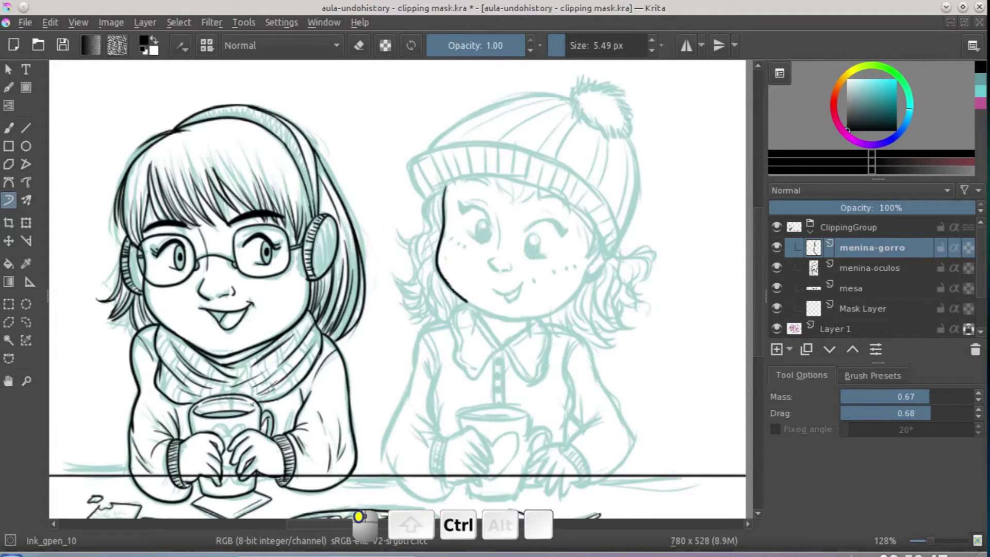
key(ctrl+z)
mouse_move(470, 302)
mouse_down()
mouse_move(521, 318)
mouse_move(567, 306)
mouse_up()
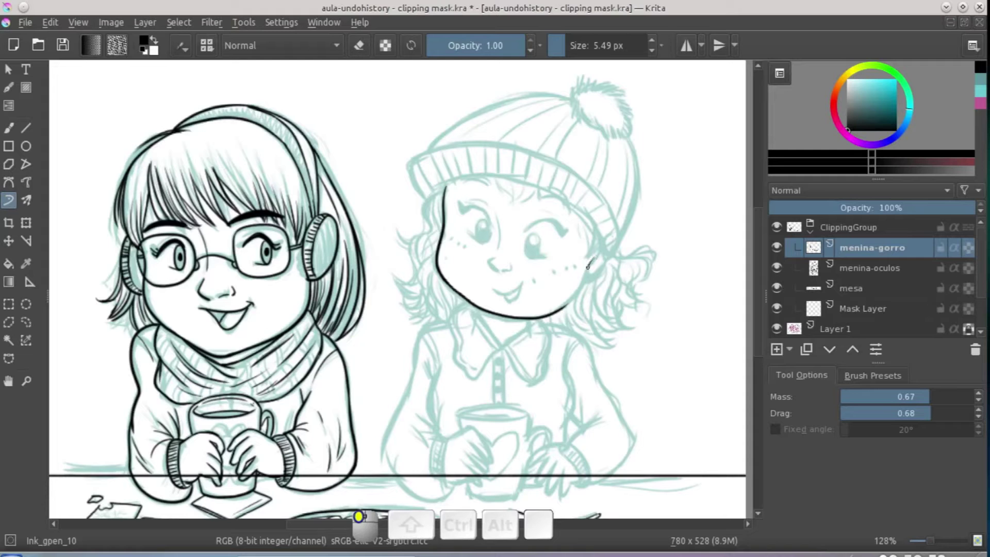
key(ctrl+z)
mouse_move(586, 271)
mouse_down()
mouse_move(562, 309)
mouse_move(530, 303)
mouse_move(533, 293)
mouse_up()
Flip the canvas view horizontally back and forth to check the shape of the hat girl's face.
key(m)
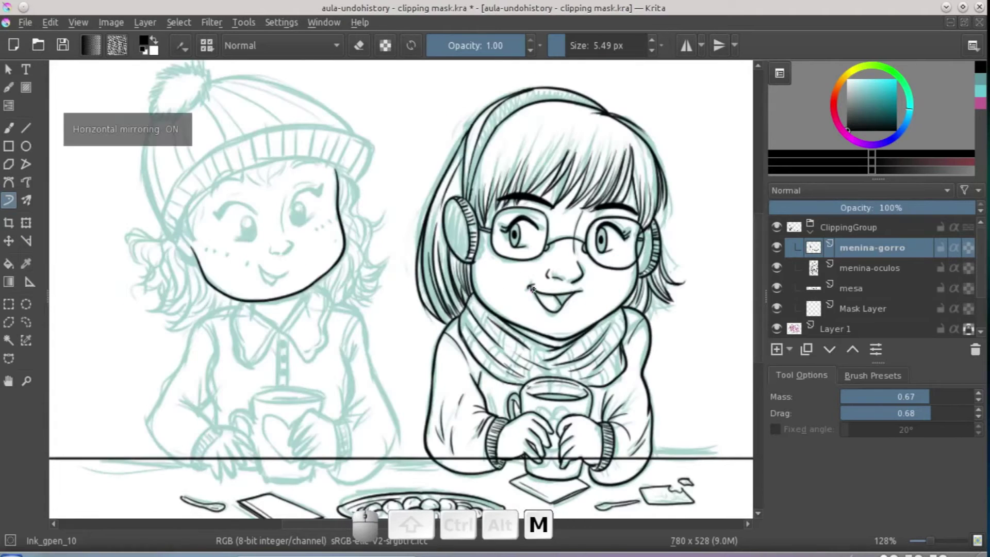
key(m)
key(m)
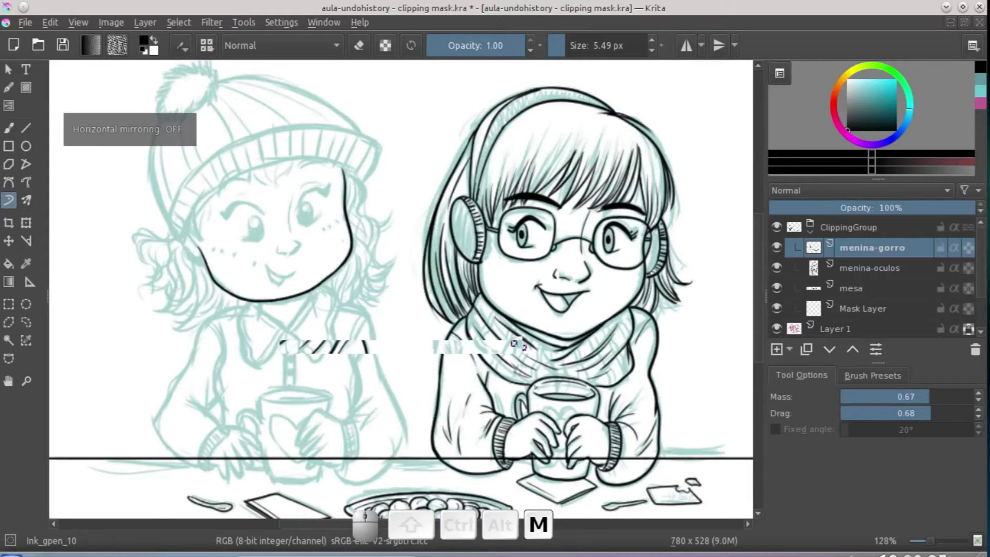
key(m)
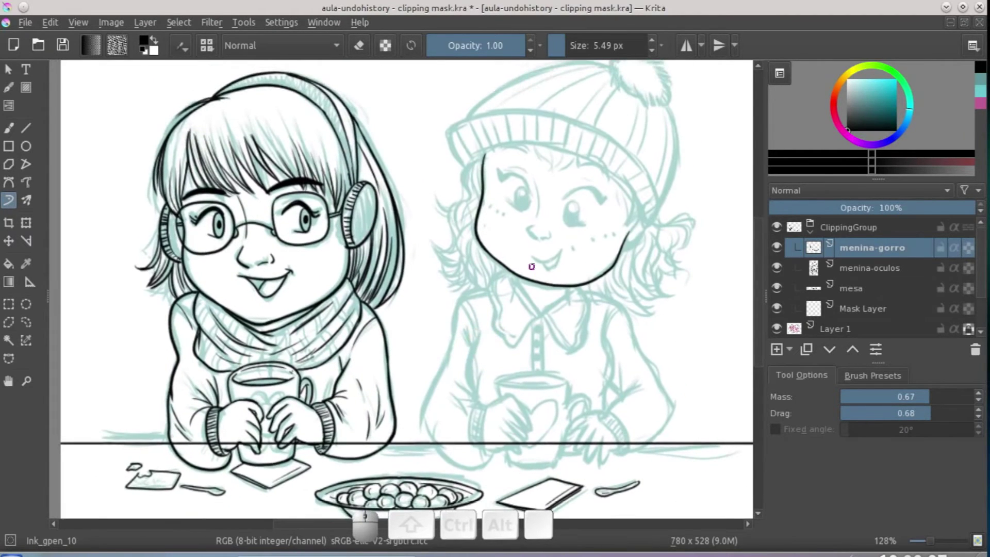
key(m)
key(m)
drag(493, 276, 466, 299)
key(m)
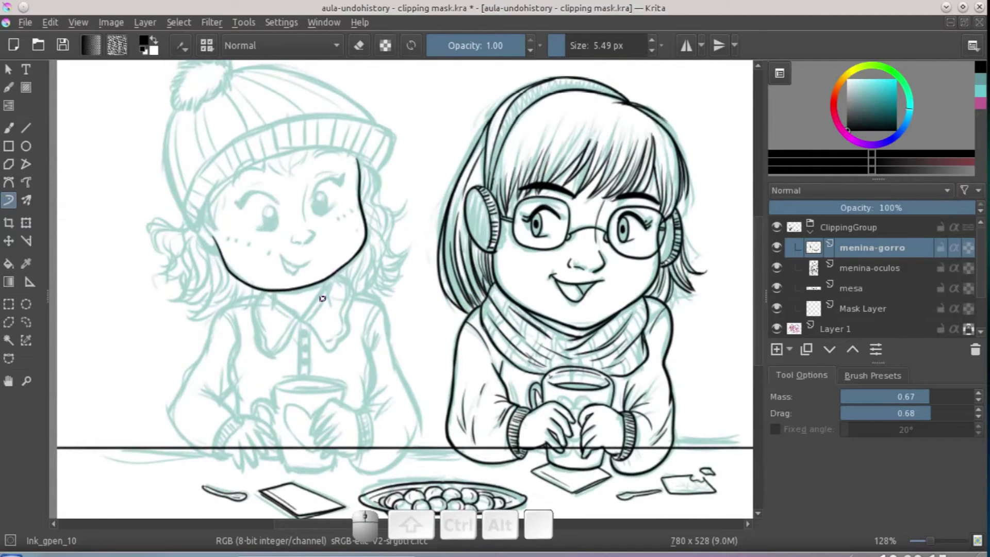
key(m)
Ink the upper edge and both ends of the hat's folded brim.
drag(306, 307, 417, 327)
mouse_move(371, 144)
mouse_down()
mouse_move(353, 158)
mouse_move(368, 202)
mouse_up()
drag(352, 153, 454, 136)
key(ctrl+z)
mouse_move(392, 139)
mouse_down()
mouse_move(477, 134)
mouse_move(581, 172)
mouse_move(638, 242)
mouse_move(642, 267)
mouse_move(622, 287)
mouse_up()
drag(450, 235, 485, 229)
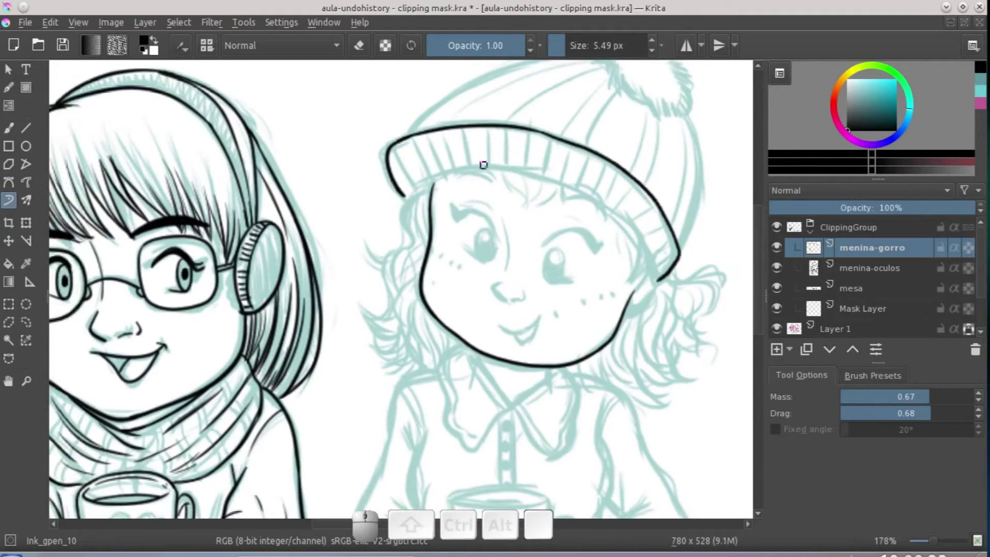
Ink the wavy locks falling from the brim beside the hat girl's cheek, on the side facing the glasses girl.
mouse_move(401, 192)
mouse_down()
mouse_move(428, 185)
mouse_move(402, 216)
mouse_move(417, 243)
mouse_up()
key(ctrl+z)
mouse_move(403, 194)
mouse_down()
mouse_move(395, 219)
mouse_move(416, 240)
mouse_move(381, 260)
mouse_move(392, 297)
mouse_move(379, 310)
mouse_move(372, 302)
mouse_move(380, 310)
mouse_move(367, 310)
mouse_move(369, 326)
mouse_move(384, 336)
mouse_move(398, 306)
mouse_up()
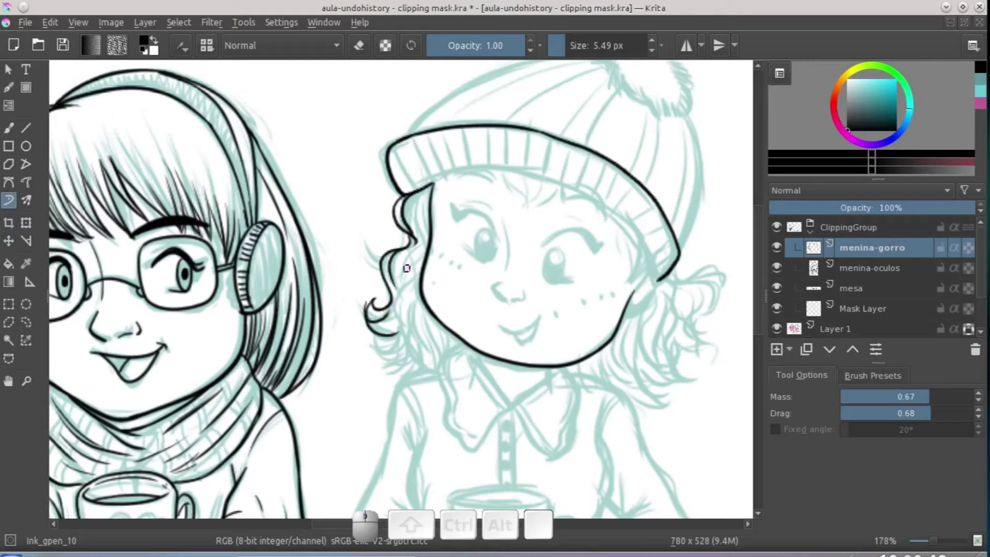
mouse_move(428, 187)
mouse_down()
mouse_move(424, 229)
mouse_move(428, 186)
mouse_move(425, 238)
mouse_move(406, 255)
mouse_move(422, 285)
mouse_move(427, 244)
mouse_move(406, 266)
mouse_move(407, 303)
mouse_move(422, 259)
mouse_up()
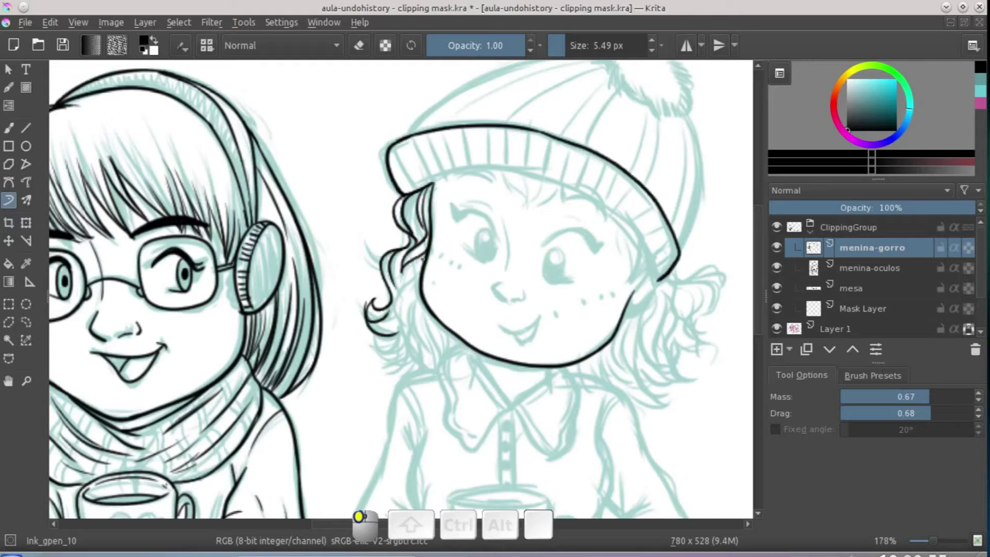
drag(405, 292, 398, 332)
drag(424, 263, 423, 265)
drag(413, 299, 397, 334)
drag(423, 259, 421, 261)
drag(397, 308, 407, 339)
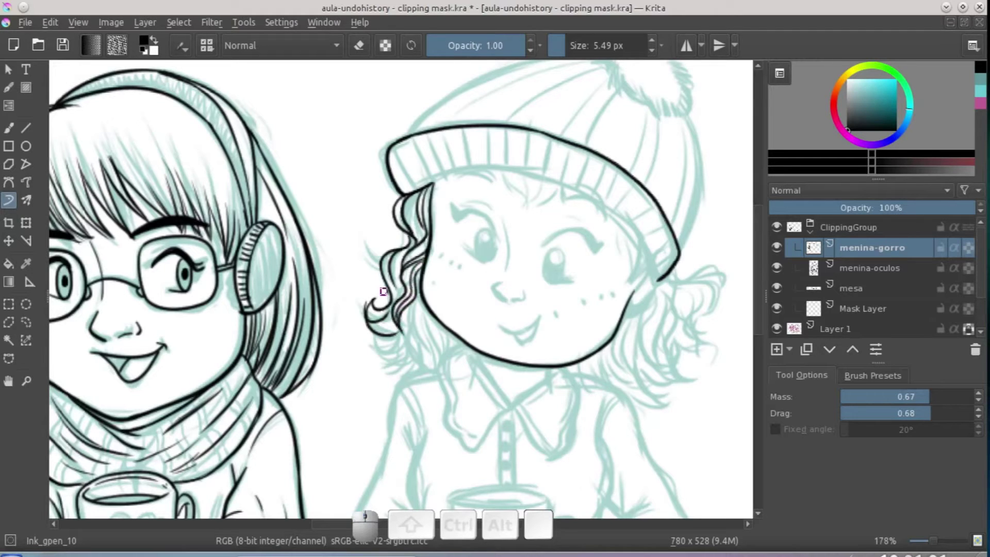
drag(399, 257, 376, 308)
mouse_move(387, 259)
mouse_down()
mouse_move(407, 275)
mouse_move(418, 251)
mouse_up()
Fill in the lower curls of the same lock down to the jaw and undo the last stray strokes.
scroll(407, 275, down, 2)
drag(405, 287, 412, 309)
mouse_move(422, 263)
mouse_down()
mouse_move(410, 297)
mouse_move(428, 304)
mouse_move(421, 267)
mouse_move(369, 295)
mouse_move(401, 284)
mouse_move(401, 296)
mouse_up()
mouse_move(402, 296)
mouse_down()
mouse_move(374, 304)
mouse_move(404, 311)
mouse_move(379, 331)
mouse_move(412, 312)
mouse_move(398, 323)
mouse_move(378, 267)
mouse_move(367, 287)
mouse_move(389, 281)
mouse_move(431, 294)
mouse_move(435, 315)
mouse_move(444, 314)
mouse_up()
mouse_move(455, 296)
mouse_down()
mouse_move(423, 311)
mouse_move(418, 330)
mouse_up()
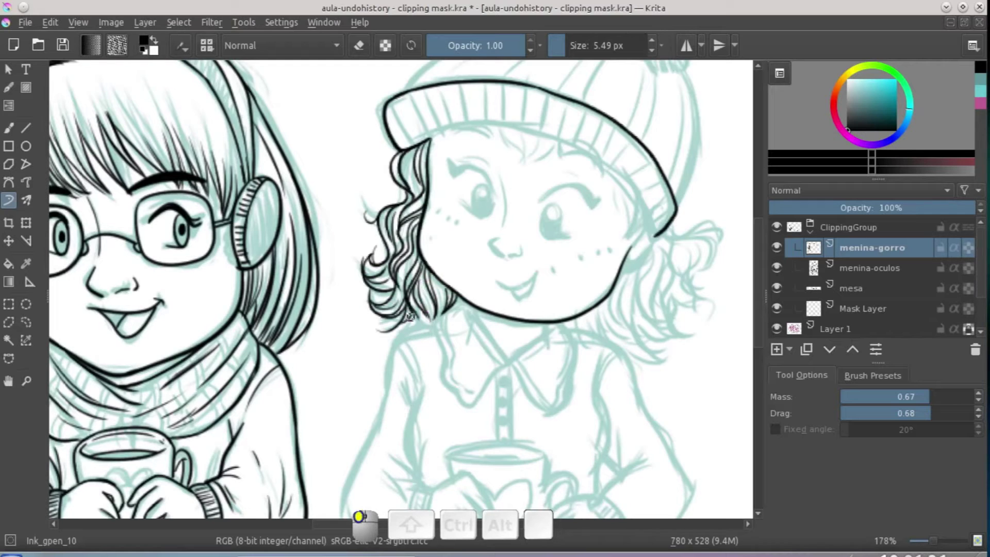
key(ctrl+z)
key(ctrl+z)
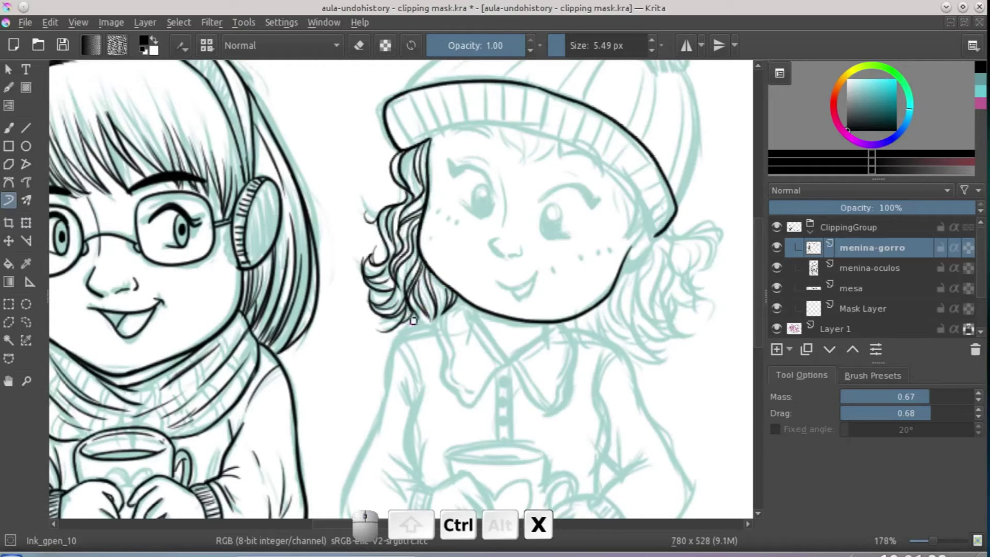
Ink the tied wavy hair on the far side of the hat girl's face, undoing the last bad strand.
mouse_move(441, 282)
mouse_down()
mouse_move(444, 310)
mouse_move(452, 309)
mouse_move(404, 277)
mouse_move(526, 272)
mouse_move(525, 201)
mouse_move(515, 238)
mouse_move(531, 217)
mouse_move(517, 240)
mouse_move(538, 236)
mouse_move(541, 248)
mouse_move(556, 228)
mouse_move(593, 239)
mouse_move(546, 230)
mouse_move(592, 241)
mouse_move(547, 230)
mouse_move(579, 243)
mouse_move(546, 243)
mouse_move(524, 308)
mouse_up()
drag(544, 244, 543, 245)
drag(554, 278, 548, 302)
mouse_move(541, 235)
mouse_down()
mouse_move(522, 297)
mouse_move(536, 255)
mouse_move(531, 313)
mouse_up()
drag(517, 256, 507, 303)
mouse_move(522, 251)
mouse_down()
mouse_move(511, 298)
mouse_move(522, 335)
mouse_up()
mouse_move(542, 240)
mouse_down()
mouse_move(537, 294)
mouse_move(538, 278)
mouse_move(539, 306)
mouse_move(559, 326)
mouse_up()
drag(545, 235, 550, 241)
mouse_move(569, 273)
mouse_down()
mouse_move(571, 249)
mouse_move(552, 289)
mouse_move(545, 281)
mouse_move(561, 300)
mouse_up()
key(ctrl+x)
key(ctrl+z)
Add the remaining curl tips and short strands between the tied hair and the jaw.
mouse_move(551, 319)
mouse_down()
mouse_move(526, 307)
mouse_move(530, 326)
mouse_up()
mouse_move(509, 285)
mouse_down()
mouse_move(506, 315)
mouse_move(507, 279)
mouse_move(506, 309)
mouse_move(516, 328)
mouse_move(516, 308)
mouse_move(515, 333)
mouse_up()
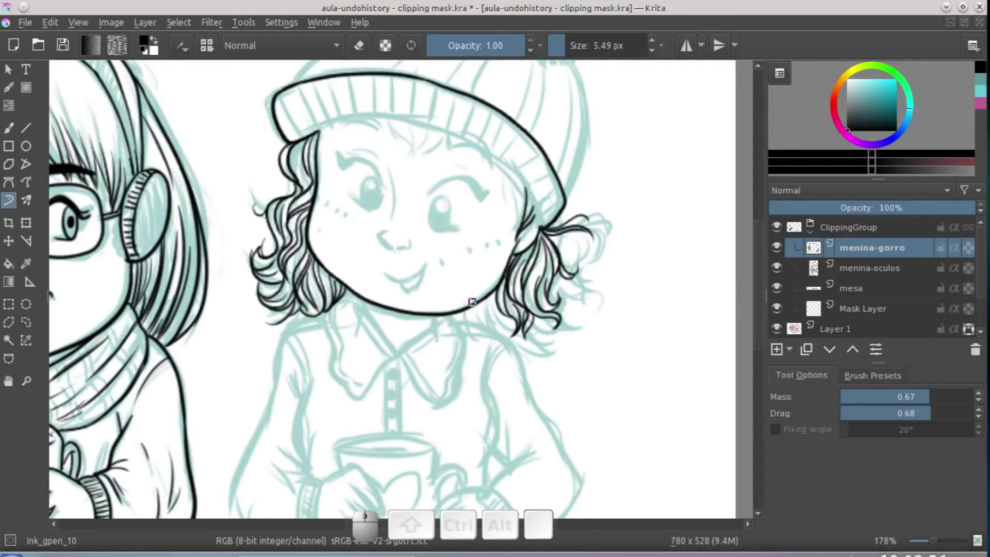
mouse_move(482, 303)
mouse_down()
mouse_move(490, 323)
mouse_move(497, 296)
mouse_move(493, 323)
mouse_move(510, 296)
mouse_move(509, 327)
mouse_move(467, 315)
mouse_move(476, 307)
mouse_move(496, 328)
mouse_up()
mouse_move(490, 327)
mouse_down()
mouse_move(456, 317)
mouse_move(490, 319)
mouse_up()
Ink the lower edge of the hat's brim across the forehead on a rotated canvas and add the ear below it.
scroll(598, 260, up, 2)
drag(598, 259, 478, 150)
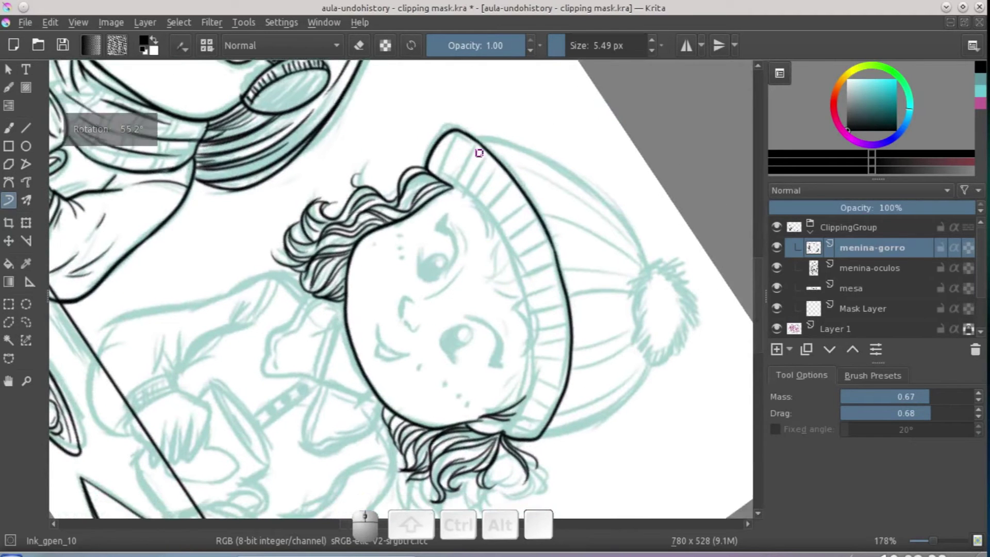
key(ctrl+z)
key(ctrl+z)
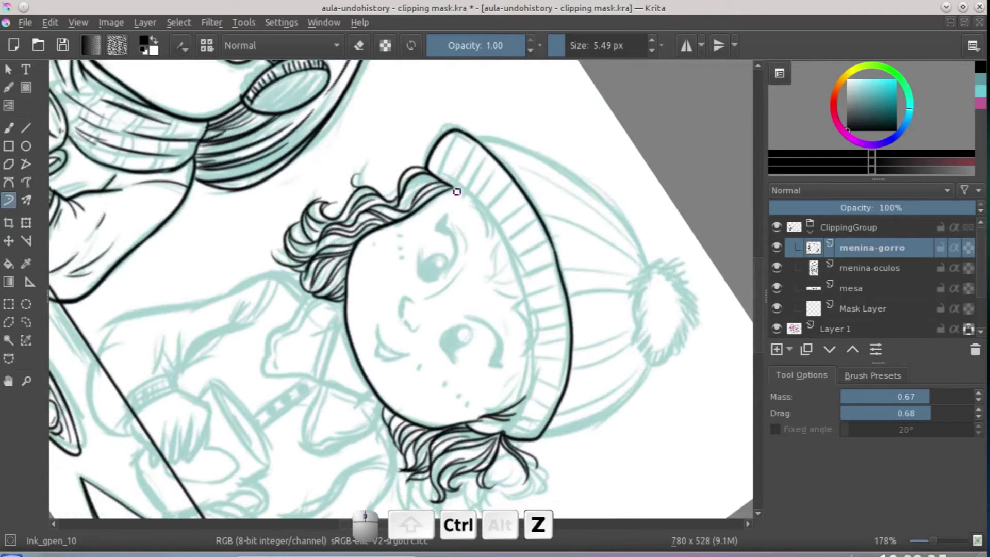
mouse_move(453, 188)
mouse_down()
mouse_move(497, 236)
mouse_move(522, 353)
mouse_up()
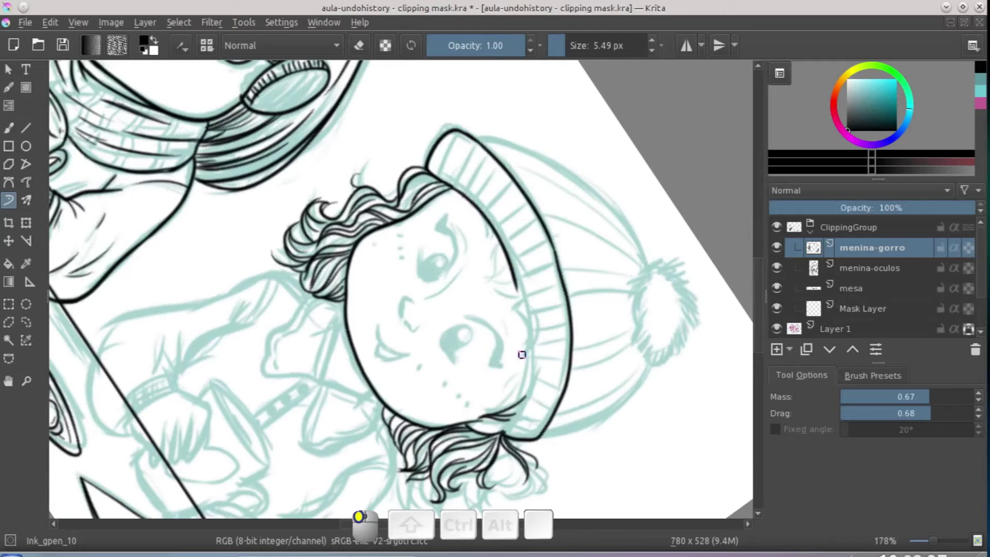
drag(519, 306, 520, 418)
mouse_move(596, 347)
mouse_down()
mouse_move(549, 208)
mouse_move(568, 281)
mouse_up()
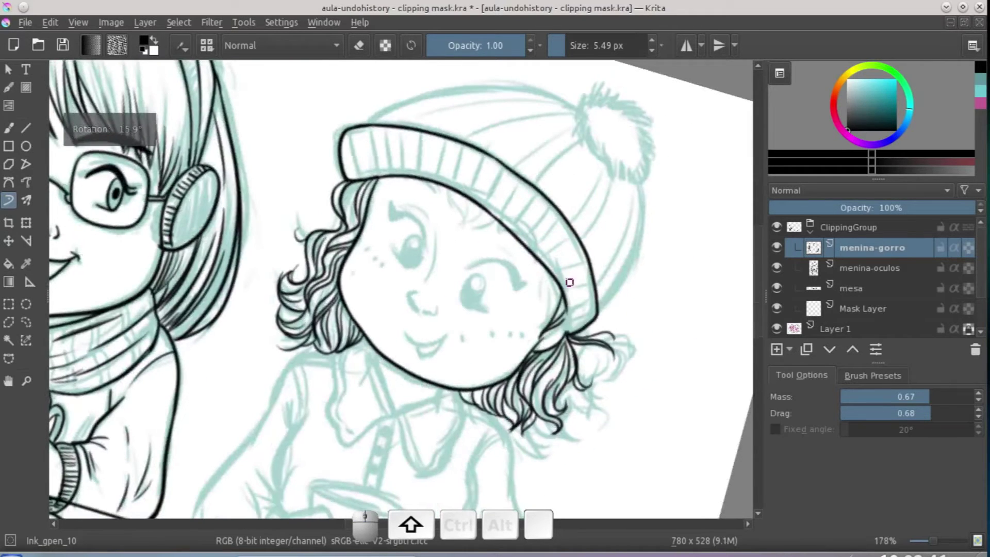
drag(554, 336, 548, 240)
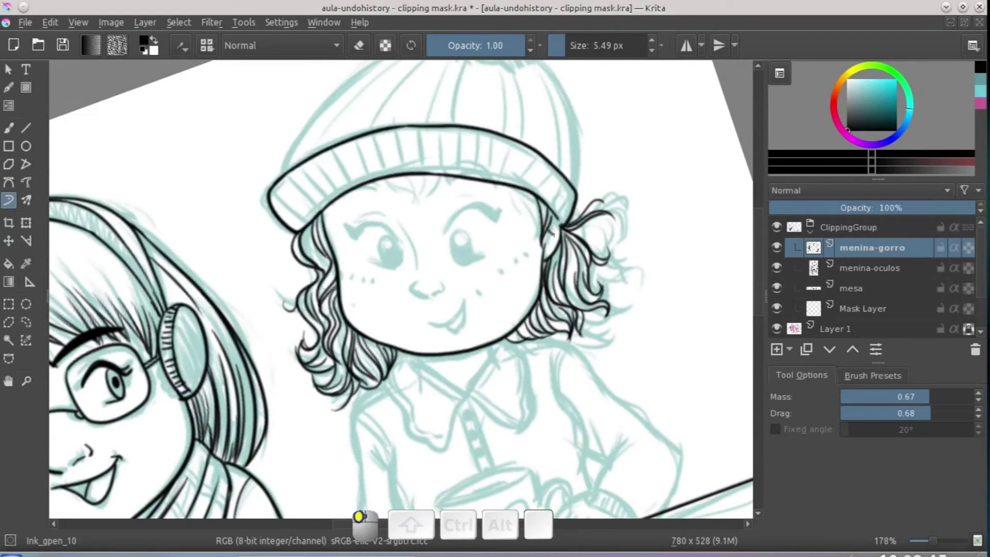
Ink both sides of the hat's dome from the brim up to the pompom.
drag(598, 239, 650, 320)
mouse_move(332, 250)
mouse_down()
mouse_move(347, 212)
mouse_move(407, 154)
mouse_move(489, 123)
mouse_up()
key(ctrl+z)
mouse_move(332, 251)
mouse_down()
mouse_move(372, 188)
mouse_move(438, 139)
mouse_move(519, 110)
mouse_up()
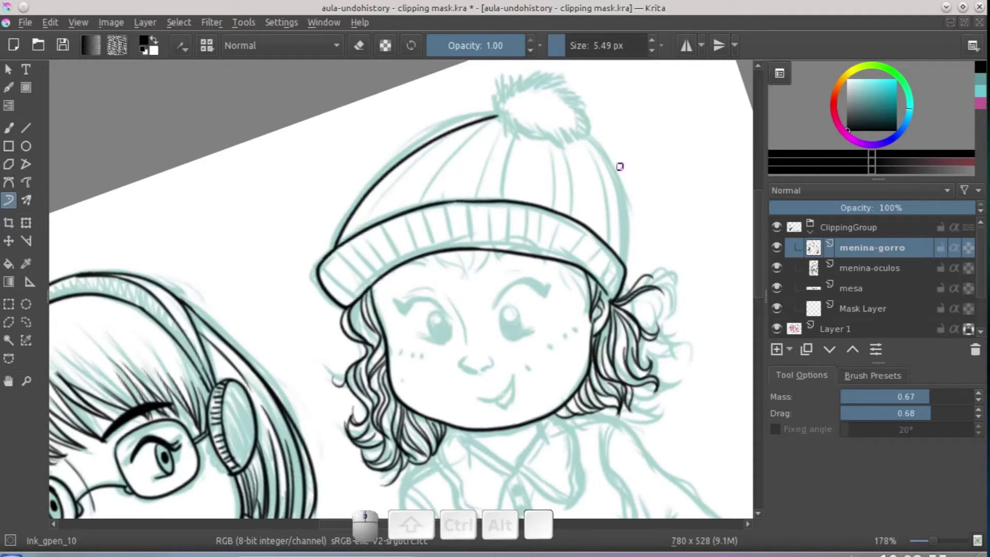
mouse_move(578, 134)
mouse_down()
mouse_move(622, 217)
mouse_move(626, 265)
mouse_up()
Ink the far edge of the hat's dome between pompom and brim, and reset the canvas rotation.
mouse_move(661, 206)
mouse_down()
mouse_move(597, 258)
mouse_move(515, 166)
mouse_move(490, 249)
mouse_move(631, 281)
mouse_up()
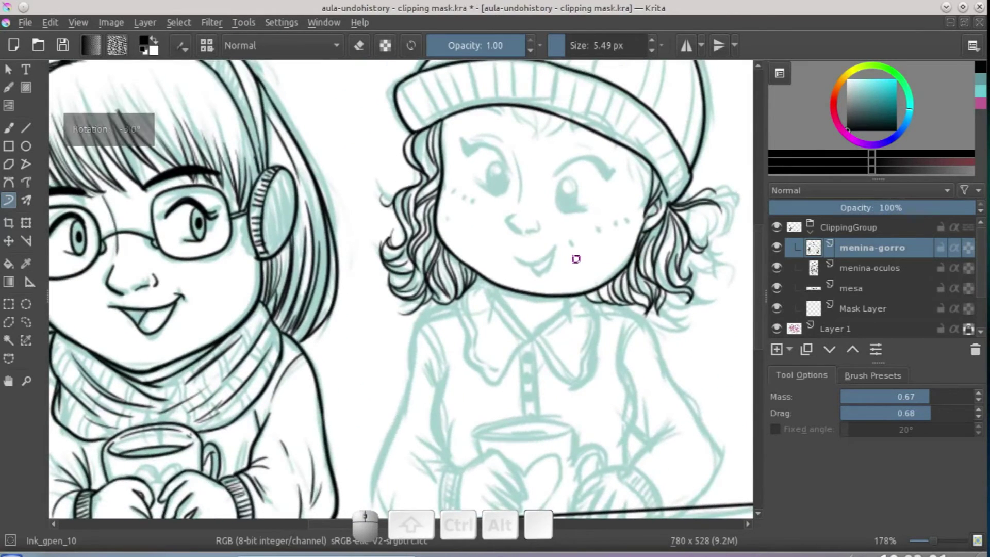
key(5)
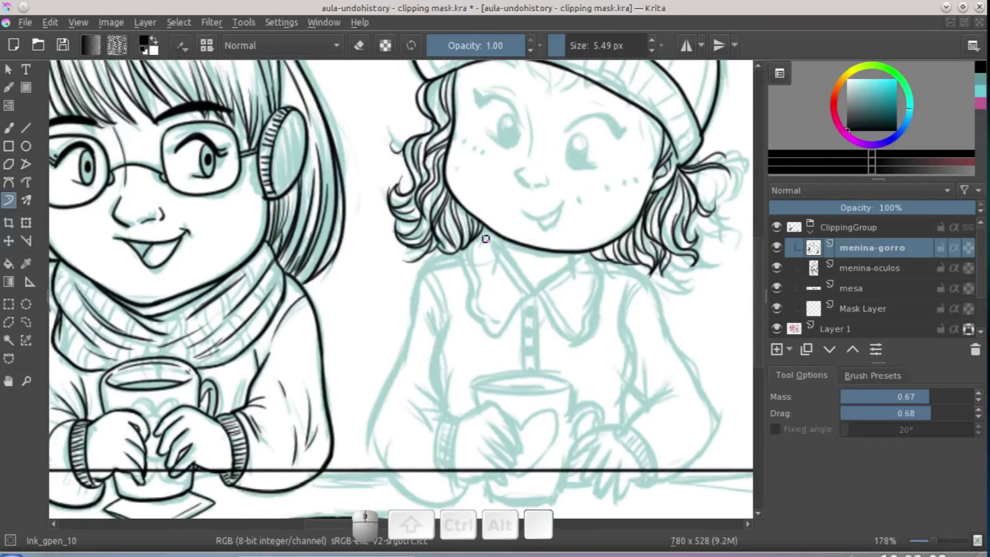
Ink the wavy outlines of both shirt collar flaps below the hat girl's chin.
mouse_move(482, 231)
mouse_down()
mouse_move(480, 327)
mouse_move(503, 326)
mouse_move(532, 290)
mouse_up()
drag(593, 252, 596, 255)
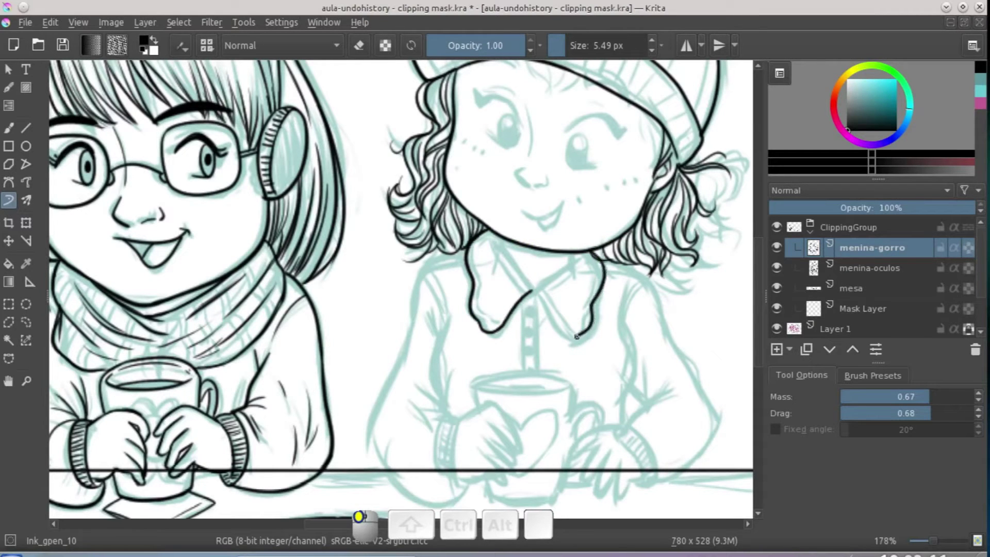
drag(533, 290, 563, 339)
mouse_move(498, 240)
mouse_down()
mouse_move(535, 289)
mouse_move(581, 252)
mouse_move(574, 267)
mouse_move(532, 290)
mouse_move(540, 306)
mouse_up()
Ink the hat girl's sleeve nearest the glasses girl, from shoulder to elbow, with its inner line and folds.
mouse_move(459, 270)
mouse_down()
mouse_move(495, 206)
mouse_move(467, 210)
mouse_move(443, 246)
mouse_move(439, 285)
mouse_move(411, 342)
mouse_move(405, 394)
mouse_move(415, 422)
mouse_up()
mouse_move(416, 422)
mouse_down()
mouse_move(424, 280)
mouse_move(412, 296)
mouse_move(411, 283)
mouse_move(456, 337)
mouse_move(490, 312)
mouse_up()
drag(462, 215, 467, 232)
mouse_move(472, 166)
mouse_down()
mouse_move(466, 215)
mouse_move(479, 252)
mouse_up()
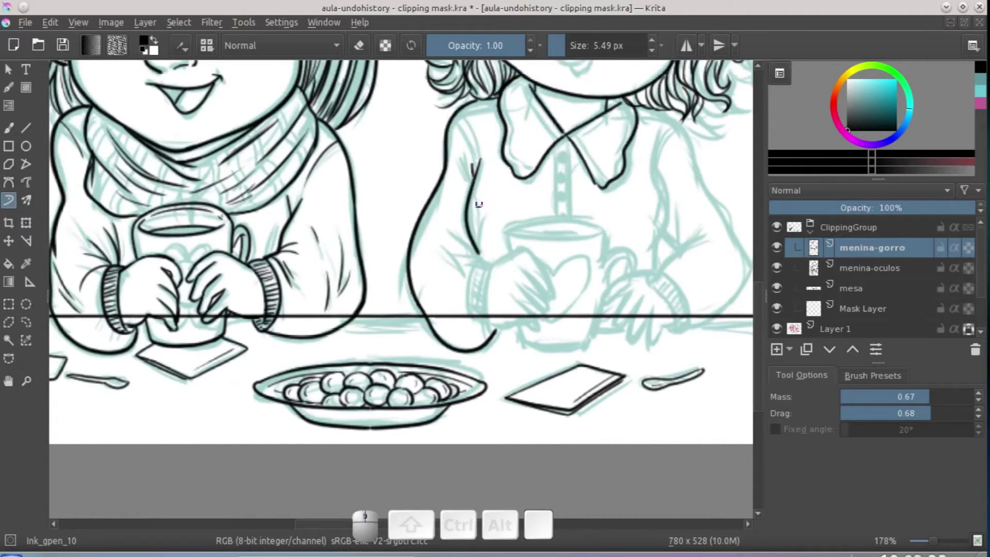
scroll(479, 204, up, 1)
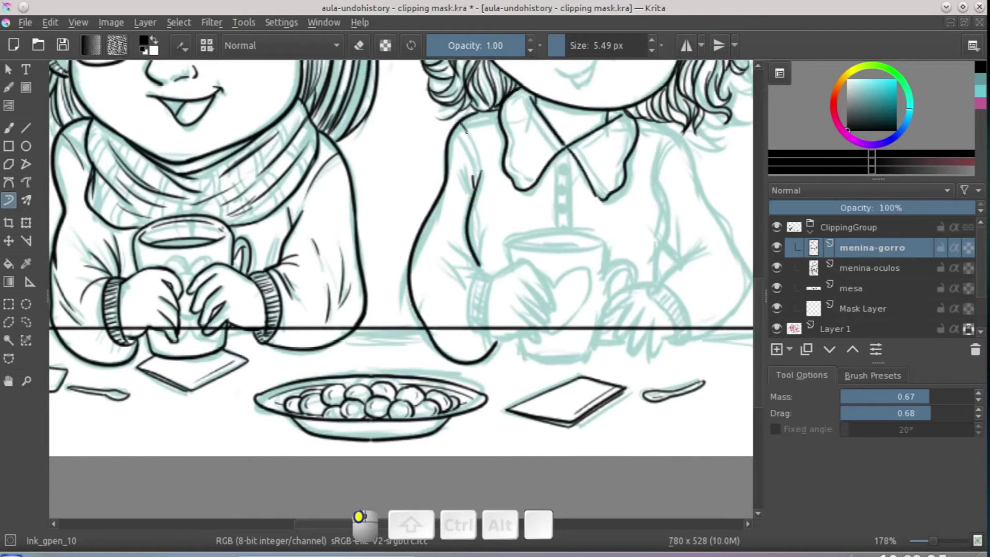
scroll(499, 192, down, 2)
mouse_move(485, 238)
mouse_down()
mouse_move(459, 240)
mouse_move(458, 229)
mouse_move(475, 234)
mouse_move(464, 216)
mouse_move(487, 252)
mouse_up()
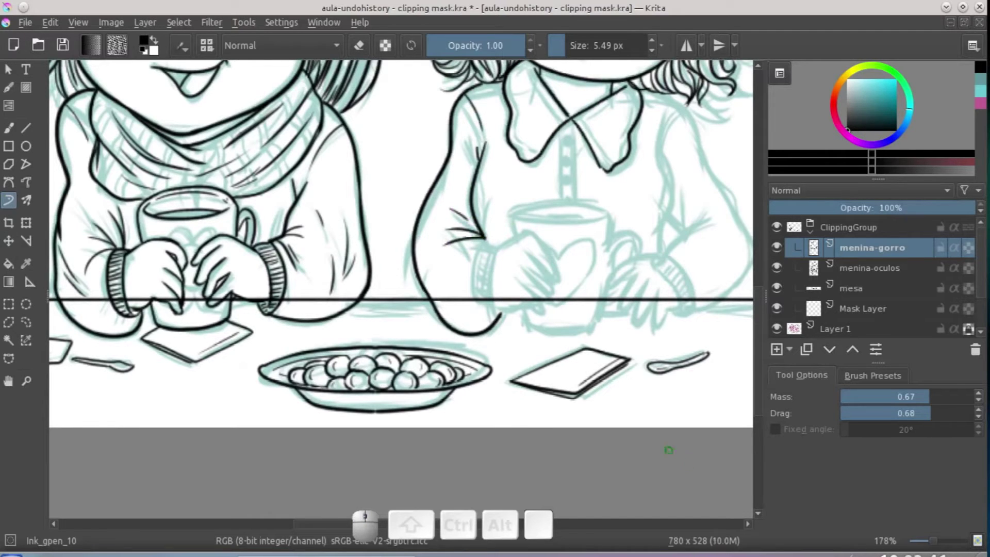
Ink the outer contour of the hat girl's far sleeve down to the table and add its elbow folds.
drag(587, 222, 573, 272)
click(625, 144)
drag(669, 153, 690, 211)
mouse_move(690, 211)
mouse_down()
mouse_move(651, 166)
mouse_move(698, 227)
mouse_move(609, 338)
mouse_move(616, 319)
mouse_up()
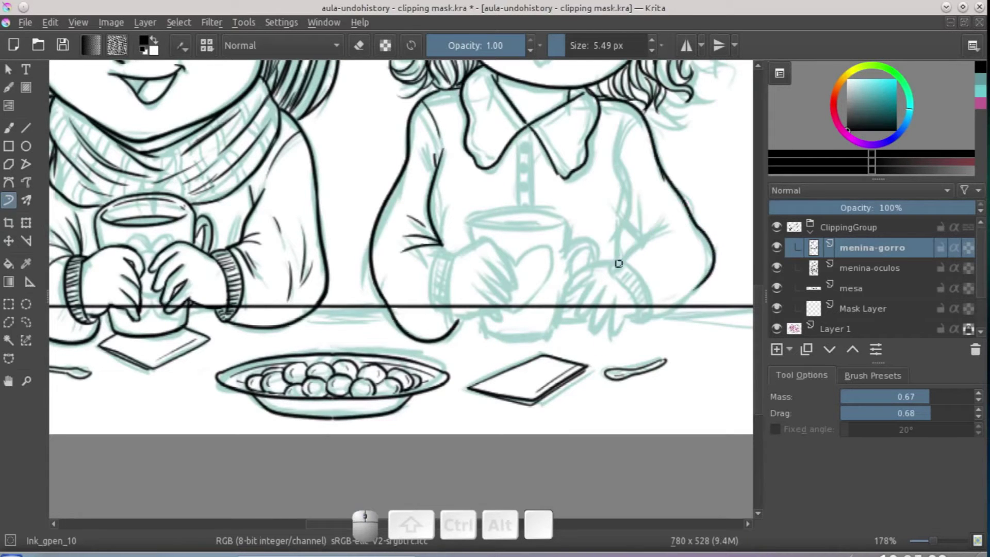
mouse_move(619, 258)
mouse_down()
mouse_move(682, 218)
mouse_move(646, 235)
mouse_up()
mouse_move(645, 235)
mouse_down()
mouse_move(655, 202)
mouse_move(623, 222)
mouse_move(637, 241)
mouse_up()
Ink the cuff bands at both of the hat girl's wrists and close the sleeve ends.
drag(679, 300, 692, 256)
drag(646, 194, 649, 196)
mouse_move(716, 236)
mouse_down()
mouse_move(677, 276)
mouse_move(694, 273)
mouse_up()
mouse_move(627, 213)
mouse_down()
mouse_move(653, 248)
mouse_move(651, 275)
mouse_move(643, 240)
mouse_move(653, 277)
mouse_up()
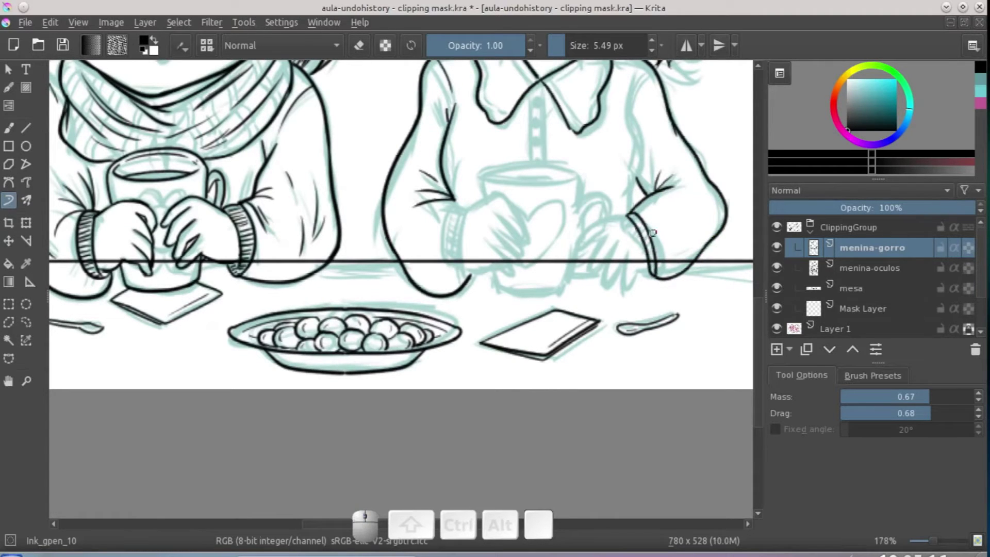
mouse_move(464, 212)
mouse_down()
mouse_move(468, 279)
mouse_move(462, 209)
mouse_move(454, 255)
mouse_move(466, 279)
mouse_move(457, 207)
mouse_up()
drag(472, 274, 467, 279)
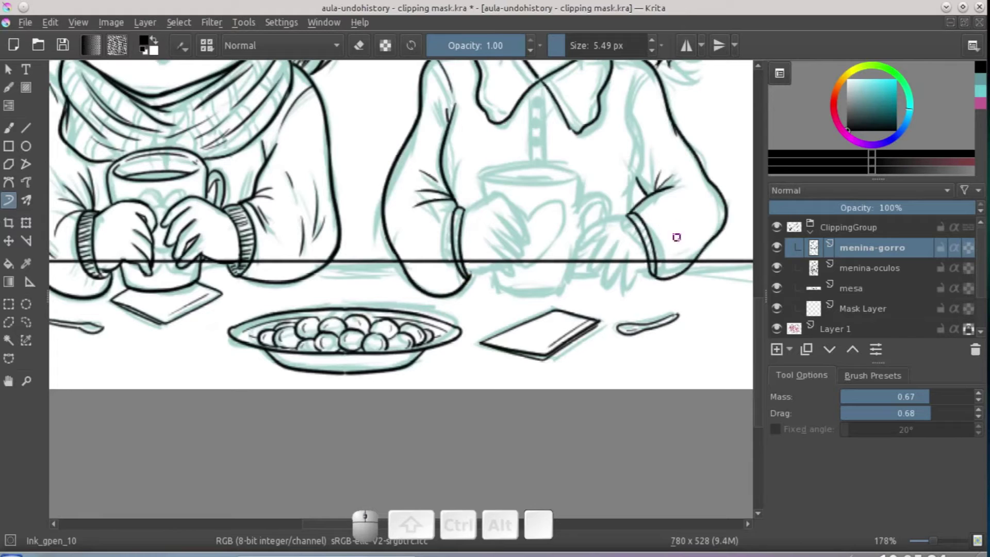
drag(647, 272, 651, 277)
Ink the inner line of the far sleeve from the shoulder down to the elbow fold.
drag(623, 141, 630, 196)
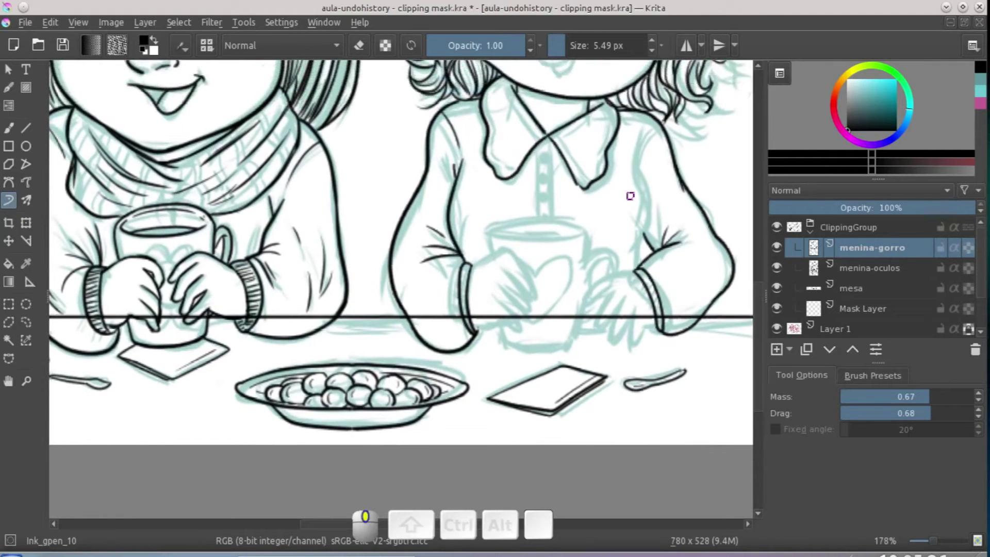
mouse_move(635, 153)
mouse_down()
mouse_move(644, 218)
mouse_move(635, 269)
mouse_up()
drag(652, 118, 640, 148)
Ink the hat girl's hand and fingers holding the mug on the near side, undoing the last stray stroke.
drag(571, 181, 587, 156)
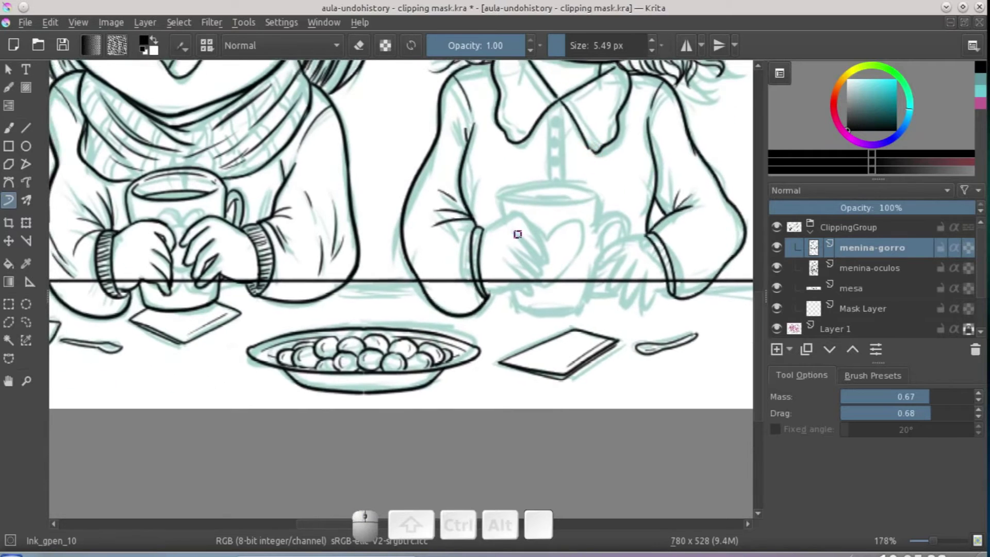
mouse_move(483, 229)
mouse_down()
mouse_move(515, 215)
mouse_move(538, 244)
mouse_move(504, 280)
mouse_move(514, 271)
mouse_move(535, 284)
mouse_up()
drag(518, 244, 528, 275)
mouse_move(520, 233)
mouse_down()
mouse_move(531, 252)
mouse_move(518, 233)
mouse_move(536, 243)
mouse_up()
scroll(567, 232, down, 1)
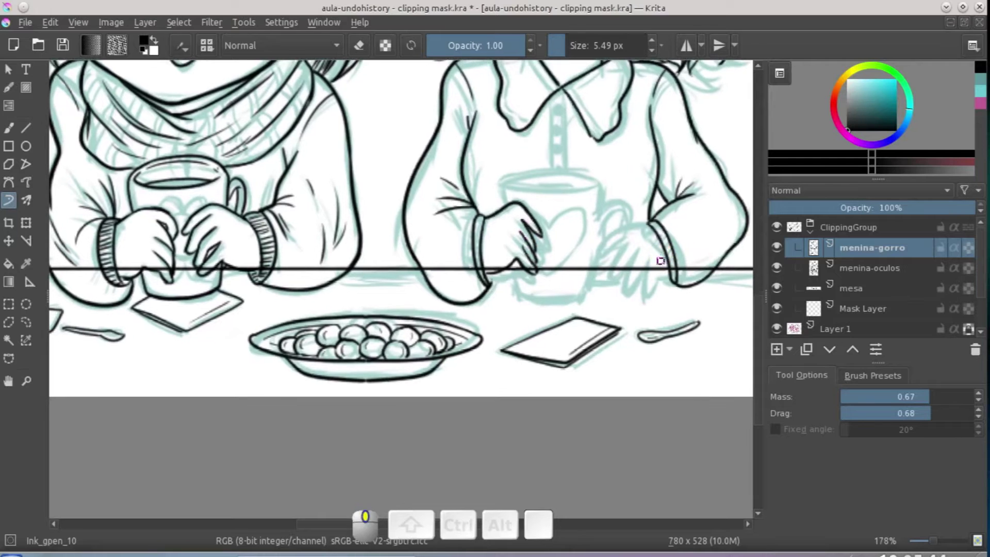
key(ctrl+z)
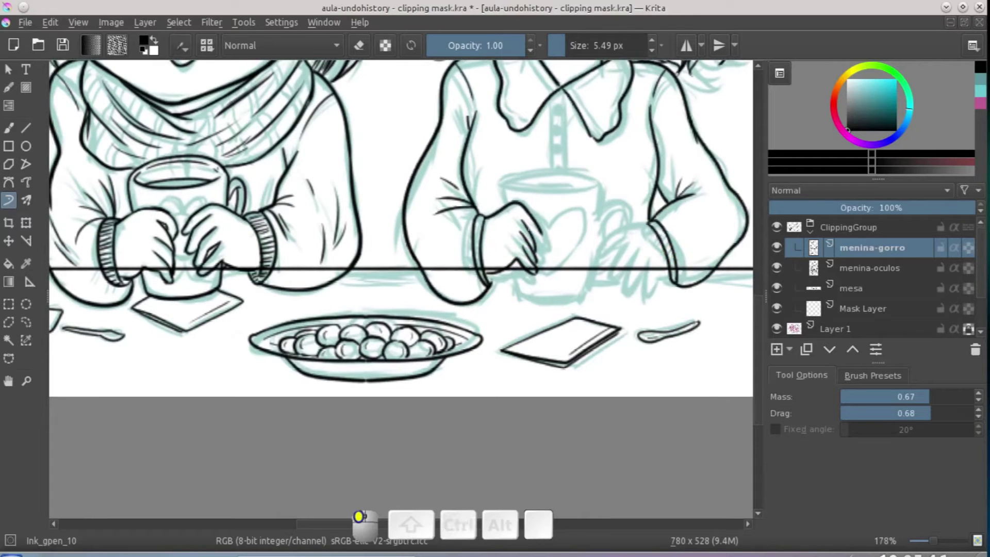
Ink the hat girl's other hand with its spread fingers beside the mug handle.
scroll(635, 227, down, 3)
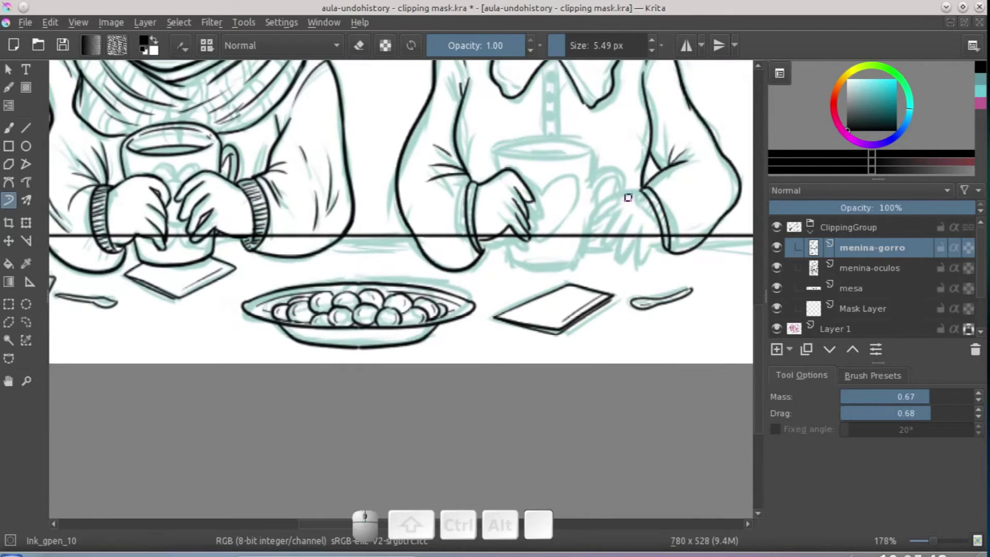
mouse_move(630, 192)
mouse_down()
mouse_move(595, 208)
mouse_move(605, 227)
mouse_move(627, 209)
mouse_move(629, 231)
mouse_move(635, 222)
mouse_up()
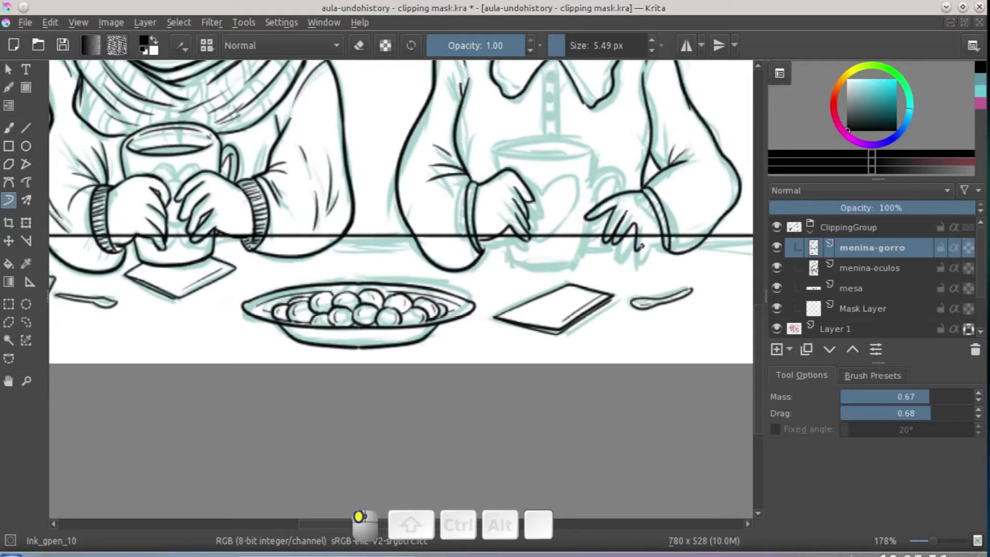
scroll(625, 279, up, 1)
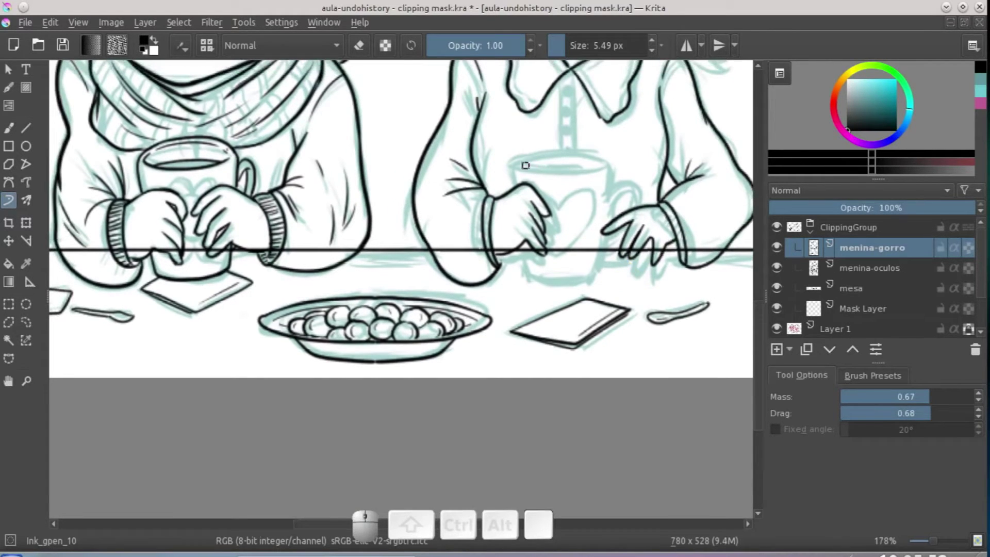
Ink the hat girl's mug with its rim, sides, base and handle, undoing the last bad stroke.
drag(511, 167, 586, 171)
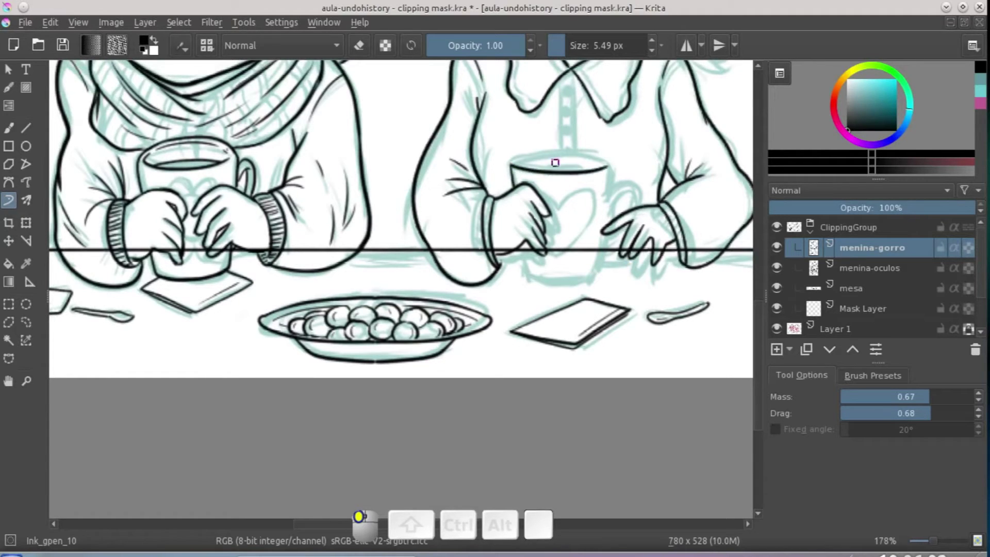
mouse_move(511, 165)
mouse_down()
mouse_move(597, 157)
mouse_move(607, 161)
mouse_move(609, 189)
mouse_move(632, 182)
mouse_move(638, 219)
mouse_up()
mouse_move(525, 243)
mouse_down()
mouse_move(570, 279)
mouse_move(598, 274)
mouse_move(609, 253)
mouse_move(605, 261)
mouse_up()
mouse_move(627, 226)
mouse_down()
mouse_move(606, 251)
mouse_move(612, 236)
mouse_up()
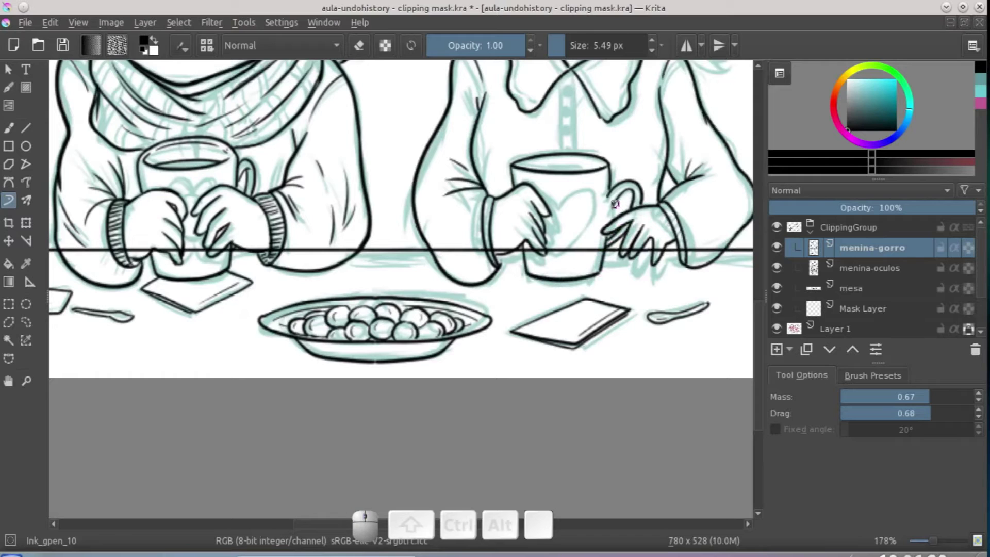
key(ctrl+z)
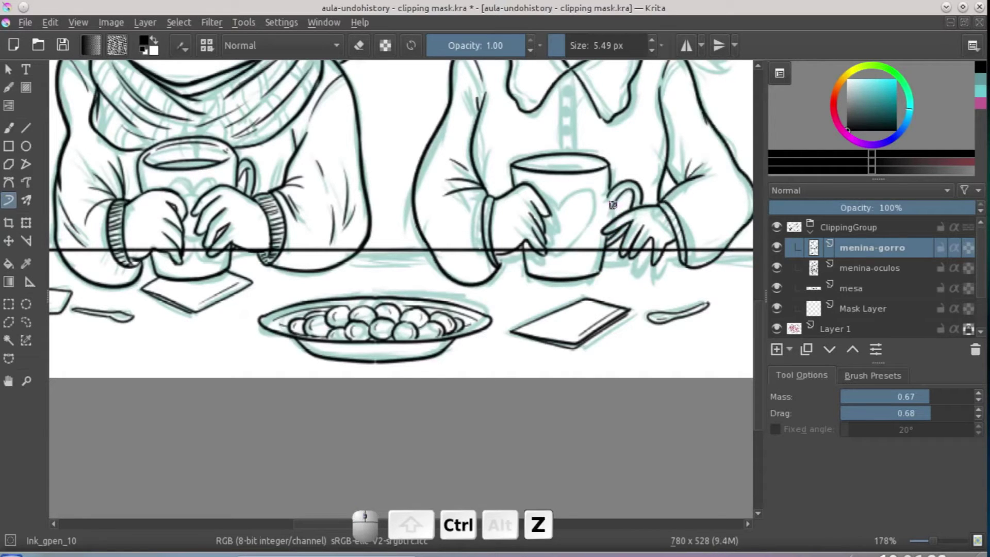
scroll(596, 260, up, 5)
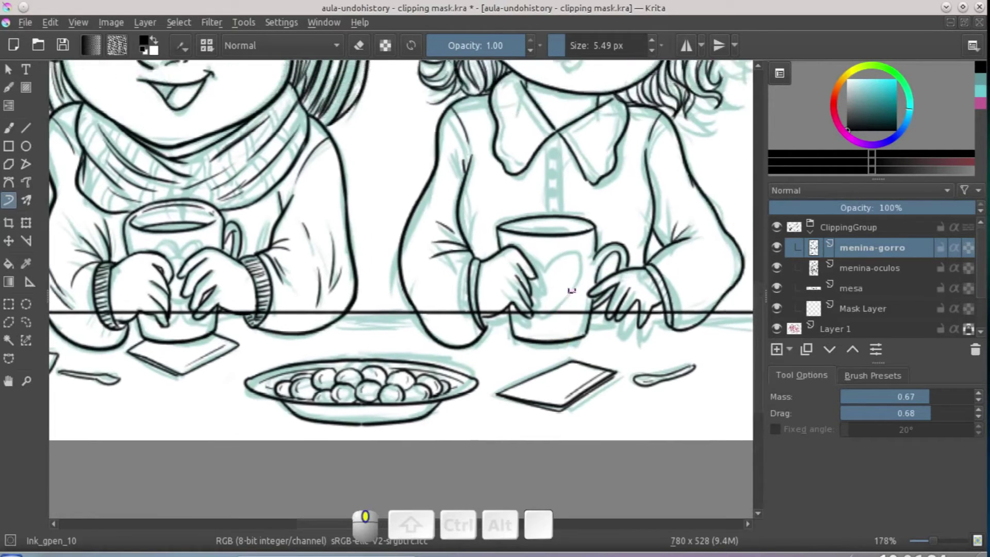
Switch to the Freehand Brush at 4.59 px and add inner edge lines to both collar flaps, undoing bad strokes.
mouse_move(550, 218)
mouse_down()
mouse_move(549, 182)
mouse_move(585, 220)
mouse_up()
key(ctrl+z)
key(b)
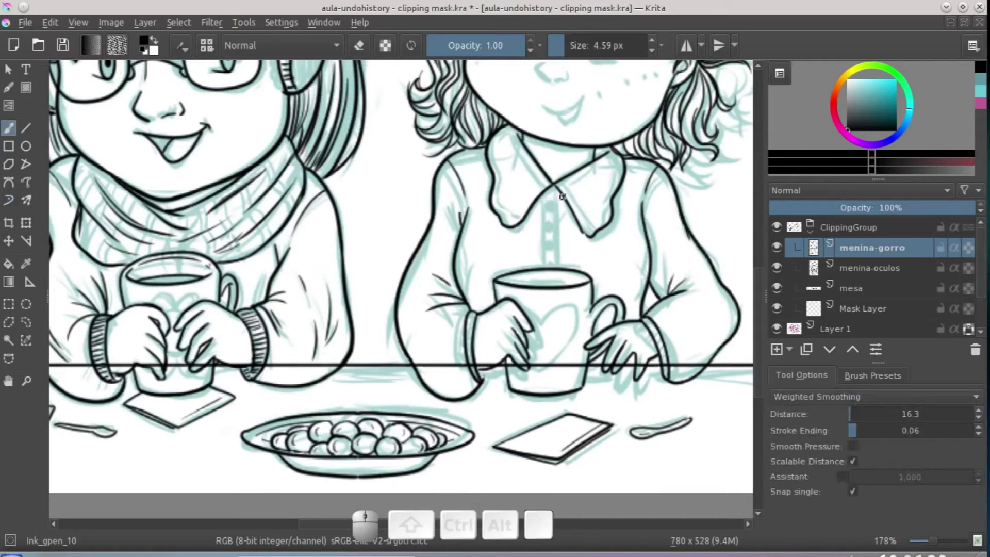
drag(563, 182, 565, 185)
drag(582, 221, 586, 230)
key(ctrl+z)
mouse_move(557, 178)
mouse_down()
mouse_move(592, 229)
mouse_move(617, 158)
mouse_move(604, 192)
mouse_up()
mouse_move(499, 138)
mouse_down()
mouse_move(514, 219)
mouse_move(518, 211)
mouse_up()
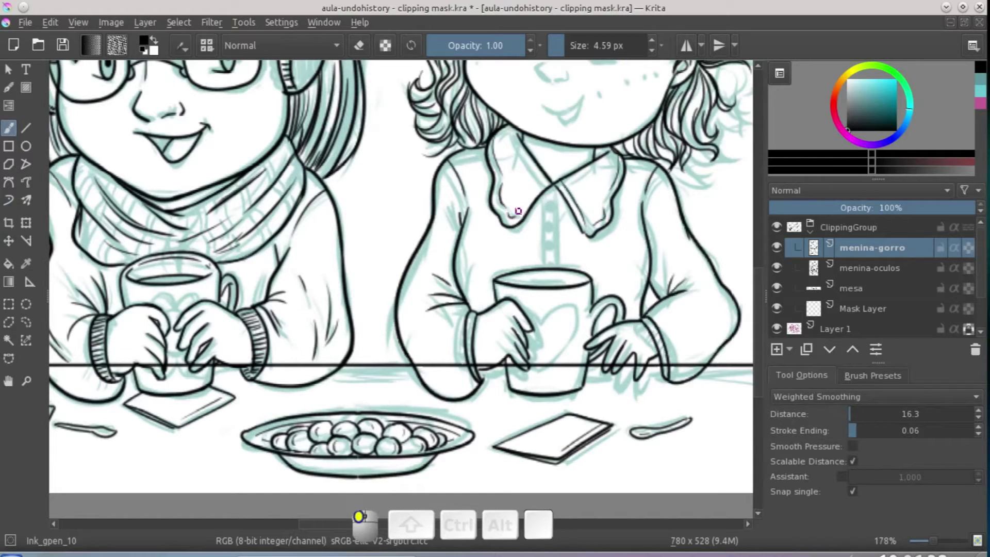
mouse_move(516, 133)
mouse_down()
mouse_move(544, 180)
mouse_move(608, 150)
mouse_up()
Ink the shirt's button placket between collar and mug and add its three round buttons.
mouse_move(545, 178)
mouse_down()
mouse_move(526, 207)
mouse_move(545, 190)
mouse_move(532, 189)
mouse_move(531, 235)
mouse_up()
drag(531, 200, 531, 236)
mouse_move(549, 171)
mouse_down()
mouse_move(548, 233)
mouse_move(532, 225)
mouse_move(541, 227)
mouse_up()
drag(540, 174, 539, 177)
click(538, 200)
drag(539, 223, 540, 223)
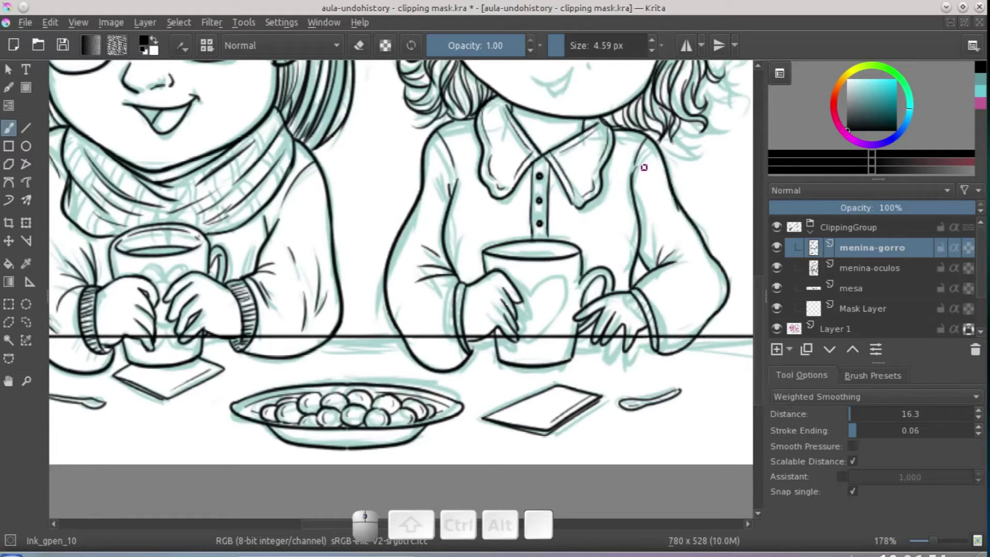
Add ribbing lines to both of the hat girl's cuffs and small knuckle marks on the hand holding the mug.
click(448, 180)
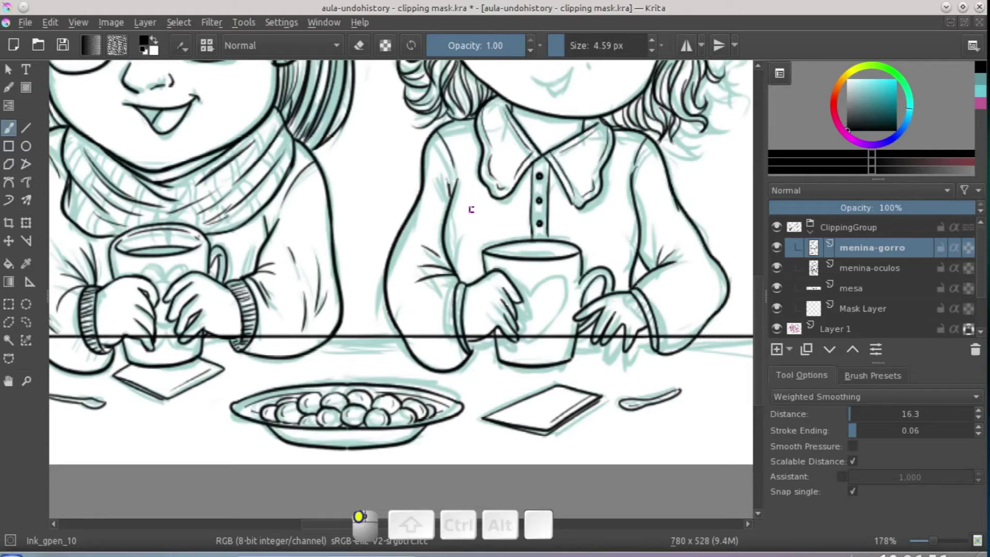
drag(556, 265, 570, 222)
drag(476, 255, 471, 245)
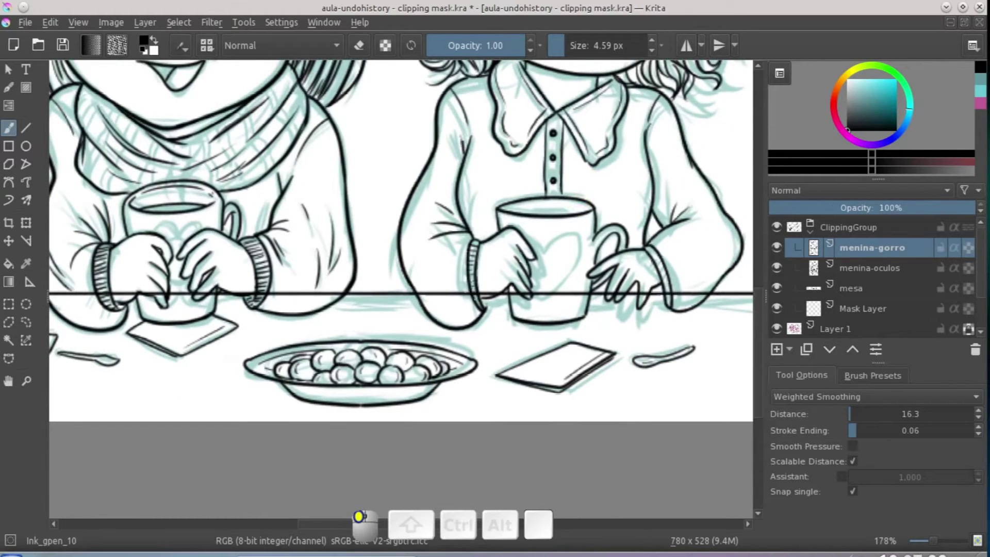
drag(651, 253, 650, 253)
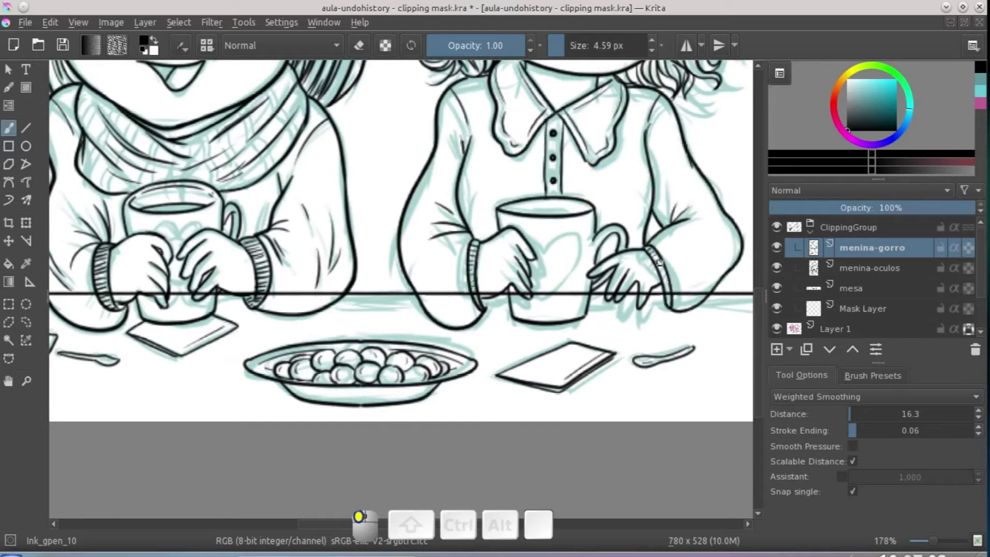
drag(659, 287, 666, 291)
mouse_move(484, 311)
mouse_down()
mouse_move(485, 298)
mouse_move(488, 312)
mouse_up()
drag(514, 264, 510, 263)
mouse_move(515, 256)
mouse_down()
mouse_move(514, 245)
mouse_move(514, 266)
mouse_up()
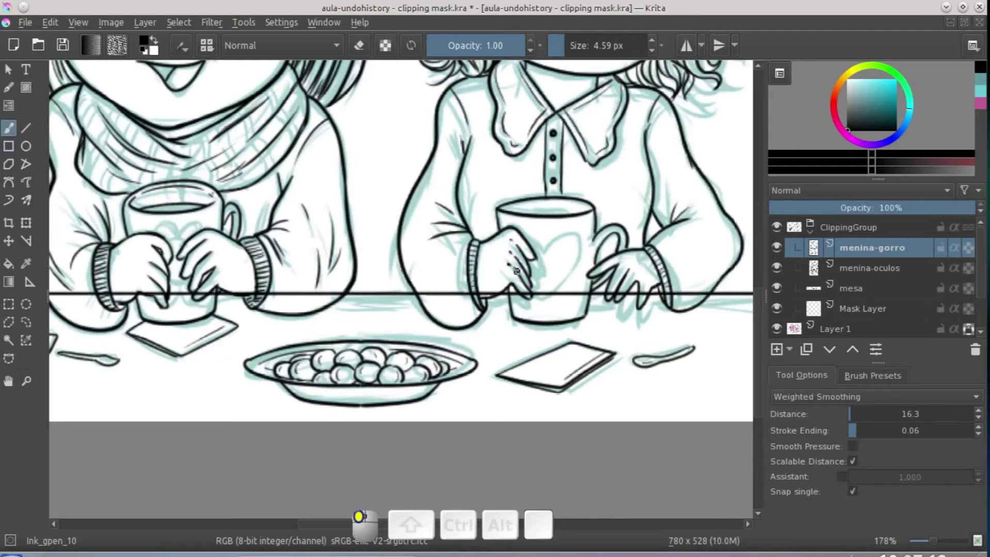
Ink the upper lids and irises of both of the hat girl's eyes with the Dynamic Brush.
scroll(621, 270, down, 1)
scroll(621, 270, up, 1)
scroll(652, 280, down, 2)
scroll(652, 280, up, 6)
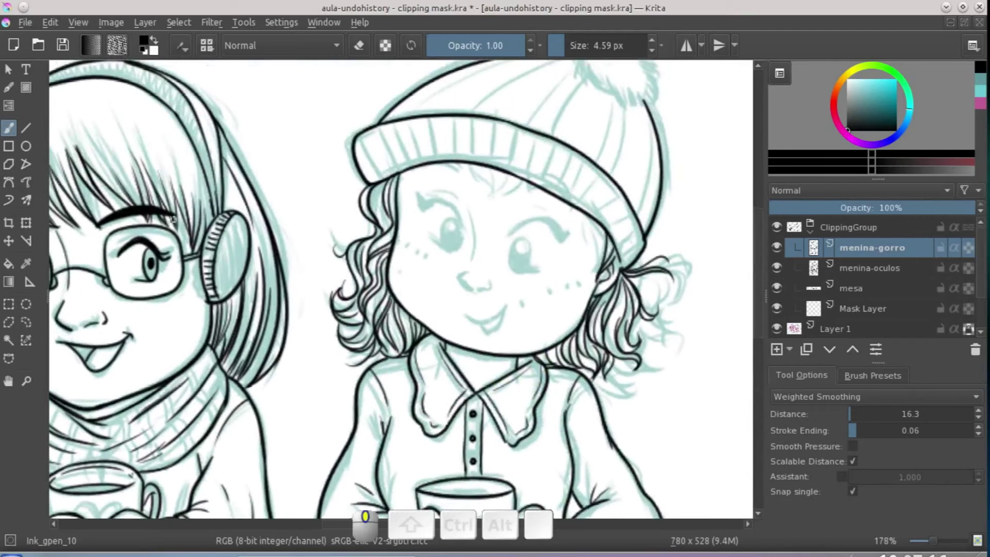
click(8, 200)
ctrl+scroll(486, 271, up, 3)
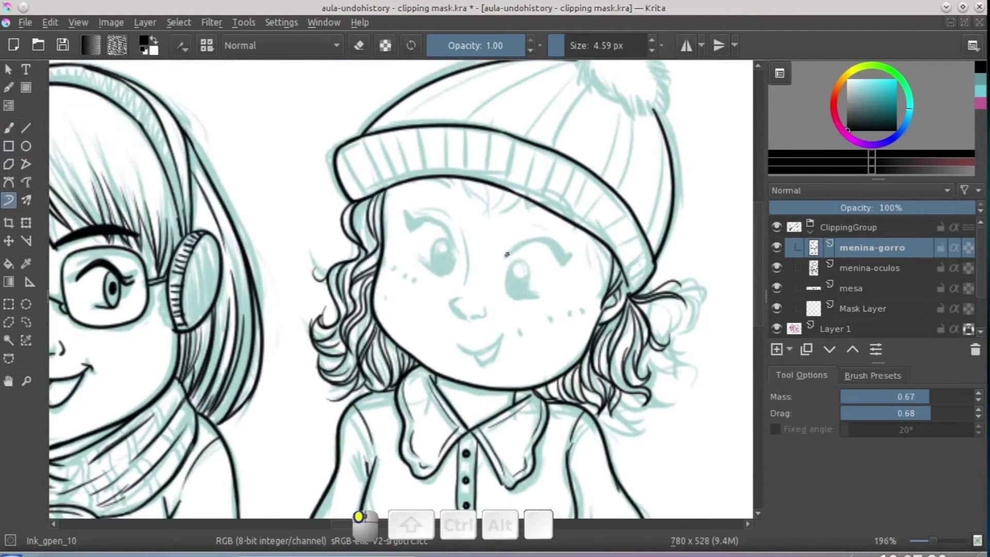
mouse_move(557, 253)
mouse_down()
mouse_move(562, 260)
mouse_move(509, 252)
mouse_move(535, 238)
mouse_move(559, 257)
mouse_up()
drag(448, 232, 438, 216)
mouse_move(399, 221)
mouse_down()
mouse_move(439, 234)
mouse_move(440, 251)
mouse_move(449, 222)
mouse_move(444, 255)
mouse_up()
drag(527, 244, 533, 270)
mouse_move(462, 259)
mouse_down()
mouse_move(417, 246)
mouse_move(441, 256)
mouse_up()
drag(511, 278, 538, 279)
Ink the hat girl's nose and smiling mouth, and undo the stray stroke at the eye.
drag(459, 209, 467, 304)
mouse_move(455, 281)
mouse_down()
mouse_move(483, 300)
mouse_move(472, 335)
mouse_move(507, 311)
mouse_move(505, 326)
mouse_move(504, 317)
mouse_move(482, 342)
mouse_move(473, 337)
mouse_up()
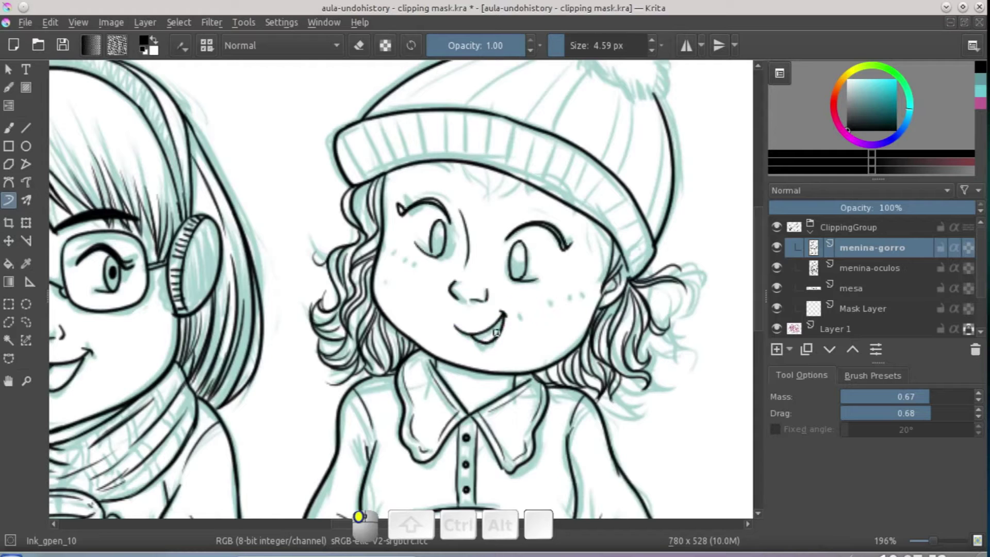
scroll(496, 332, up, 1)
drag(442, 206, 384, 194)
key(ctrl+z)
Thicken the lids and lashes of both eyes with the Freehand Brush and add a thin crease above each.
key(b)
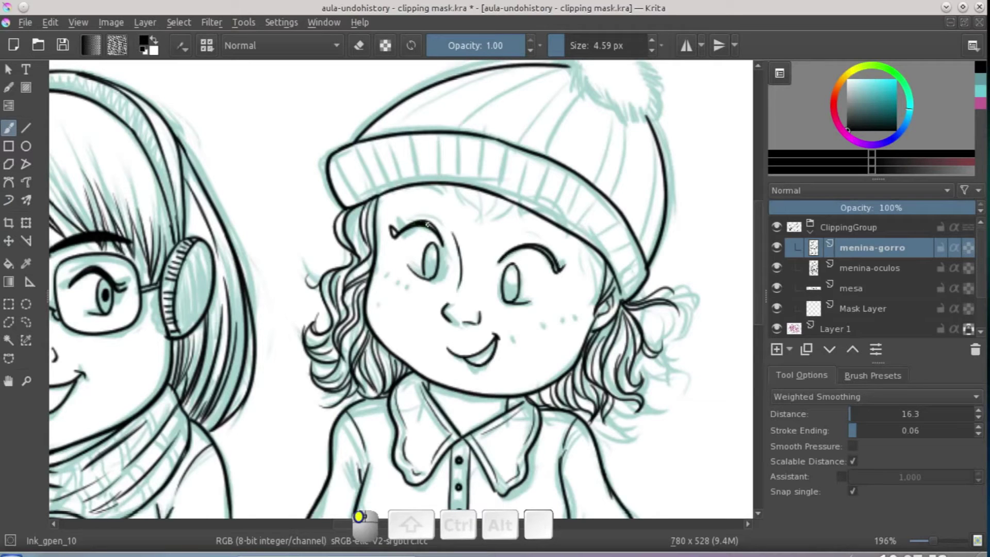
mouse_move(396, 225)
mouse_down()
mouse_move(393, 233)
mouse_move(407, 232)
mouse_up()
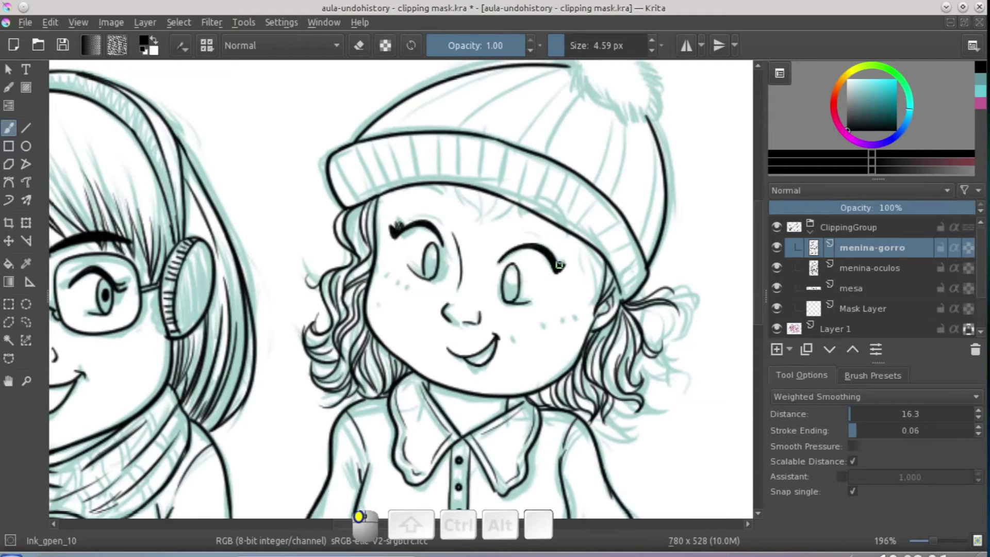
drag(506, 242, 536, 238)
drag(412, 215, 432, 212)
Paint the pupils in both of the hat girl's eyes and touch up the strands of the tied hair.
drag(557, 337, 577, 324)
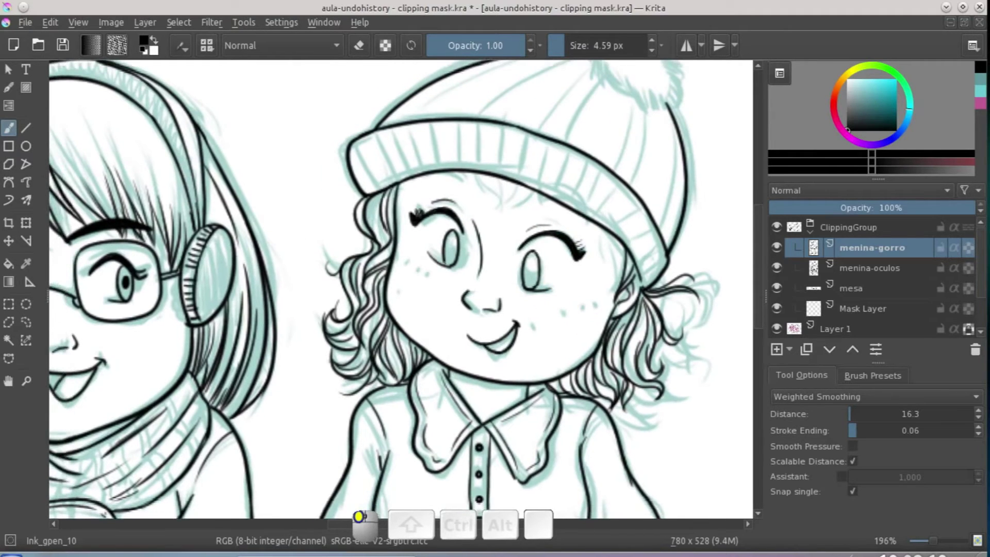
drag(451, 241, 451, 252)
drag(531, 268, 532, 269)
key(ctrl+z)
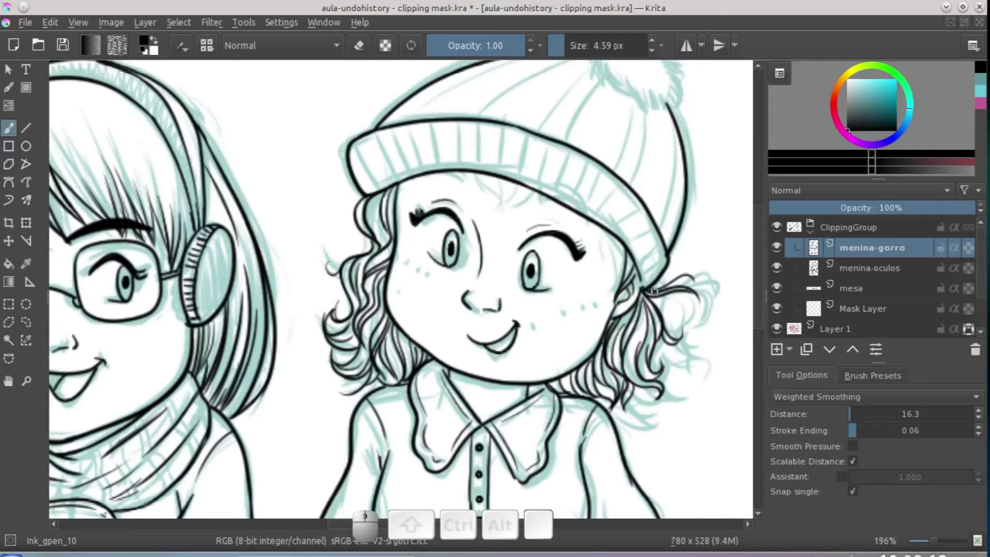
mouse_move(660, 333)
mouse_down()
mouse_move(664, 360)
mouse_move(629, 417)
mouse_move(619, 407)
mouse_move(615, 424)
mouse_move(598, 412)
mouse_up()
scroll(481, 218, up, 3)
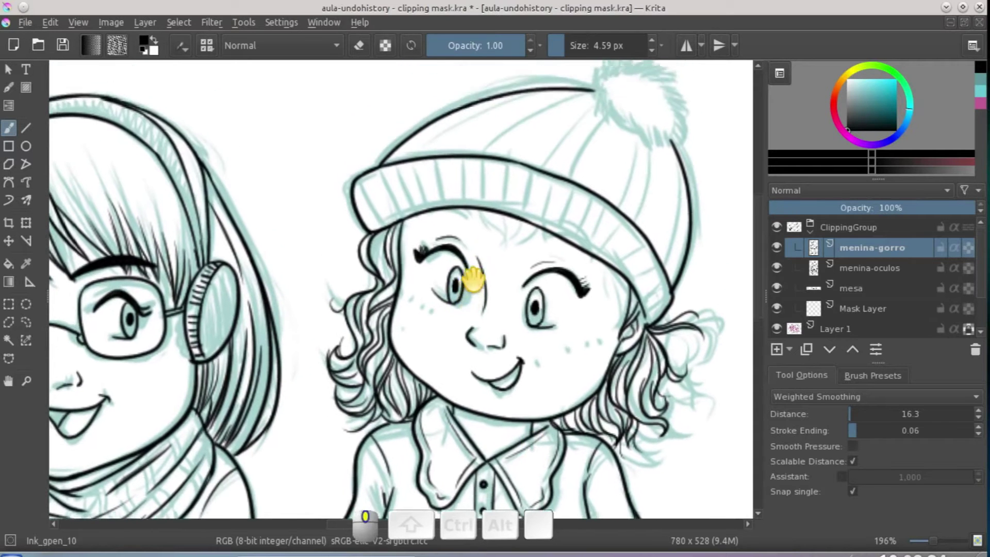
Ink the wavy fringe strands beneath the hat brim across the hat girl's forehead.
mouse_move(481, 218)
mouse_down()
mouse_move(507, 249)
mouse_move(540, 242)
mouse_move(528, 248)
mouse_move(580, 260)
mouse_move(621, 315)
mouse_up()
drag(621, 280, 617, 323)
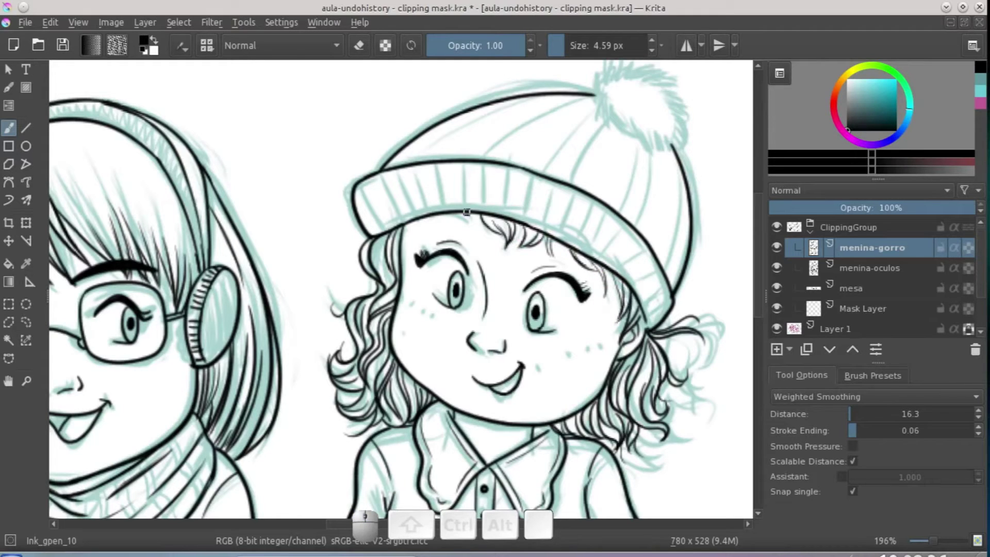
mouse_move(457, 214)
mouse_down()
mouse_move(467, 235)
mouse_move(474, 231)
mouse_up()
mouse_move(414, 220)
mouse_down()
mouse_move(427, 251)
mouse_move(434, 222)
mouse_move(415, 246)
mouse_up()
drag(443, 322, 471, 275)
drag(599, 319, 578, 360)
drag(616, 246, 591, 325)
Ink the furry outline of the hat's pompom with short strokes all the way around.
drag(586, 147, 592, 130)
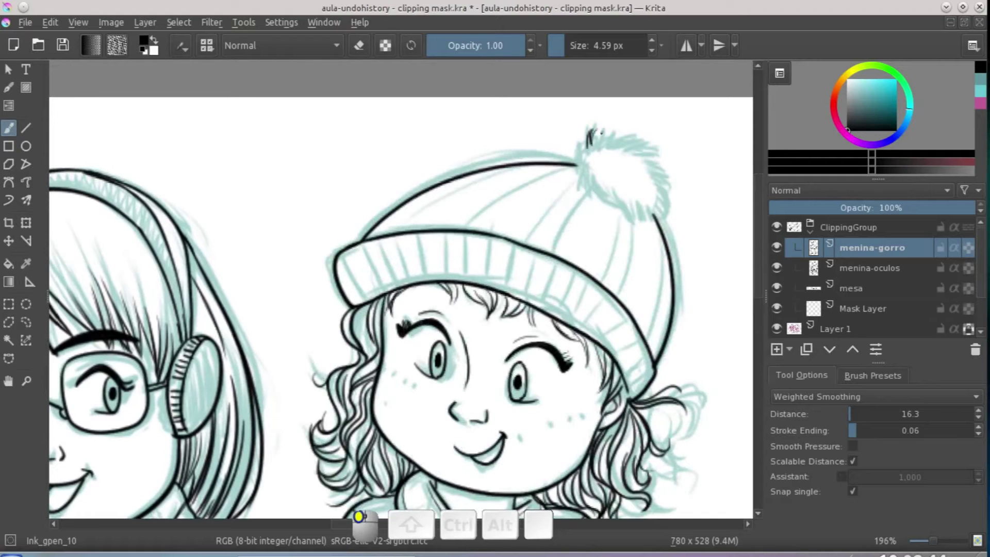
mouse_move(585, 149)
mouse_down()
mouse_move(573, 157)
mouse_move(587, 182)
mouse_up()
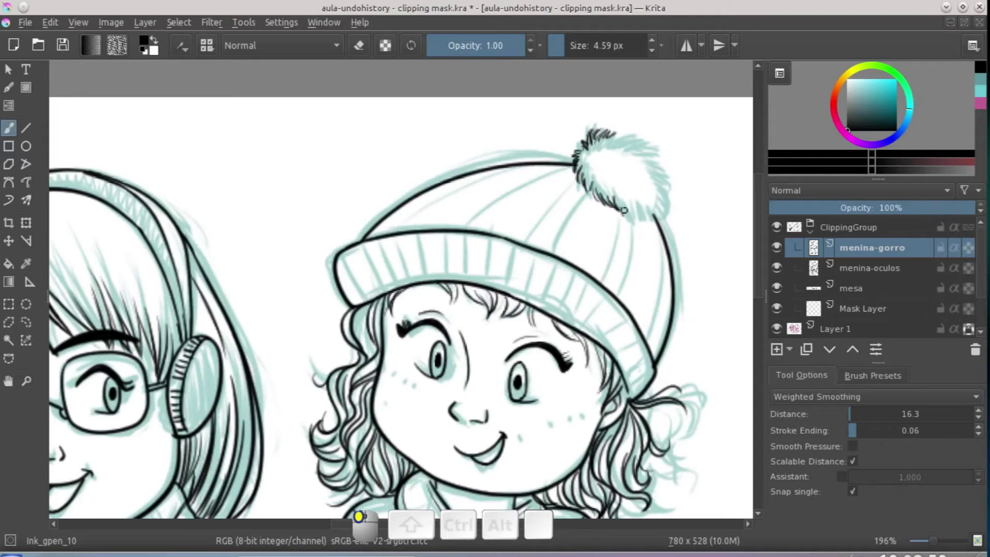
drag(611, 139, 619, 137)
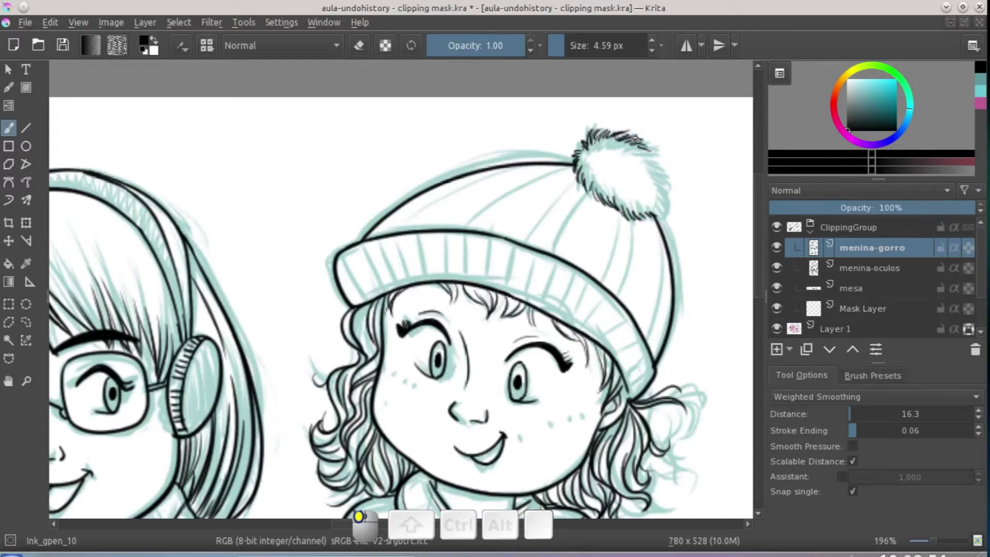
mouse_move(653, 161)
mouse_down()
mouse_move(665, 180)
mouse_move(662, 217)
mouse_up()
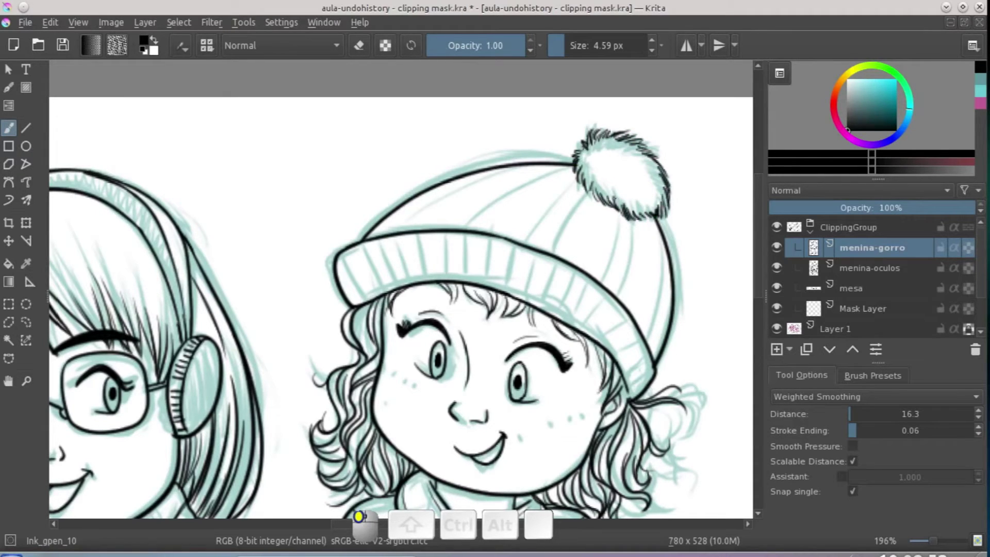
drag(590, 177, 594, 195)
drag(585, 148, 581, 183)
mouse_move(617, 134)
mouse_down()
mouse_move(611, 142)
mouse_move(615, 133)
mouse_up()
Dot the freckles on both of the hat girl's cheeks.
drag(609, 296, 619, 211)
drag(639, 299, 659, 214)
drag(642, 250, 620, 243)
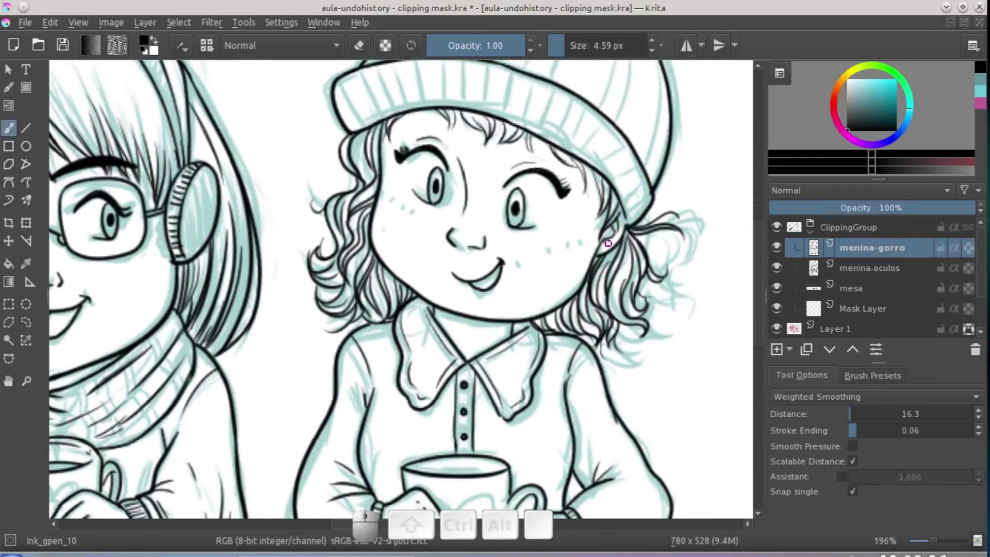
click(539, 247)
click(547, 245)
click(555, 244)
drag(416, 213, 393, 196)
mouse_move(497, 302)
mouse_down()
mouse_move(581, 293)
mouse_move(562, 218)
mouse_up()
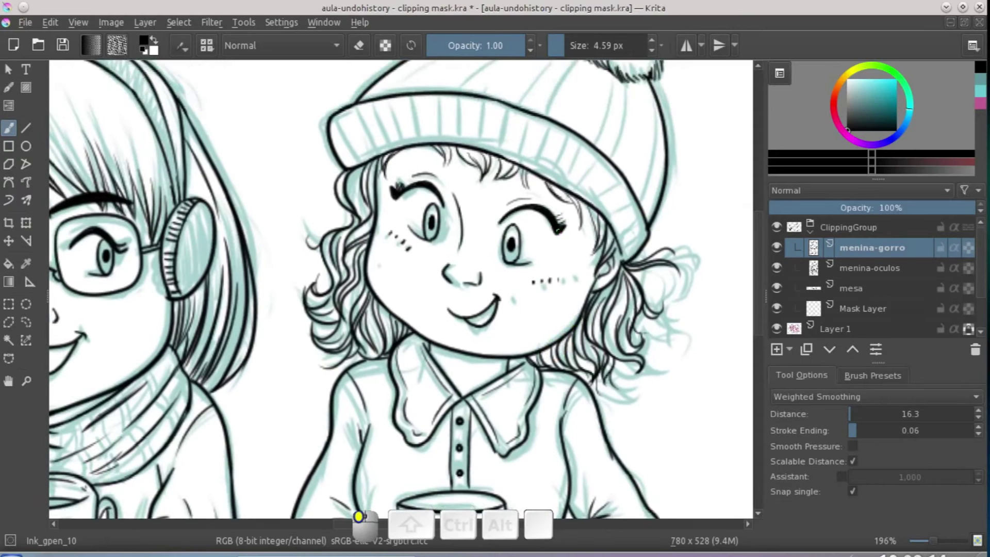
Touch up the hat girl's lashes and add fine strands to the fringe and hair edge under the brim.
drag(406, 185, 394, 204)
drag(538, 251, 561, 289)
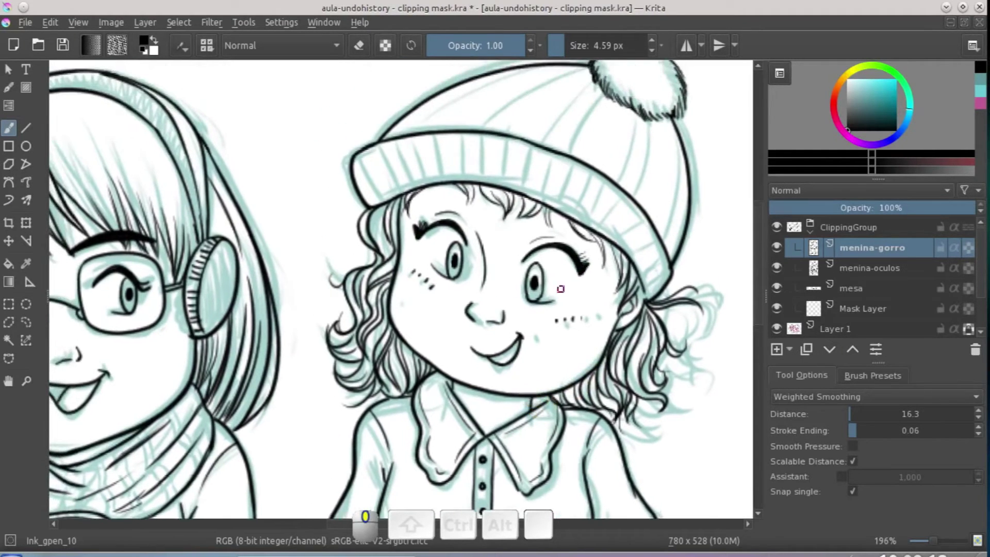
mouse_move(552, 208)
mouse_down()
mouse_move(556, 227)
mouse_move(614, 266)
mouse_up()
drag(606, 241, 616, 288)
mouse_move(469, 190)
mouse_down()
mouse_move(510, 198)
mouse_move(499, 204)
mouse_up()
mouse_move(404, 196)
mouse_down()
mouse_move(409, 220)
mouse_move(414, 214)
mouse_move(367, 228)
mouse_up()
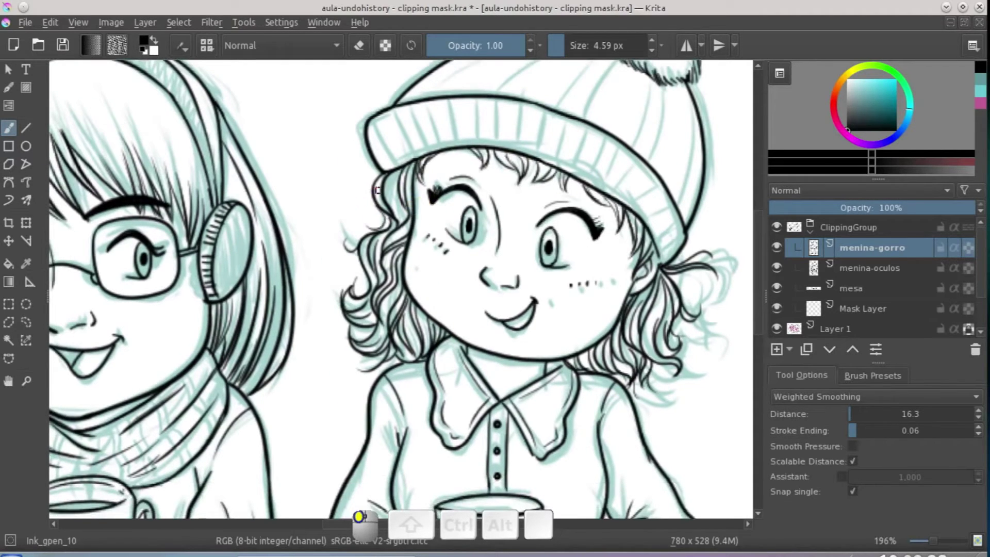
Add thin flyaway strands to the hat girl's curls on both sides of her face.
scroll(626, 387, down, 2)
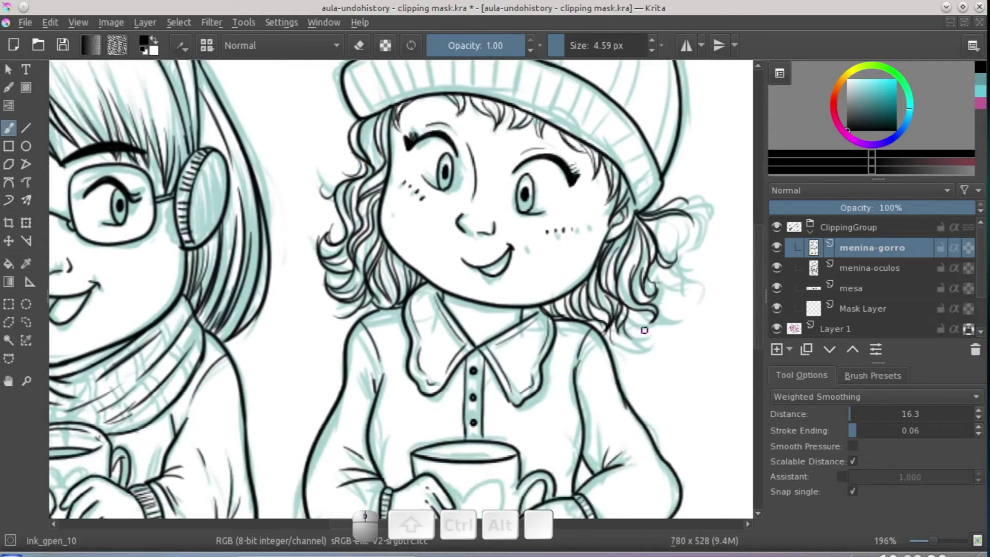
drag(654, 227, 675, 245)
drag(333, 204, 321, 221)
drag(345, 147, 331, 160)
drag(662, 239, 662, 213)
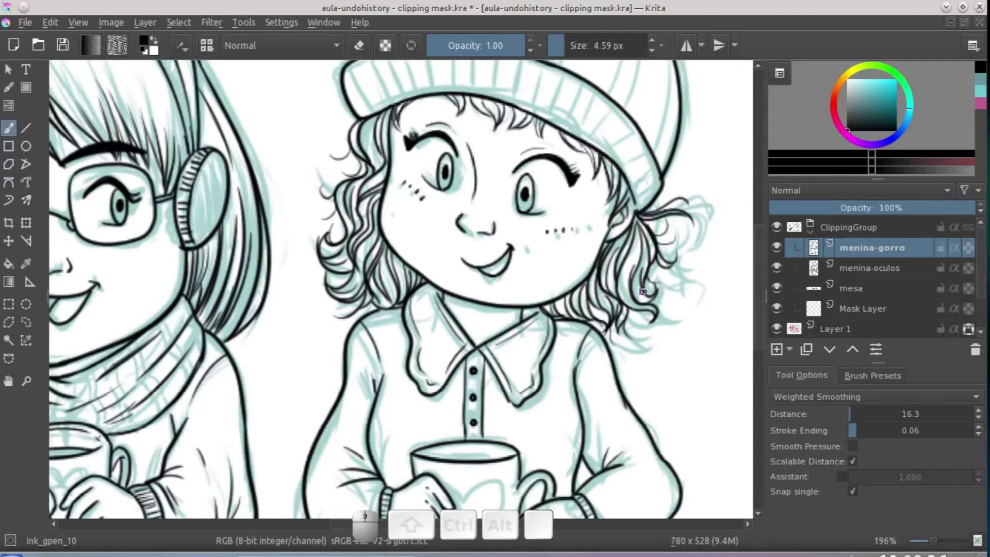
mouse_move(629, 310)
mouse_down()
mouse_move(633, 330)
mouse_move(647, 302)
mouse_up()
Touch up the line by the hat girl's hand at the table and hide the teal sketch on Layer 1.
scroll(573, 318, down, 6)
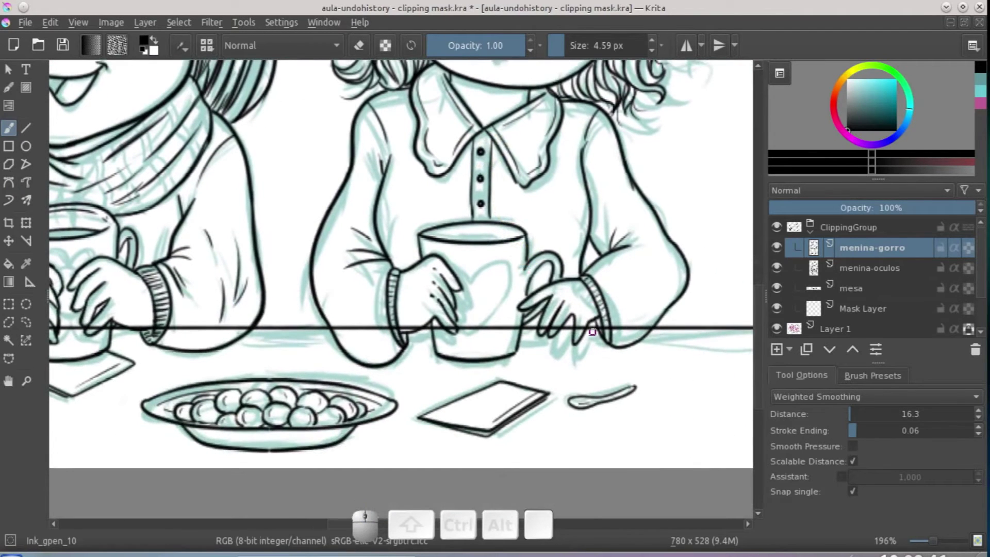
drag(593, 332, 590, 327)
scroll(536, 327, up, 6)
ctrl+scroll(526, 329, down, 1)
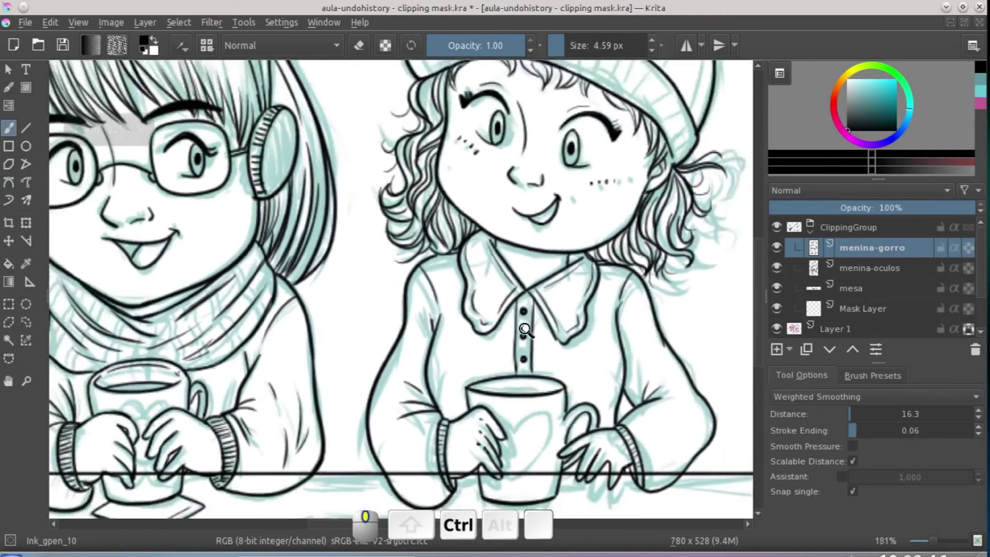
ctrl+scroll(526, 330, down, 4)
ctrl+scroll(508, 299, up, 1)
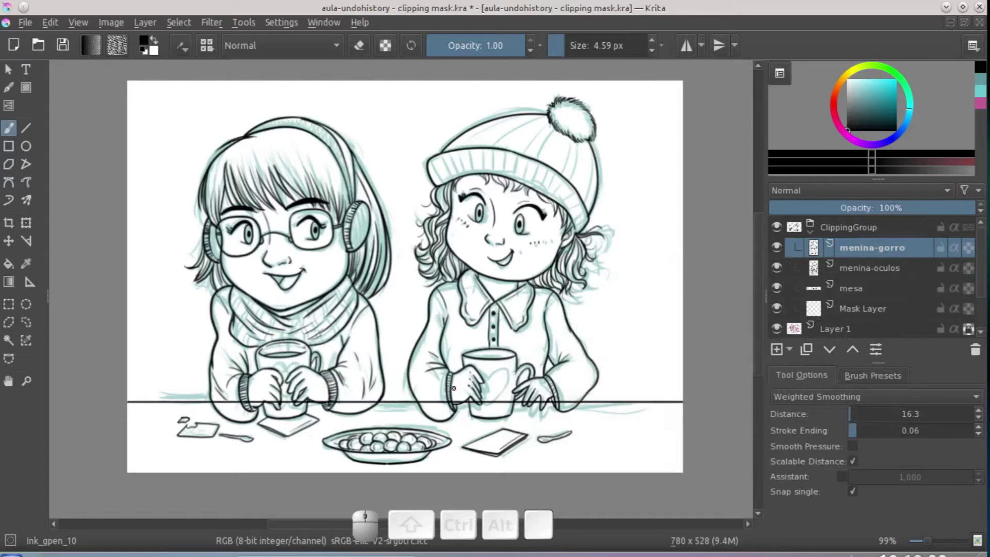
click(776, 329)
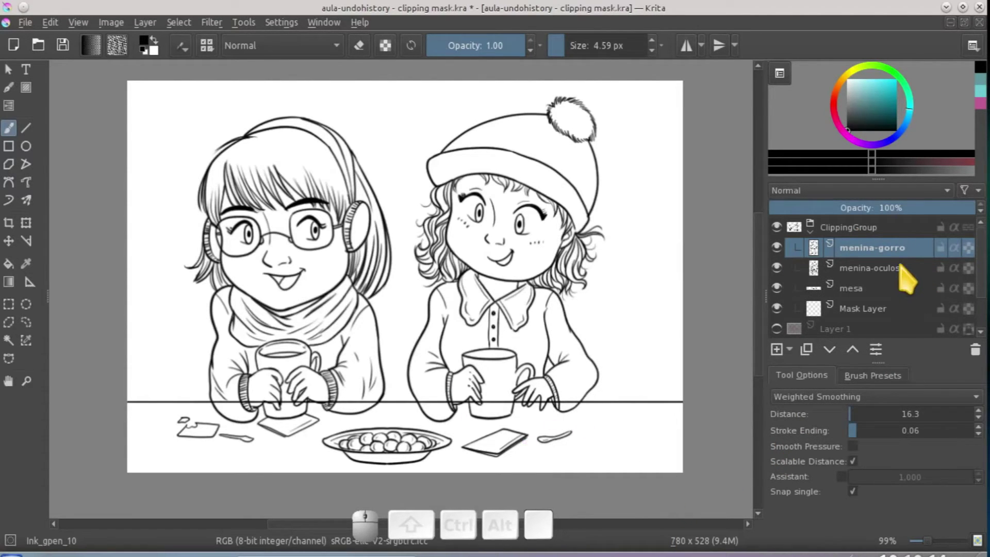
Preview the menina-gorro and mesa layers and compare the line art with and without the Layer 1 sketch, leaving the sketch hidden.
mouse_move(898, 256)
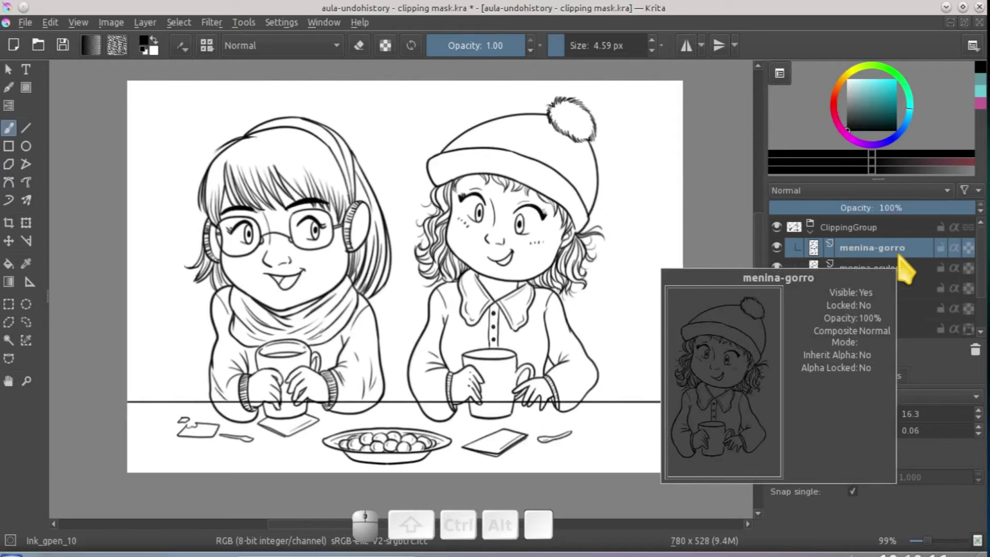
mouse_move(907, 298)
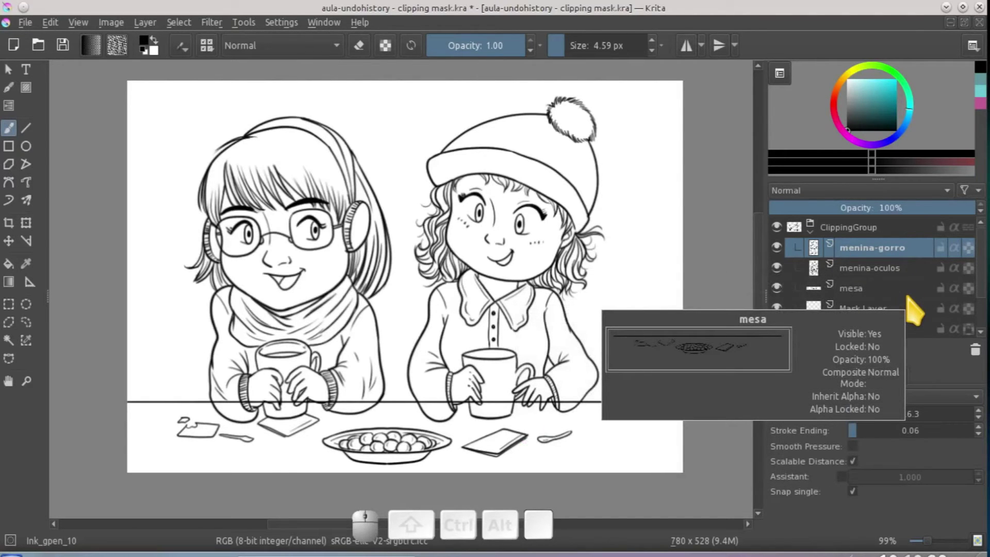
click(777, 328)
click(776, 328)
click(777, 329)
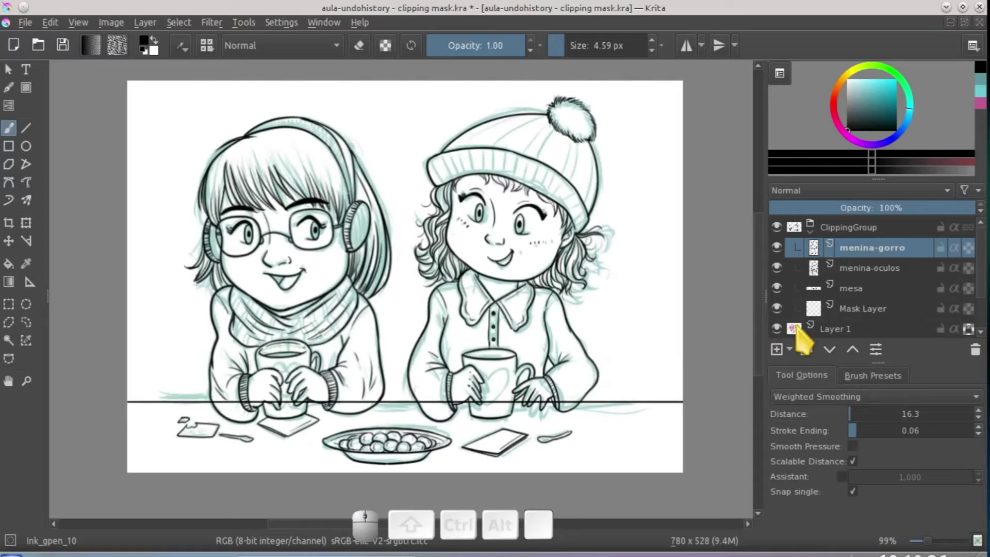
click(777, 328)
click(777, 328)
click(777, 328)
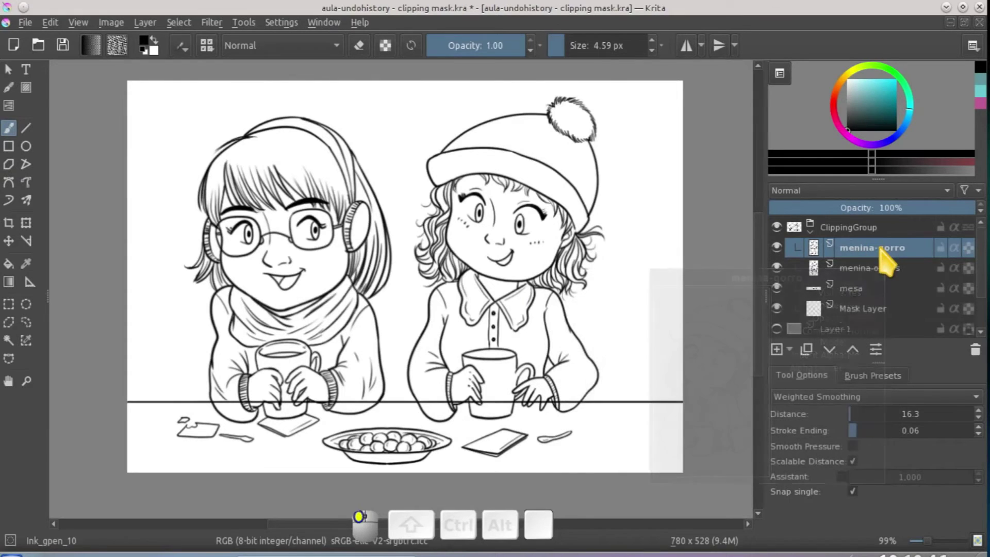
Create a group layer, put the menina-gorro layer inside it and rename the group Menina-Gorro.
click(790, 349)
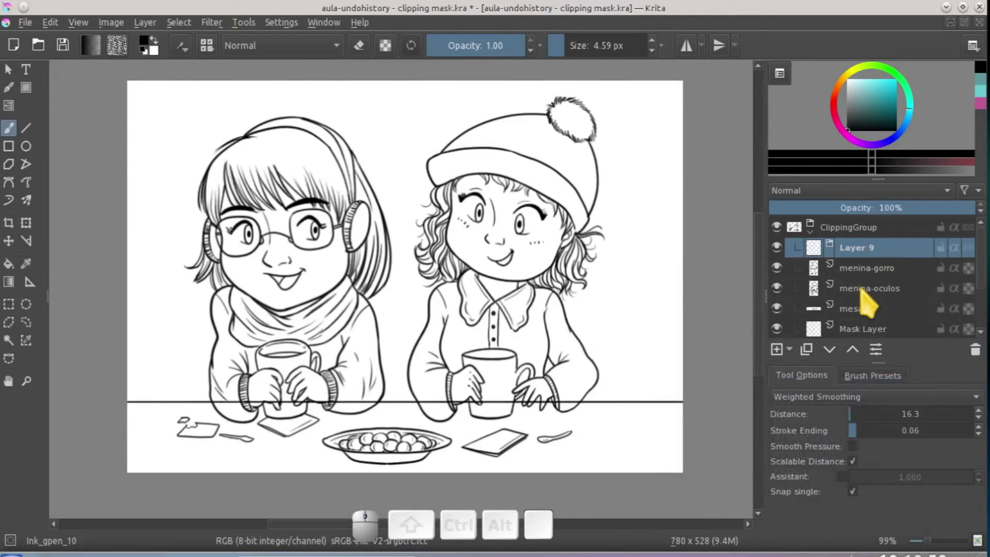
click(872, 270)
mouse_move(880, 273)
mouse_down()
mouse_move(875, 252)
mouse_move(881, 269)
mouse_up()
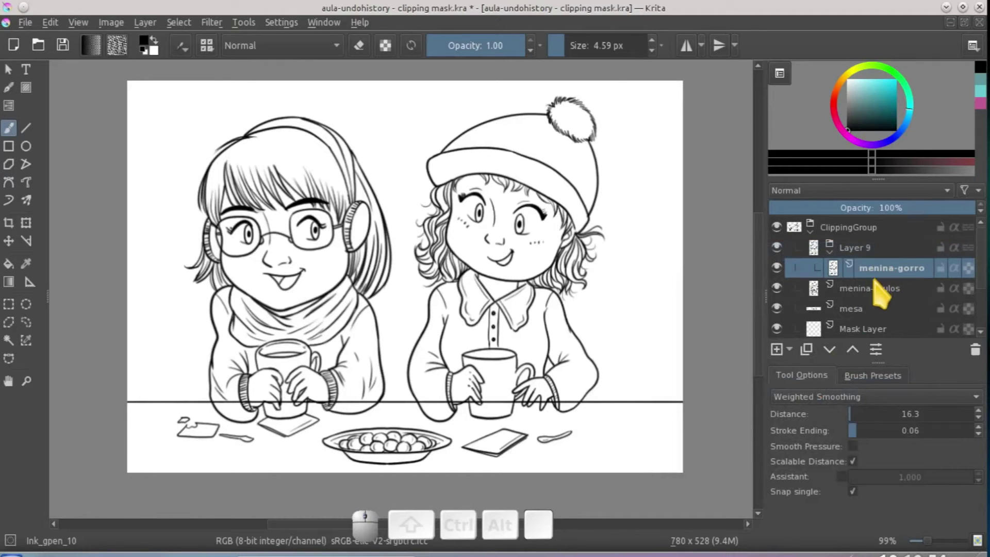
double_click(866, 251)
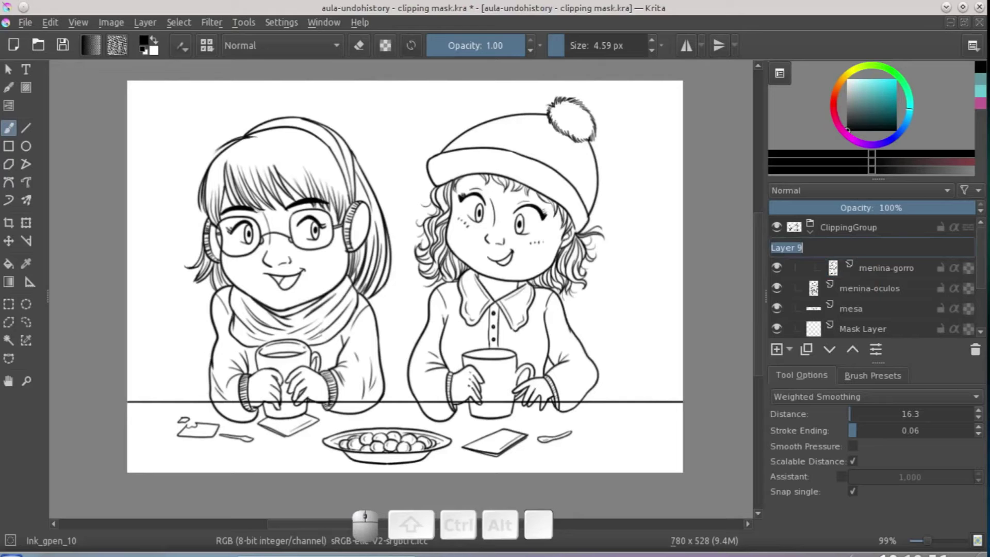
text(Menina-Gorro)
key(Return)
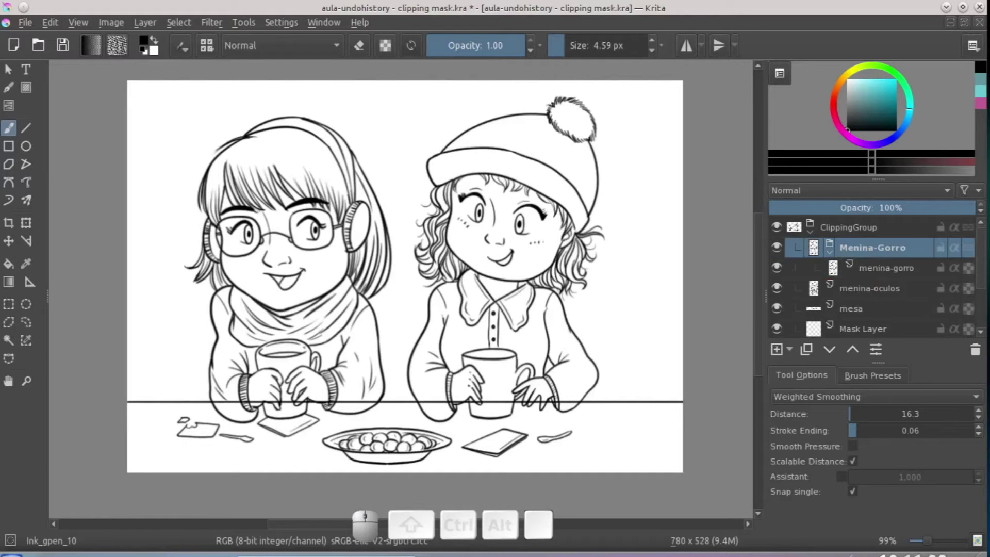
Create a group layer for the menina-oculos line art, put that layer inside it and rename the group Menina-oculos.
click(872, 294)
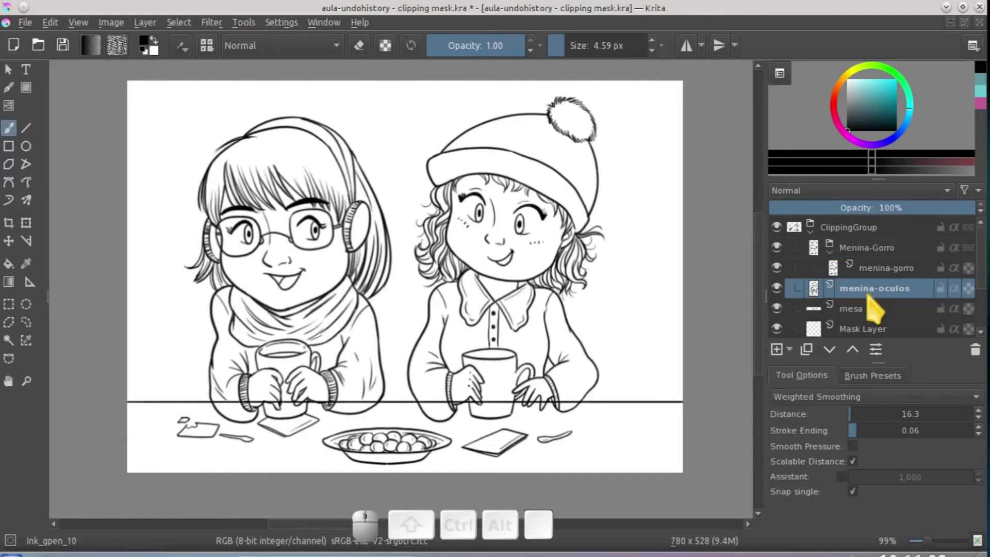
click(788, 350)
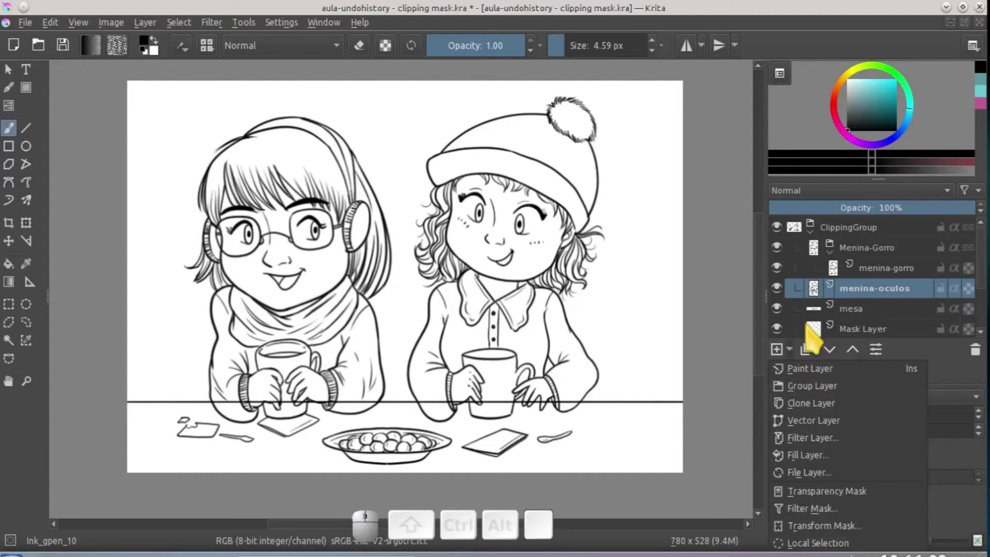
click(807, 388)
drag(885, 316, 883, 296)
double_click(879, 268)
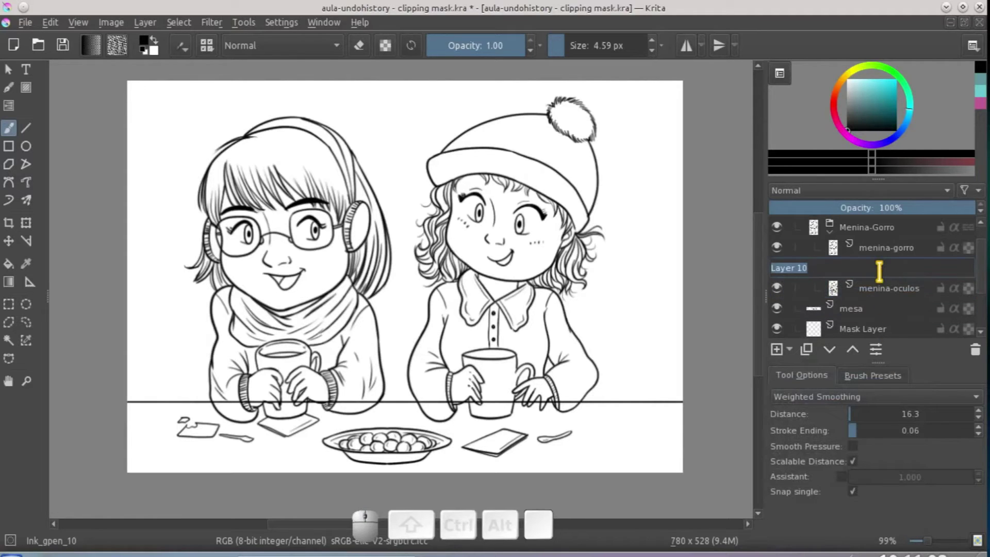
text(Menina-oculos)
key(Return)
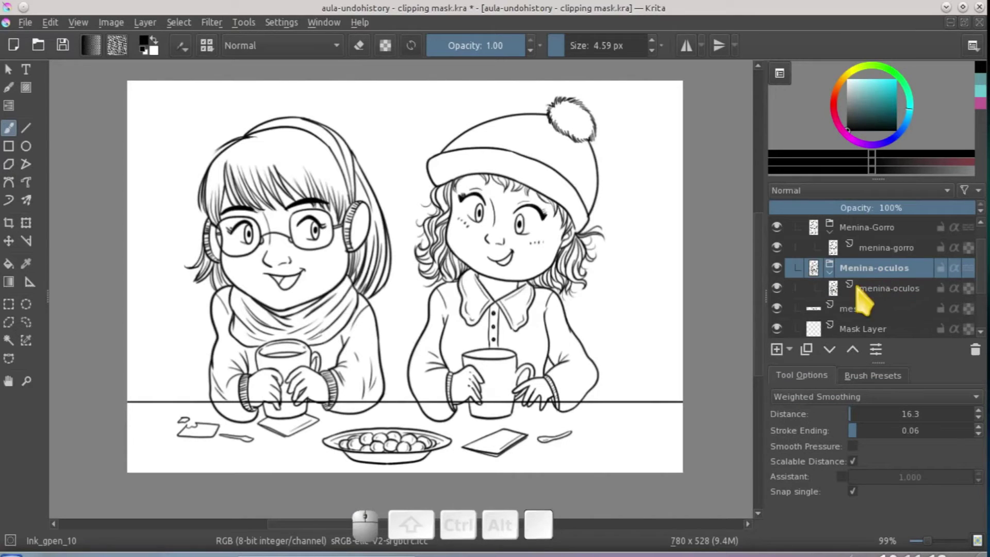
Create a group layer named Mesa and put the mesa layer inside it.
click(847, 312)
click(790, 350)
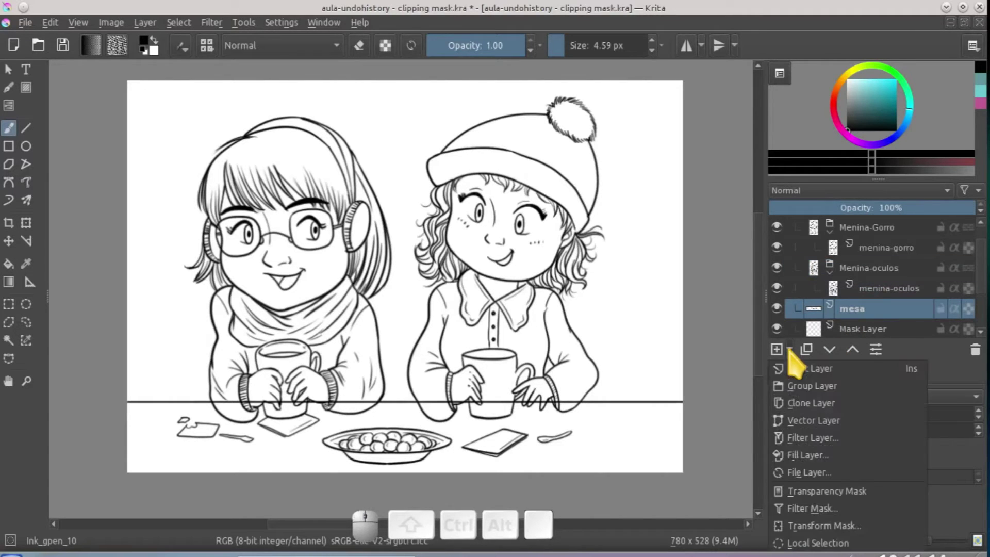
click(805, 386)
double_click(876, 310)
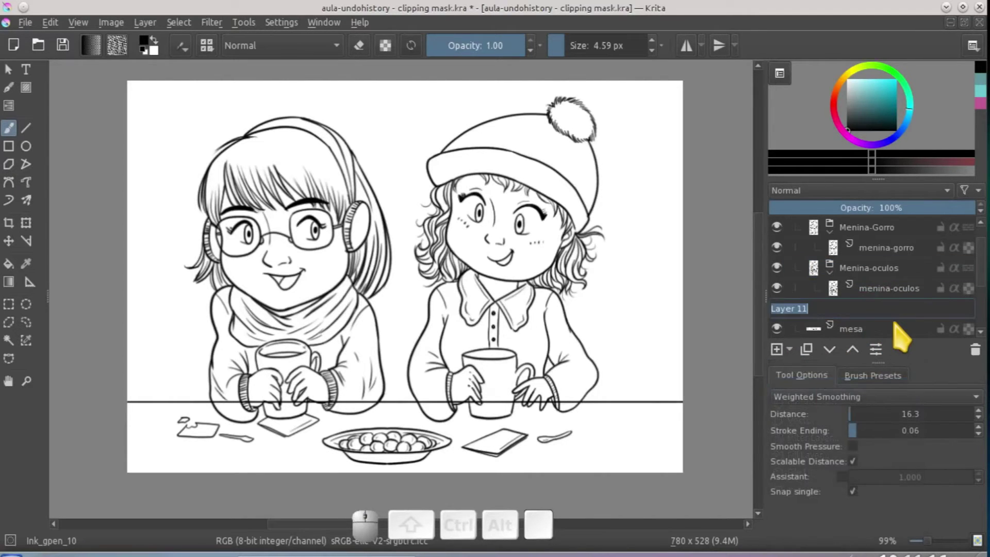
text(Mesa)
key(Return)
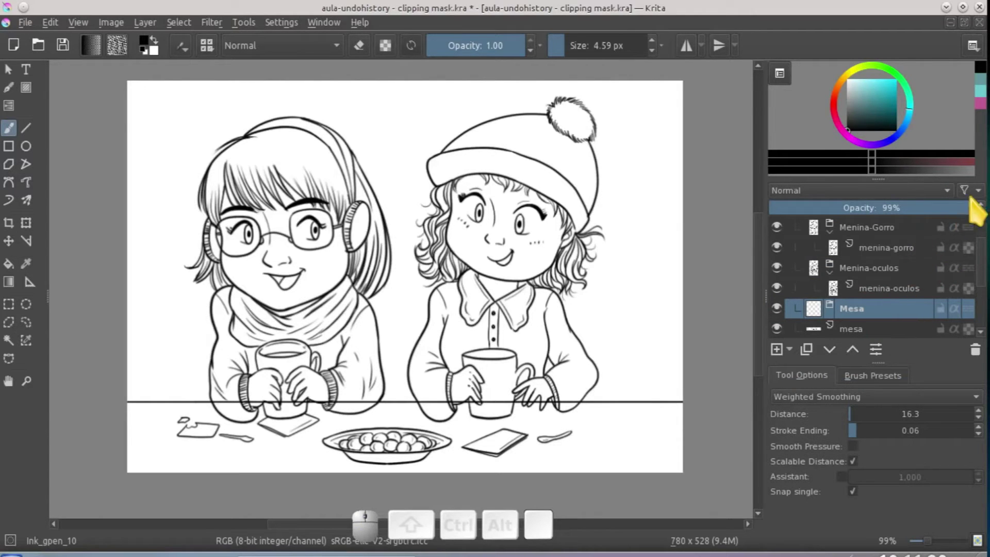
scroll(950, 258, down, 1)
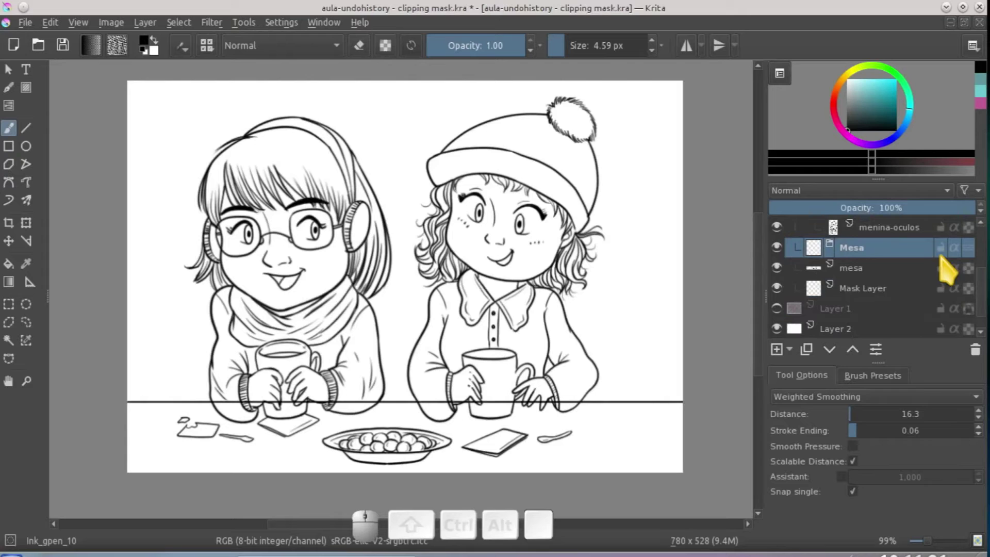
click(854, 268)
drag(856, 271, 866, 250)
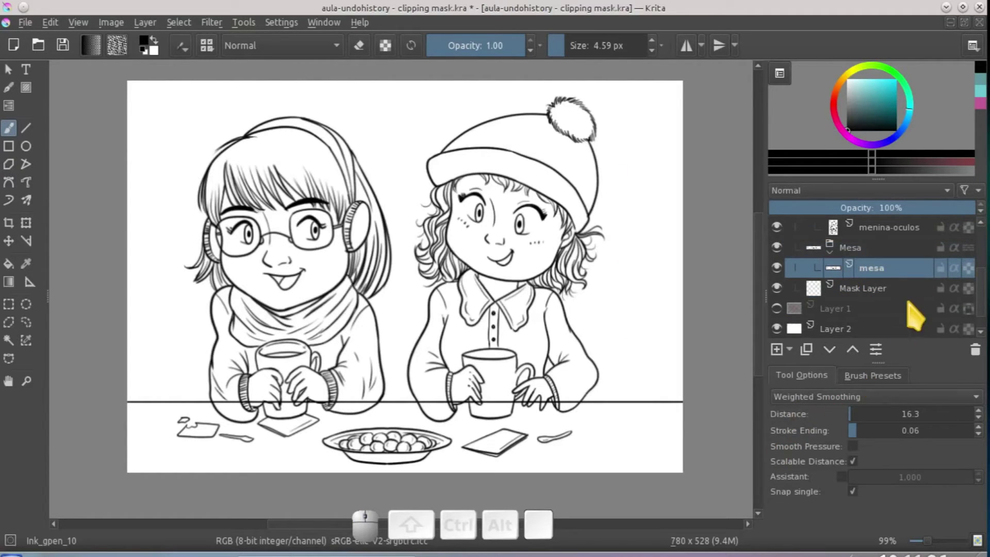
Collapse the Menina-oculos group and hide the Mesa and Menina-Gorro groups, leaving only the girl with glasses visible.
scroll(881, 301, up, 1)
scroll(884, 310, up, 1)
scroll(840, 317, down, 1)
scroll(840, 316, up, 1)
mouse_move(857, 257)
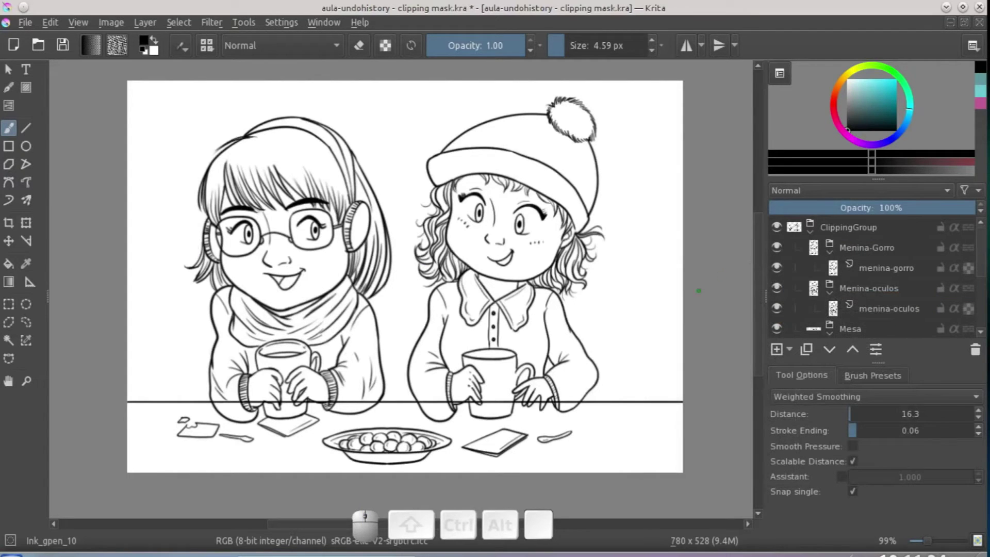
click(828, 295)
click(776, 287)
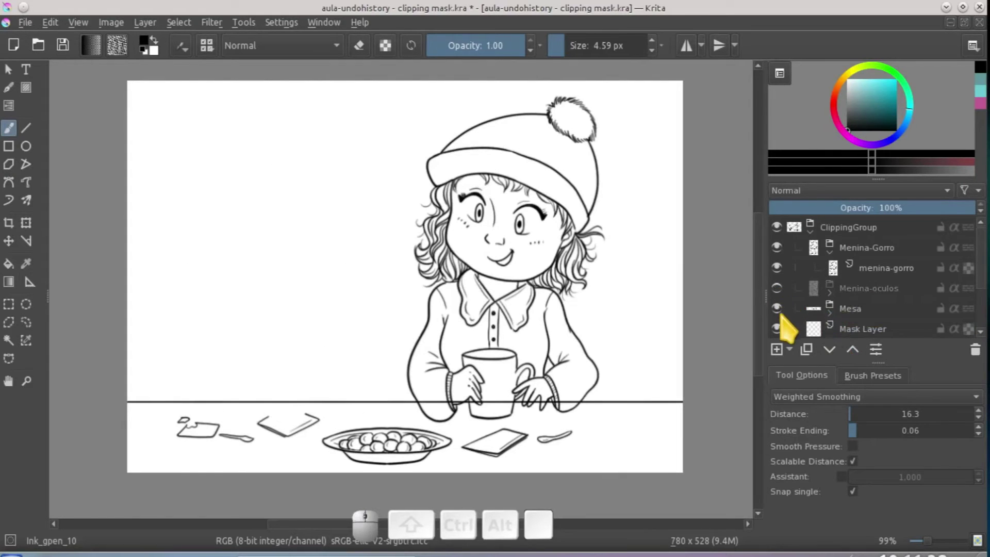
click(777, 308)
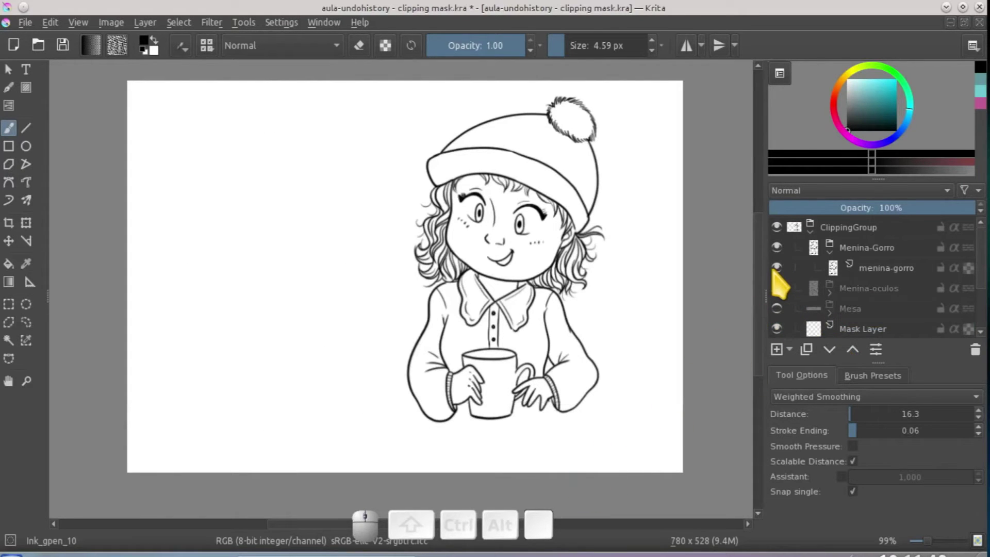
click(776, 247)
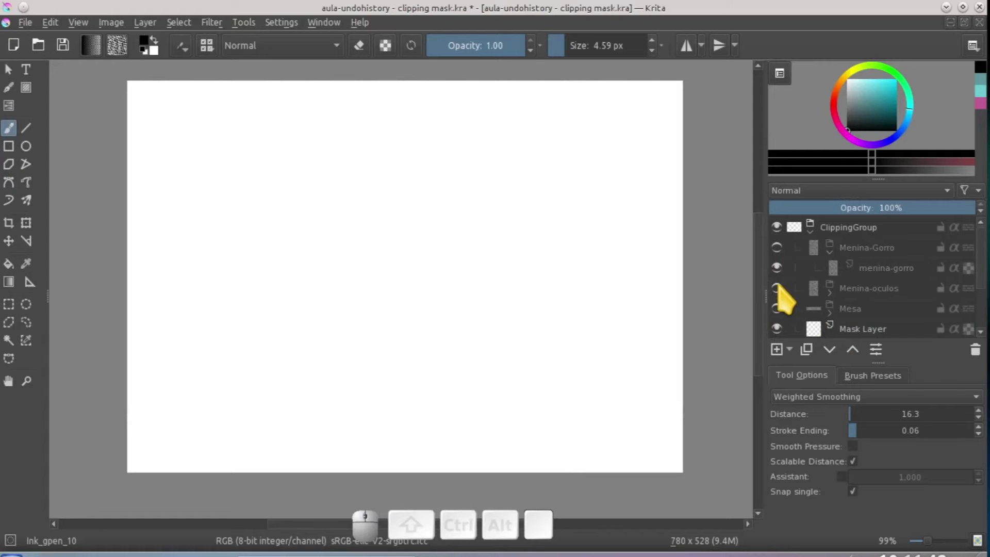
click(776, 288)
drag(805, 316, 466, 325)
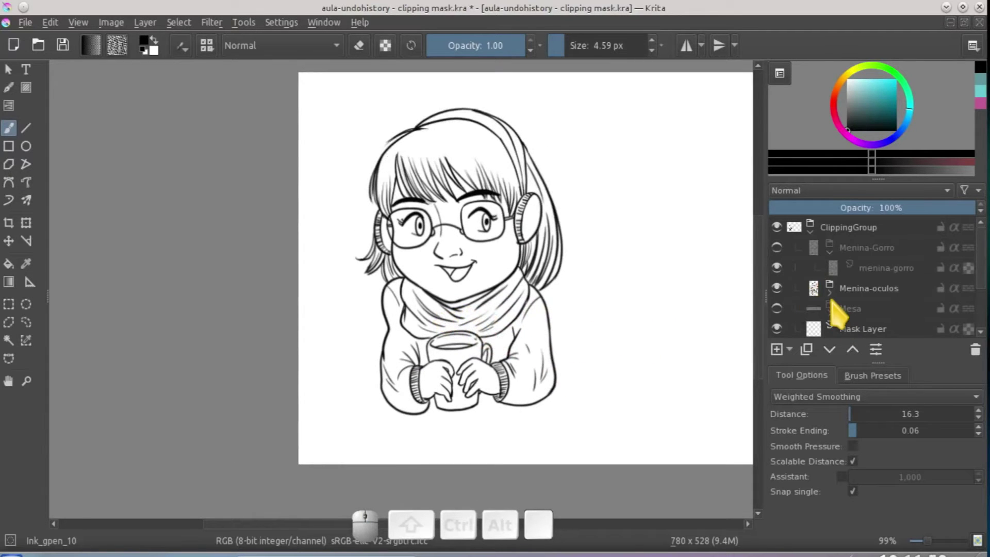
Add a paint layer named mask inside the Menina-oculos group and place it below the menina-oculos line art.
click(829, 293)
scroll(902, 257, down, 1)
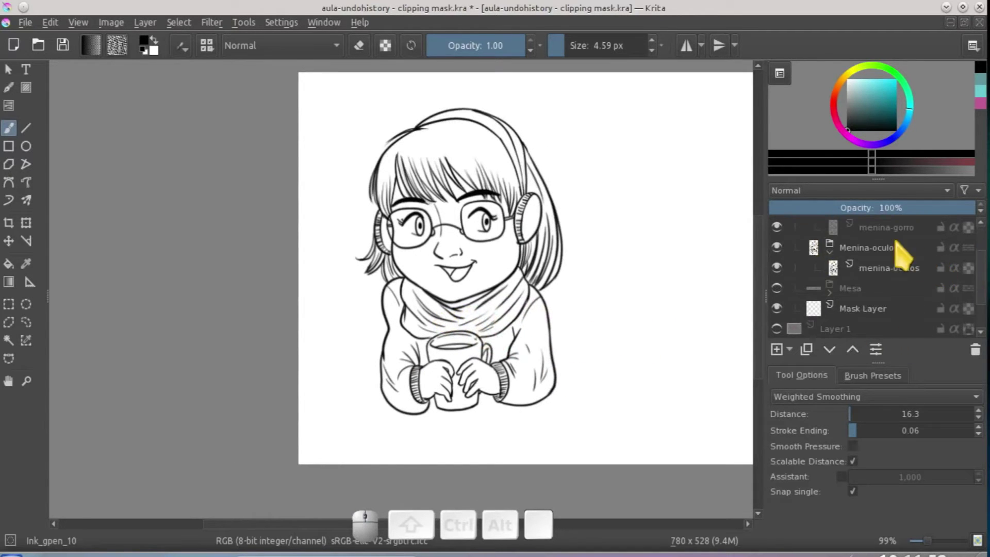
click(885, 268)
click(776, 349)
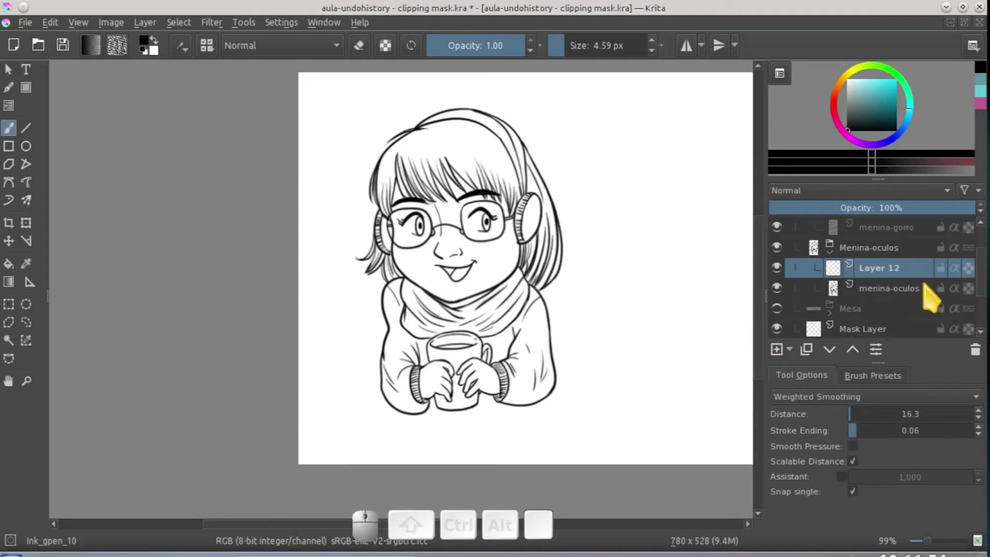
double_click(889, 268)
text(mask)
key(Return)
click(829, 350)
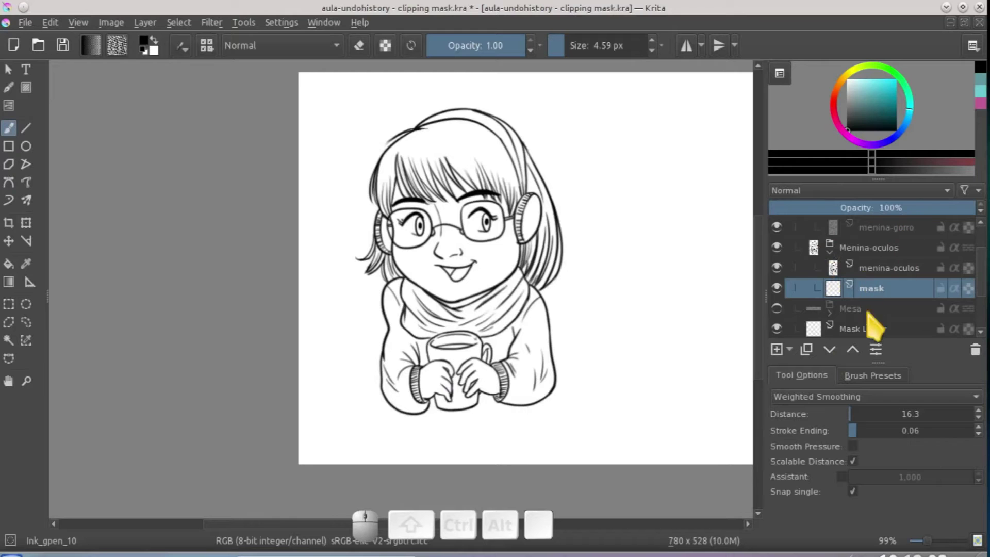
scroll(880, 265, down, 1)
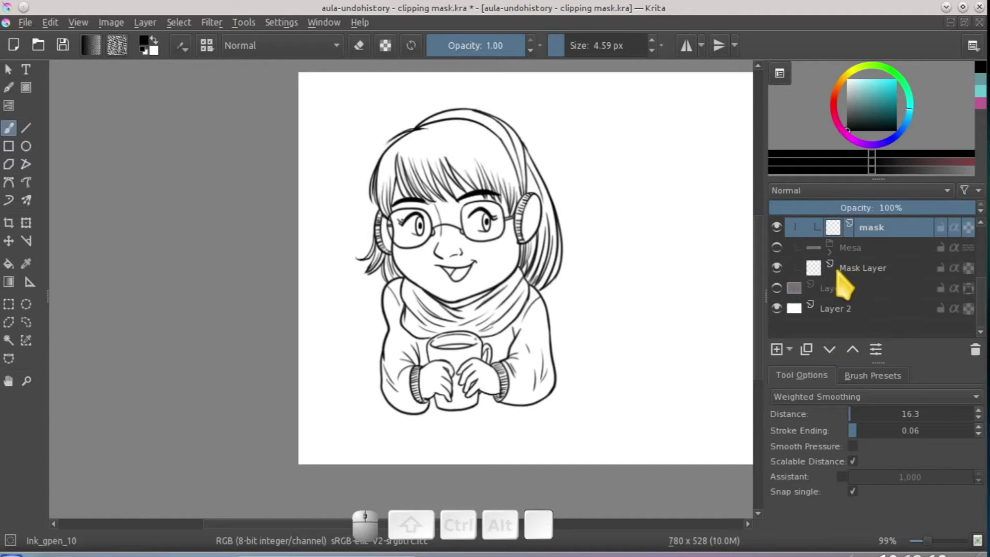
mouse_move(866, 278)
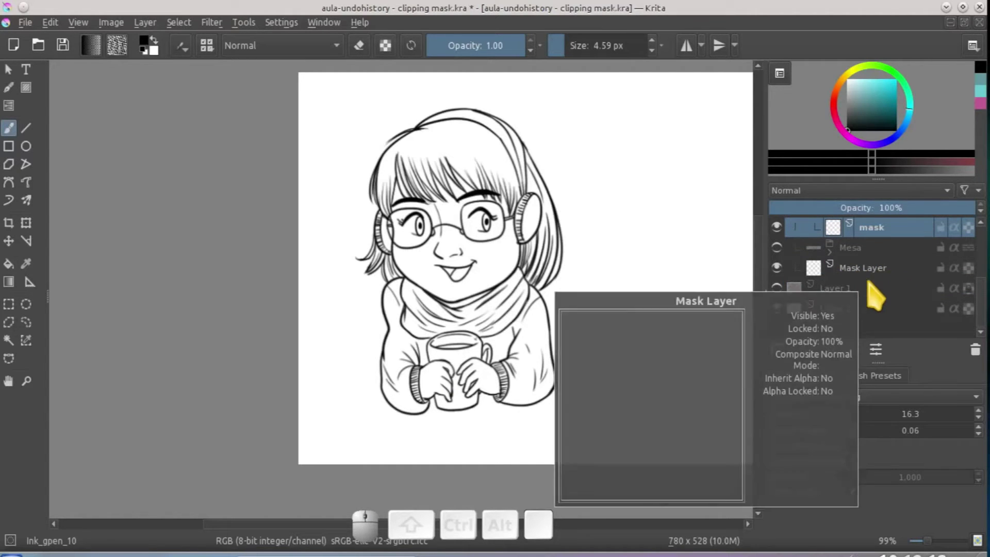
scroll(882, 286, up, 1)
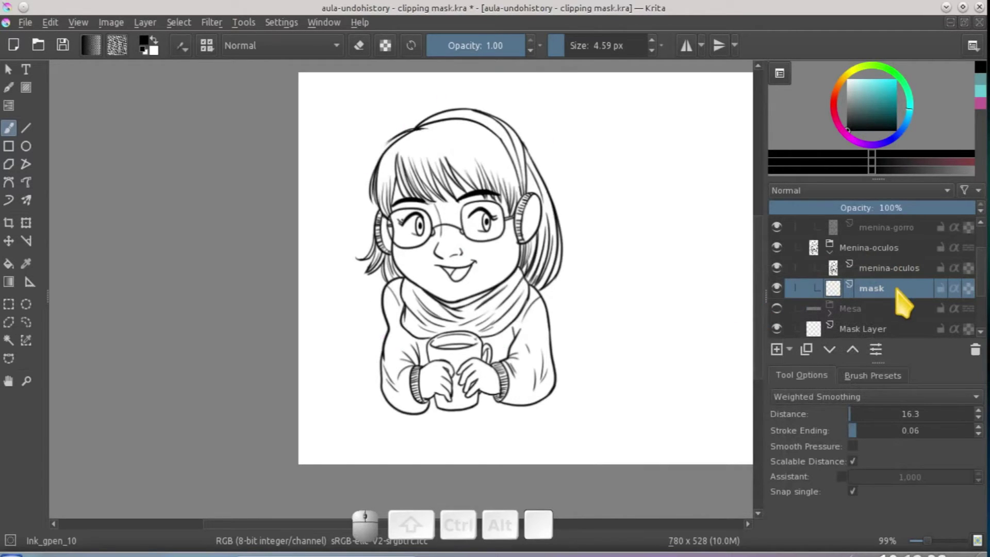
Switch to the Contiguous Selection tool, try it on the small area beside the girl's ribbed earmuff, and clear that selection.
mouse_move(897, 296)
click(9, 264)
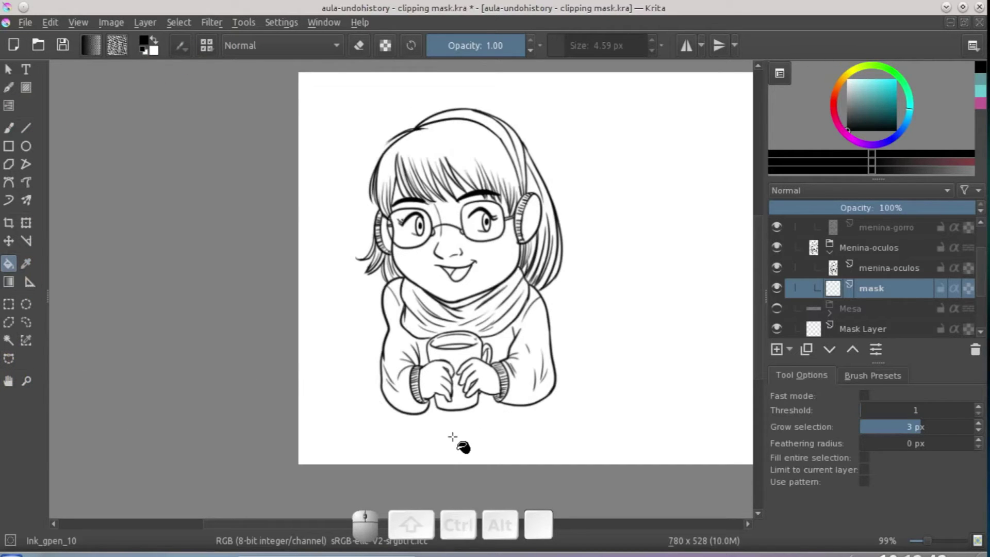
click(8, 340)
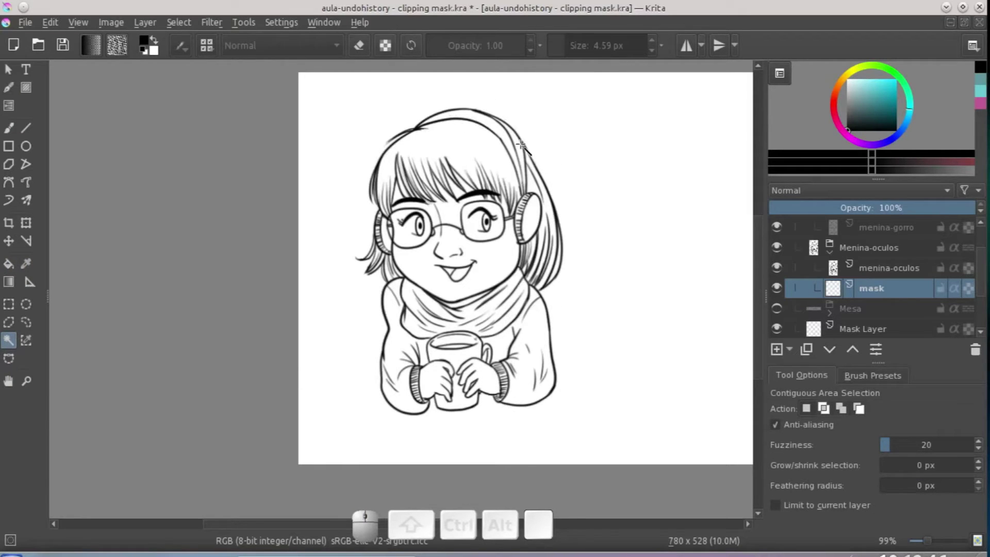
click(387, 246)
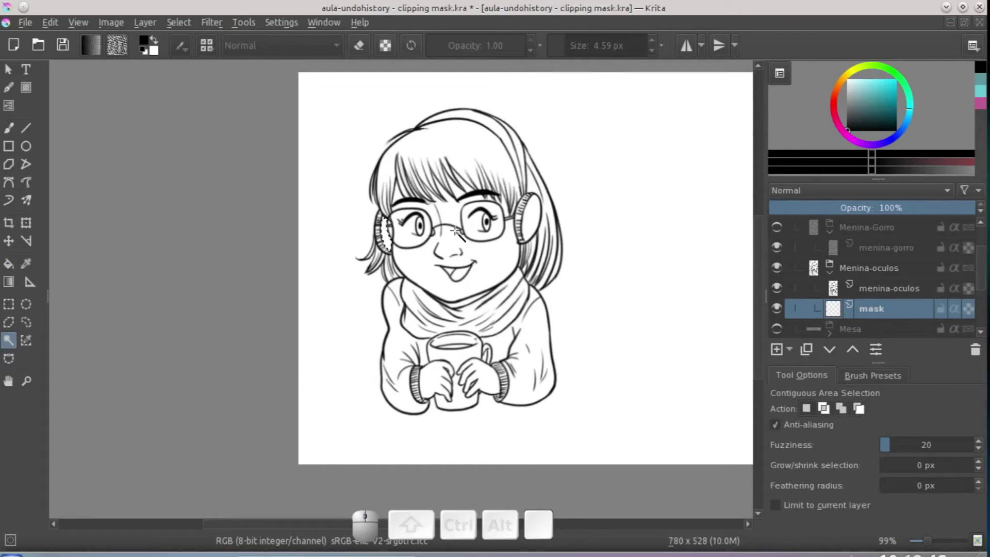
key(ctrl+shift+a)
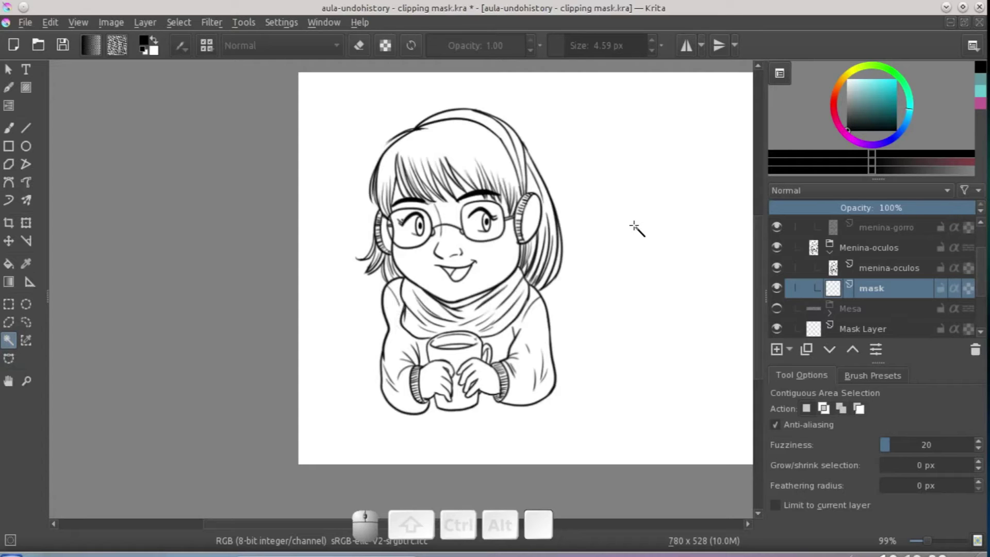
Select the empty background around the girl on the menina-oculos layer with the Contiguous Selection tool.
click(902, 269)
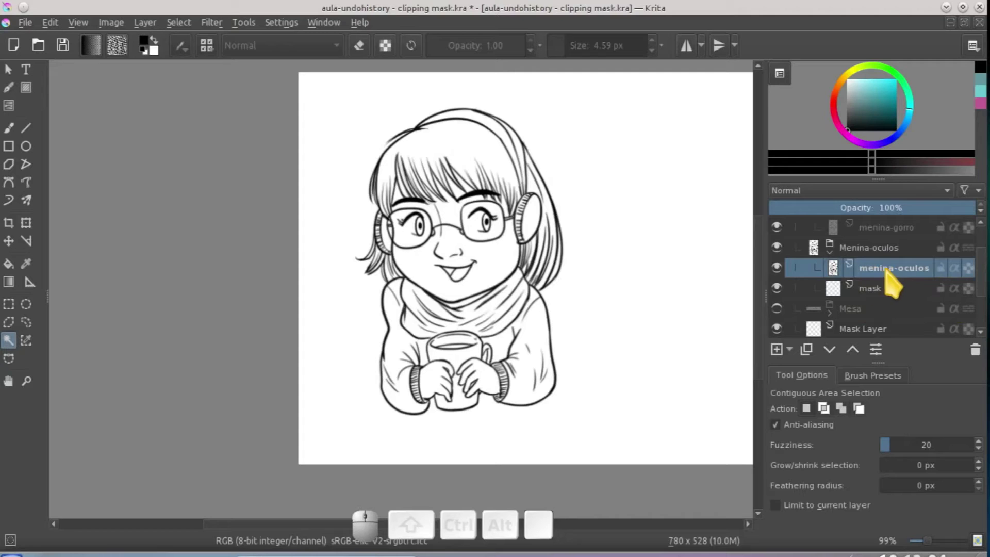
click(629, 216)
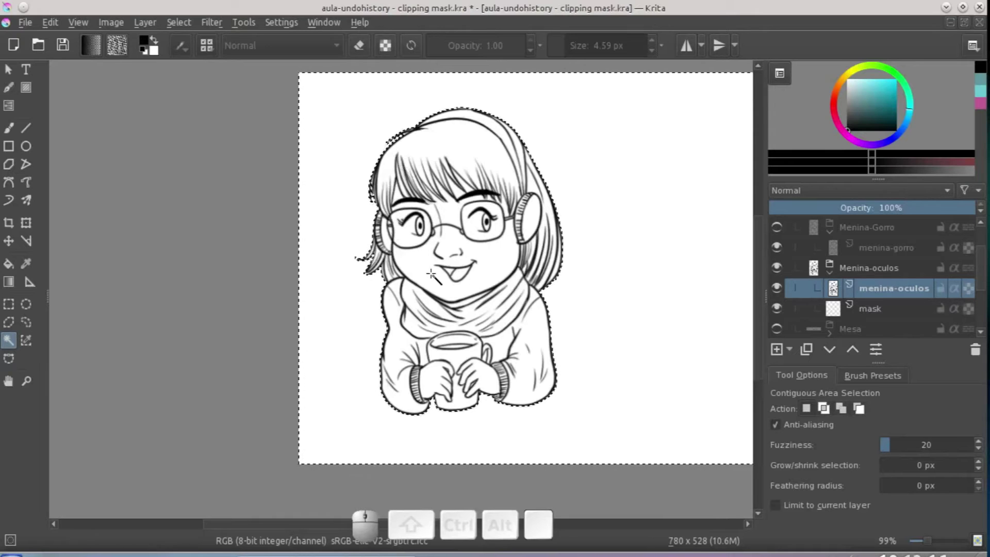
key(minus)
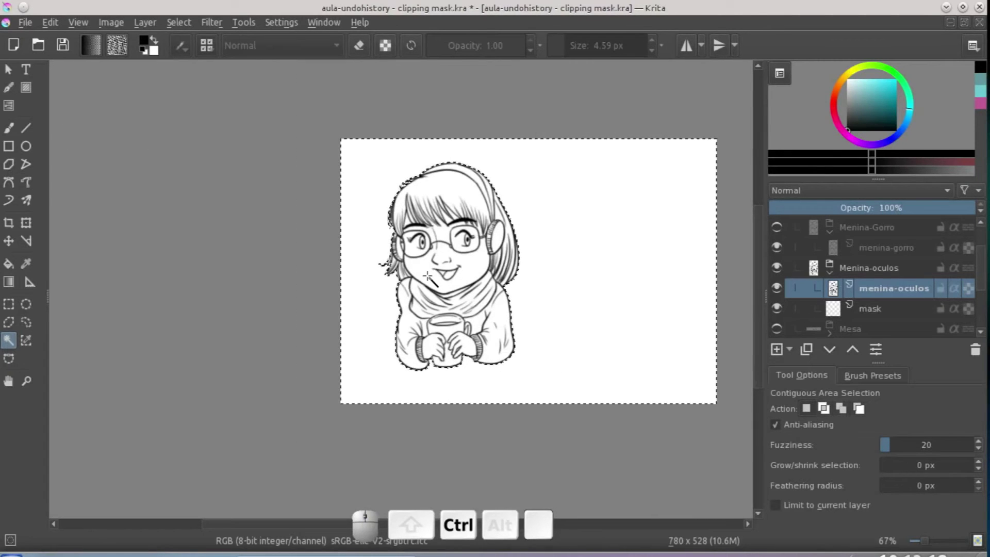
scroll(428, 276, down, 1)
scroll(428, 276, up, 4)
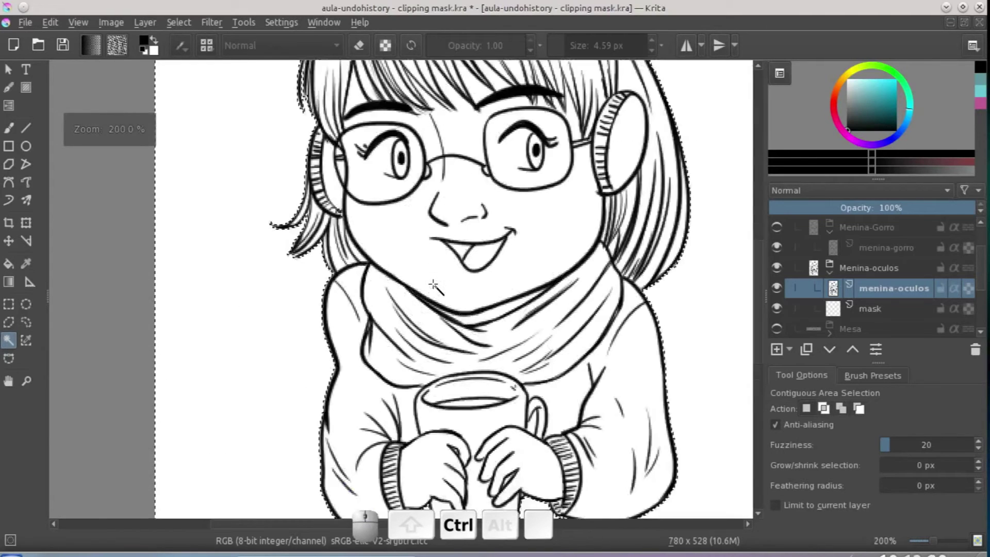
scroll(433, 283, down, 1)
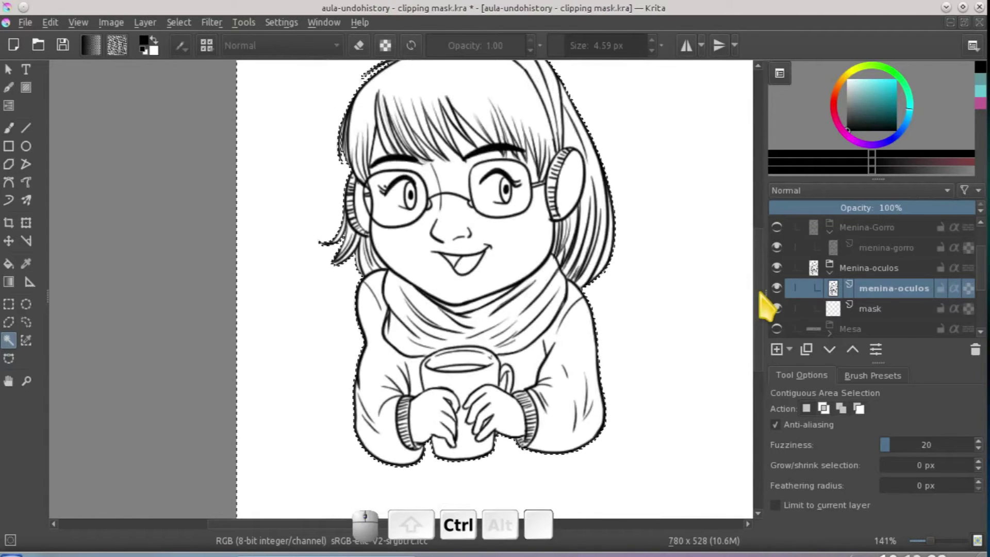
drag(760, 292, 758, 279)
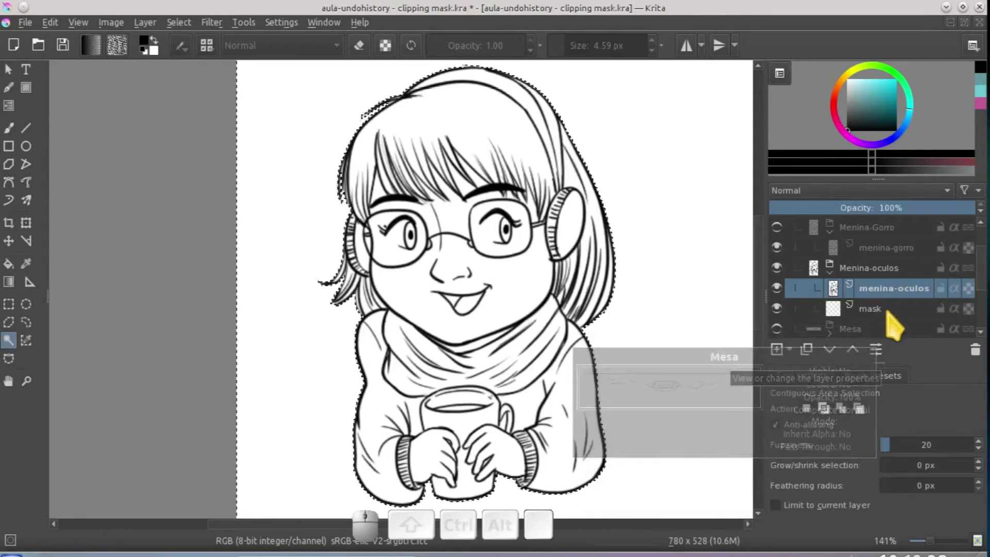
Make the mask layer active with the Fill tool and choose a muted greyish mauve as the foreground colour.
click(893, 321)
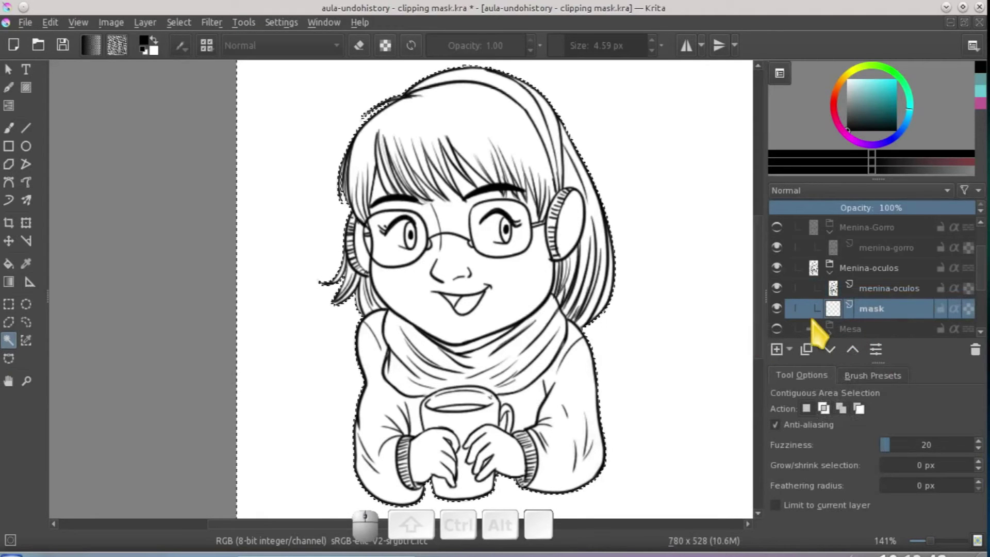
click(9, 264)
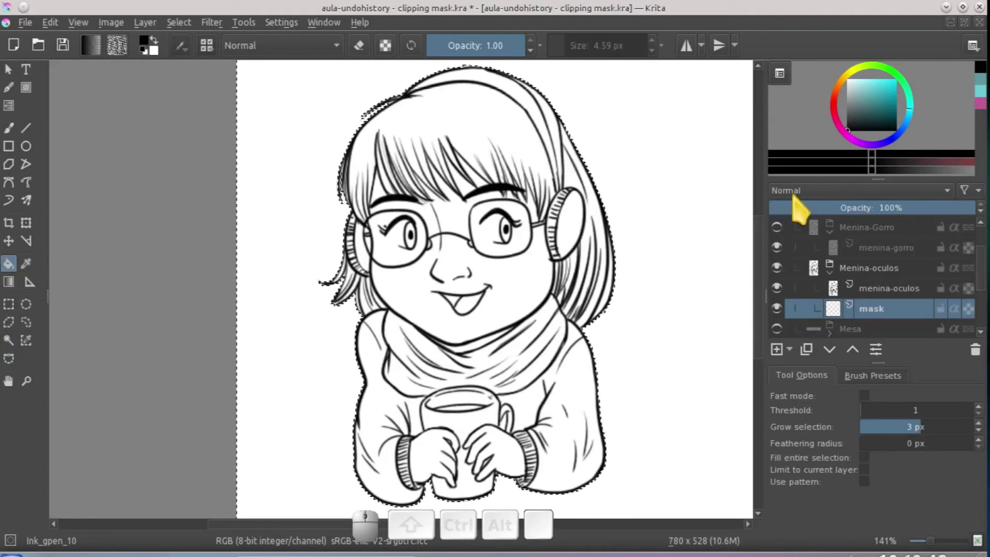
click(838, 123)
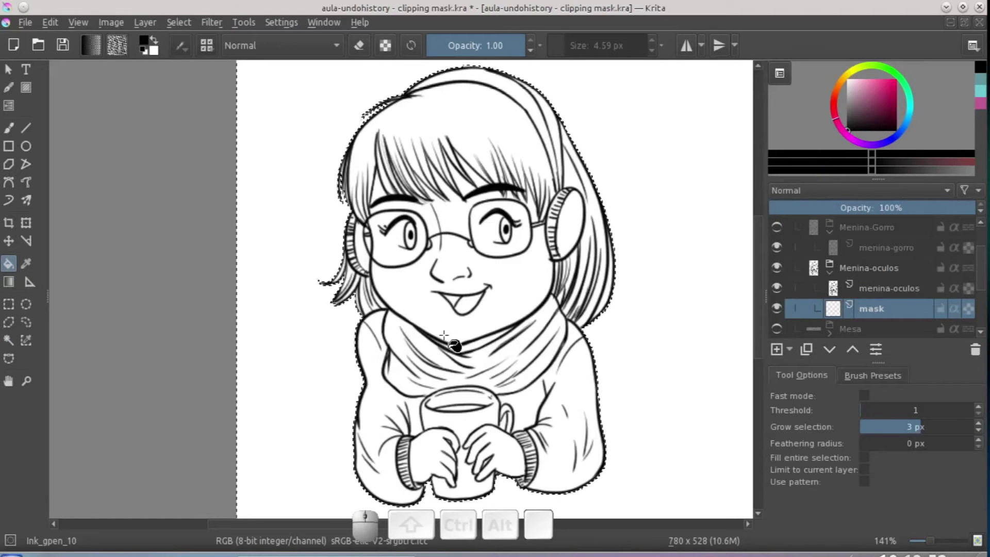
click(857, 113)
drag(857, 112, 851, 105)
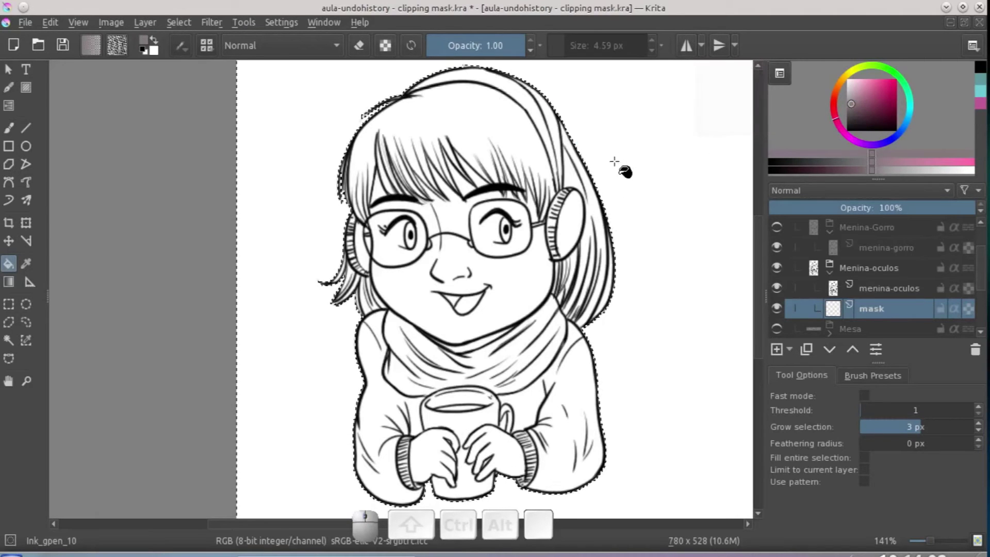
right_click(624, 194)
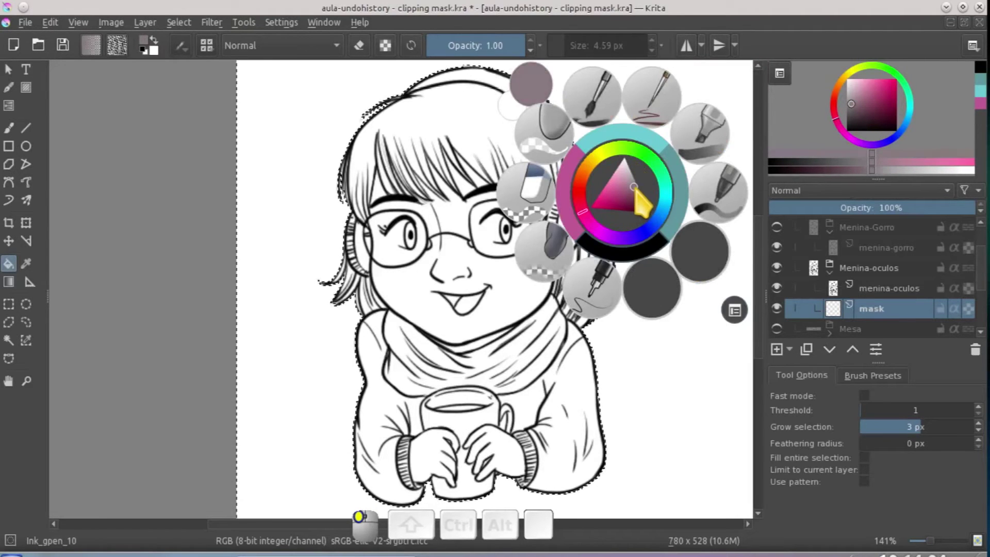
click(635, 190)
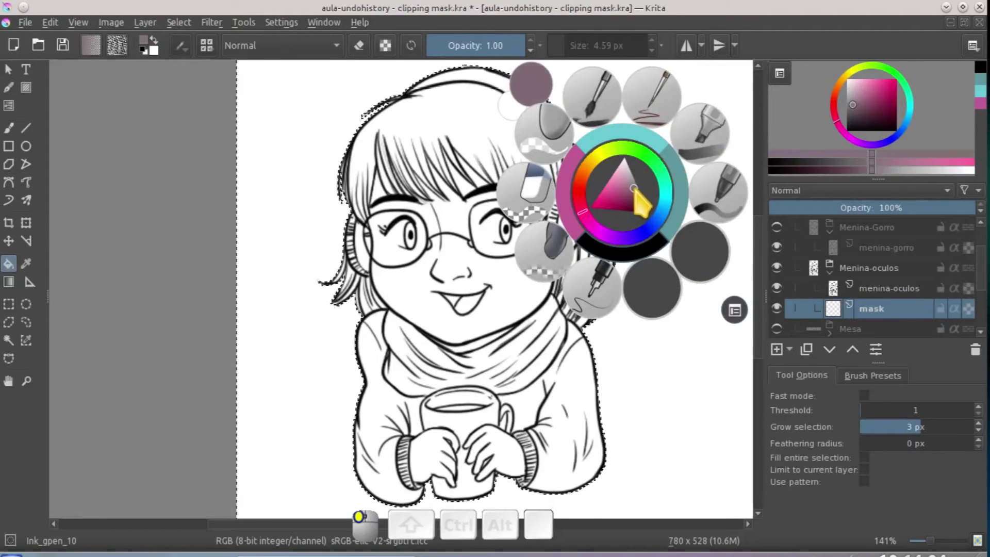
click(187, 304)
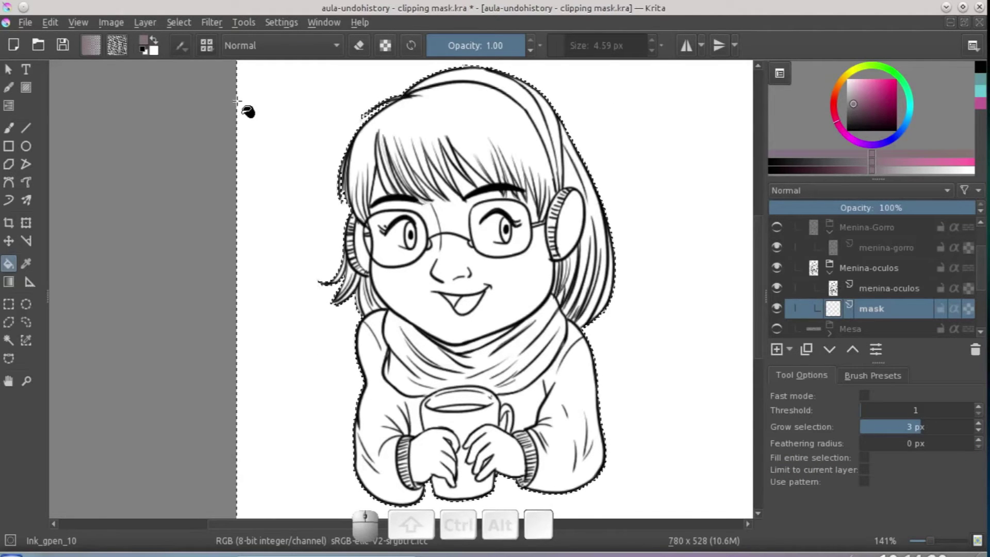
Invert the selection to cover the girl's figure and try filling her face with the mauve colour.
click(179, 22)
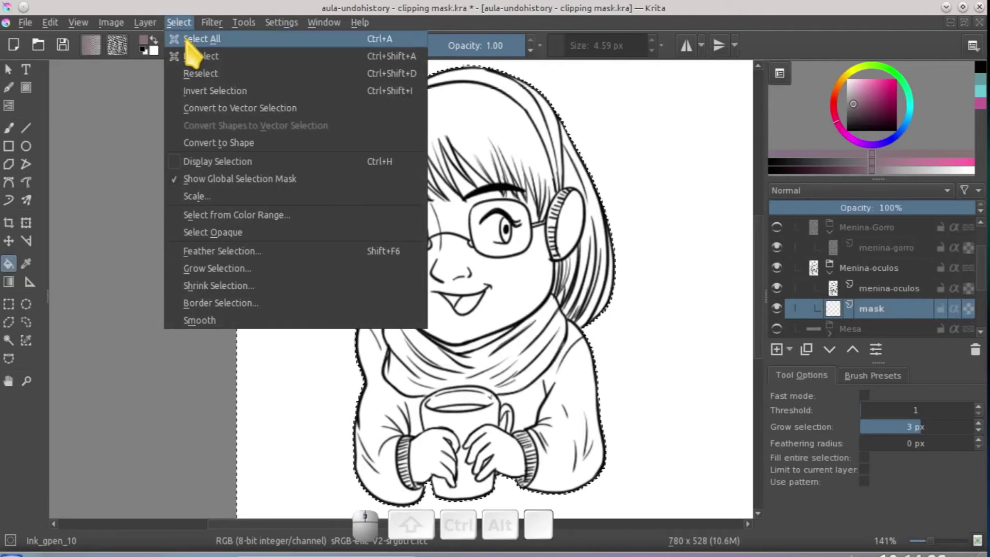
click(284, 91)
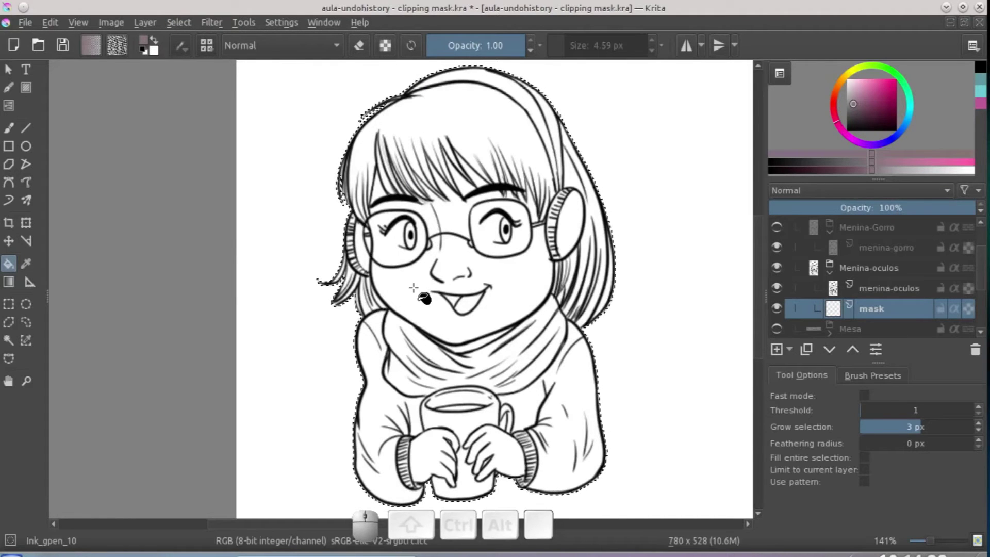
click(417, 305)
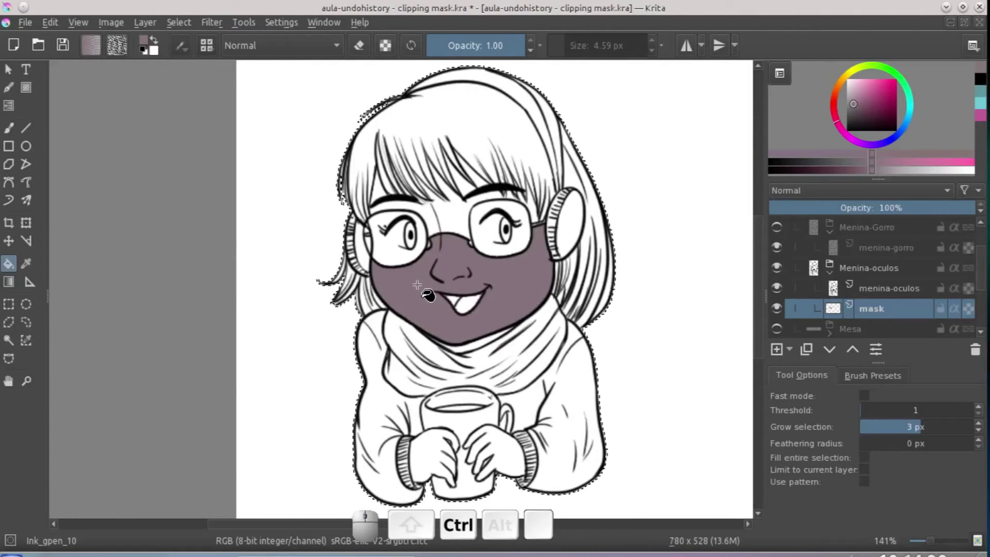
Enable Fill entire selection, fill the girl's whole silhouette on the mask layer with mauve, and deselect.
click(864, 458)
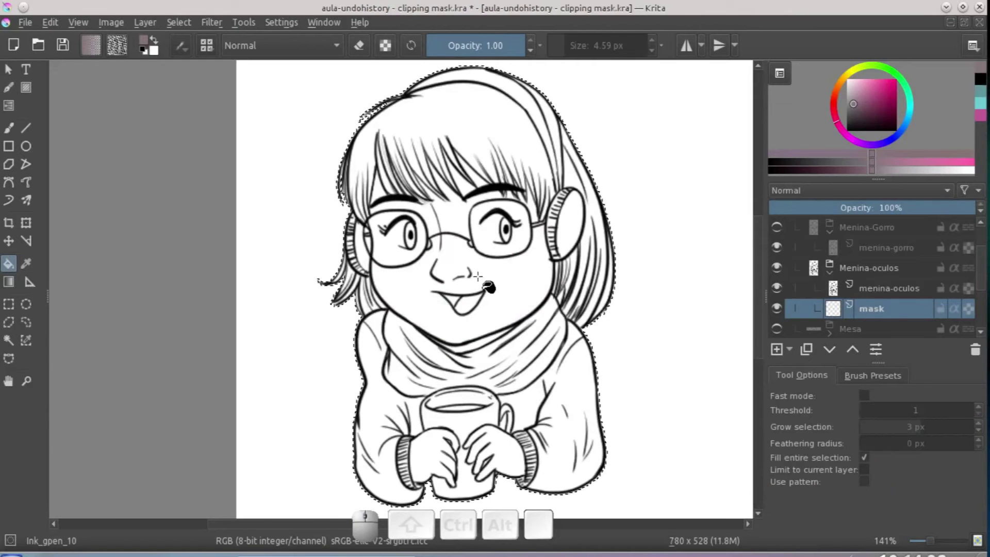
mouse_move(639, 286)
mouse_down()
mouse_move(659, 267)
mouse_move(653, 292)
mouse_up()
key(ctrl+shift+a)
mouse_move(603, 341)
mouse_down()
mouse_move(629, 338)
mouse_move(656, 314)
mouse_move(634, 326)
mouse_move(639, 319)
mouse_up()
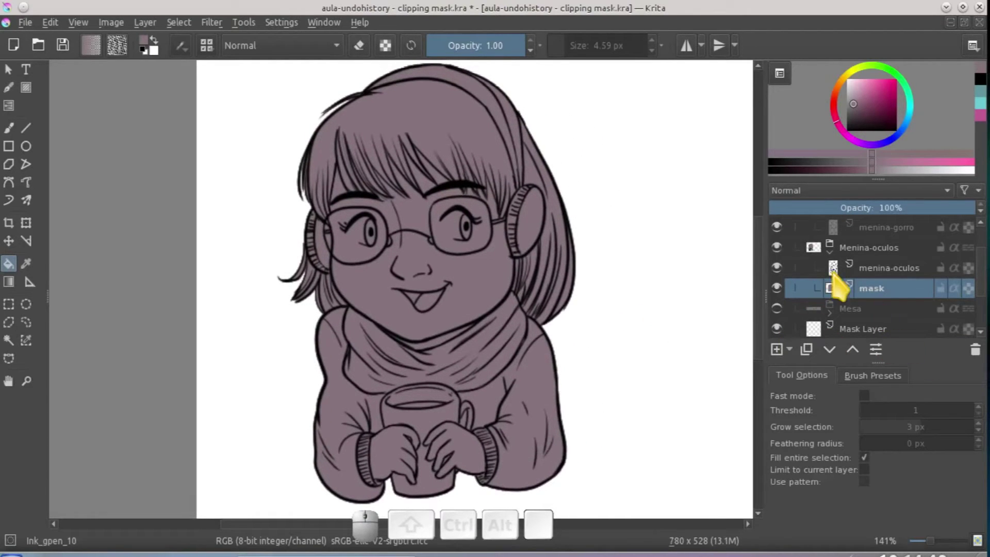
Hide and show the menina-oculos line art to examine the edges of the flat silhouette on the mask layer.
click(777, 268)
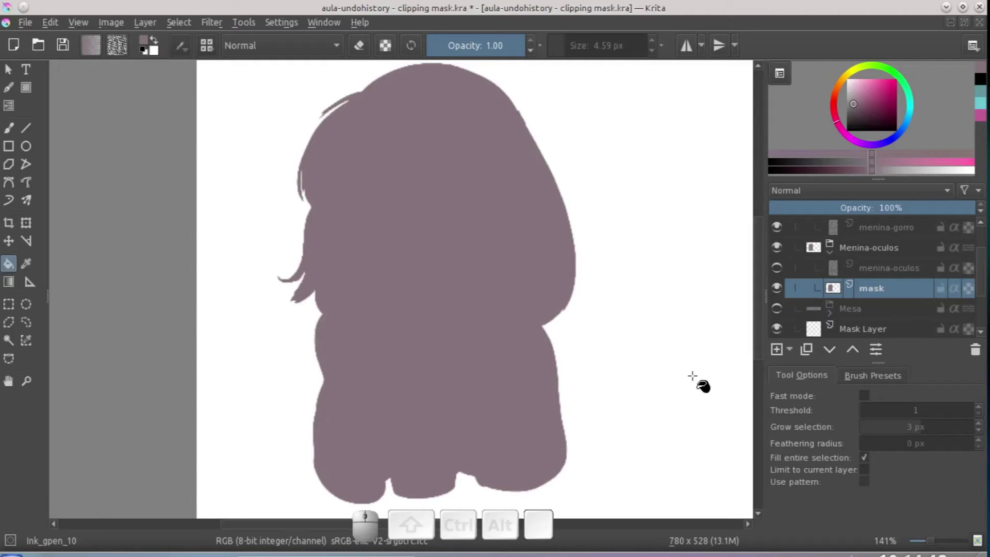
click(777, 268)
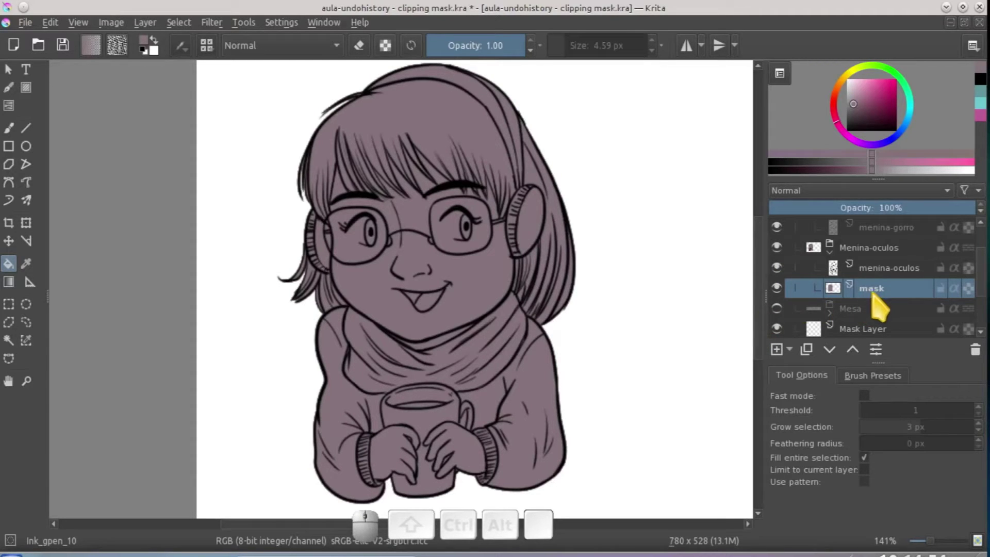
click(777, 268)
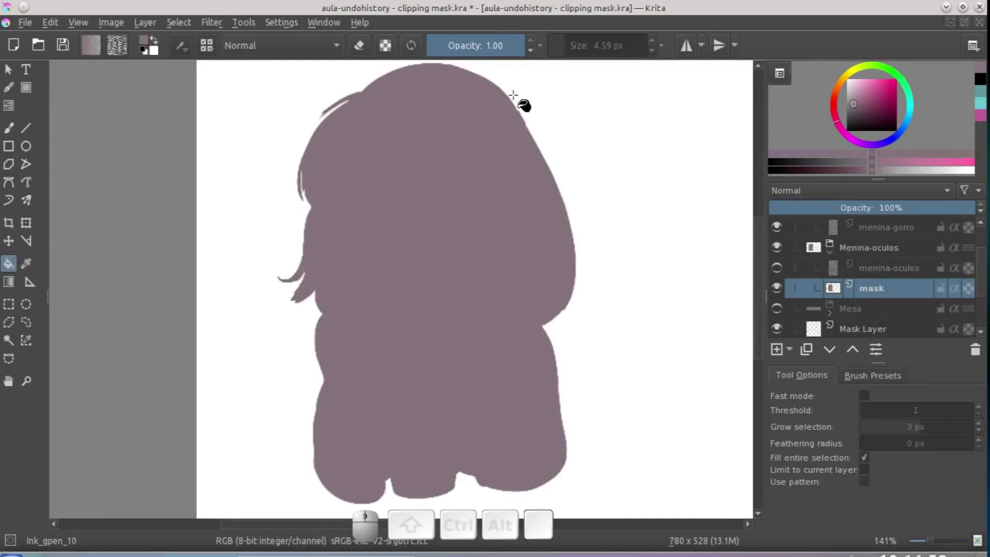
click(8, 128)
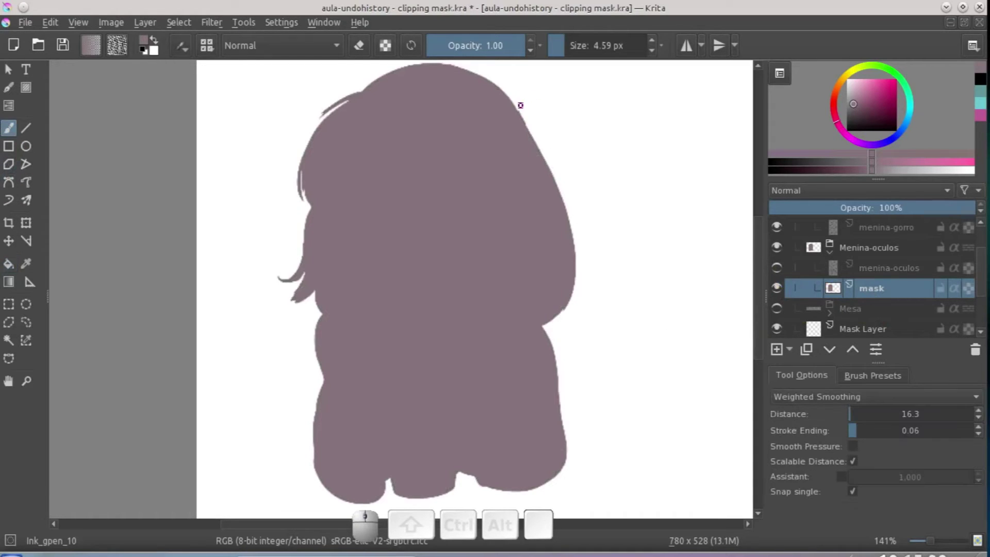
click(9, 69)
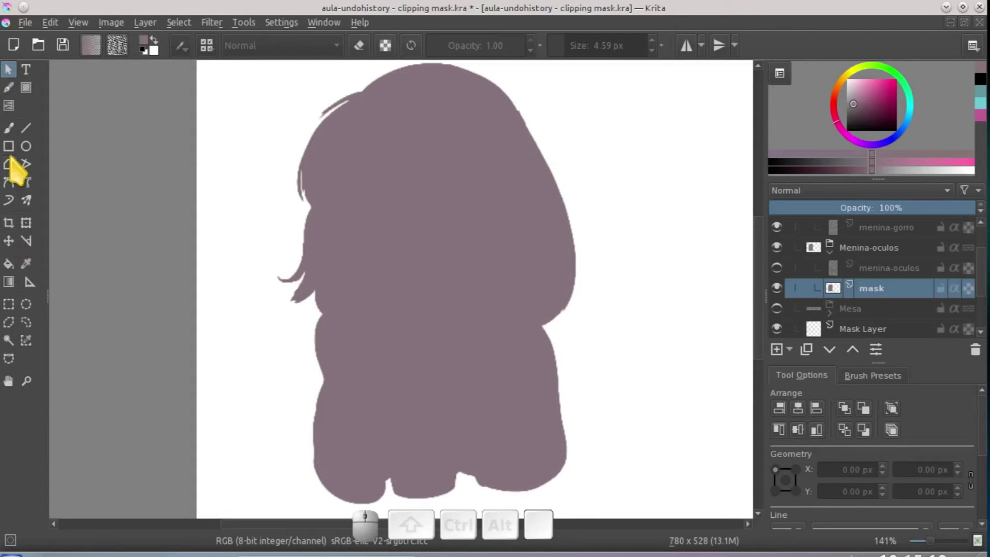
click(8, 127)
click(777, 268)
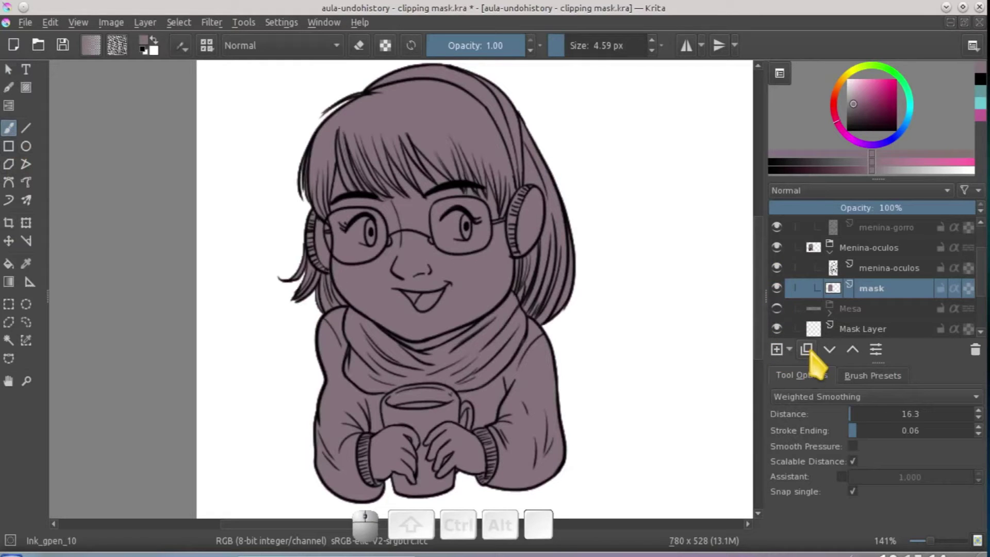
Add a new paint layer directly above the mask layer inside the Menina-oculos group.
double_click(889, 287)
click(880, 308)
click(890, 284)
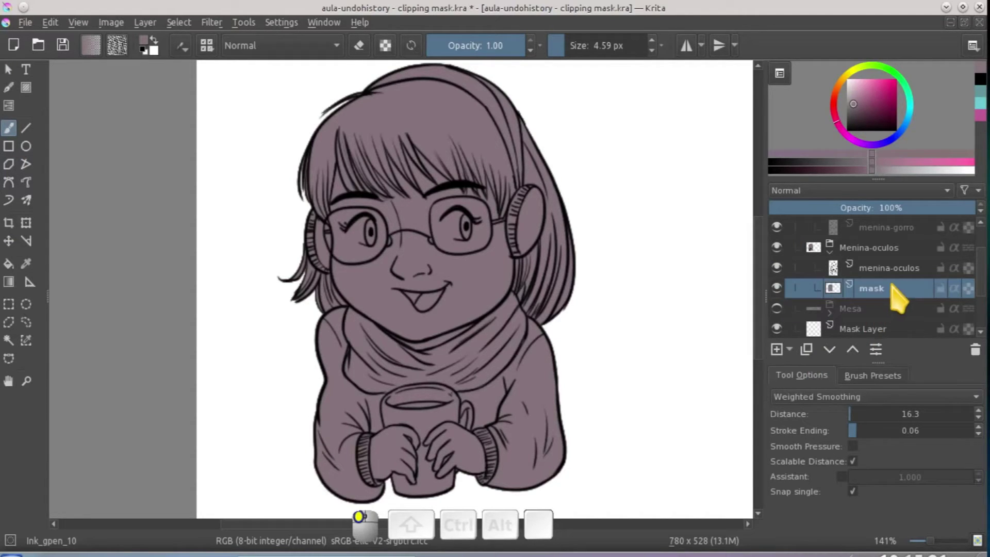
click(777, 349)
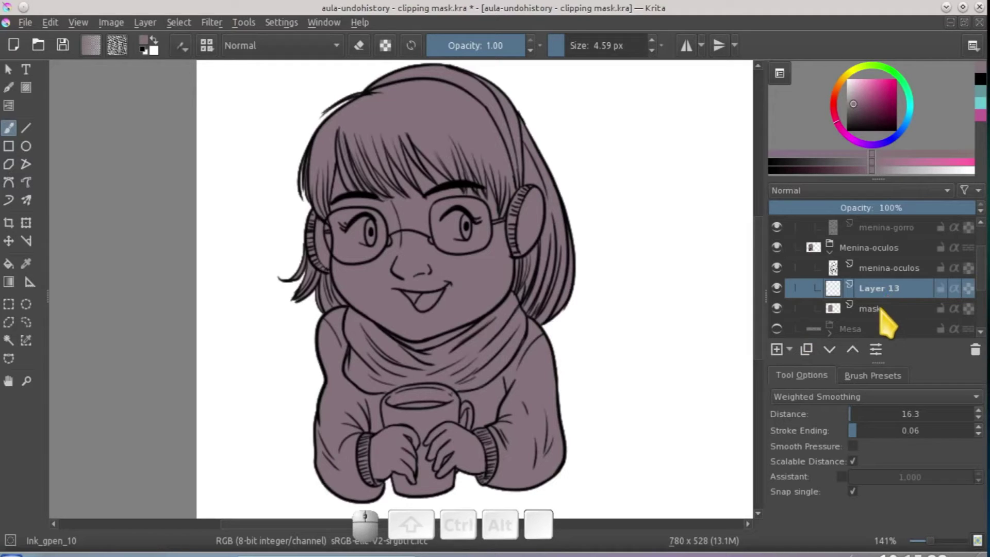
Turn off Fill entire selection for the Fill tool and choose a light peach skin colour.
click(9, 264)
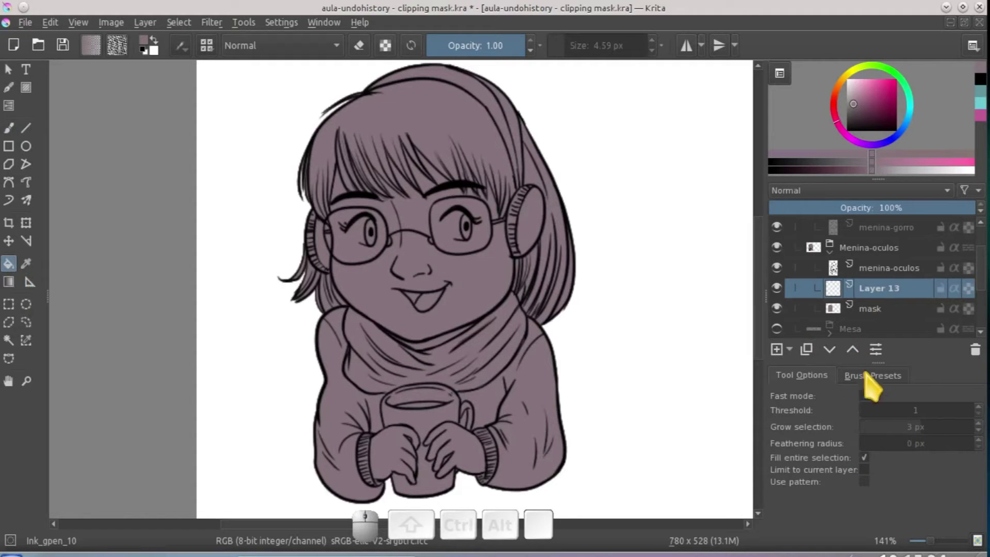
click(864, 457)
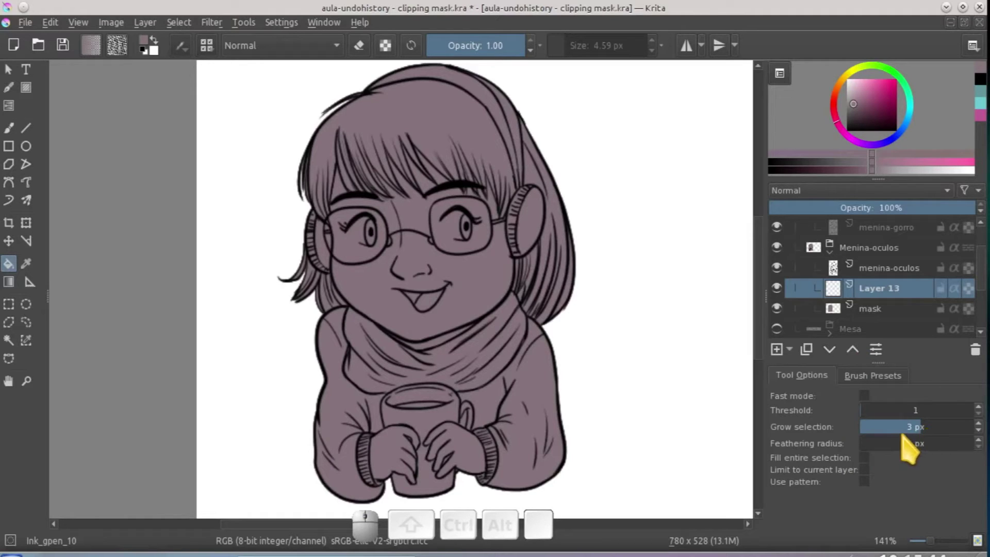
drag(773, 427, 829, 432)
click(839, 97)
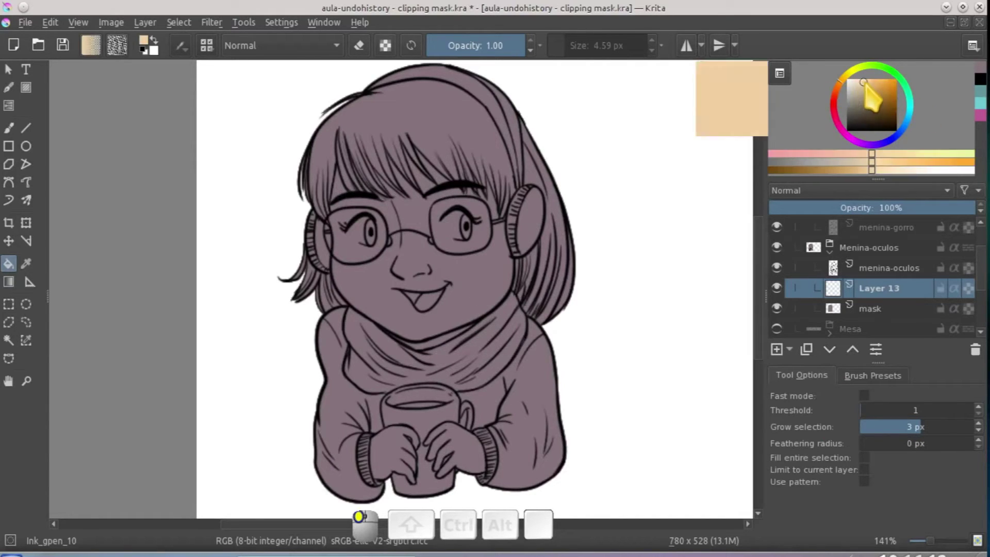
click(859, 80)
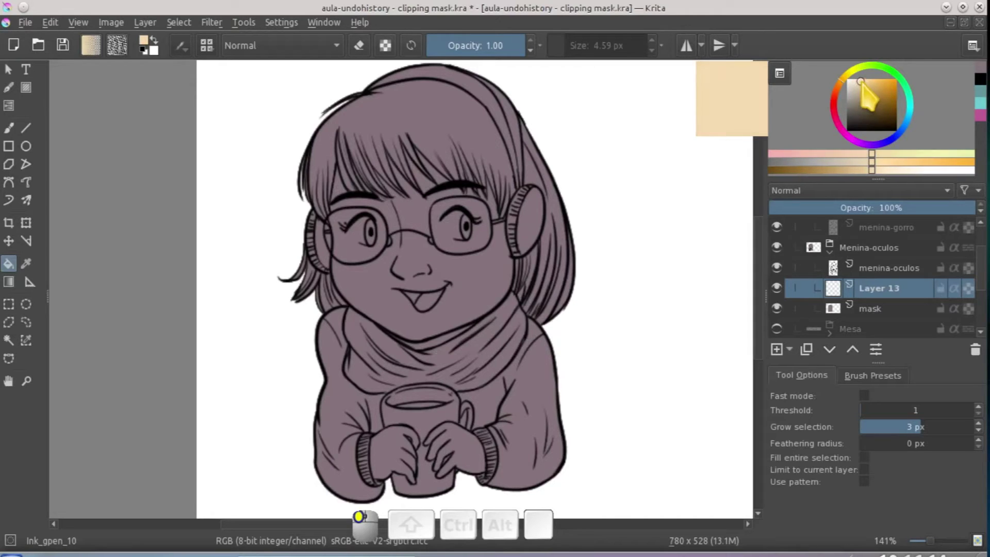
click(861, 80)
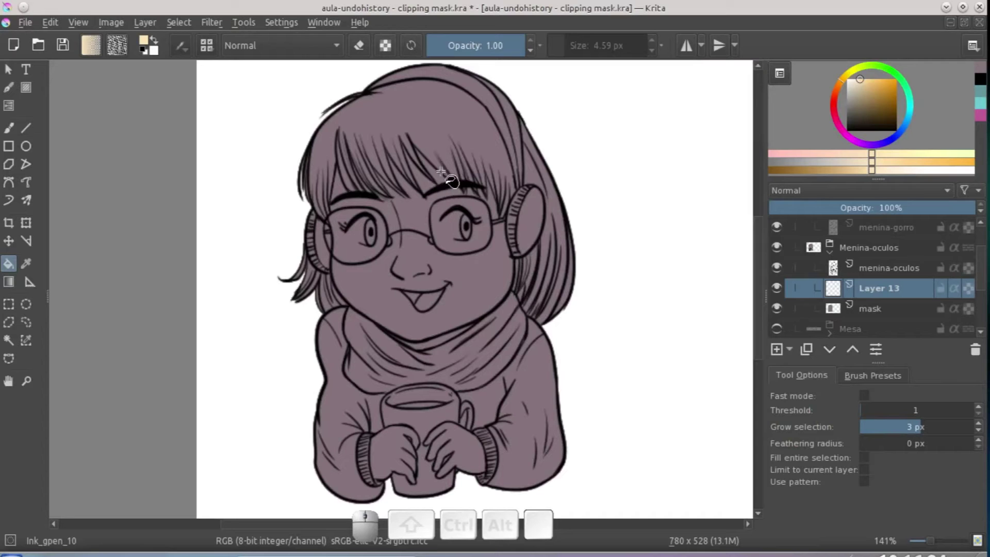
Try filling the girl's lower face with light peach using a 3 px grown selection, and check the edges around the glasses.
click(479, 282)
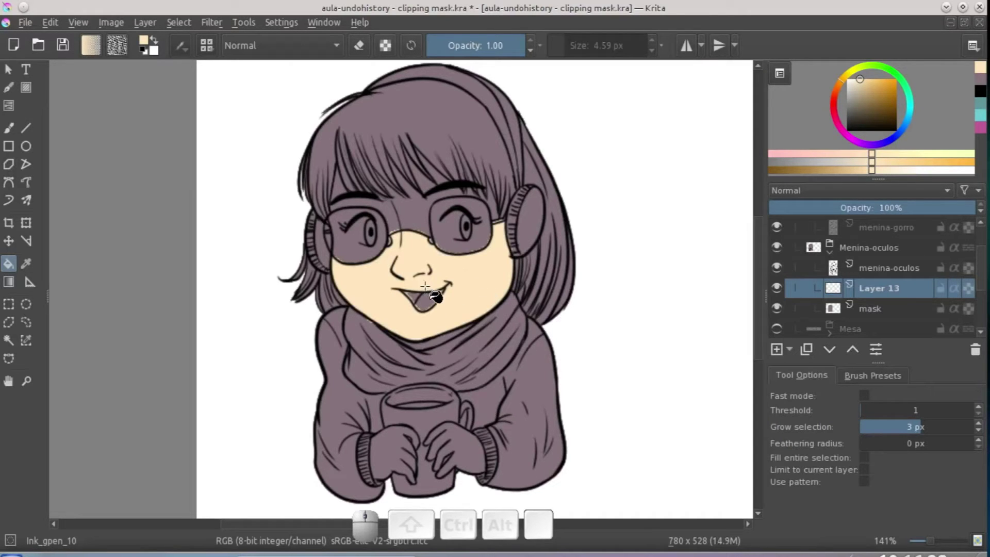
scroll(416, 281, up, 4)
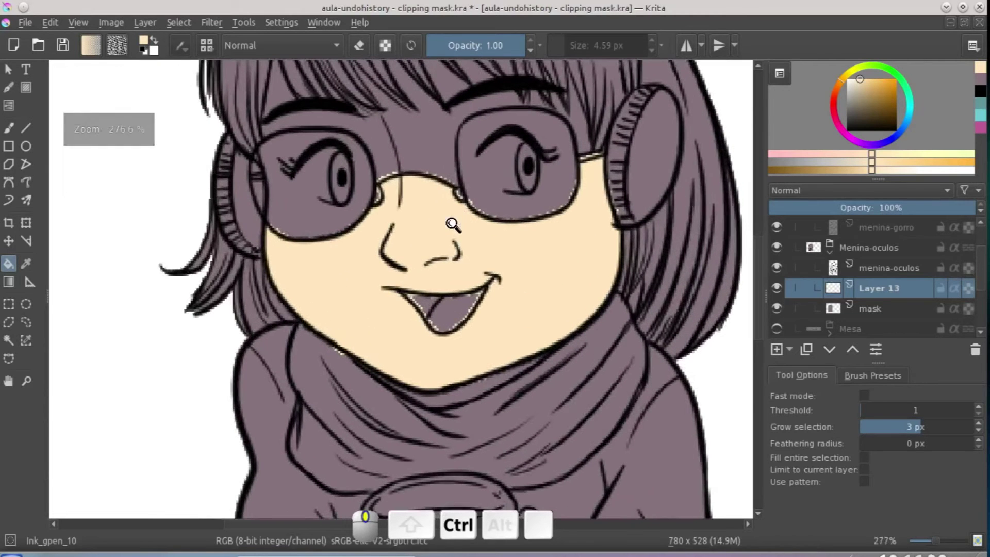
scroll(428, 248, up, 4)
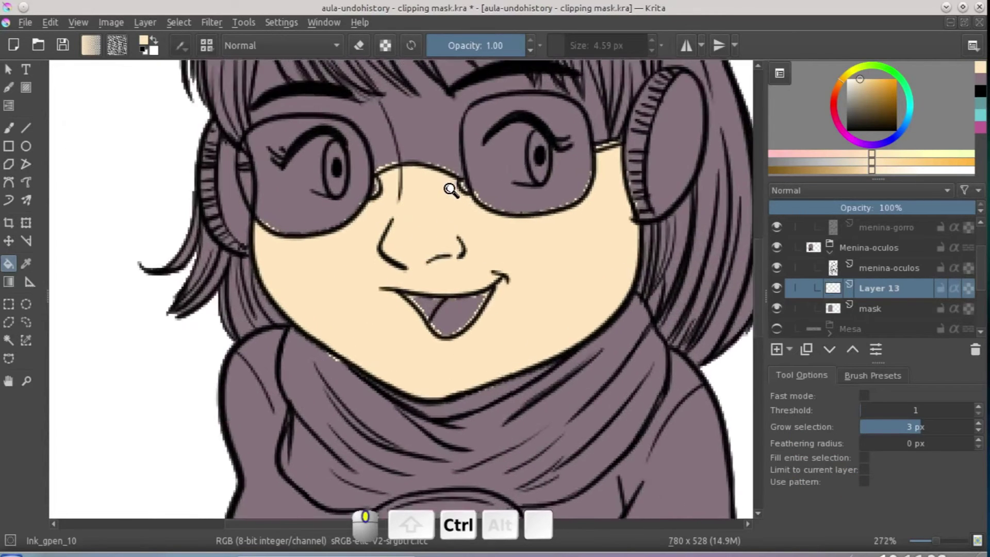
scroll(407, 299, up, 2)
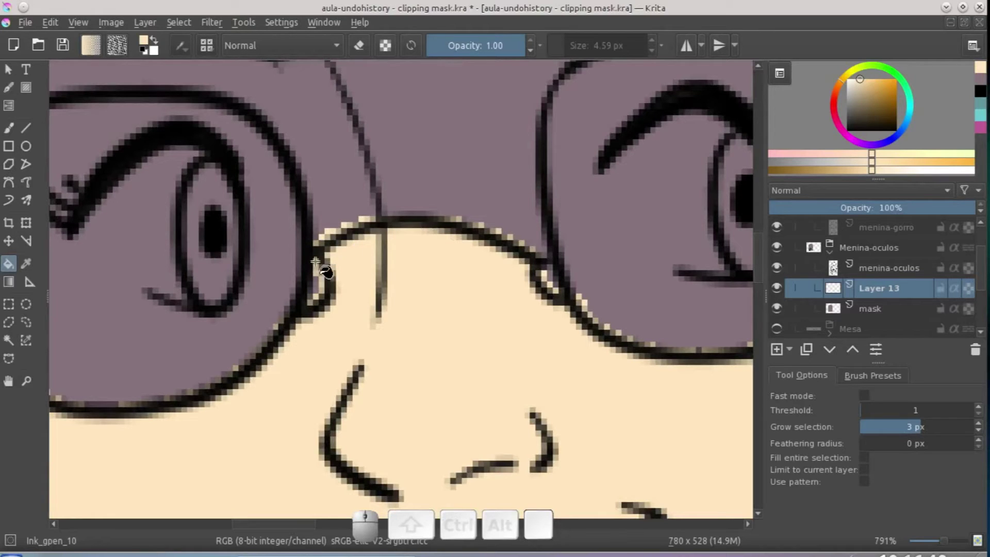
key(ctrl+z)
Set the fill's Grow selection to 1 px and fill the girl's lower face with light peach.
click(972, 427)
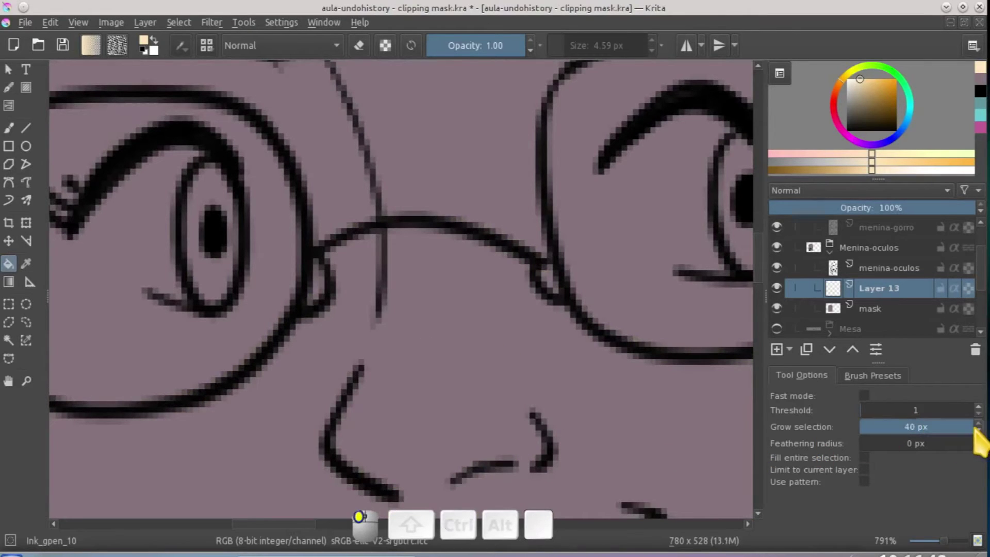
click(920, 426)
text(1)
key(Return)
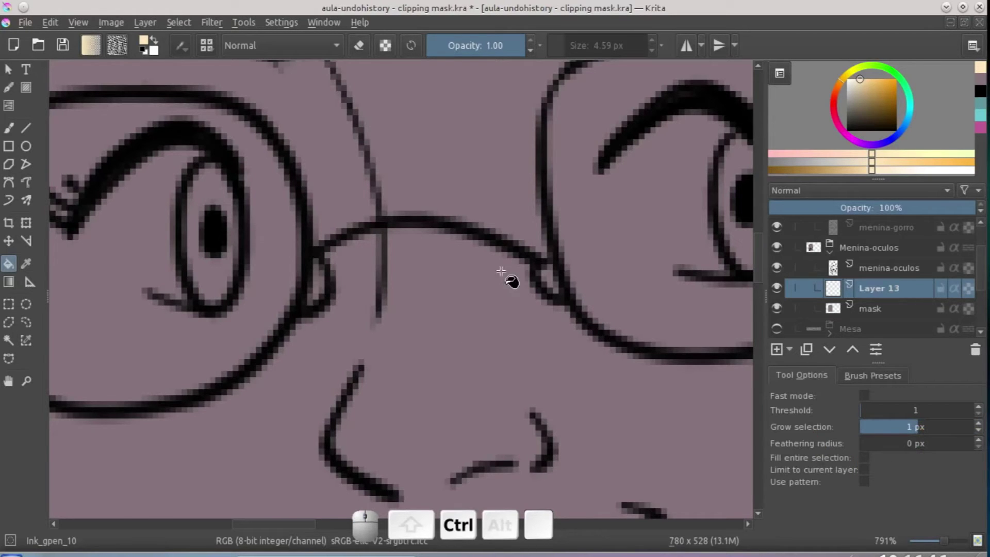
scroll(469, 324, down, 3)
click(459, 327)
drag(455, 327, 416, 276)
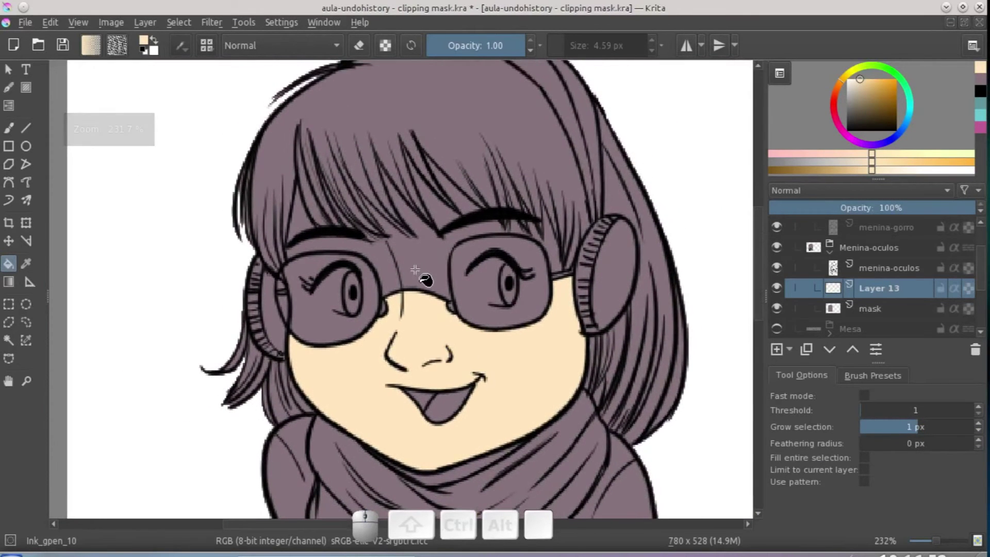
Fill the forehead, the skin gaps between the fringe strands and both glasses lenses with light peach.
click(386, 273)
click(304, 220)
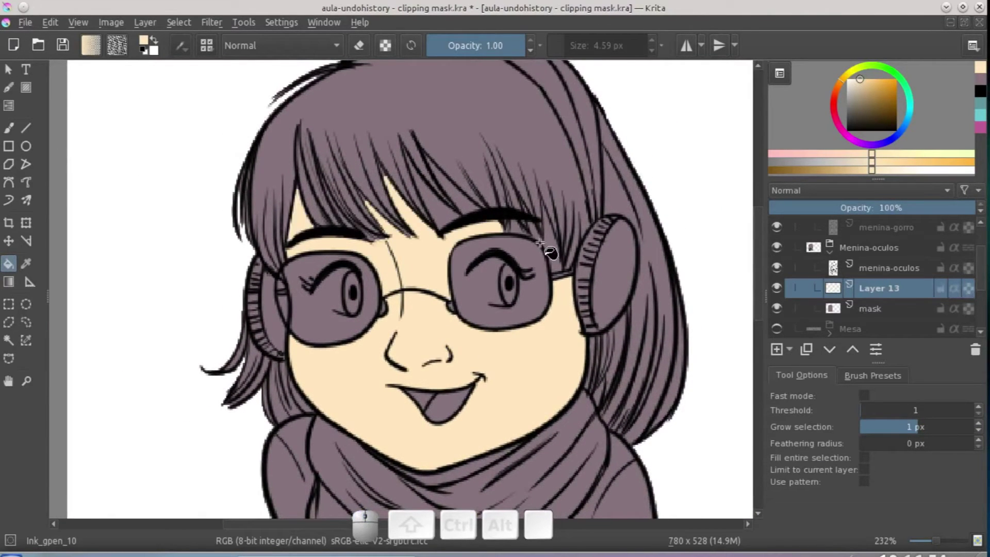
click(445, 211)
click(466, 208)
click(554, 264)
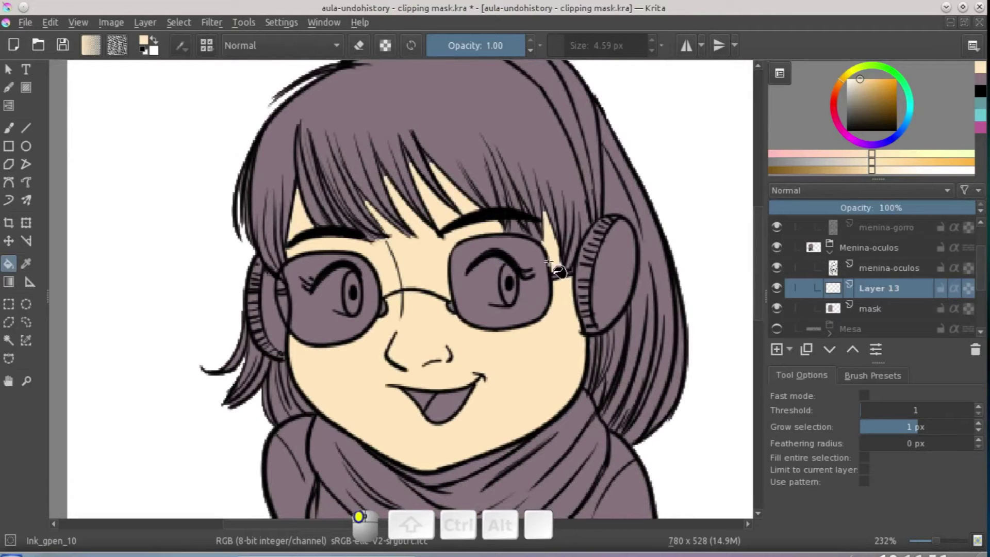
click(316, 311)
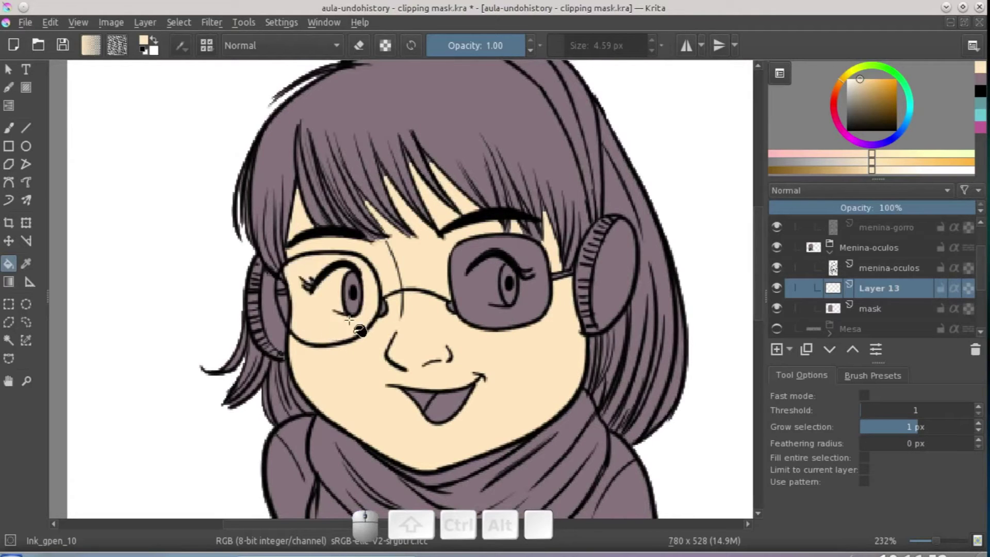
click(483, 290)
Fill both of the girl's hands around the mug with light peach.
scroll(544, 337, down, 4)
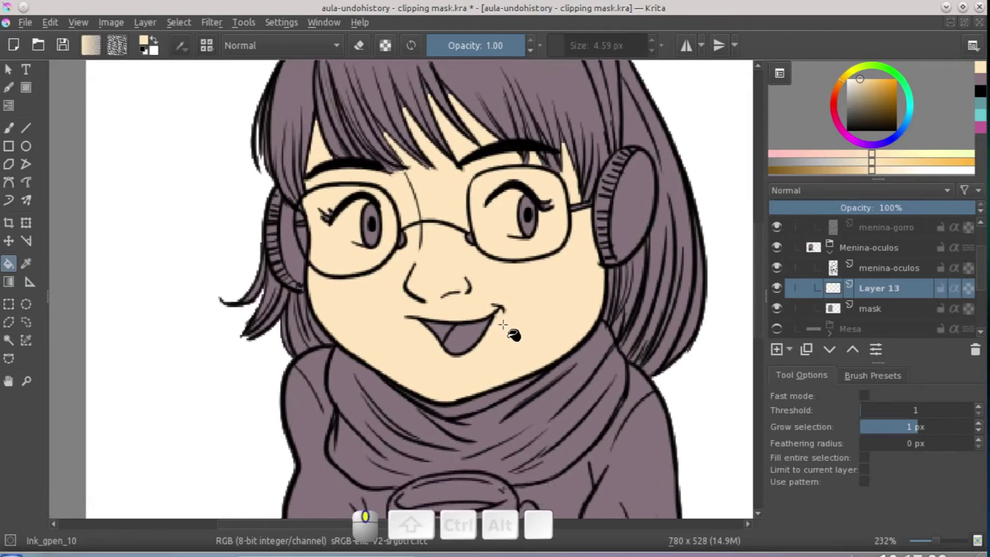
scroll(473, 340, down, 3)
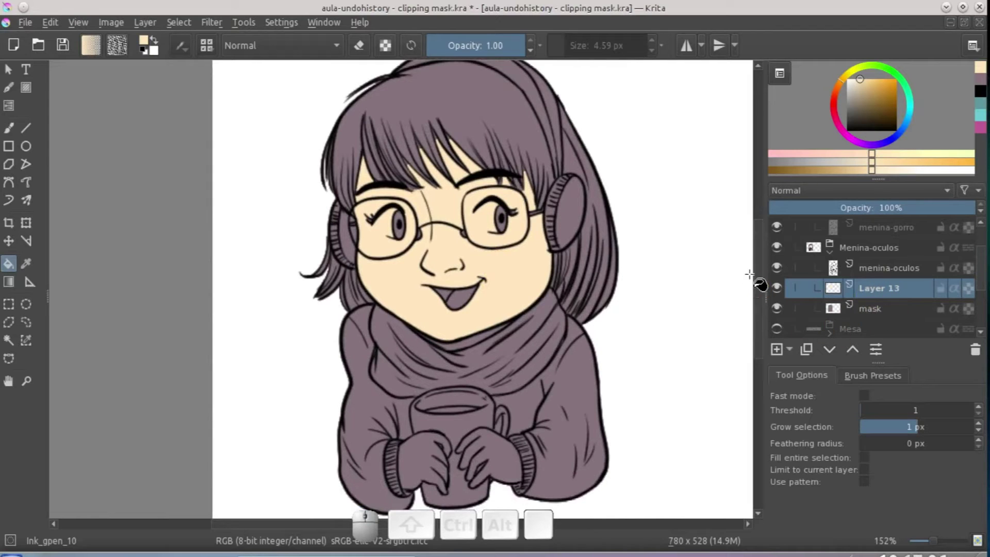
click(432, 458)
click(492, 454)
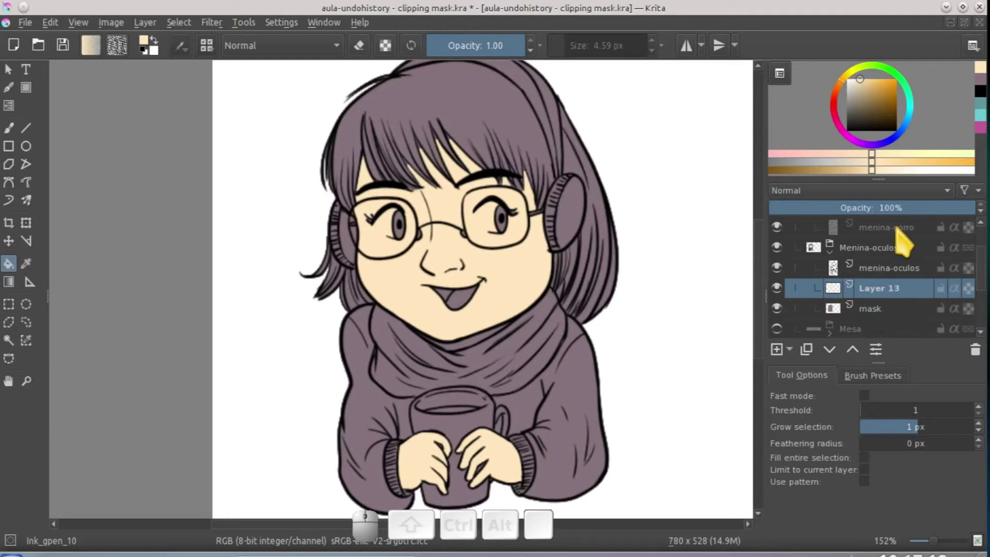
Add a new paint layer above the skin colour layer and rename the skin layer as rosto.
click(776, 349)
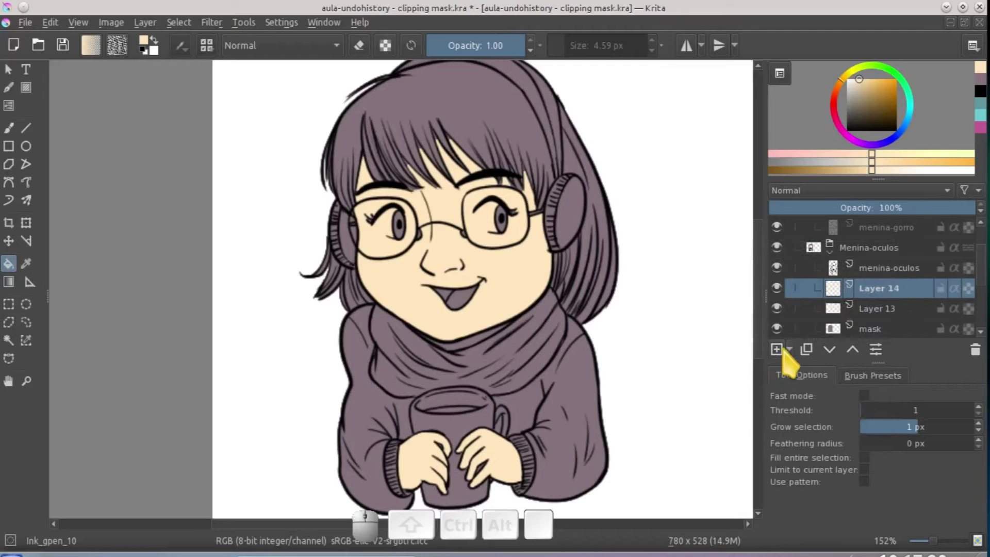
double_click(895, 307)
text(r)
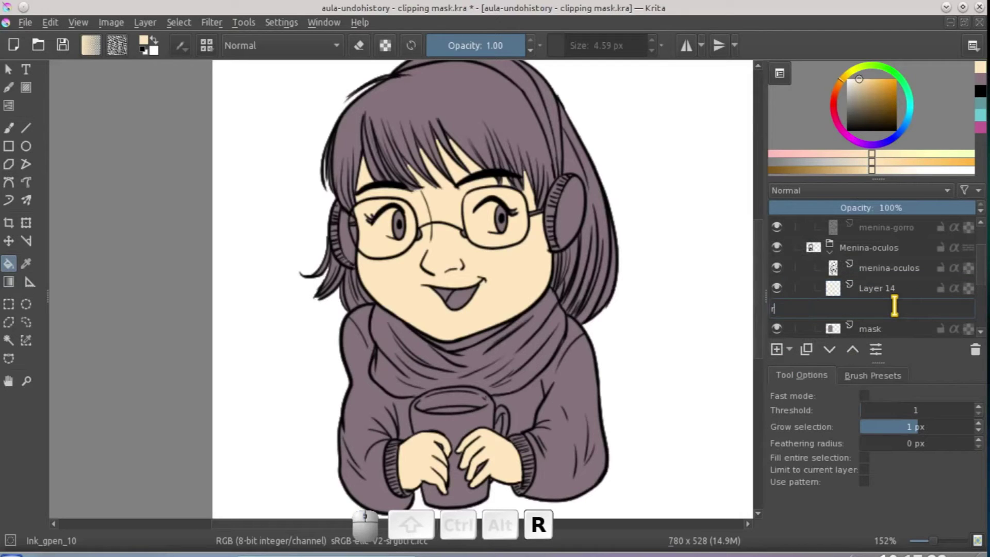
text(osto)
key(Return)
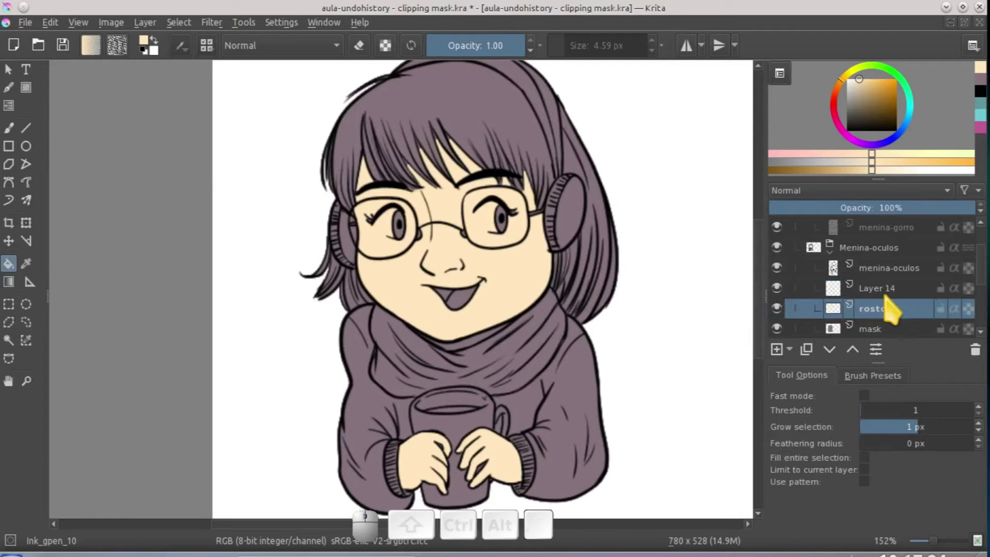
Rename the new empty layer above rosto as cabelo.
click(885, 297)
double_click(886, 297)
text(caB)
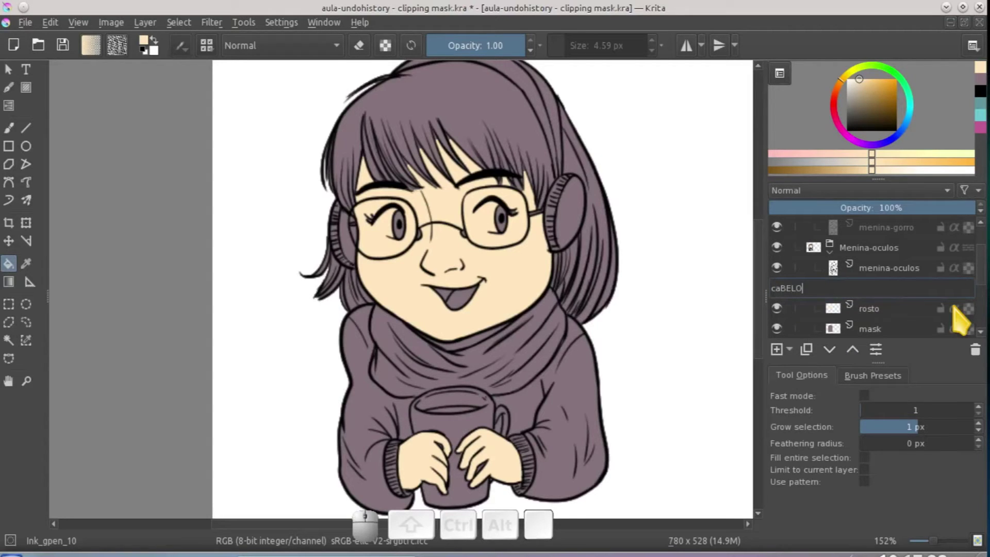
text(ELO)
key(BackSpace)
key(BackSpace)
text(cabelo)
key(Return)
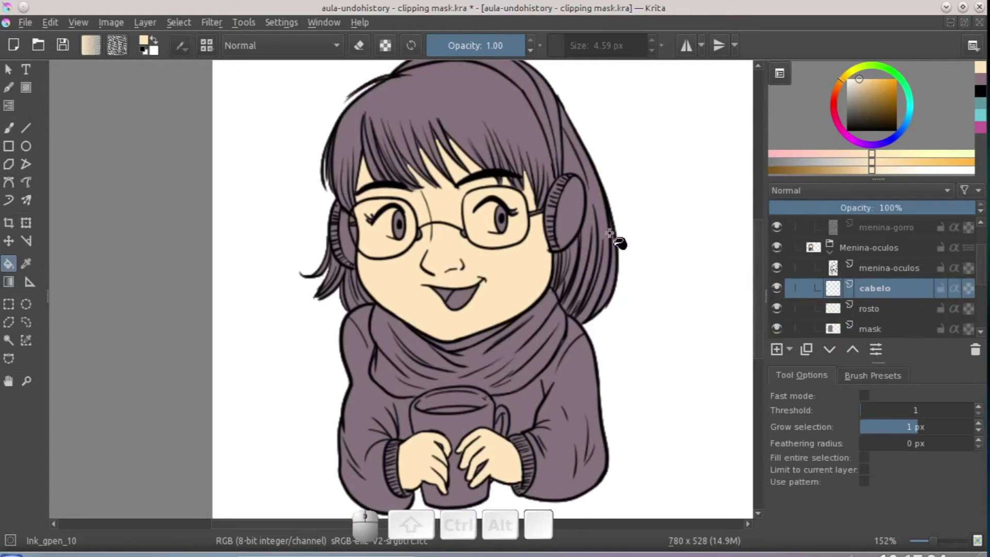
Choose a dark brown colour and fill the main hair sections, fringe and side locks on the cabelo layer.
scroll(619, 242, up, 3)
click(872, 110)
drag(874, 111, 869, 112)
click(526, 165)
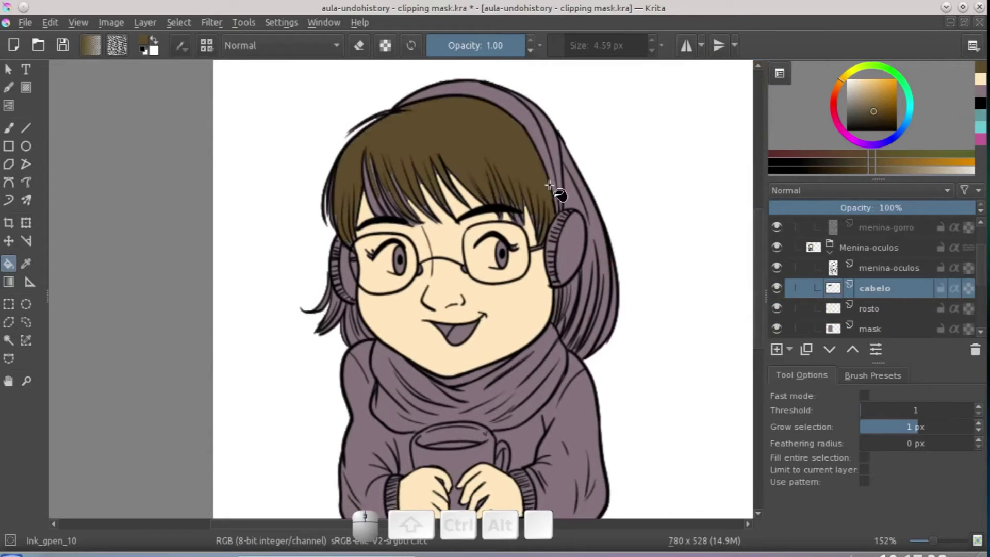
click(572, 198)
click(601, 242)
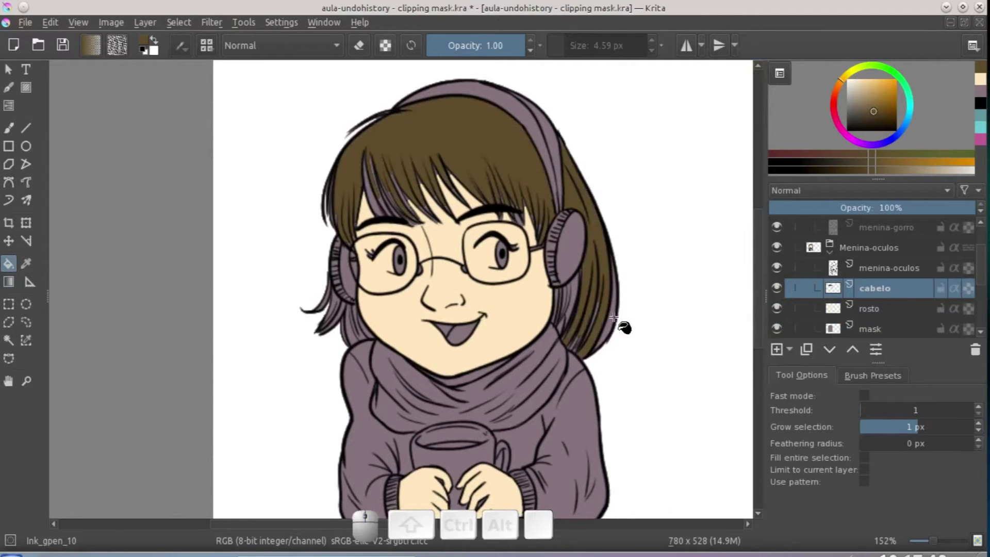
click(582, 308)
click(341, 301)
click(352, 331)
click(373, 205)
Add a new paint layer above cabelo and name it roupa.
scroll(547, 291, down, 3)
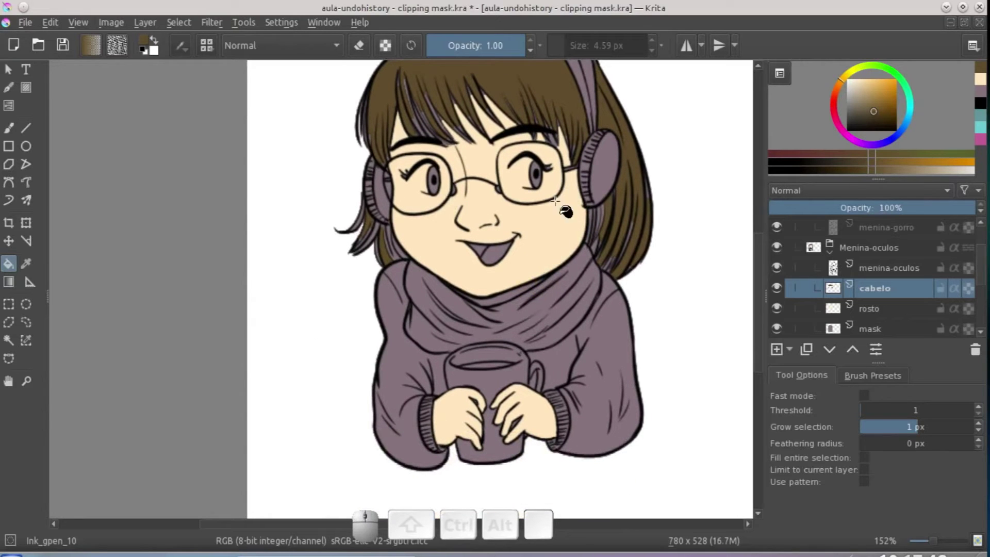
mouse_move(555, 335)
mouse_down()
mouse_move(581, 354)
mouse_move(551, 344)
mouse_up()
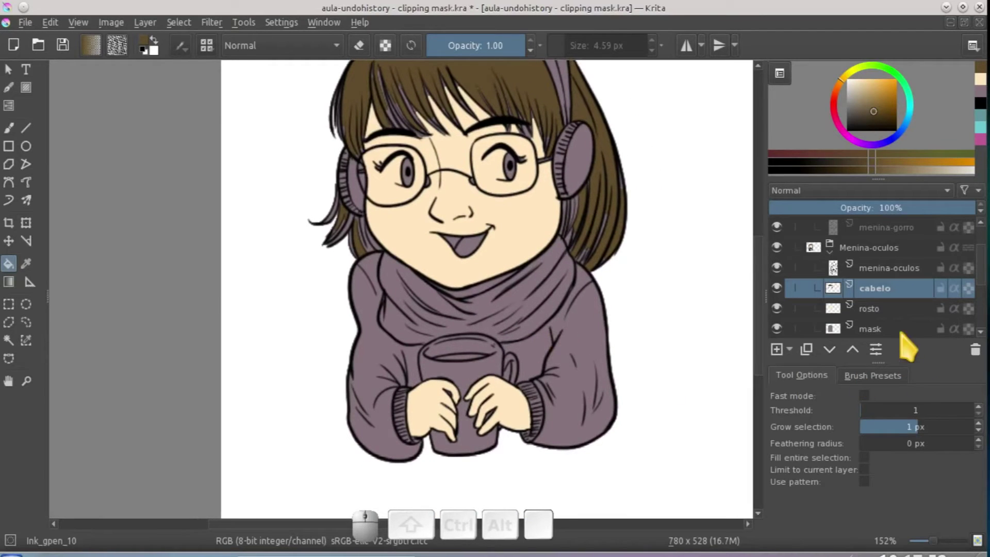
click(777, 349)
double_click(875, 288)
text(roupa)
key(Return)
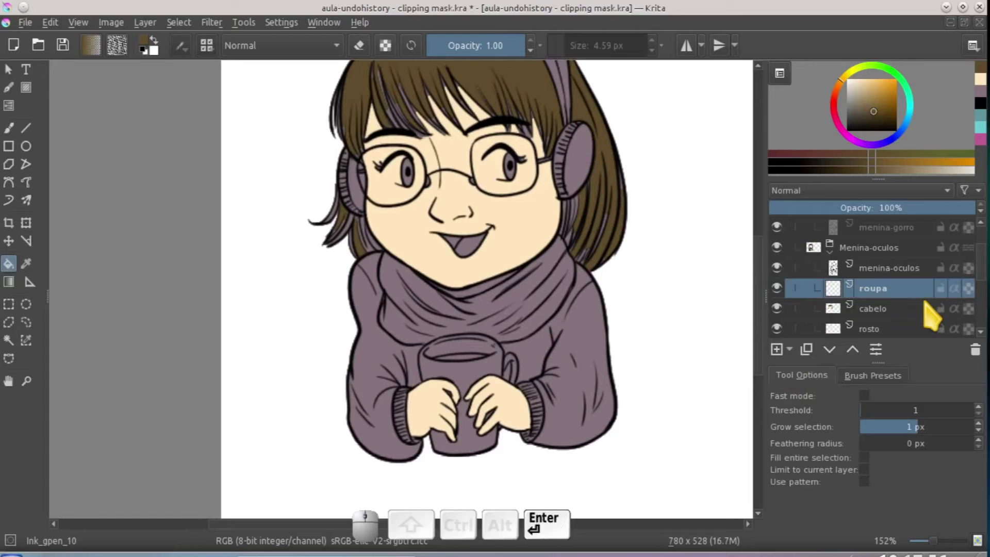
Choose a dark red colour and fill the girl's scarf on the roupa layer.
drag(645, 320, 572, 353)
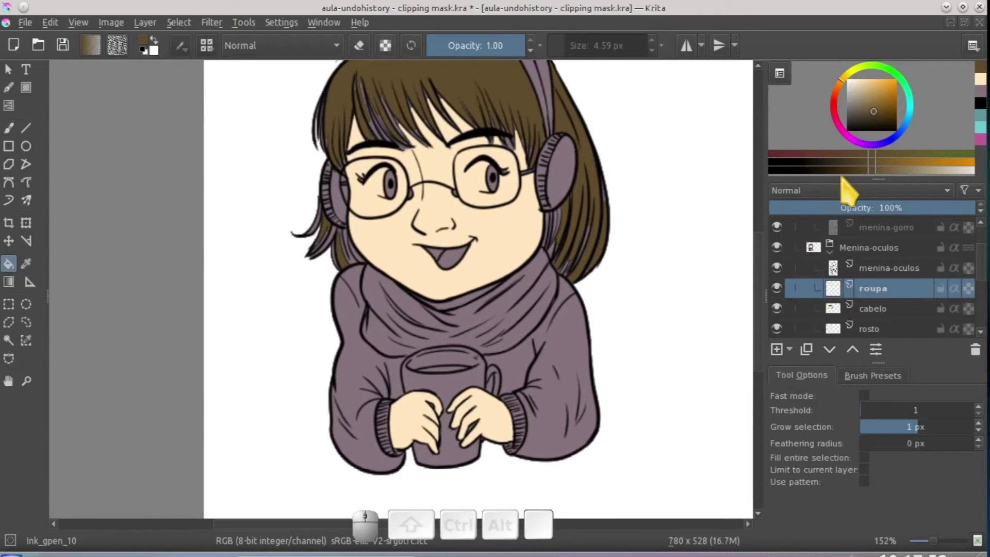
click(843, 104)
mouse_move(844, 104)
mouse_down()
mouse_move(834, 98)
mouse_move(885, 102)
mouse_up()
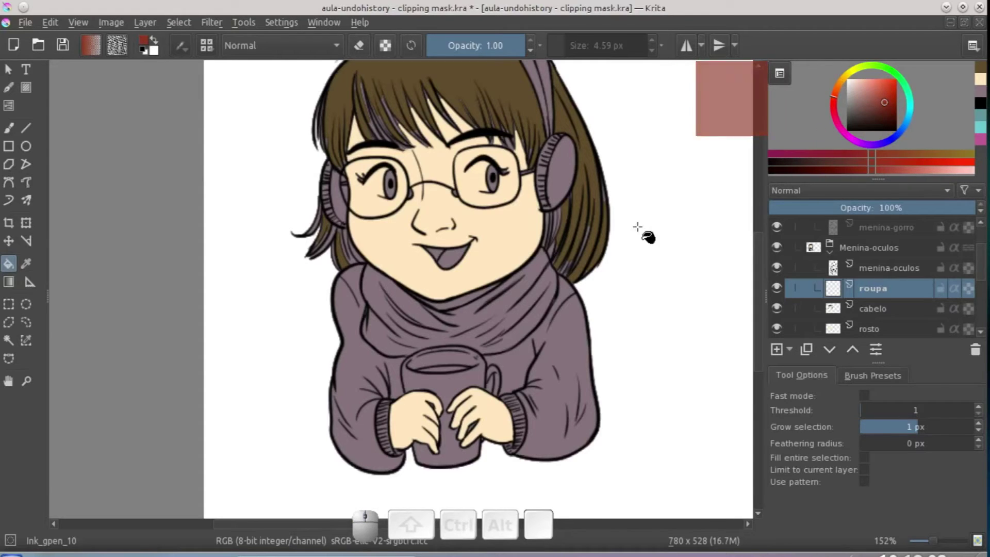
click(433, 316)
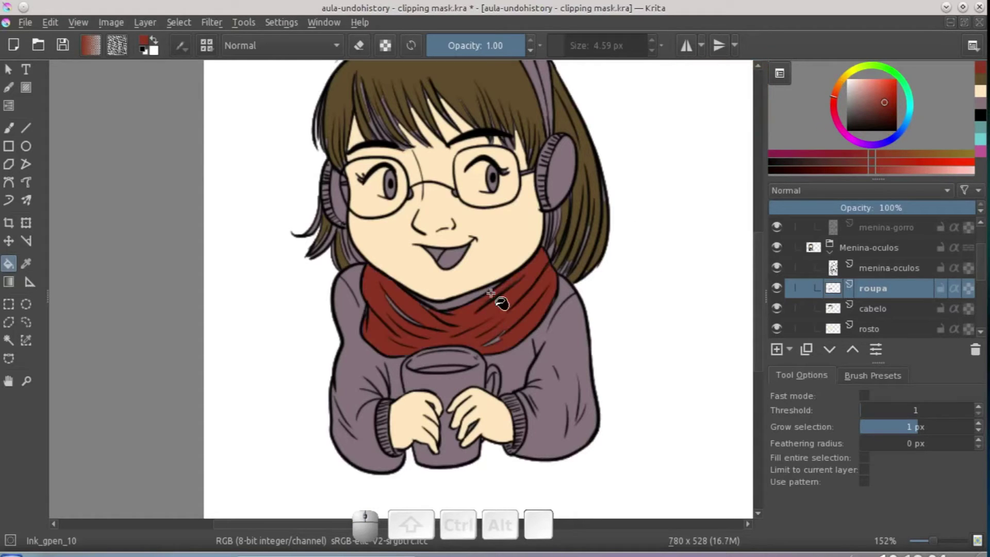
Add a new paint layer between roupa and cabelo and name it casaco.
scroll(526, 327, down, 4)
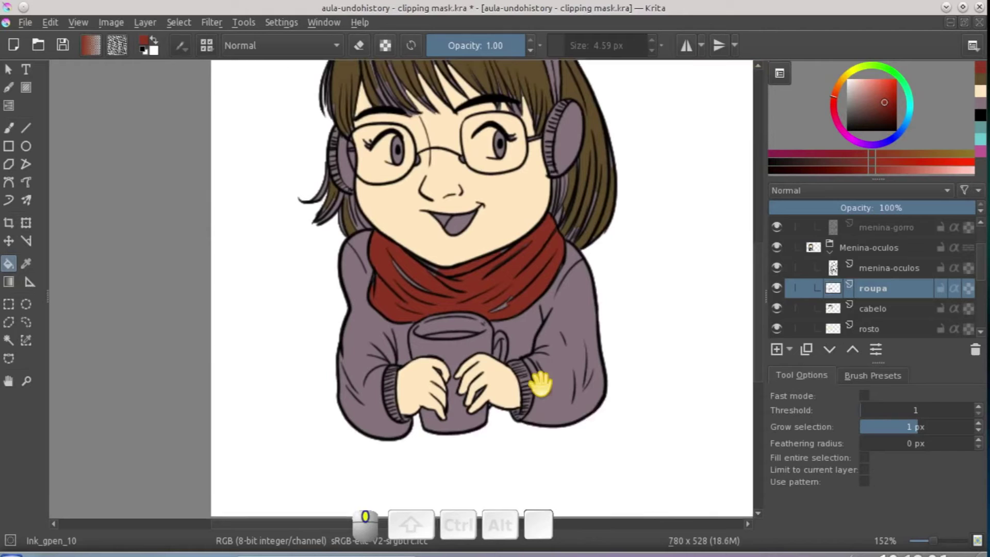
click(871, 309)
click(776, 349)
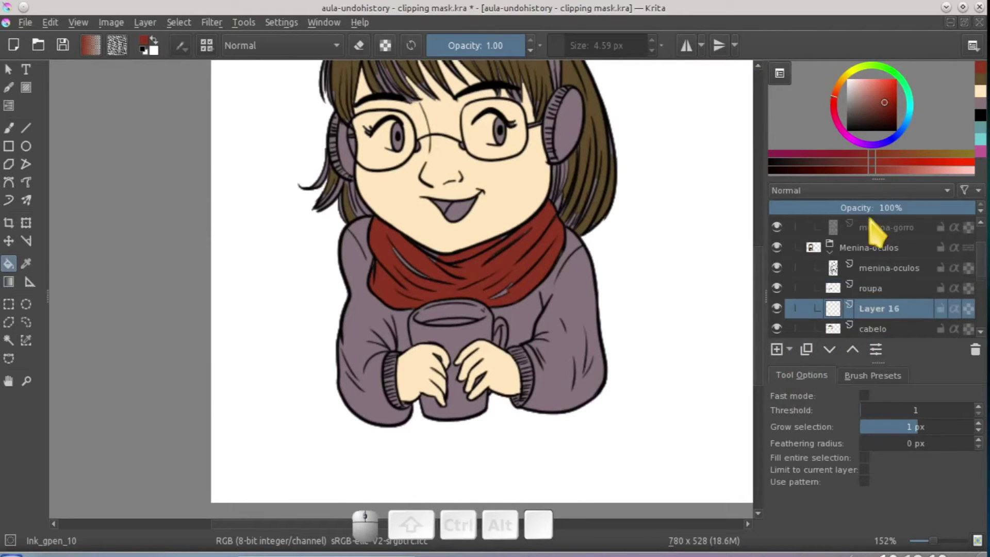
double_click(875, 308)
text(casaco)
key(Return)
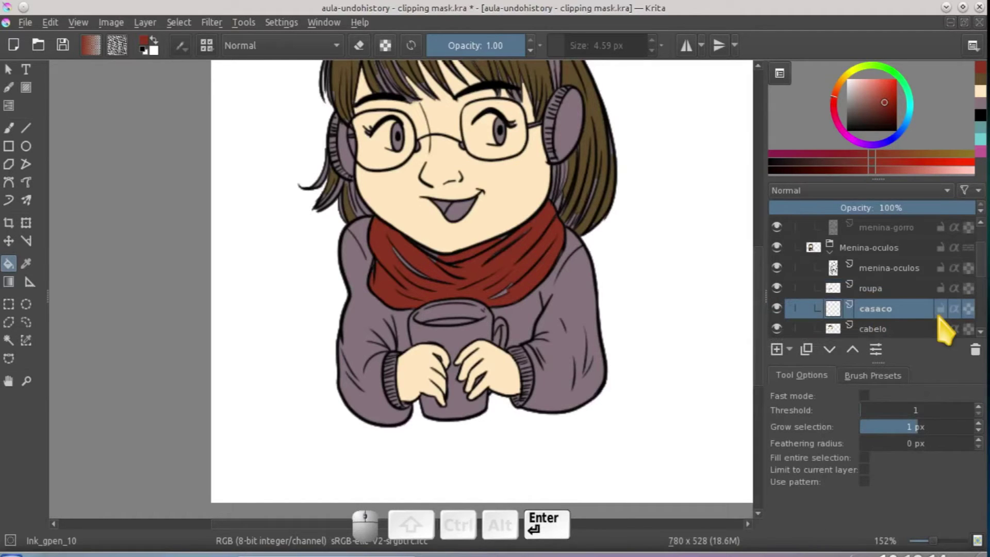
drag(663, 254, 619, 271)
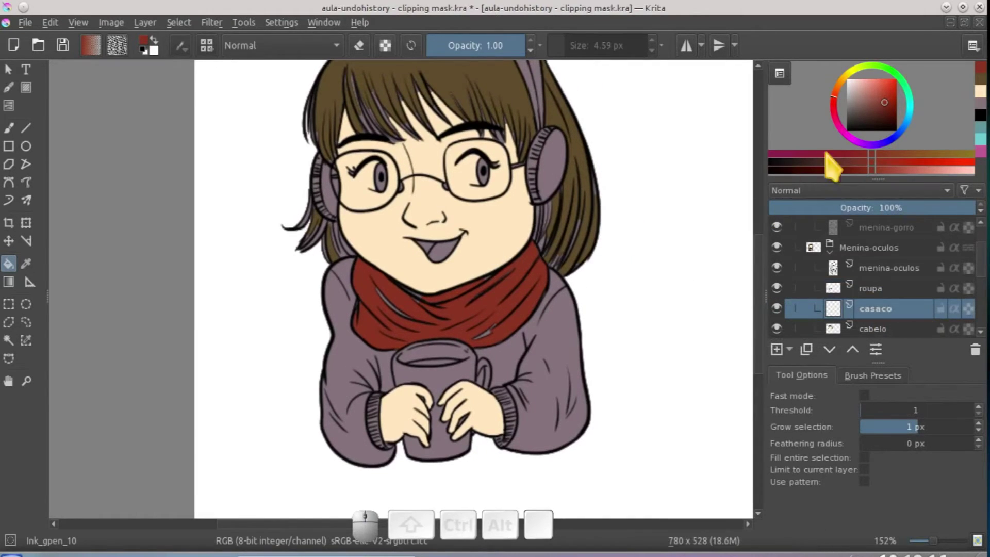
Choose a bright pink and fill both sides of the coat on the casaco layer, then refill them in a slightly lighter pink.
drag(909, 100, 878, 90)
click(873, 101)
click(361, 364)
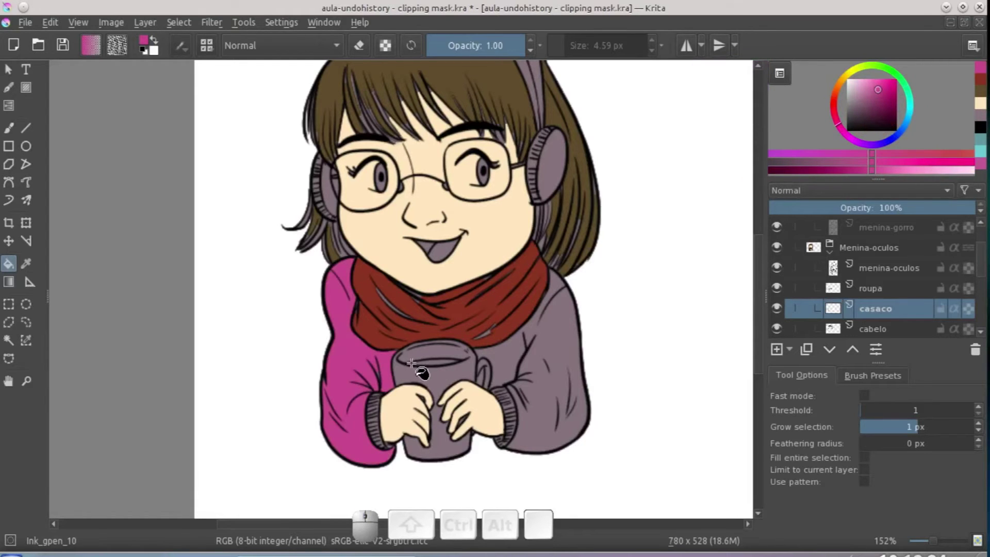
click(531, 366)
mouse_move(540, 318)
mouse_down()
mouse_move(548, 292)
mouse_move(546, 354)
mouse_up()
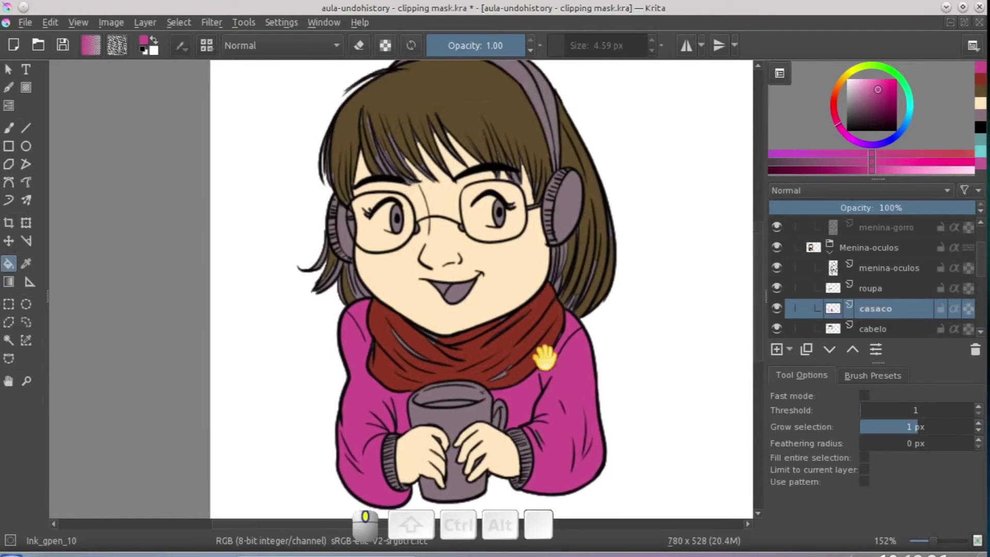
drag(549, 278, 547, 319)
mouse_move(542, 356)
mouse_down()
mouse_move(550, 288)
mouse_move(550, 299)
mouse_up()
click(877, 86)
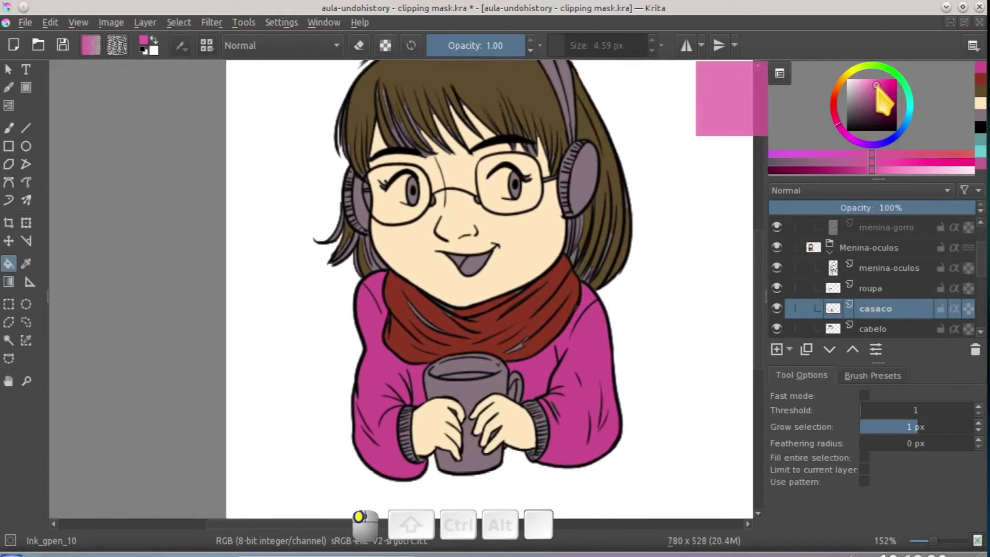
click(581, 353)
click(402, 395)
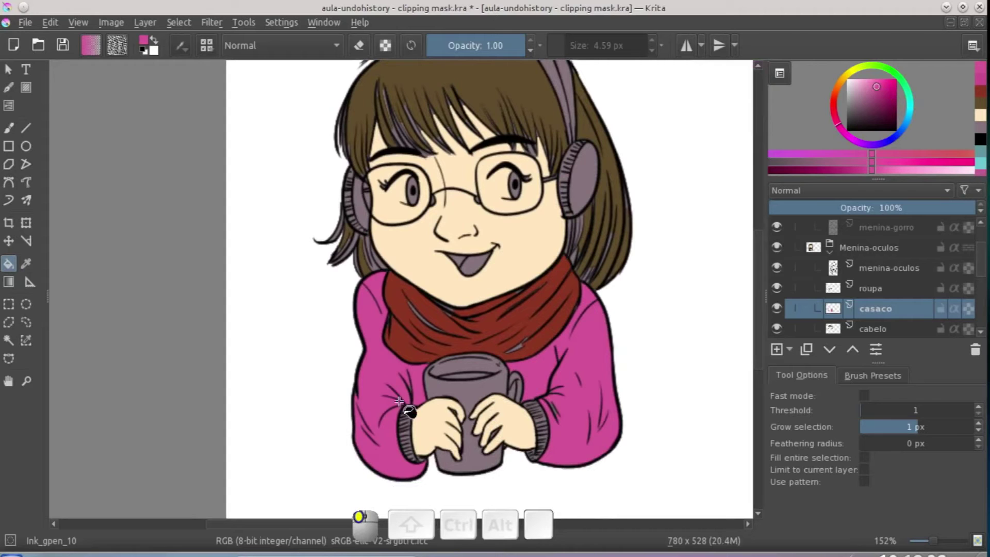
Fill the mug pale green, the gap inside its handle coat pink and the coffee dark brown on the casaco layer.
mouse_move(545, 380)
mouse_down()
mouse_move(539, 347)
mouse_move(548, 367)
mouse_up()
drag(843, 87, 854, 68)
click(490, 407)
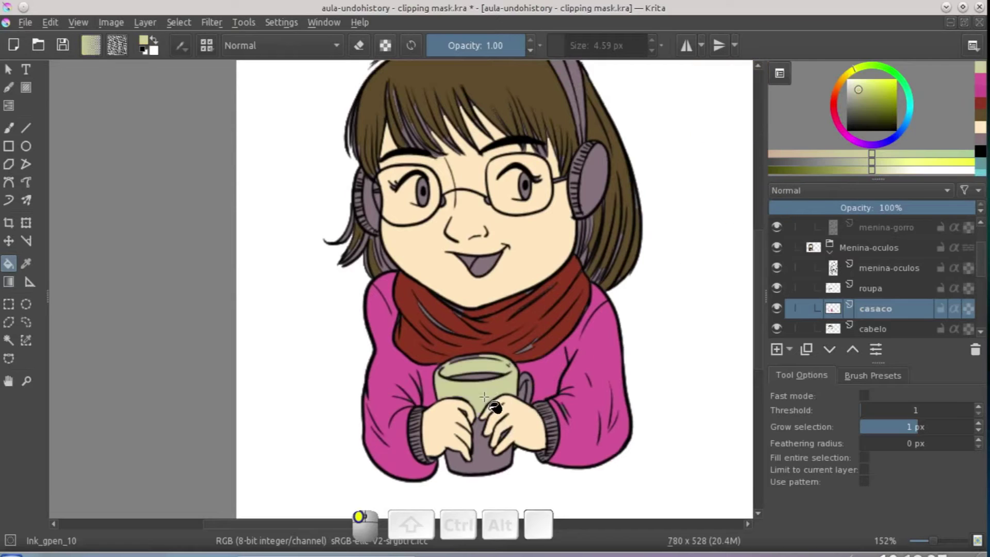
click(496, 456)
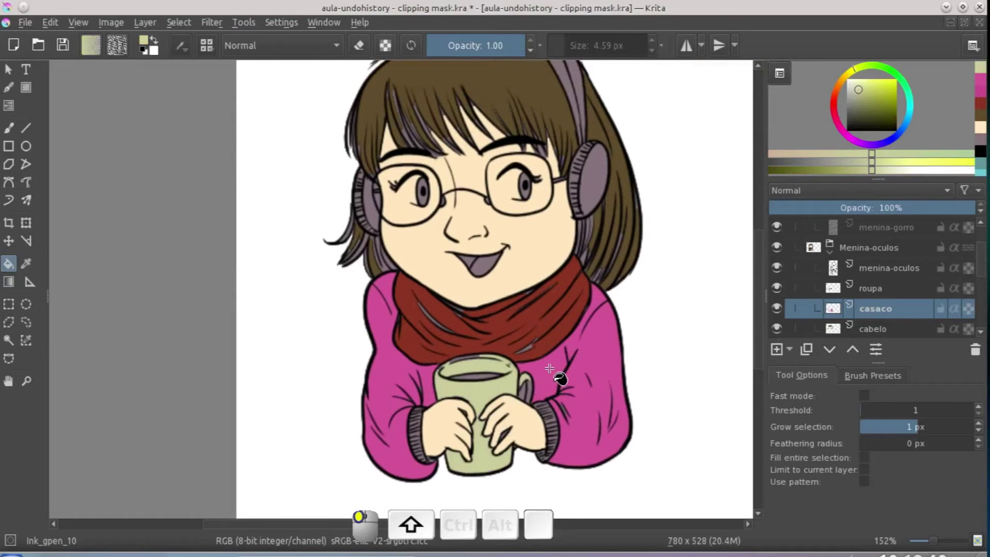
ctrl+click(551, 370)
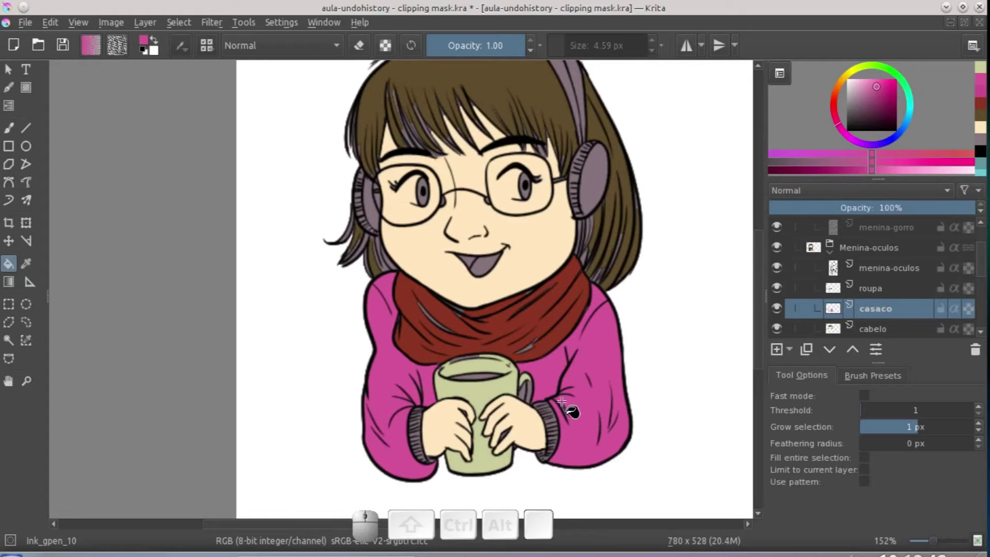
ctrl+click(525, 383)
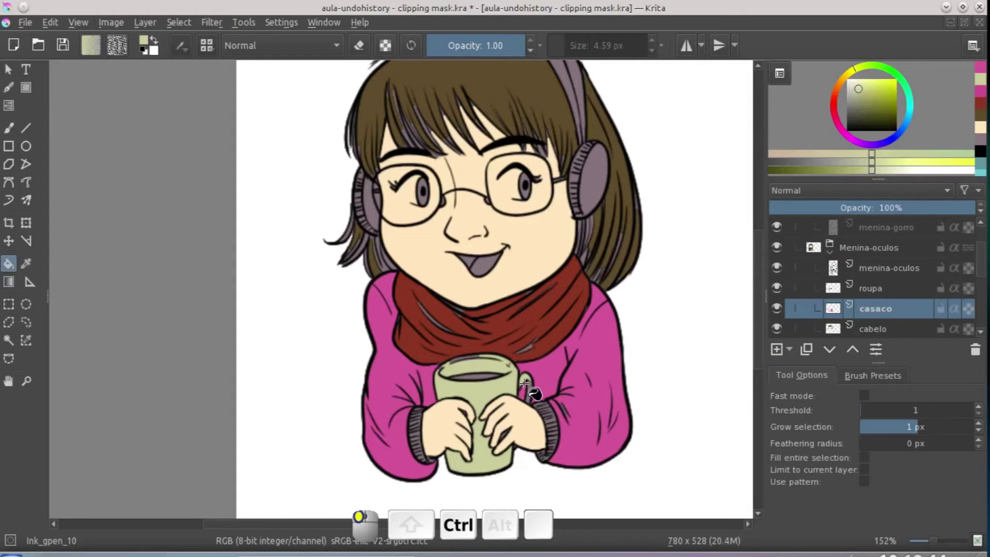
mouse_move(531, 392)
mouse_down()
mouse_move(545, 309)
mouse_move(515, 338)
mouse_move(598, 361)
mouse_up()
drag(839, 111, 866, 123)
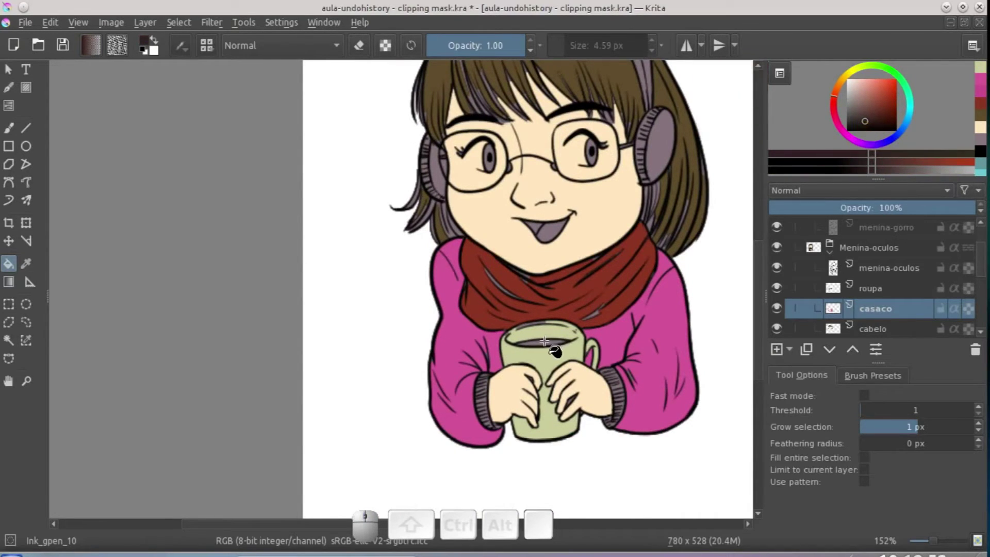
mouse_move(645, 250)
mouse_down()
mouse_move(588, 317)
mouse_move(548, 331)
mouse_move(582, 306)
mouse_up()
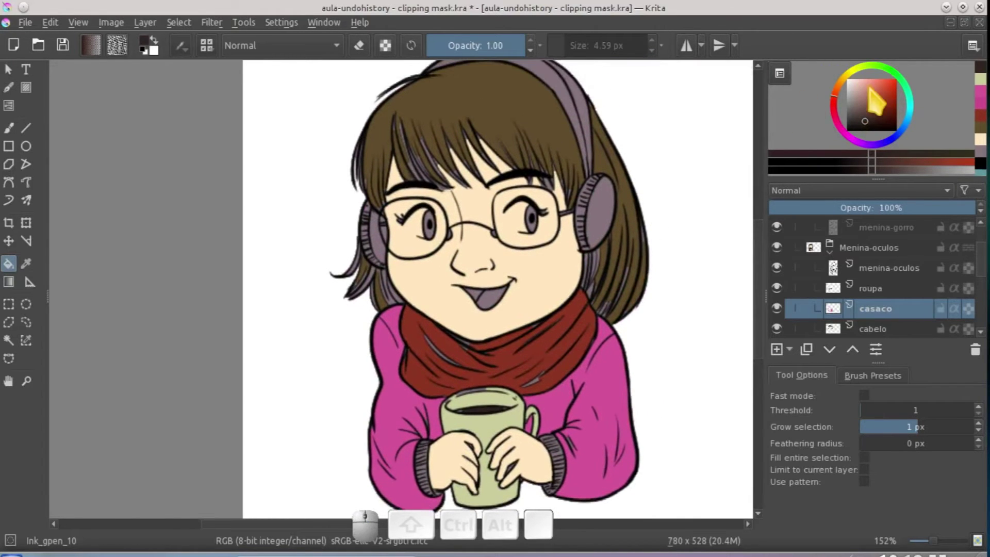
Fill the earmuff pads and headband with dark magenta, and the headband's inner strip with a darker shade of it.
ctrl+shift+click(611, 341)
click(886, 99)
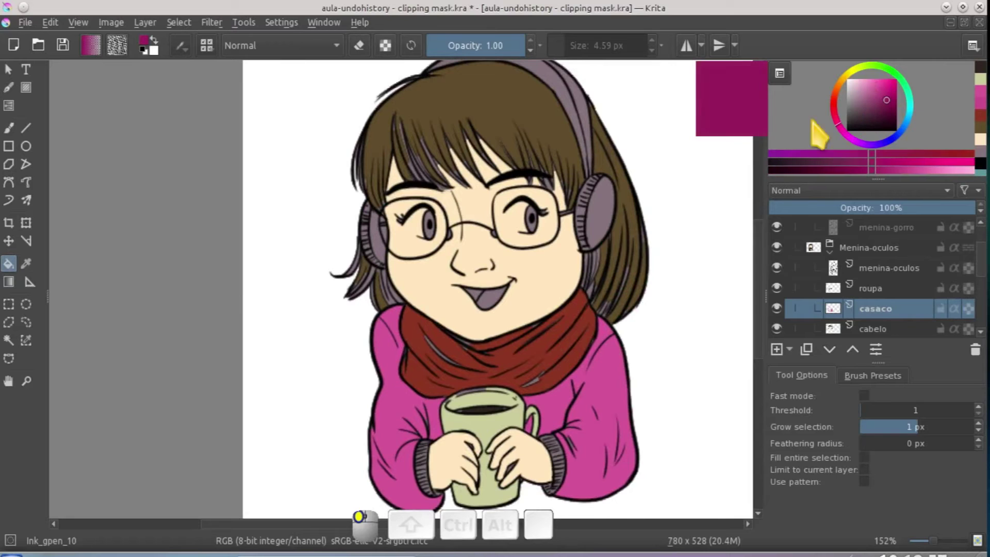
click(599, 214)
click(367, 238)
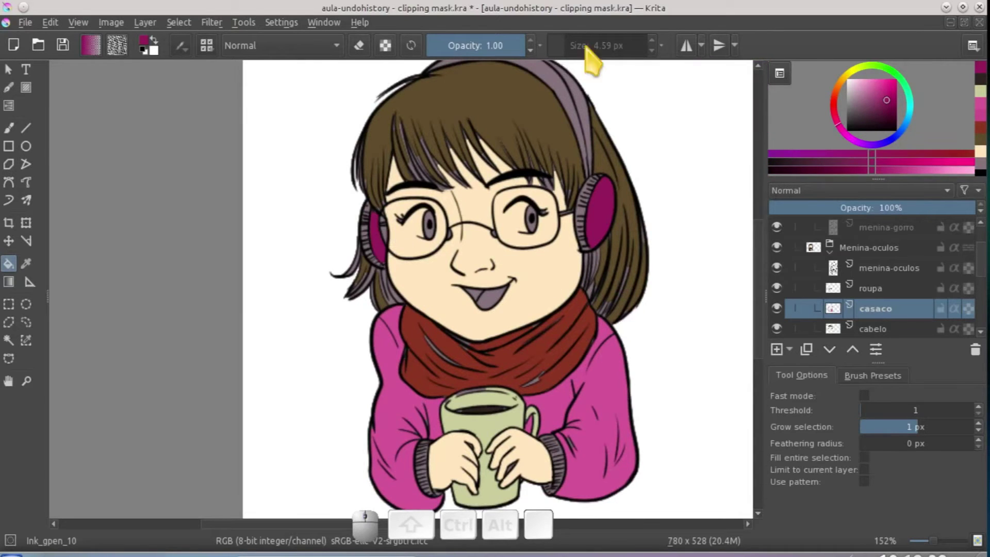
click(562, 172)
click(558, 174)
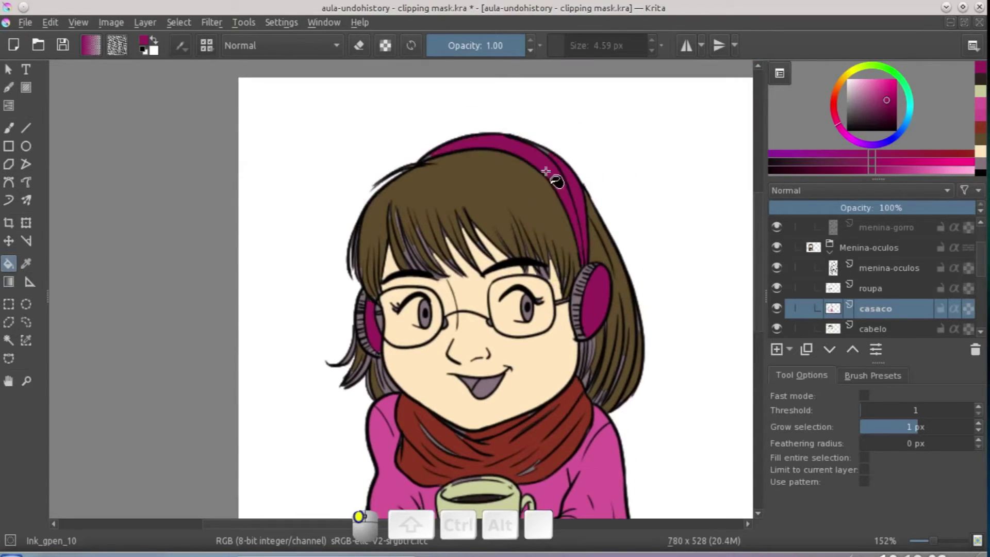
click(882, 112)
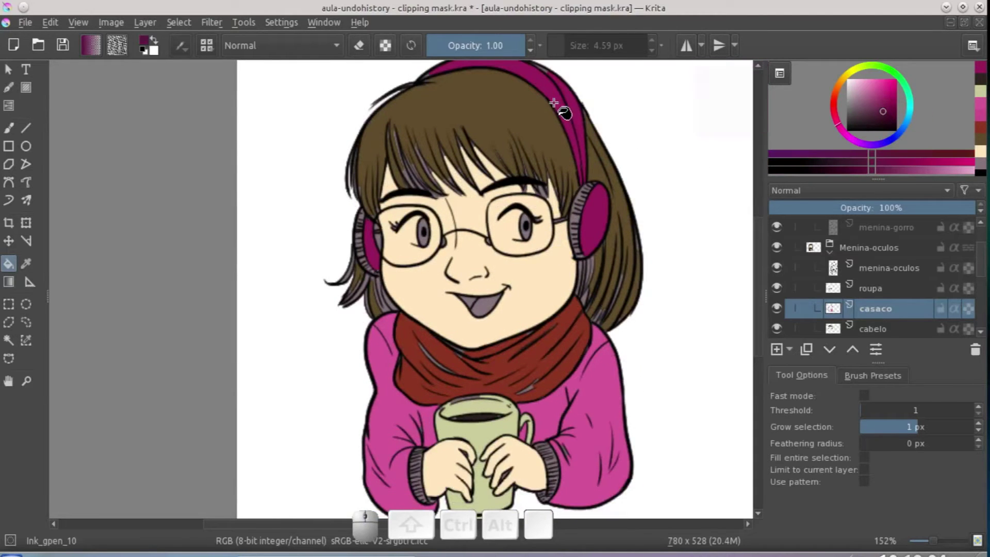
click(574, 112)
Switch to the Freehand Brush and examine the unfilled slivers between the hair strands and the order of the colour layers.
mouse_move(580, 229)
mouse_down()
mouse_move(593, 316)
mouse_move(640, 265)
mouse_move(601, 288)
mouse_move(562, 278)
mouse_move(578, 268)
mouse_move(548, 283)
mouse_move(541, 298)
mouse_move(556, 329)
mouse_move(552, 301)
mouse_move(609, 293)
mouse_up()
key(b)
scroll(605, 363, left, 1)
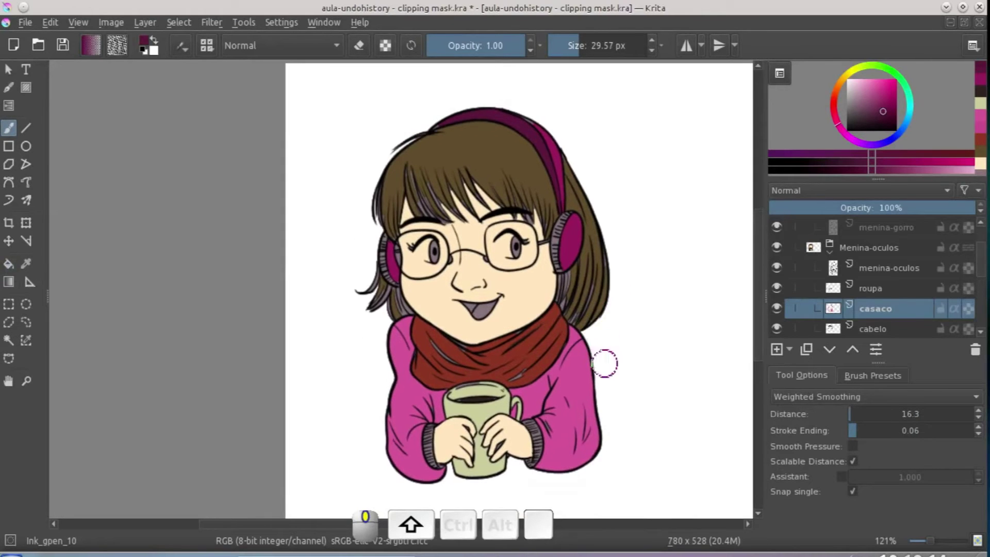
scroll(605, 363, up, 1)
scroll(516, 232, up, 5)
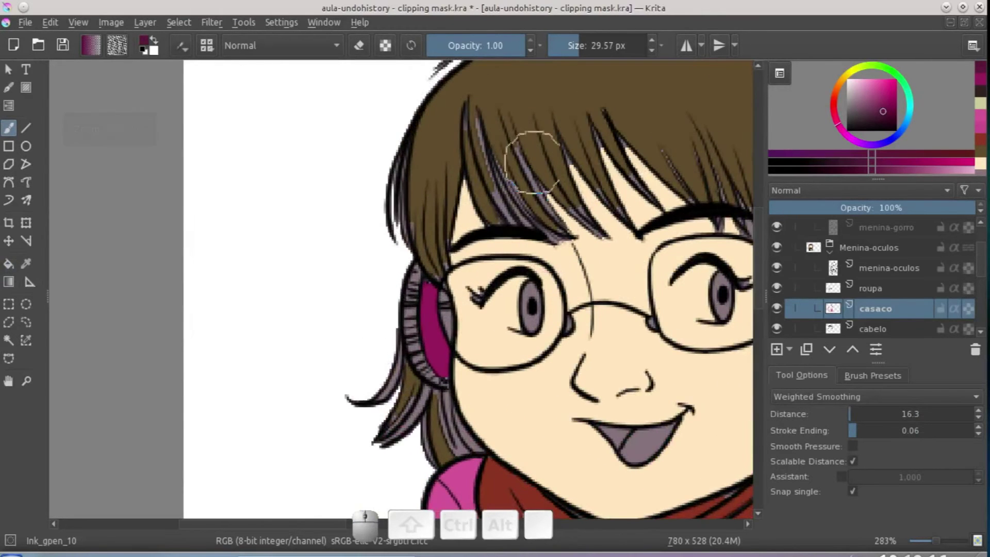
scroll(534, 163, down, 5)
scroll(560, 201, up, 1)
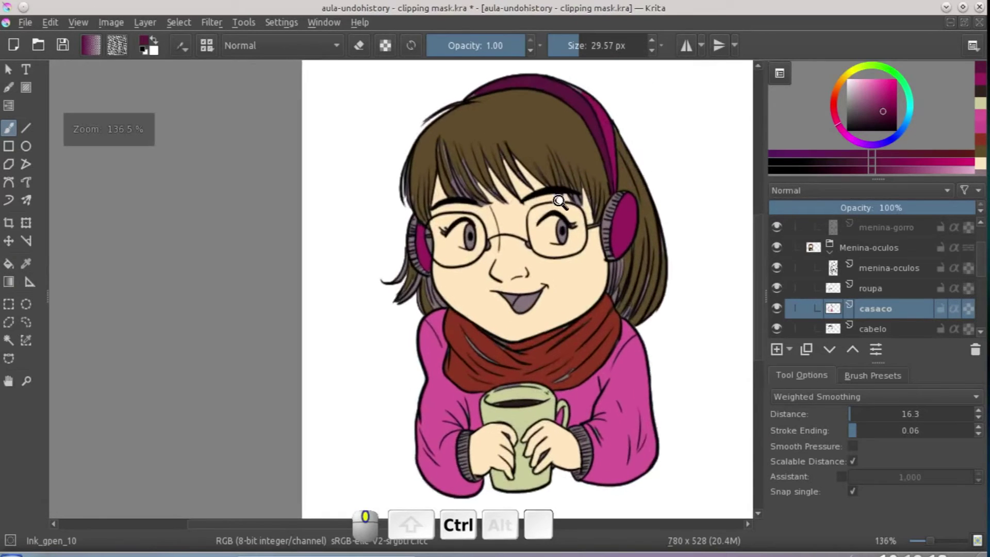
scroll(559, 201, down, 1)
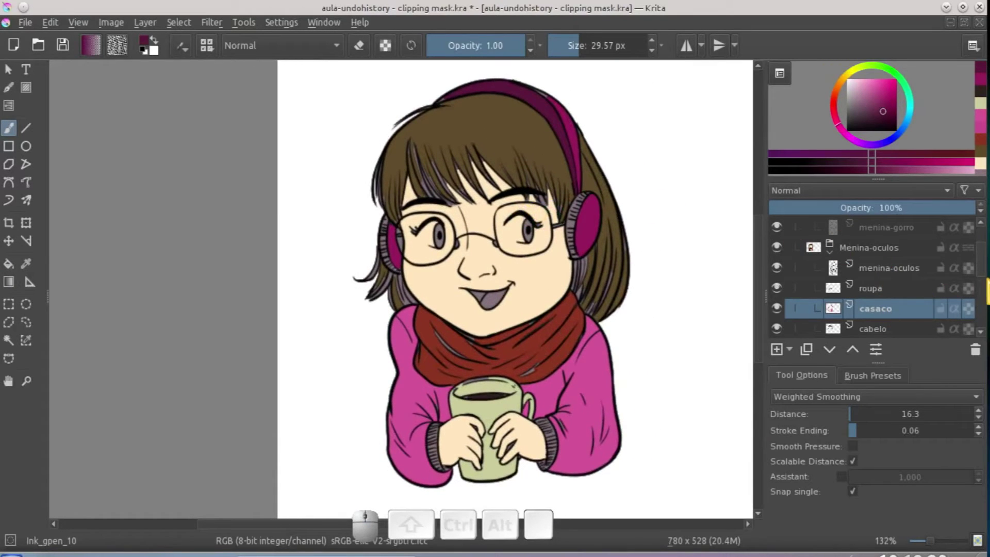
drag(982, 265, 982, 286)
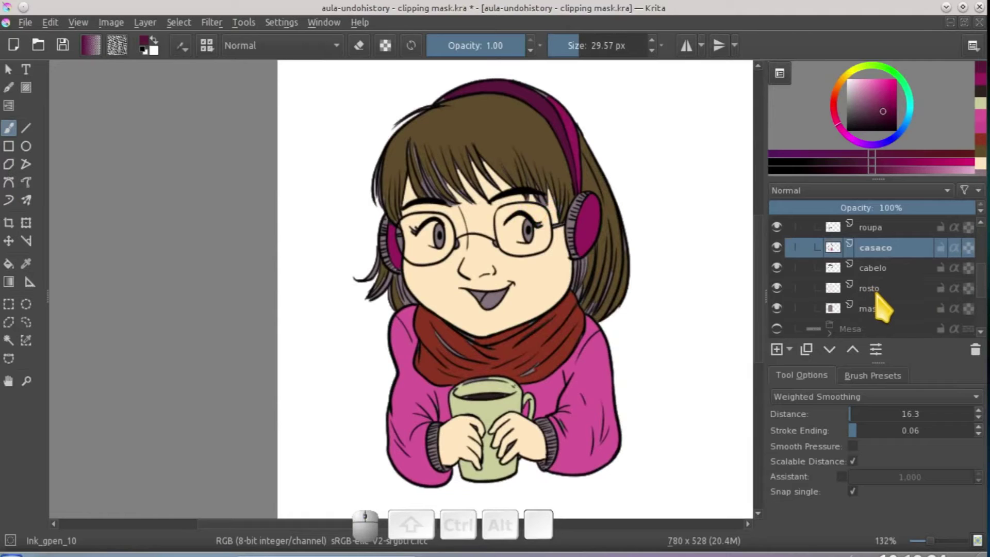
drag(982, 296, 984, 281)
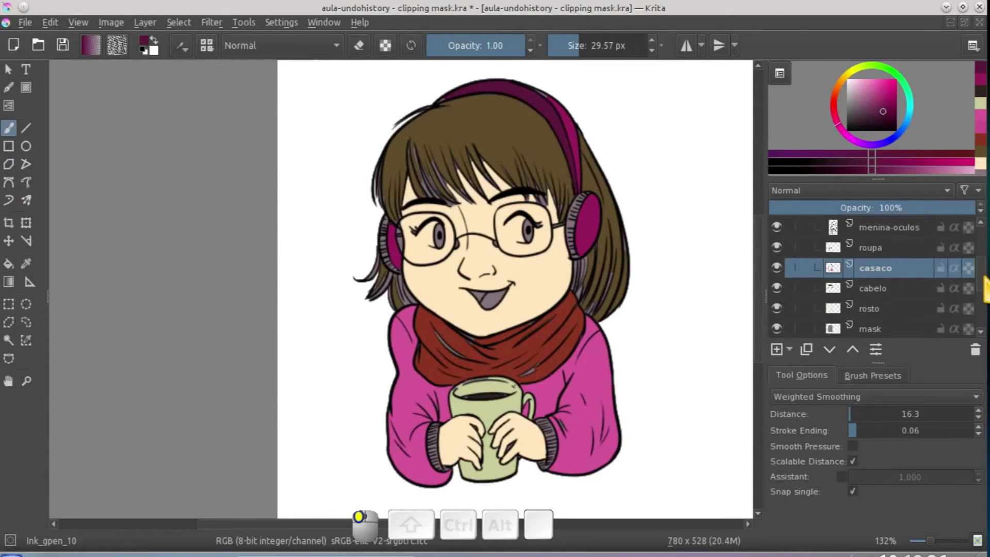
On the cabelo layer, sample the hair's brown and brush over the gaps in the back hair, side locks and fringe, crossing the outline freely.
click(897, 287)
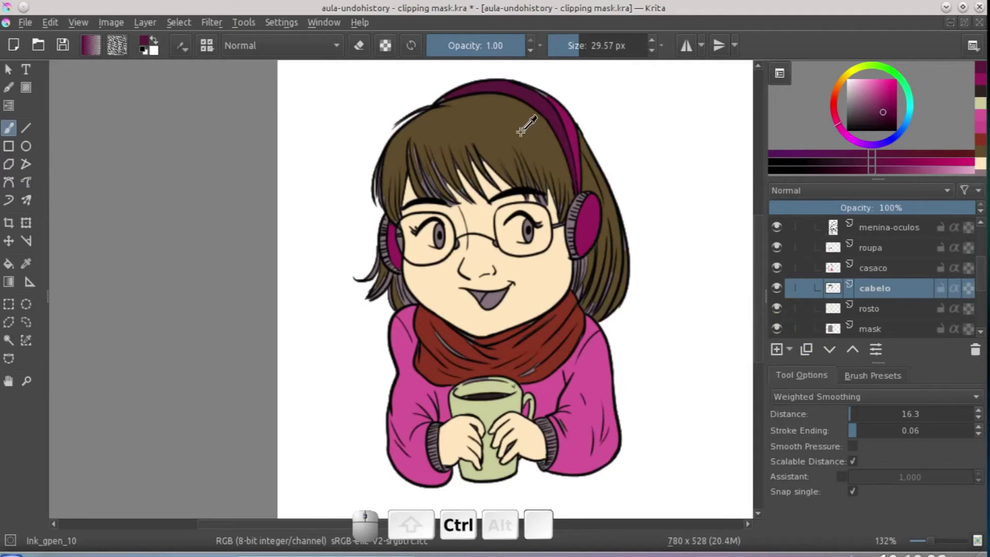
ctrl+click(532, 159)
click(605, 274)
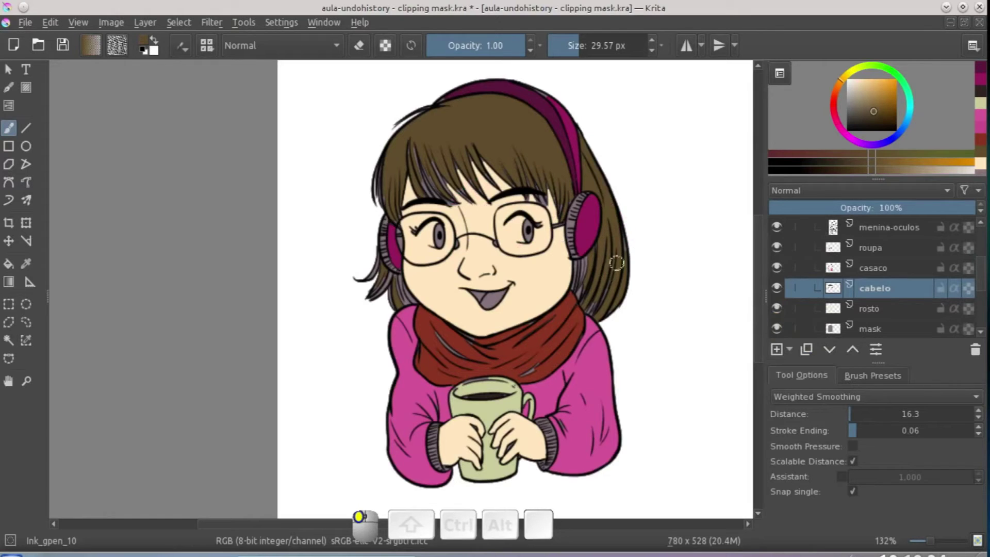
mouse_move(620, 260)
mouse_down()
mouse_move(617, 236)
mouse_move(633, 276)
mouse_move(629, 300)
mouse_up()
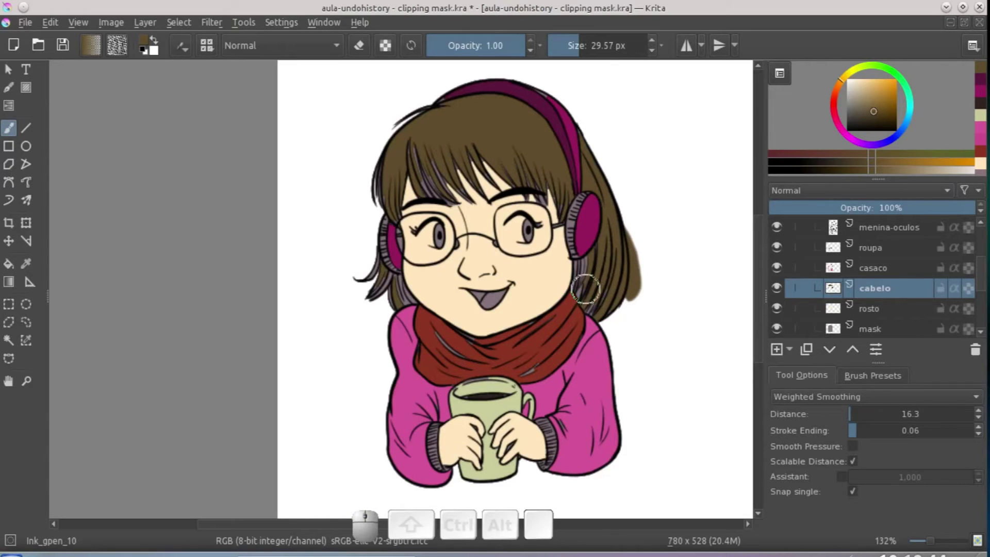
key(ctrl+z)
ctrl+click(625, 251)
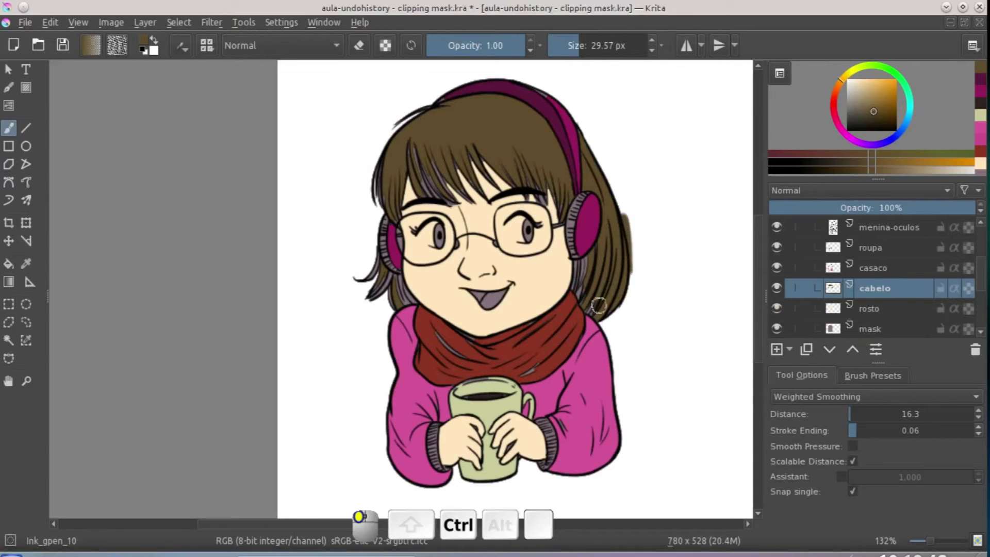
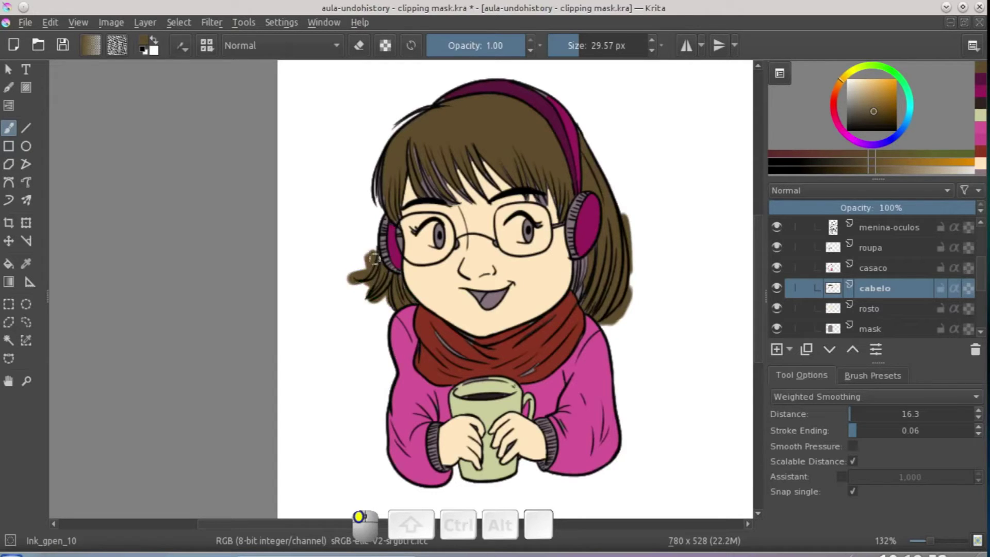
drag(374, 145, 379, 186)
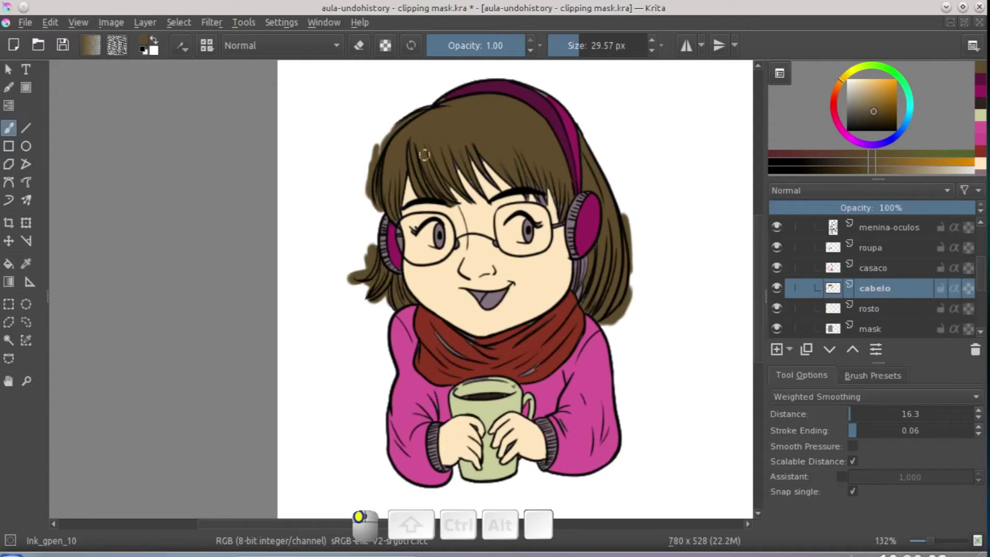
drag(380, 168, 367, 274)
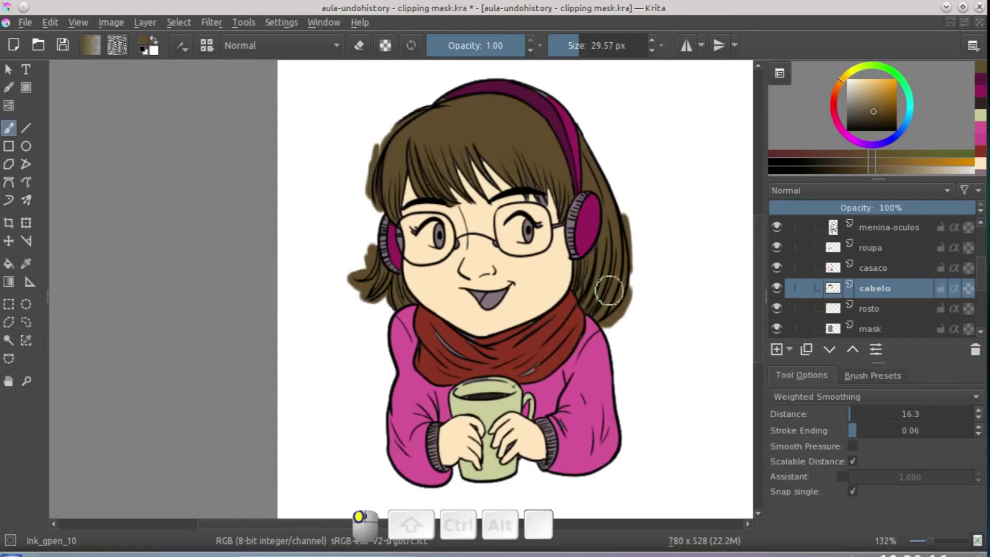
Brush brown over the hair edges beside the headband and, with a 12.33 px brush, the small remaining gaps in the fringe.
scroll(609, 290, up, 5)
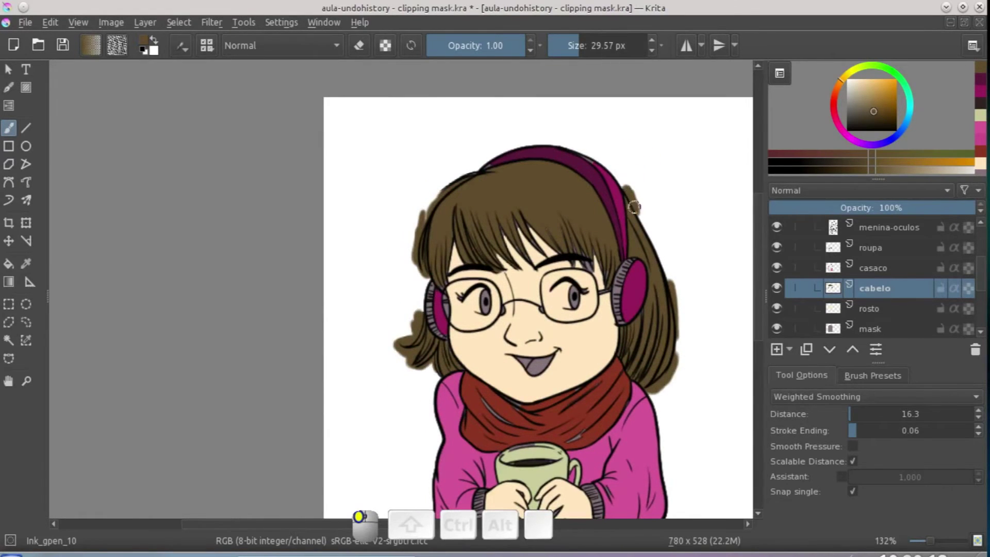
click(472, 180)
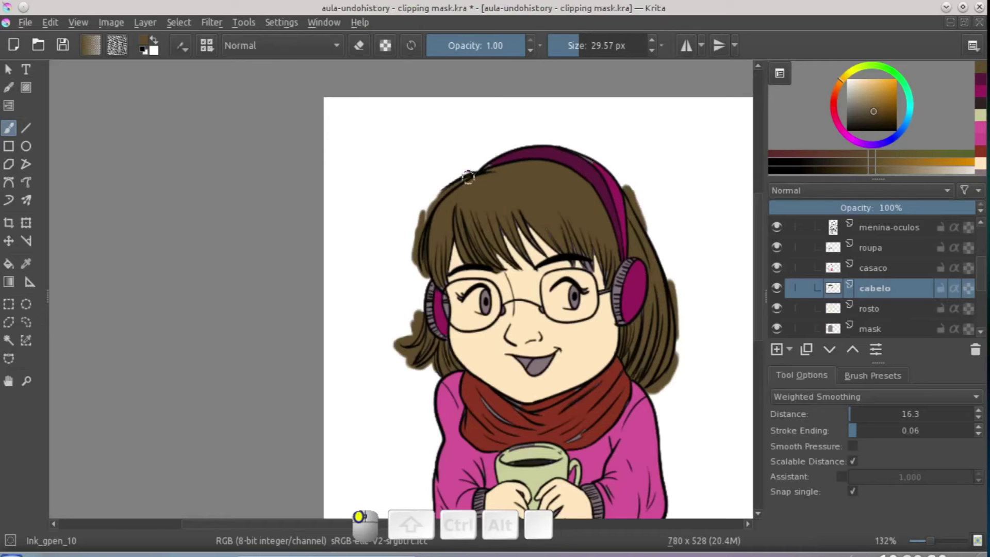
scroll(536, 247, right, 2)
scroll(536, 248, down, 1)
drag(548, 209, 551, 229)
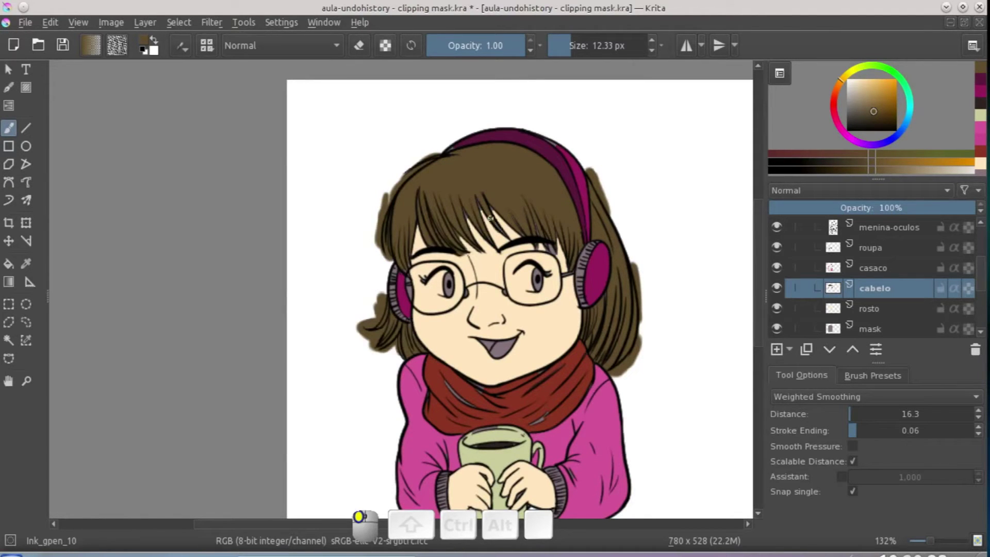
scroll(525, 242, down, 2)
scroll(567, 258, right, 2)
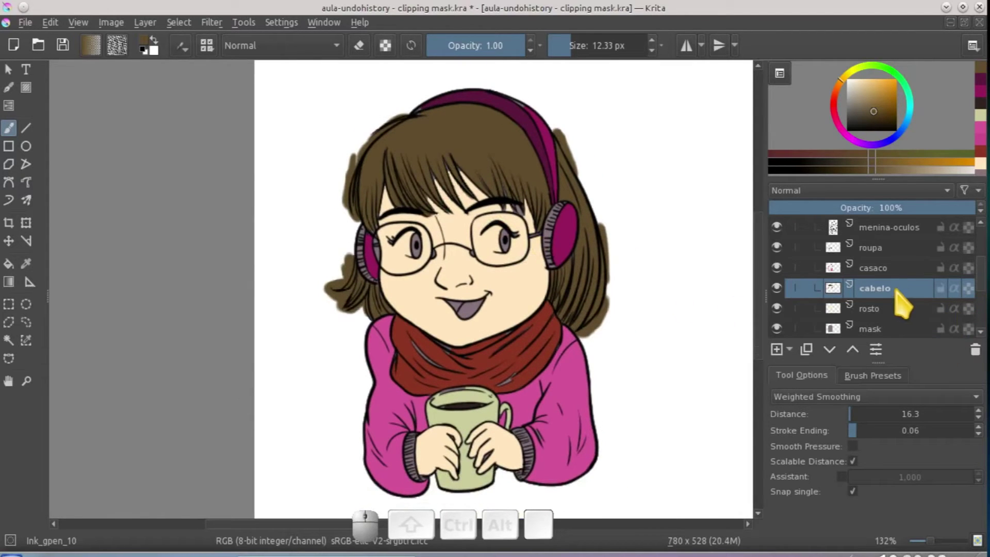
Turn on Inherit Alpha for the cabelo layer, switching it off and on again to compare the clipped and unclipped hair.
click(954, 288)
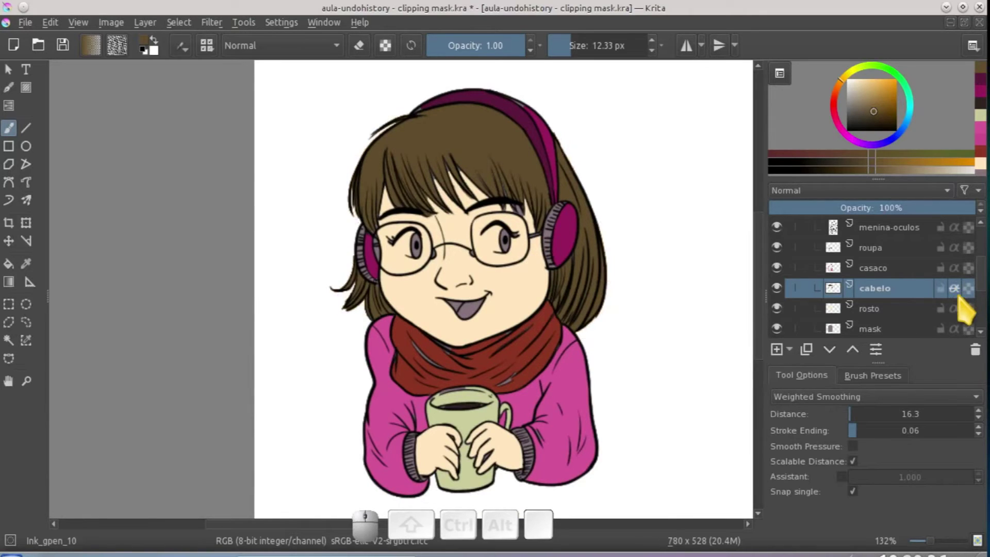
drag(982, 269, 982, 282)
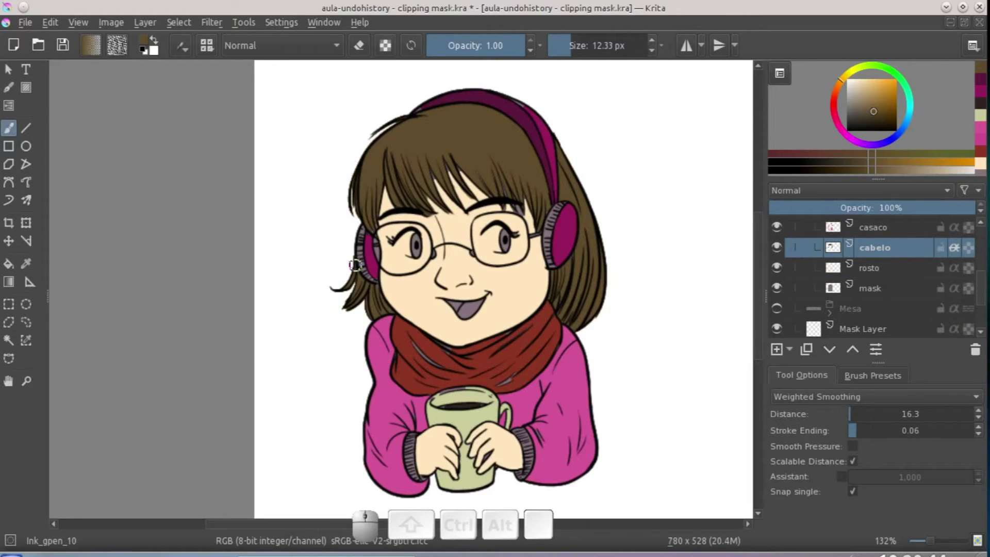
click(954, 248)
click(954, 247)
click(952, 248)
click(953, 248)
Toggle the mask layer's visibility repeatedly to compare how the clipped hair depends on it, leaving the mask visible.
click(776, 287)
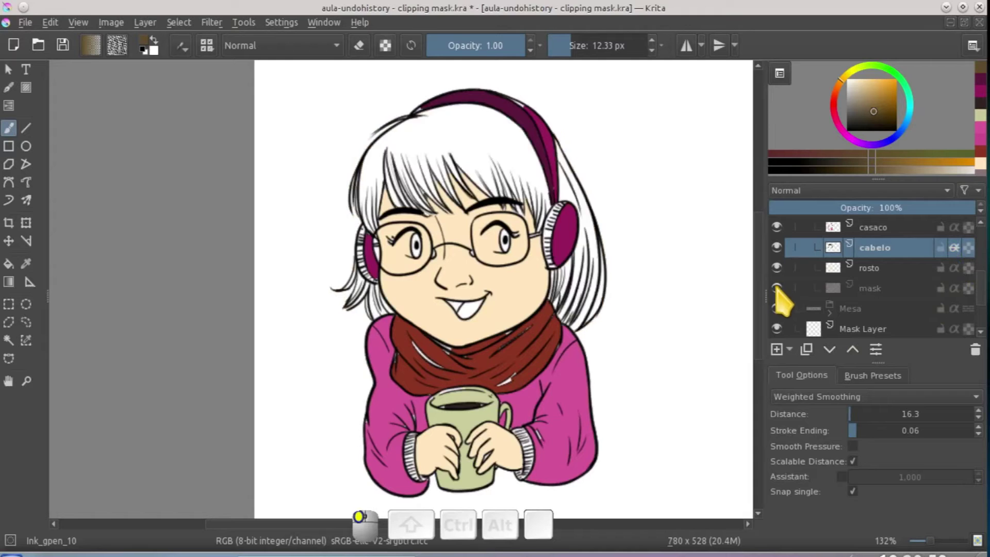
click(777, 288)
click(776, 288)
click(776, 288)
click(777, 288)
click(776, 287)
click(776, 288)
click(776, 288)
scroll(779, 301, up, 3)
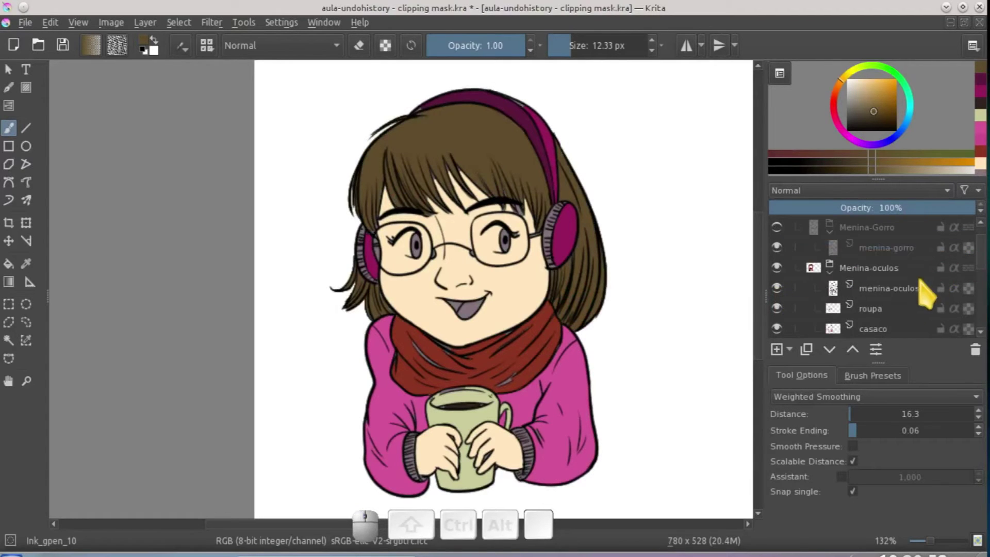
On the rosto layer, sample the face's skin tone and brush over the small gaps where the fringe and glasses meet the face.
scroll(980, 257, down, 1)
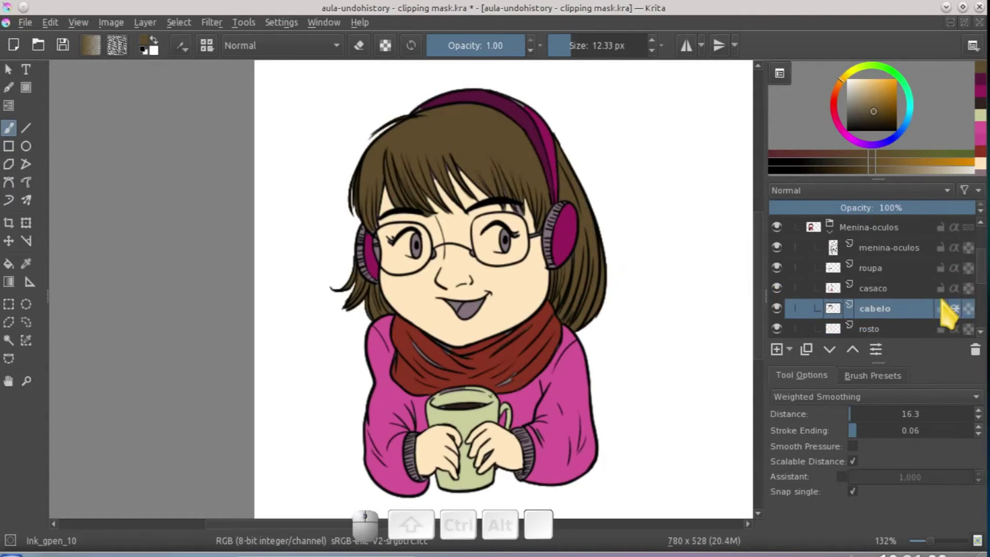
scroll(984, 291, down, 3)
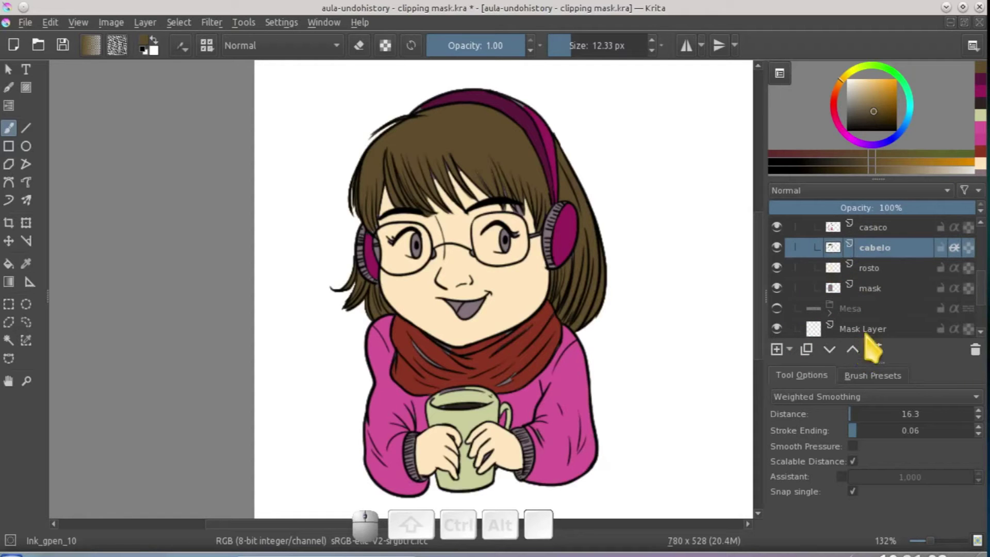
click(893, 276)
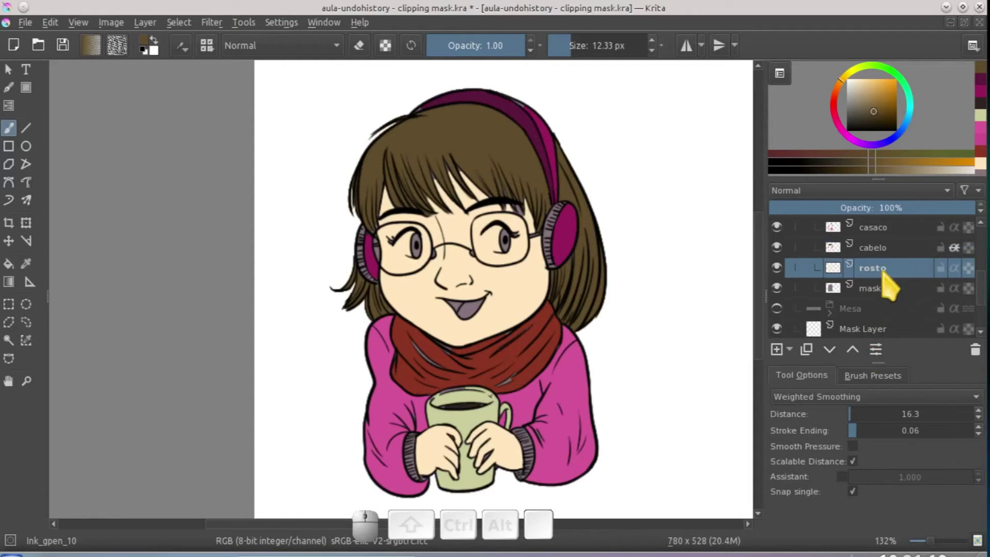
click(882, 267)
ctrl+click(512, 206)
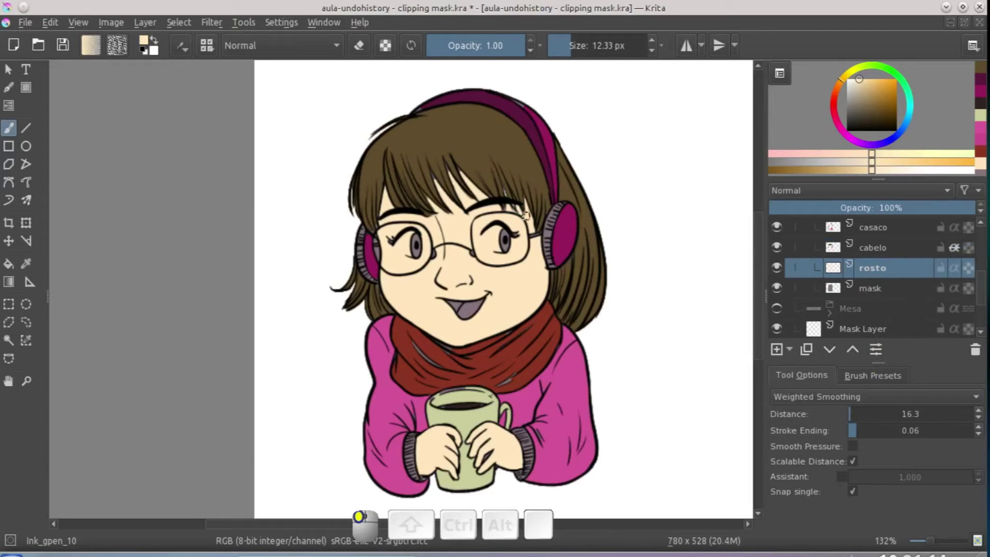
drag(434, 166, 452, 158)
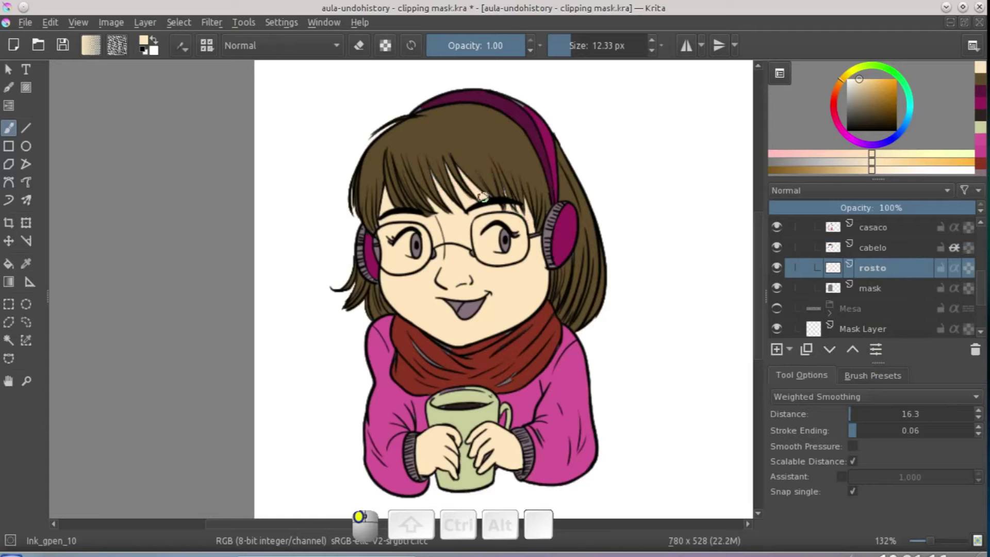
drag(391, 240, 391, 242)
Sample the scarf's dark red and brush over the scarf's uncoloured gaps on the roupa layer.
scroll(538, 287, down, 1)
click(900, 228)
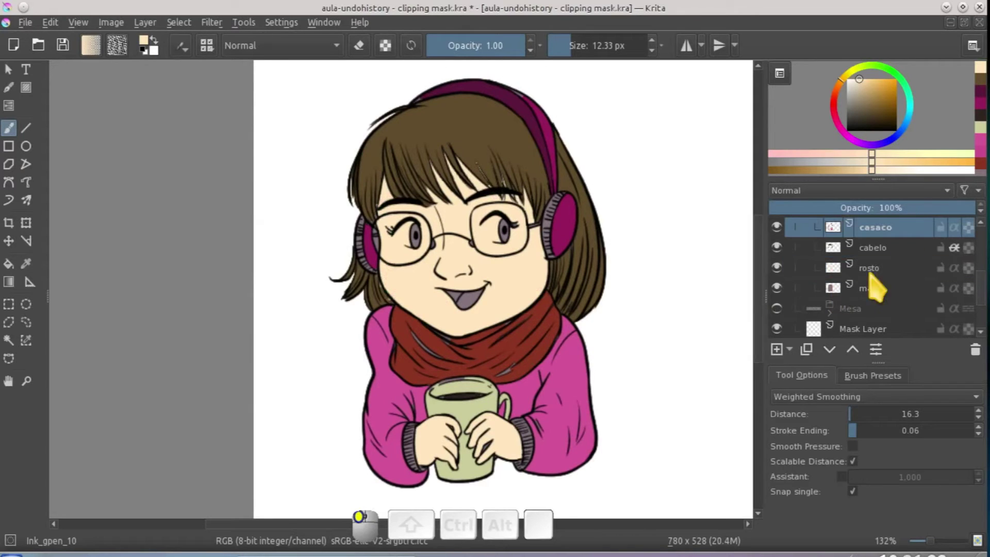
ctrl+click(489, 332)
key(ctrl+z)
drag(980, 277, 981, 263)
click(907, 248)
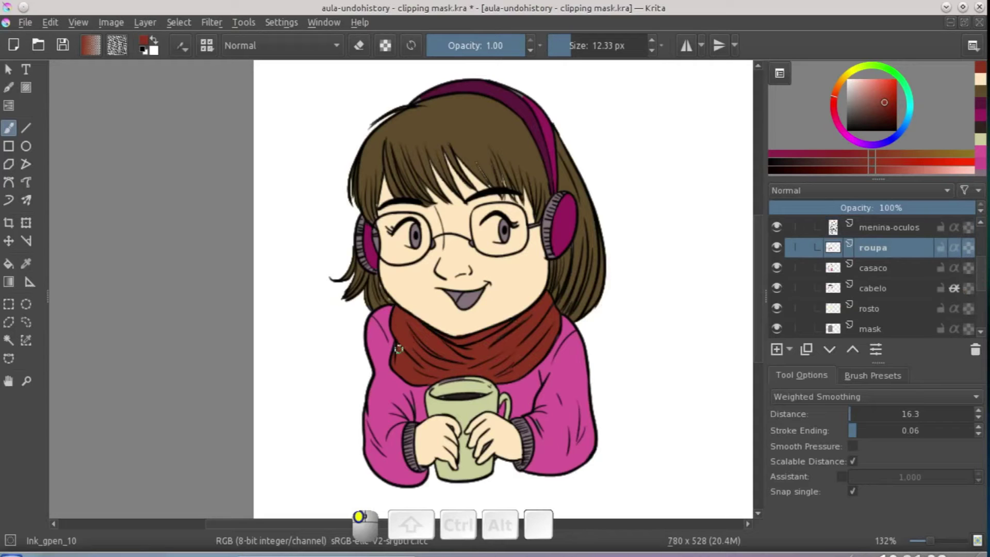
drag(404, 366, 513, 345)
On the casaco layer, sample the sweater's pink and brush over the cuffs and sleeve edges, crossing the outline freely with a 38.23 px brush.
click(897, 267)
ctrl+click(548, 364)
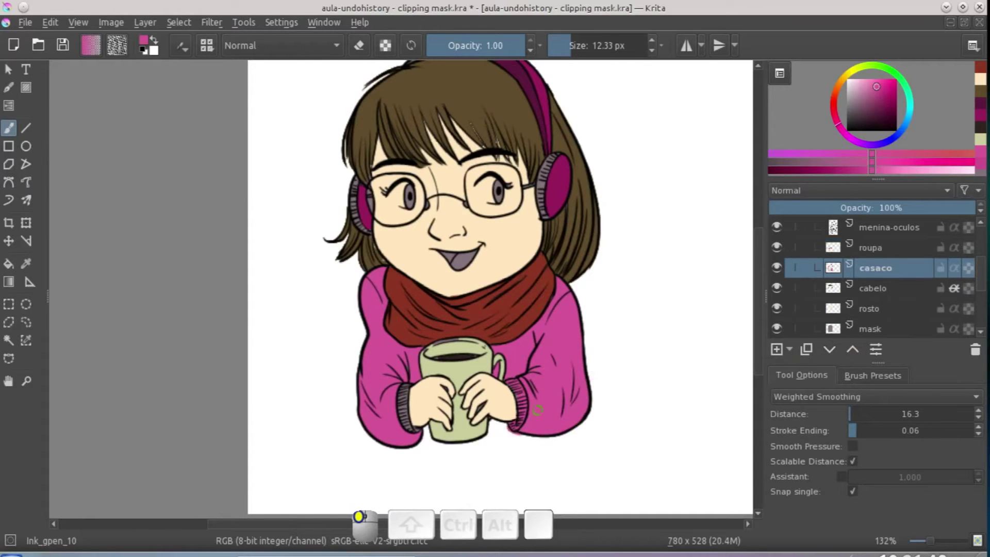
mouse_move(587, 397)
mouse_down()
mouse_move(600, 397)
mouse_move(576, 317)
mouse_up()
mouse_move(372, 420)
mouse_down()
mouse_move(356, 329)
mouse_move(359, 289)
mouse_up()
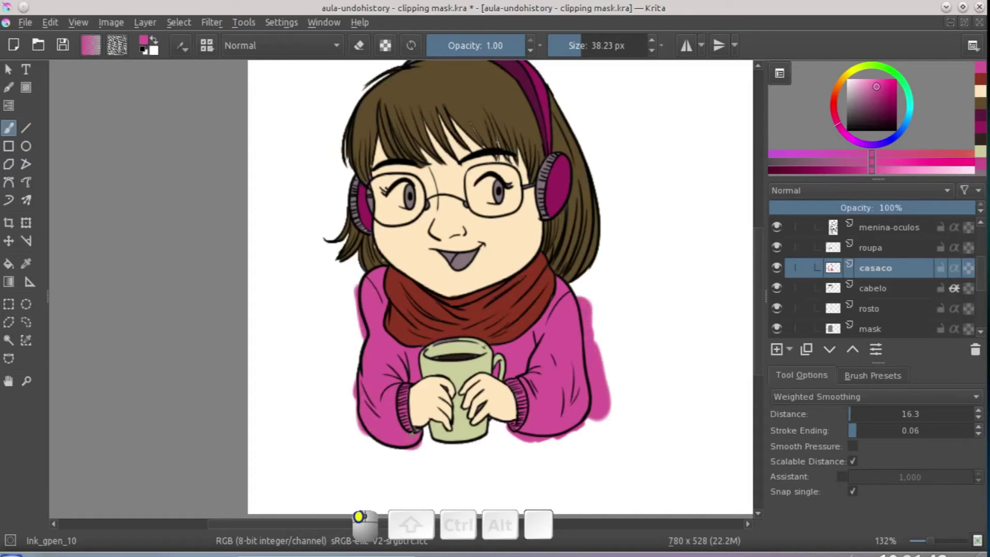
mouse_move(415, 430)
mouse_down()
mouse_move(405, 454)
mouse_move(364, 430)
mouse_up()
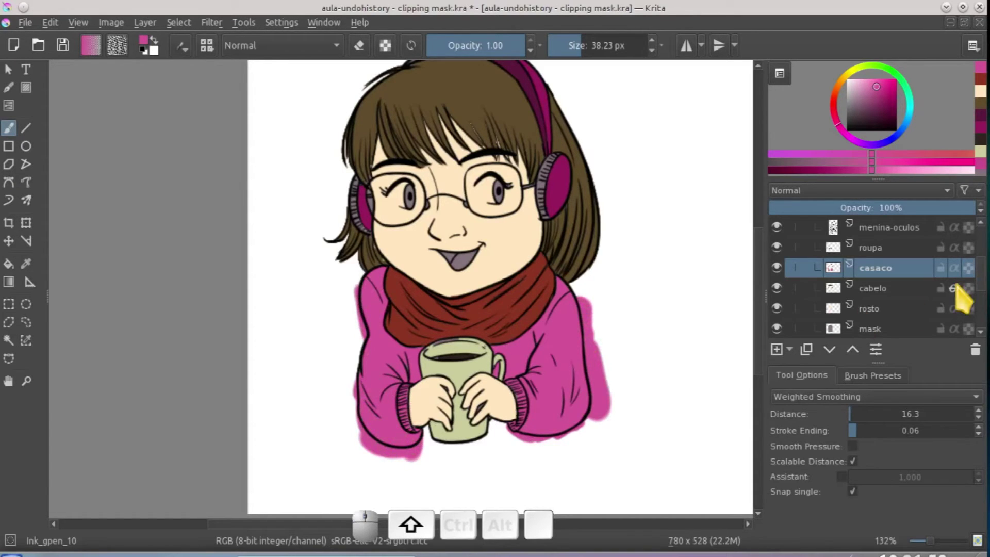
Turn on Inherit Alpha for the casaco layer and toggle its visibility off and on to check the clipped sweater.
click(954, 268)
scroll(556, 332, up, 3)
drag(639, 330, 605, 339)
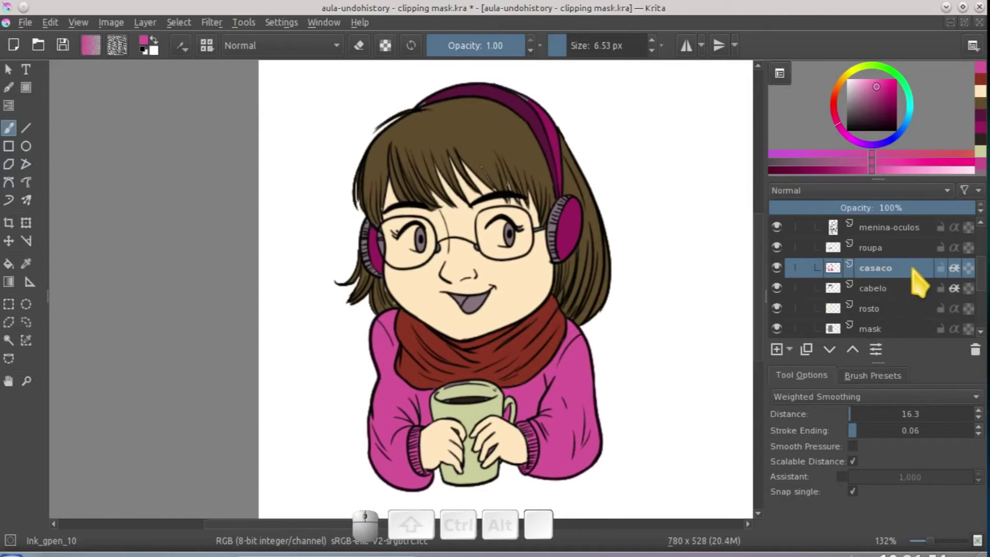
click(777, 268)
click(777, 268)
With a 6.53 px brush, touch up the mug rim in its sampled green and the scarf gaps in its sampled red.
ctrl+scroll(448, 349, up, 3)
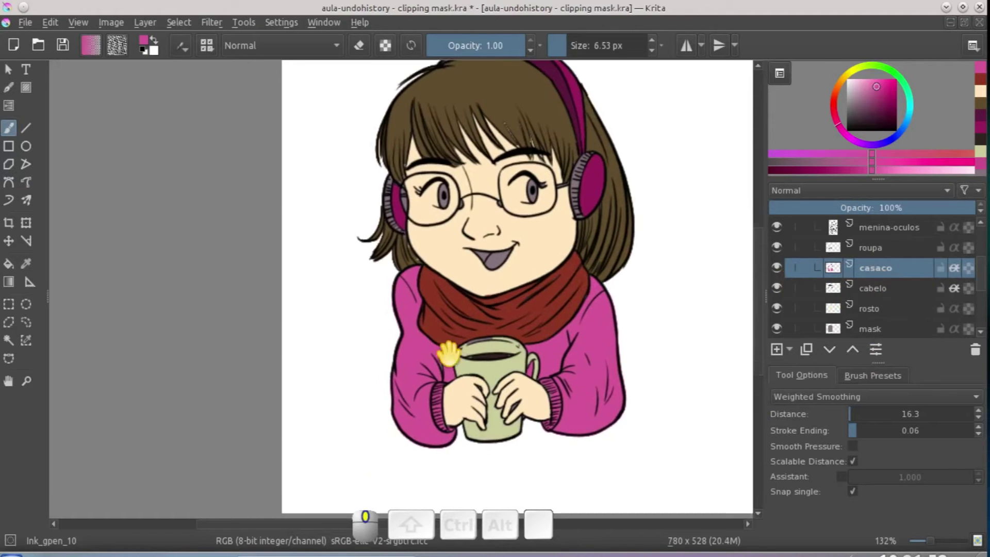
ctrl+click(526, 374)
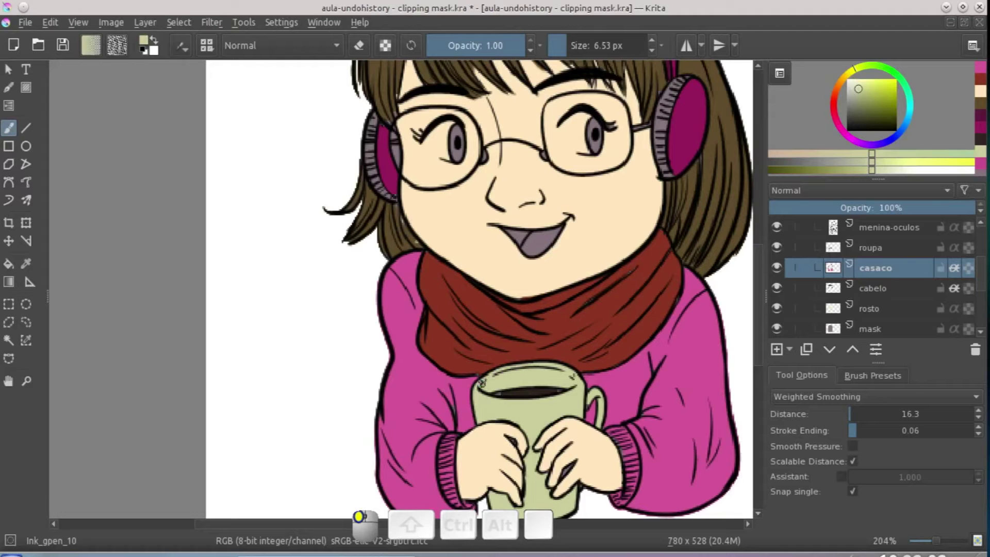
ctrl+click(467, 348)
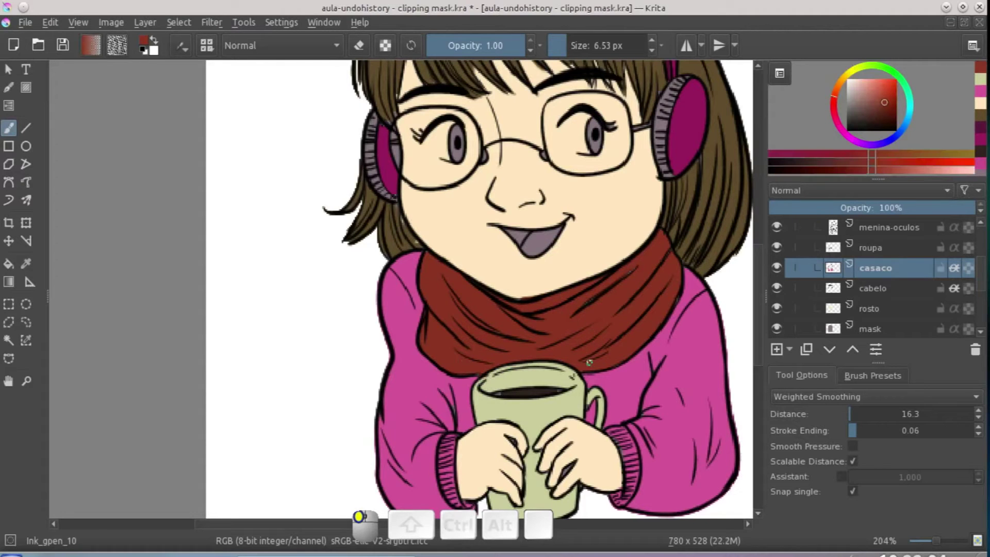
drag(631, 278, 621, 291)
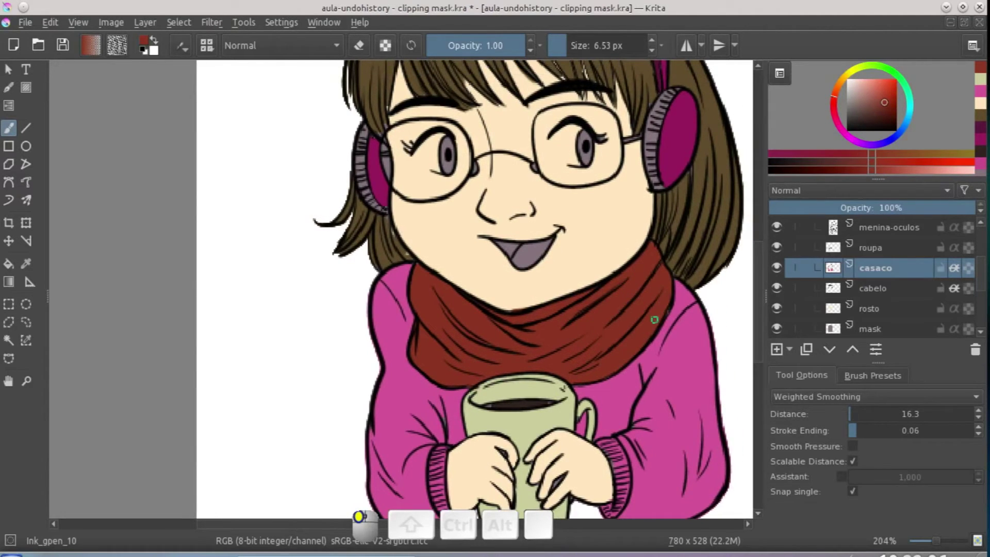
drag(656, 273, 539, 358)
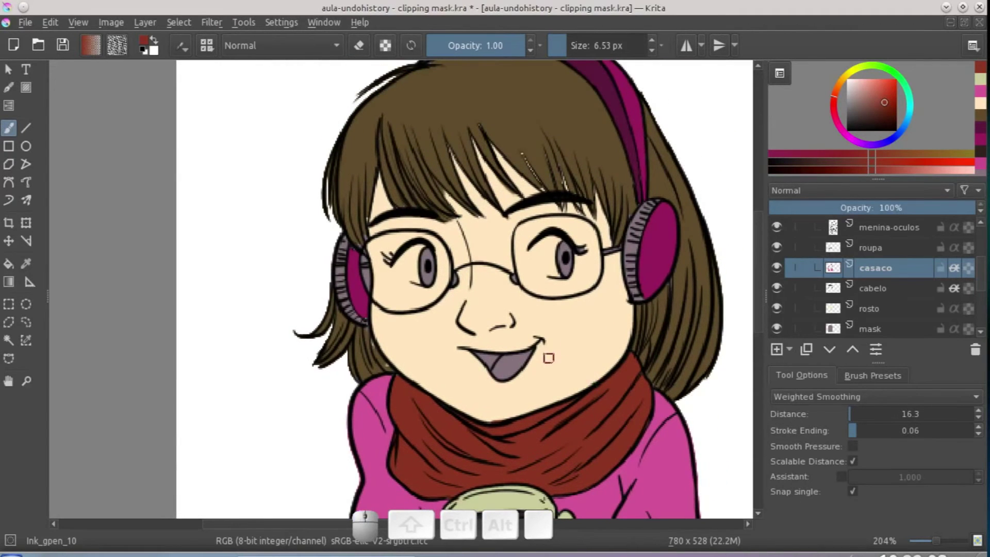
On the rosto layer, paint the inside of both eyes white with a 14.02 px brush.
click(897, 308)
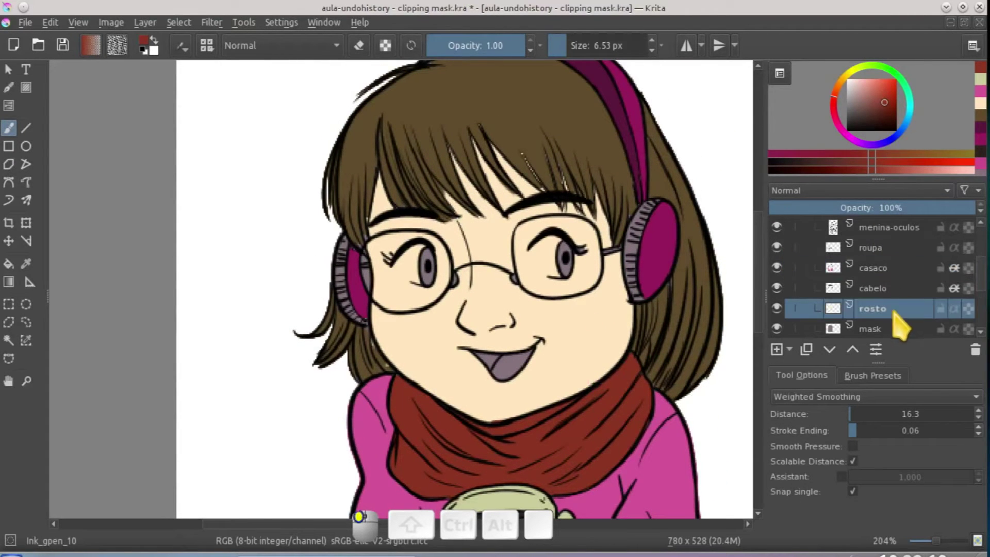
drag(873, 94, 817, 62)
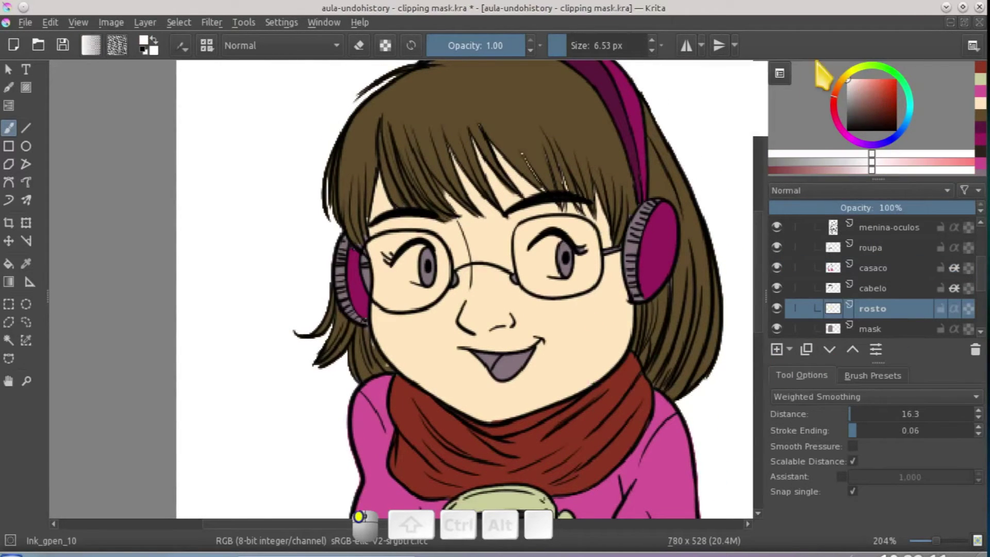
click(407, 264)
drag(409, 264, 427, 271)
mouse_move(539, 251)
mouse_down()
mouse_move(547, 269)
mouse_move(555, 253)
mouse_move(557, 266)
mouse_up()
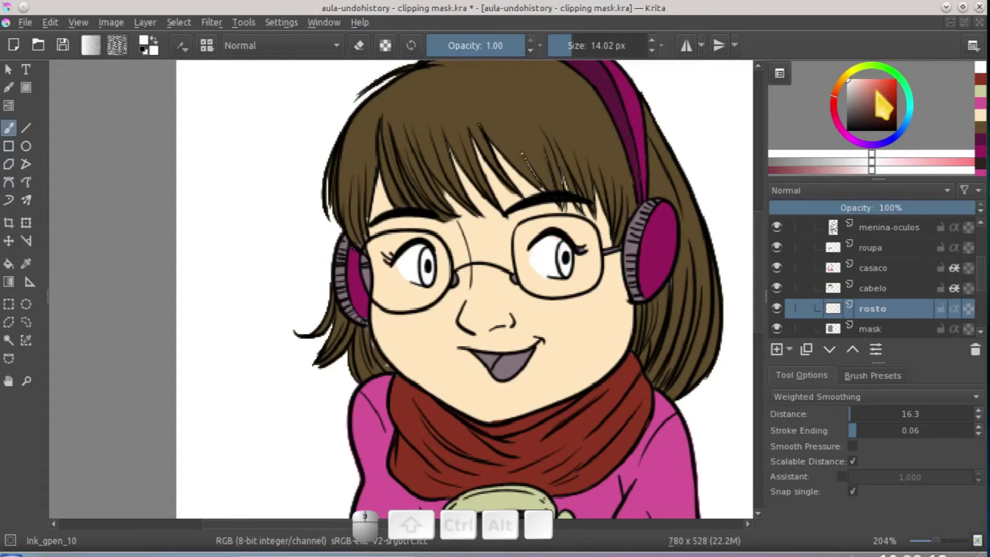
Choose an orange-brown and paint the irises of both eyes with a 7.05 px brush.
click(840, 85)
click(885, 105)
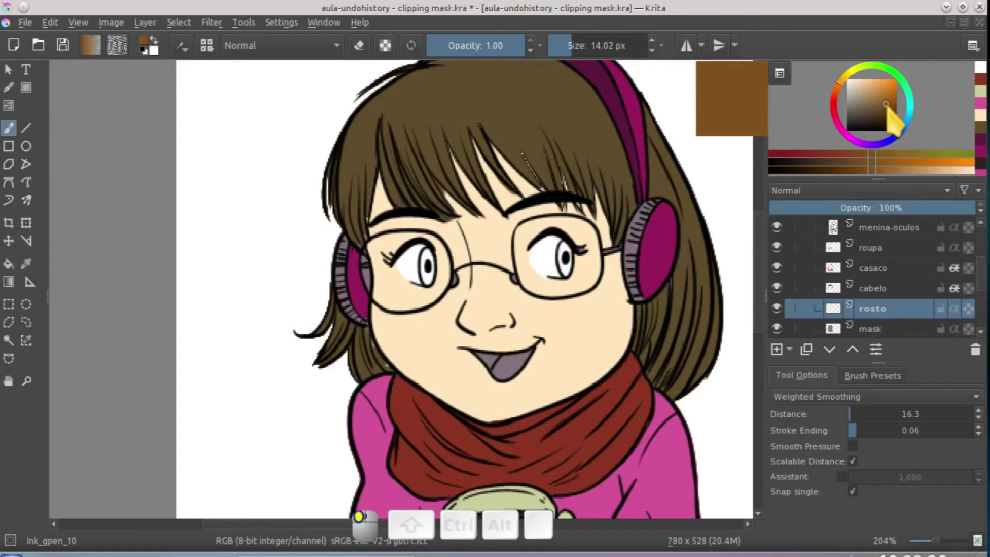
drag(572, 246, 564, 249)
click(565, 255)
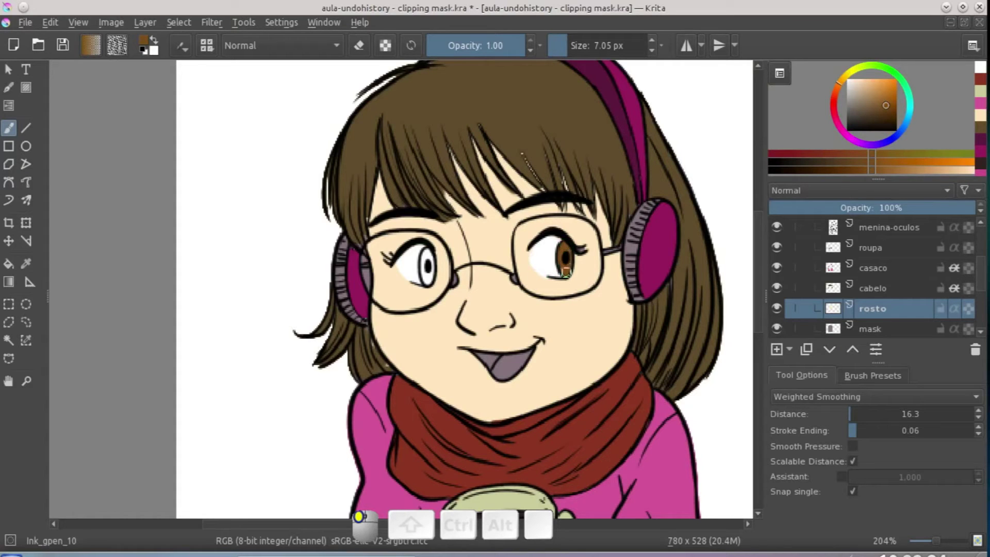
drag(426, 253, 428, 262)
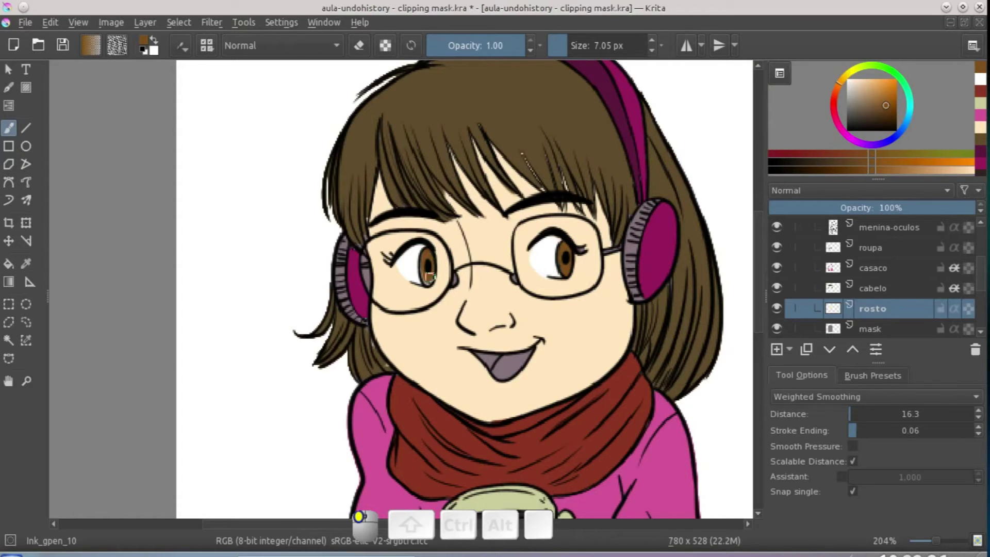
On the cabelo layer, sample the hair's brown and touch up the remaining gaps beside the neck, earmuffs and fringe.
click(909, 287)
ctrl+click(356, 166)
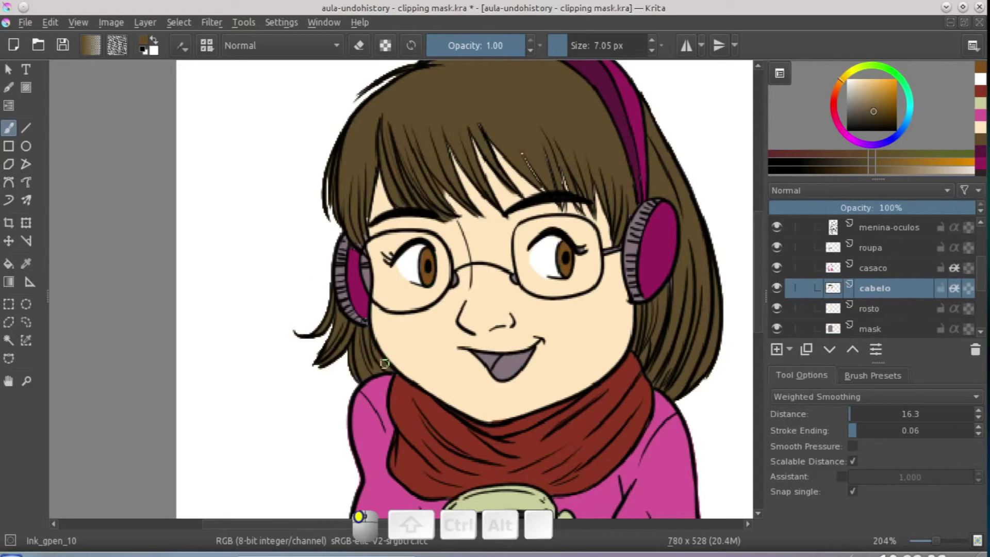
click(384, 363)
drag(669, 287, 688, 268)
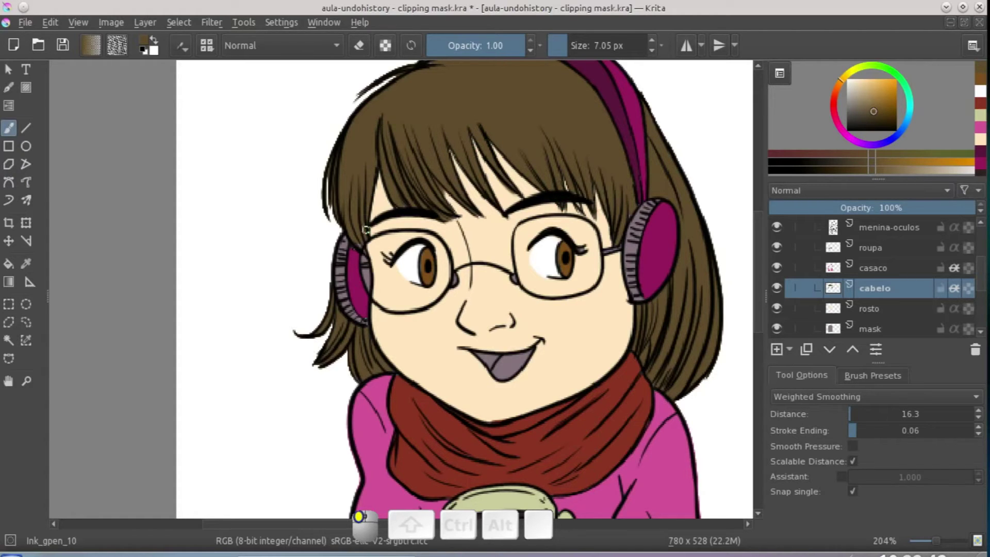
drag(389, 225, 392, 197)
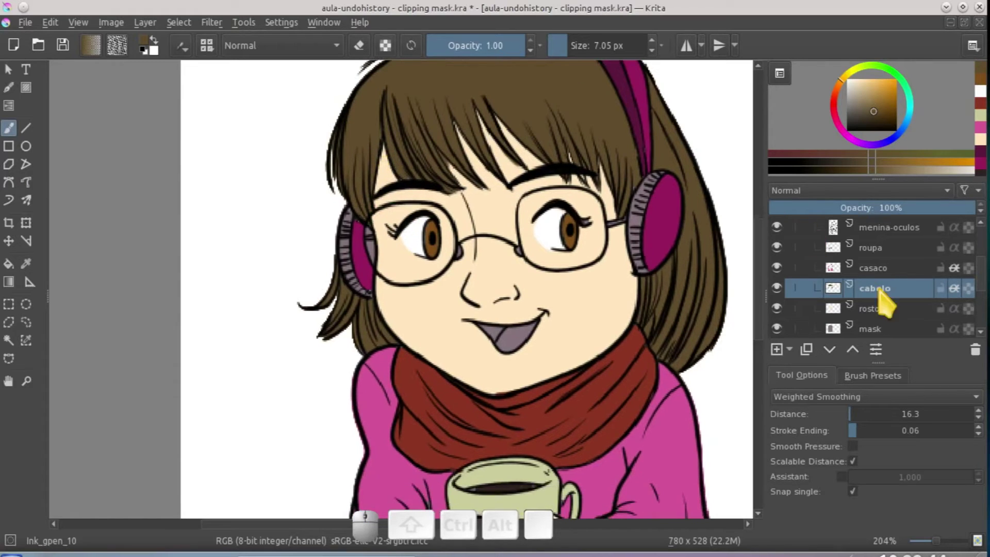
On the casaco layer, sample the headband's dark purple and paint the ribbed rims of both earmuffs.
click(867, 269)
click(777, 268)
click(777, 268)
key(ctrl)
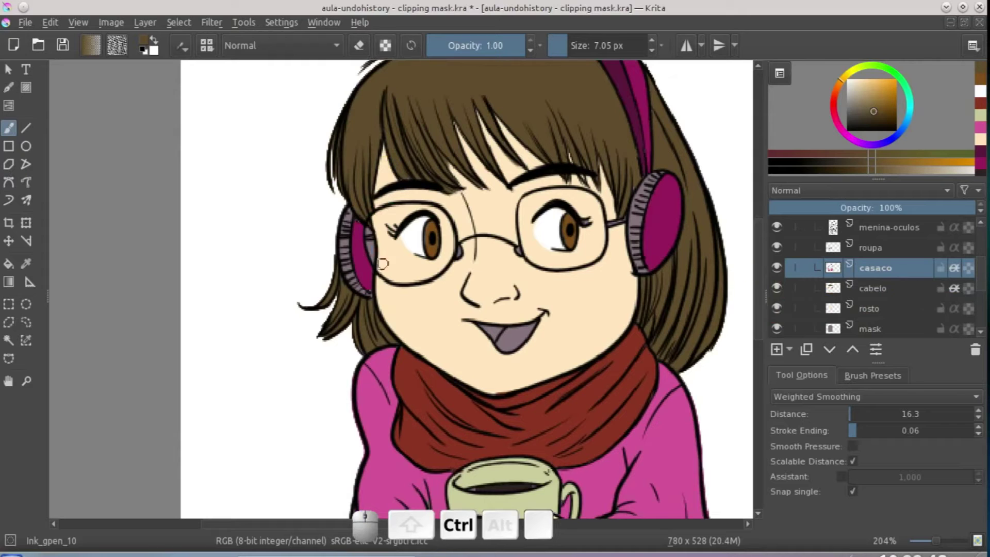
ctrl+click(639, 119)
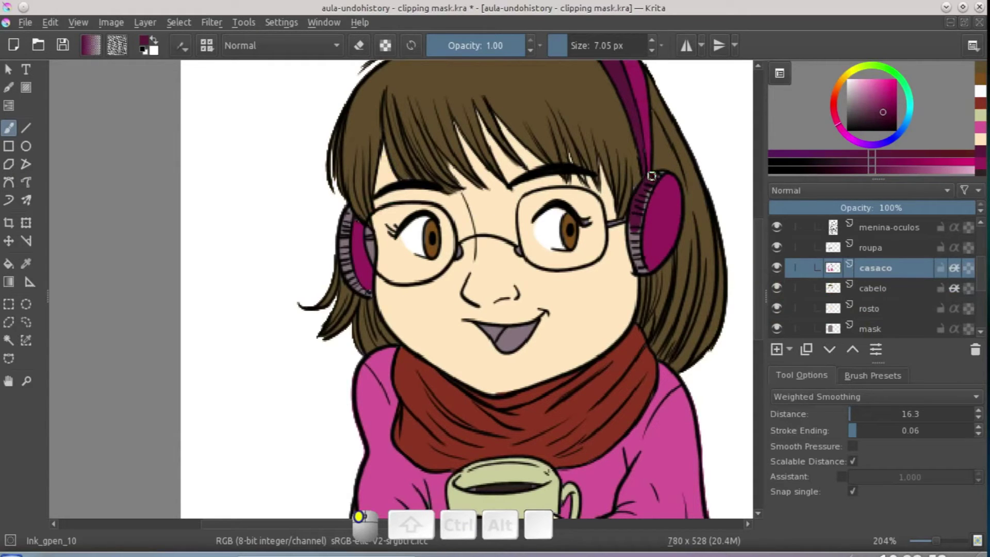
click(643, 271)
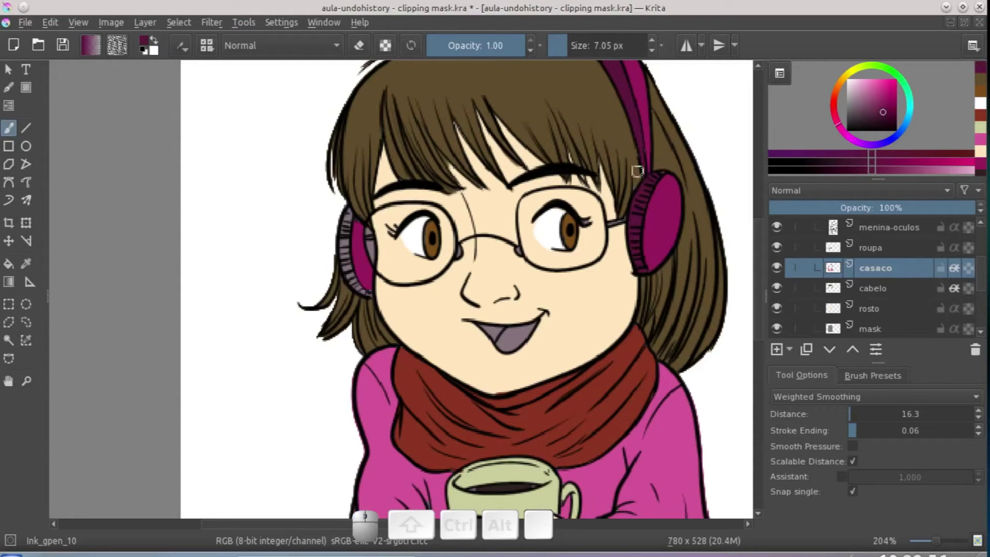
click(659, 173)
drag(349, 210, 347, 214)
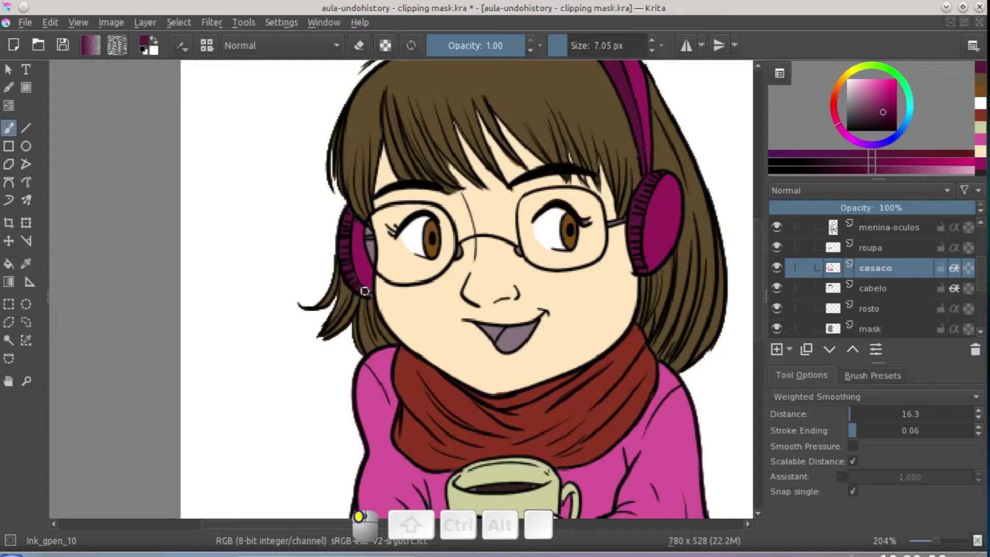
Fill the gap in the earmuff pad beside the glasses with its sampled magenta and touch up its rim in the sampled dark purple.
ctrl+click(366, 252)
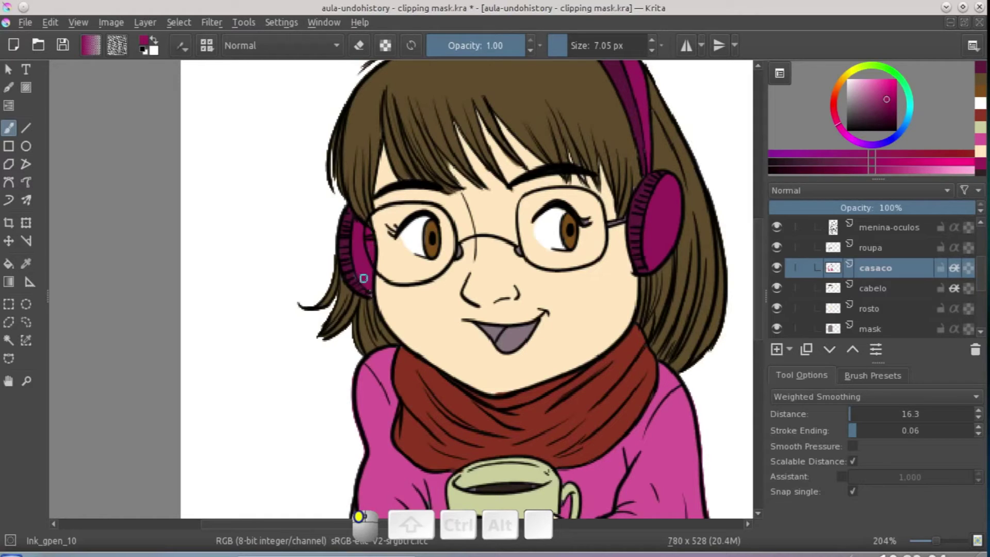
ctrl+click(344, 243)
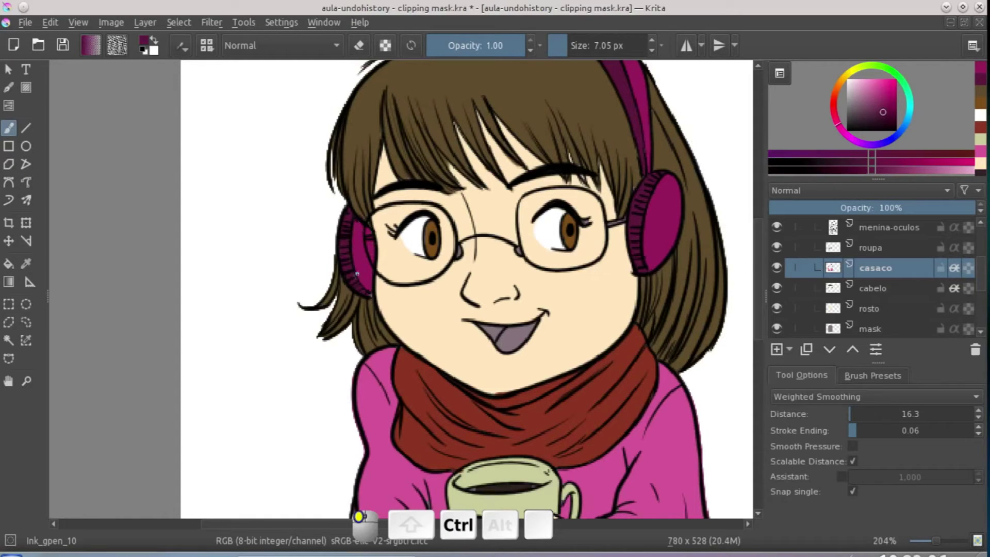
scroll(591, 279, up, 2)
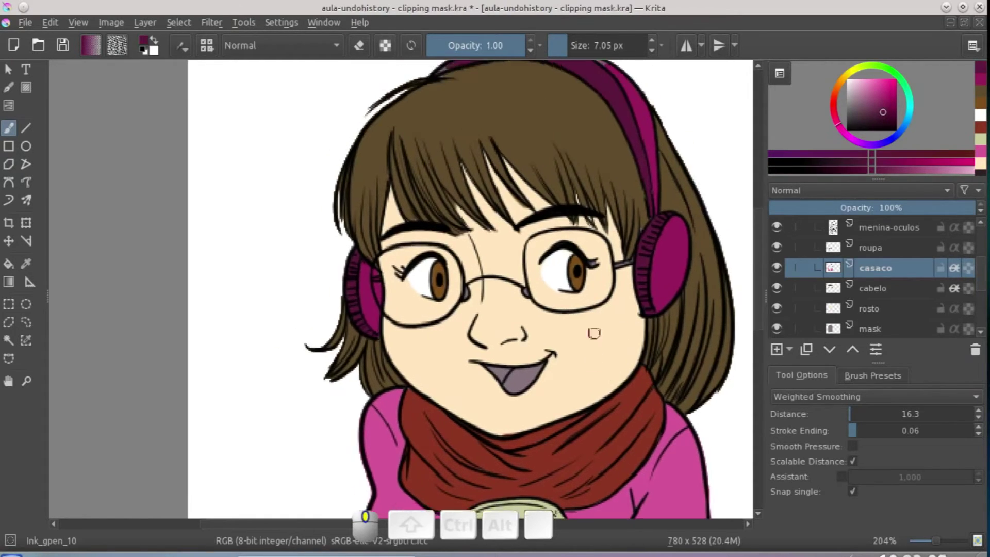
On the rosto layer, paint the tongue salmon pink and the rest of the open mouth a darker red.
click(898, 308)
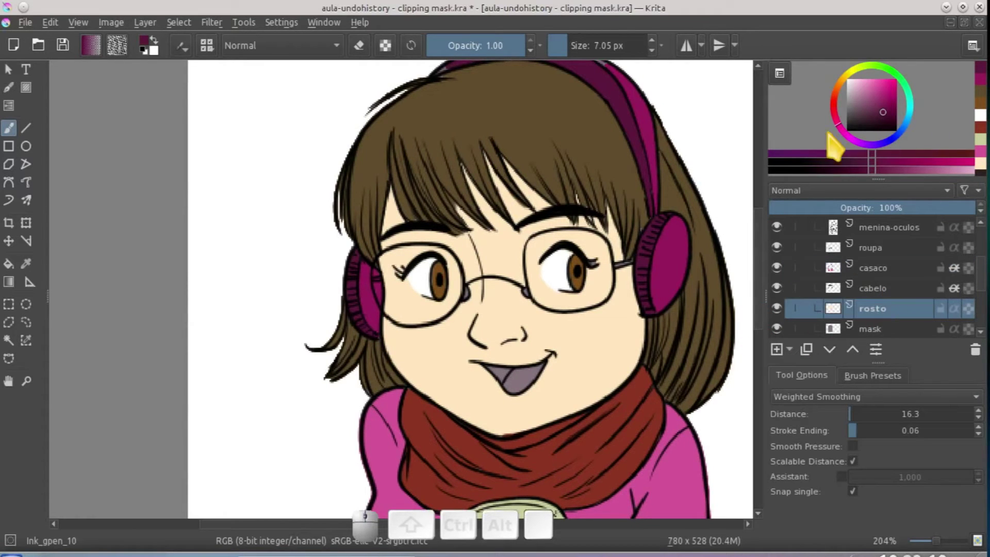
mouse_move(839, 109)
mouse_down()
mouse_move(840, 121)
mouse_move(834, 98)
mouse_up()
click(873, 84)
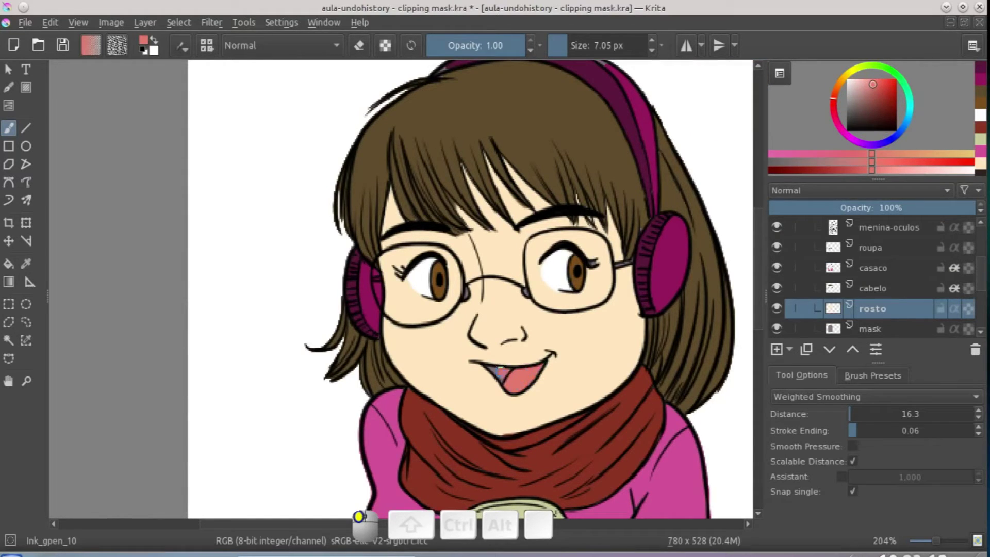
click(882, 93)
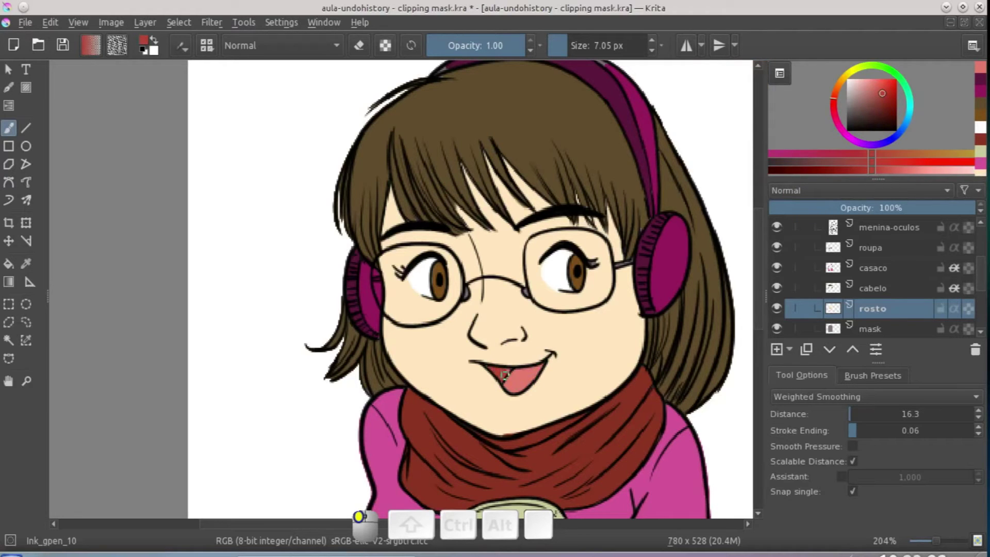
On the casaco layer, sample the coffee's near-black colour and touch up the coffee surface inside the mug.
scroll(621, 335, down, 5)
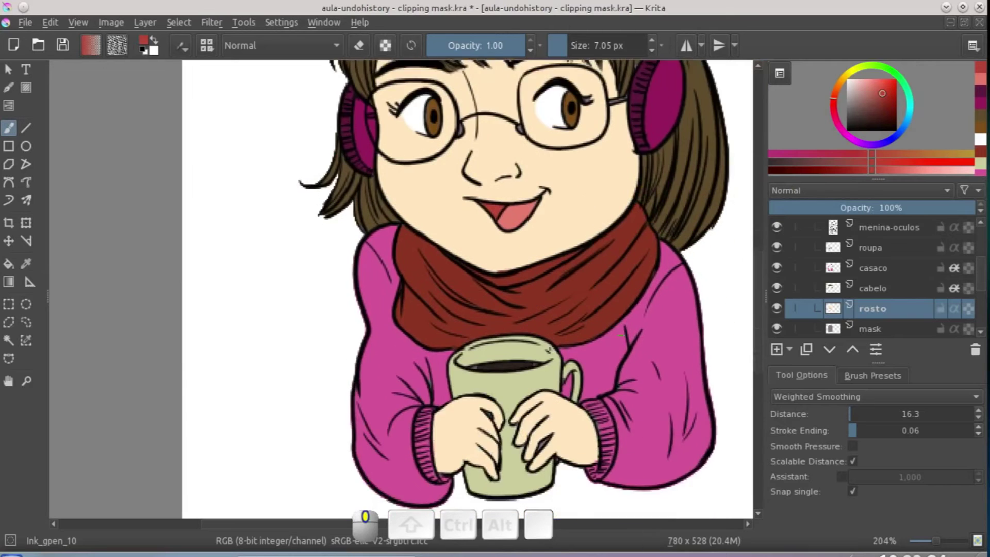
scroll(622, 336, down, 2)
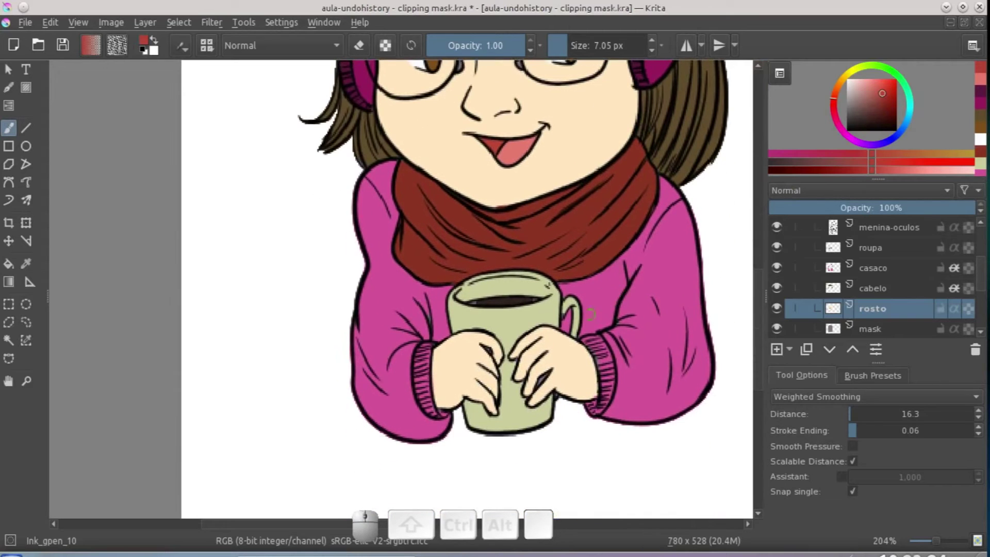
click(896, 268)
click(776, 268)
click(777, 268)
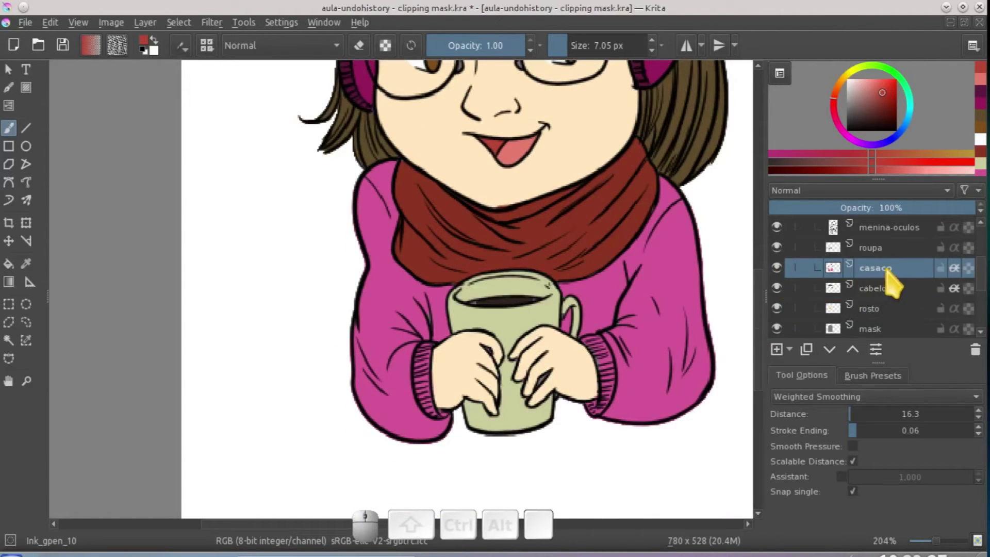
ctrl+click(507, 293)
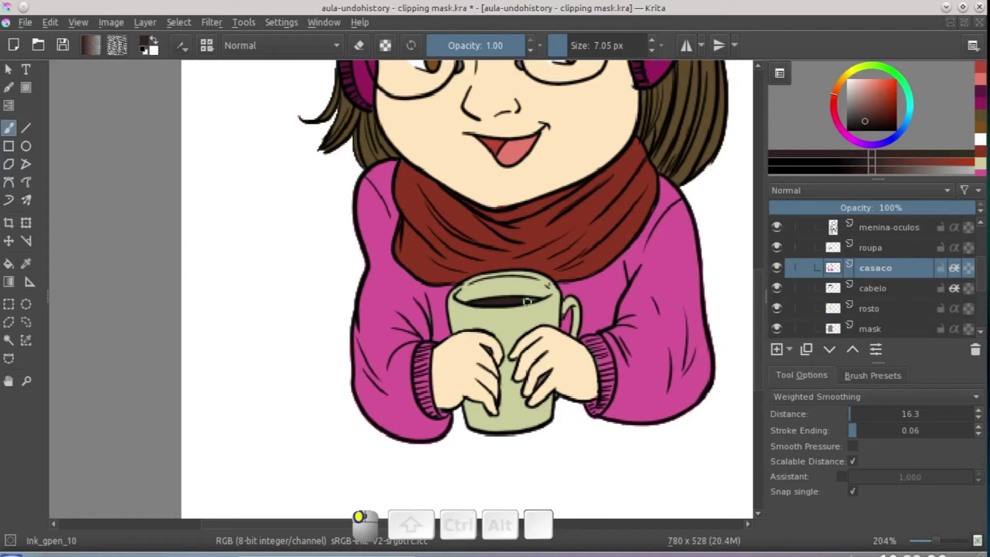
Sample the mug's light green and touch up the remaining gaps in the mug on the casaco layer.
scroll(490, 389, up, 1)
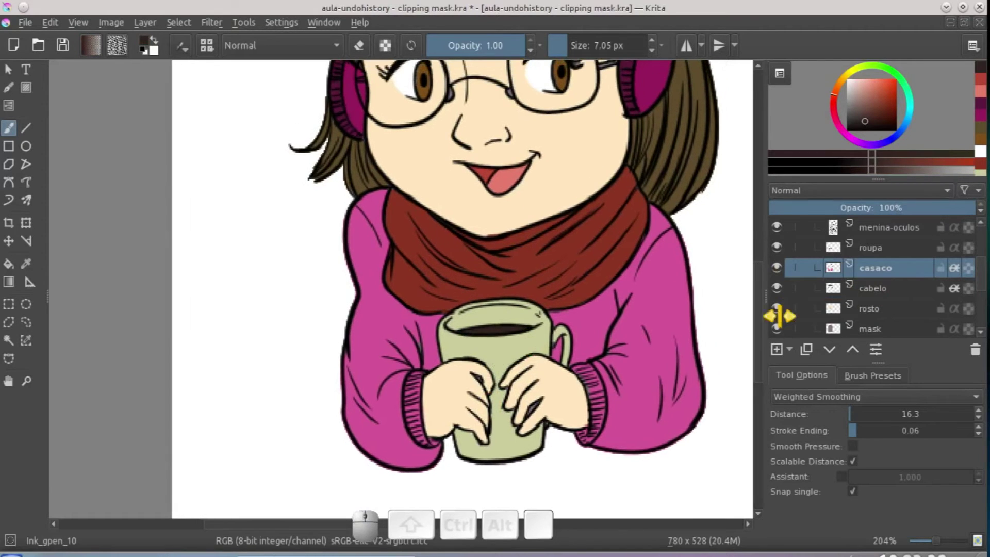
click(777, 268)
click(776, 268)
ctrl+click(509, 351)
mouse_move(601, 351)
mouse_down()
mouse_move(596, 367)
mouse_move(599, 360)
mouse_up()
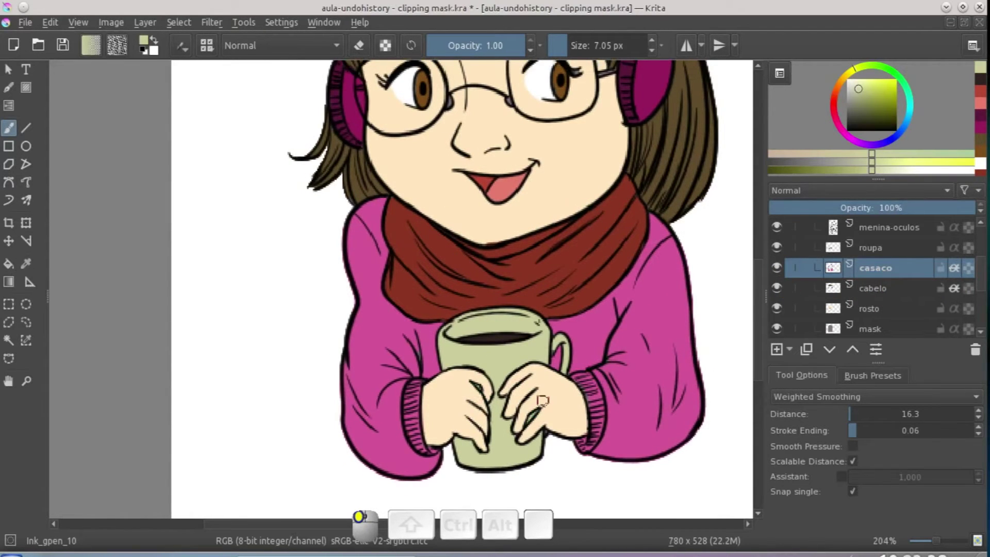
On the cabelo layer, sample the hair's brown and touch up the hair next to the large earmuff.
scroll(542, 400, up, 5)
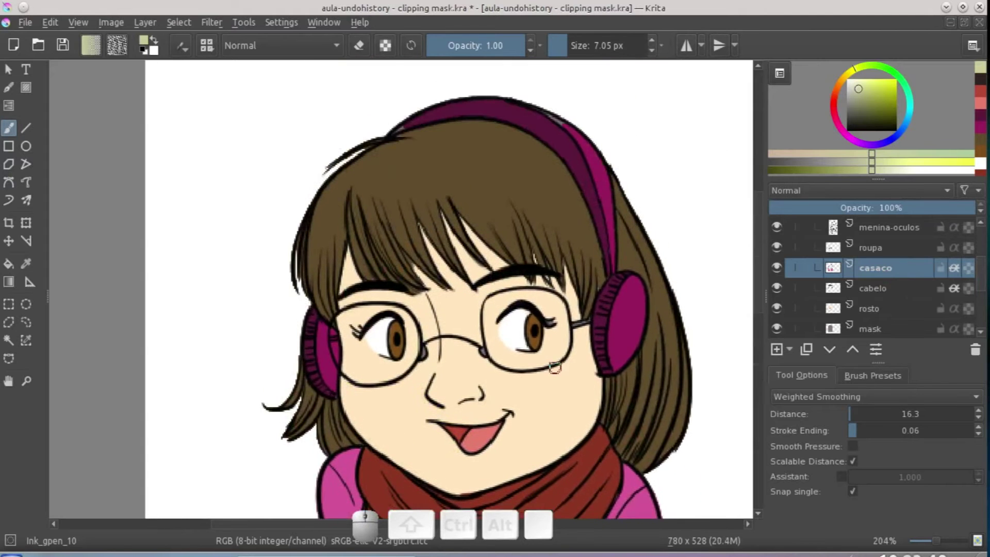
scroll(557, 364, up, 2)
click(887, 288)
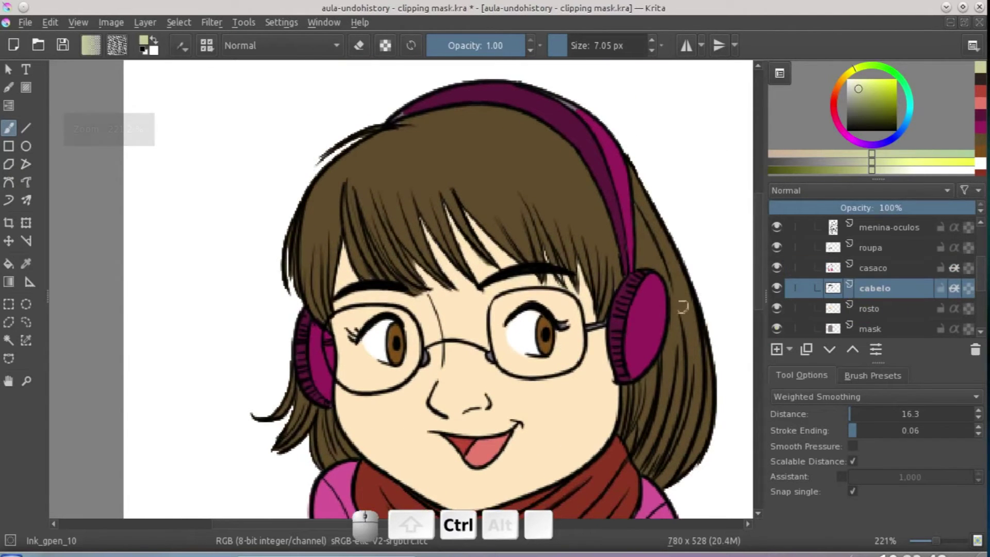
ctrl+click(682, 307)
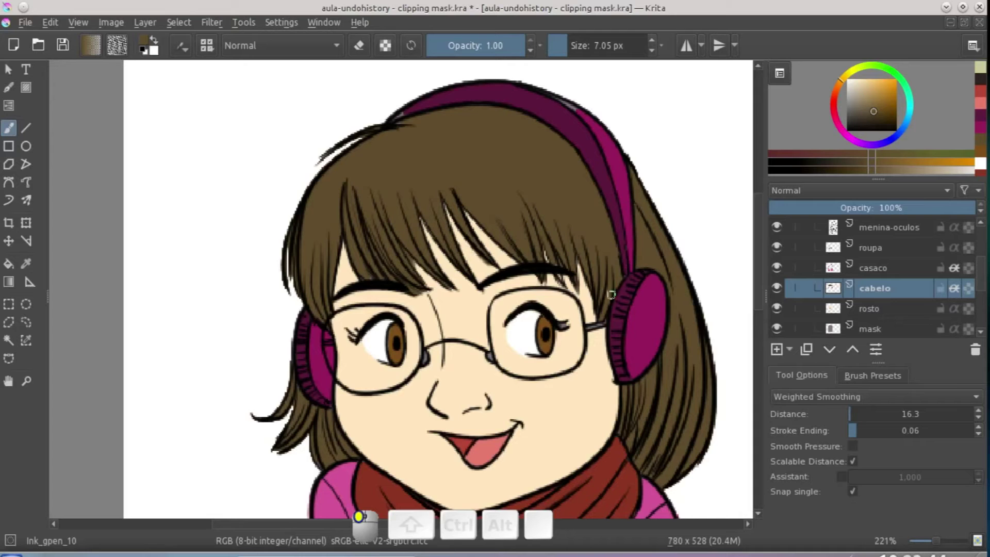
On the casaco layer, fill the small gaps along the headband with its sampled dark purple and magenta.
scroll(603, 320, up, 3)
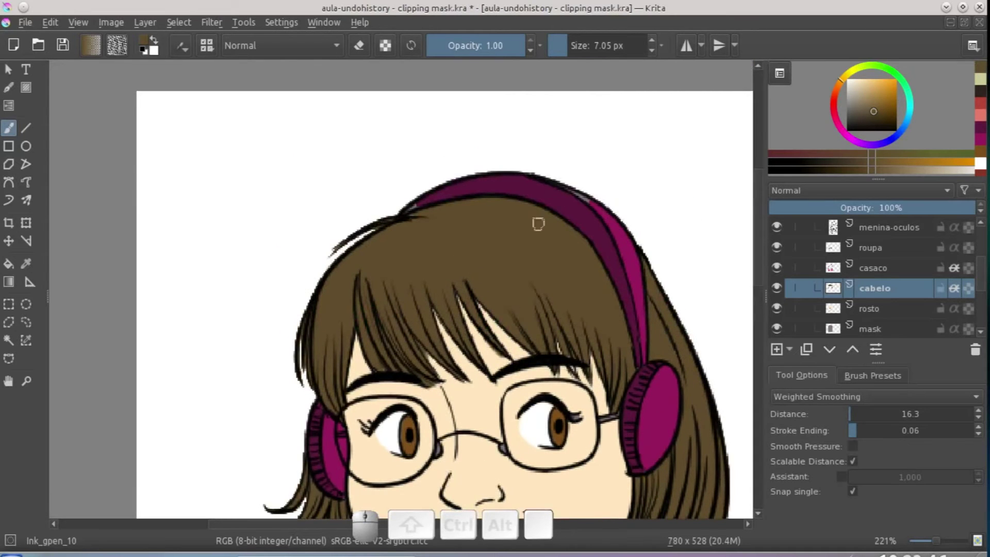
click(777, 267)
click(776, 267)
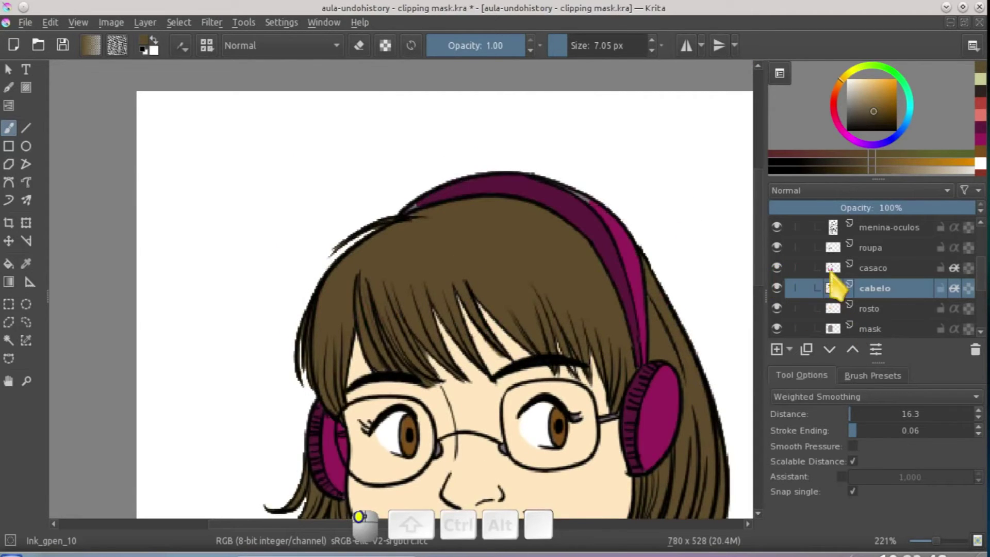
click(846, 267)
ctrl+click(469, 181)
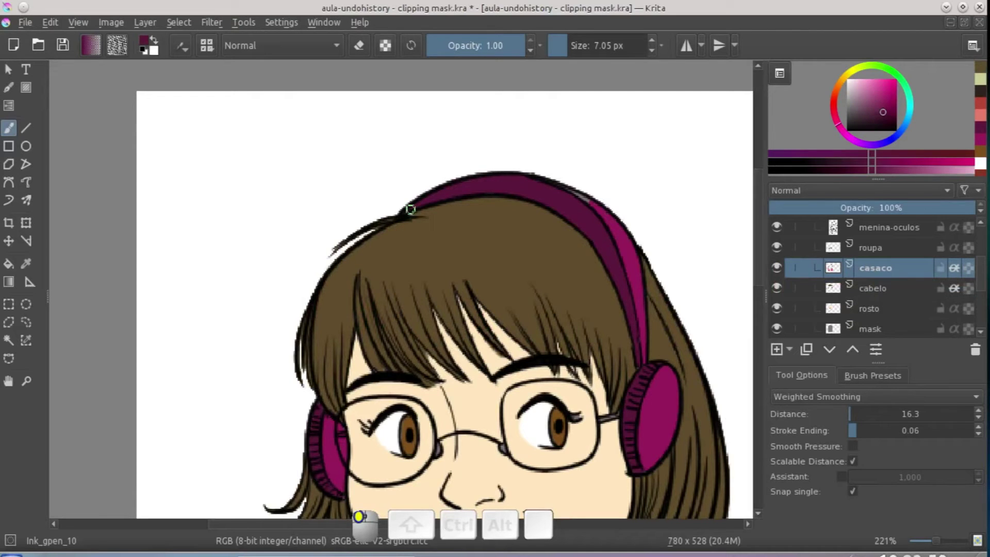
ctrl+click(600, 213)
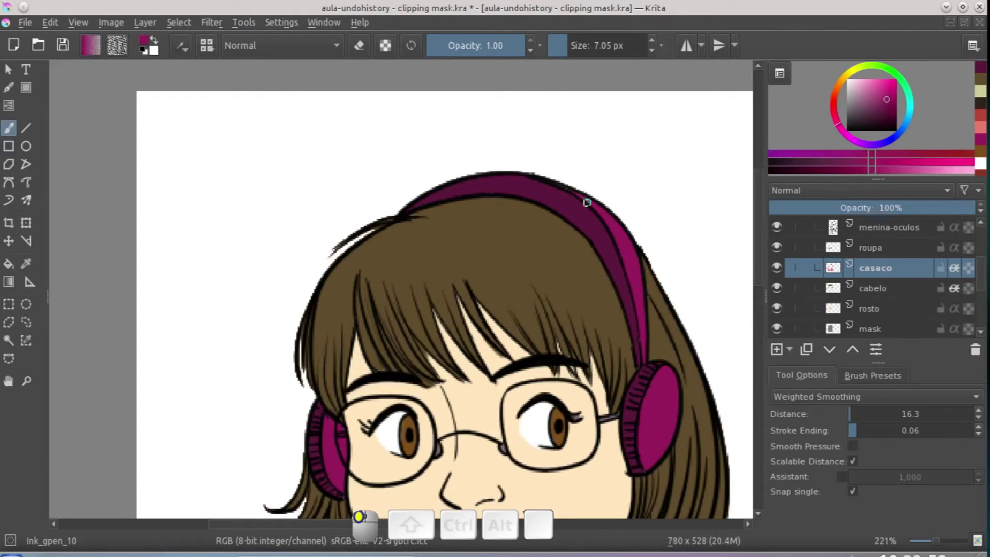
Turn on Inherit Alpha for the roupa and rosto layers, keeping it on for casaco.
scroll(640, 283, down, 3)
ctrl+scroll(614, 320, down, 2)
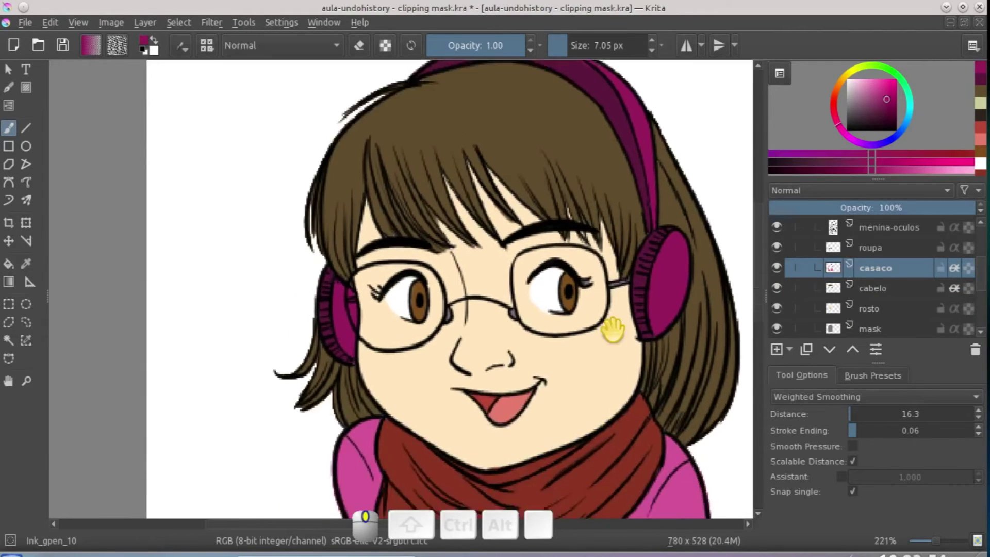
ctrl+scroll(585, 341, down, 3)
ctrl+scroll(581, 326, up, 2)
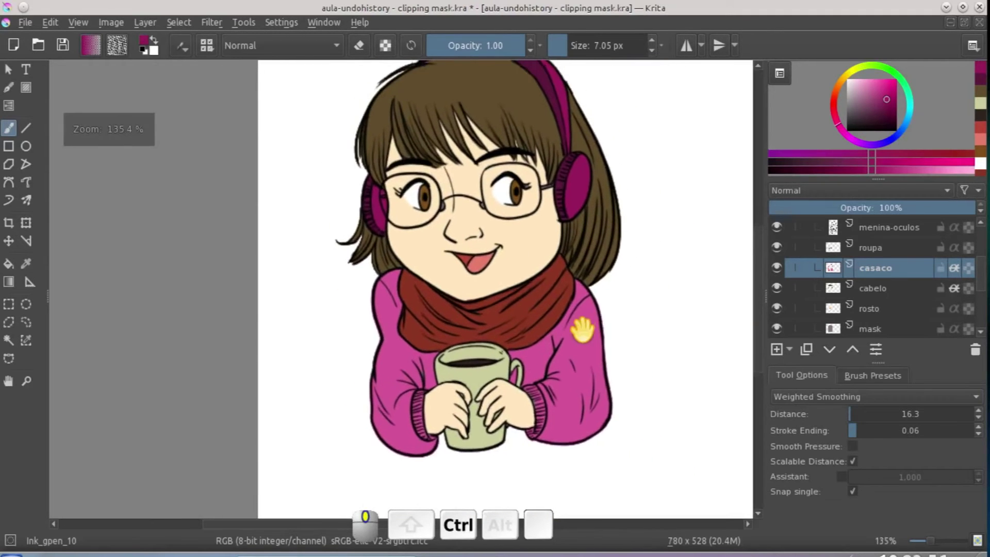
mouse_move(556, 352)
mouse_down()
mouse_move(579, 360)
mouse_move(554, 344)
mouse_move(557, 335)
mouse_up()
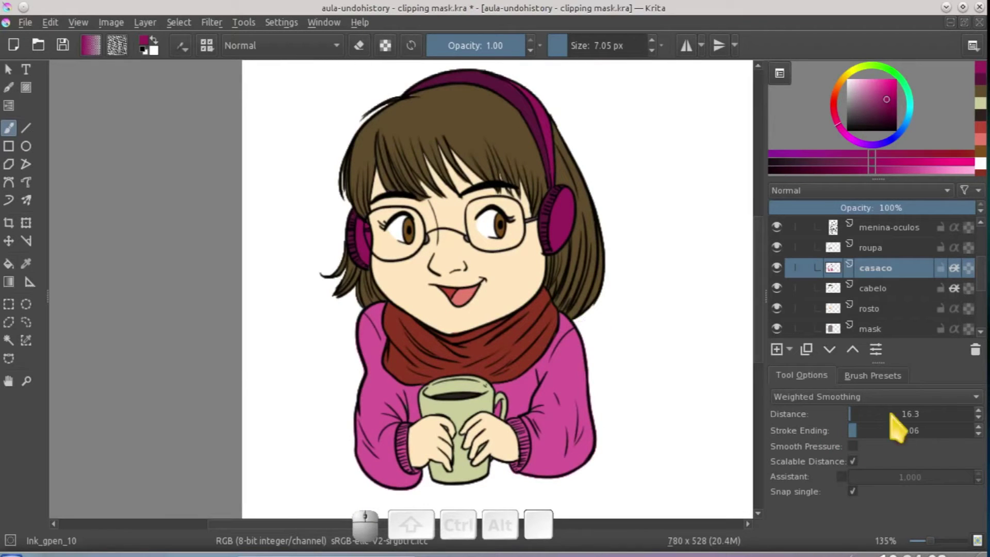
click(954, 268)
click(953, 247)
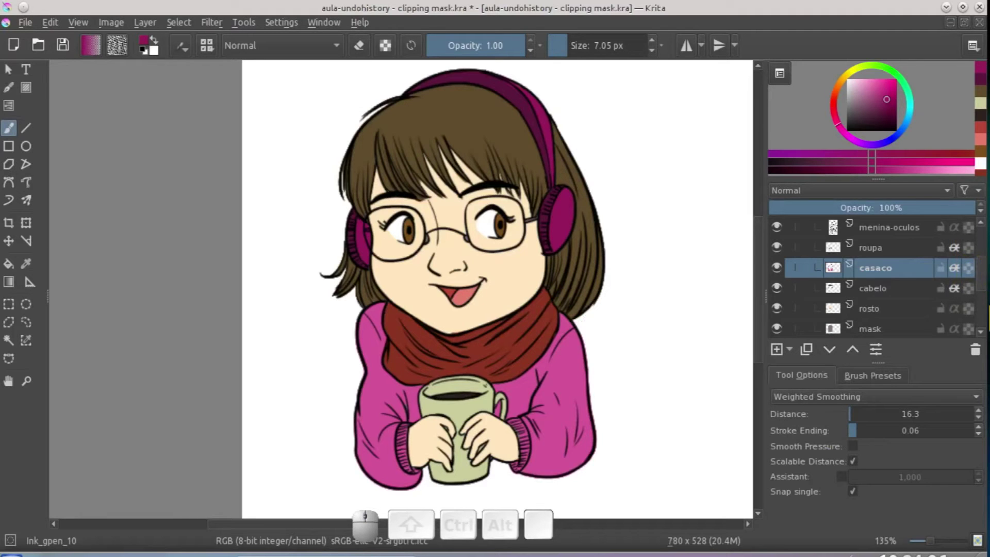
scroll(983, 281, down, 1)
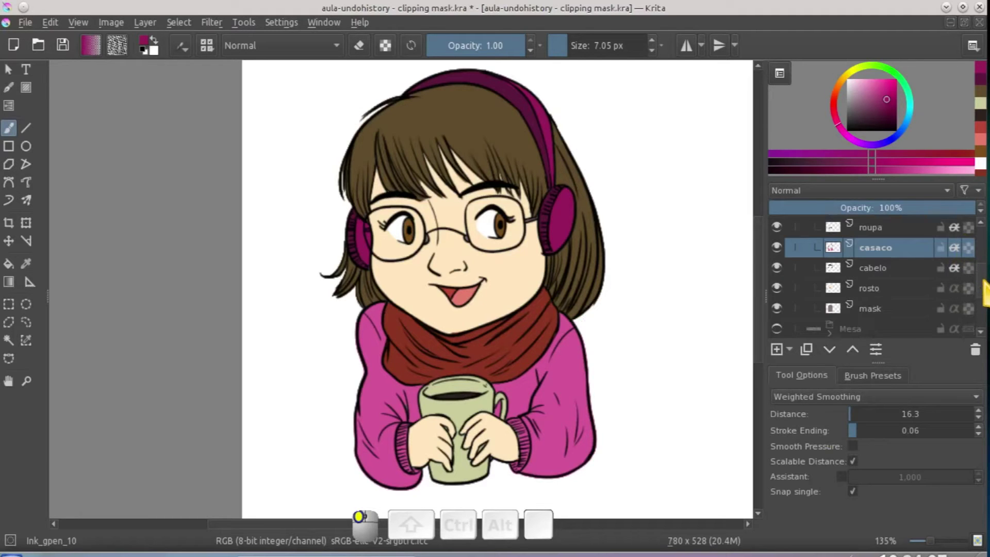
click(953, 288)
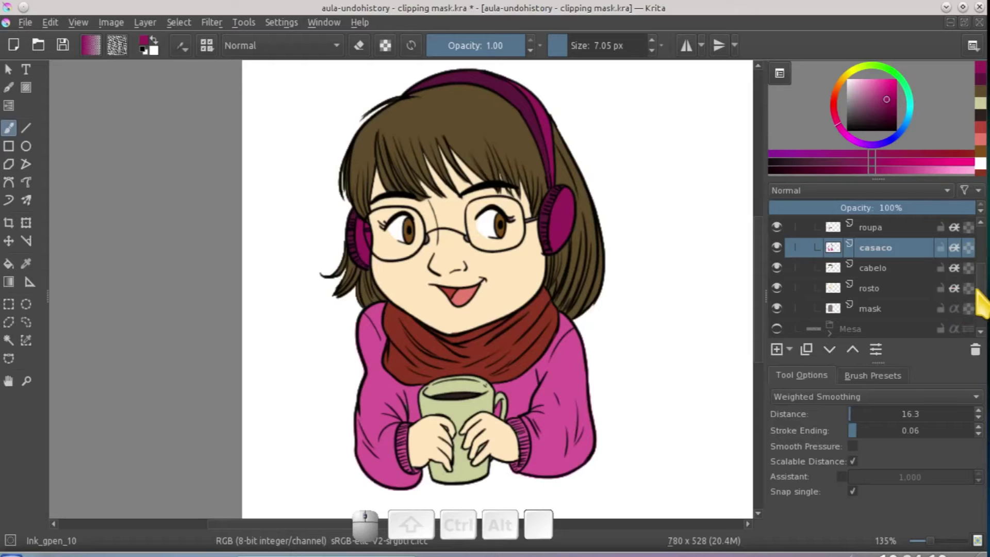
Add a new paint layer directly above roupa and name it "shadows".
scroll(979, 294, up, 3)
scroll(982, 286, down, 3)
scroll(984, 298, up, 3)
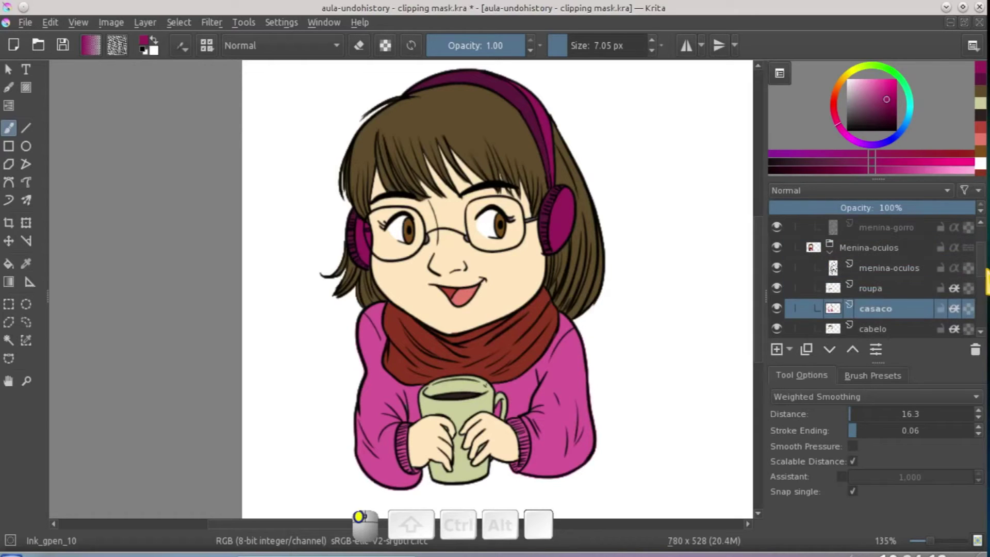
mouse_move(851, 314)
click(899, 290)
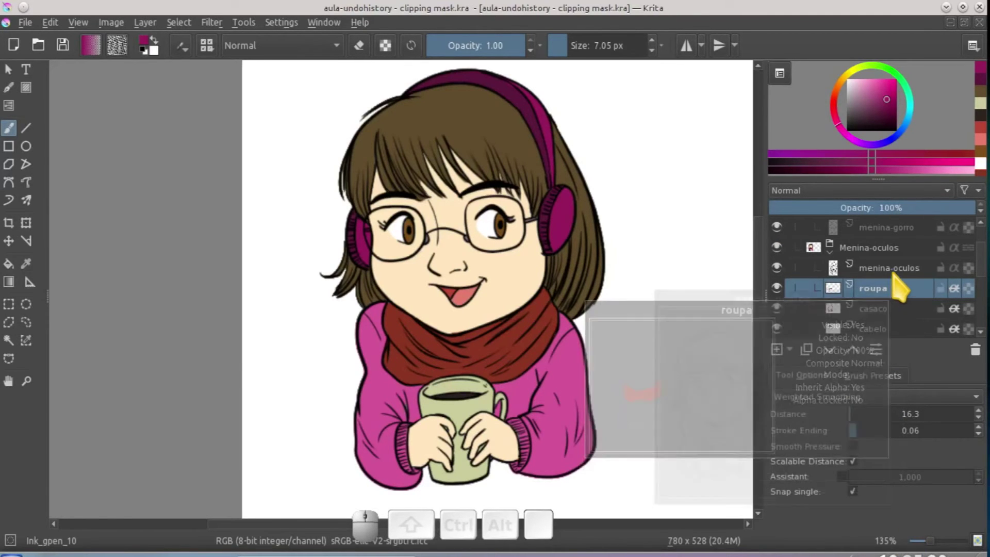
click(777, 350)
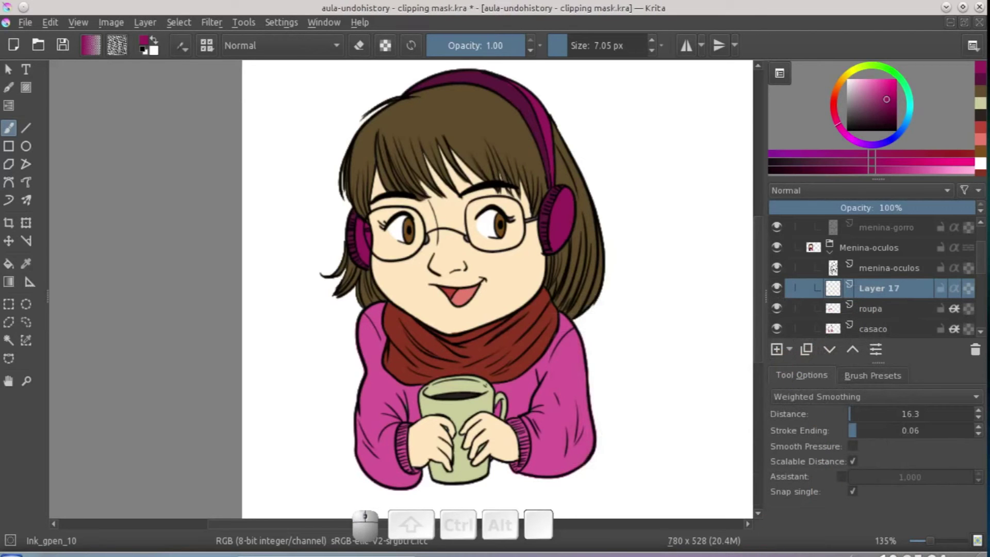
double_click(876, 293)
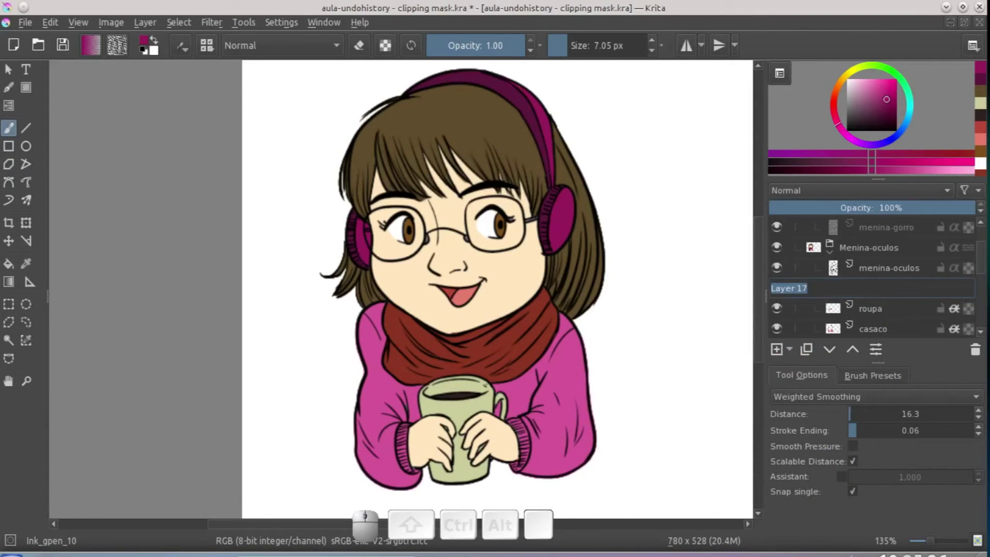
text(shadows)
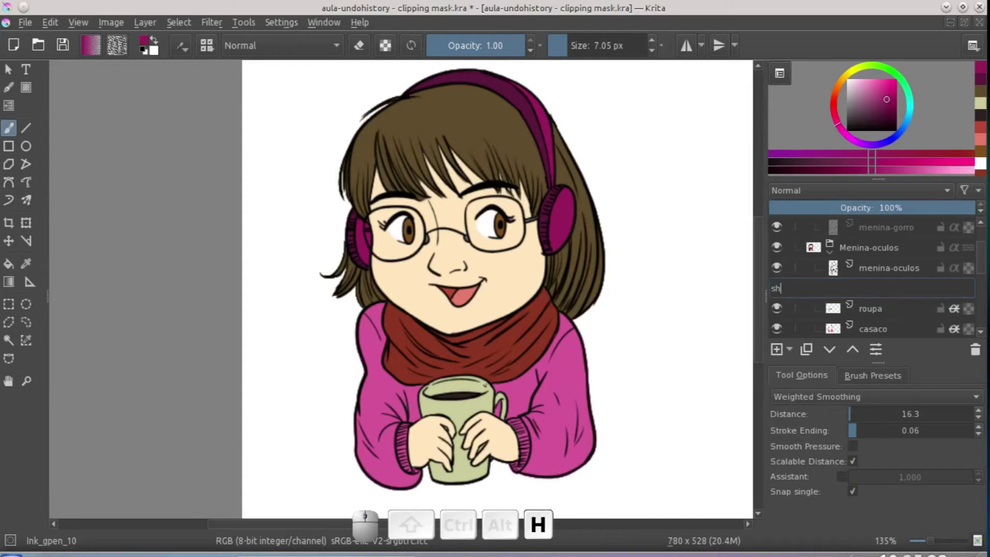
key(Return)
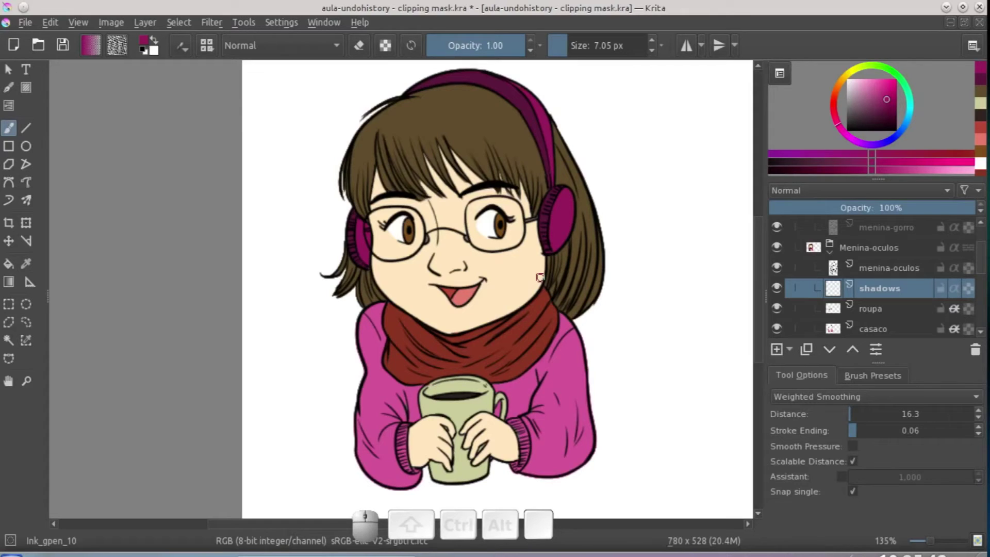
Choose a muted greyish purple as the painting colour for the shadows, leaving the layer's blending mode at Normal.
click(869, 192)
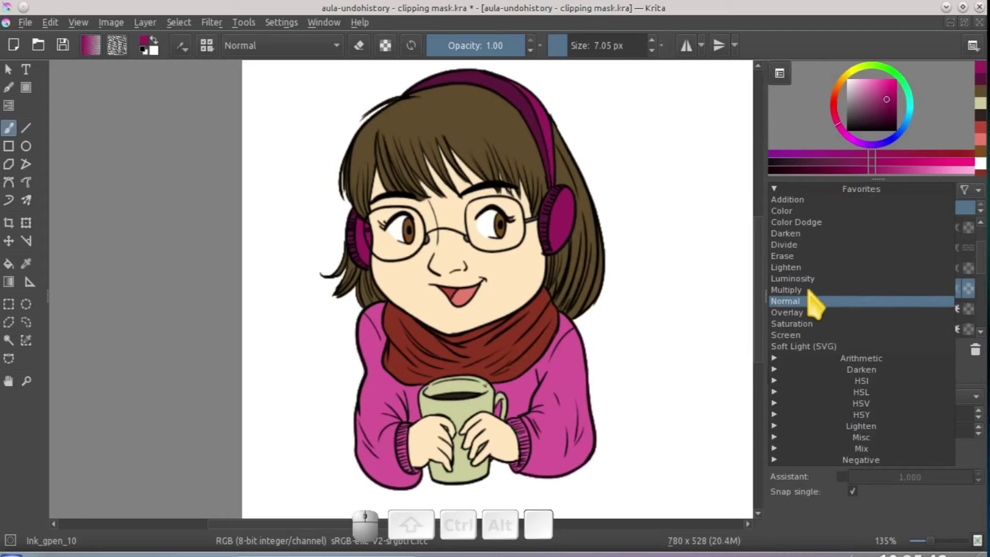
click(681, 171)
mouse_move(856, 107)
mouse_down()
mouse_move(871, 124)
mouse_move(862, 136)
mouse_up()
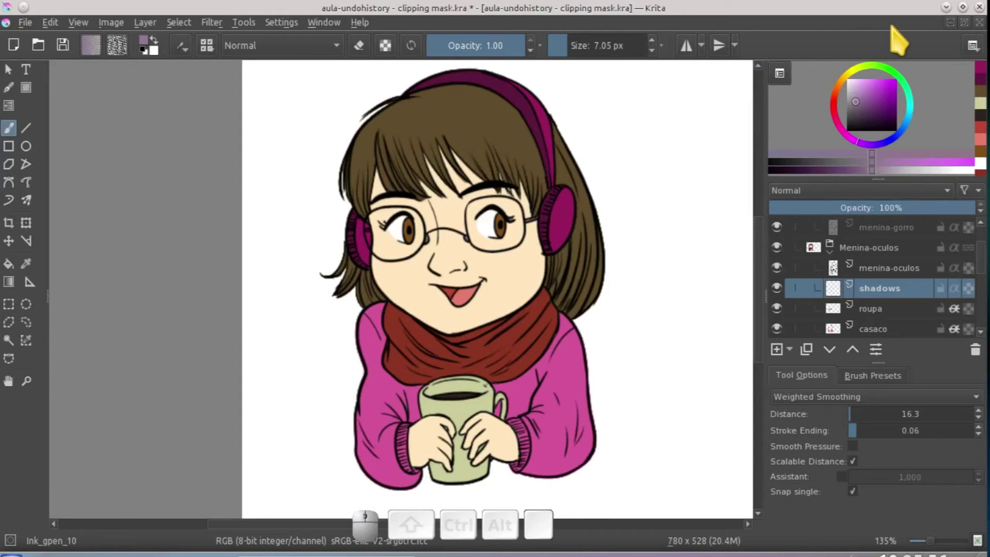
drag(857, 118, 855, 102)
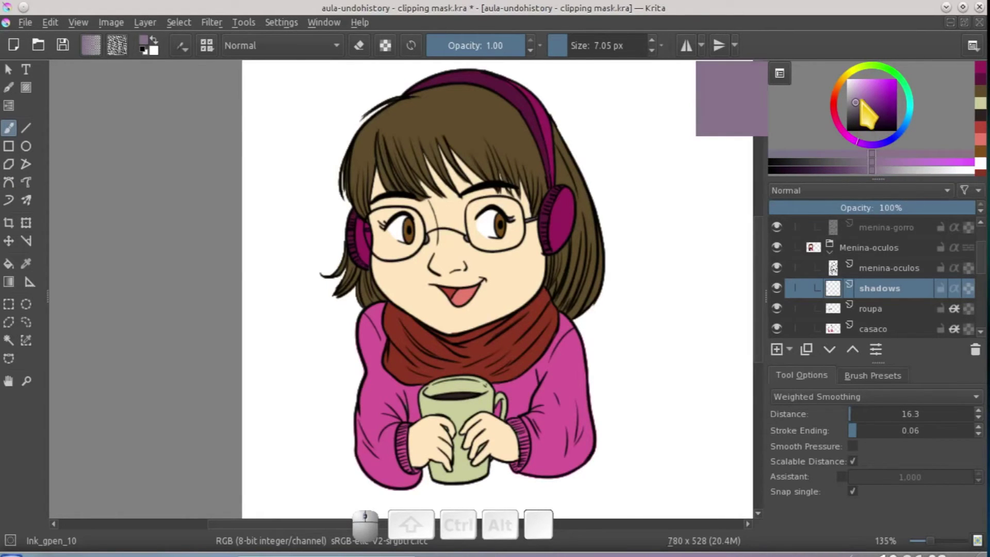
With an 18.17 px brush, paint purple shadows down the cheek beside the large earmuff, under the nose and around both eyes.
mouse_move(488, 262)
mouse_down()
mouse_move(527, 247)
mouse_move(563, 260)
mouse_up()
mouse_move(574, 207)
mouse_down()
mouse_move(571, 279)
mouse_move(576, 238)
mouse_move(580, 268)
mouse_move(545, 295)
mouse_up()
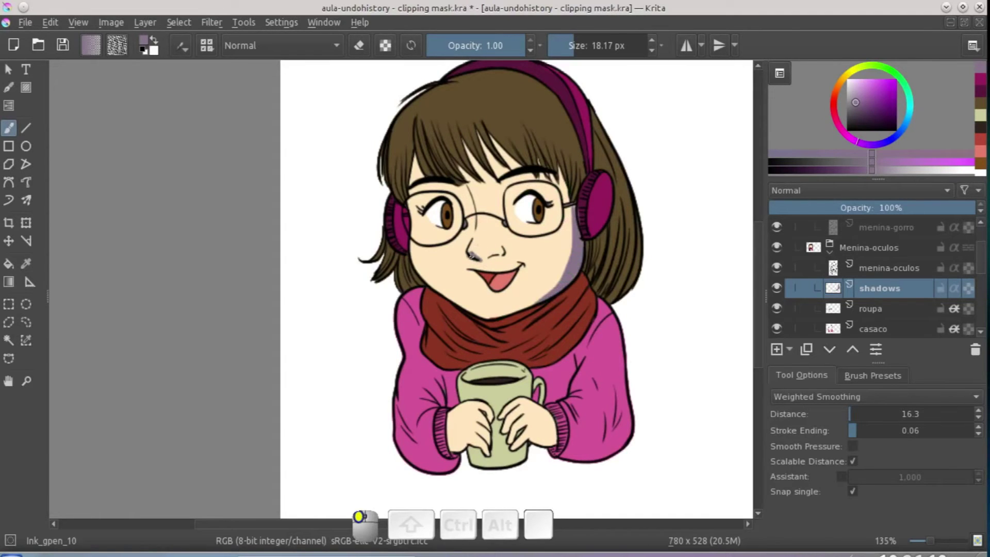
drag(484, 253, 493, 254)
drag(522, 195, 534, 192)
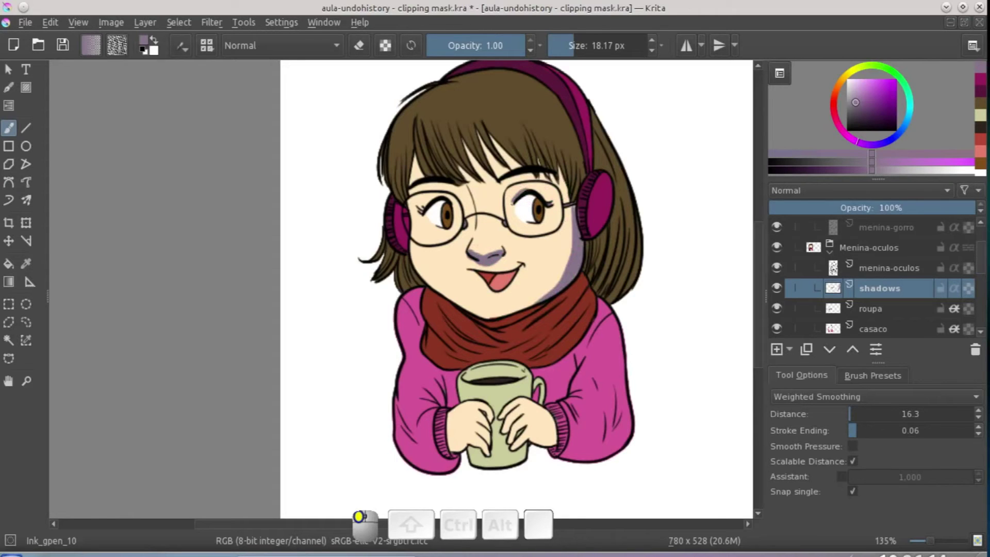
mouse_move(436, 198)
mouse_down()
mouse_move(423, 204)
mouse_move(449, 199)
mouse_move(434, 207)
mouse_up()
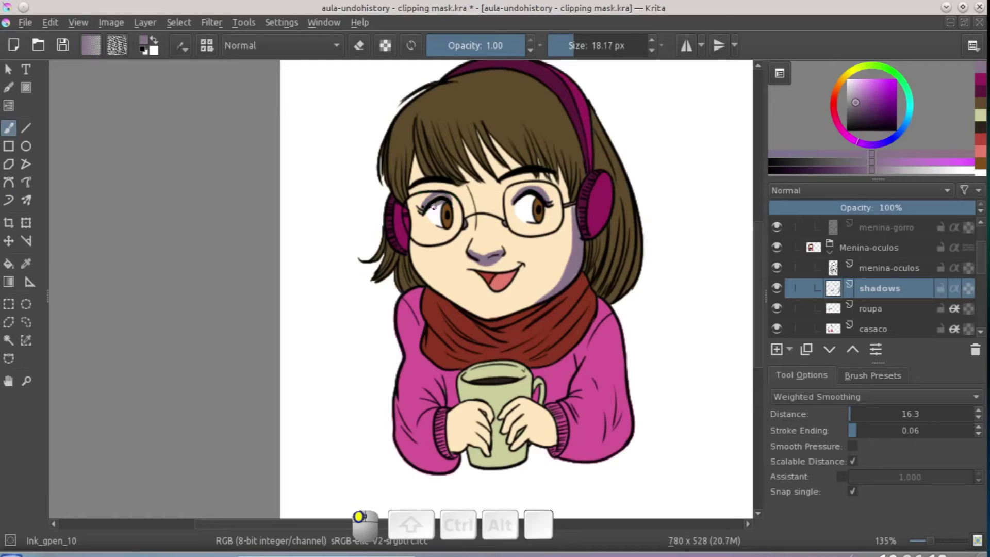
drag(531, 198, 517, 205)
Shade the forehead between the fringe strands and the face edge beside the smaller earmuff in the same purple.
mouse_move(510, 162)
mouse_down()
mouse_move(499, 130)
mouse_move(486, 135)
mouse_move(521, 162)
mouse_move(497, 141)
mouse_move(466, 135)
mouse_up()
key(ctrl+shift+z)
key(ctrl+z)
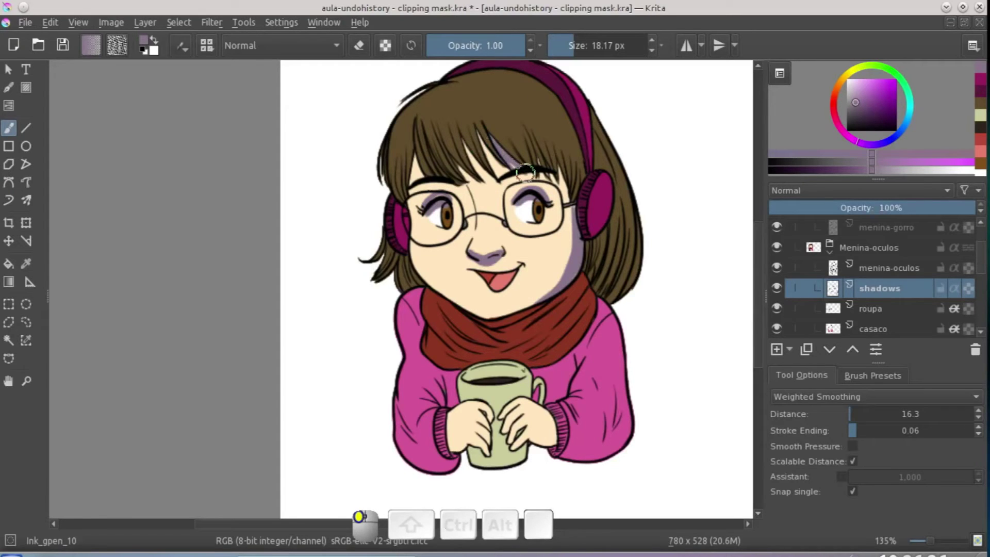
mouse_move(477, 143)
mouse_down()
mouse_move(487, 154)
mouse_move(465, 144)
mouse_move(487, 178)
mouse_move(415, 154)
mouse_move(425, 211)
mouse_move(406, 170)
mouse_move(414, 191)
mouse_move(410, 154)
mouse_move(407, 244)
mouse_move(407, 204)
mouse_move(410, 250)
mouse_move(432, 270)
mouse_up()
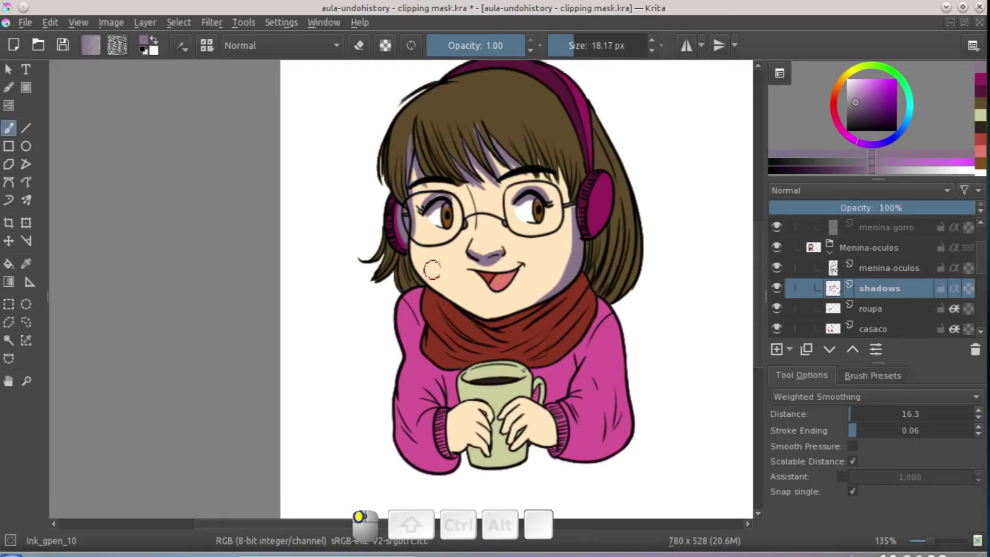
Paint purple shadows on the larger earmuff, the hair behind it, the neck under the chin and the smaller earmuff.
mouse_move(590, 218)
mouse_down()
mouse_move(609, 202)
mouse_move(626, 213)
mouse_move(594, 260)
mouse_move(589, 238)
mouse_move(591, 281)
mouse_move(612, 241)
mouse_move(599, 283)
mouse_move(614, 257)
mouse_move(613, 267)
mouse_move(621, 264)
mouse_move(604, 297)
mouse_move(630, 245)
mouse_move(606, 302)
mouse_move(635, 225)
mouse_up()
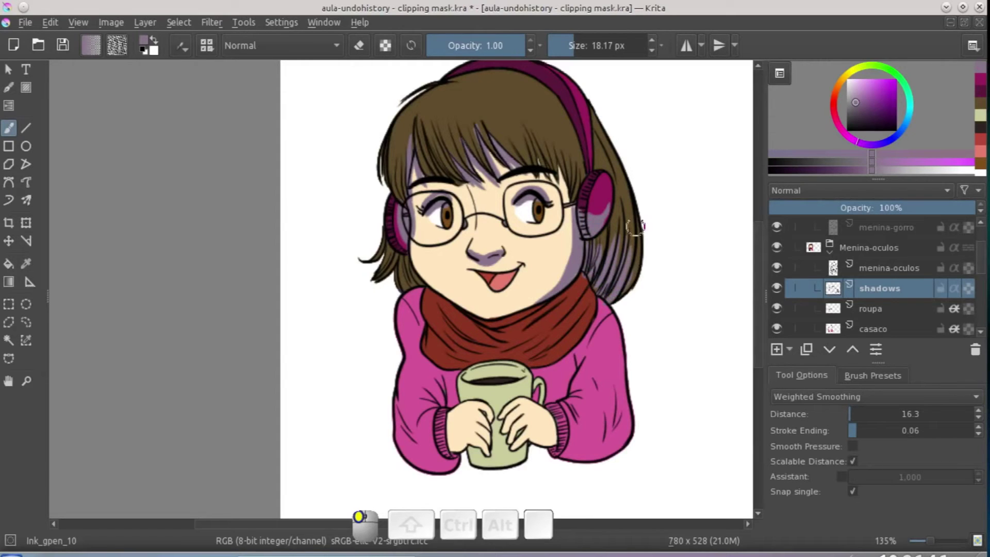
mouse_move(466, 320)
mouse_down()
mouse_move(530, 312)
mouse_move(567, 290)
mouse_move(496, 321)
mouse_move(474, 315)
mouse_move(514, 312)
mouse_move(530, 263)
mouse_up()
mouse_move(404, 219)
mouse_down()
mouse_move(411, 249)
mouse_move(406, 230)
mouse_move(429, 251)
mouse_move(390, 227)
mouse_up()
Shade the hair above the smaller earmuff, the tips of the fringe and the lower end of the headband in purple.
drag(455, 232, 450, 280)
drag(385, 190, 401, 152)
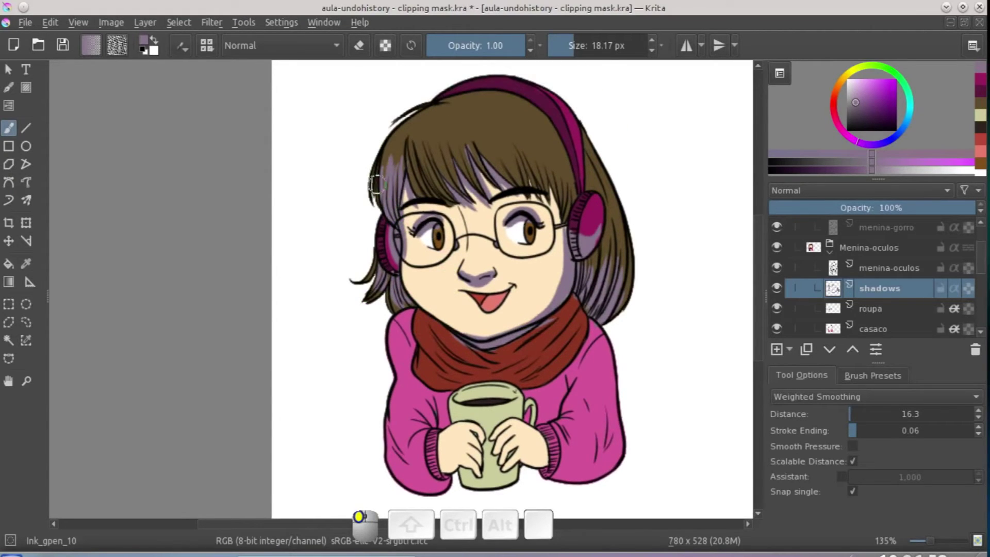
drag(454, 129, 429, 121)
mouse_move(546, 133)
mouse_down()
mouse_move(552, 174)
mouse_move(553, 159)
mouse_move(538, 209)
mouse_move(583, 212)
mouse_move(530, 322)
mouse_up()
Paint purple shadows along the folds and lower edge of the red scarf on both sides.
mouse_move(537, 272)
mouse_down()
mouse_move(582, 235)
mouse_move(525, 290)
mouse_move(572, 266)
mouse_move(537, 293)
mouse_move(590, 241)
mouse_up()
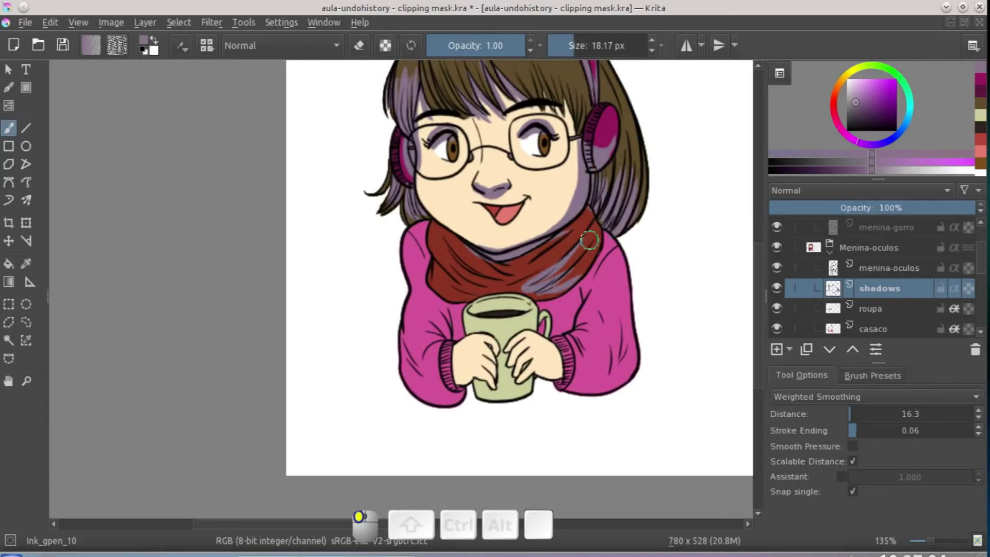
mouse_move(434, 263)
mouse_down()
mouse_move(484, 284)
mouse_move(449, 253)
mouse_move(499, 282)
mouse_move(440, 253)
mouse_move(429, 229)
mouse_move(461, 273)
mouse_move(428, 242)
mouse_move(458, 267)
mouse_move(430, 235)
mouse_up()
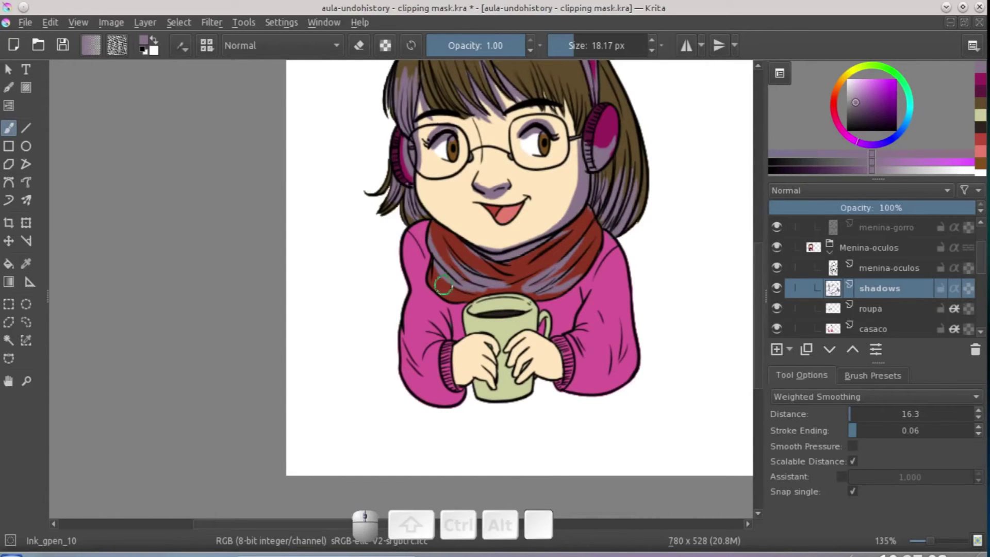
mouse_move(593, 273)
mouse_down()
mouse_move(596, 224)
mouse_move(577, 277)
mouse_move(585, 247)
mouse_move(541, 298)
mouse_move(528, 356)
mouse_up()
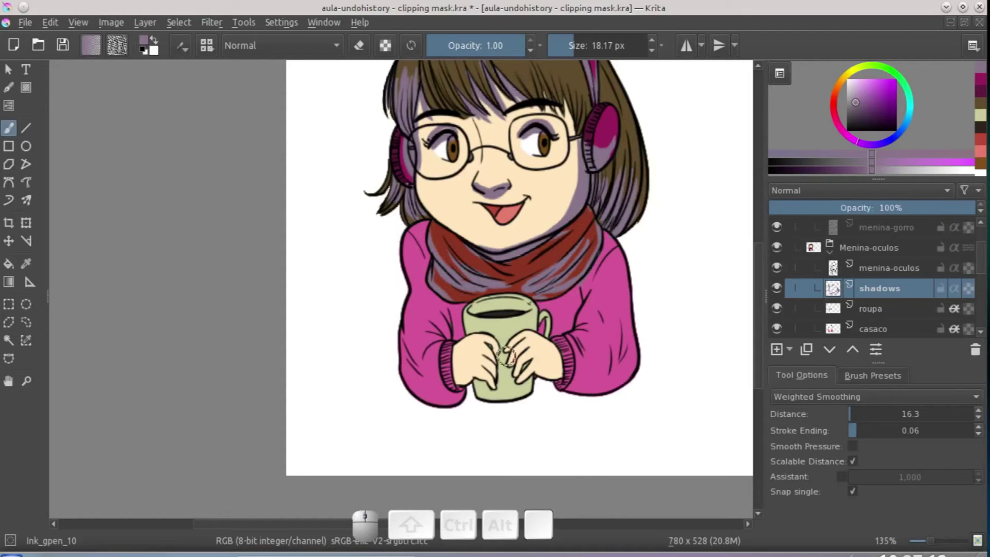
Shade the lower half of the mug, the undersides of the fingers and the underside of the sleeve beside the mug handle.
mouse_move(482, 387)
mouse_down()
mouse_move(532, 383)
mouse_move(516, 399)
mouse_move(537, 373)
mouse_move(487, 385)
mouse_move(523, 386)
mouse_move(495, 387)
mouse_move(534, 372)
mouse_move(529, 394)
mouse_move(496, 384)
mouse_move(518, 387)
mouse_move(496, 383)
mouse_up()
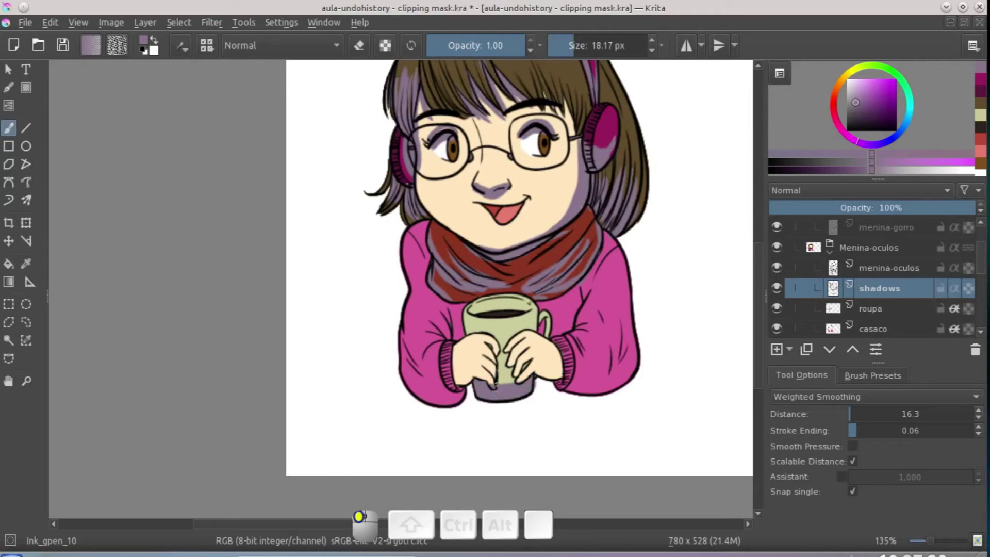
key(ctrl+z)
drag(507, 358, 510, 369)
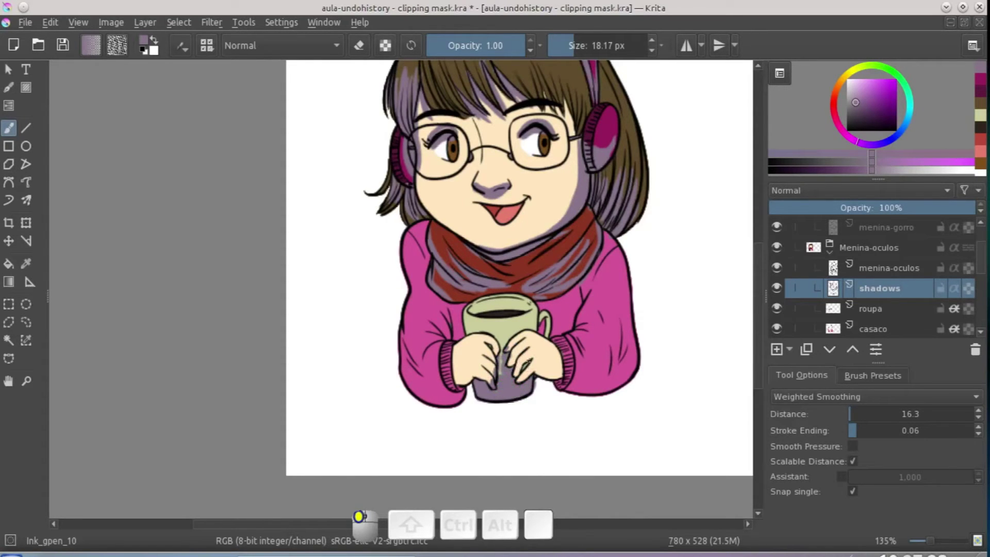
drag(514, 356, 511, 362)
drag(548, 379, 562, 380)
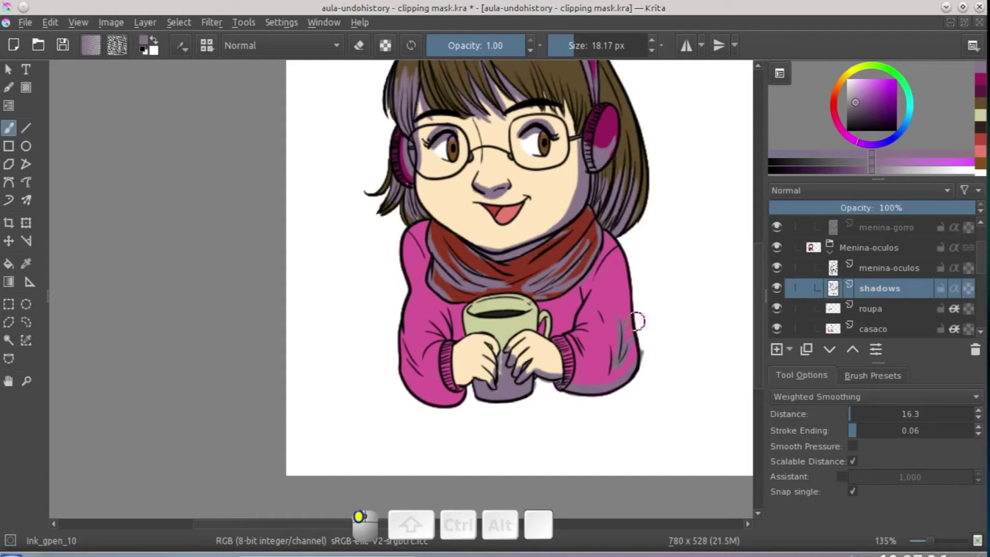
Turn on Inherit Alpha for the shadows layer and shade the mug handle and the folds of both sweater sleeves.
click(953, 288)
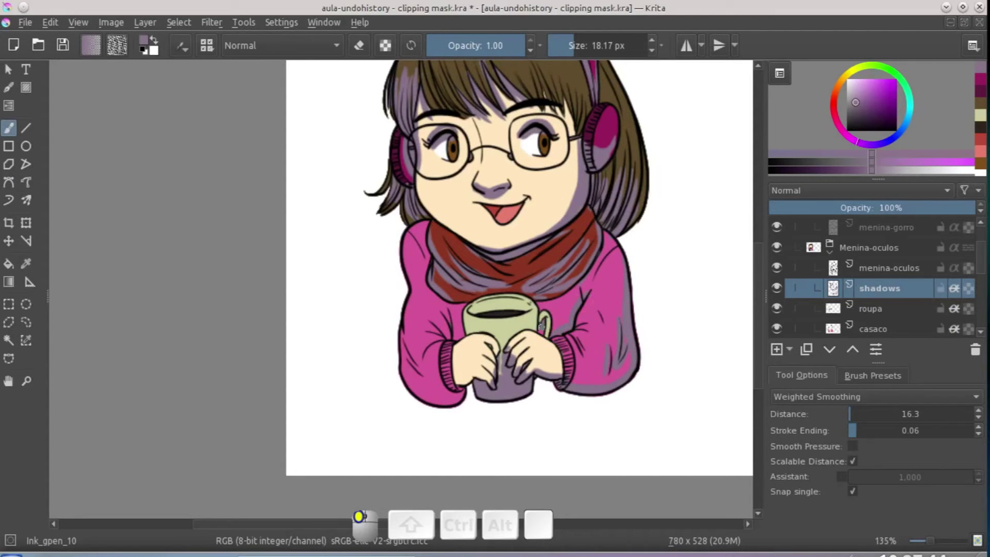
drag(548, 334, 540, 336)
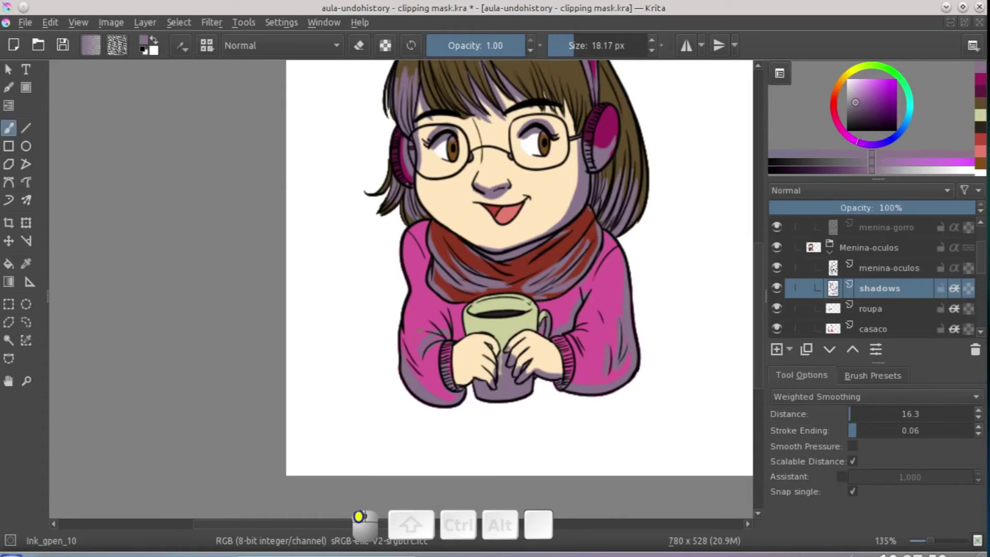
drag(450, 331, 496, 346)
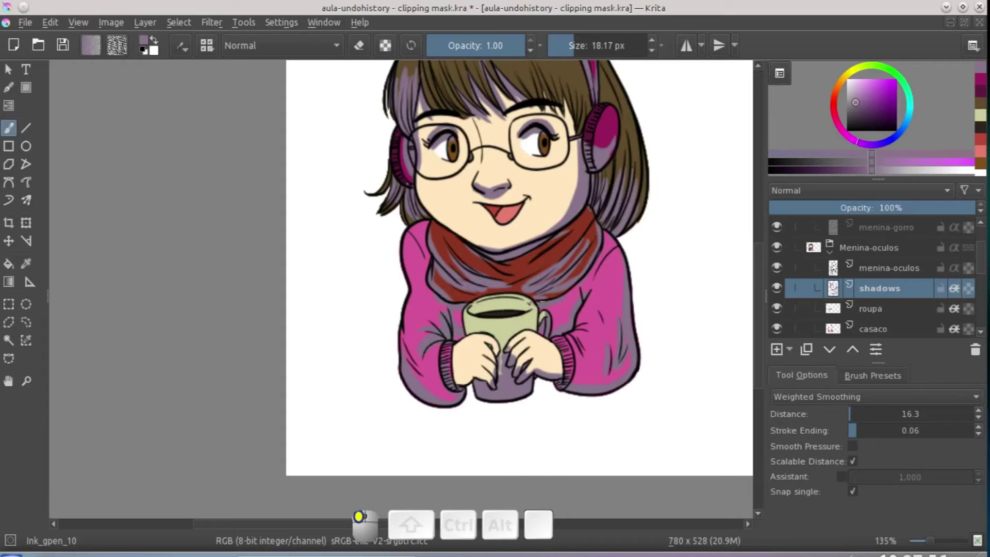
Extend the purple shading along the fringe above the glasses, undoing the stray stroke under the nose.
scroll(562, 251, up, 3)
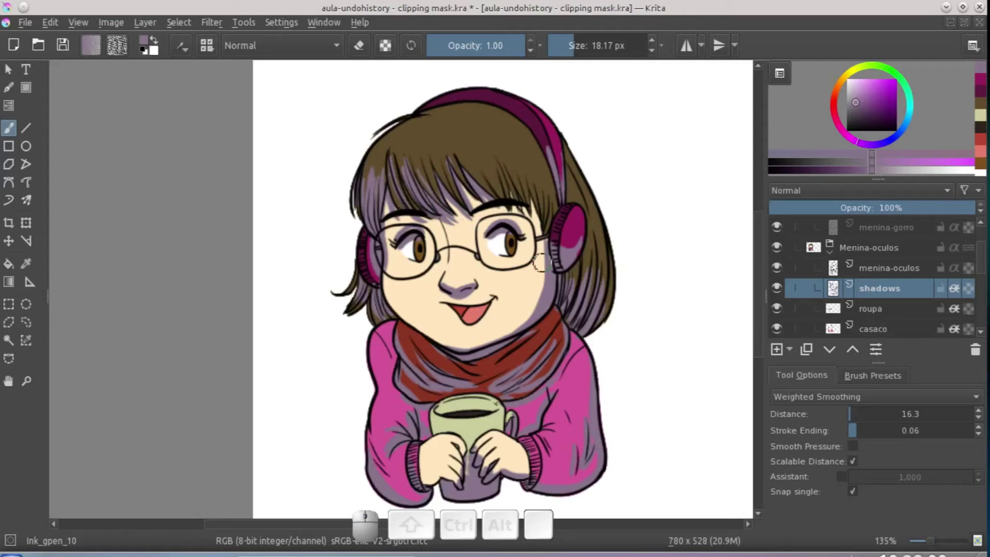
mouse_move(487, 169)
mouse_down()
mouse_move(516, 231)
mouse_move(507, 189)
mouse_move(523, 218)
mouse_up()
scroll(537, 226, down, 2)
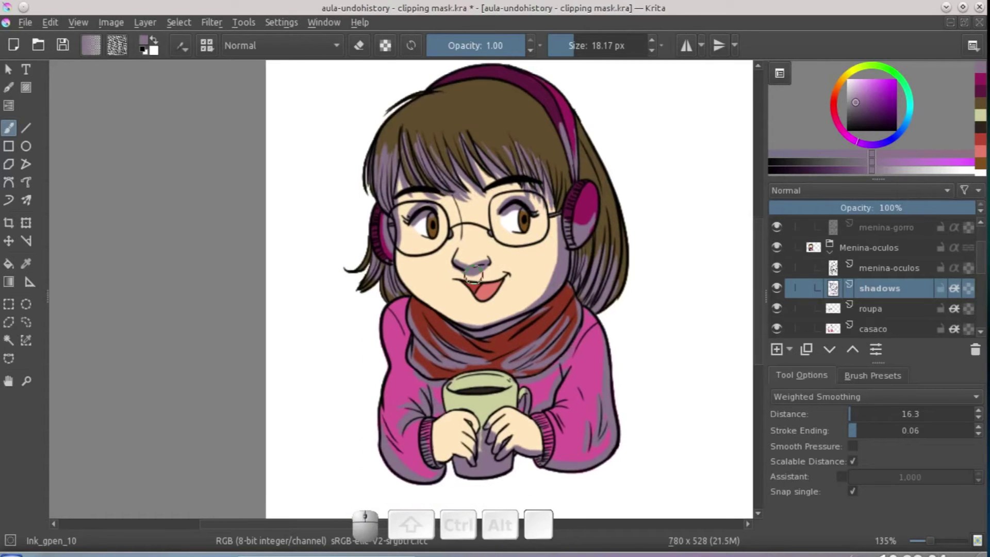
key(ctrl)
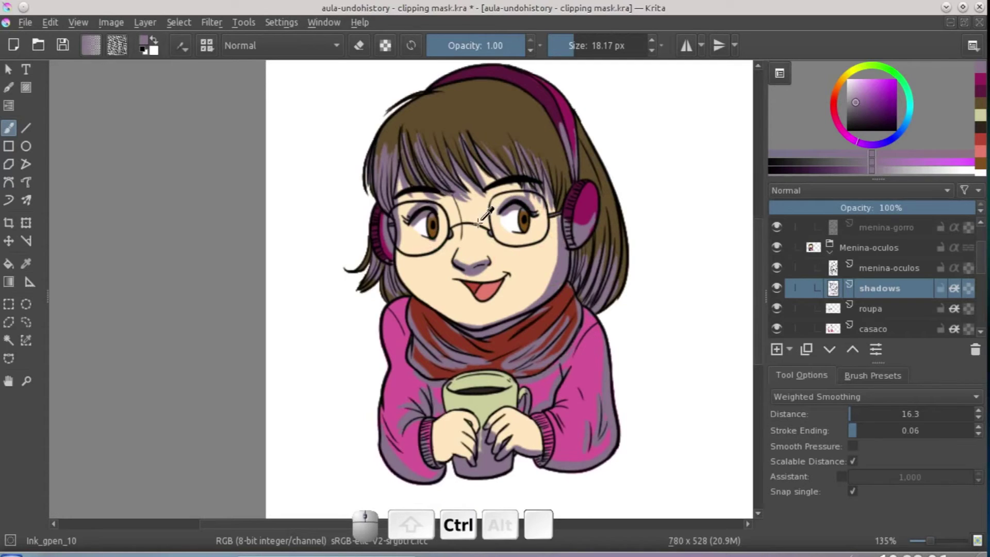
key(ctrl+z)
Add small purple shadow touches around the nose bridge, beside the smaller earmuff and on the scarf below the chin.
click(498, 224)
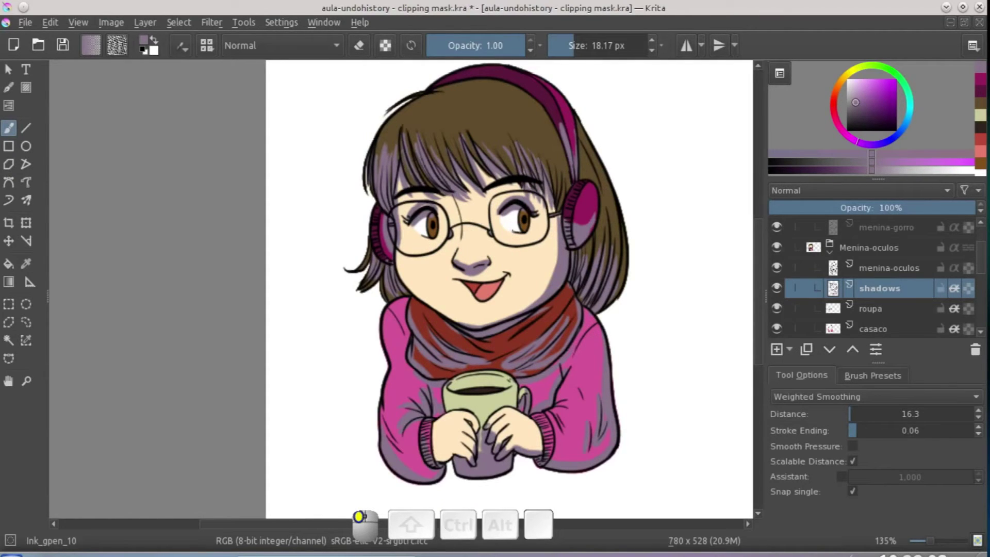
click(451, 235)
drag(459, 203, 462, 248)
drag(466, 377, 469, 368)
drag(413, 280, 417, 292)
mouse_move(512, 326)
mouse_down()
mouse_move(570, 287)
mouse_move(550, 293)
mouse_up()
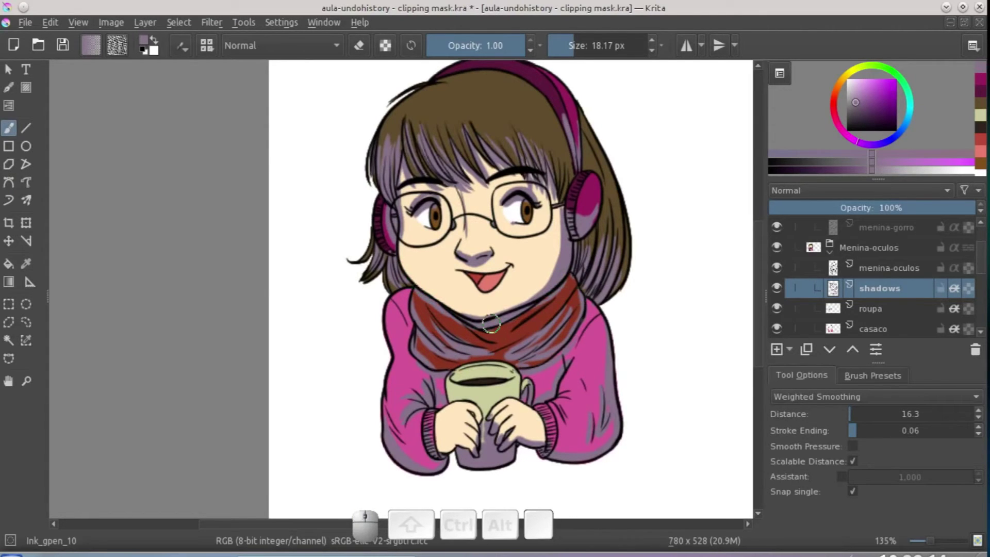
Apply an HSV Adjustment with saturation 46 and lightness 2 to the shadows layer and set its blending mode to Multiply.
click(212, 23)
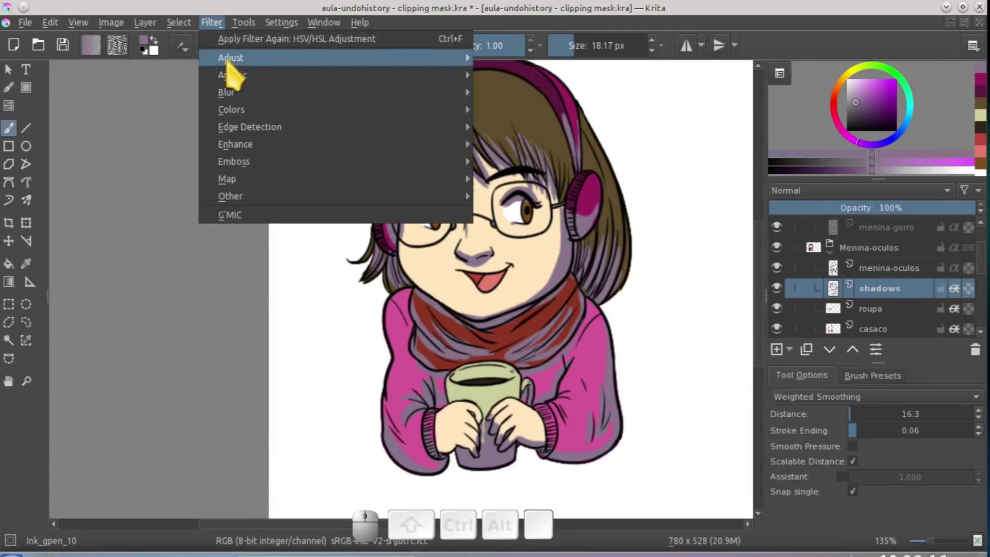
mouse_move(230, 61)
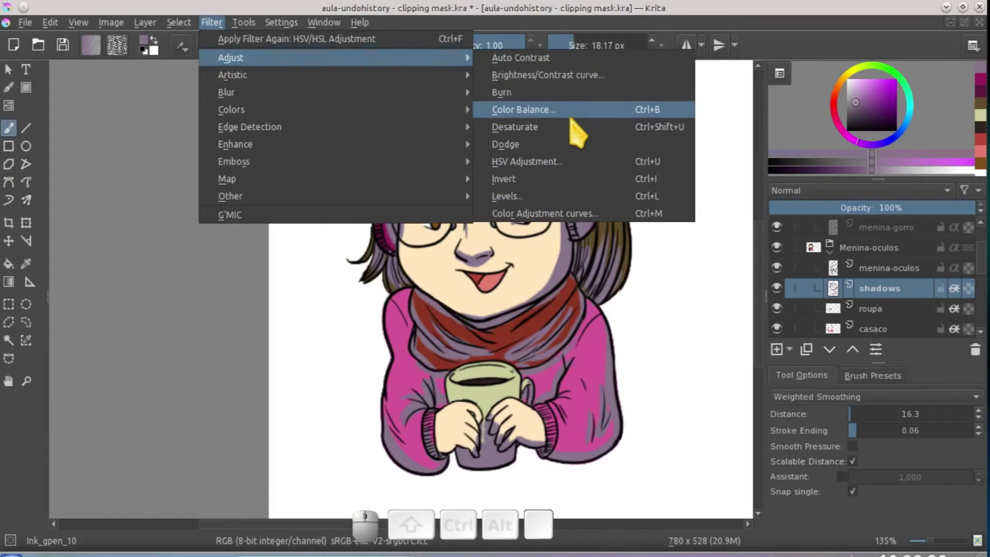
click(546, 168)
drag(457, 195, 864, 177)
drag(820, 270, 877, 272)
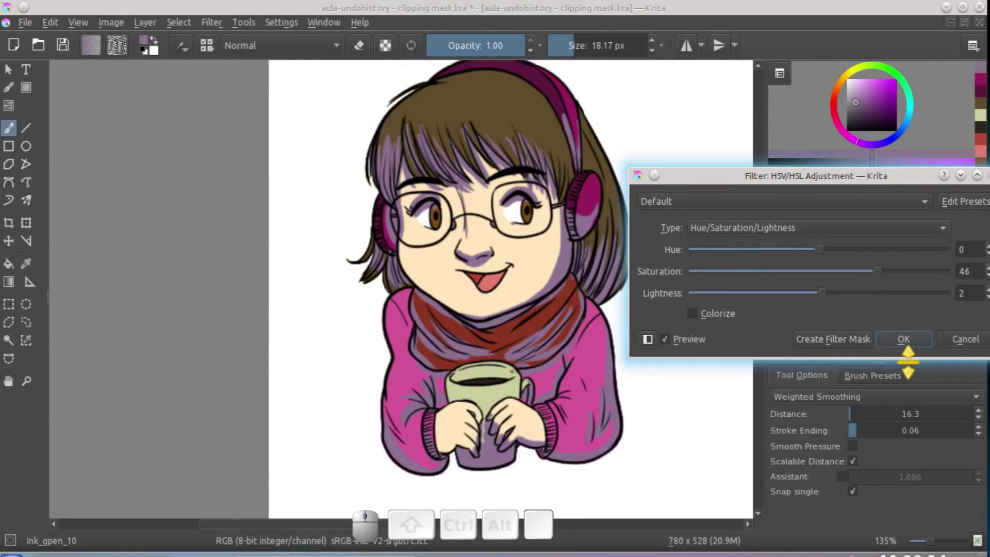
click(903, 339)
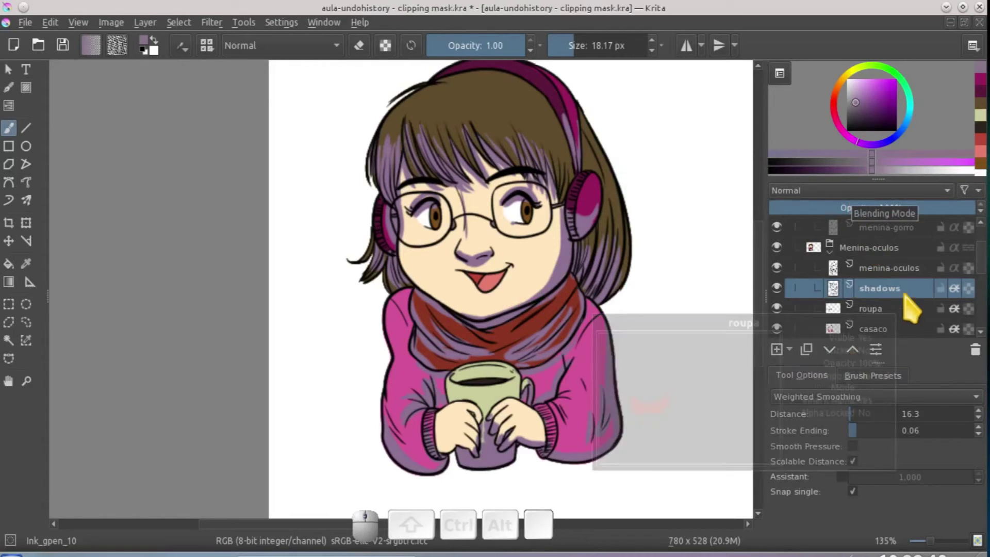
click(830, 190)
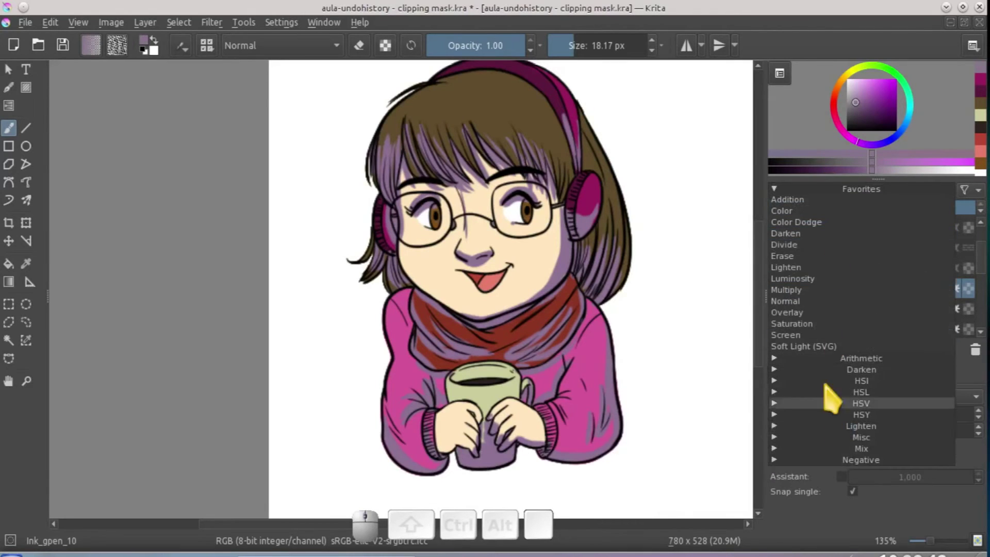
click(804, 290)
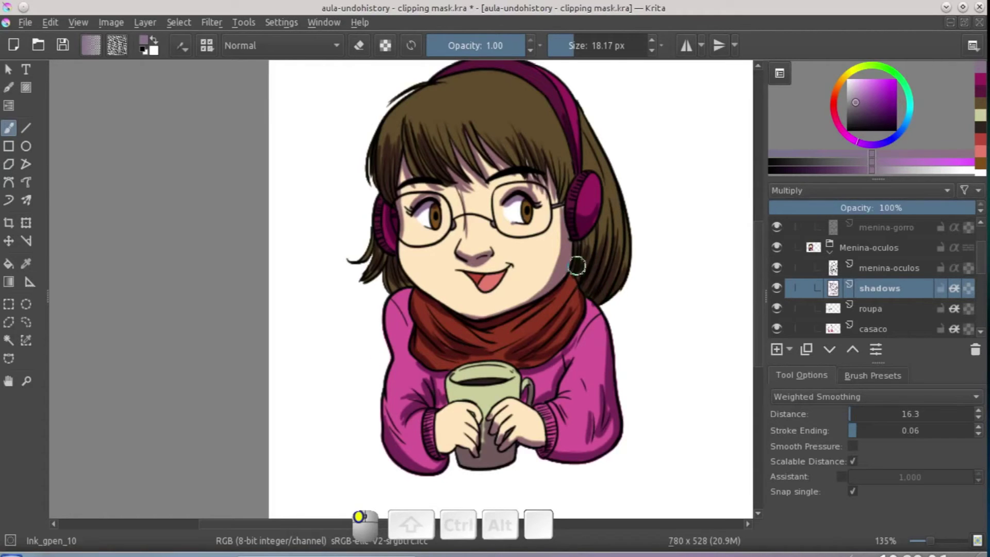
Paint more shadows on the larger earmuff, the hair behind it, the scarf, the hands around the mug and the sweater.
drag(594, 236, 591, 271)
mouse_move(599, 201)
mouse_down()
mouse_move(594, 281)
mouse_move(592, 273)
mouse_up()
drag(569, 308, 566, 316)
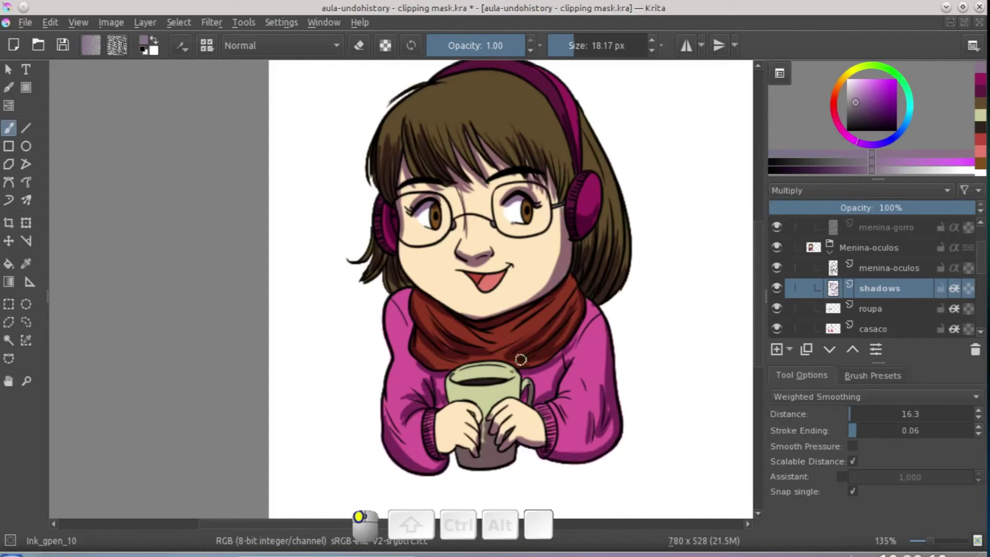
mouse_move(467, 357)
mouse_down()
mouse_move(494, 342)
mouse_move(429, 367)
mouse_move(447, 370)
mouse_move(433, 391)
mouse_move(444, 401)
mouse_move(438, 413)
mouse_move(496, 400)
mouse_up()
drag(488, 436, 485, 420)
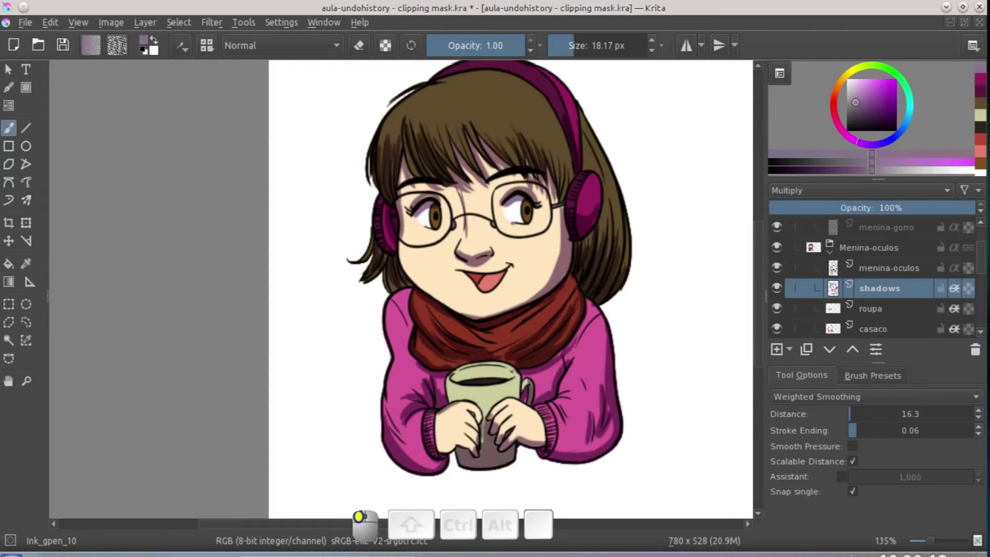
drag(503, 455, 506, 451)
drag(571, 350, 551, 365)
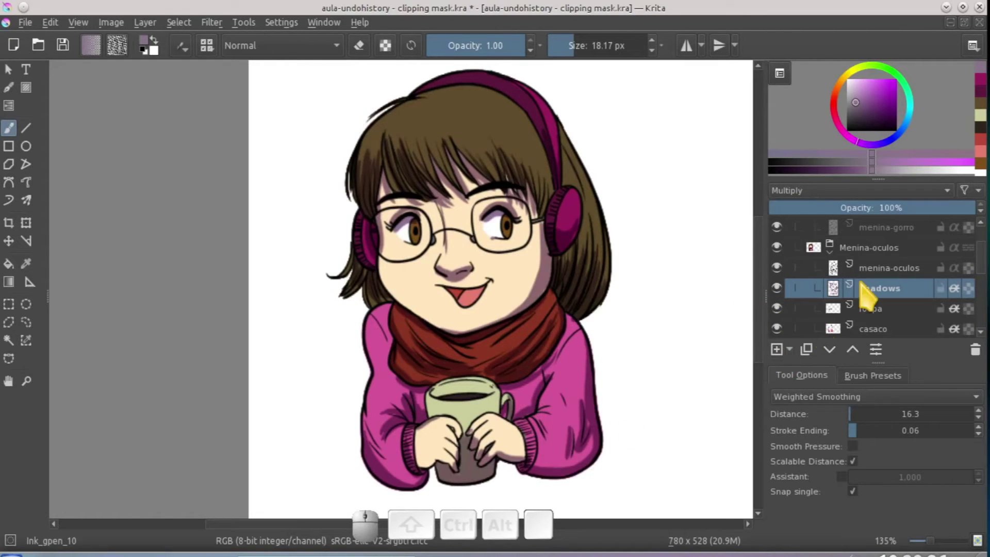
Duplicate the shadows layer and hide the original.
click(804, 349)
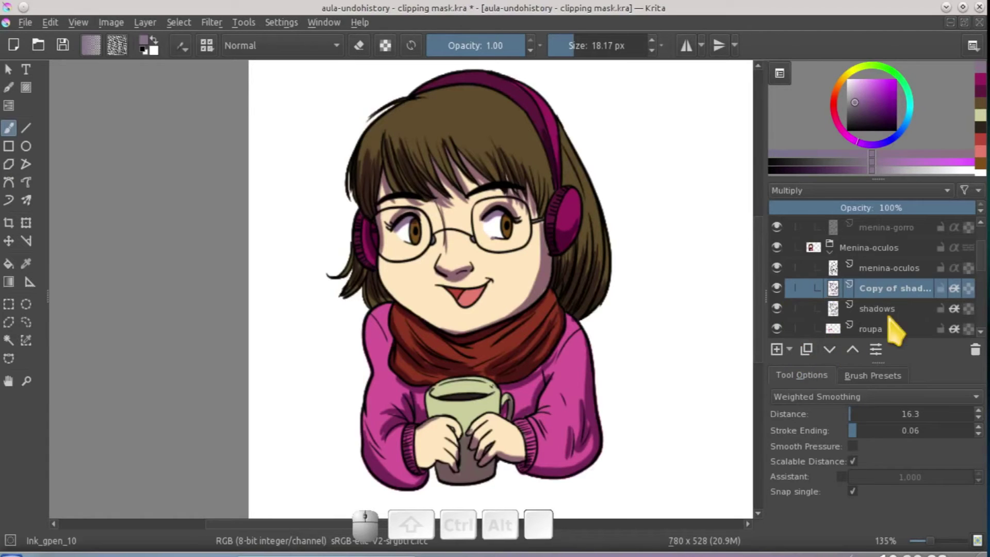
click(777, 309)
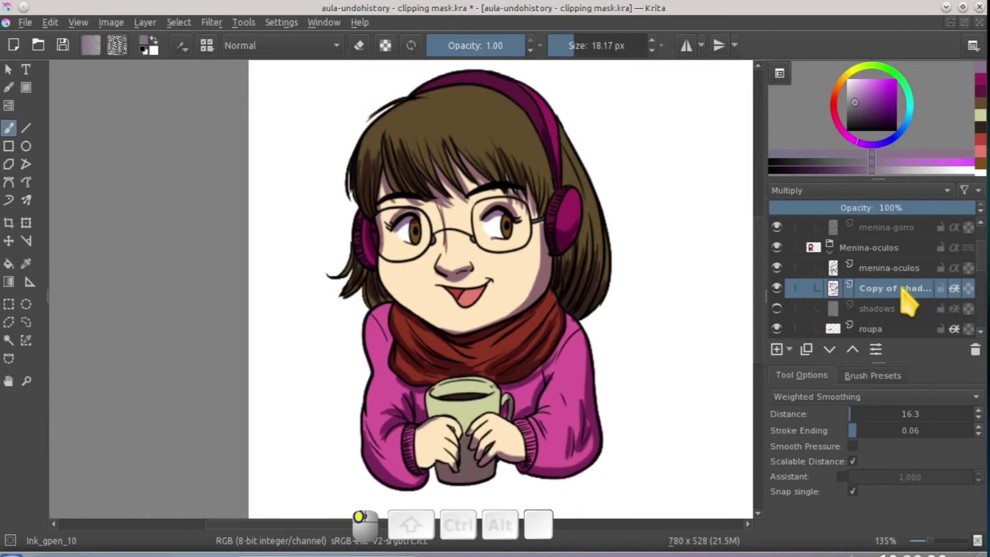
Set the blending mode of the duplicated shadows layer to Normal.
click(216, 25)
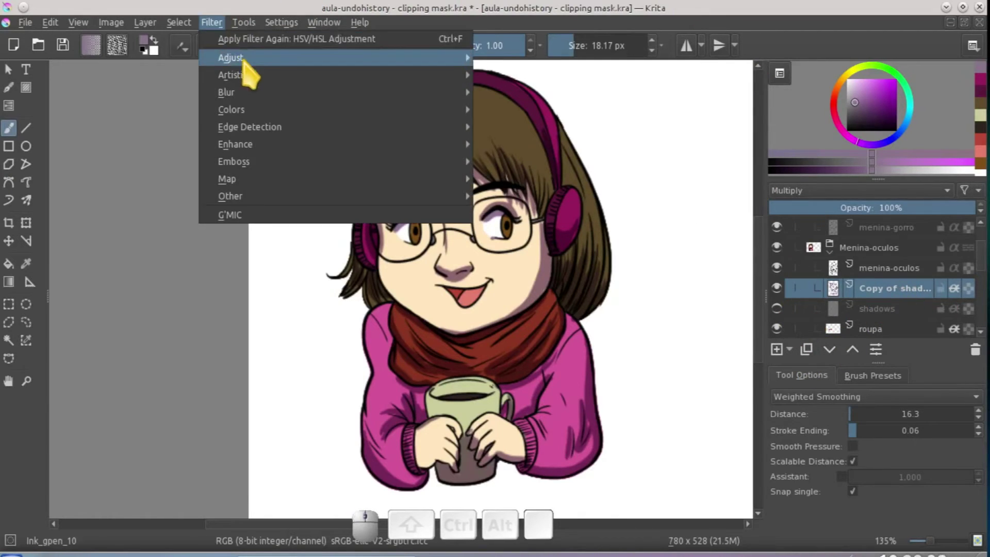
click(866, 206)
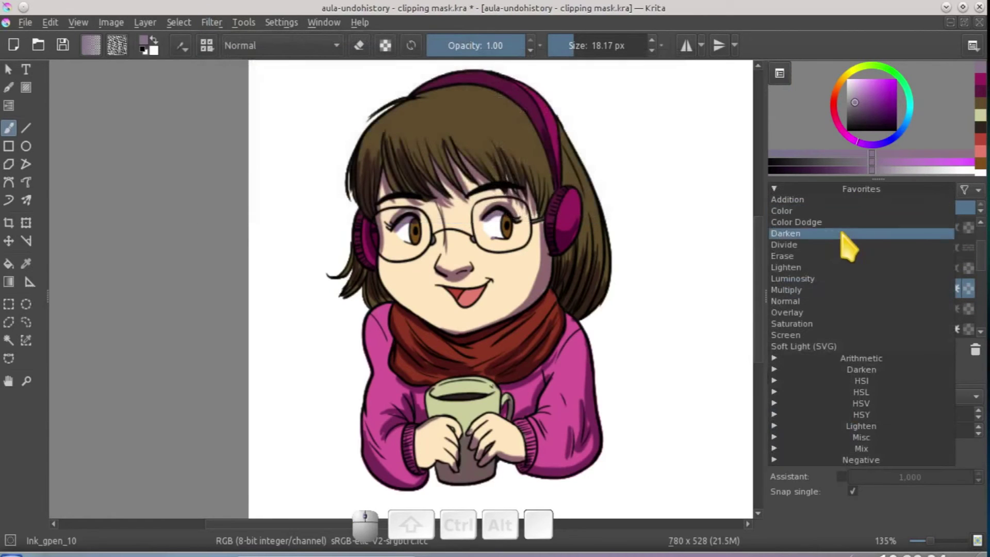
click(843, 299)
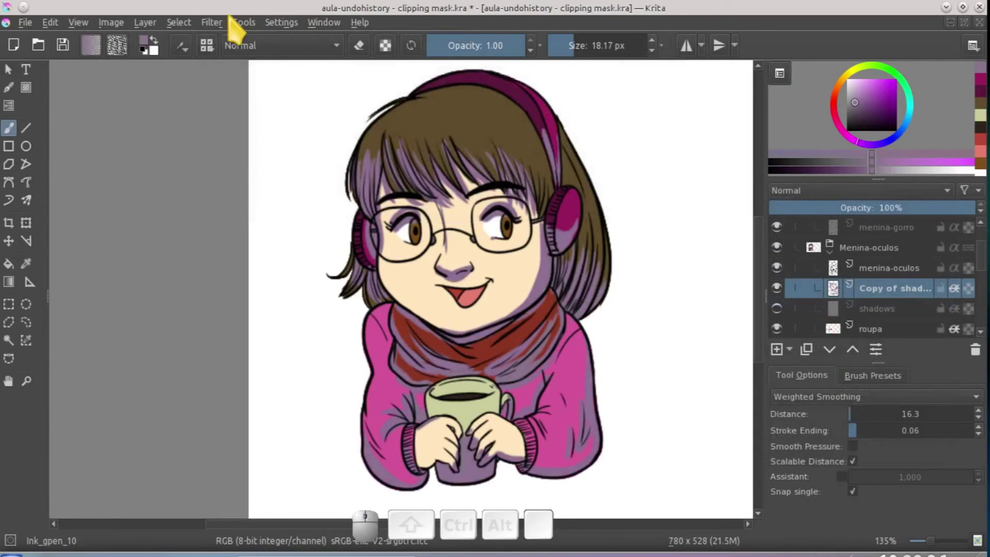
Apply an HSV Adjustment to the duplicated shadows layer with saturation -100 and lightness 71.
click(211, 23)
mouse_move(230, 57)
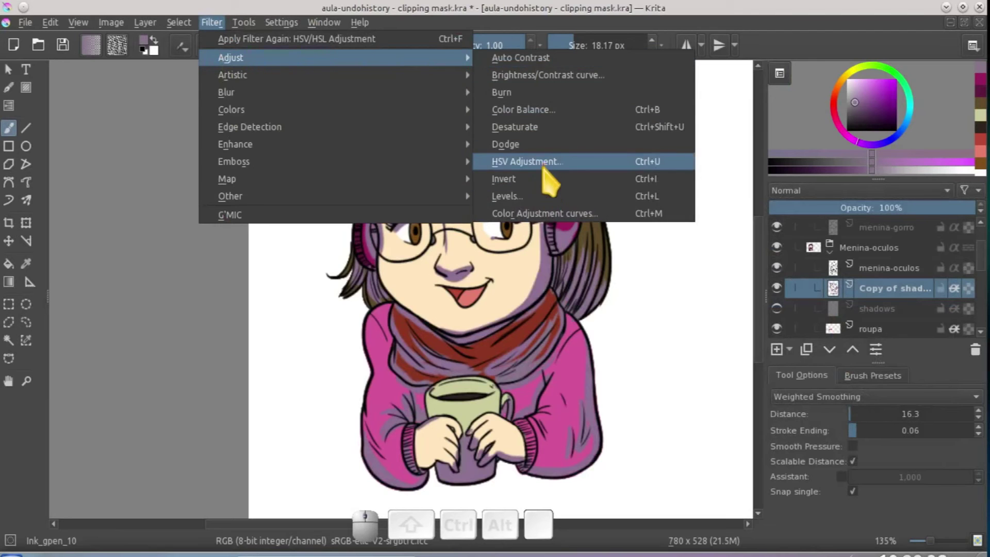
click(546, 161)
drag(474, 194, 293, 208)
mouse_move(220, 327)
mouse_down()
mouse_move(358, 317)
mouse_move(322, 339)
mouse_move(344, 319)
mouse_move(304, 327)
mouse_up()
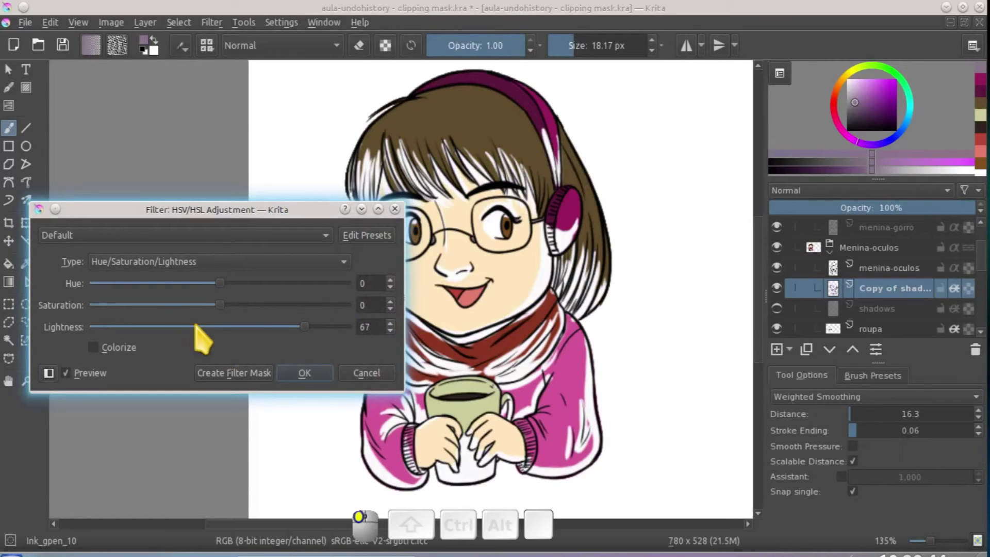
drag(220, 305, 85, 307)
mouse_move(304, 326)
mouse_down()
mouse_move(250, 328)
mouse_move(343, 331)
mouse_move(315, 334)
mouse_up()
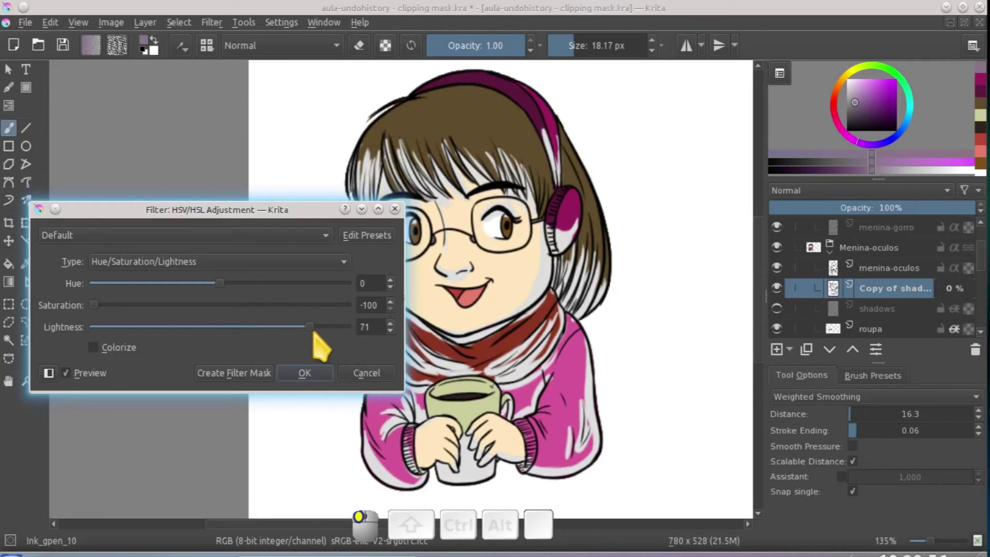
click(304, 374)
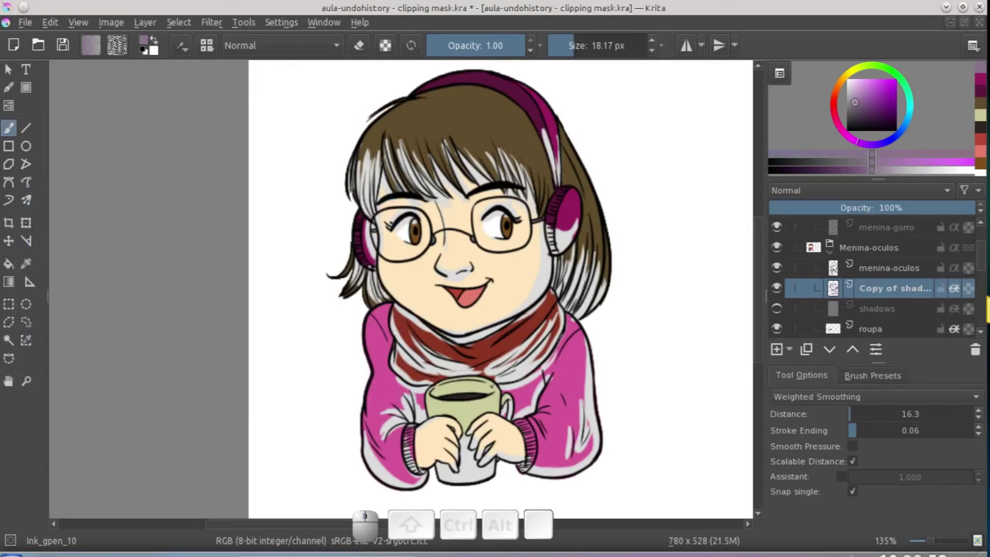
Mark Decrease Luminosity as a favourite blending mode and apply it to the duplicated shadows layer.
click(865, 192)
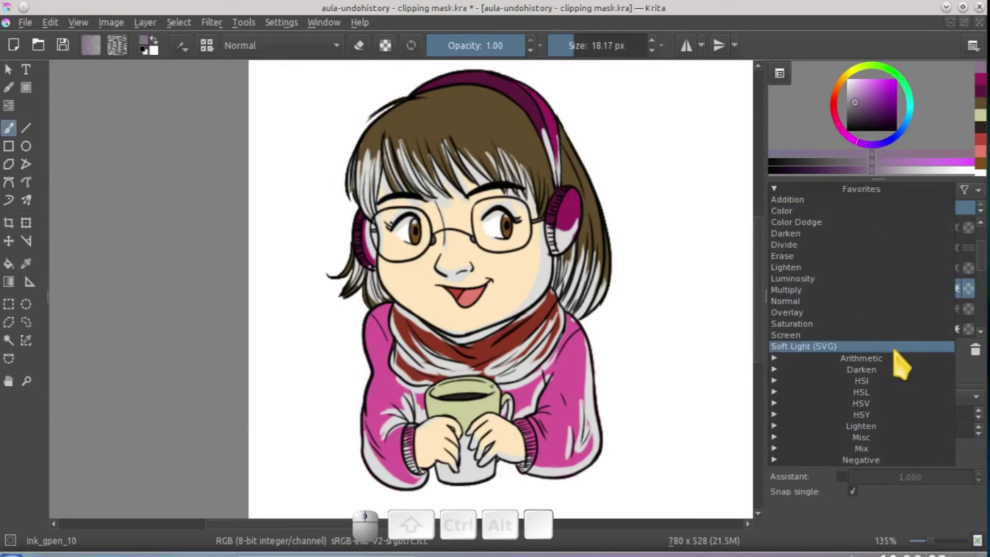
click(860, 415)
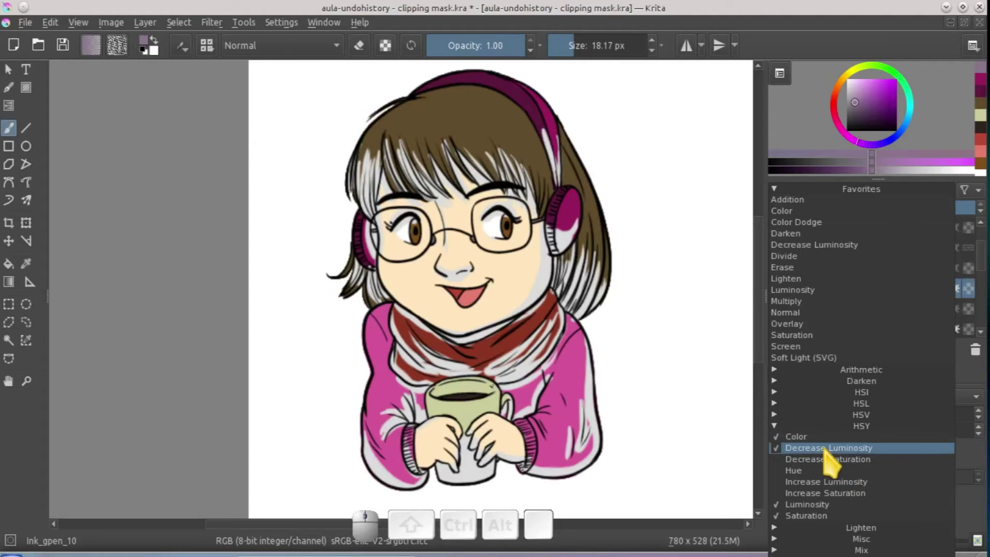
click(825, 443)
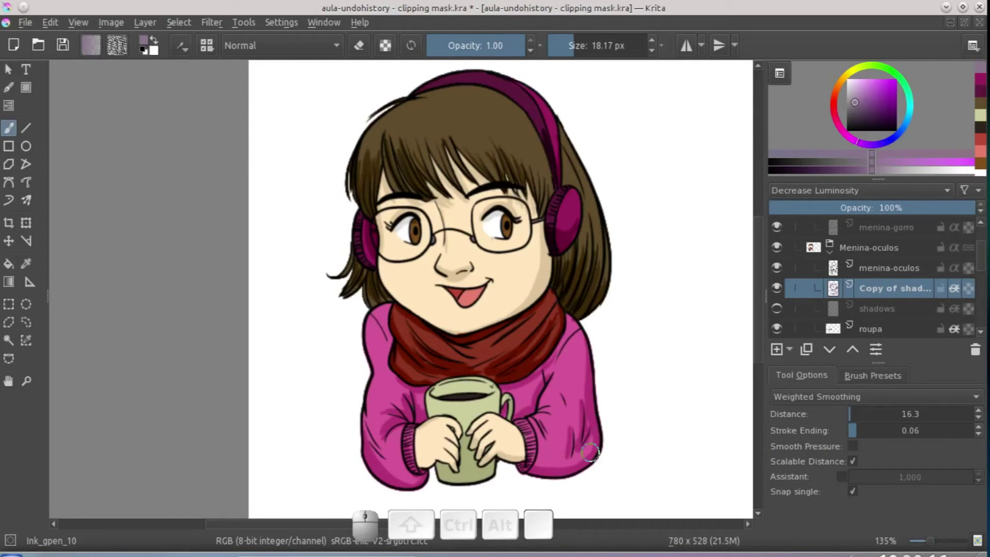
Compare the original shadows layer with its duplicate by toggling their visibility, leave the duplicate shown, and choose a light grey colour.
click(777, 308)
click(777, 288)
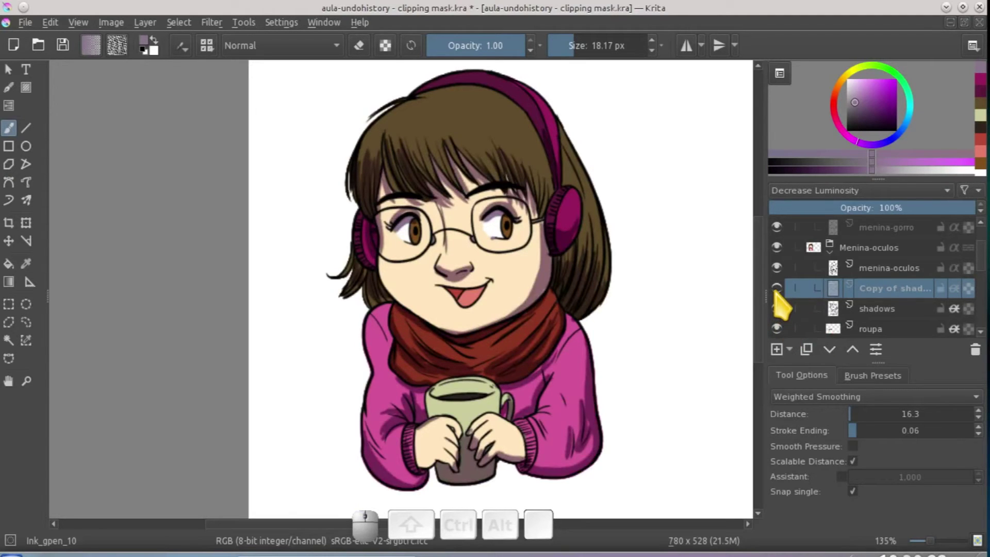
mouse_move(777, 292)
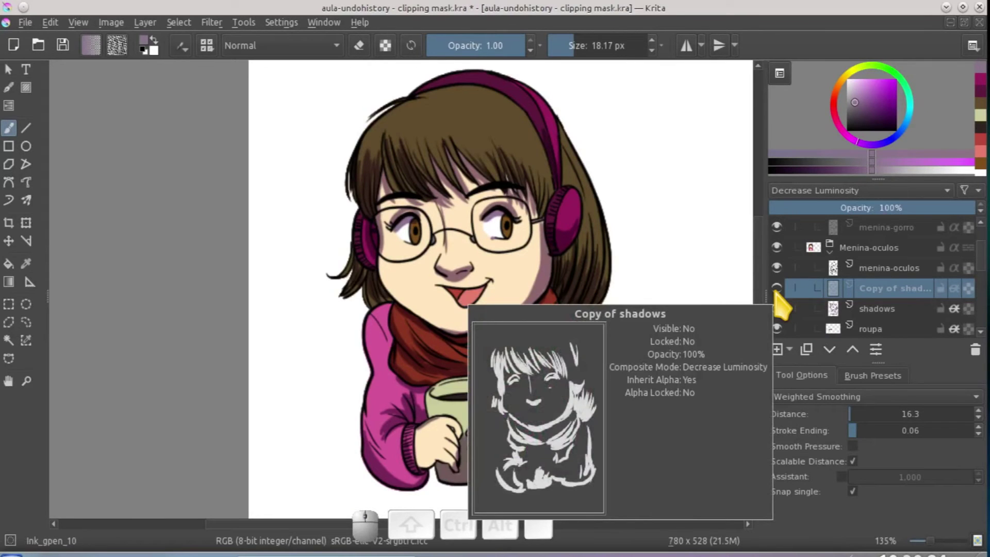
click(776, 287)
click(776, 308)
click(846, 89)
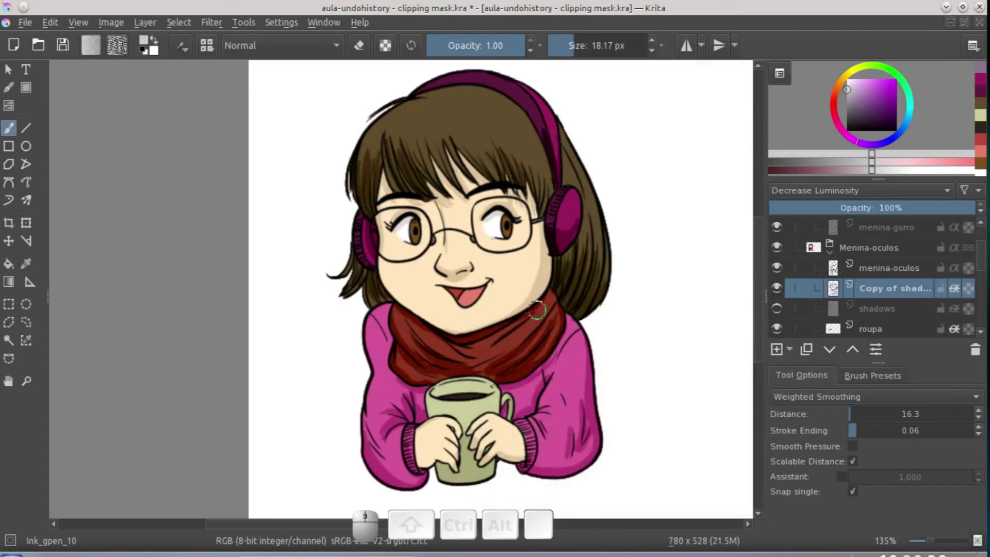
Rename the duplicated shadows layer shadows2, hide it, and show the original shadows layer.
double_click(882, 288)
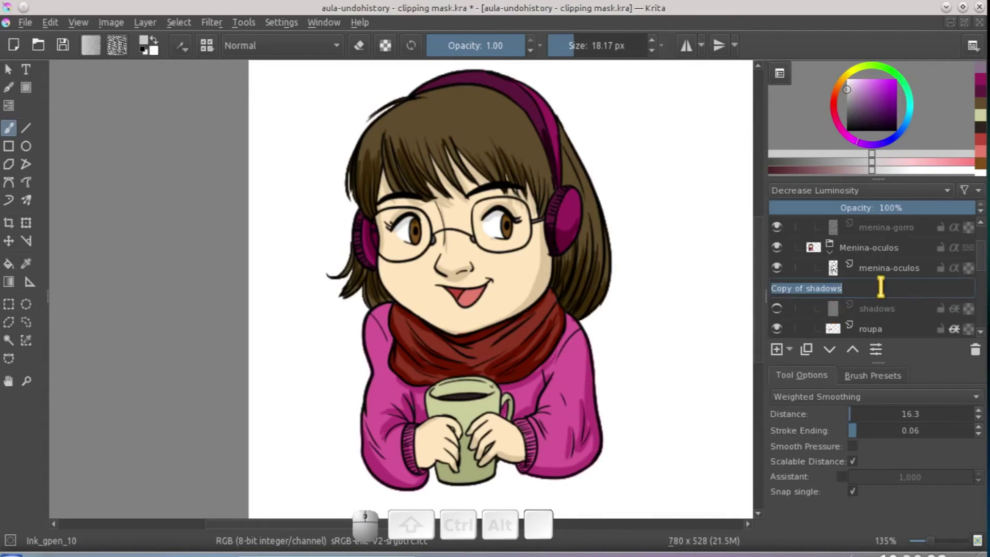
text(shadows2)
key(Return)
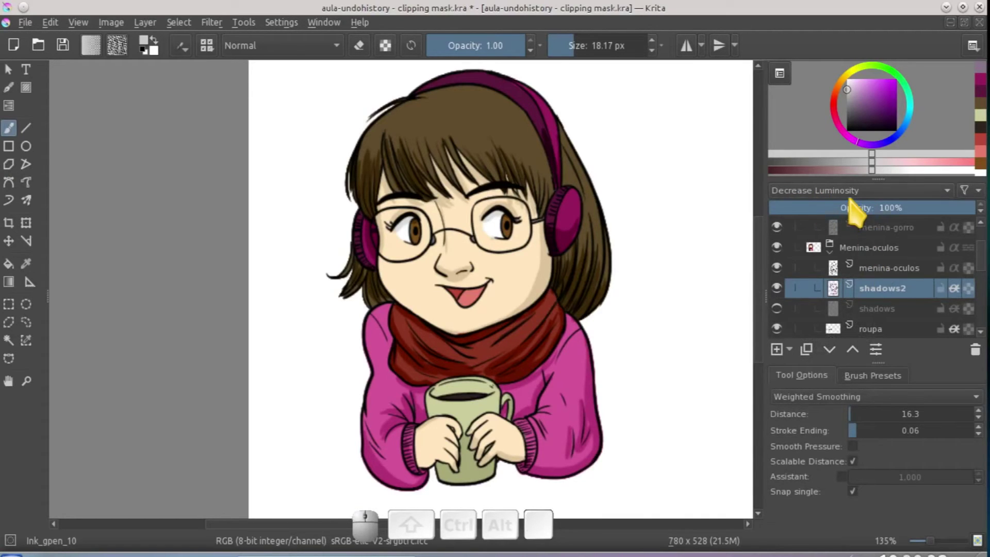
click(777, 288)
click(777, 308)
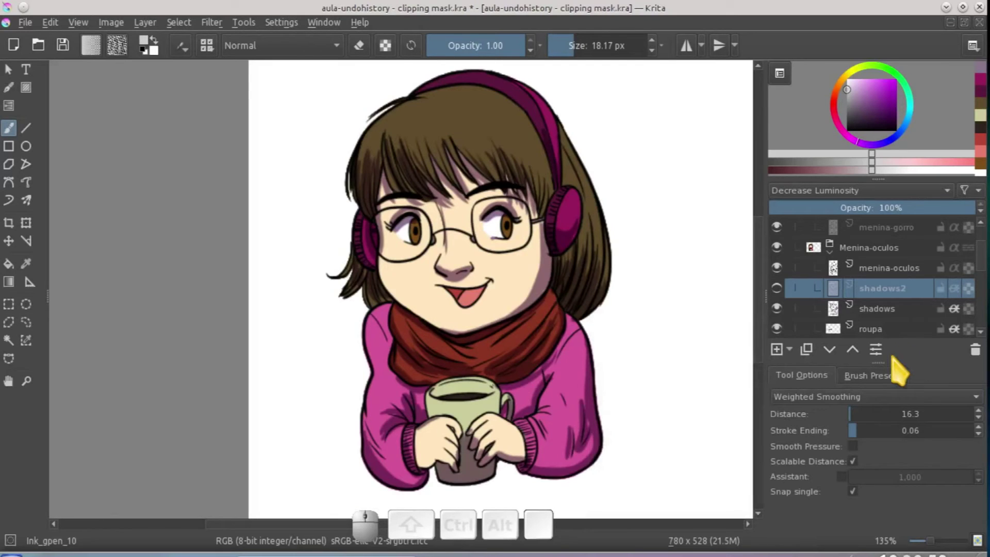
Add a paint layer named light above shadows2 and set its blending mode to Soft Light (SVG).
click(775, 350)
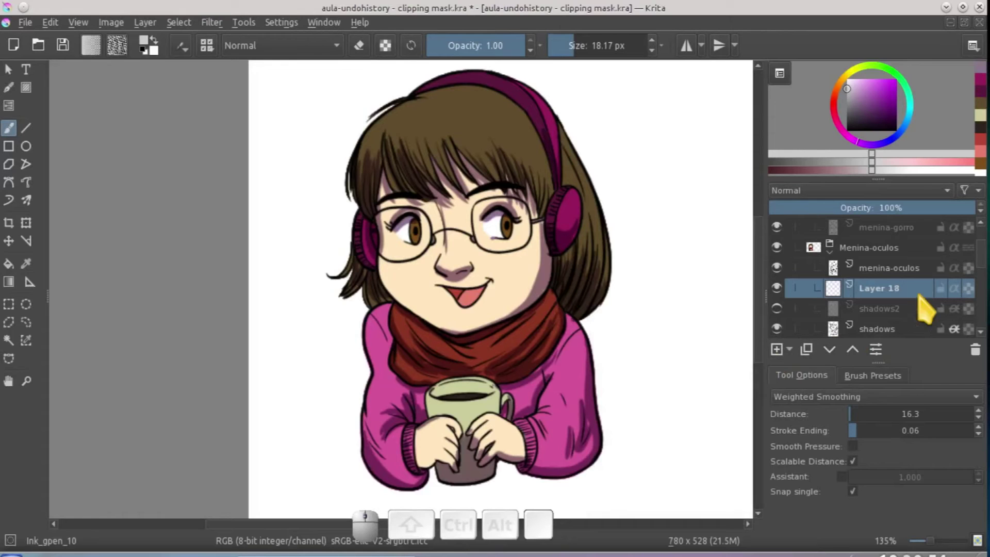
double_click(886, 289)
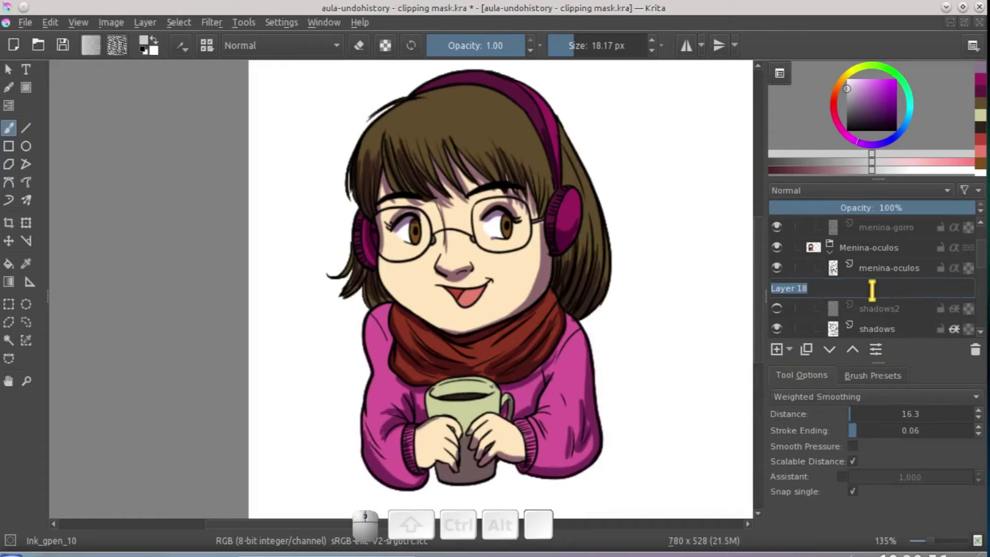
text(i)
text(ight)
key(Return)
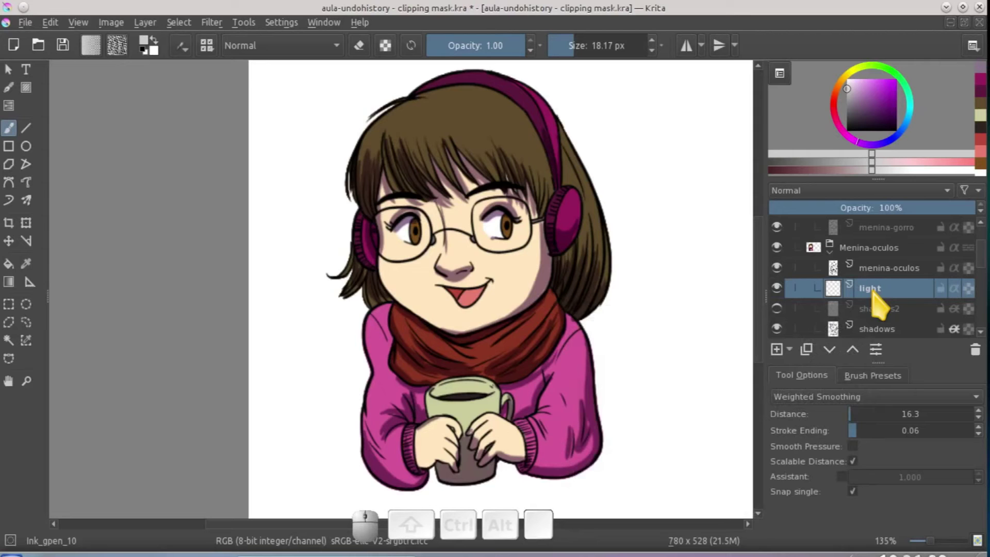
click(861, 192)
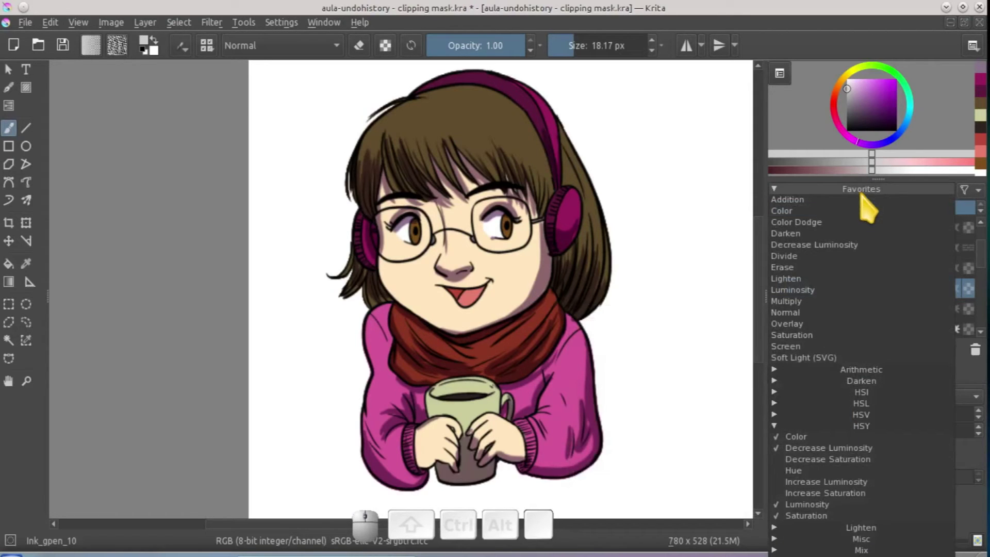
click(797, 358)
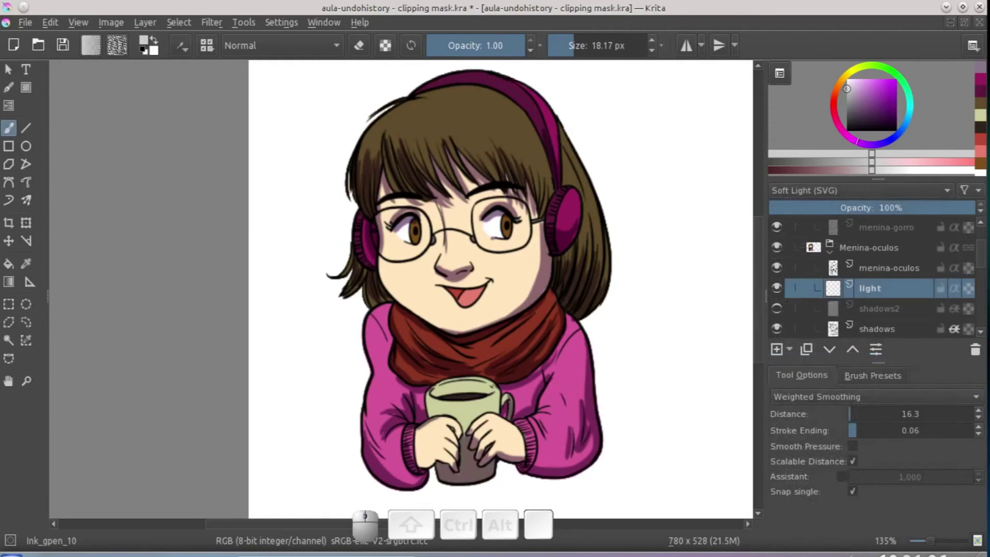
Choose a pale yellow brush colour and try a highlight stroke along the outer edge of the hair.
click(841, 78)
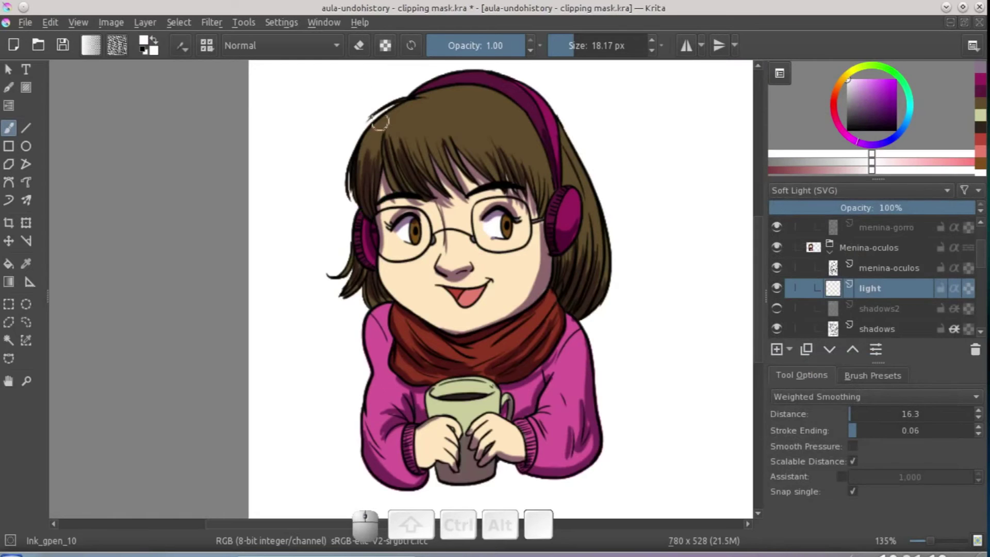
mouse_move(854, 70)
mouse_down()
mouse_move(859, 87)
mouse_move(851, 76)
mouse_up()
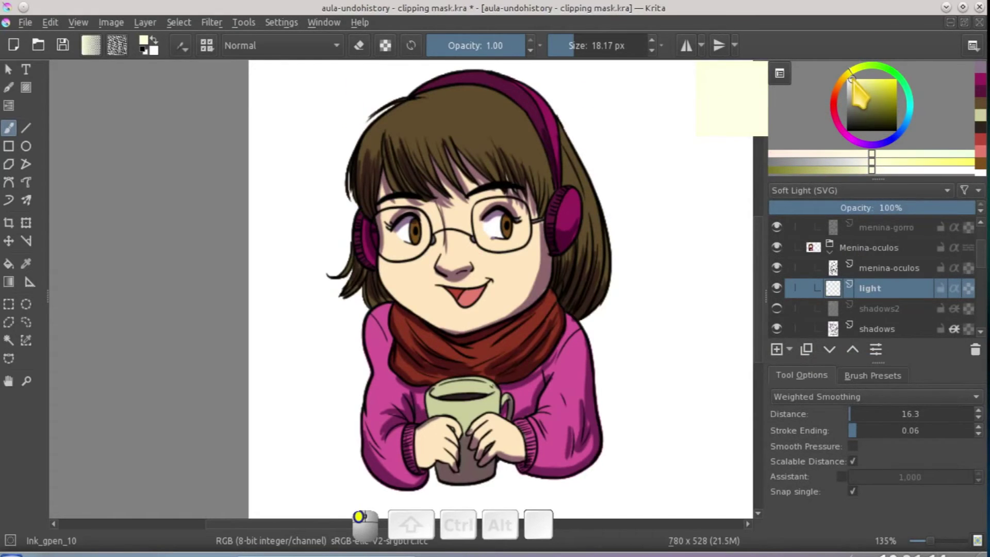
drag(452, 136, 477, 201)
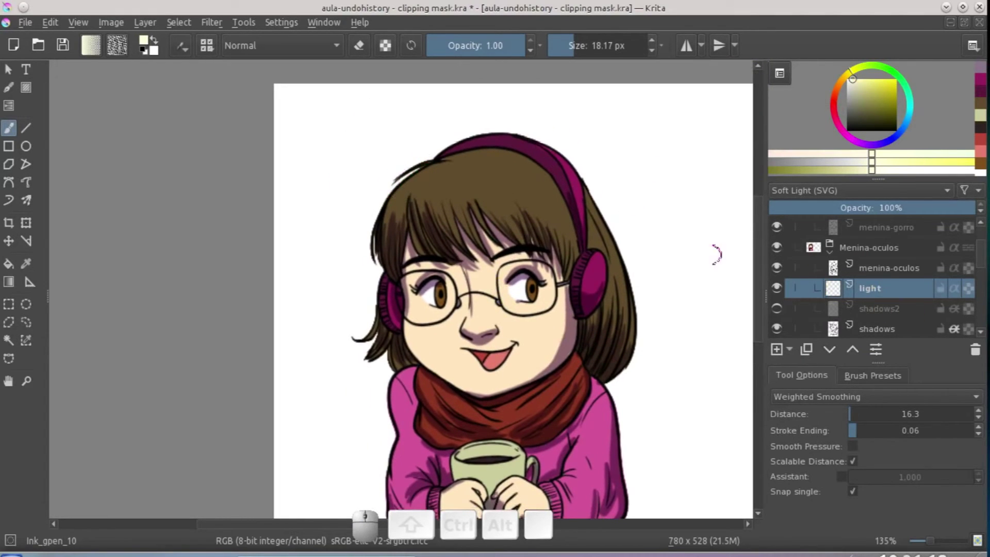
mouse_move(414, 179)
mouse_down()
mouse_move(381, 221)
mouse_move(418, 177)
mouse_up()
key(ctrl+z)
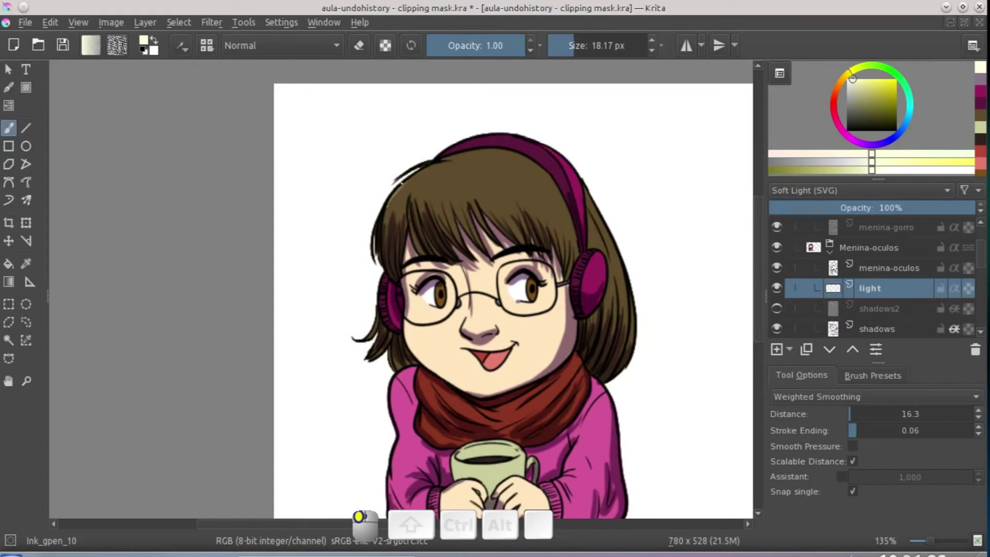
key(ctrl)
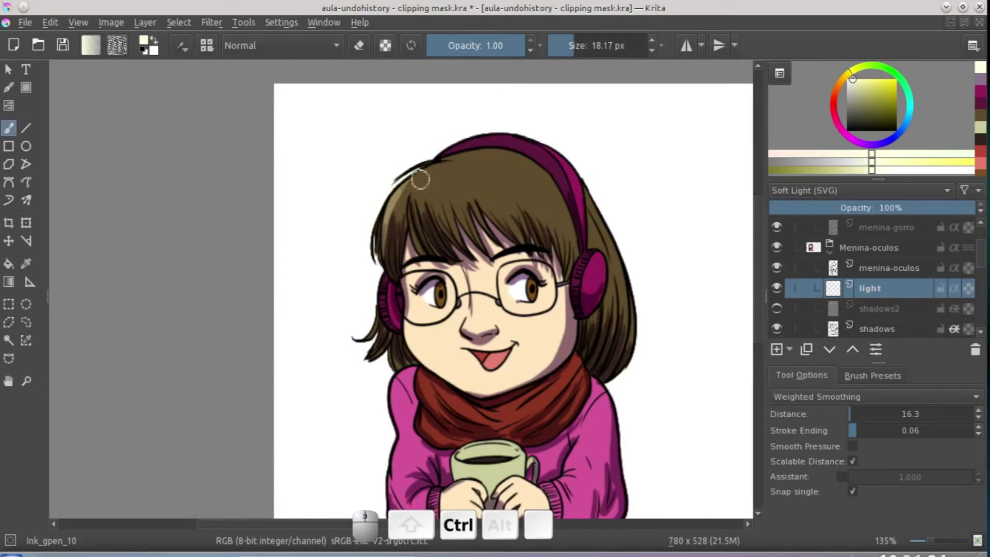
Paint pale yellow highlights on the crown of the hair, the hair behind the earmuff and the loose lock's tip.
drag(461, 180, 486, 179)
drag(426, 168, 500, 137)
drag(585, 189, 613, 246)
scroll(622, 315, down, 2)
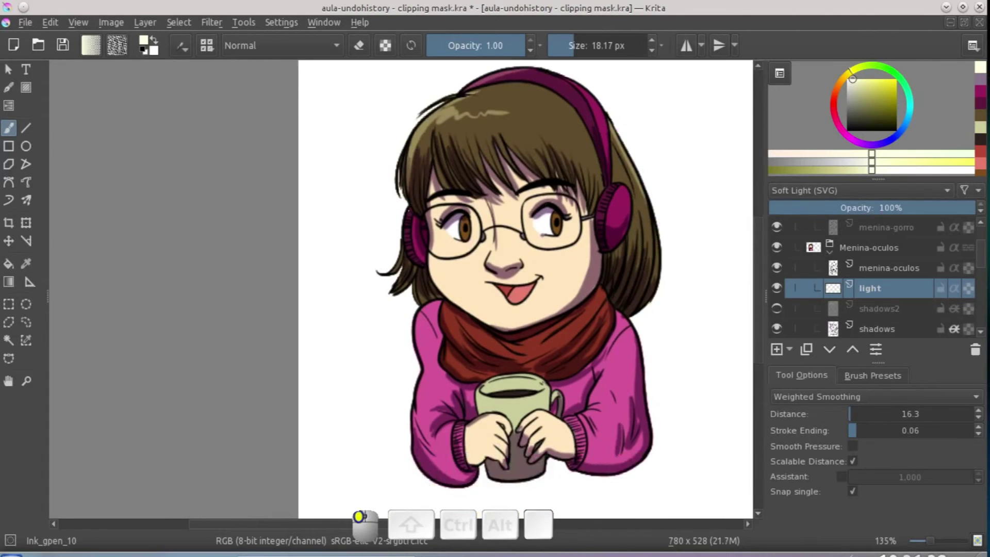
key(ctrl+z)
scroll(460, 242, up, 1)
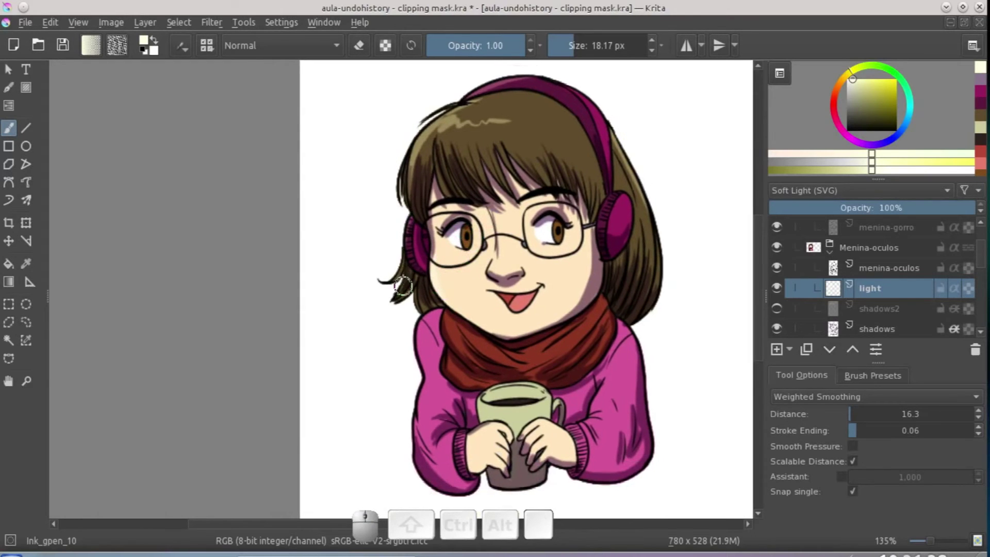
drag(399, 270, 395, 295)
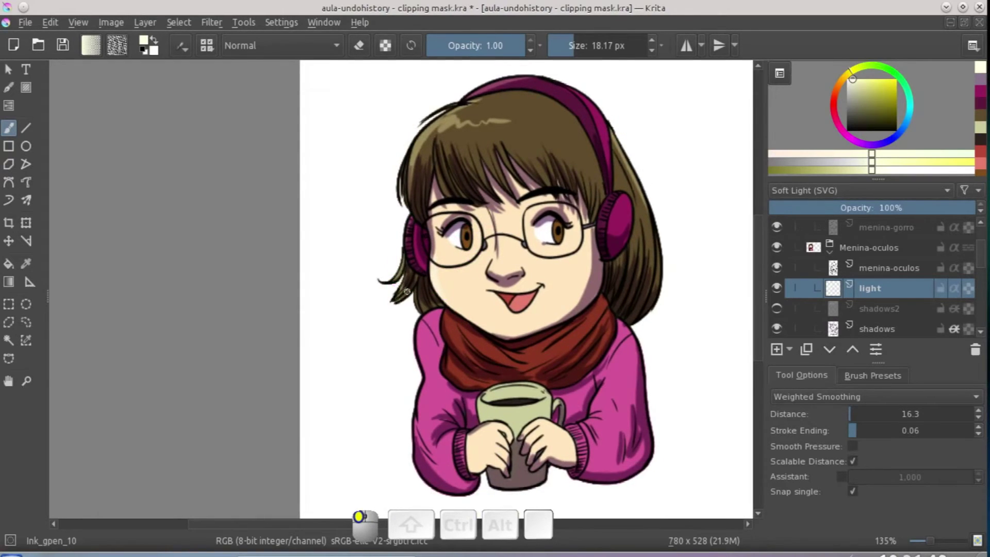
Paint highlights along the outer edge of the sweater's left shoulder and sleeve.
drag(427, 372, 429, 379)
drag(424, 325, 426, 361)
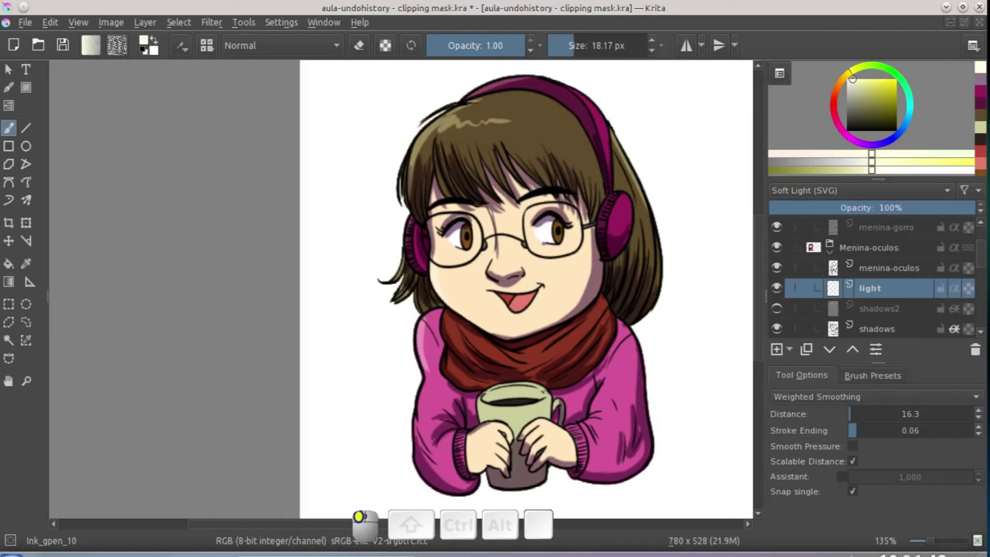
drag(437, 311, 426, 388)
scroll(425, 375, down, 3)
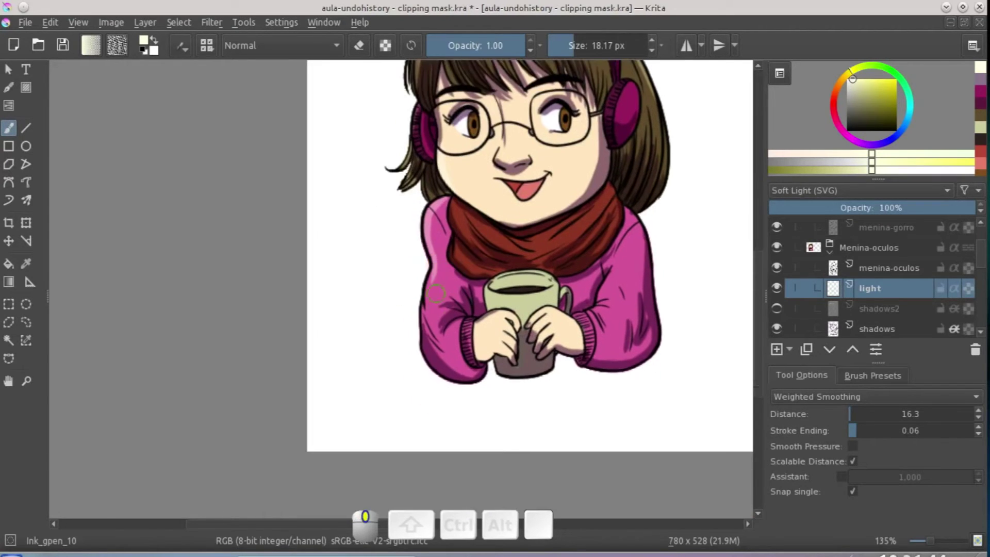
drag(430, 273, 423, 302)
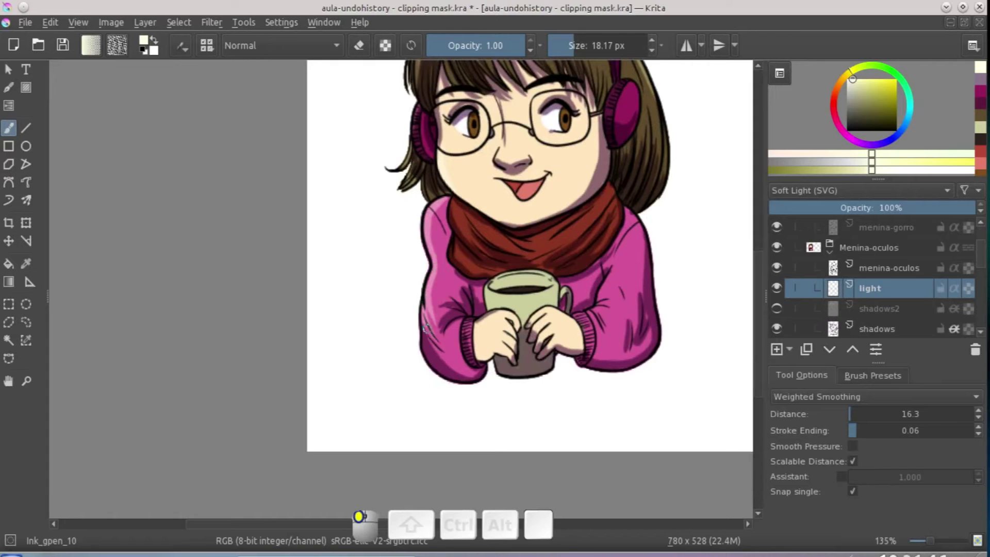
scroll(426, 330, up, 1)
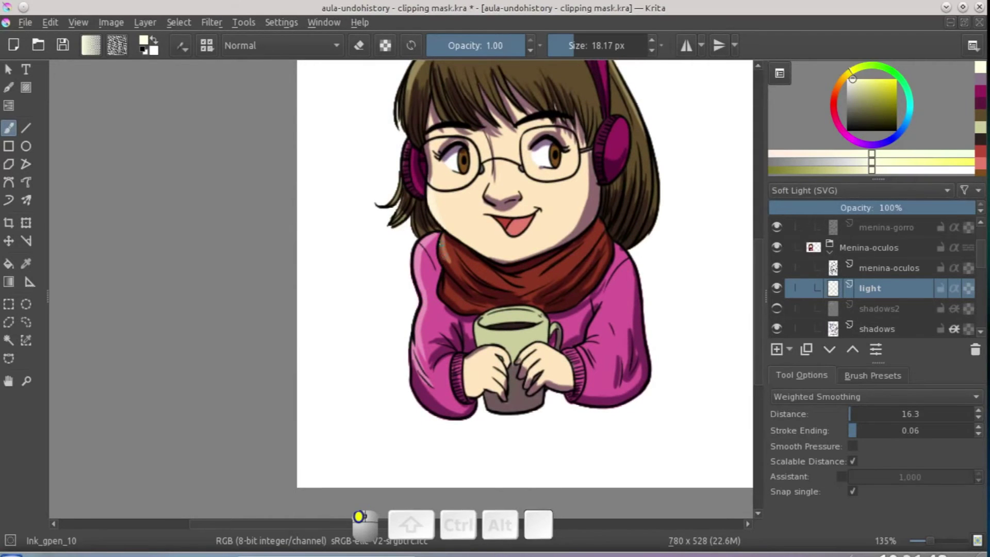
Paint highlights on the scarf folds, the nose and the eyes.
drag(446, 253, 452, 248)
scroll(458, 278, up, 1)
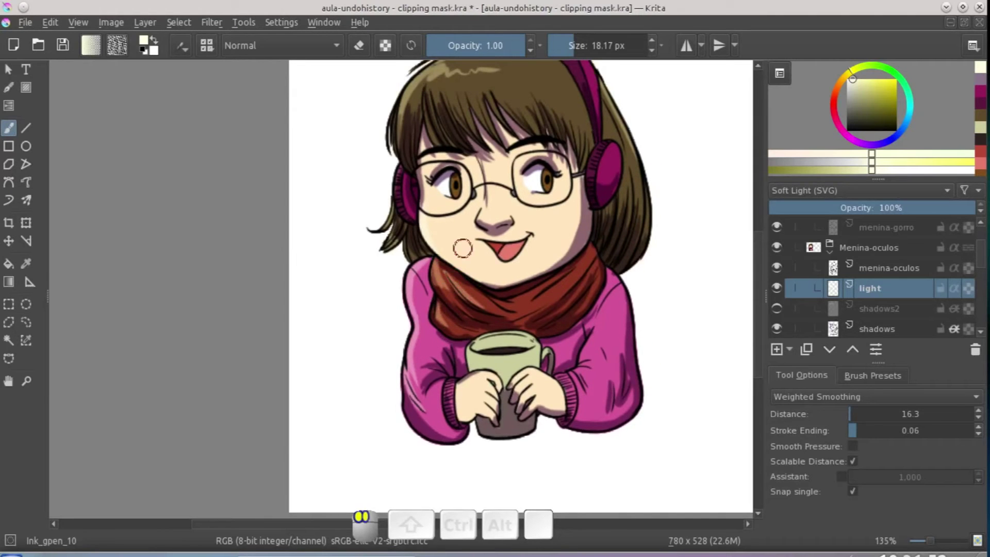
scroll(482, 283, up, 2)
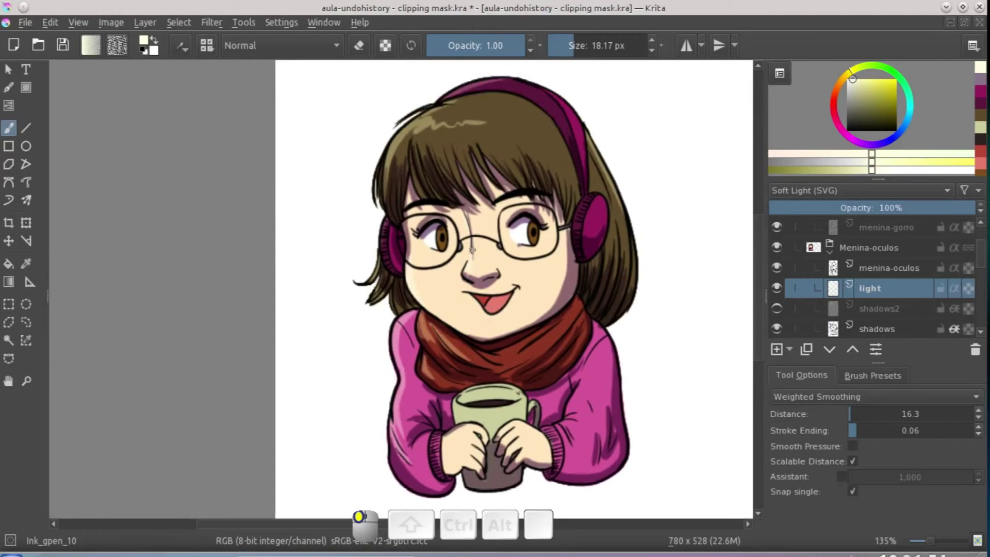
mouse_move(450, 217)
mouse_down()
mouse_move(431, 274)
mouse_move(423, 253)
mouse_move(409, 259)
mouse_move(466, 294)
mouse_up()
drag(496, 265, 496, 264)
scroll(511, 191, up, 2)
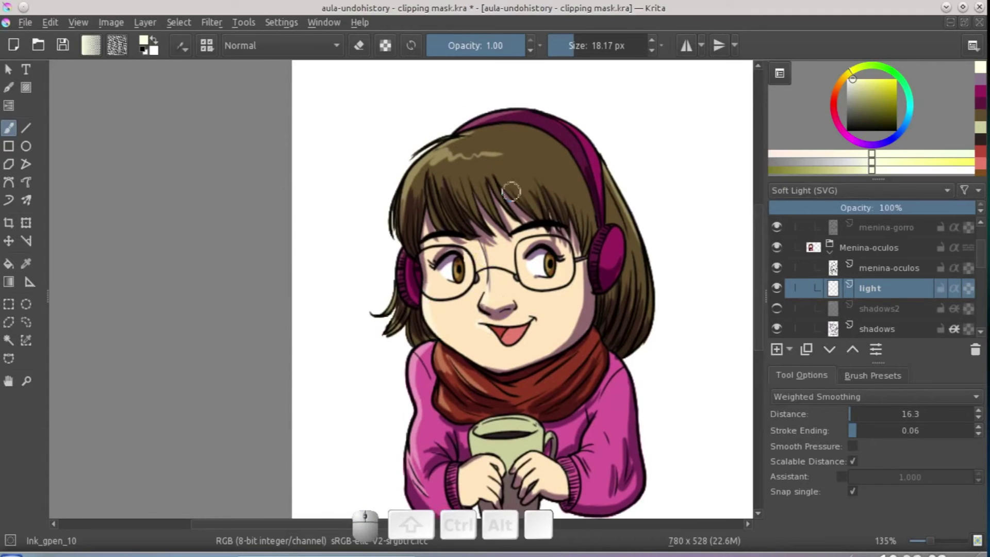
Paint thin highlight strands across the fringe and the hair beside the larger earmuff.
mouse_move(517, 172)
mouse_down()
mouse_move(533, 206)
mouse_move(550, 201)
mouse_move(577, 222)
mouse_up()
drag(567, 191, 587, 248)
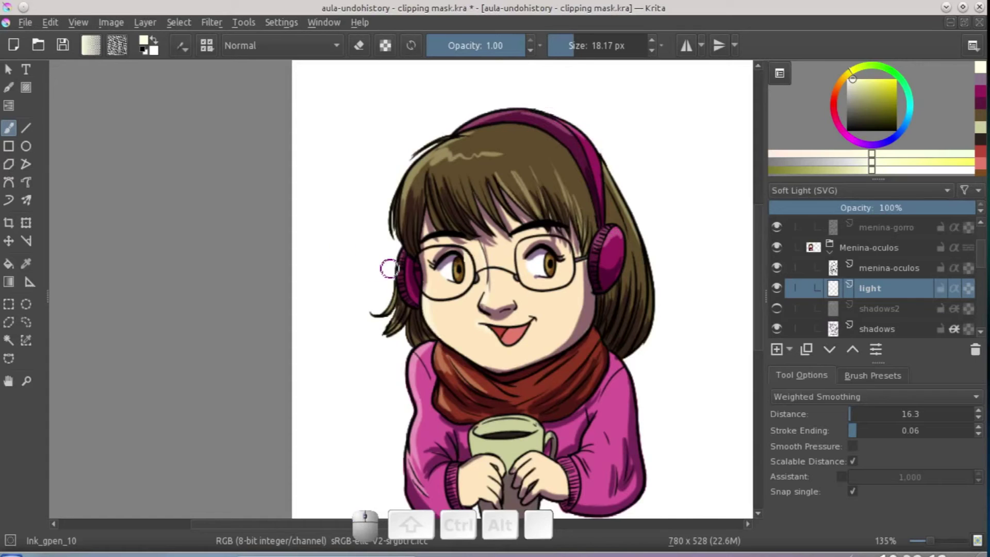
drag(553, 314, 544, 314)
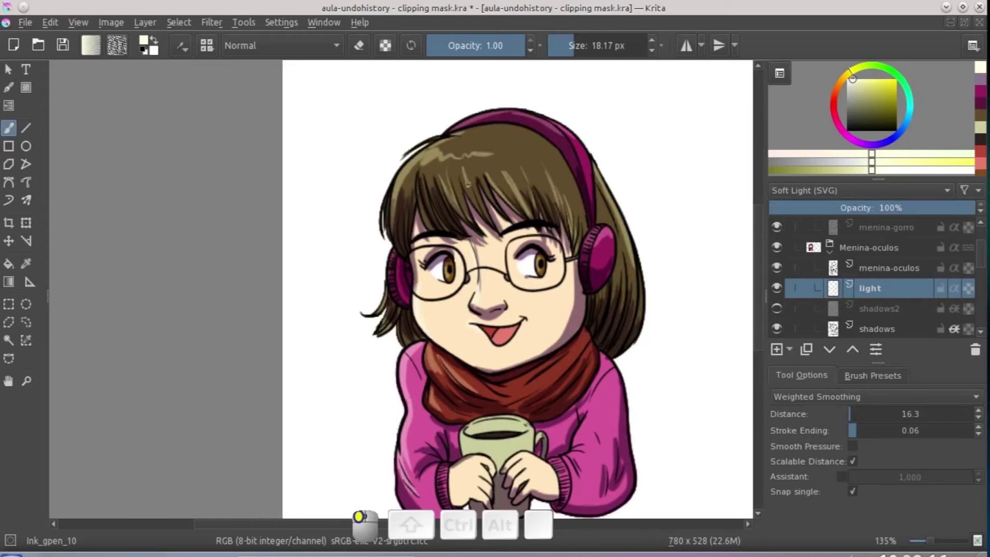
Paint highlights on the mug, the hands holding it and the sweater sleeves.
scroll(525, 320, down, 3)
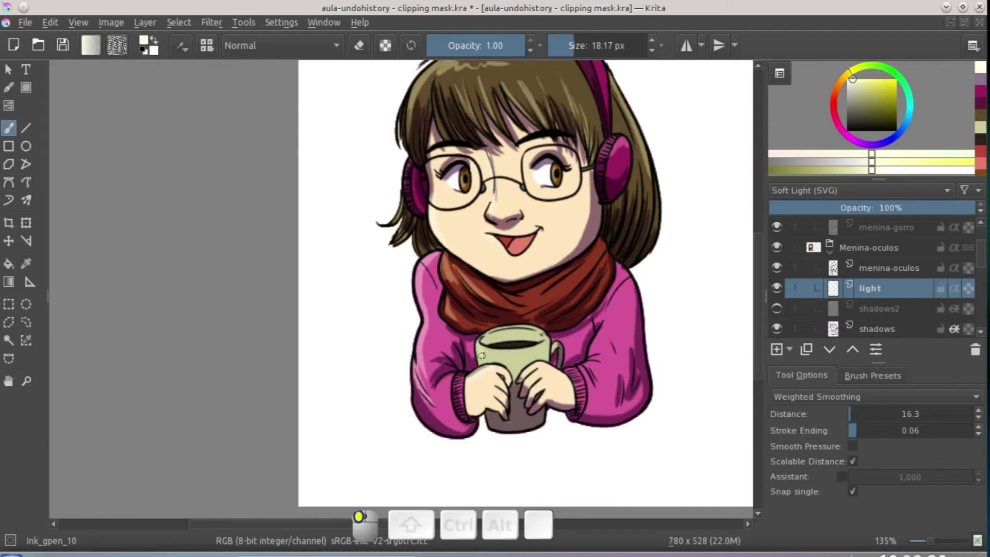
mouse_move(481, 340)
mouse_down()
mouse_move(522, 327)
mouse_move(508, 346)
mouse_up()
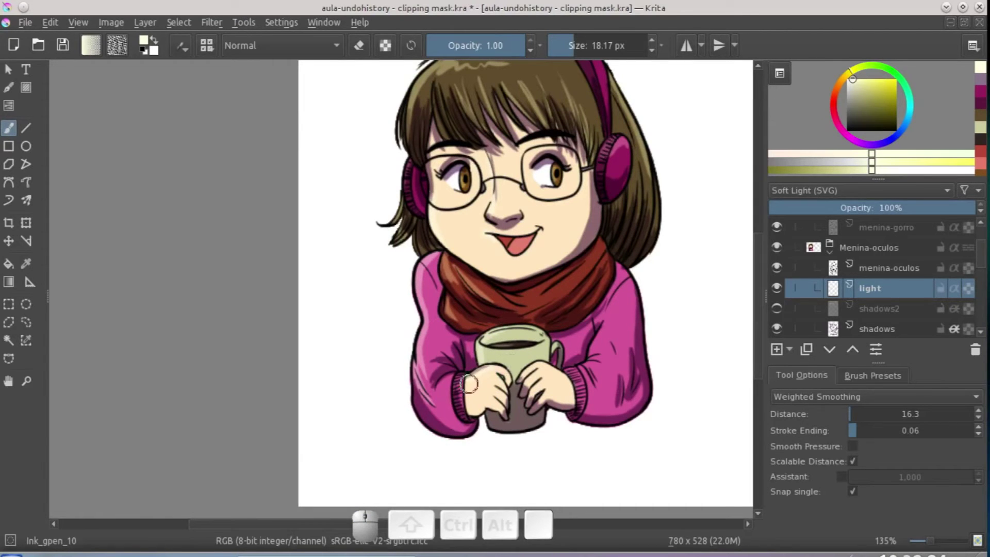
drag(529, 367, 572, 369)
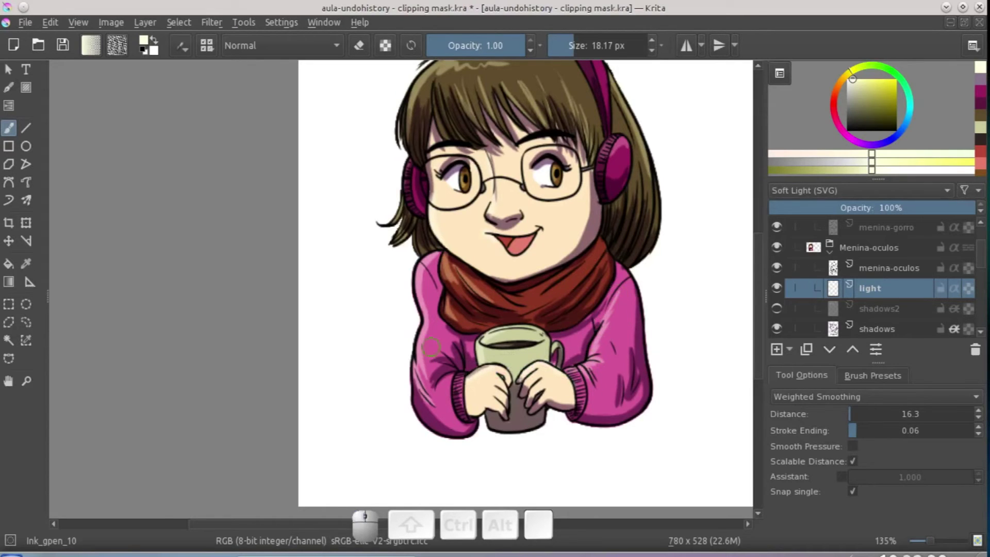
drag(526, 376, 518, 367)
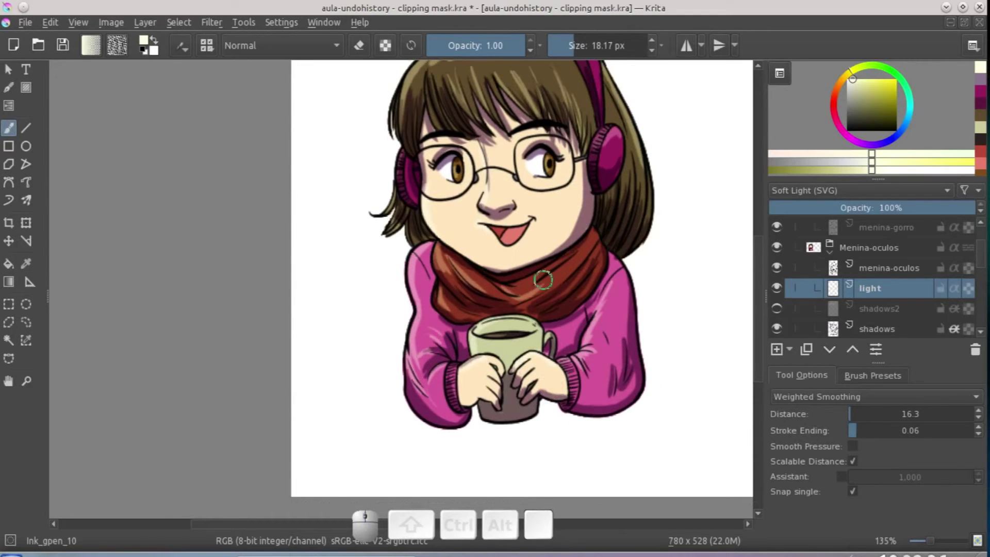
Add a paint layer directly above menina-oculos and name it "whites".
drag(595, 332, 581, 291)
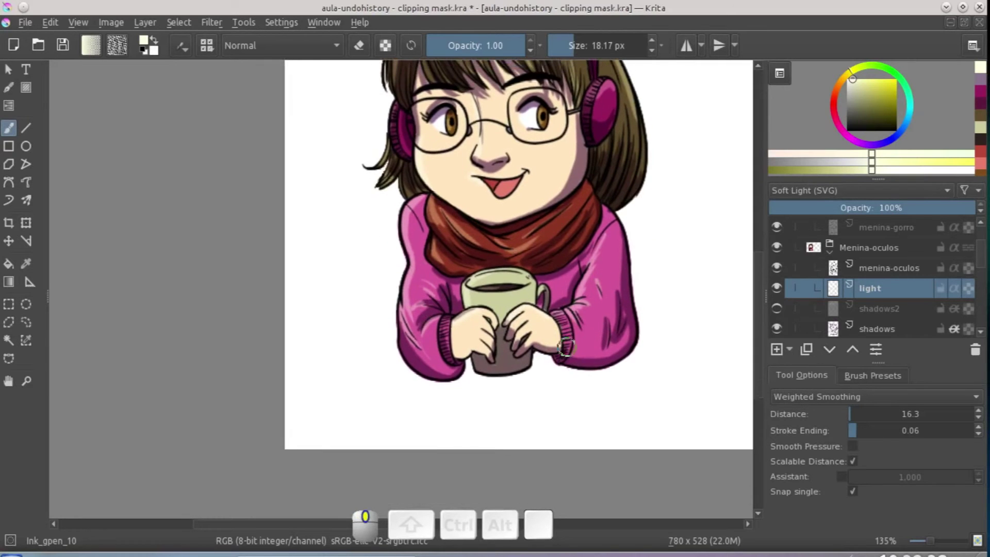
scroll(614, 312, up, 4)
drag(613, 312, 581, 328)
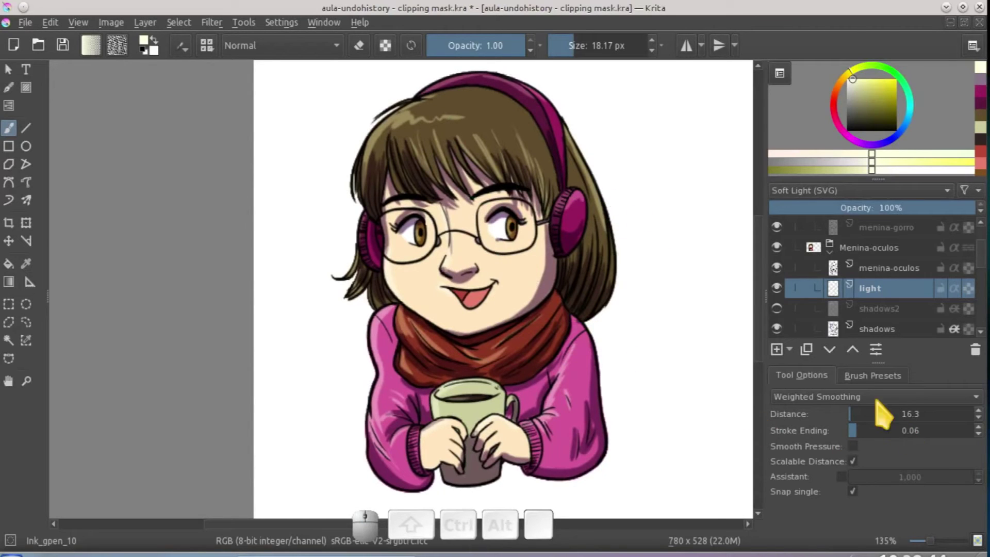
click(883, 272)
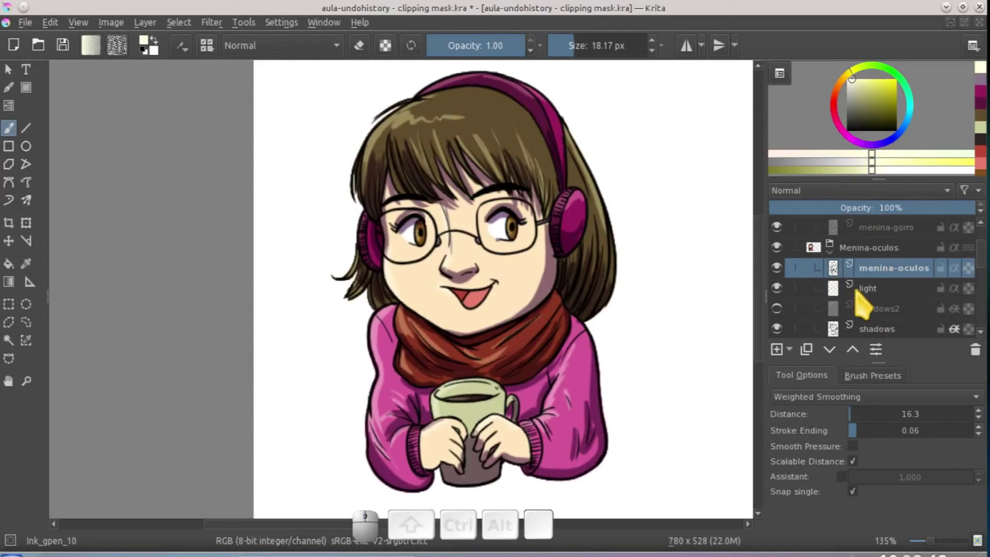
click(776, 349)
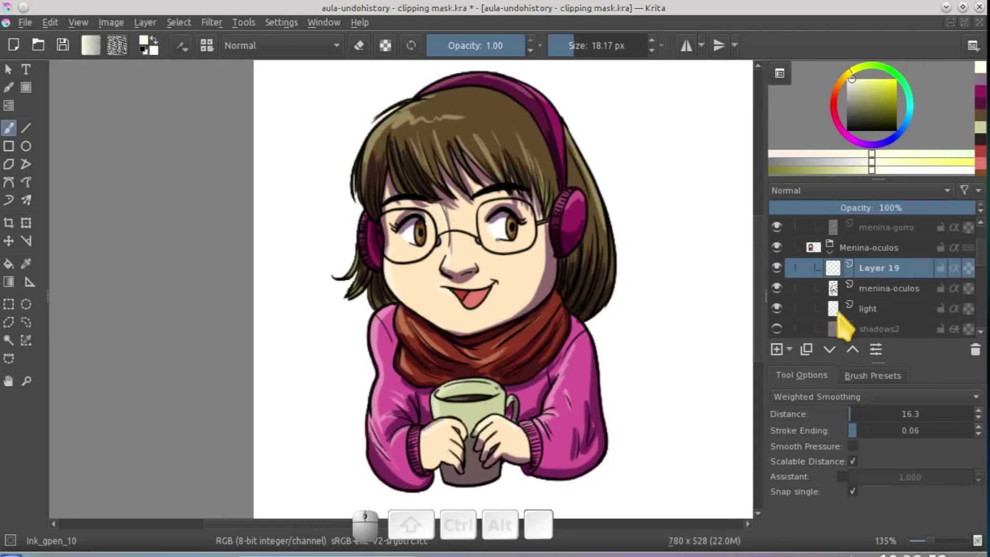
double_click(876, 267)
text(whites)
key(Return)
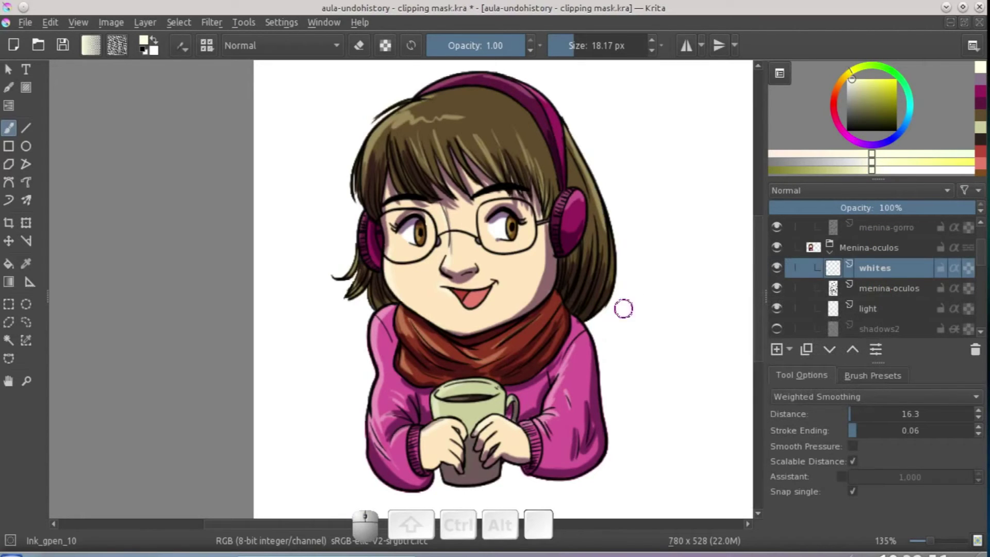
Paint pure white glints on both eyes and on the mug and coffee with the Ink_brush_25 preset at 5.74 px.
click(892, 376)
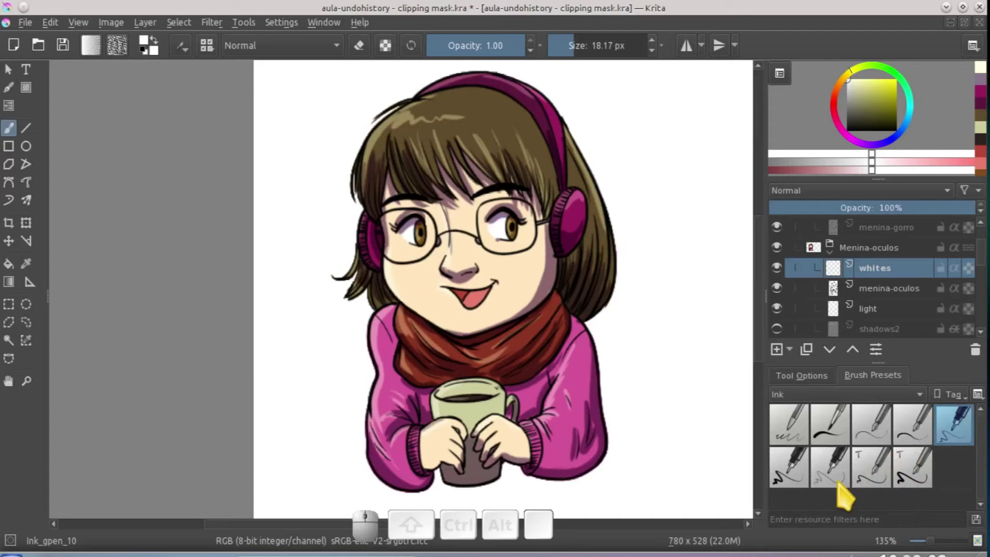
click(829, 438)
mouse_move(453, 261)
mouse_down()
mouse_move(485, 288)
mouse_move(470, 288)
mouse_move(490, 257)
mouse_move(442, 243)
mouse_move(446, 255)
mouse_up()
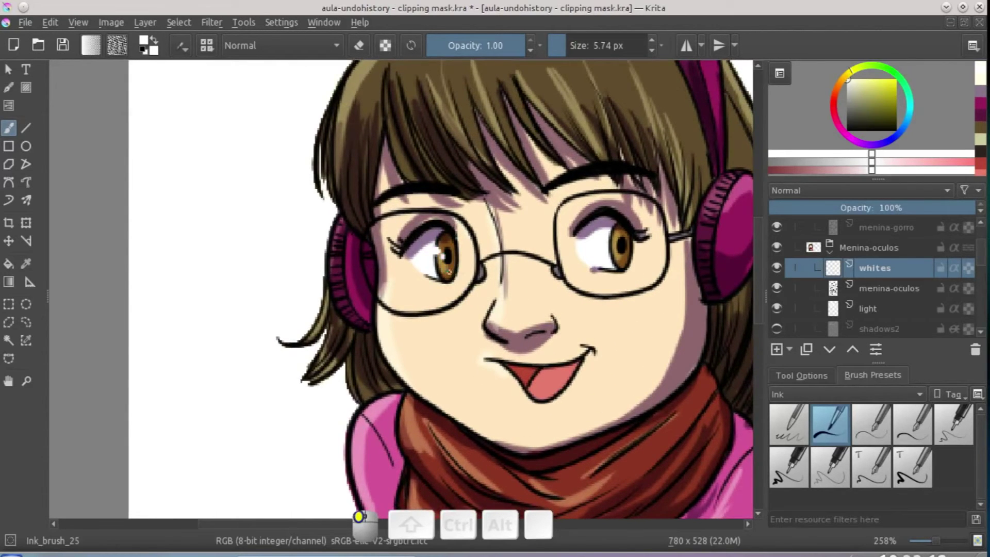
drag(609, 237, 622, 247)
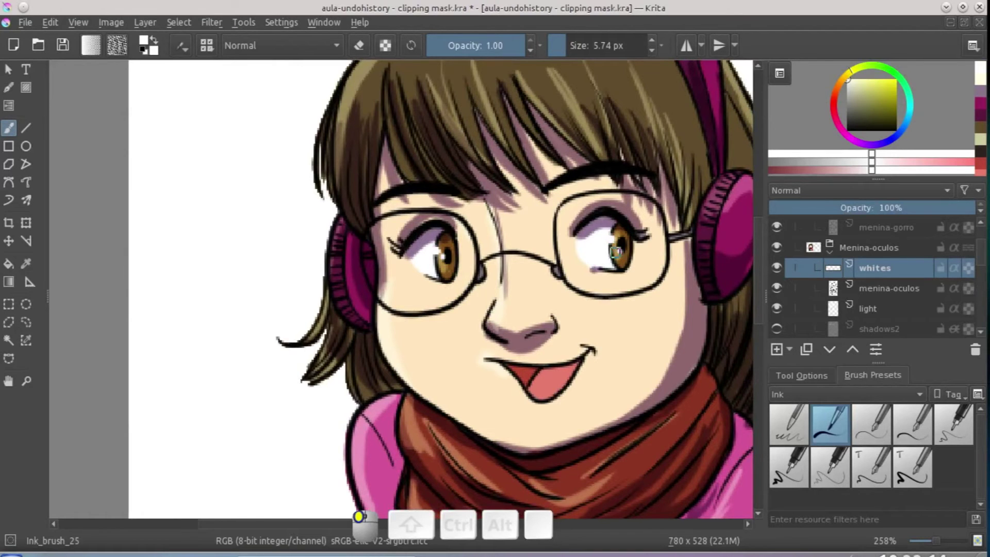
scroll(598, 251, down, 6)
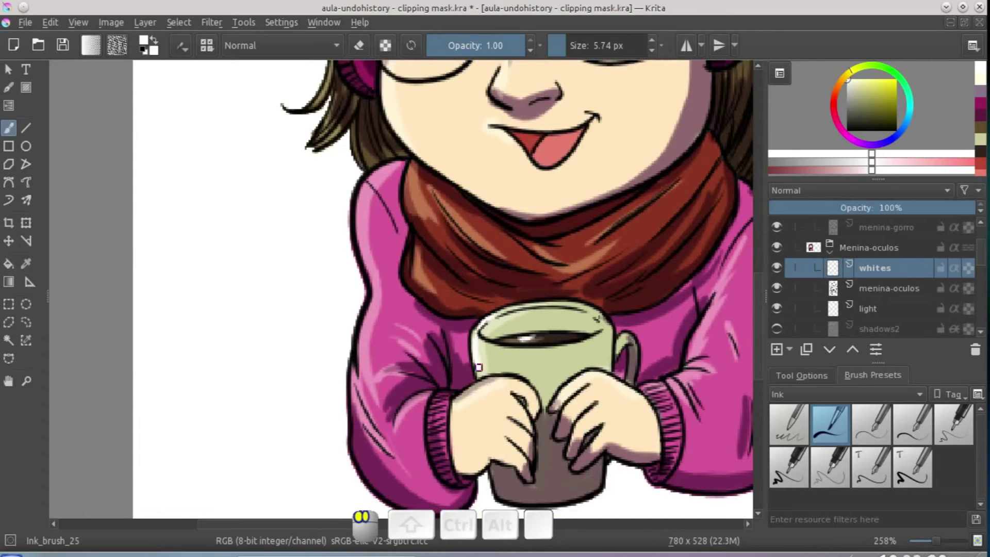
Paint thin white diagonal reflections across both lenses of the glasses.
scroll(365, 308, up, 5)
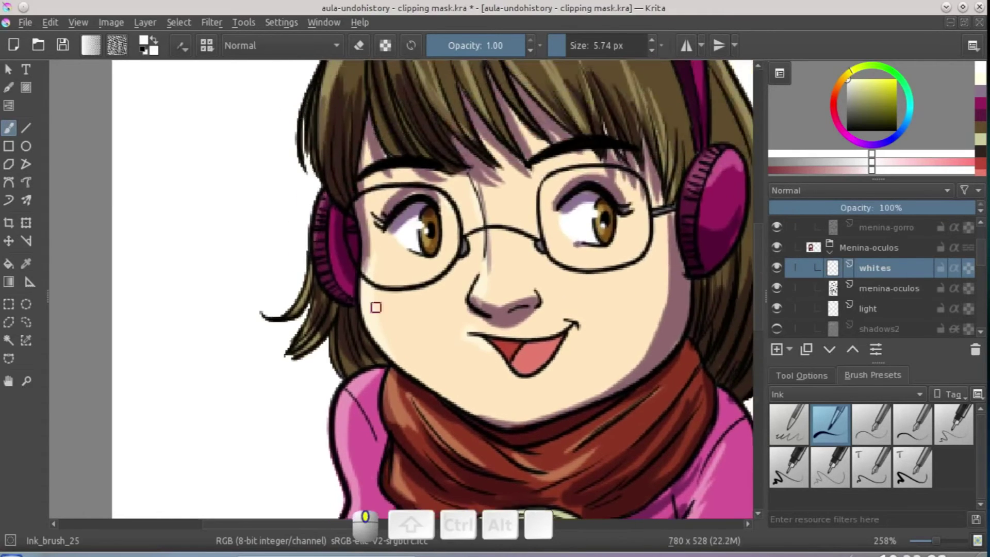
scroll(352, 232, up, 1)
drag(363, 240, 371, 258)
drag(403, 325, 399, 308)
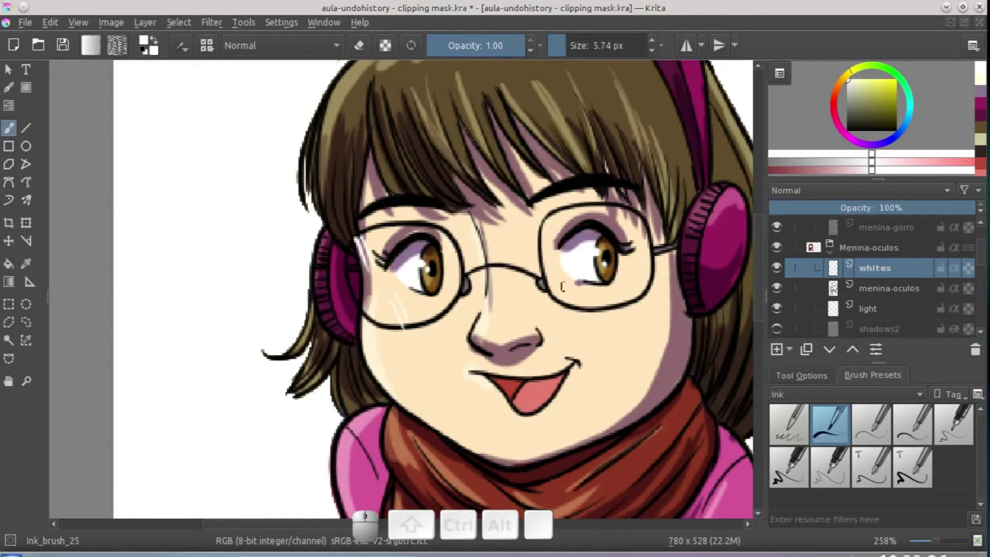
mouse_move(549, 209)
mouse_down()
mouse_move(572, 266)
mouse_move(559, 217)
mouse_move(567, 237)
mouse_up()
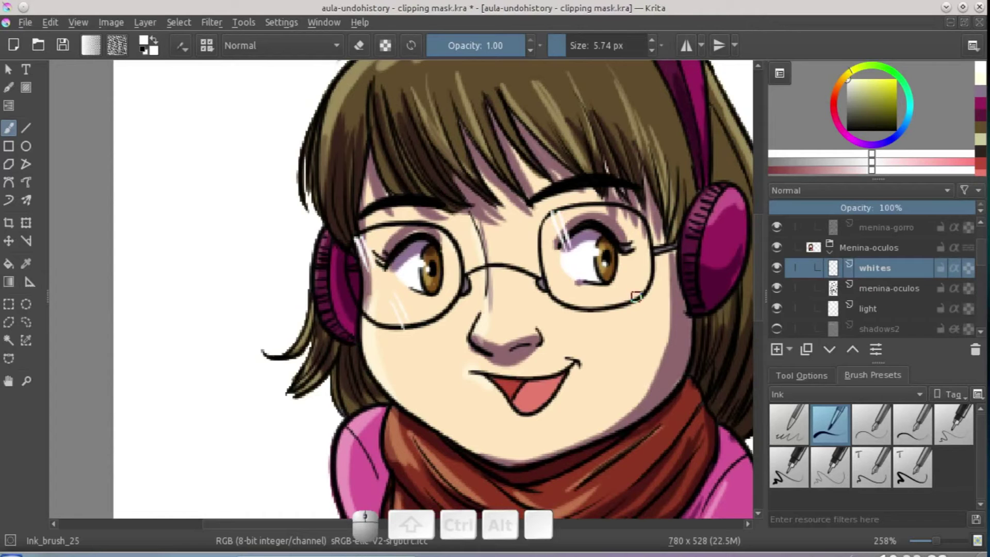
mouse_move(632, 270)
mouse_down()
mouse_move(641, 287)
mouse_move(366, 231)
mouse_move(335, 274)
mouse_move(366, 300)
mouse_up()
click(369, 248)
drag(696, 212, 634, 224)
scroll(637, 313, down, 2)
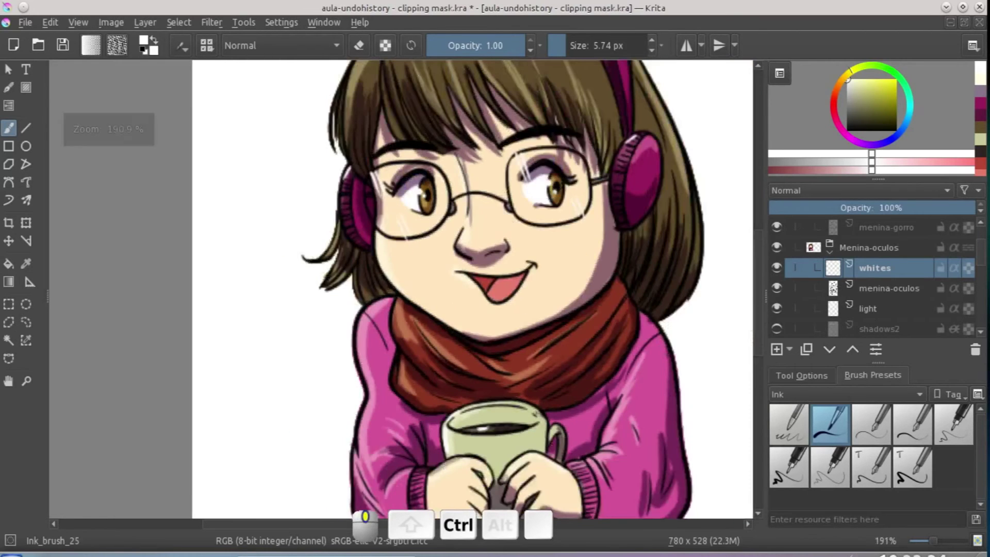
drag(485, 298, 562, 329)
drag(877, 328, 877, 291)
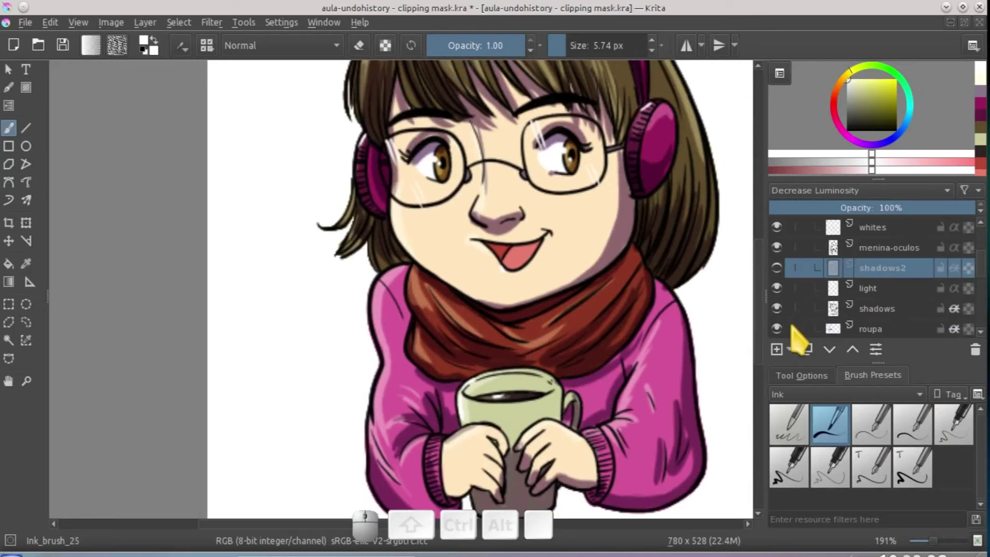
key(ctrl+z)
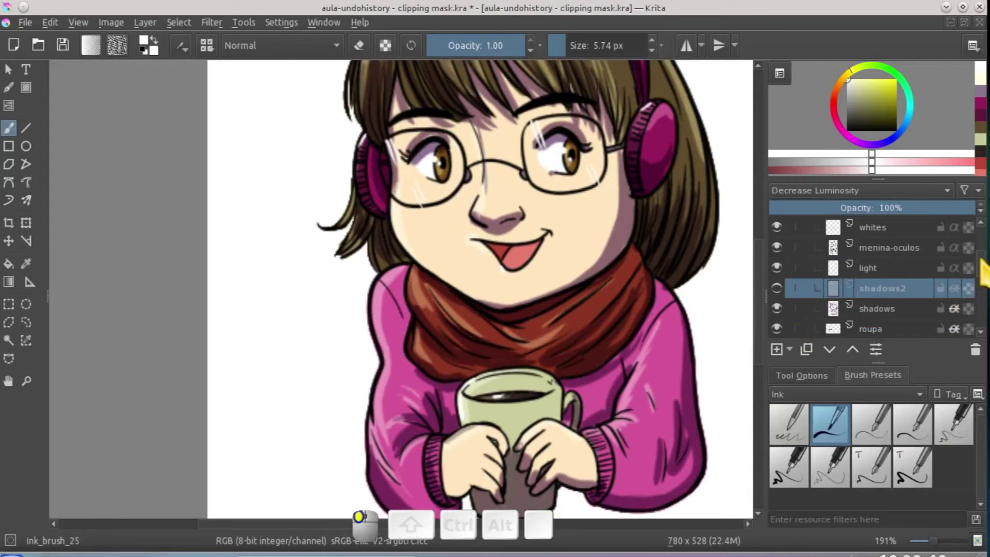
Add a paint layer above whites and pick the Airbrush_pressure preset from all brushes, with its size reduced to 11.84 px.
scroll(915, 299, up, 1)
key(Insert)
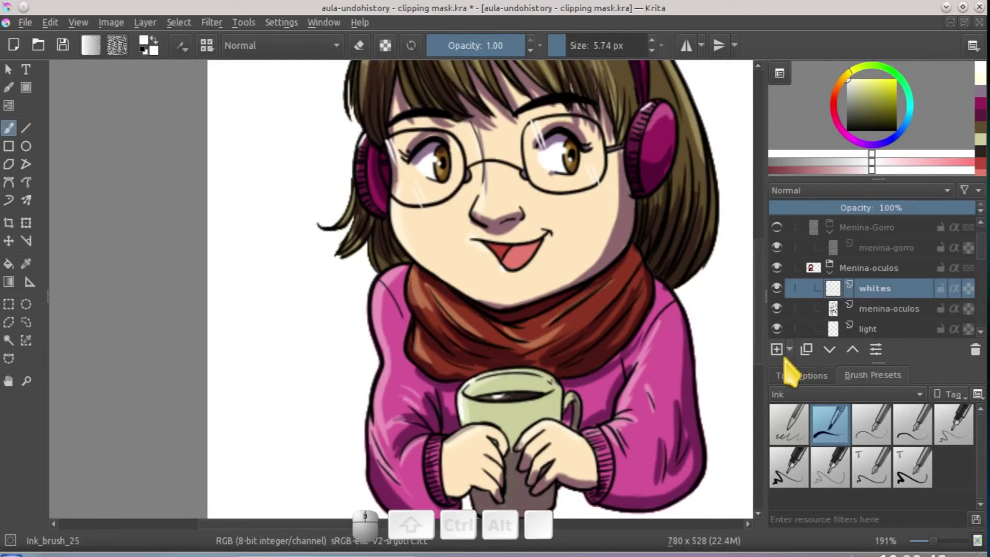
click(809, 376)
click(872, 377)
click(831, 396)
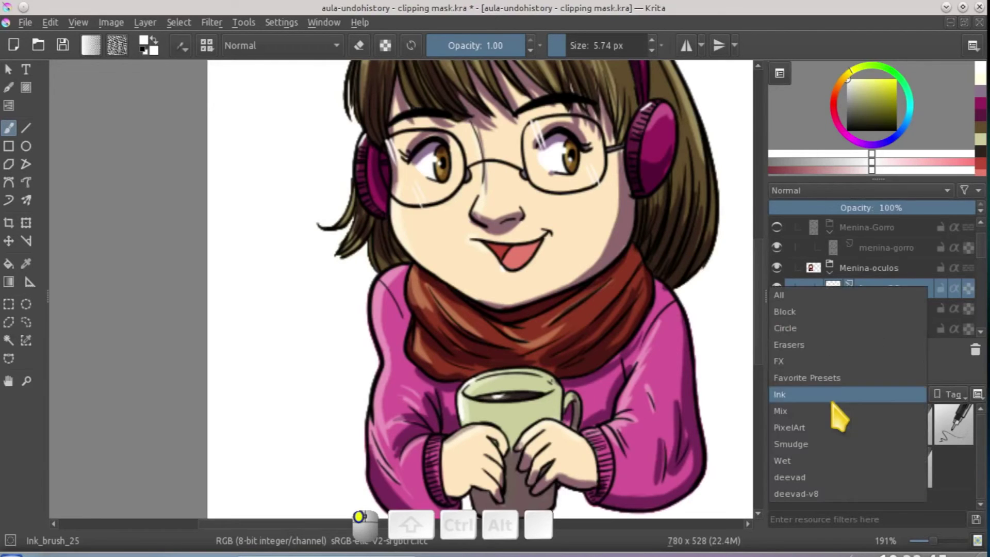
click(825, 295)
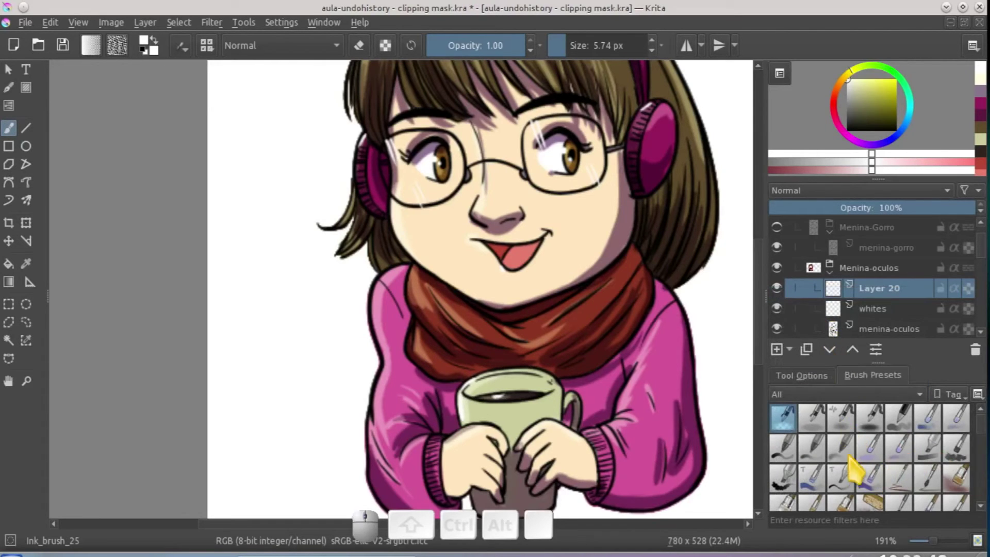
click(841, 418)
click(871, 418)
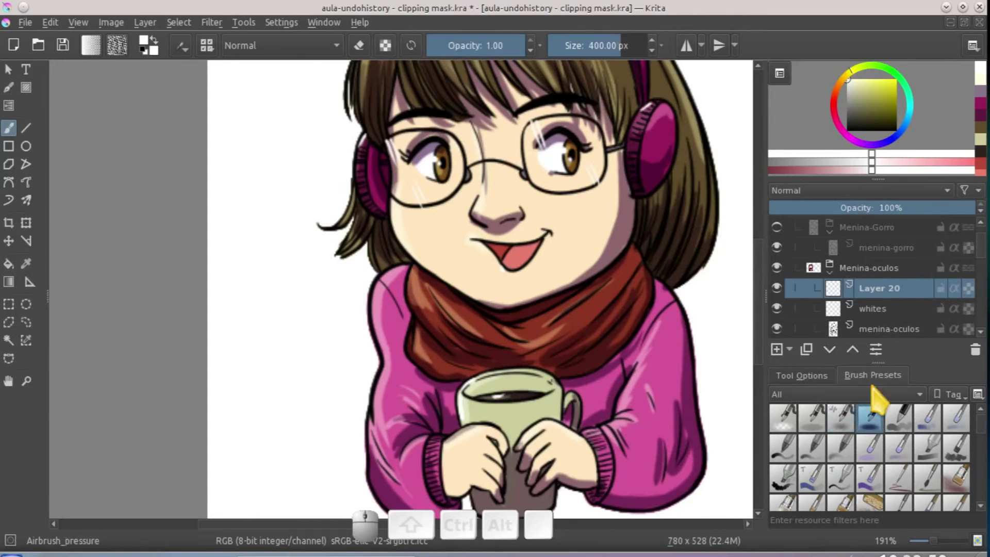
drag(856, 87, 848, 75)
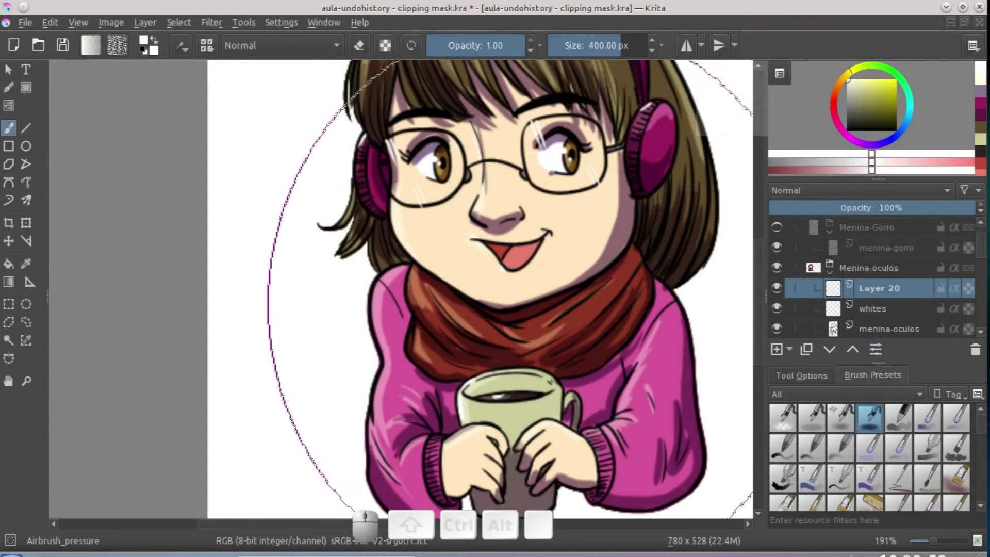
click(572, 45)
click(570, 45)
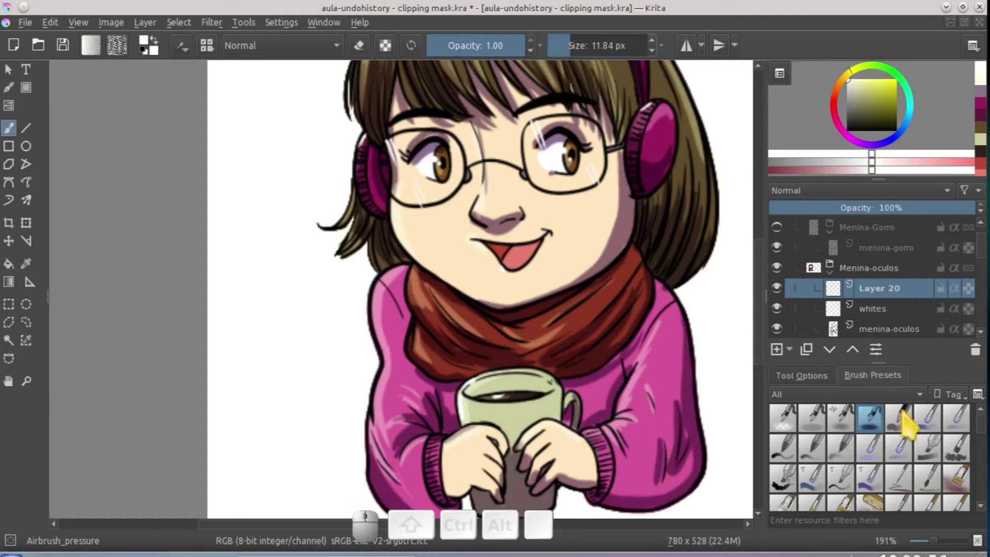
Display the brush presets as a detailed list with names and locate Airbrush_pressure in it.
click(976, 395)
click(907, 428)
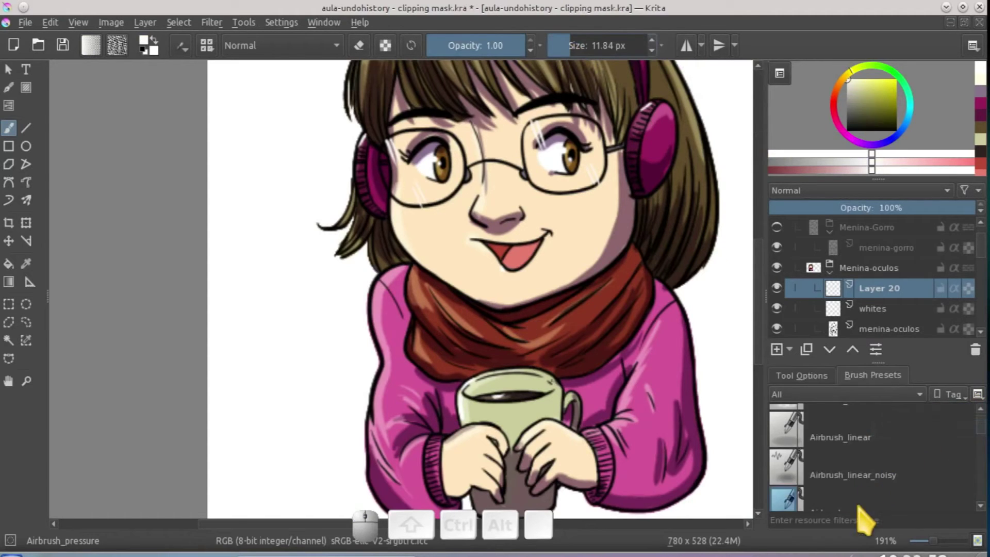
scroll(982, 440, up, 5)
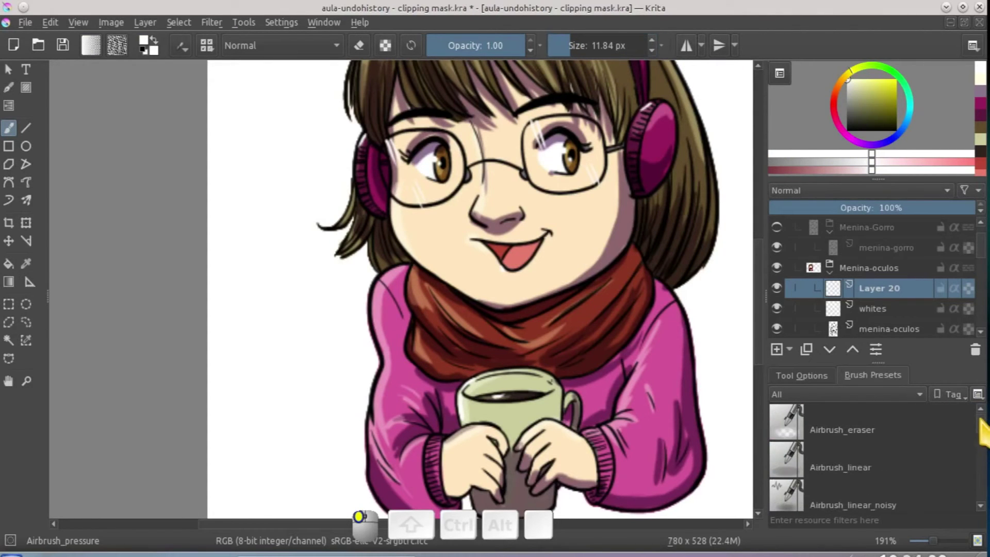
click(979, 506)
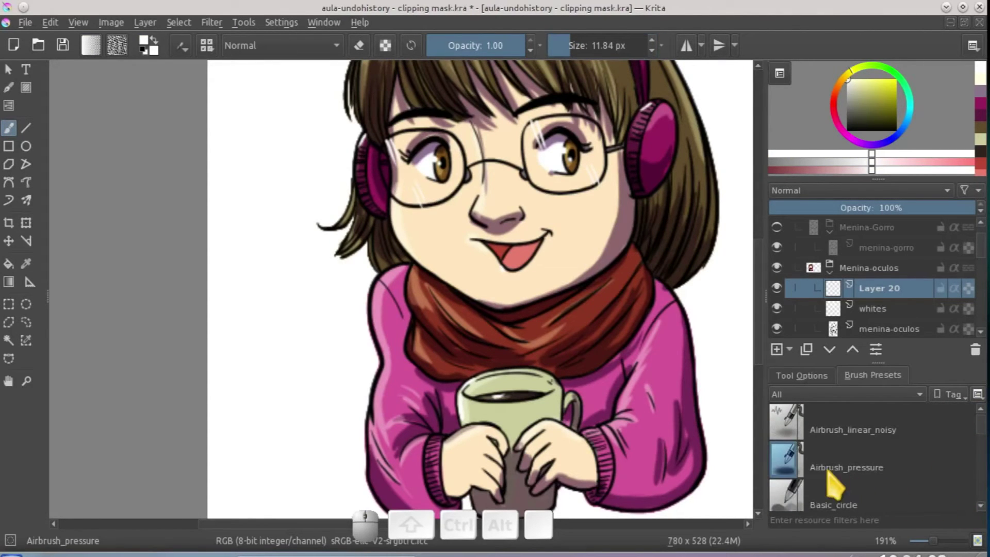
Paint soft white wisps of steam rising from the mug over the scarf, using a brush size of 8.20 px.
drag(516, 394, 523, 316)
mouse_move(510, 371)
mouse_down()
mouse_move(500, 353)
mouse_move(512, 281)
mouse_up()
drag(506, 320, 529, 293)
mouse_move(493, 370)
mouse_down()
mouse_move(480, 346)
mouse_move(505, 328)
mouse_up()
drag(534, 371, 549, 303)
drag(532, 353, 528, 332)
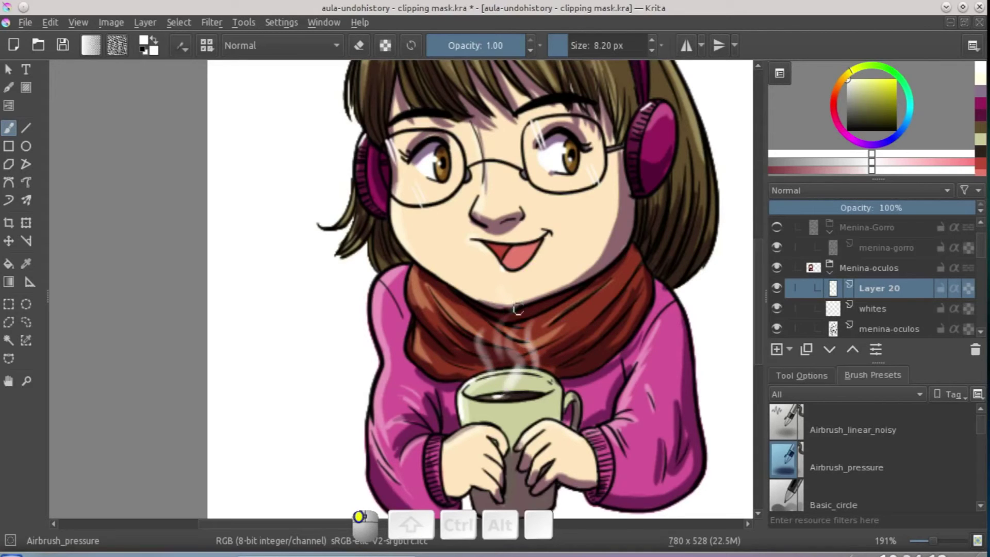
Rename the steam layer as "fumaca".
scroll(524, 366, down, 2)
scroll(486, 293, up, 2)
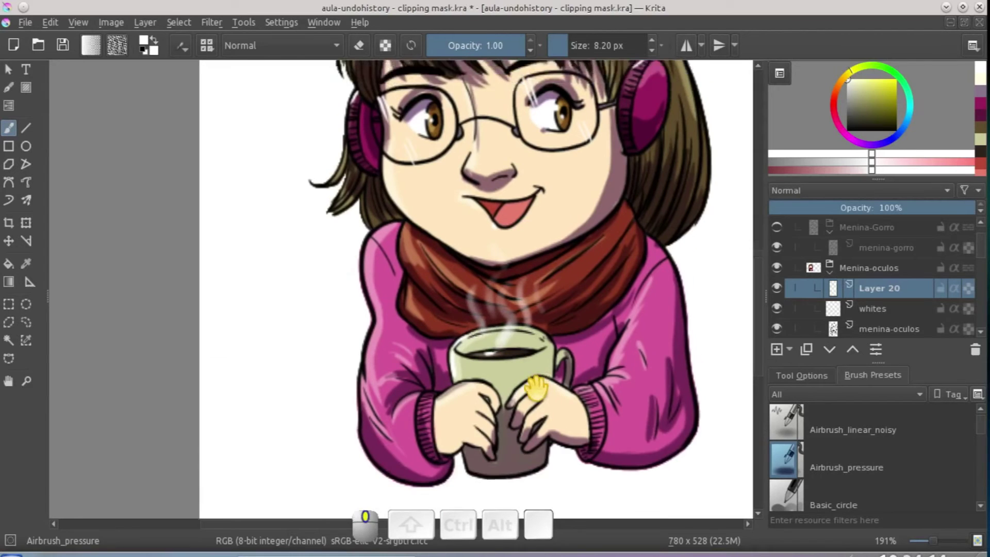
ctrl+scroll(524, 366, down, 3)
mouse_move(524, 366)
mouse_down()
mouse_move(550, 365)
mouse_move(539, 358)
mouse_up()
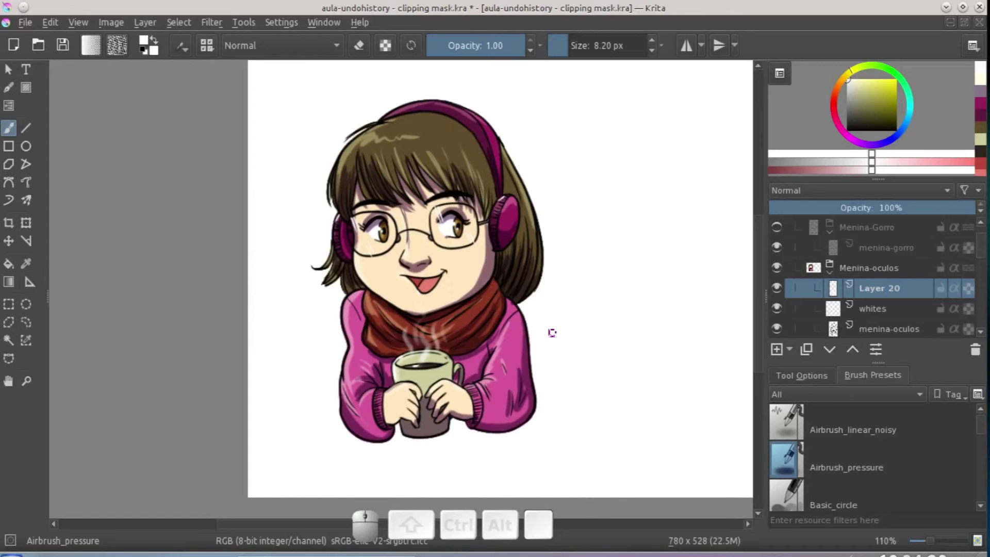
double_click(895, 292)
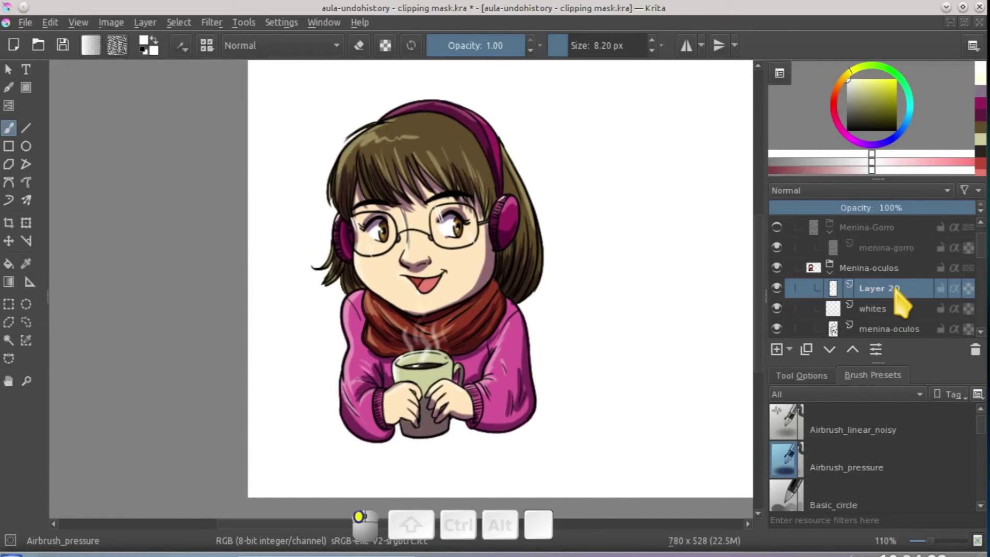
text(fumaca)
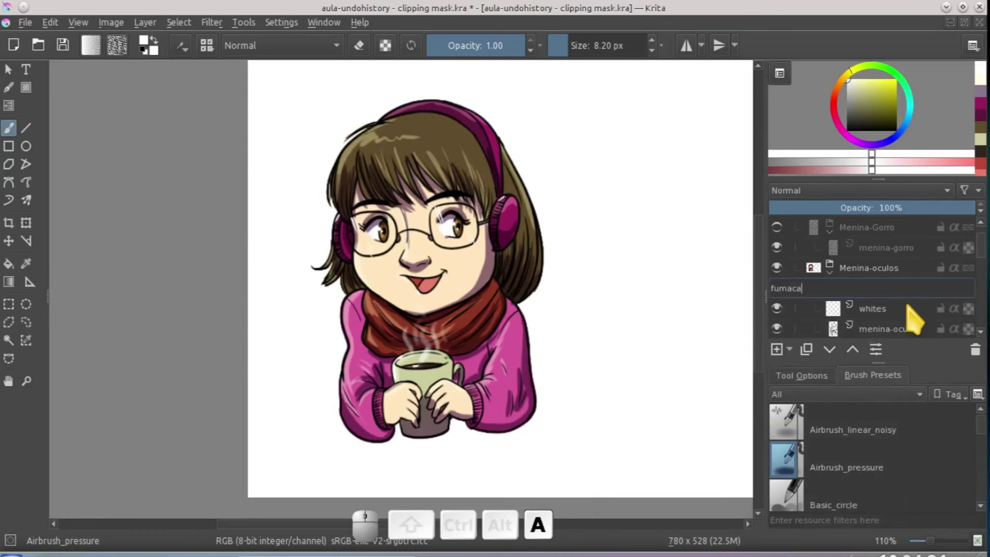
key(Return)
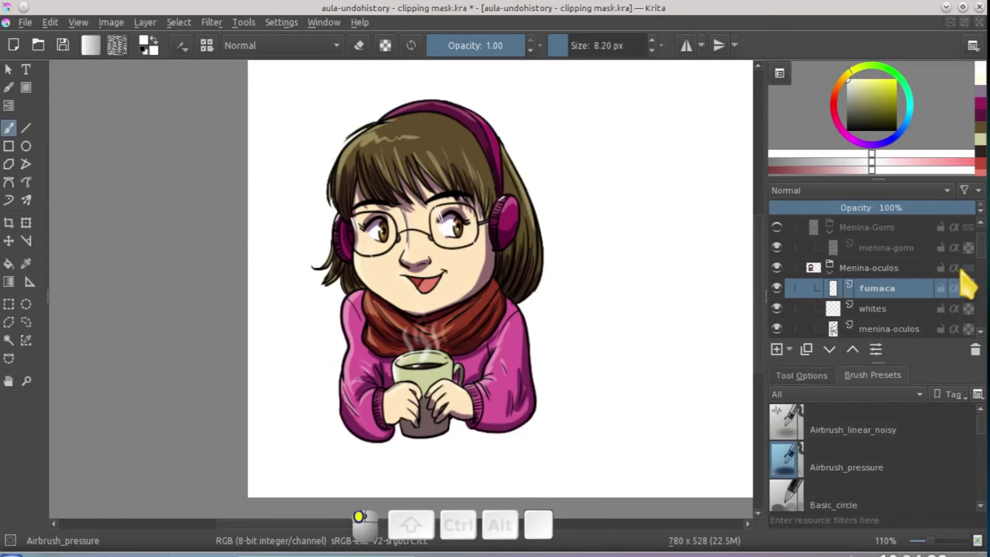
Enlarge the layer list and switch the mask layer's visibility off and on to examine how it clips the colour layers.
drag(880, 361, 880, 436)
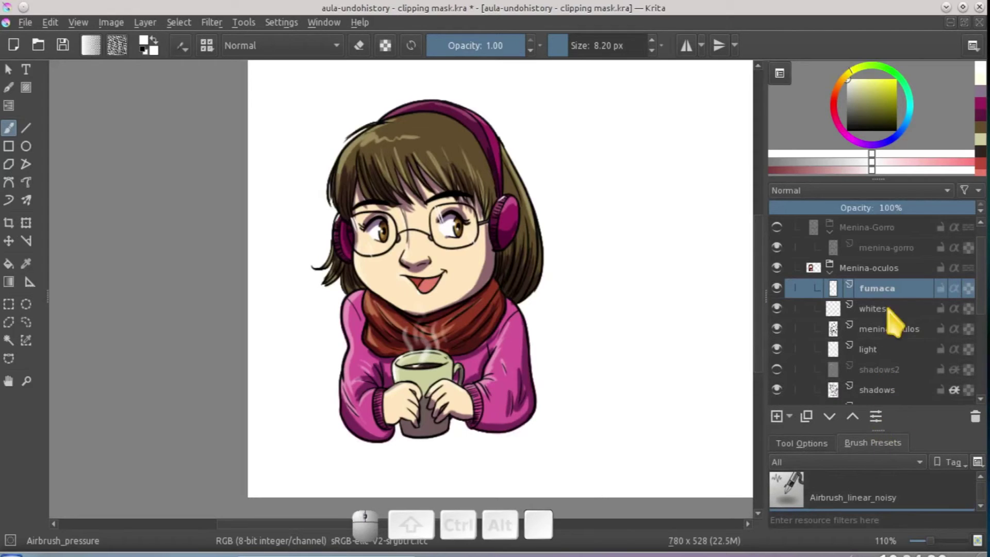
scroll(983, 278, down, 1)
scroll(985, 281, down, 5)
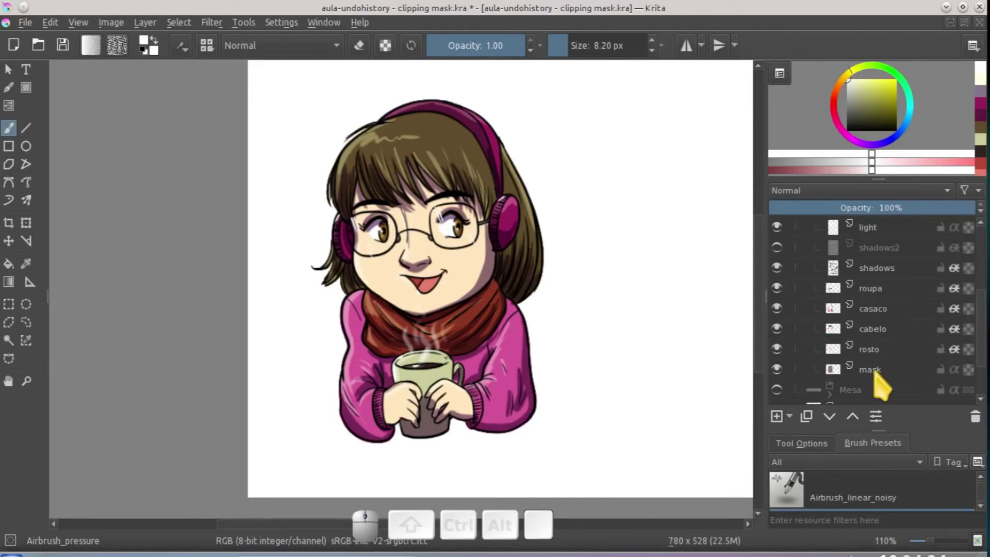
click(776, 369)
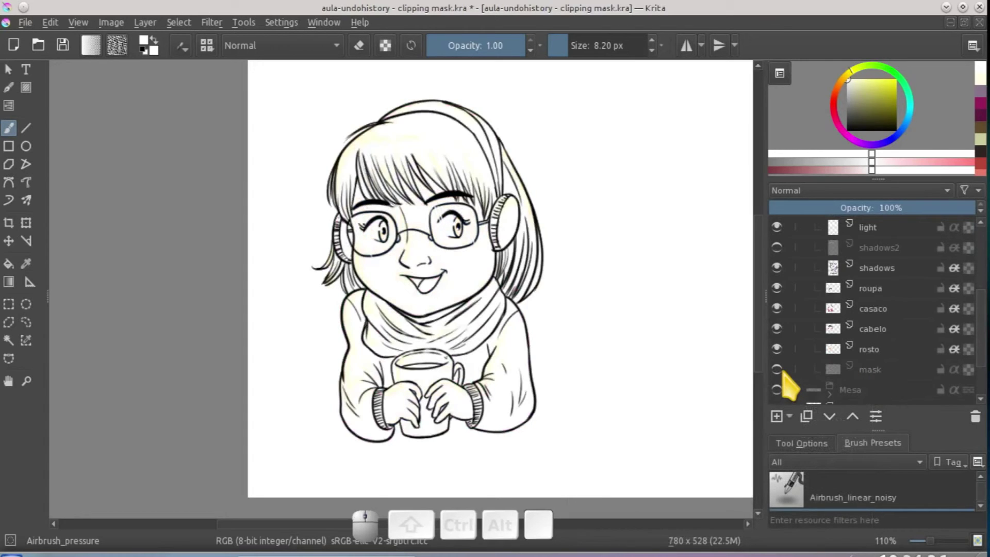
click(777, 369)
click(777, 369)
click(777, 369)
click(777, 369)
click(777, 369)
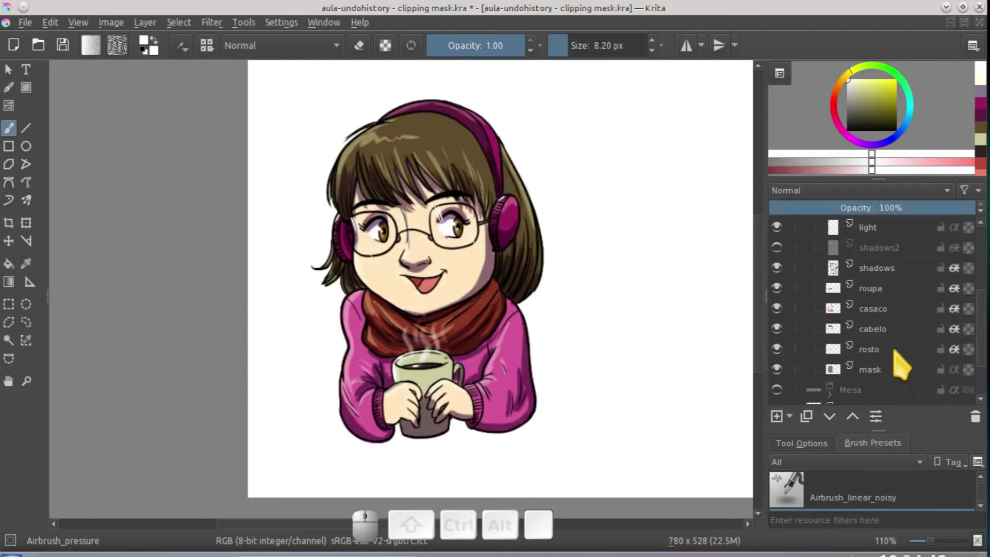
Select the rosto layer and switch its visibility off and back on to check its content.
click(785, 349)
click(776, 349)
click(776, 349)
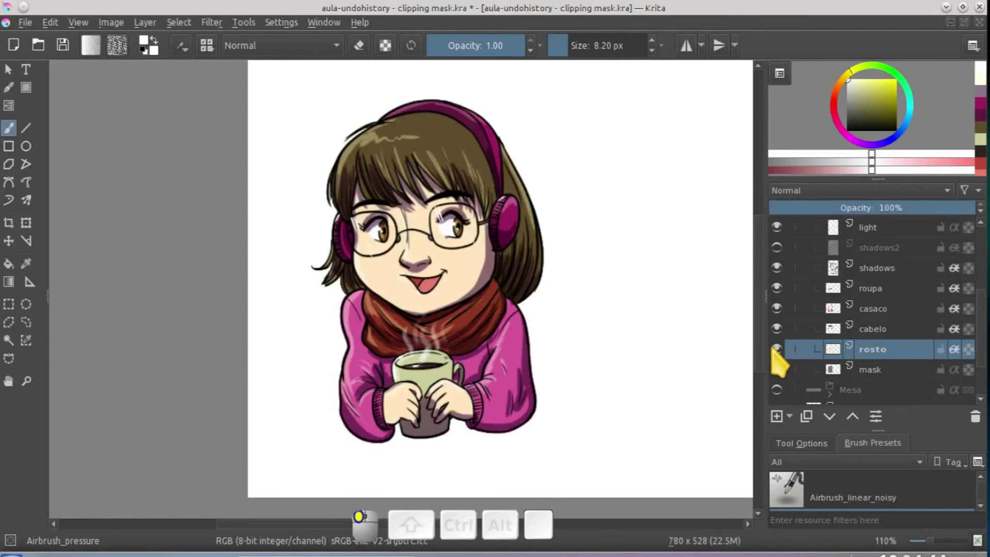
Select the cabelo and casaco layers one after the other and switch each one's visibility off and on to check its content.
click(869, 330)
click(776, 328)
click(776, 329)
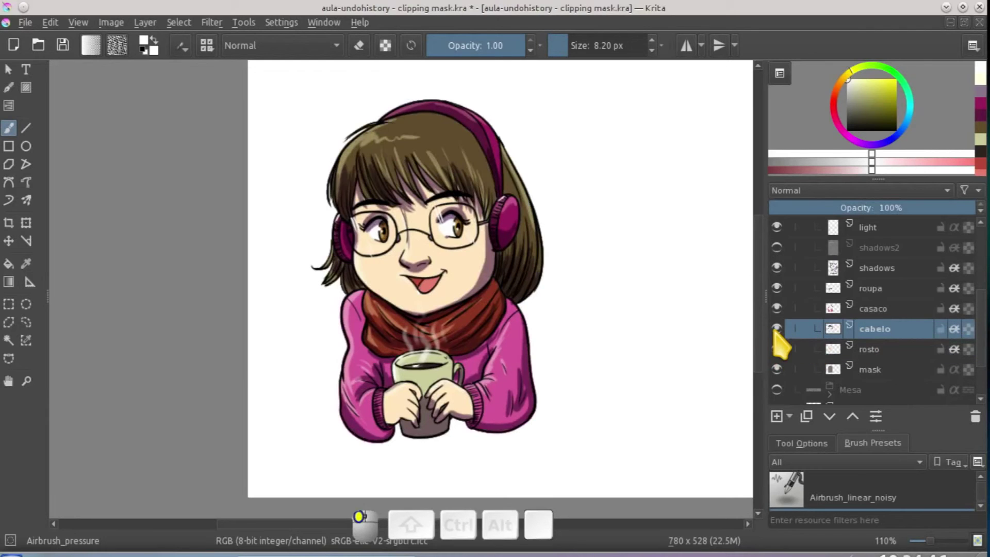
click(870, 310)
click(776, 308)
click(776, 309)
Select the roupa layer and switch its visibility off and on repeatedly to examine which parts it colours.
click(900, 288)
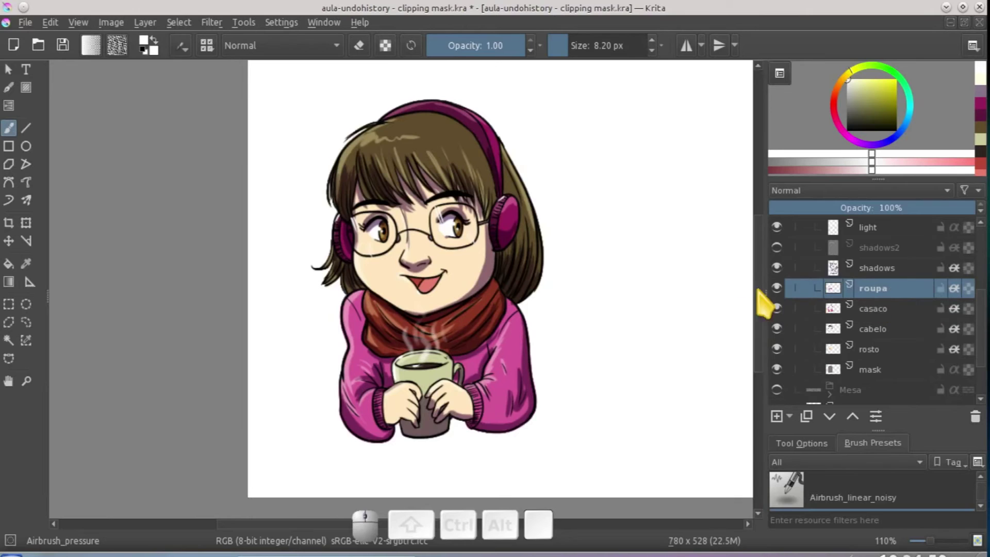
click(776, 288)
click(776, 288)
click(776, 288)
click(777, 288)
Merge the roupa layer with the casaco layer below it.
click(882, 267)
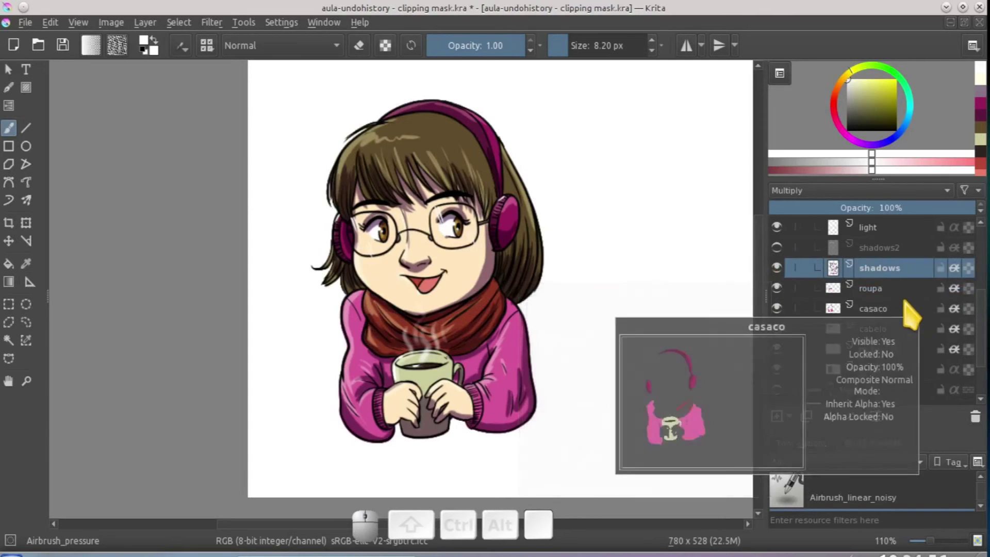
click(898, 290)
right_click(897, 296)
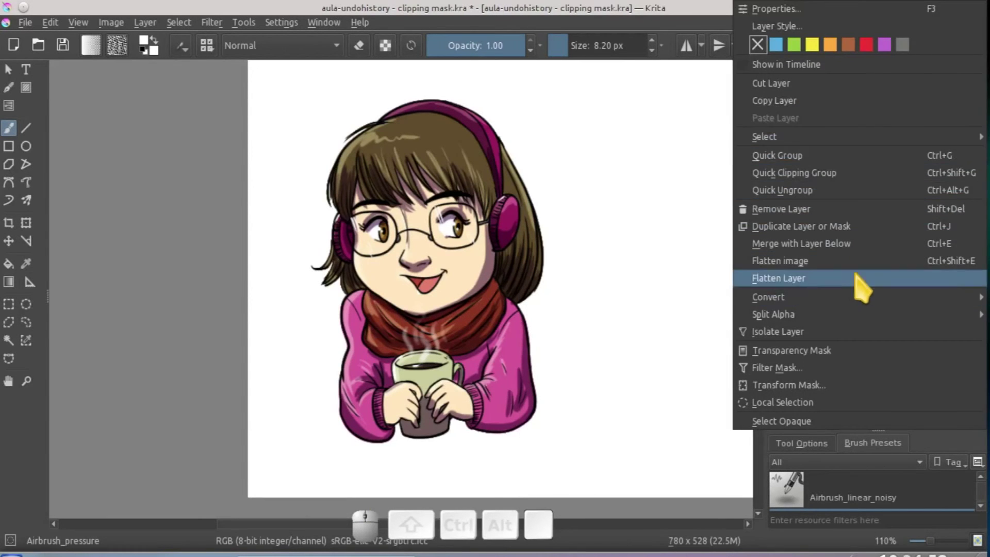
click(840, 248)
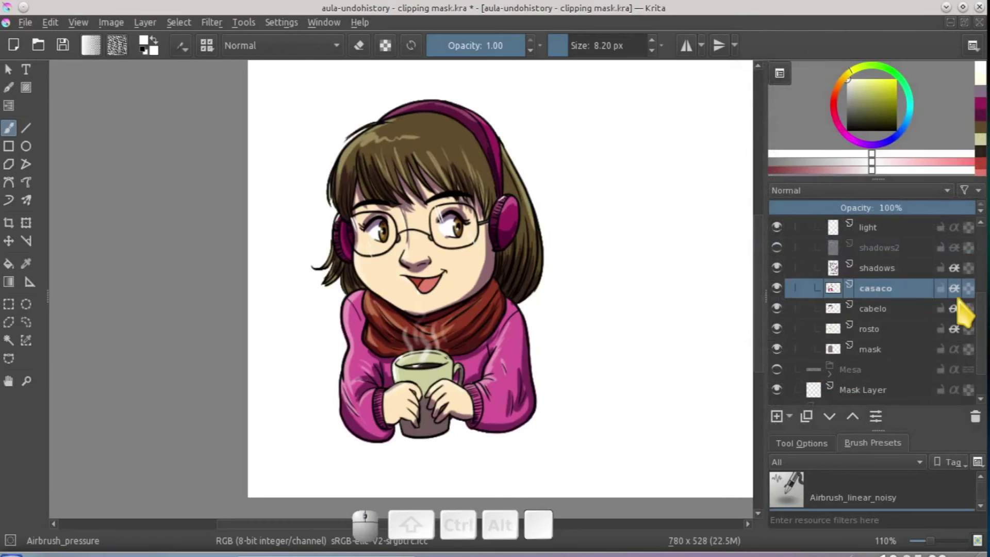
Go through the shadows, shadows2 and light layers, checking their blending modes and the effect of toggling visibility.
click(876, 269)
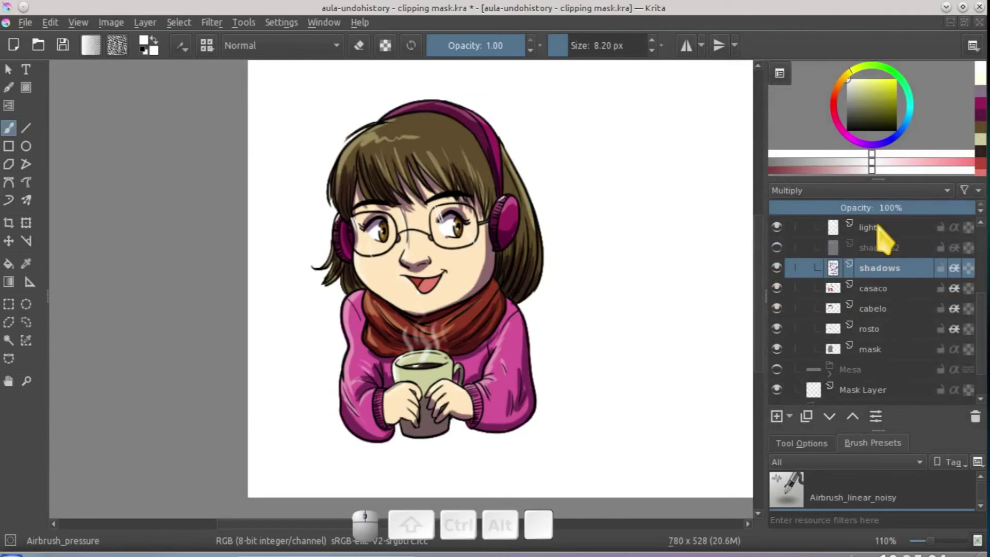
click(883, 249)
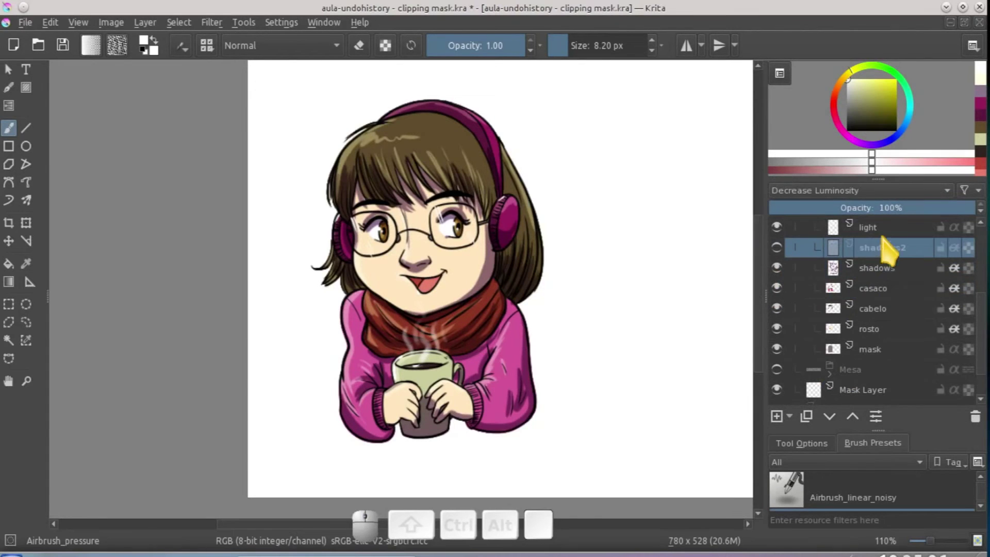
click(884, 228)
click(776, 246)
click(777, 247)
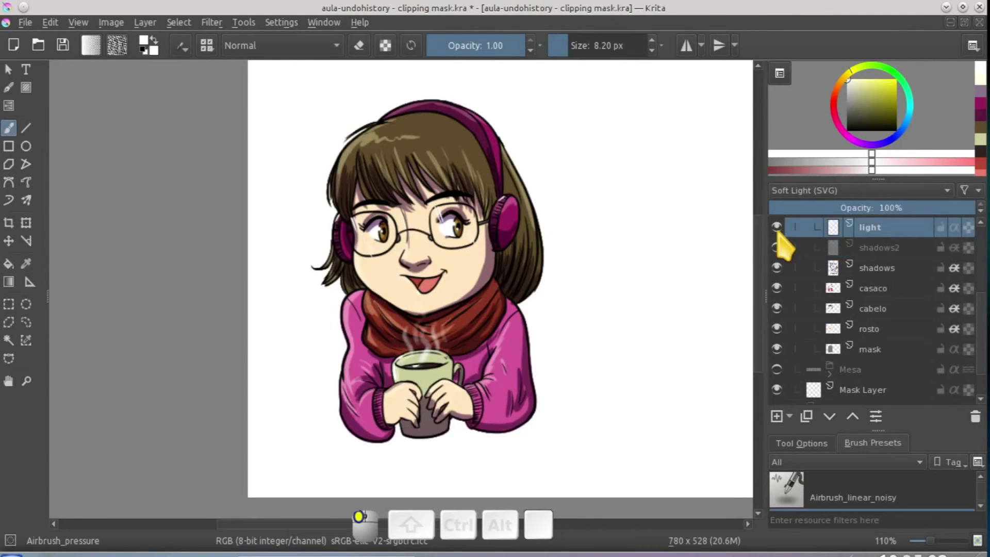
scroll(861, 308, up, 3)
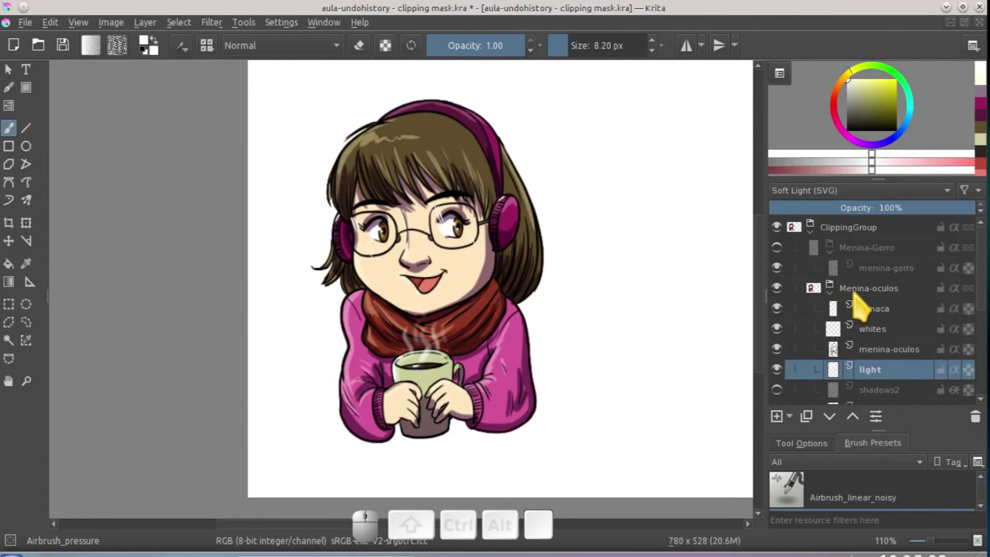
Select the menina-oculos line-art layer and switch its visibility off and on to examine the outlines.
click(883, 350)
click(777, 349)
click(776, 349)
click(776, 350)
click(777, 351)
Switch the visibility of the whites and fumaca layers off and on to check the glints and steam.
click(887, 331)
click(777, 329)
click(777, 328)
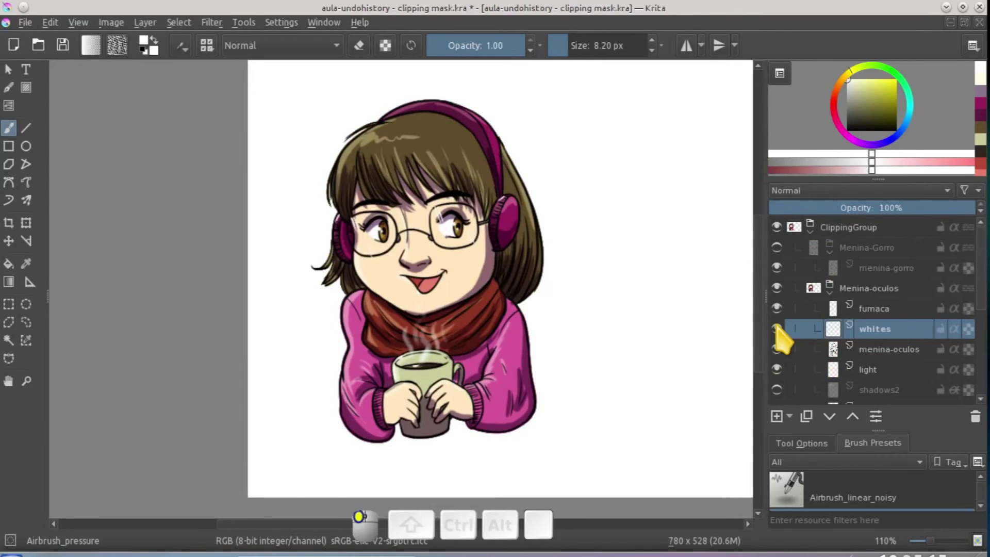
click(872, 307)
click(776, 308)
click(777, 308)
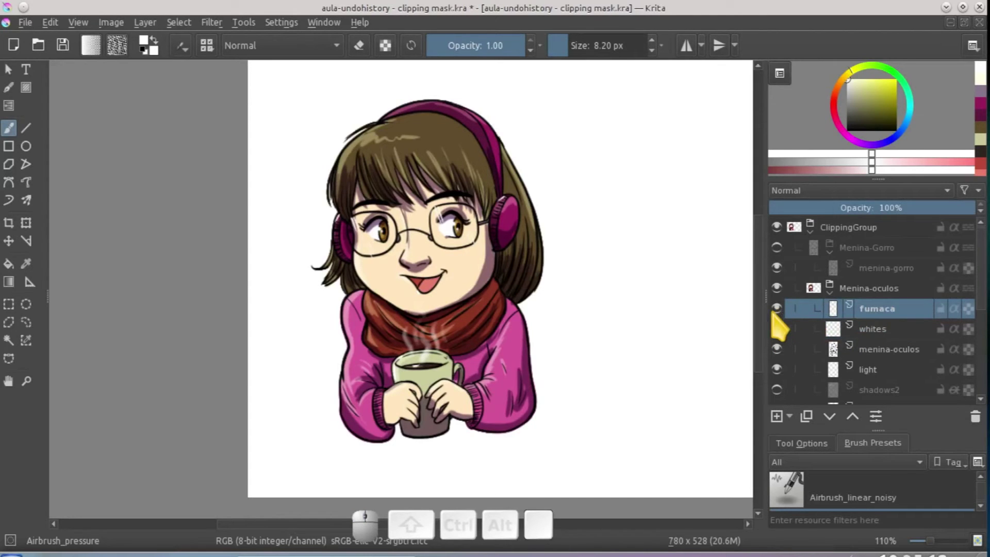
Save the drawing and collapse the Menina-oculos group in the layer list.
click(63, 45)
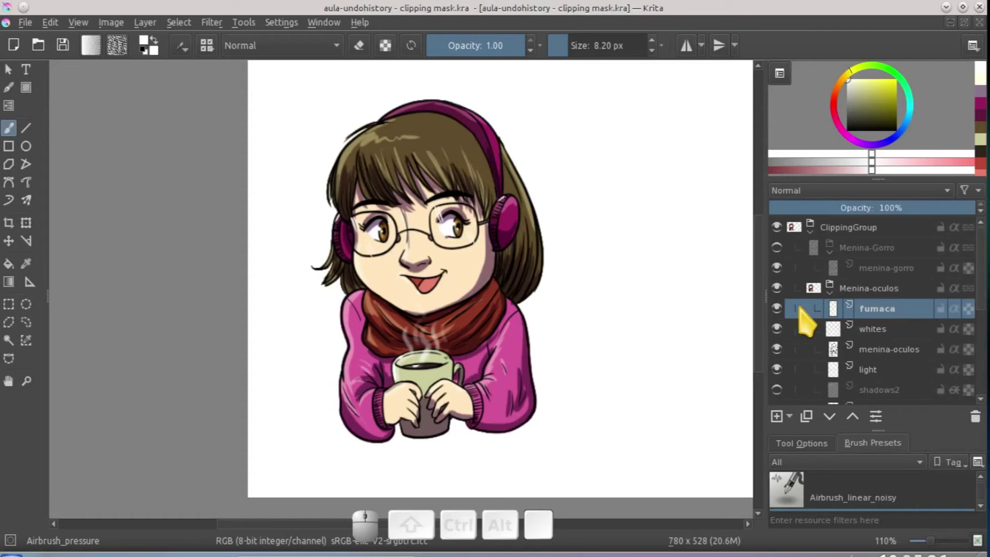
mouse_move(790, 313)
click(828, 294)
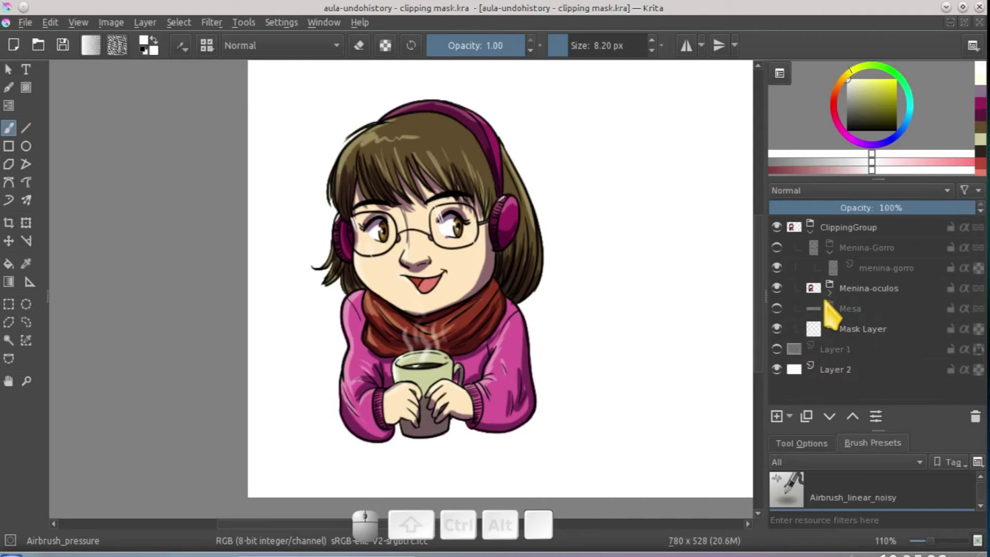
Expand the Mesa group and make it visible on the canvas.
mouse_move(827, 308)
mouse_move(872, 381)
click(829, 312)
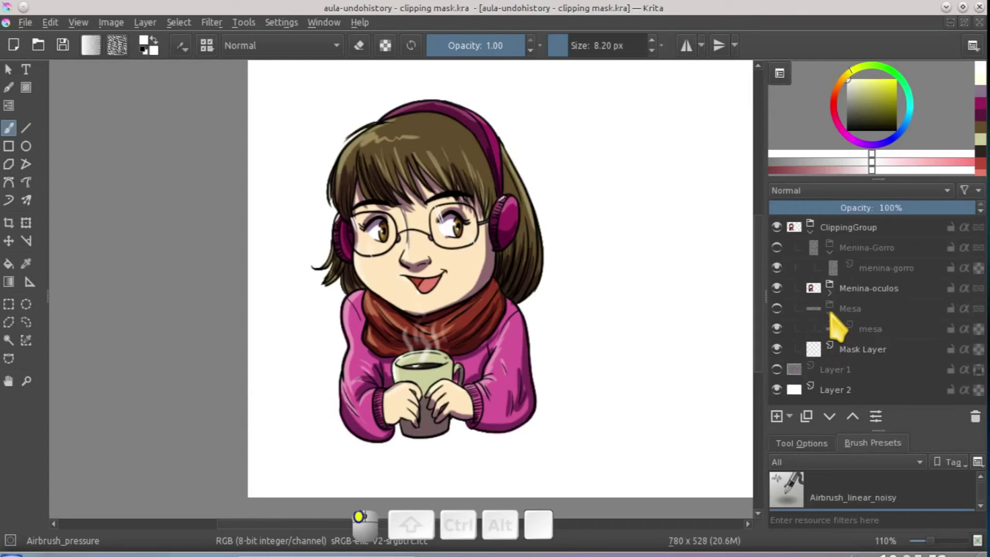
click(776, 308)
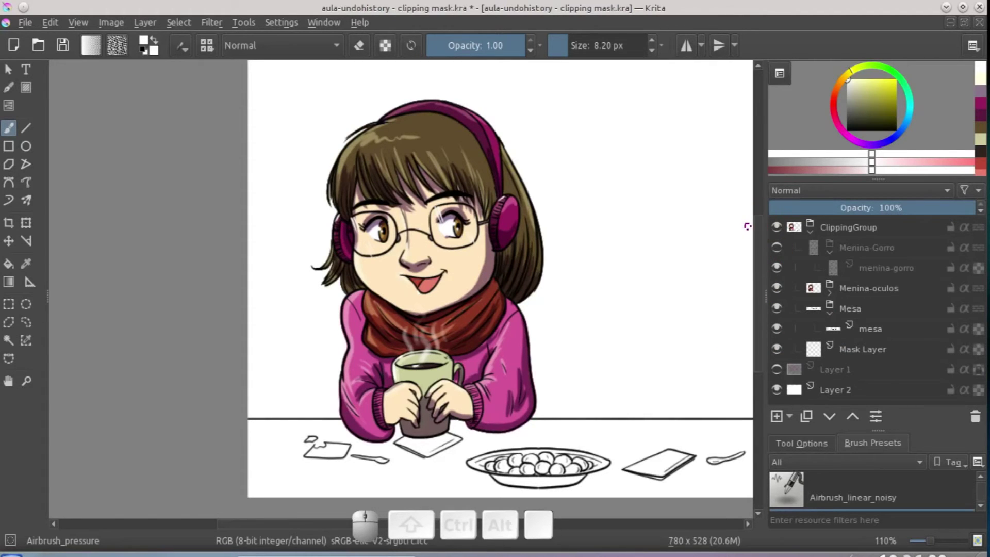
Add a new layer beneath the mesa line art inside the Mesa group and rename it as "mask".
scroll(762, 261, down, 2)
drag(287, 523, 326, 524)
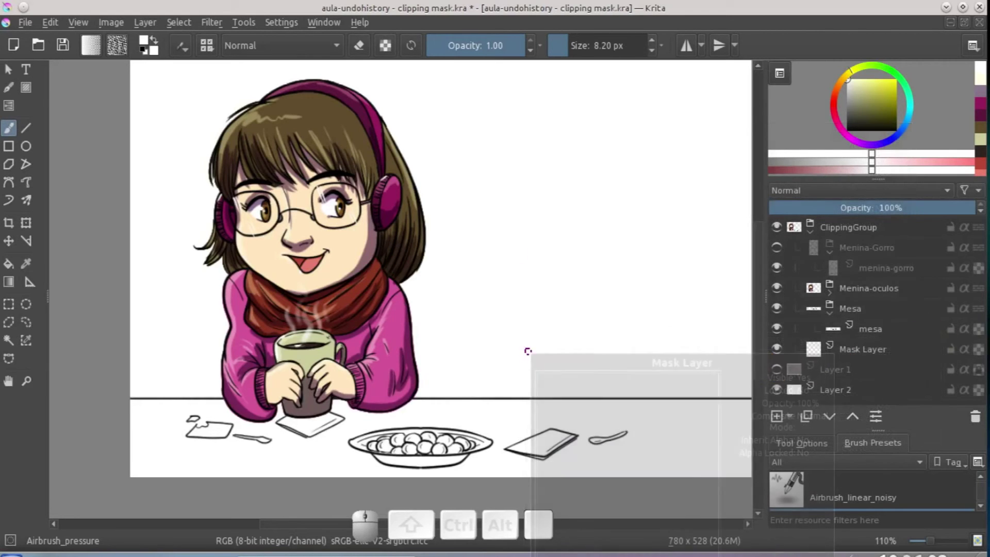
click(867, 330)
click(797, 422)
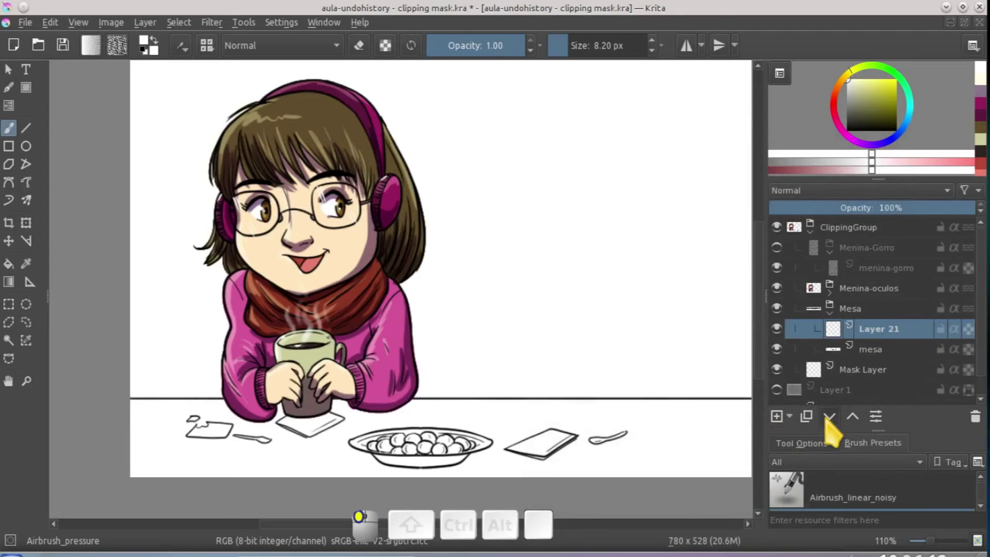
click(831, 418)
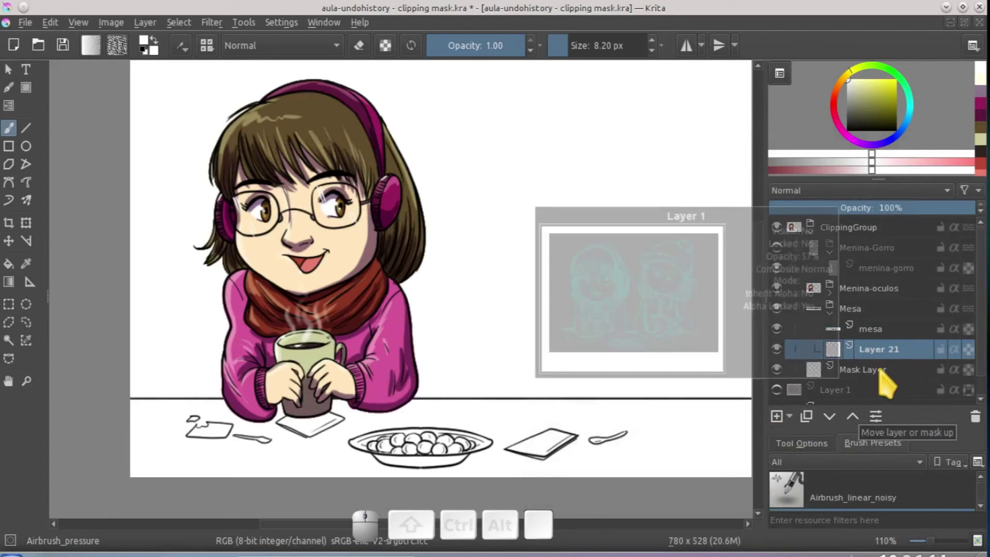
double_click(878, 349)
text(mask)
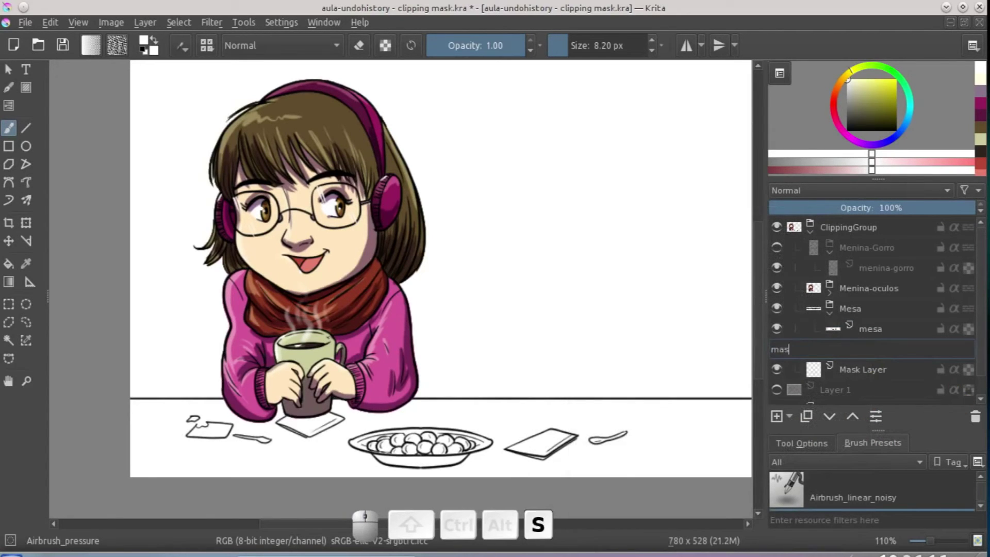
key(Return)
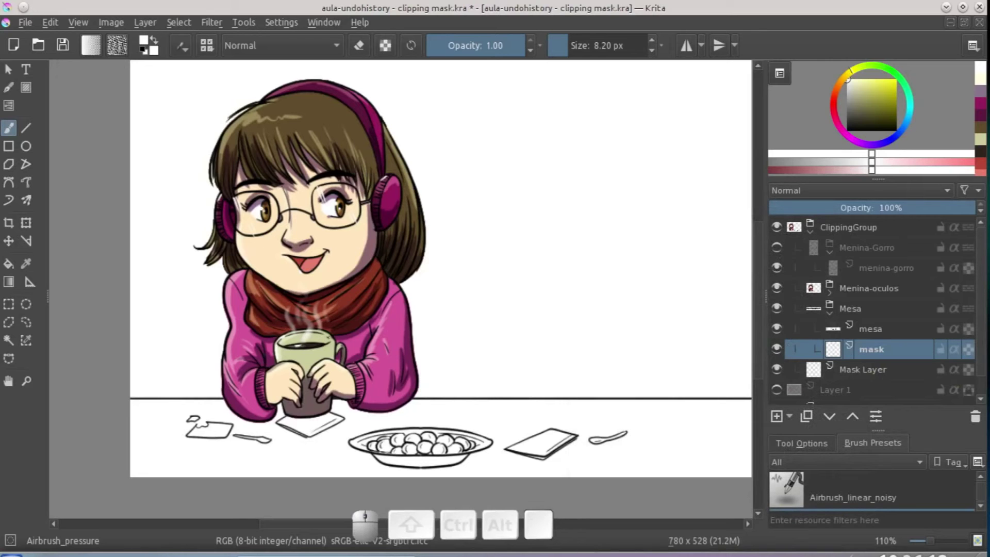
With the Fill tool active, hide the girl's rosto layer and sample the greyish purple mask colour from her face.
scroll(561, 318, up, 3)
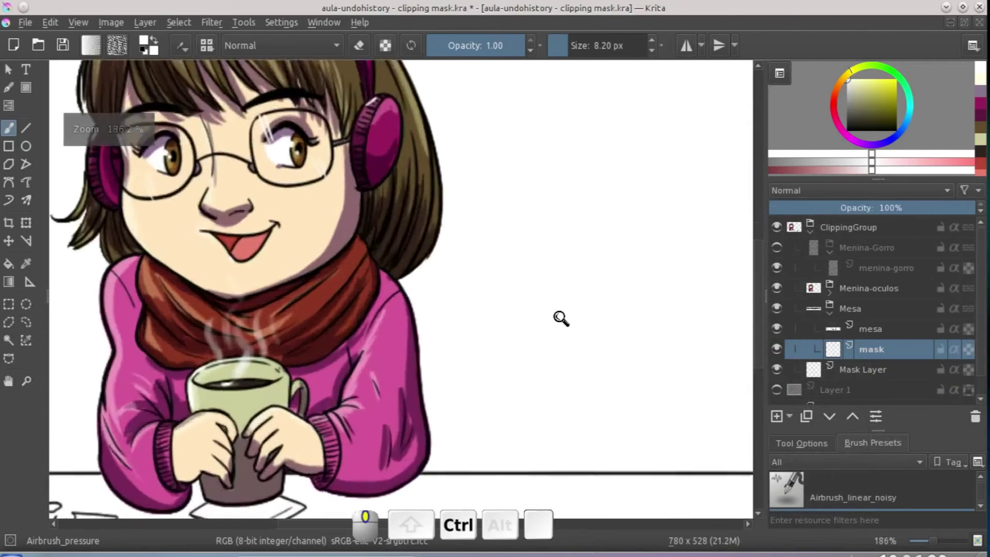
scroll(550, 342, down, 5)
click(9, 264)
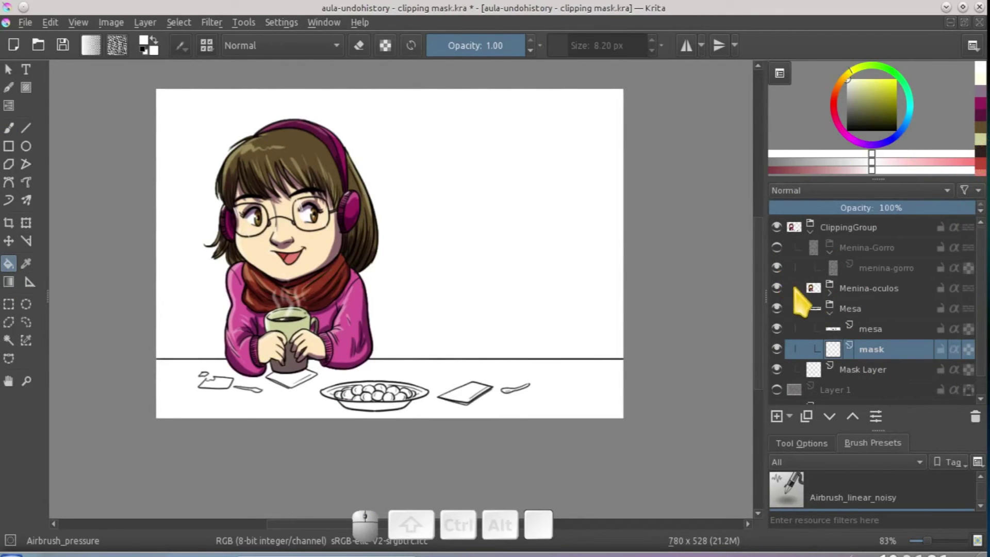
click(830, 293)
scroll(982, 304, down, 3)
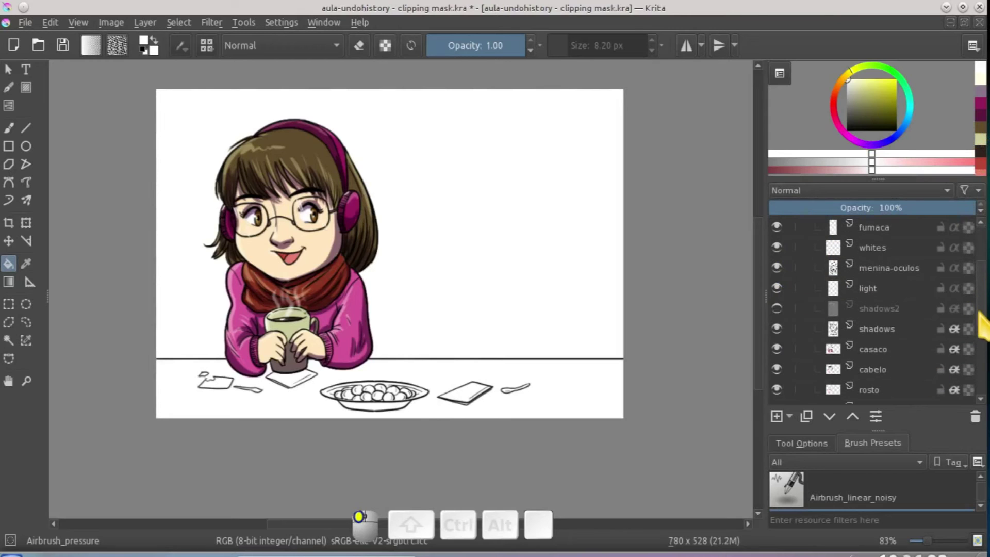
click(776, 308)
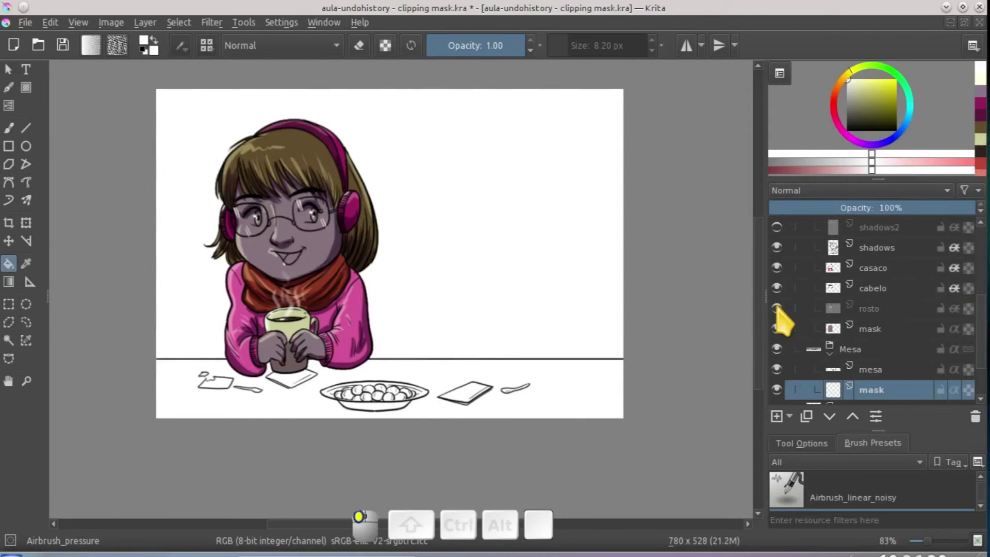
ctrl+click(317, 246)
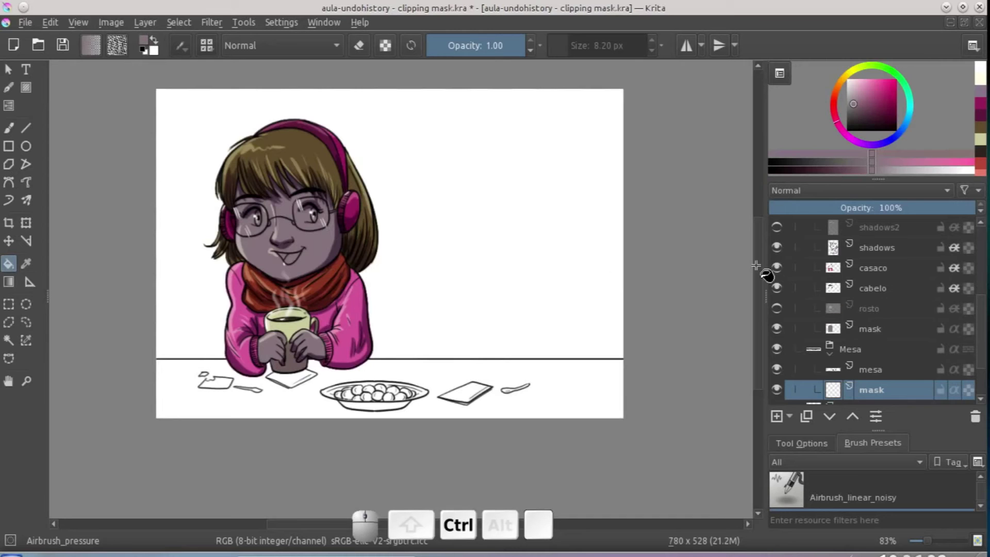
Make the rosto layer visible again and collapse the Menina-oculos group.
click(777, 308)
drag(985, 330, 983, 292)
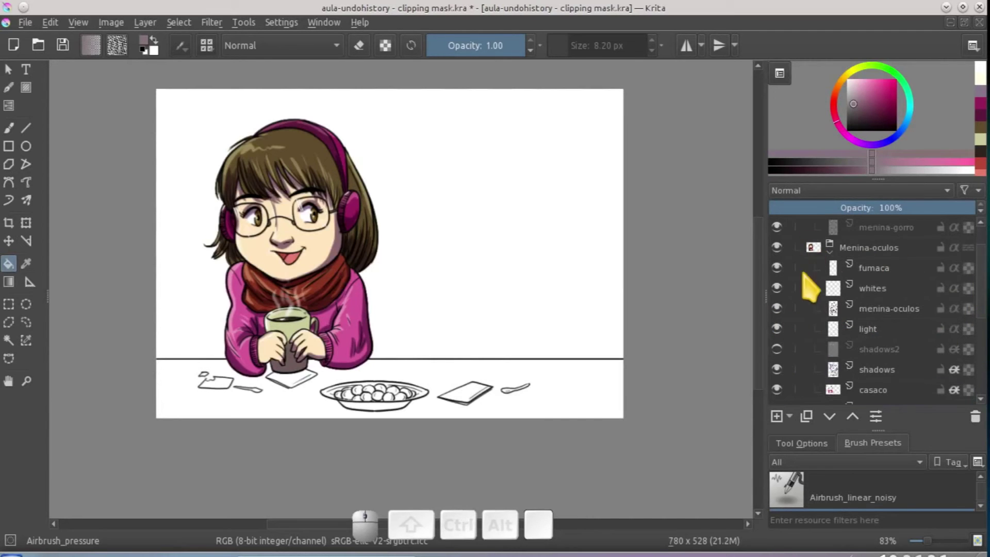
click(829, 252)
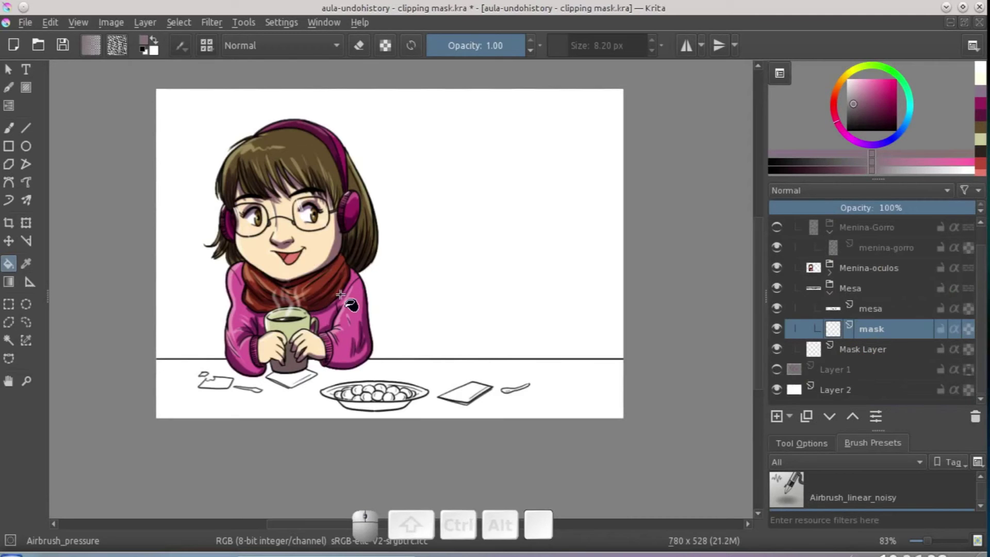
Fill the table surface, the card, the napkin under the mug and the plate with greyish purple on the Mesa mask layer.
click(438, 367)
drag(400, 403, 303, 361)
click(303, 361)
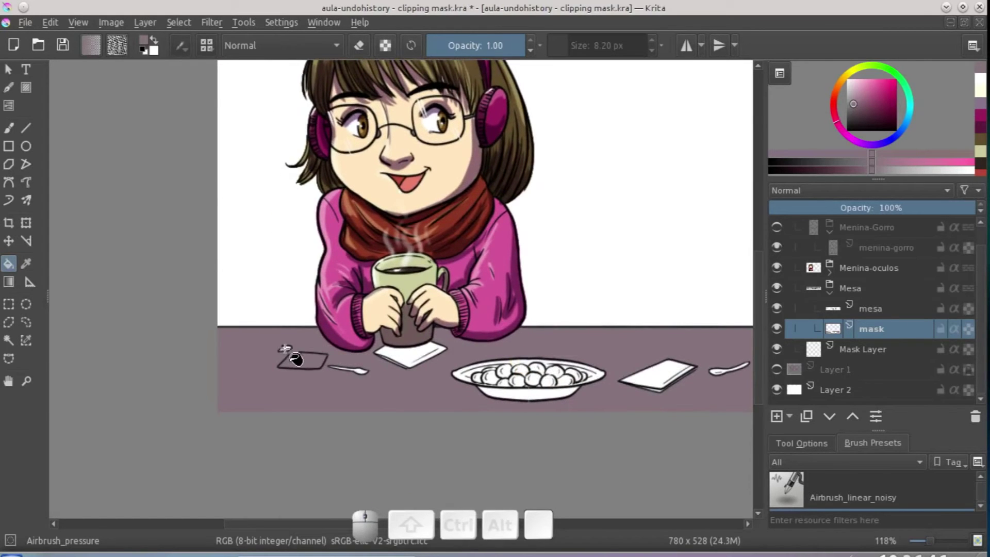
click(407, 354)
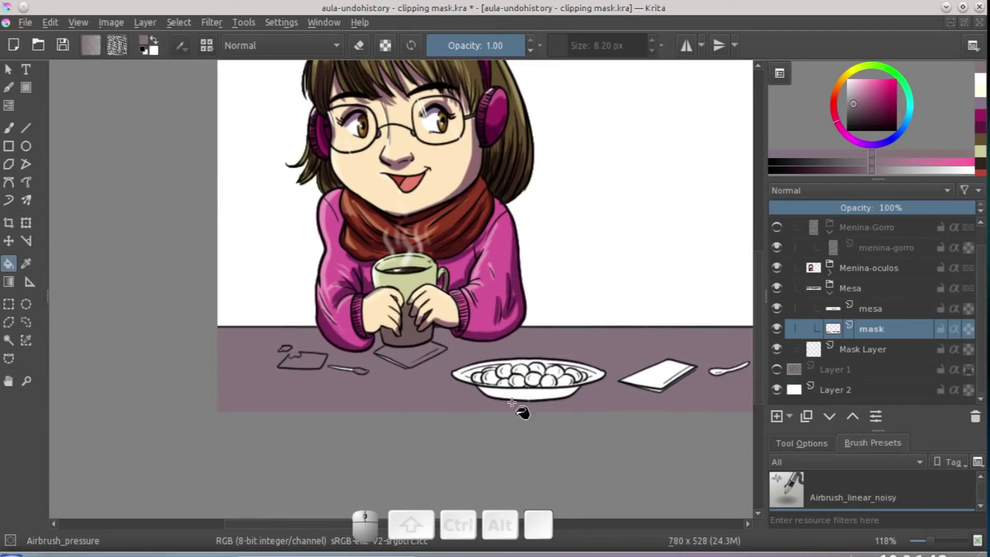
click(505, 370)
click(491, 377)
Paint over the remaining white areas of the plate, folded napkin and spoon using the Ink_gpen_10 preset at 40.30 px.
key(b)
shift+drag(521, 372, 546, 372)
mouse_move(520, 372)
mouse_down()
mouse_move(495, 379)
mouse_move(535, 371)
mouse_move(473, 384)
mouse_move(475, 373)
mouse_move(617, 373)
mouse_move(538, 395)
mouse_move(545, 328)
mouse_move(510, 420)
mouse_move(489, 369)
mouse_move(464, 387)
mouse_up()
right_click(546, 338)
click(524, 431)
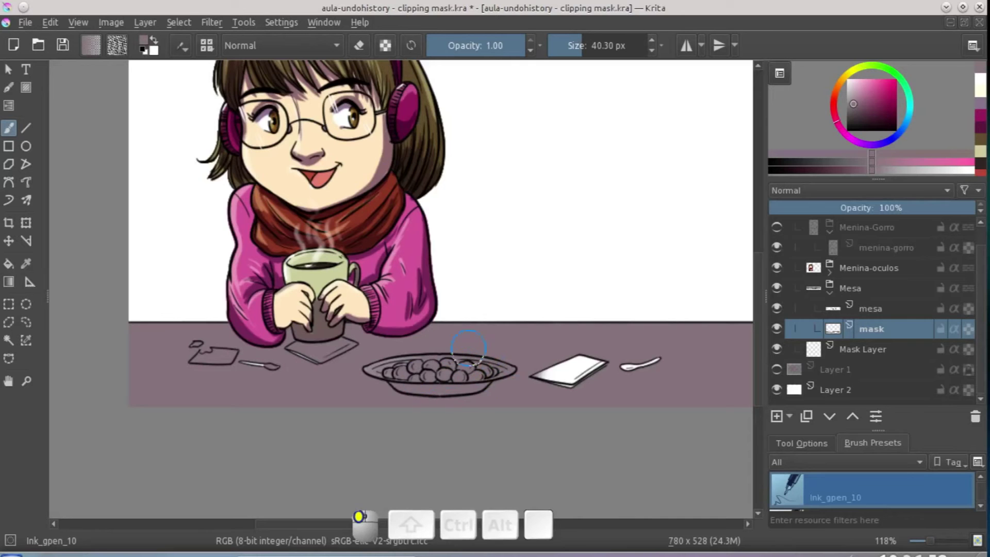
drag(369, 374, 574, 354)
mouse_move(643, 368)
mouse_down()
mouse_move(482, 387)
mouse_move(638, 369)
mouse_move(361, 335)
mouse_up()
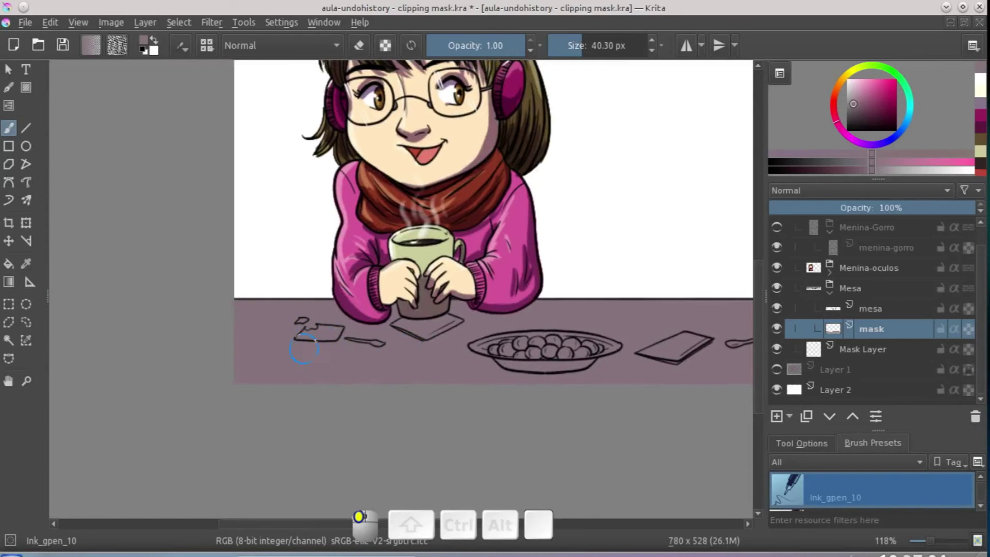
drag(591, 348, 573, 333)
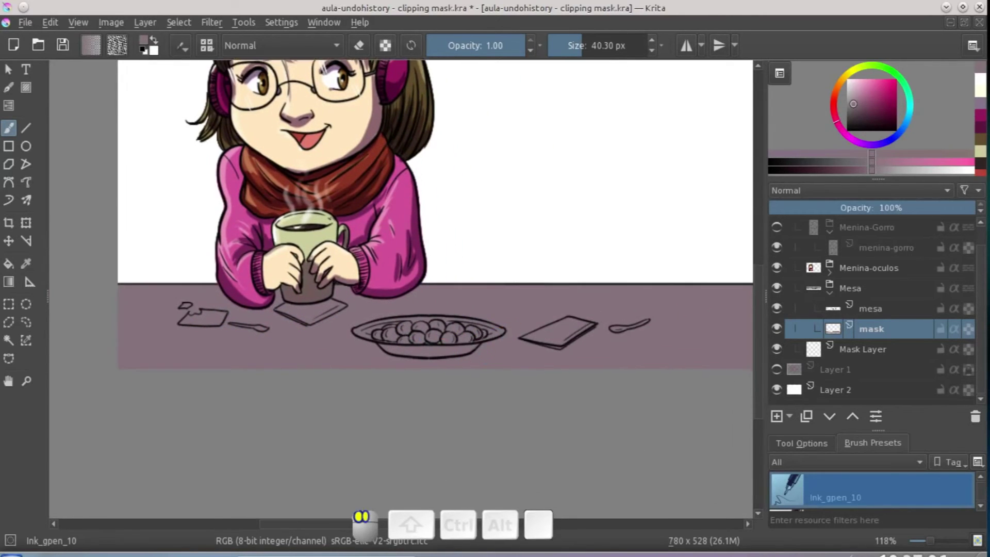
Add a layer above the Mesa mask and fill the plate with a light yellowish grey.
scroll(565, 310, down, 2)
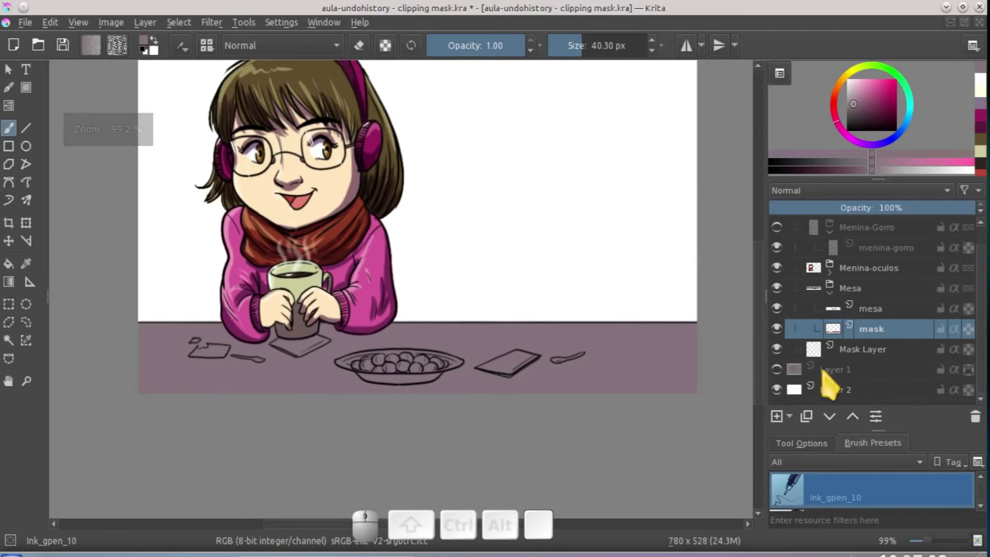
click(777, 416)
click(8, 263)
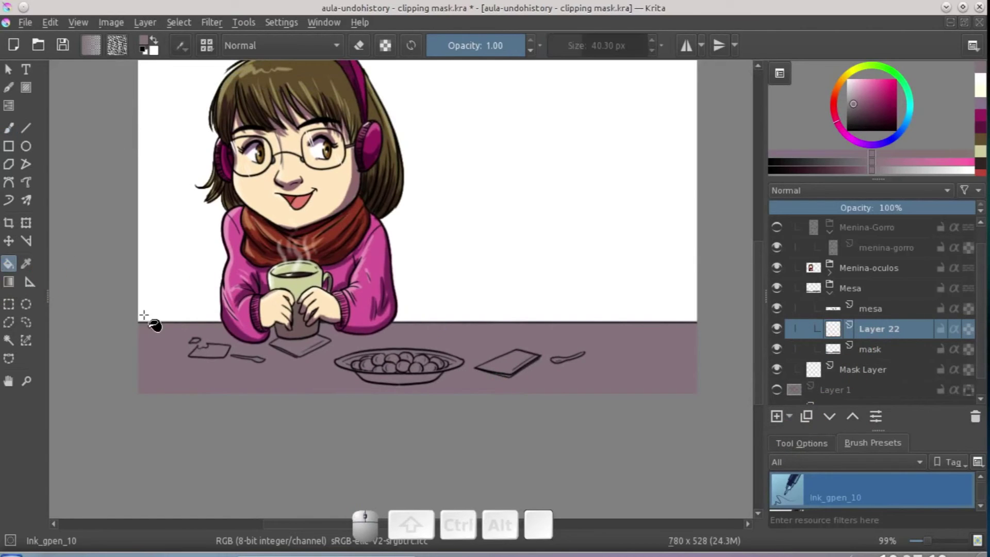
drag(859, 94, 850, 91)
click(854, 68)
click(361, 374)
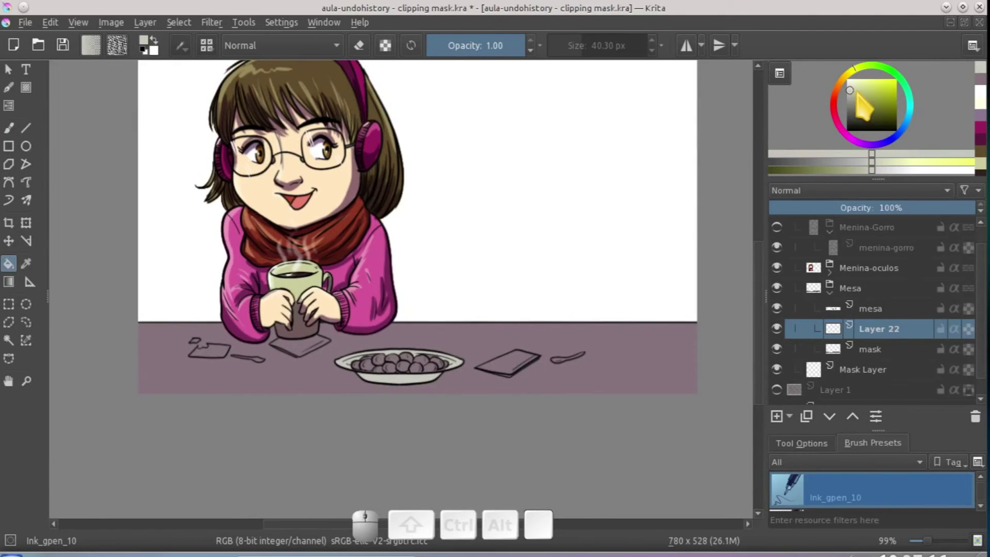
Fill the folded napkin and the napkin under the mug with white, and the torn packet with light teal.
click(847, 79)
click(502, 365)
click(302, 347)
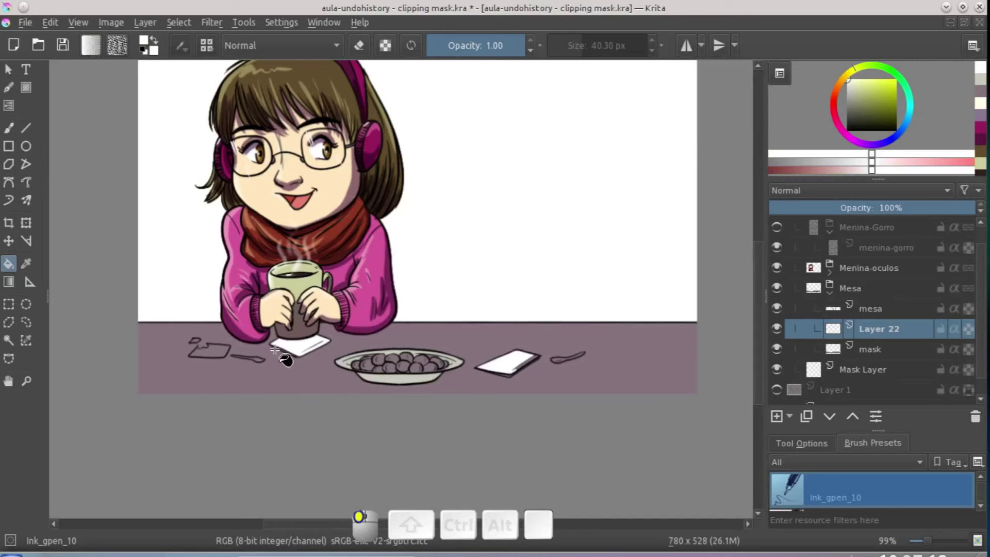
click(908, 99)
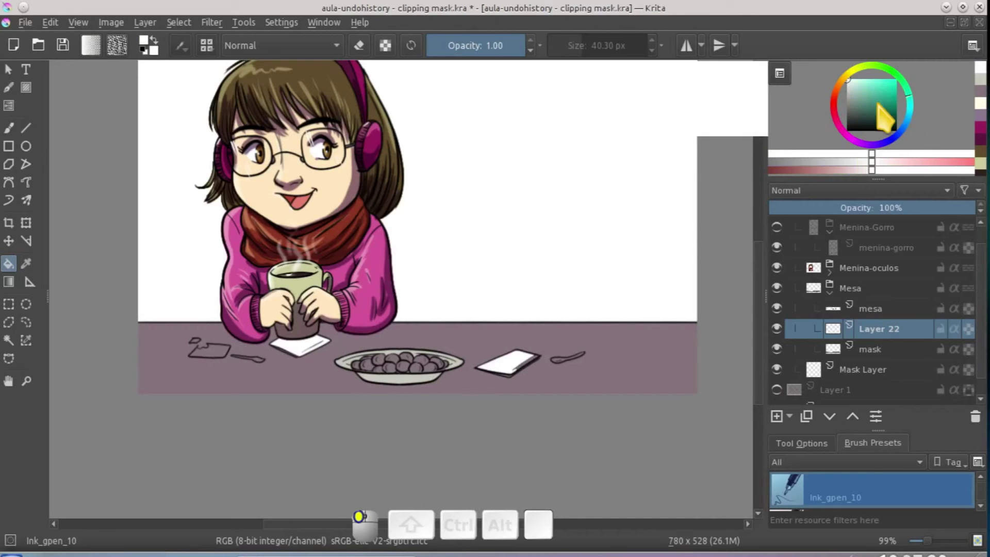
click(860, 91)
click(217, 351)
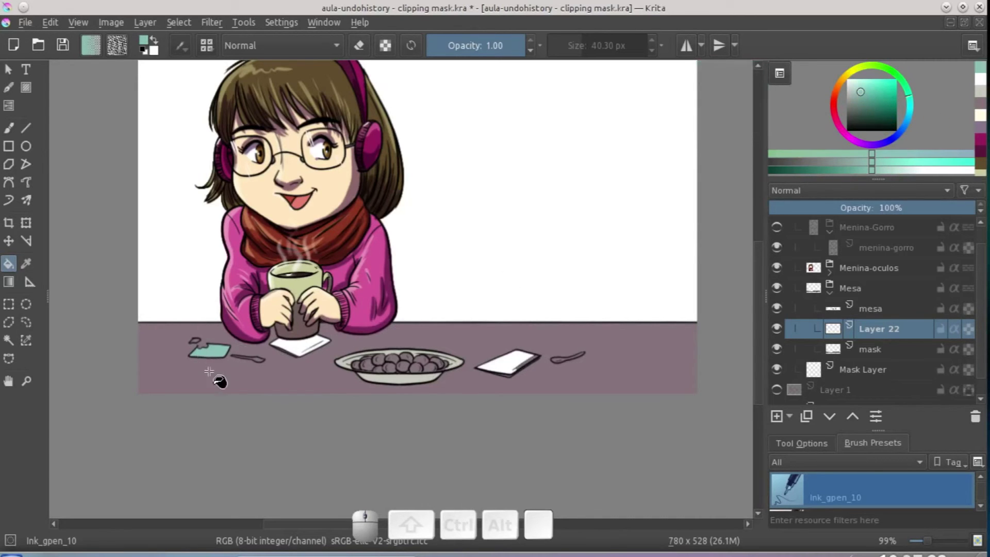
Colour both spoons light grey, covering the one beside the folded napkin with brush strokes at 7.99 px.
scroll(201, 353, up, 3)
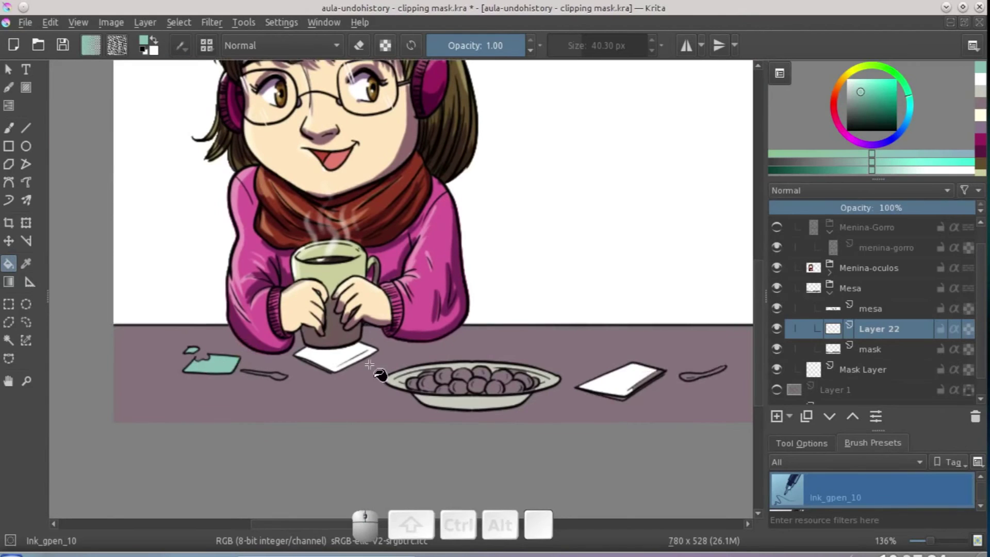
scroll(431, 391, up, 2)
ctrl+click(724, 162)
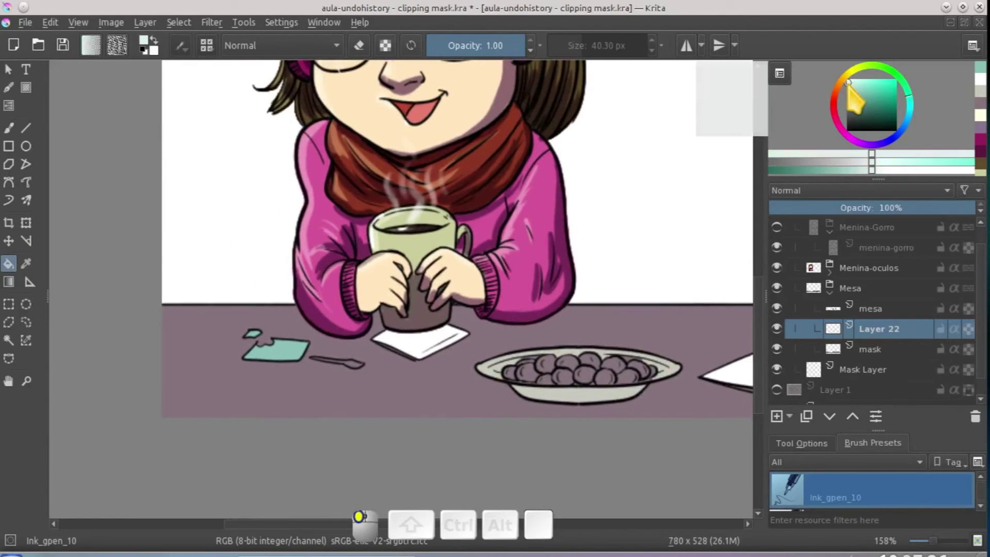
scroll(433, 380, right, 5)
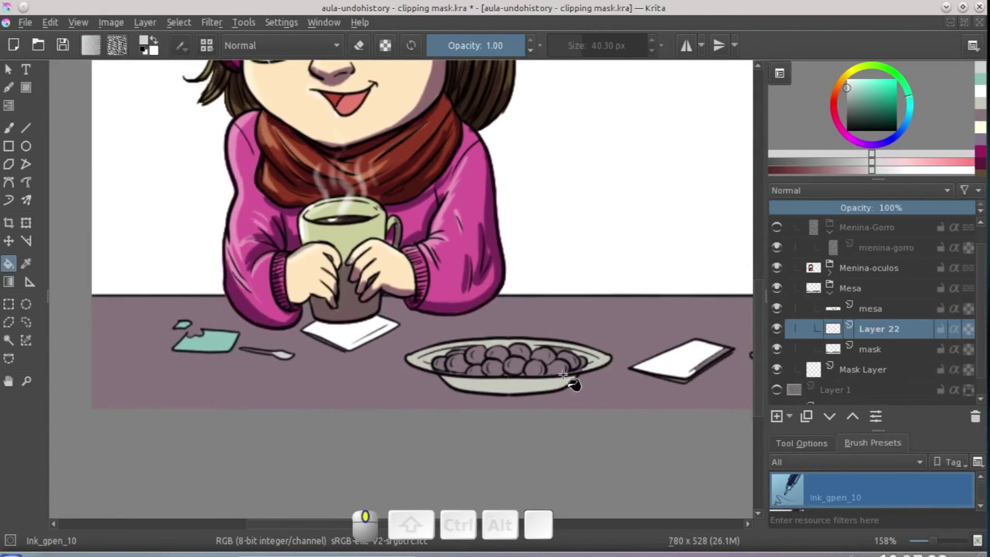
key(b)
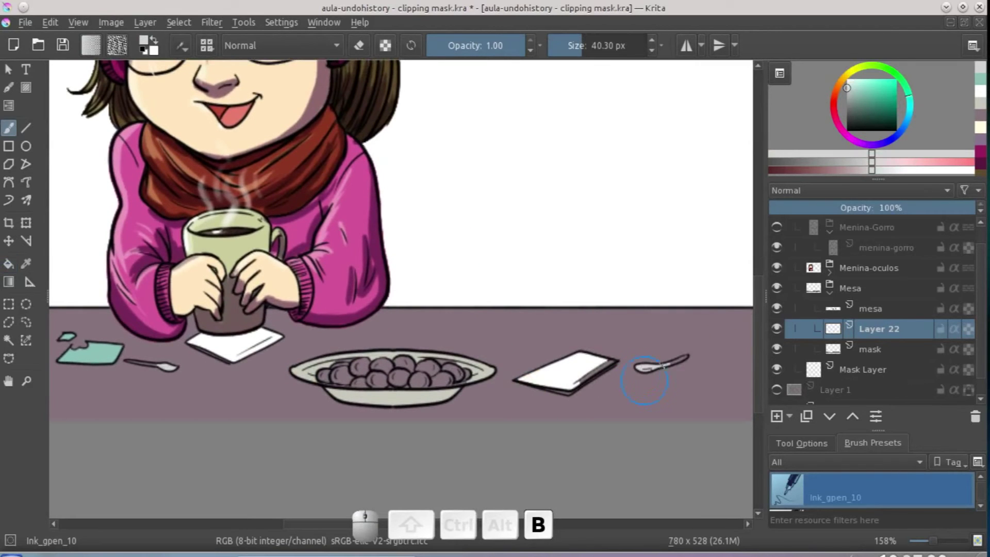
drag(651, 367, 635, 366)
scroll(619, 343, up, 2)
scroll(619, 342, up, 3)
mouse_move(507, 301)
mouse_down()
mouse_move(413, 221)
mouse_move(390, 183)
mouse_up()
mouse_move(648, 290)
mouse_down()
mouse_move(623, 289)
mouse_move(687, 277)
mouse_up()
Paint the unfilled edges of the folded napkin white and clean up its lower edge with the eraser.
ctrl+click(541, 287)
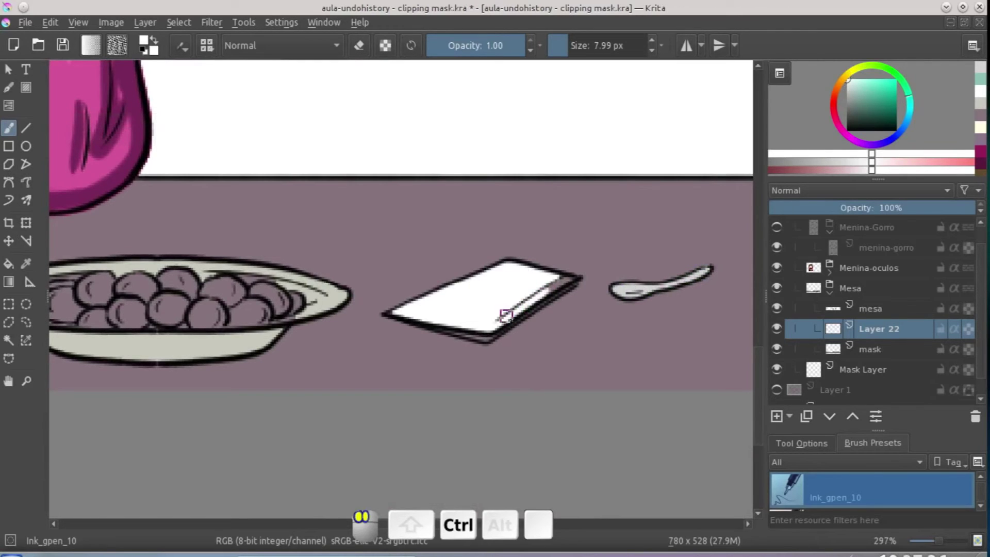
drag(566, 282, 513, 268)
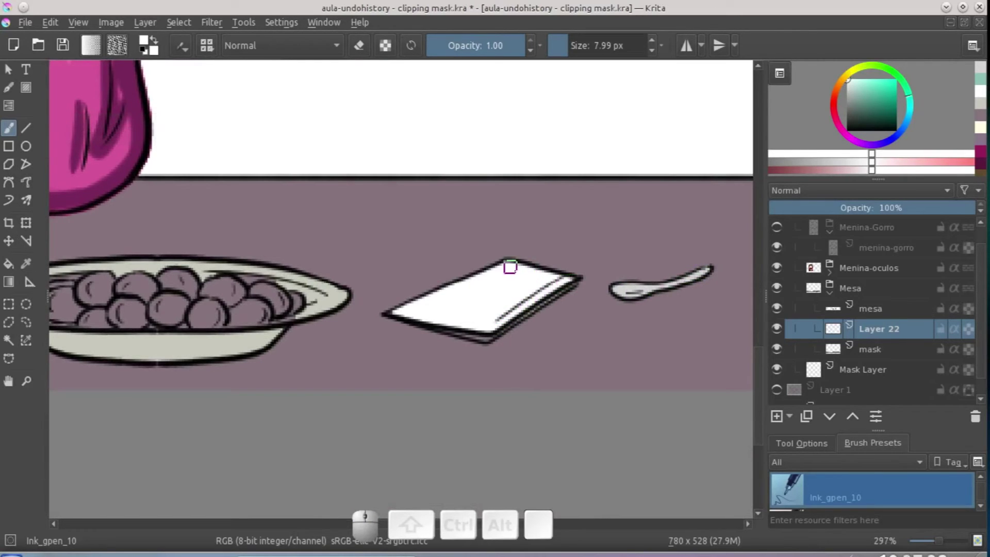
drag(393, 312, 485, 338)
key(e)
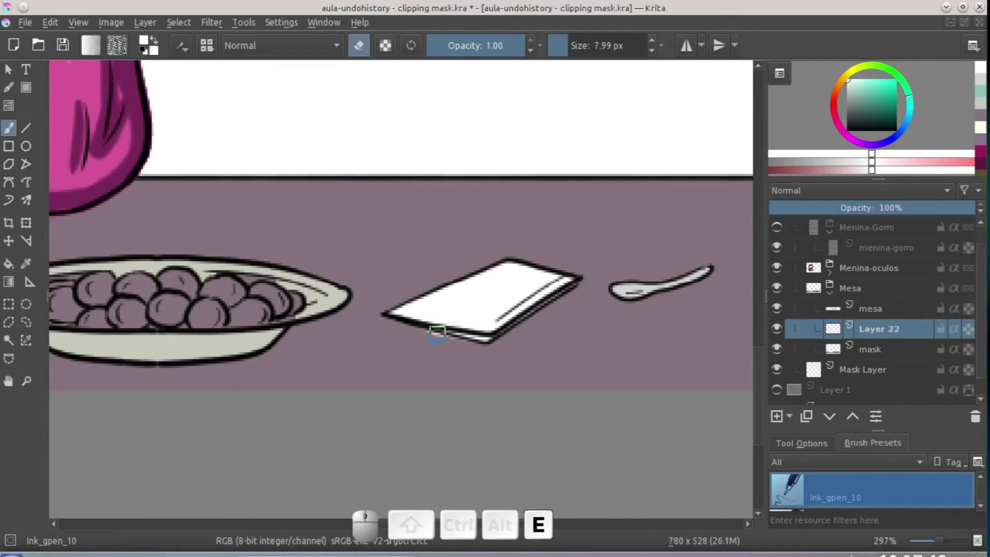
scroll(457, 333, left, 10)
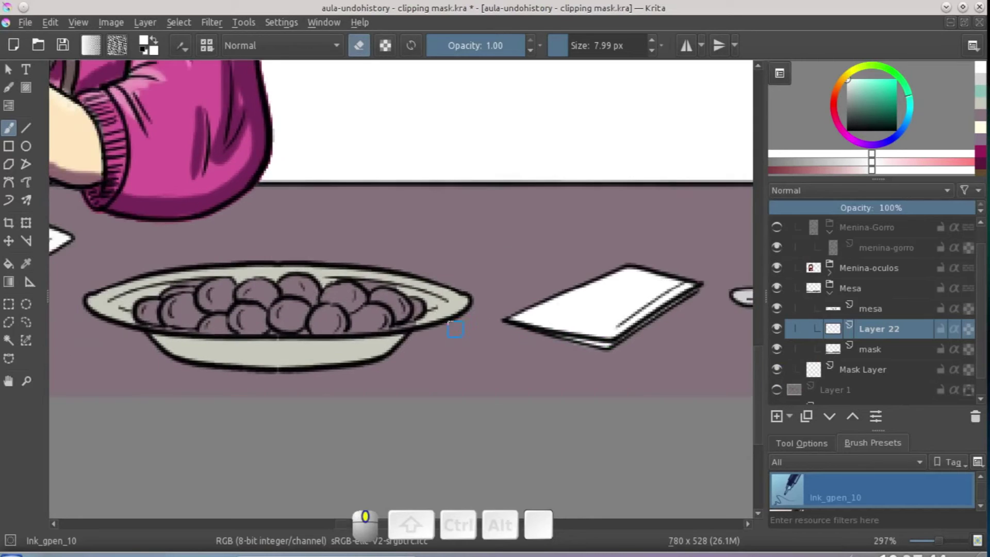
key(e)
Sample the plate's yellowish grey and paint the gaps left on the plate around the biscuits.
scroll(477, 315, left, 4)
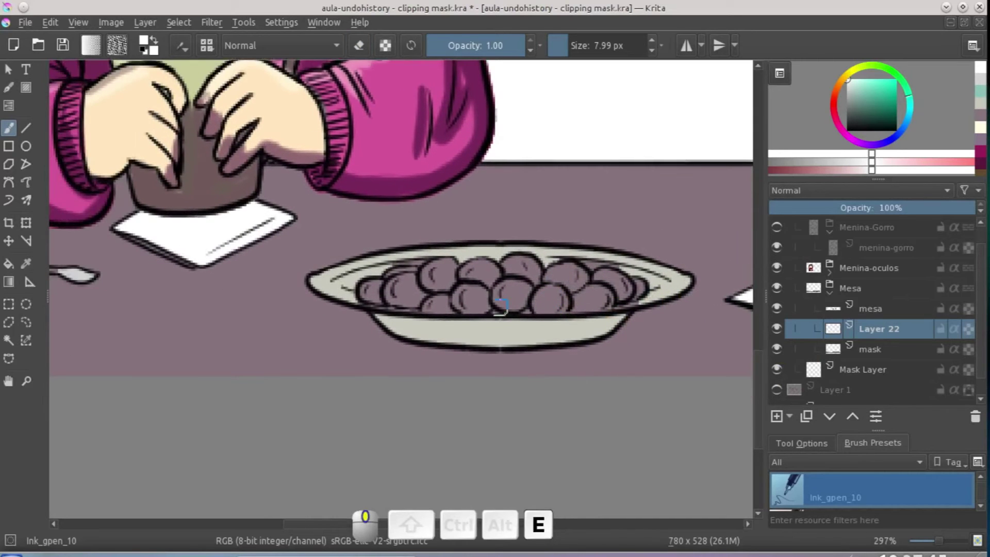
ctrl+click(344, 282)
mouse_move(389, 267)
mouse_down()
mouse_move(556, 259)
mouse_move(625, 270)
mouse_move(648, 292)
mouse_move(578, 312)
mouse_up()
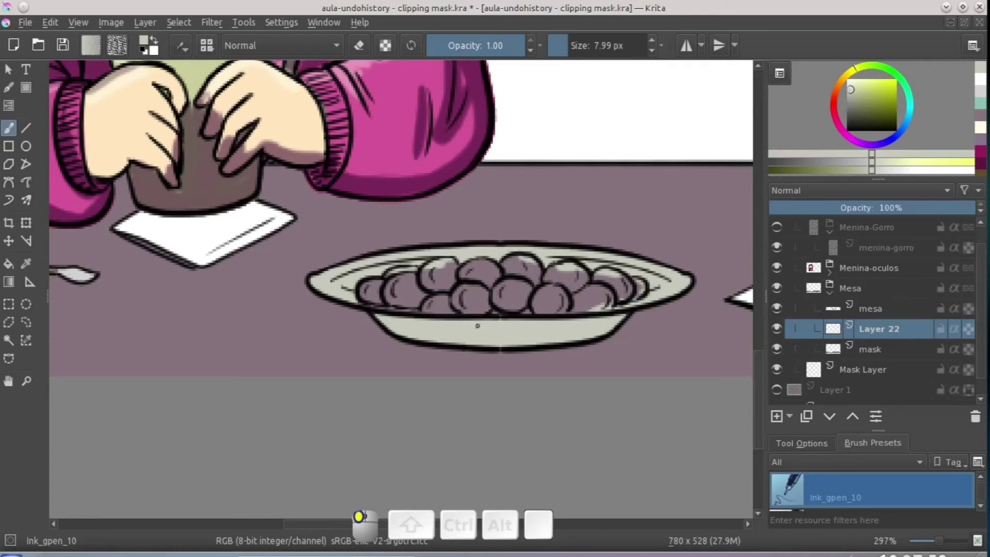
Paint all the biscuits on the plate golden brown with a 16.21 px brush.
click(875, 87)
drag(875, 86, 881, 92)
mouse_move(431, 266)
mouse_down()
mouse_move(427, 286)
mouse_move(373, 290)
mouse_move(449, 303)
mouse_move(476, 272)
mouse_move(549, 272)
mouse_move(512, 267)
mouse_move(538, 281)
mouse_move(488, 298)
mouse_move(603, 298)
mouse_move(617, 288)
mouse_move(567, 273)
mouse_move(565, 290)
mouse_move(609, 280)
mouse_move(600, 299)
mouse_move(637, 287)
mouse_up()
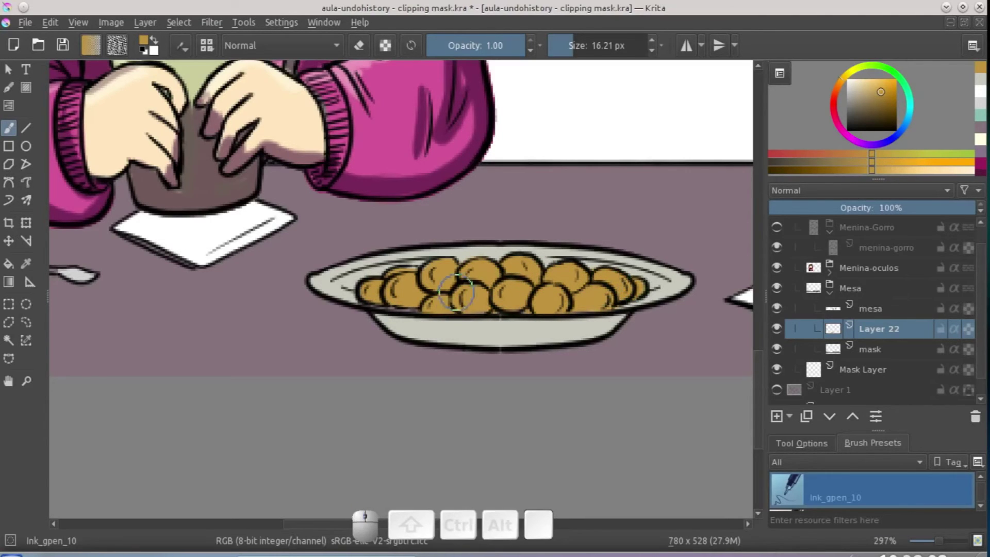
Dot reddish-brown chips over the biscuits on the plate with a 7.27 px brush.
click(872, 114)
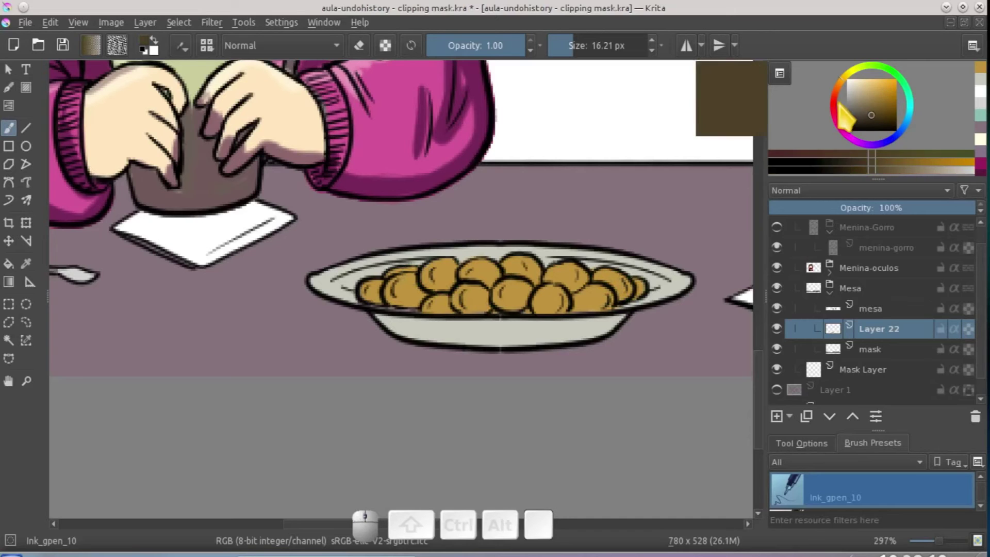
drag(840, 107, 835, 90)
click(878, 105)
drag(543, 288, 516, 287)
click(513, 285)
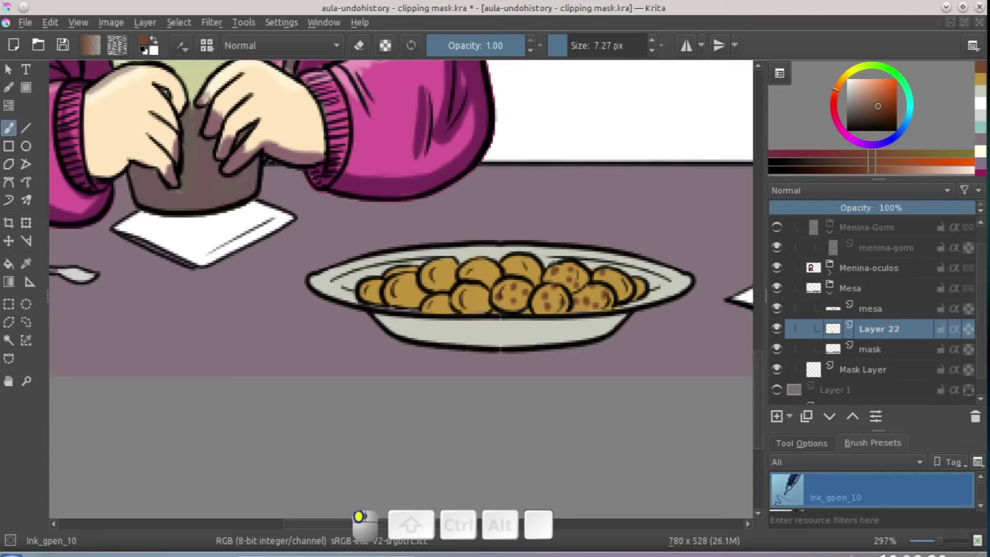
click(465, 270)
click(483, 274)
click(535, 275)
click(484, 304)
click(437, 273)
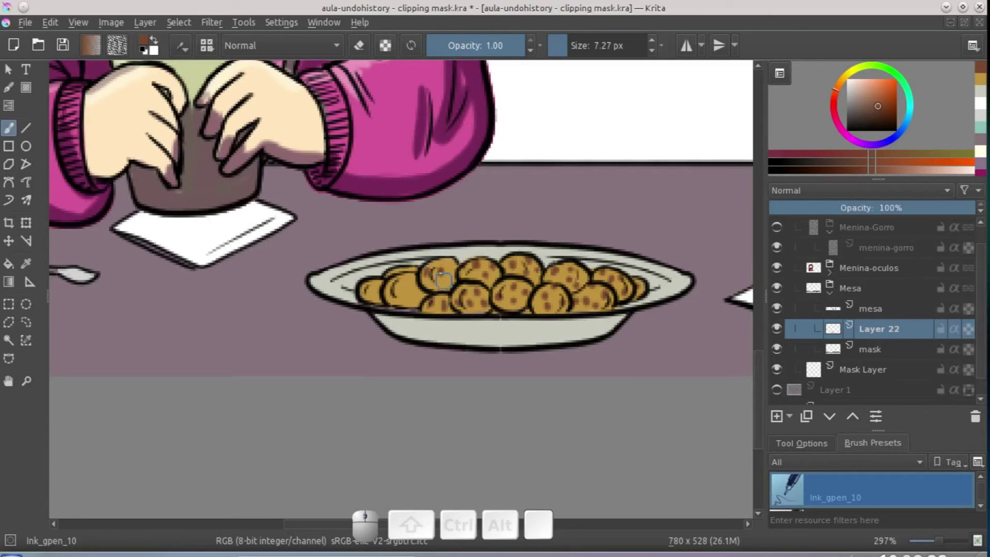
click(400, 291)
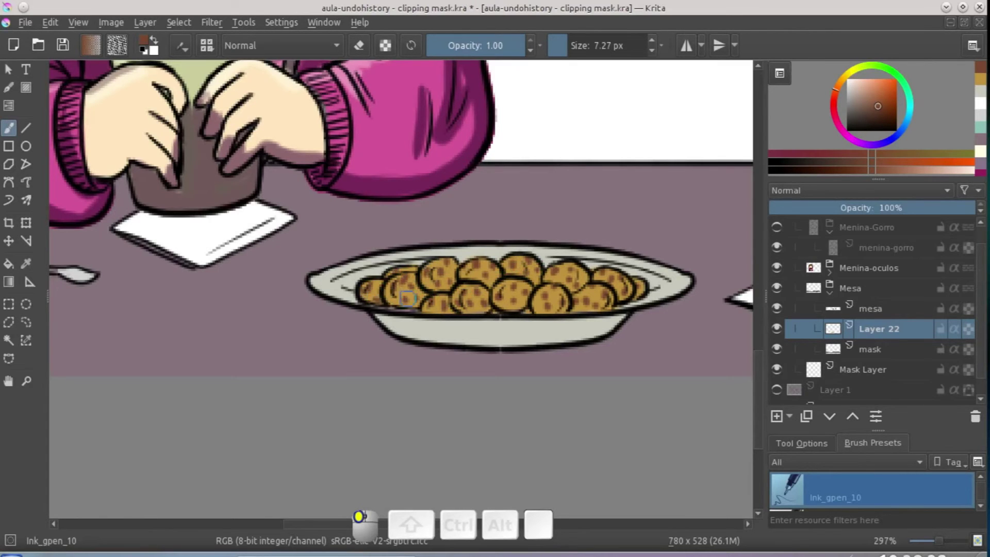
drag(408, 298, 499, 327)
Touch up the lower edge of the napkin under the mug with white and the nearby spoon with its light grey.
drag(243, 333, 486, 359)
ctrl+shift+click(507, 287)
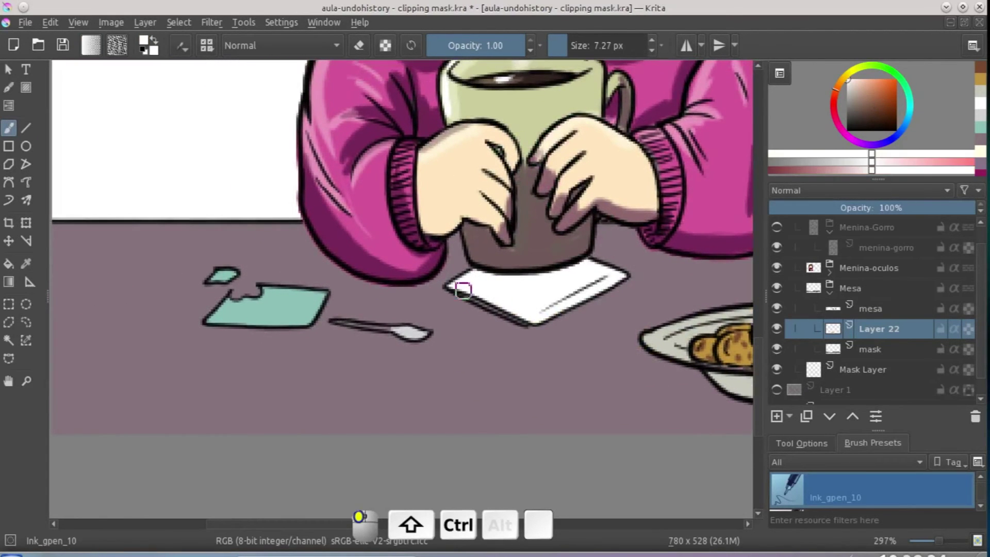
drag(463, 294, 527, 324)
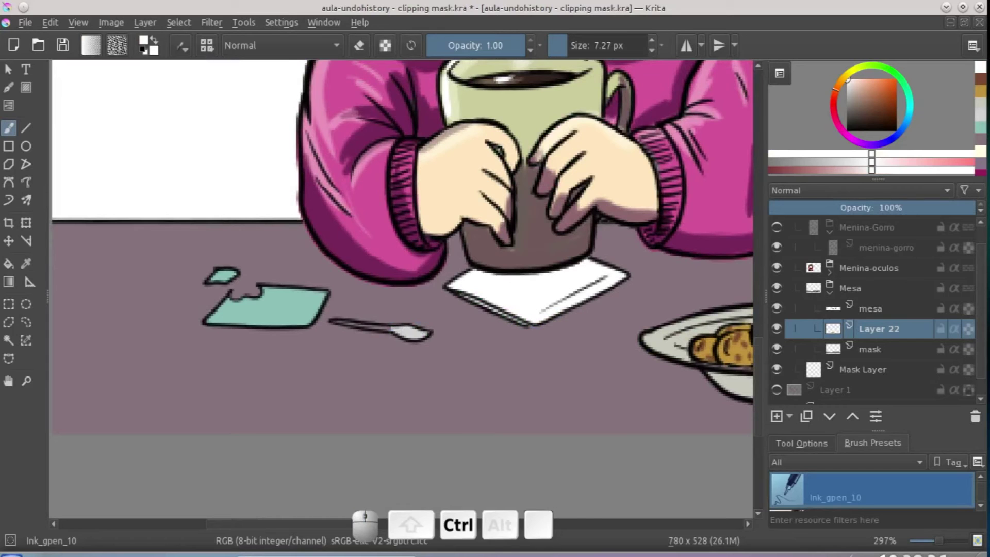
ctrl+click(415, 330)
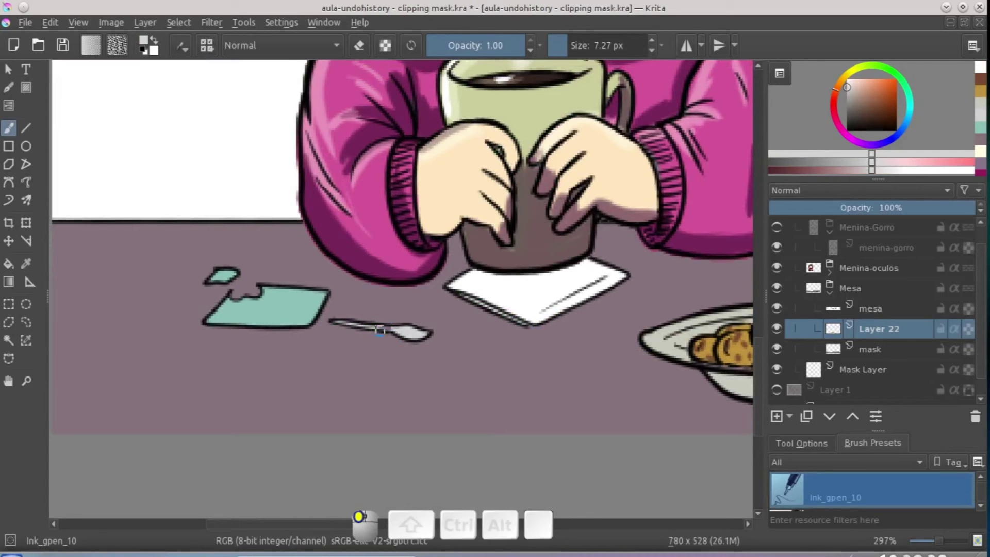
drag(392, 331, 493, 341)
Touch up the torn packet with its sampled teal and the plate with its sampled yellowish grey.
ctrl+click(347, 306)
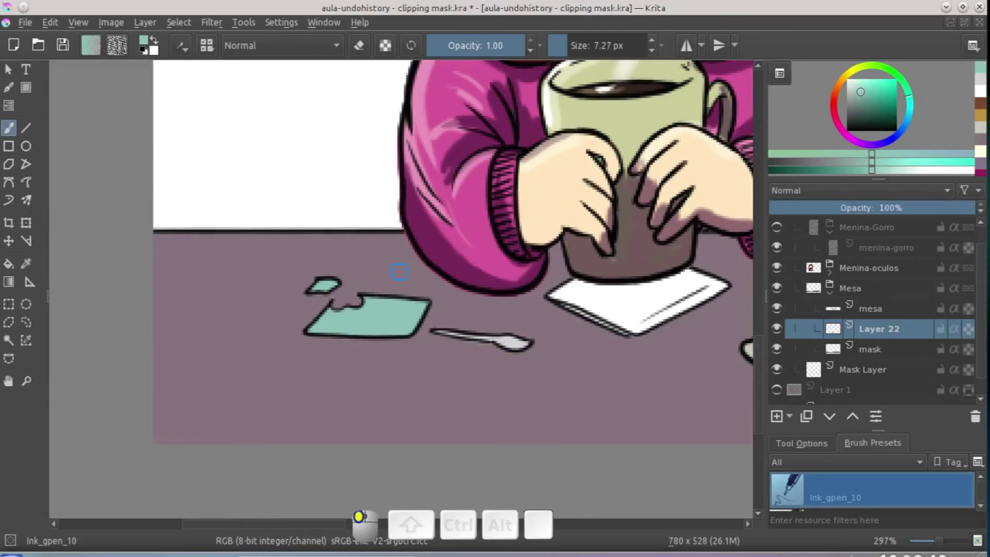
drag(400, 271, 174, 401)
drag(682, 423, 394, 264)
drag(330, 295, 474, 261)
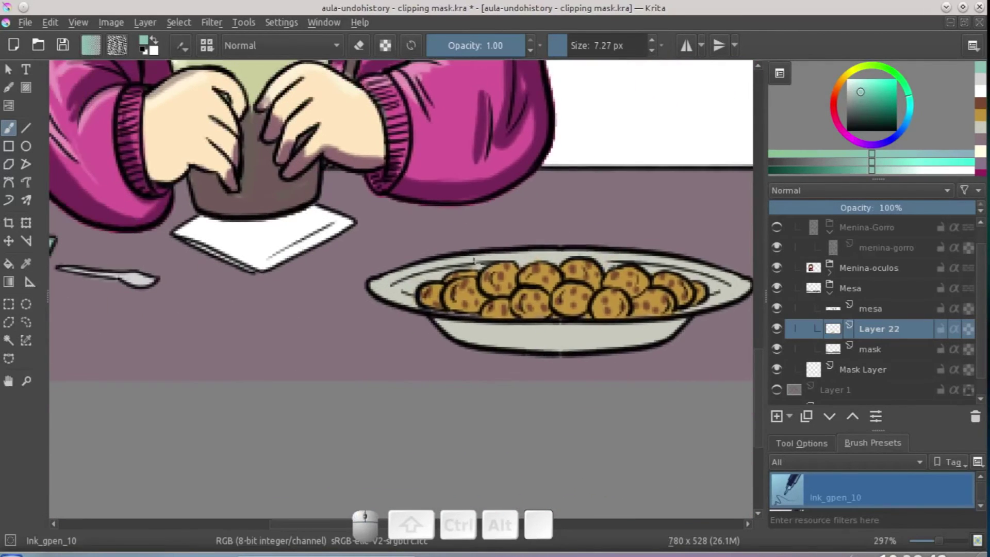
ctrl+click(388, 284)
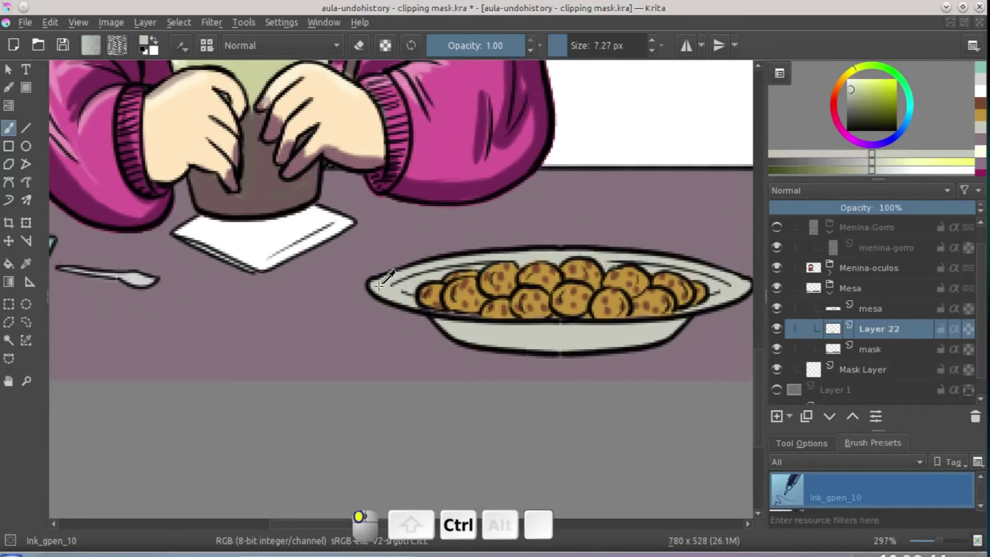
drag(441, 282, 564, 357)
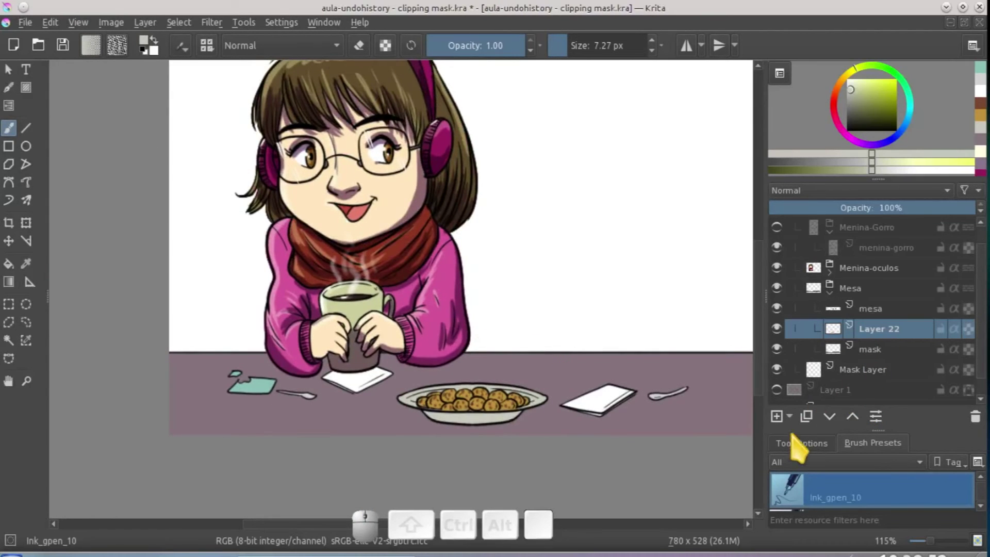
Add a layer above Layer 22 and set its blending mode to Multiply.
click(777, 415)
click(856, 192)
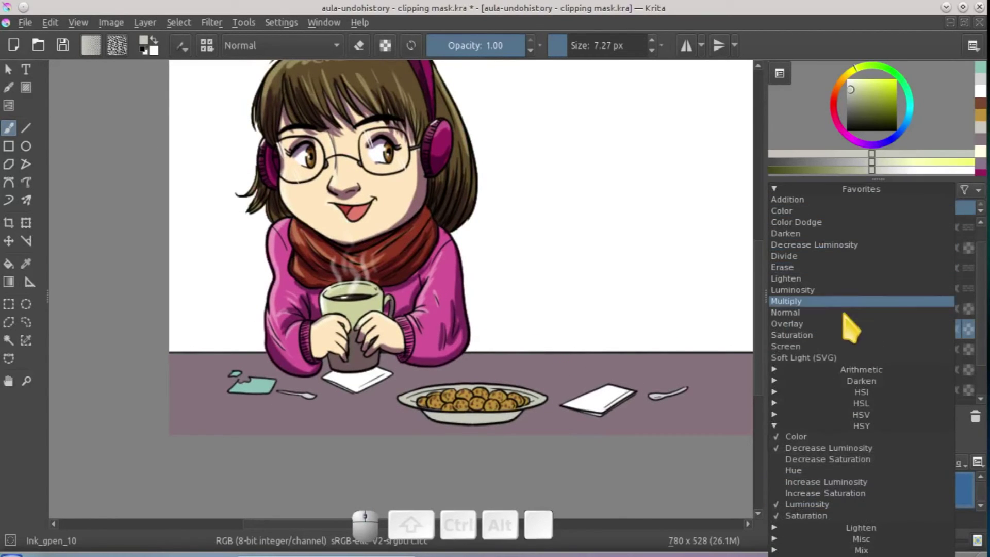
click(831, 301)
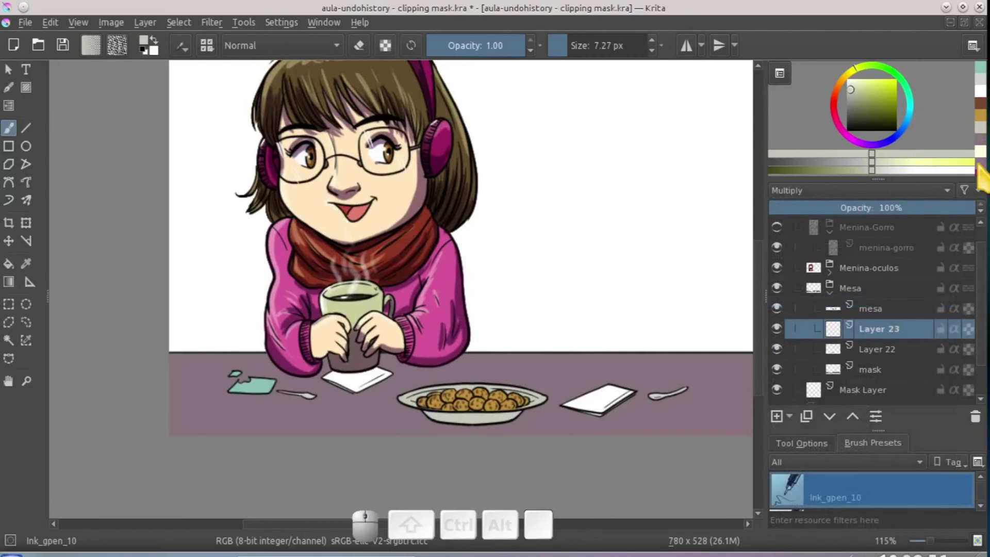
Shade the underside of the plate with light greyish purple on the Multiply layer, using a 19.00 px brush.
click(980, 139)
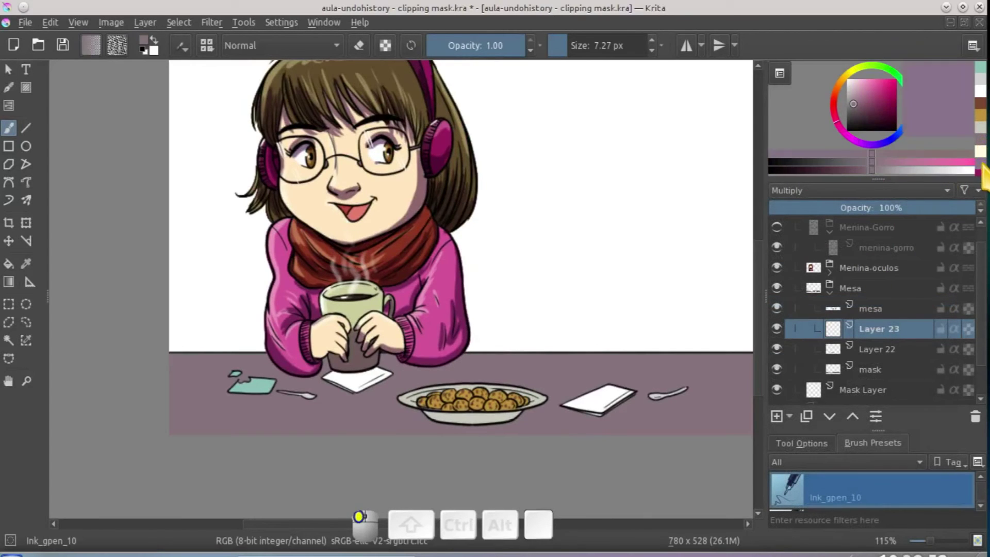
shift+drag(468, 441, 475, 441)
drag(433, 414, 432, 416)
key(ctrl+z)
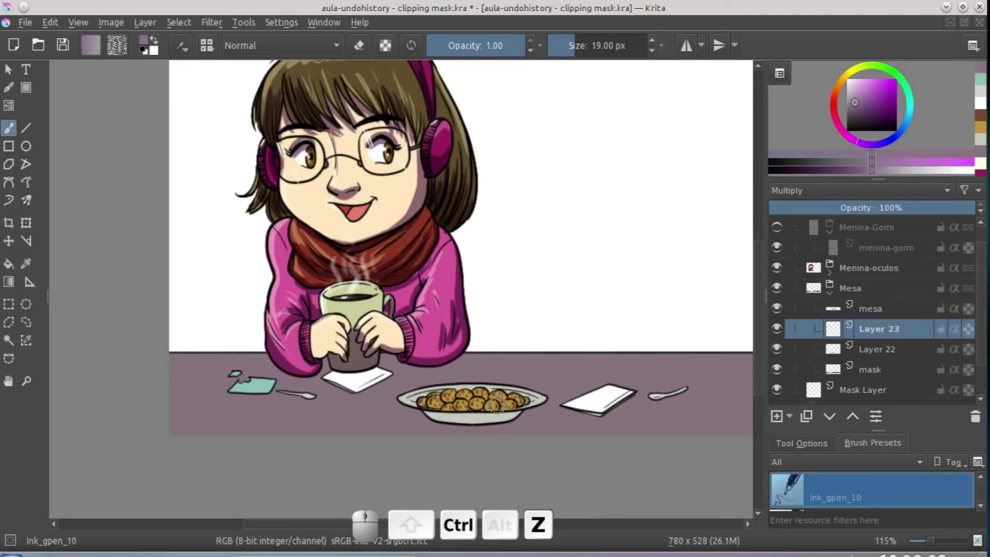
ctrl+click(548, 411)
drag(472, 423, 434, 412)
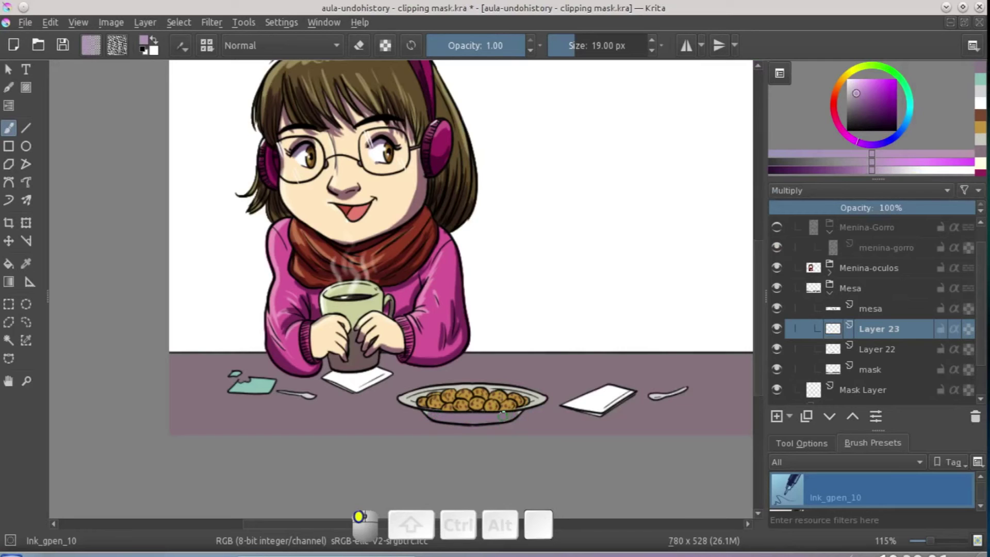
Turn on Inherit Alpha for Layer 23 and Layer 22.
scroll(503, 416, down, 2)
click(955, 328)
click(954, 349)
Paint light purple shadows on and beneath the plate, biscuits, folded napkin, spoons and torn packet.
mouse_move(451, 390)
mouse_down()
mouse_move(425, 388)
mouse_move(458, 389)
mouse_up()
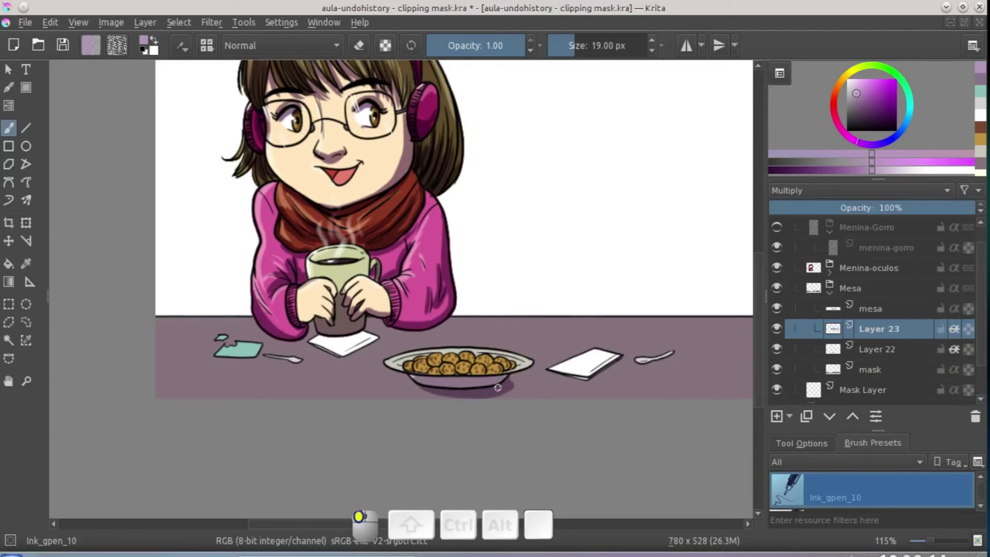
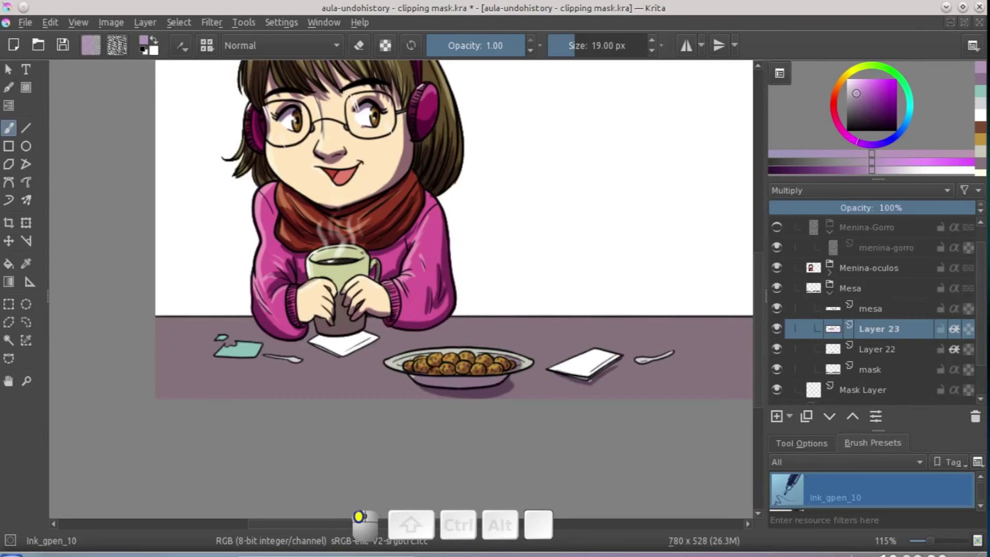
mouse_move(621, 362)
mouse_down()
mouse_move(580, 376)
mouse_move(619, 357)
mouse_move(674, 359)
mouse_move(639, 363)
mouse_up()
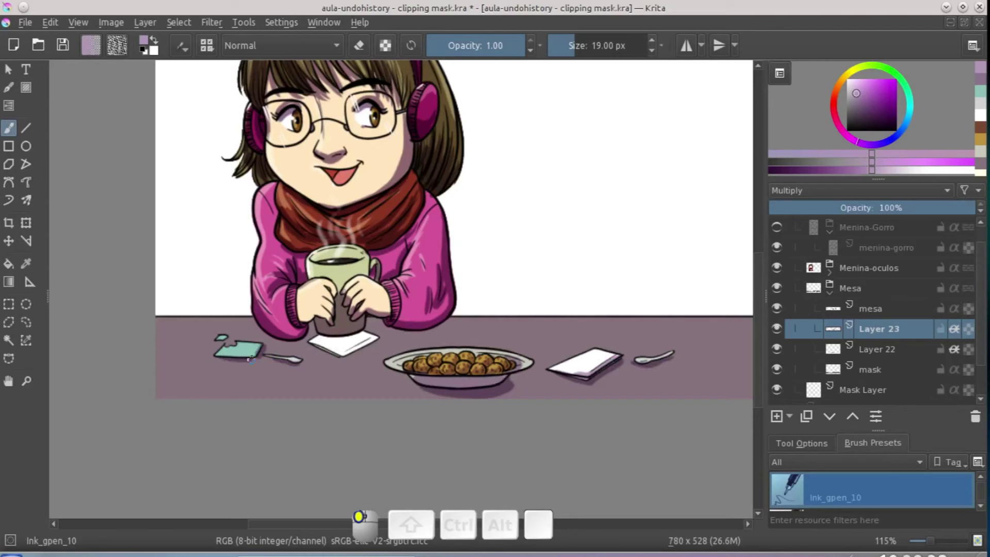
drag(256, 356, 253, 353)
Shade the napkin under the mug and its lower edge with light purple, undoing the first stroke.
drag(349, 363, 339, 360)
key(ctrl+z)
click(343, 359)
drag(353, 348, 369, 341)
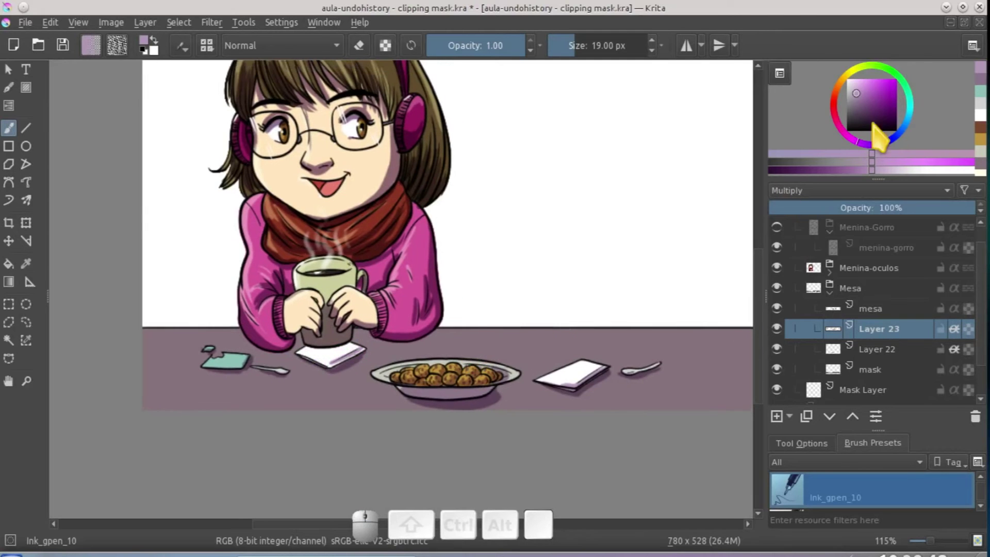
Paint the purple shadows that the girl's arms and sleeves cast on the table.
mouse_move(557, 335)
mouse_down()
mouse_move(533, 372)
mouse_move(490, 393)
mouse_move(462, 384)
mouse_move(516, 369)
mouse_up()
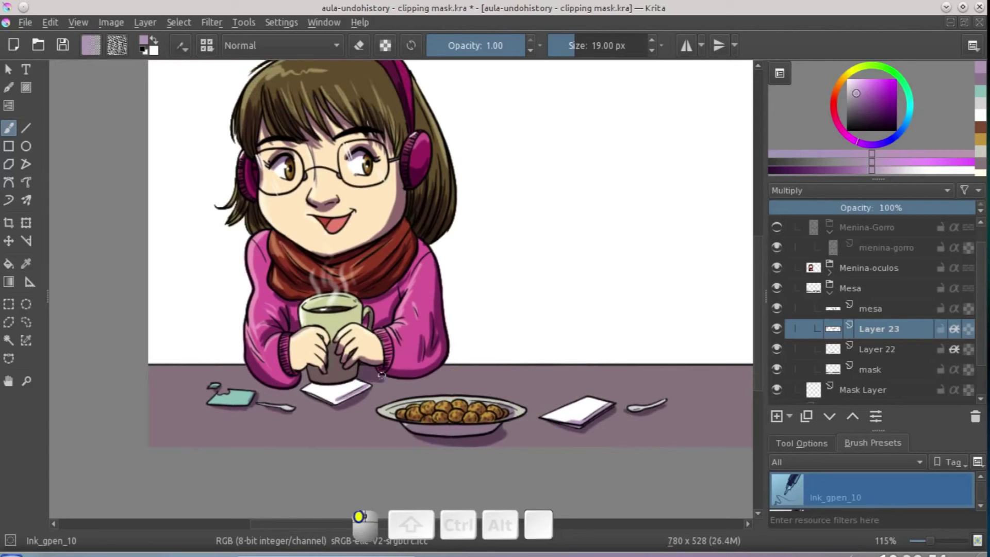
drag(373, 381, 396, 385)
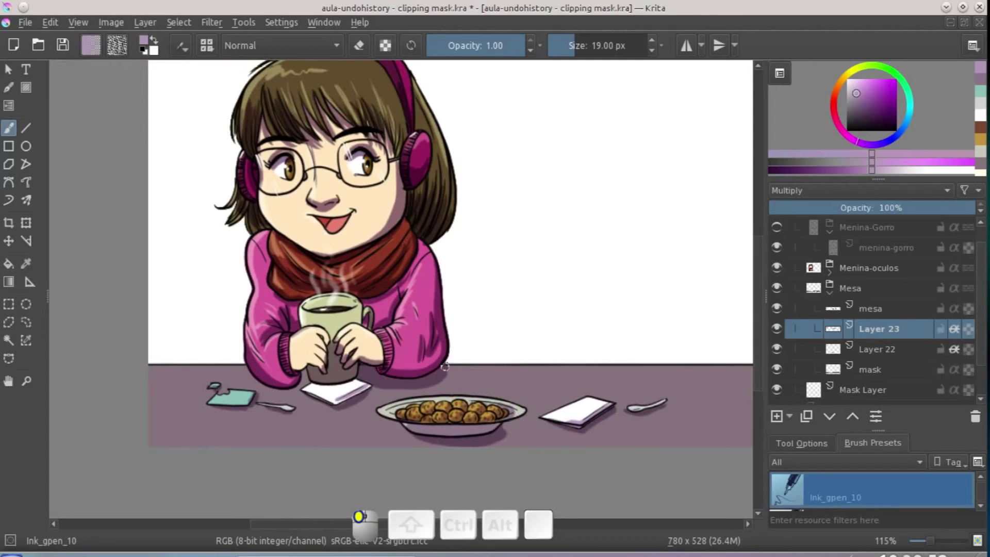
drag(305, 374, 271, 384)
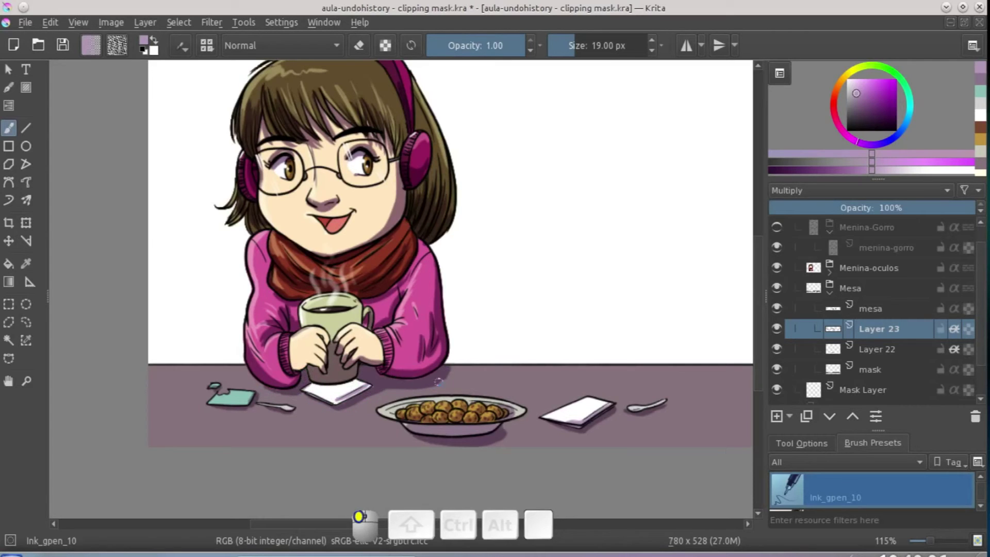
mouse_move(422, 445)
mouse_down()
mouse_move(415, 484)
mouse_move(433, 448)
mouse_up()
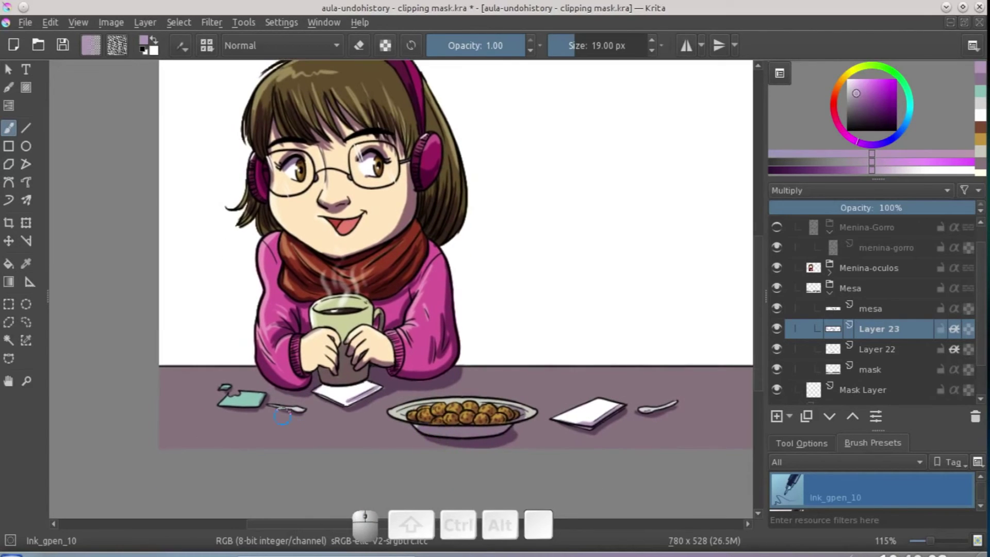
Touch up the shadow beneath the plate of food on the Multiply layer.
drag(505, 442, 496, 444)
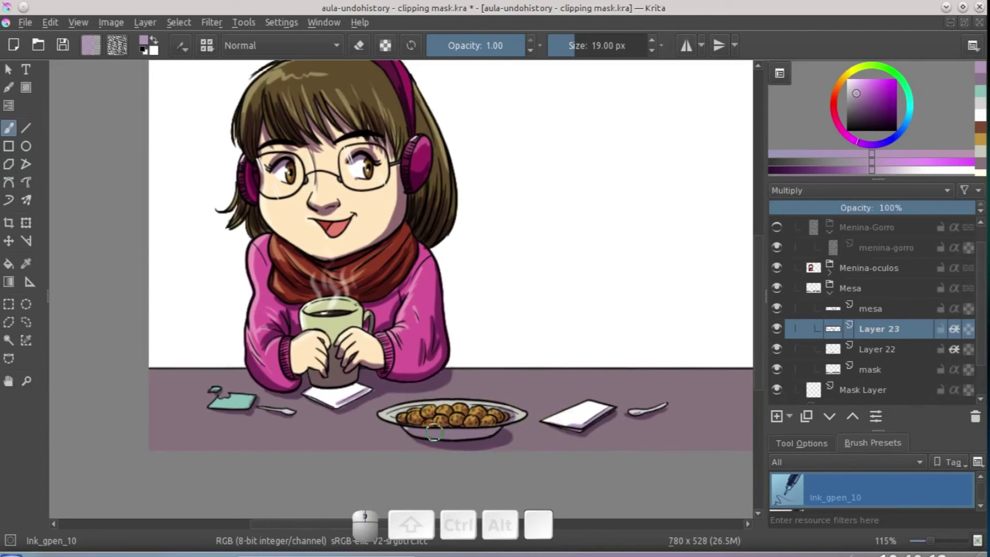
drag(619, 459, 517, 466)
scroll(584, 404, down, 2)
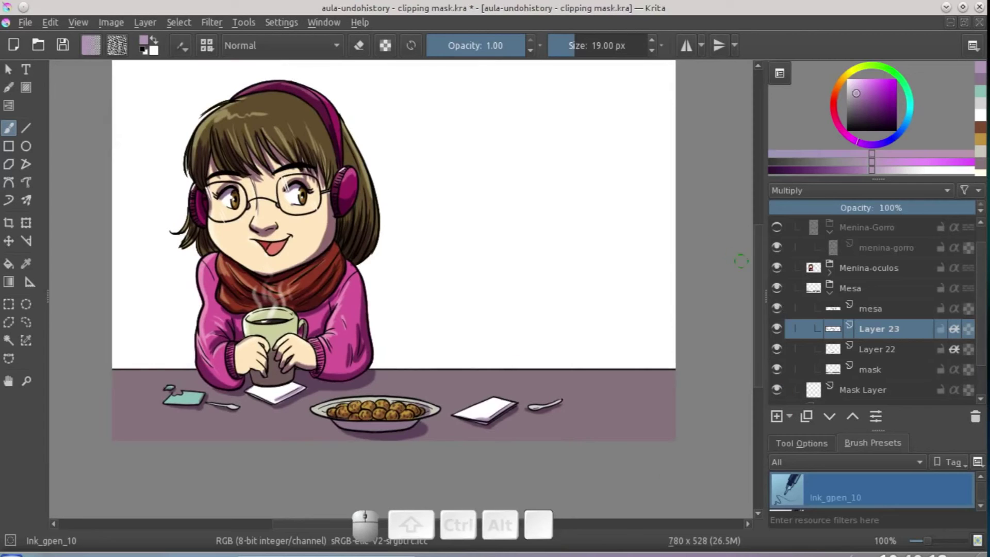
Add a layer above Layer 23, set its blending mode to Soft Light (SVG), and choose a near-white yellow colour.
click(780, 419)
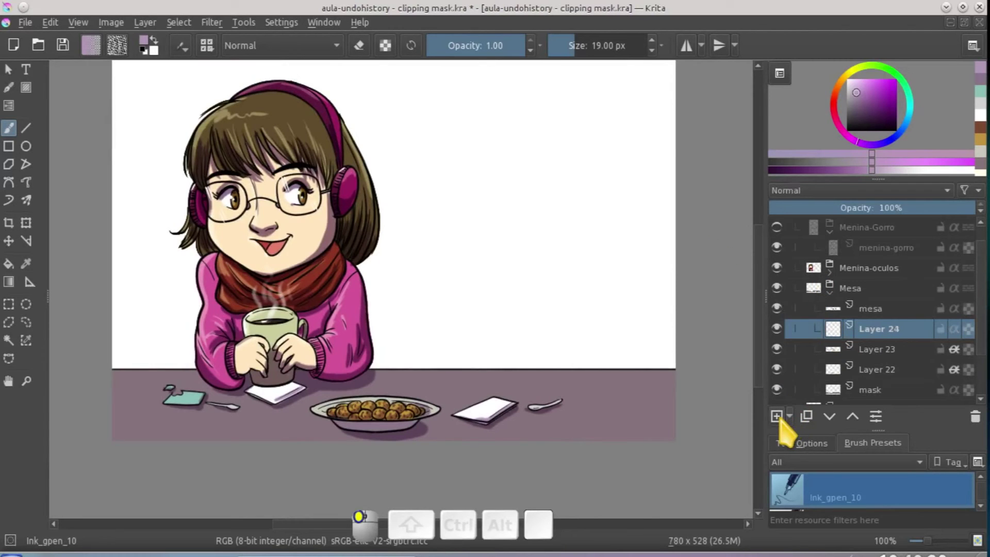
click(866, 194)
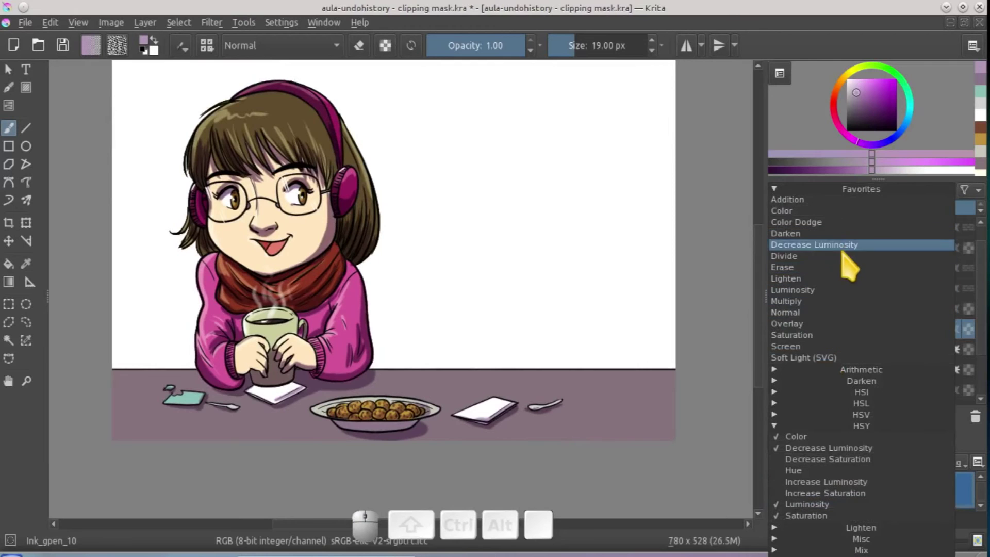
click(840, 357)
click(856, 90)
click(850, 75)
drag(853, 89, 848, 79)
Paint soft highlights on the tabletop objects on the Soft Light layer.
mouse_move(464, 425)
mouse_down()
mouse_move(551, 402)
mouse_move(564, 384)
mouse_move(526, 401)
mouse_up()
drag(437, 381, 421, 386)
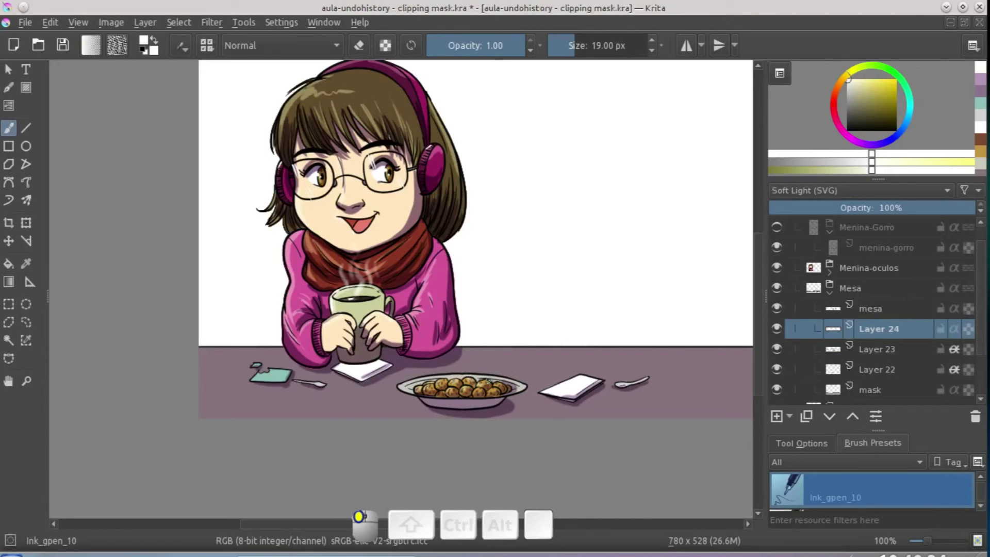
drag(425, 393, 410, 388)
drag(450, 457, 453, 447)
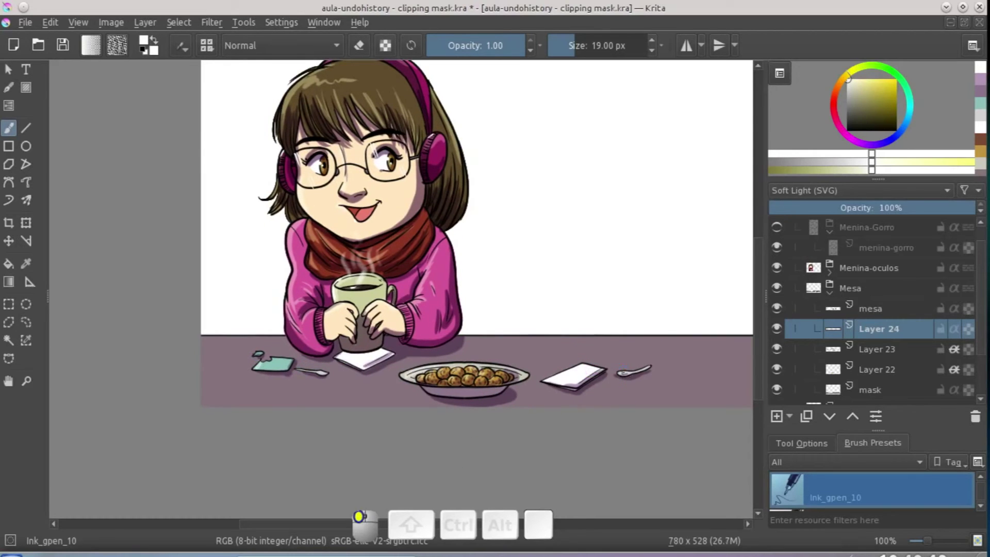
drag(573, 377, 592, 358)
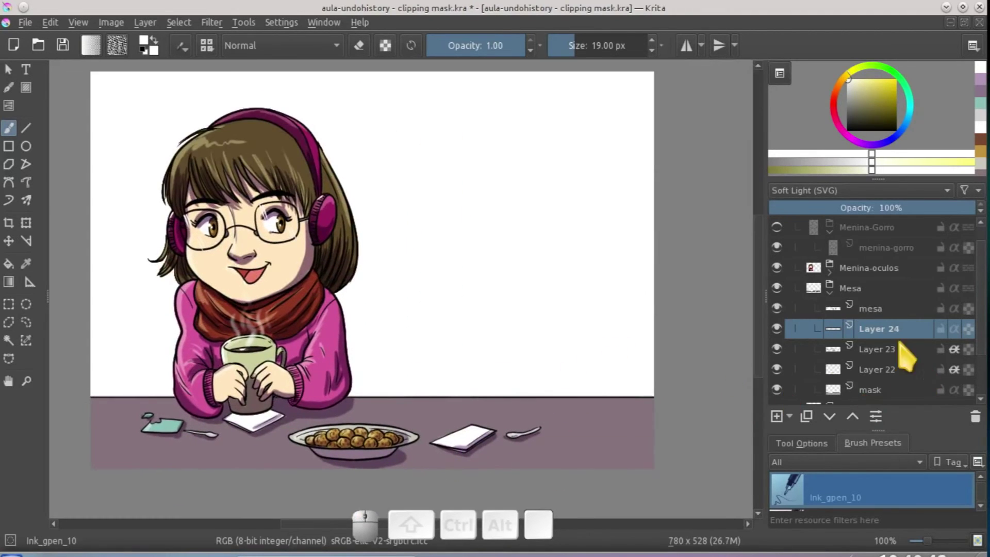
Collapse the Mesa group and make the Menina-Gorro group visible.
click(829, 295)
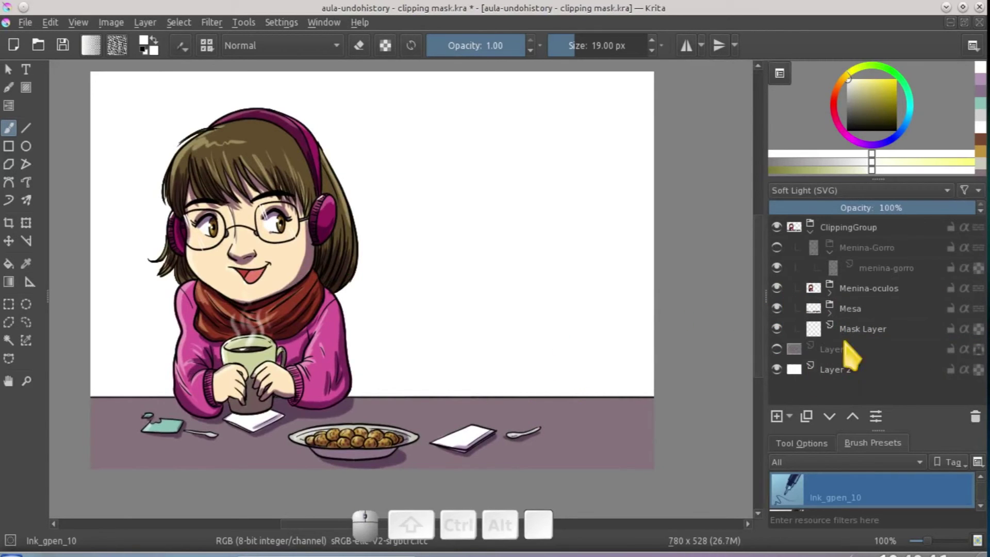
click(776, 247)
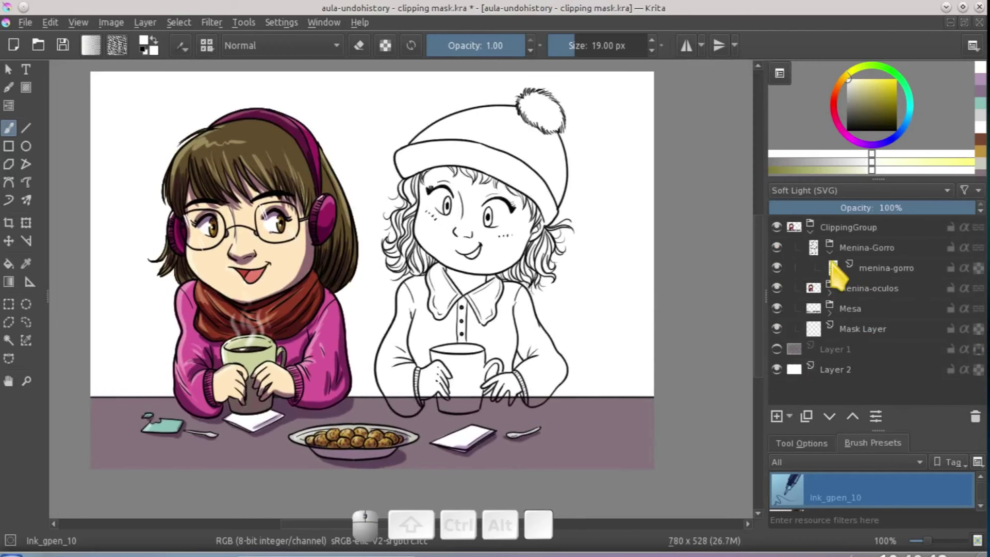
drag(535, 383, 550, 368)
Add a layer directly below the menina-gorro line art and hide the Menina-oculos and Mesa groups.
click(898, 265)
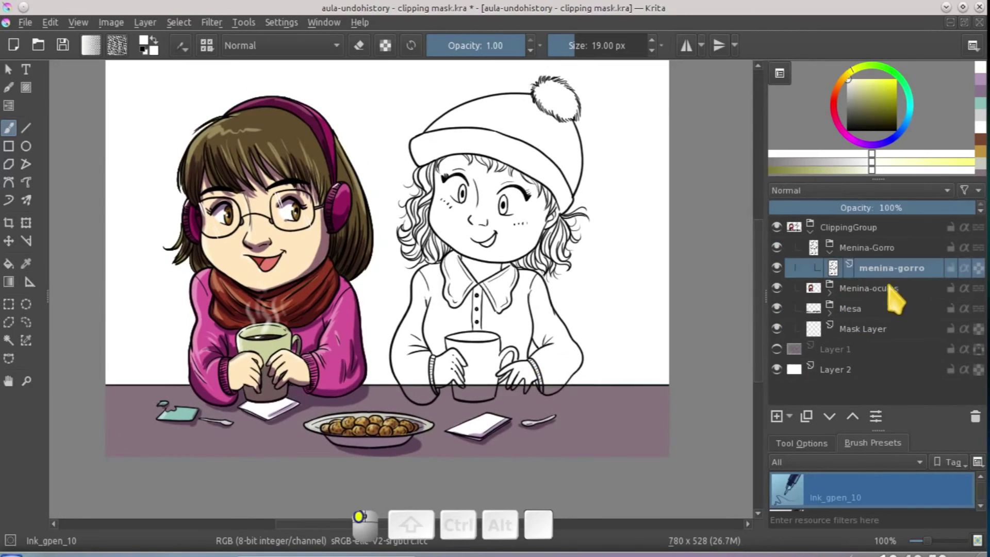
click(777, 416)
click(829, 417)
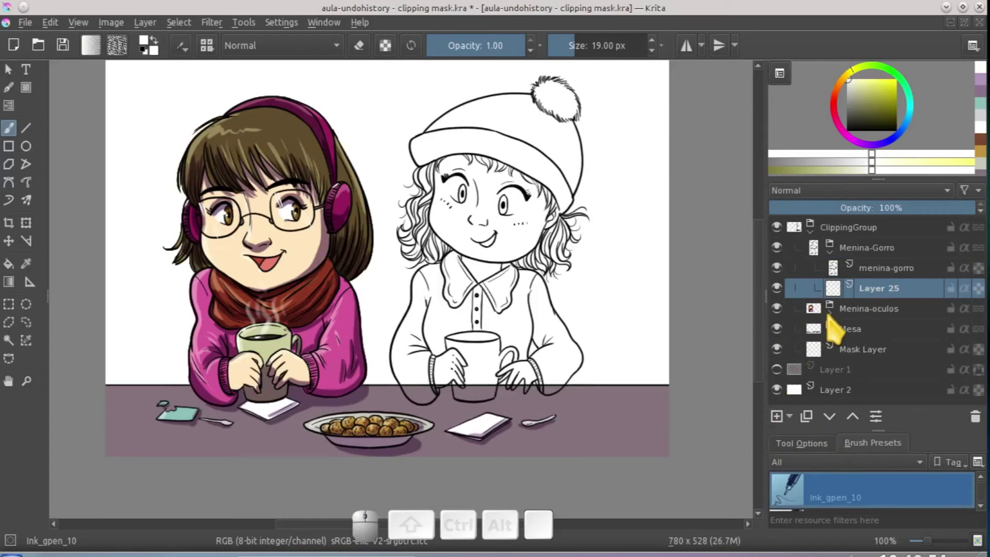
click(776, 308)
click(776, 328)
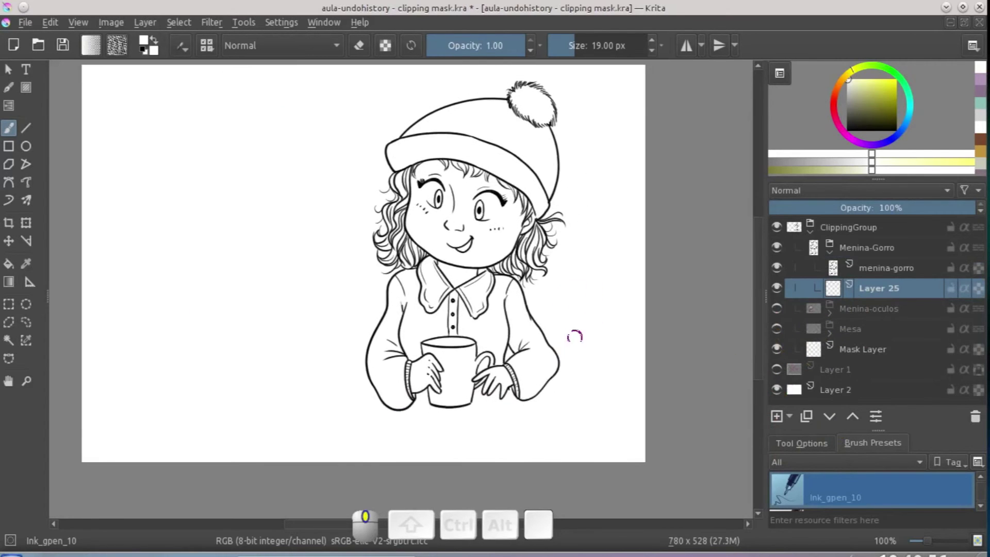
mouse_move(850, 310)
mouse_down()
mouse_move(827, 335)
mouse_move(835, 303)
mouse_move(843, 322)
mouse_up()
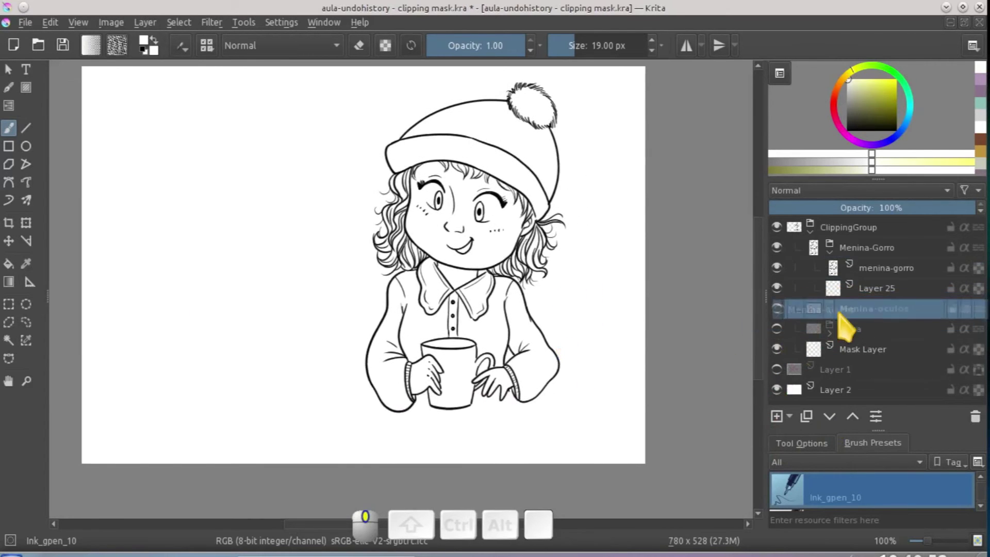
key(ctrl+z)
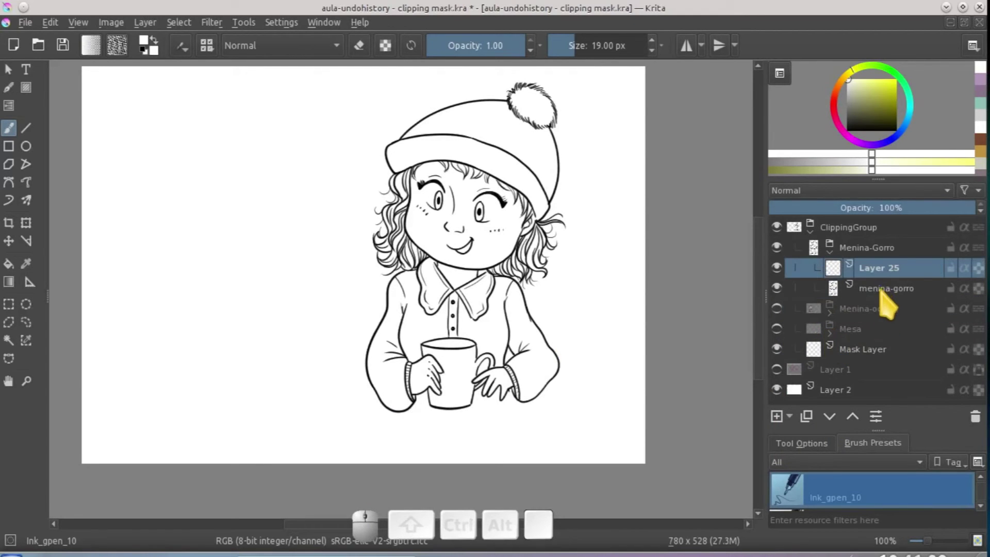
click(829, 416)
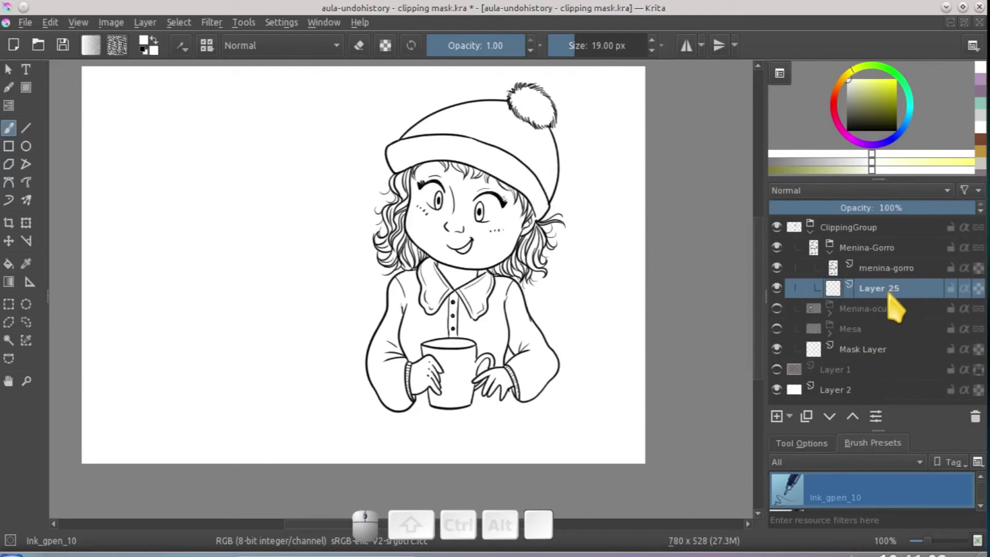
Select the empty area around the girl on the menina-gorro layer and invert the selection to cover her silhouette.
click(892, 268)
click(8, 339)
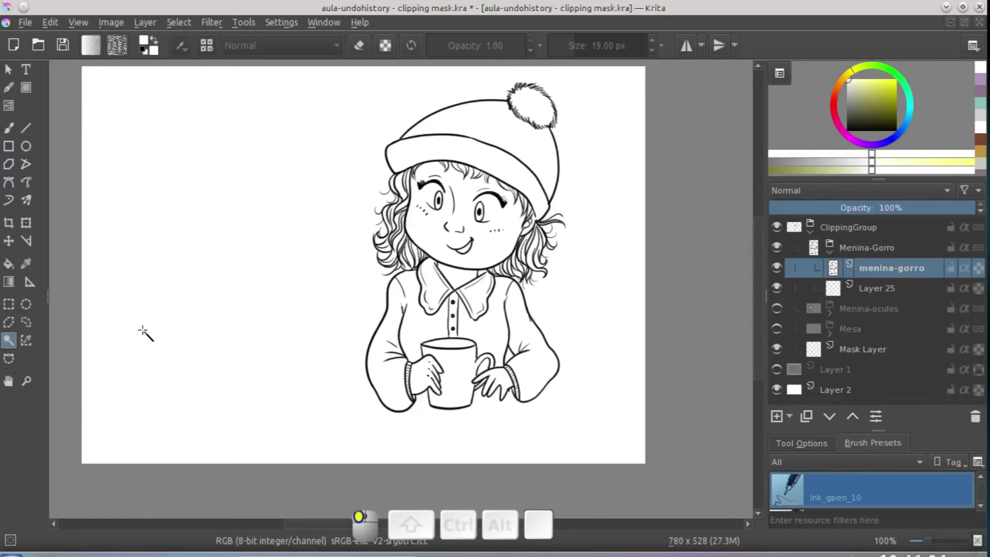
click(372, 419)
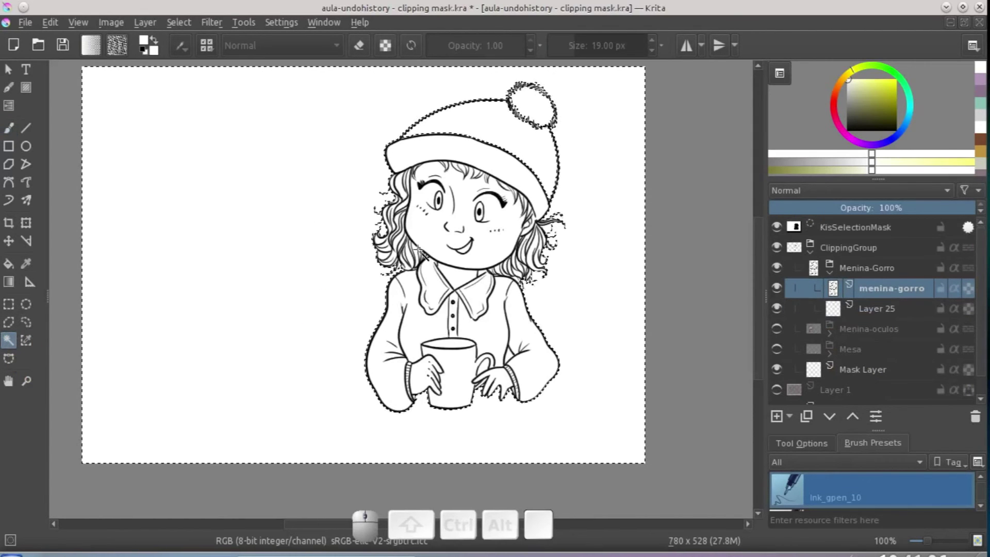
click(179, 22)
click(212, 92)
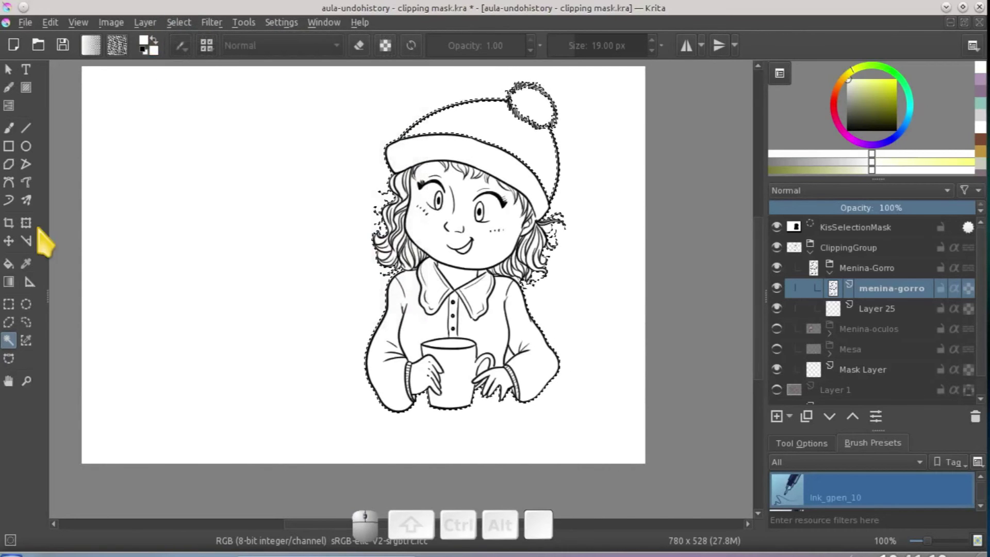
Fill the selected silhouette on Layer 25 with muted purple, with Fill entire selection enabled.
click(8, 266)
click(902, 309)
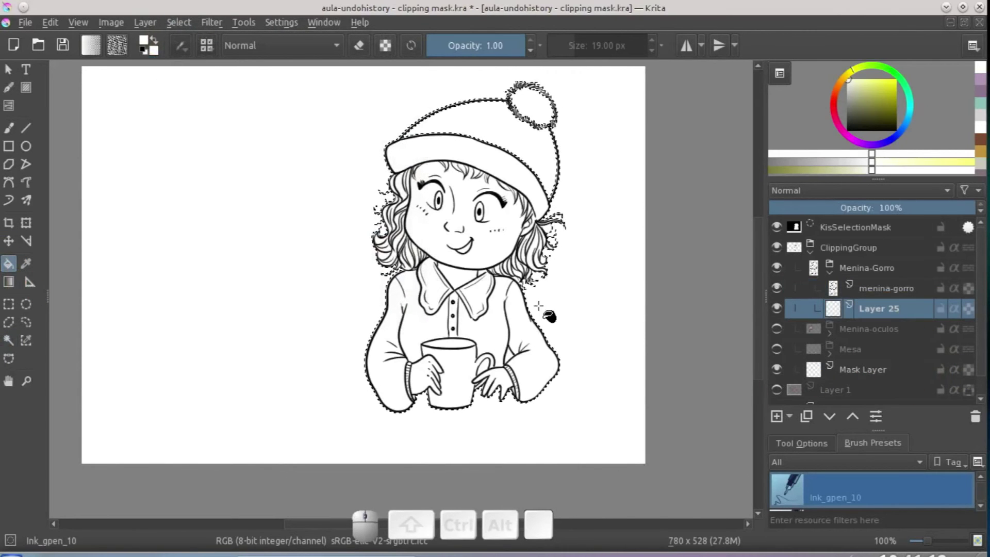
click(980, 100)
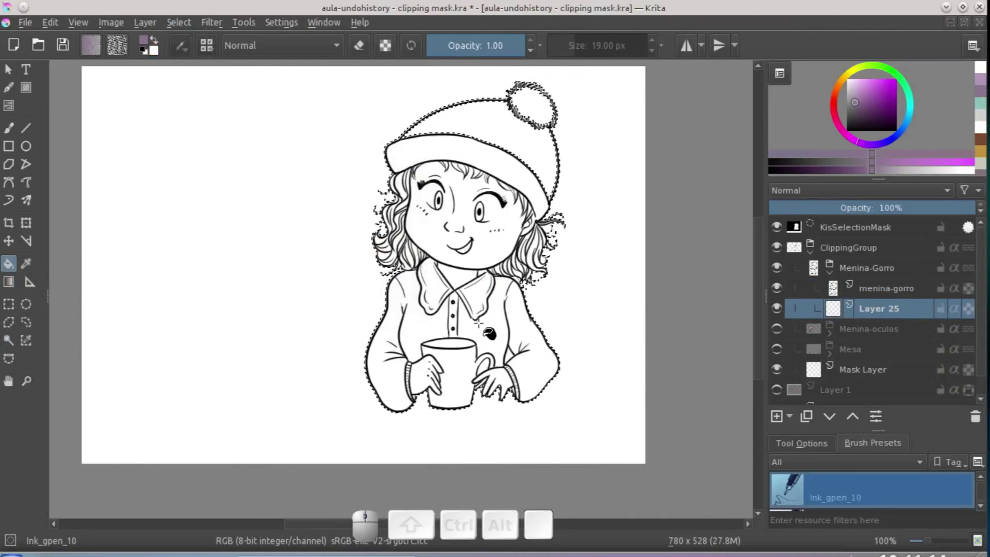
click(503, 307)
key(ctrl+z)
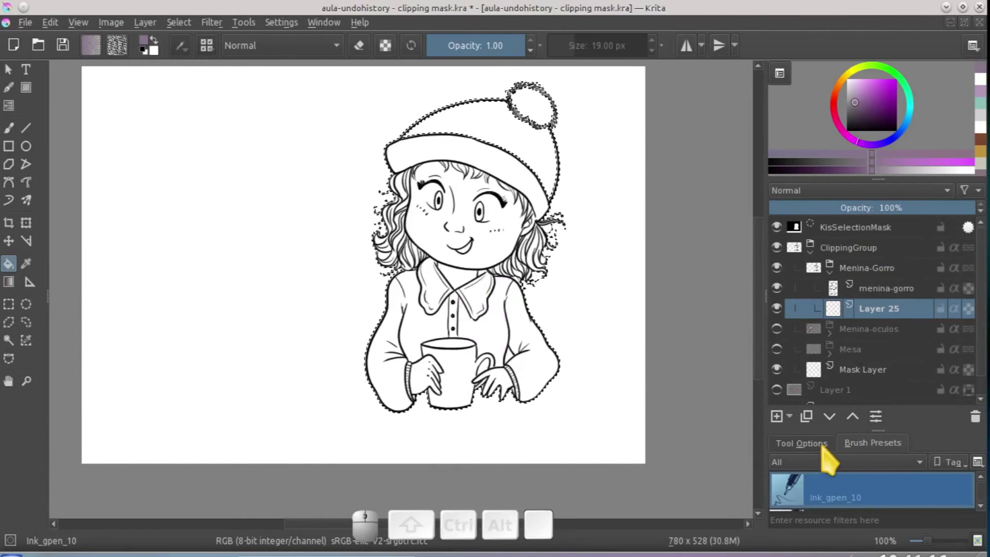
click(814, 444)
click(864, 525)
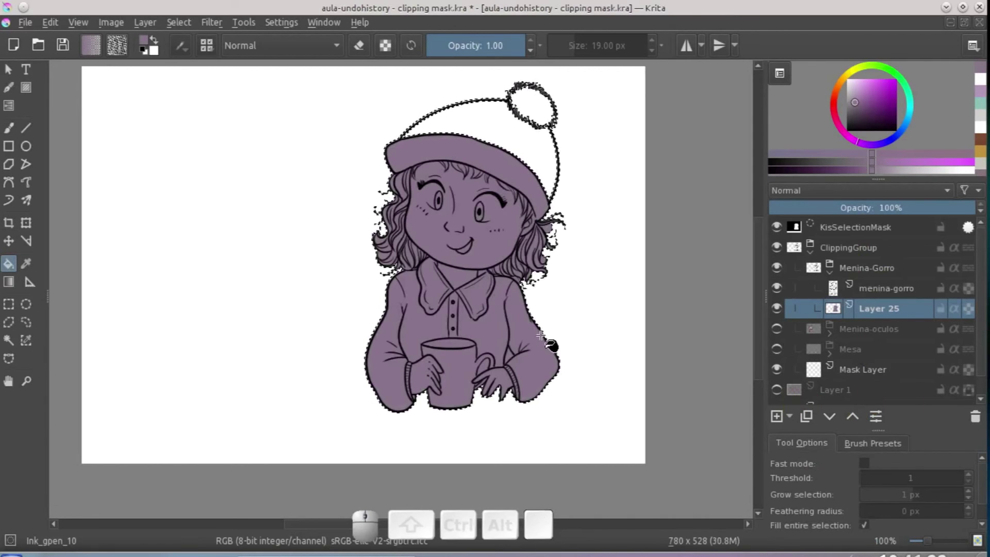
Clear the selection around the girl.
drag(542, 292, 498, 295)
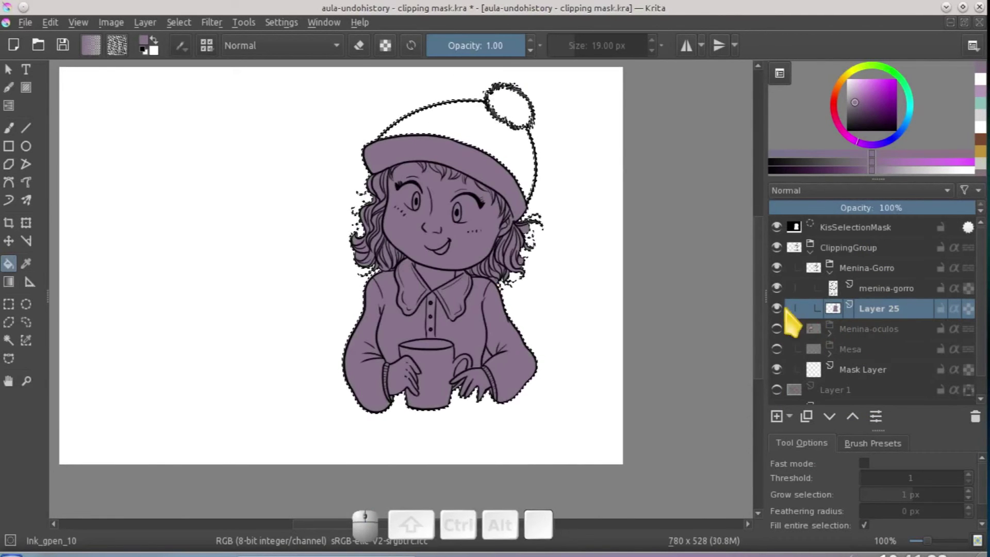
key(ctrl+shift+z)
key(ctrl+shift+a)
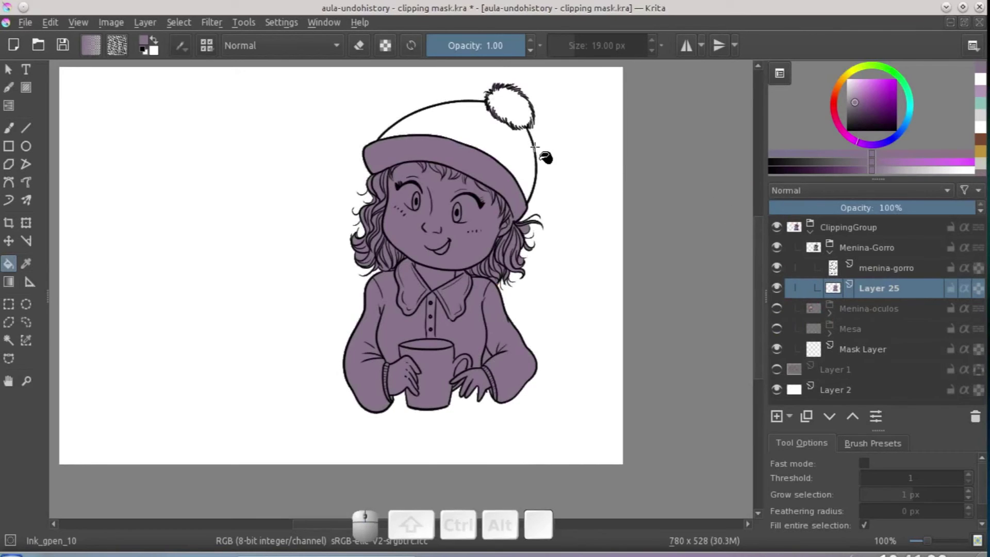
Disable Fill entire selection and fill the hat's crown and pom-pom with the same muted purple.
click(511, 106)
key(ctrl+z)
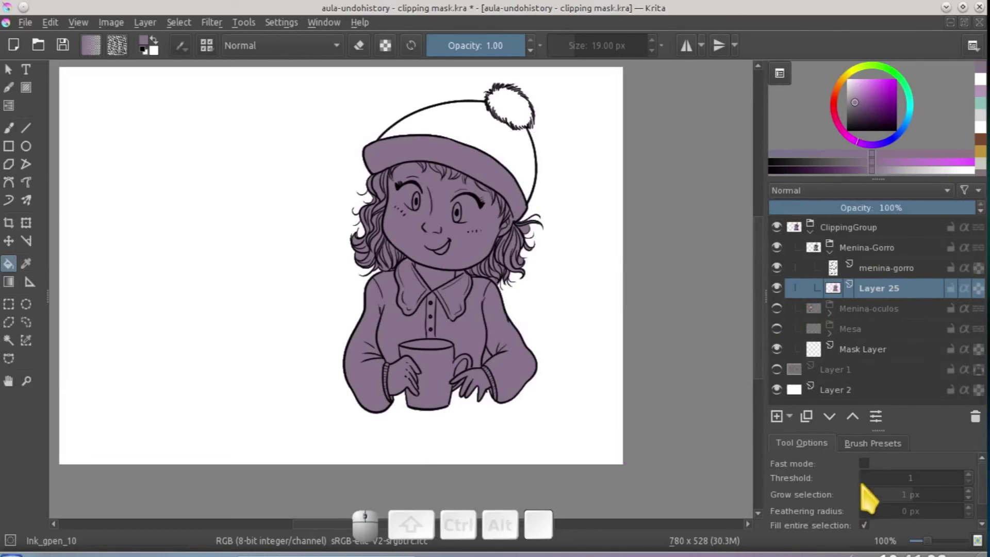
click(864, 525)
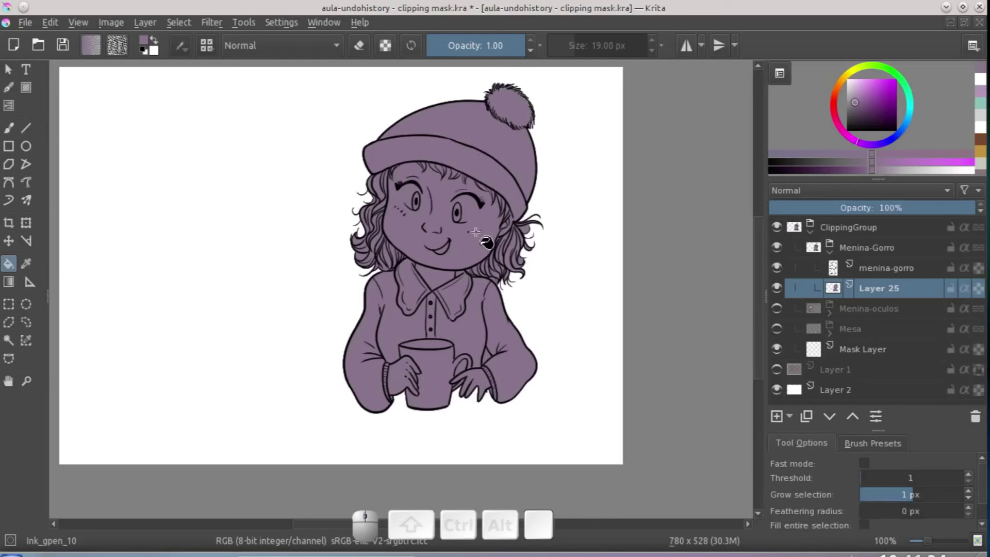
Touch up the purple base on Layer 25 with the brush around the hat and hair.
key(b)
mouse_move(470, 221)
mouse_down()
mouse_move(380, 335)
mouse_move(433, 283)
mouse_move(462, 192)
mouse_up()
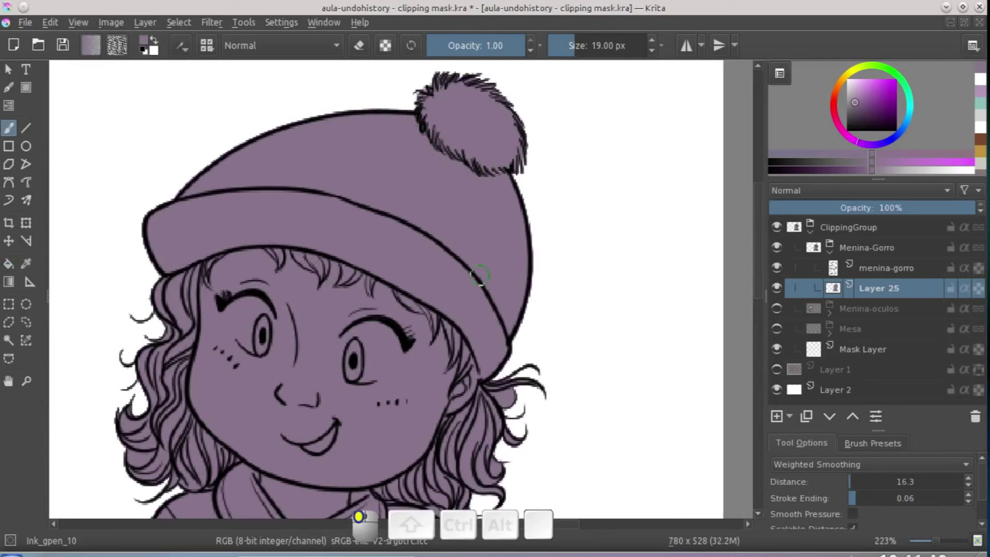
drag(210, 261, 247, 219)
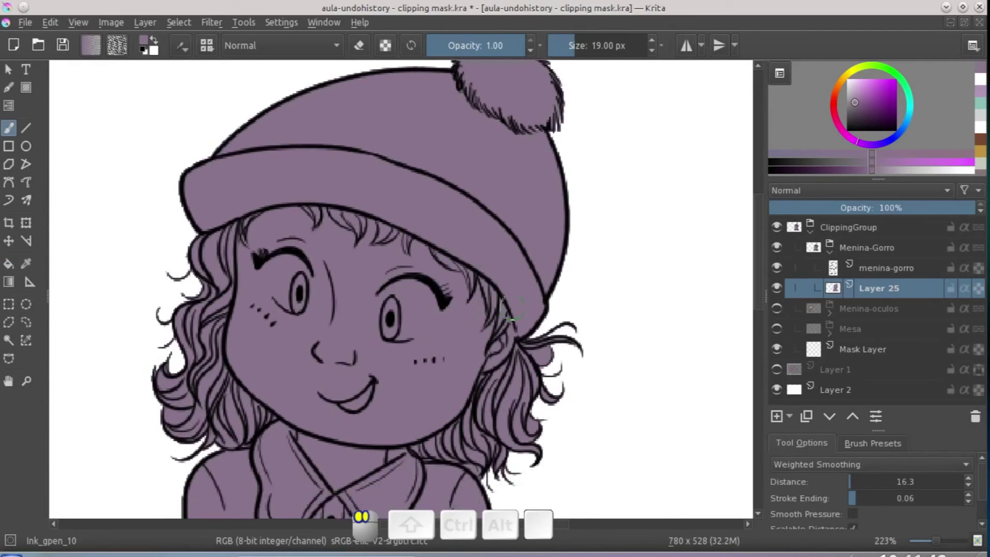
scroll(326, 245, up, 3)
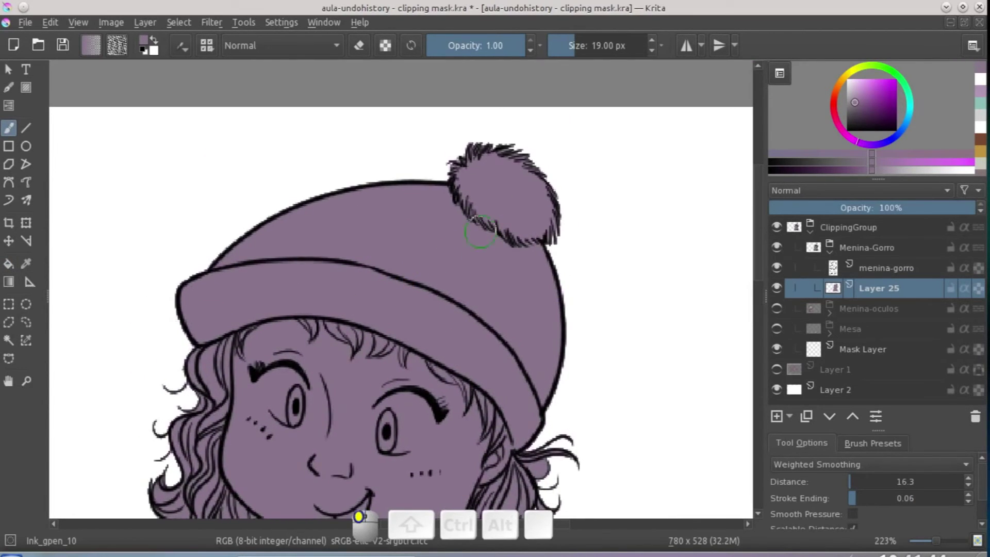
scroll(479, 232, down, 5)
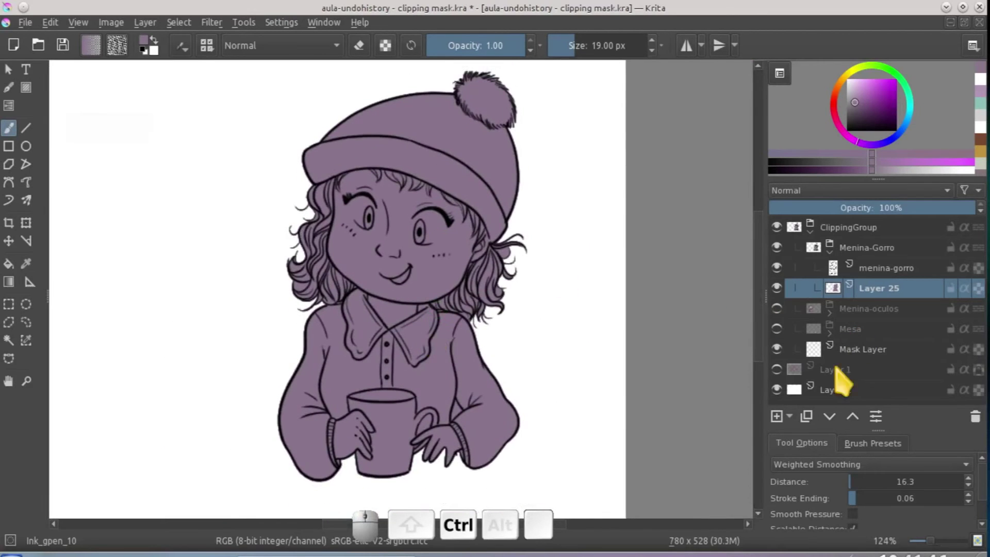
Add a layer above Layer 25 and fill the girl's face with a light, pale yellow skin tone.
click(777, 416)
click(9, 264)
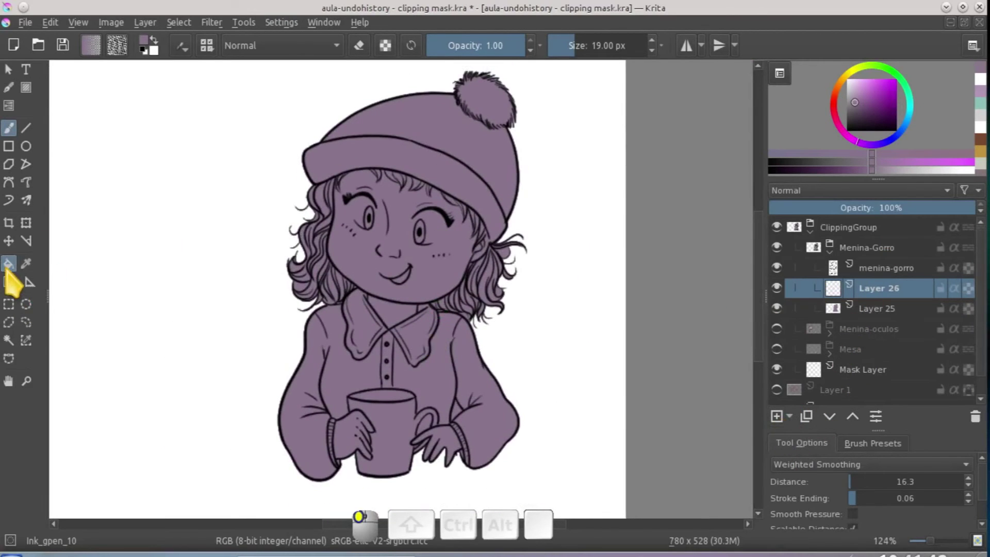
click(846, 80)
drag(857, 98, 863, 83)
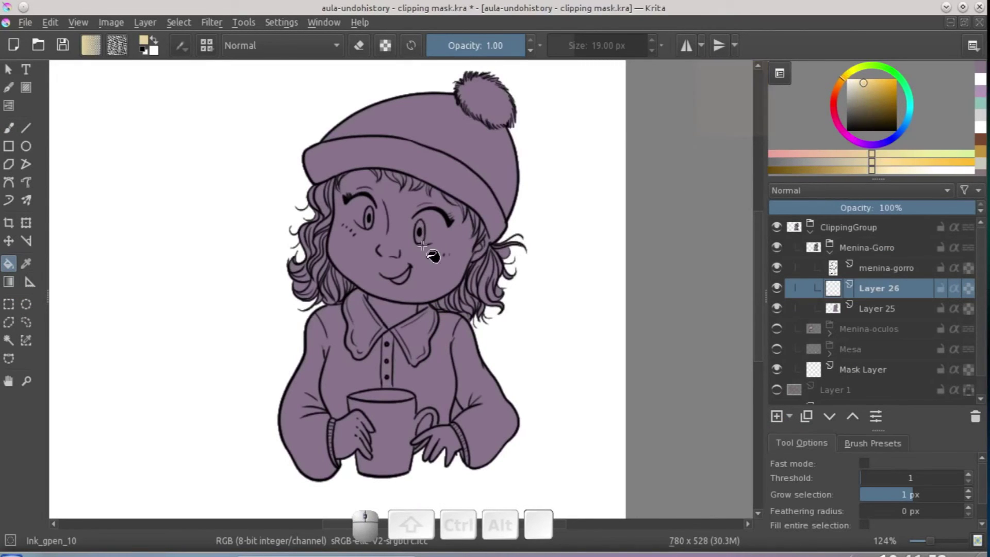
click(398, 238)
click(860, 79)
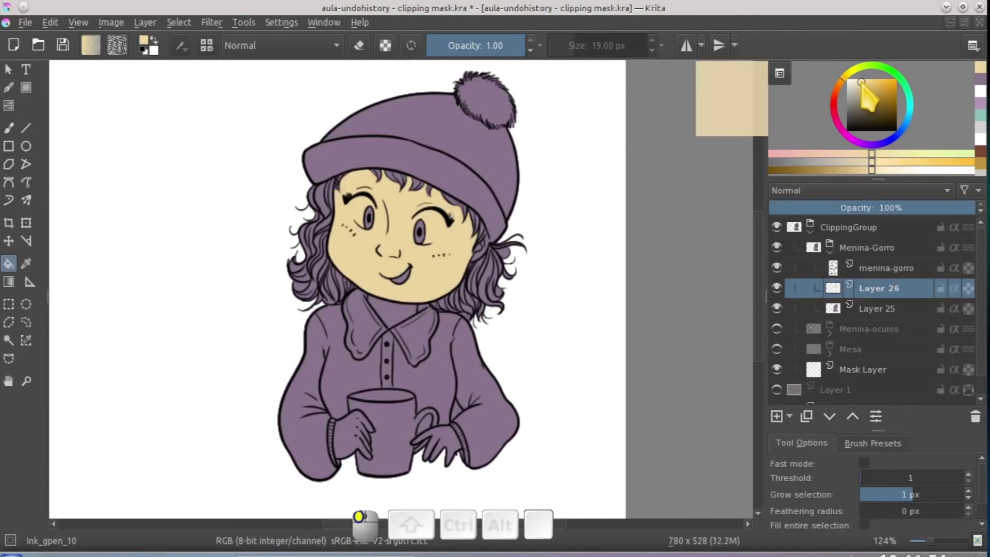
click(399, 235)
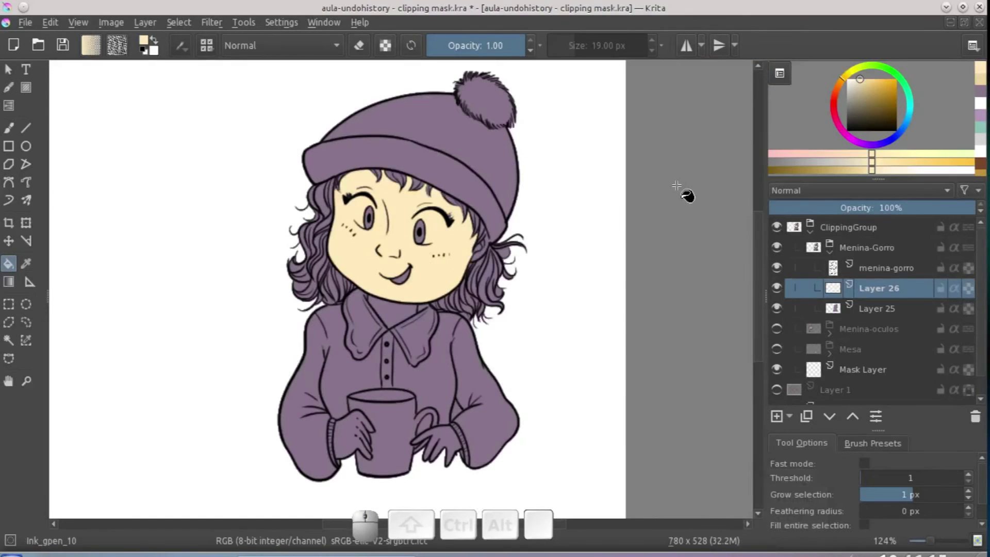
Fill the girl's neck and both hands with the same skin tone.
click(395, 311)
click(448, 439)
click(362, 459)
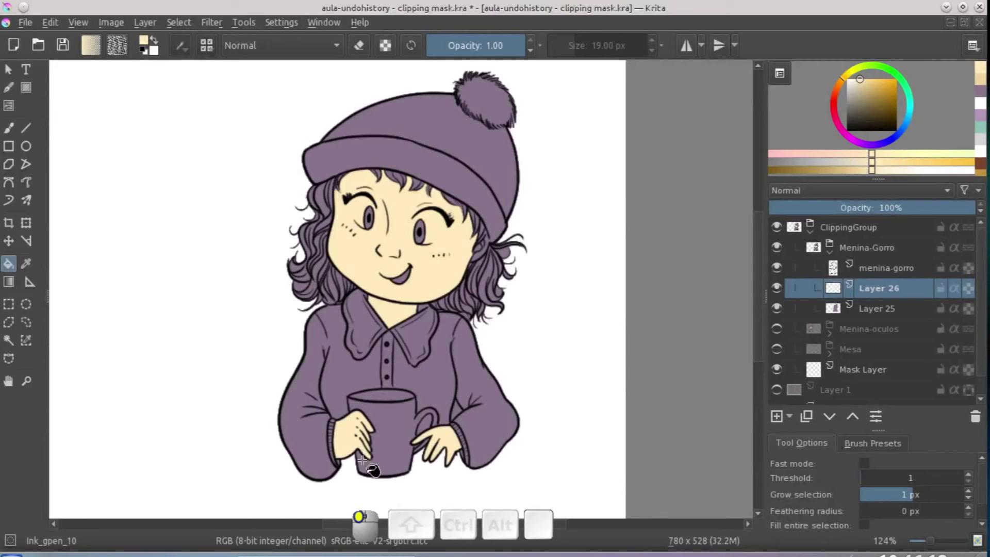
Fill the hat's crown, brim and pom-pom with bright turquoise on Layer 26.
mouse_move(397, 264)
mouse_down()
mouse_move(442, 331)
mouse_move(512, 314)
mouse_move(593, 247)
mouse_up()
drag(489, 318, 513, 336)
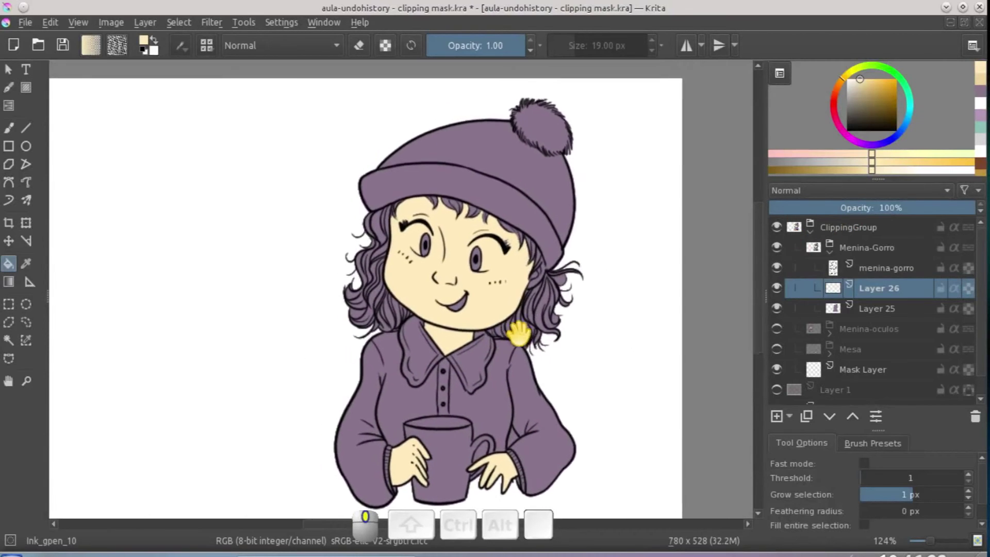
click(909, 116)
drag(914, 128, 914, 126)
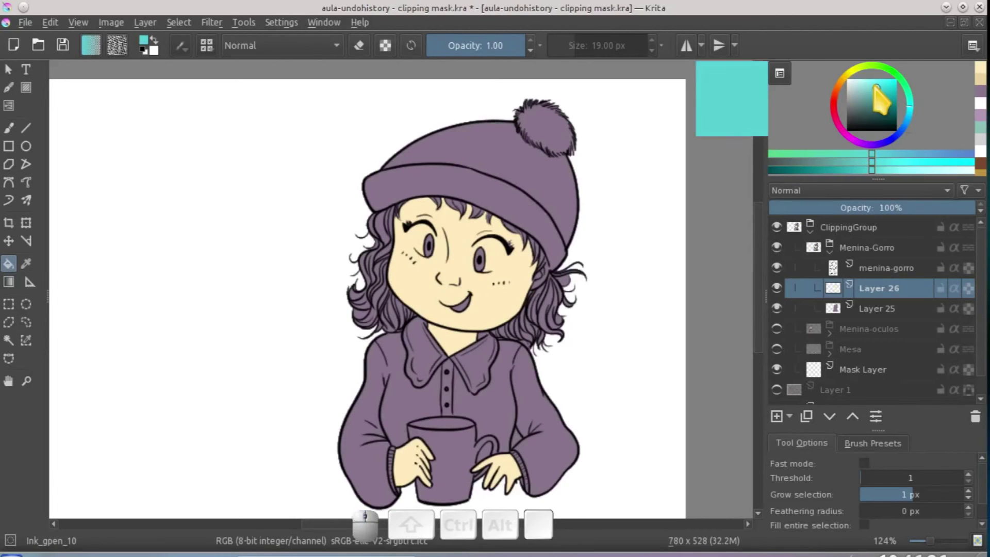
click(515, 186)
click(515, 234)
click(547, 121)
Recolour the hat's pom-pom and brim with a pale greyish blue.
mouse_move(858, 106)
mouse_down()
mouse_move(846, 103)
mouse_move(854, 86)
mouse_up()
click(556, 128)
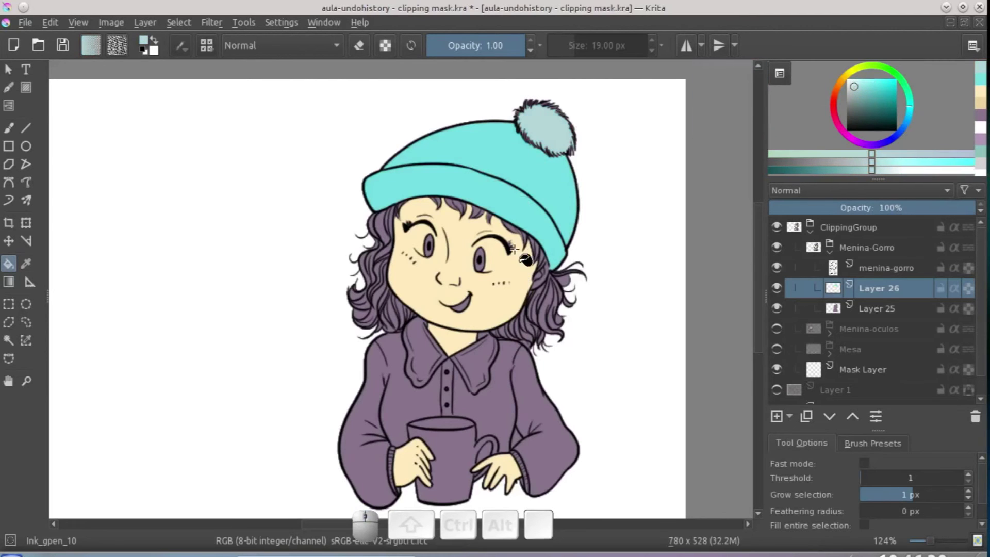
click(542, 222)
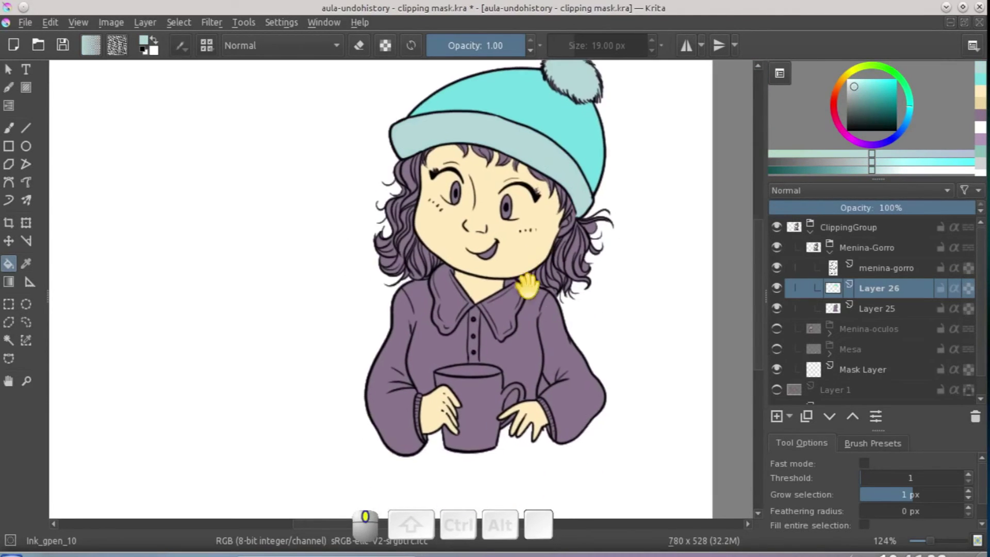
Fill the girl's shirt body and both sleeves with olive green.
drag(627, 292, 655, 273)
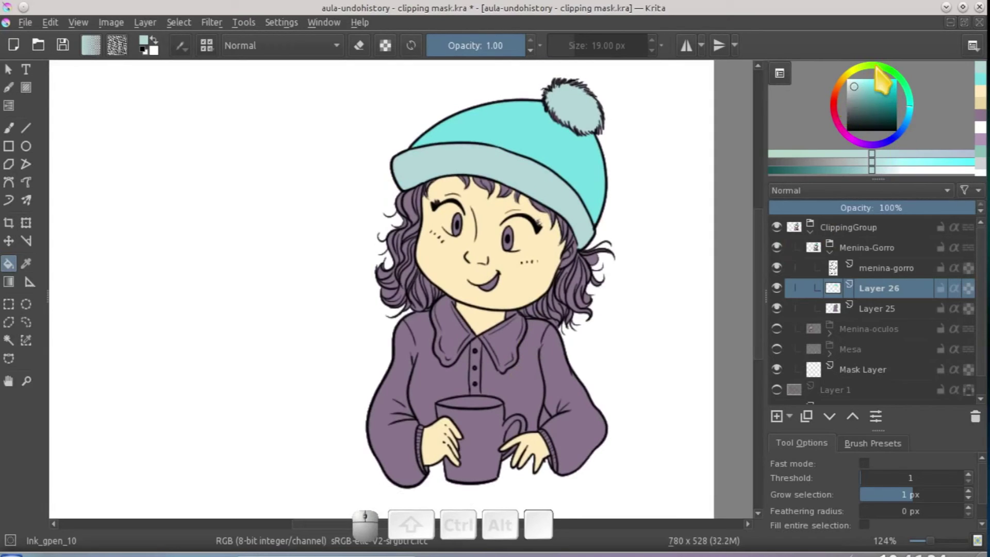
click(865, 75)
click(873, 102)
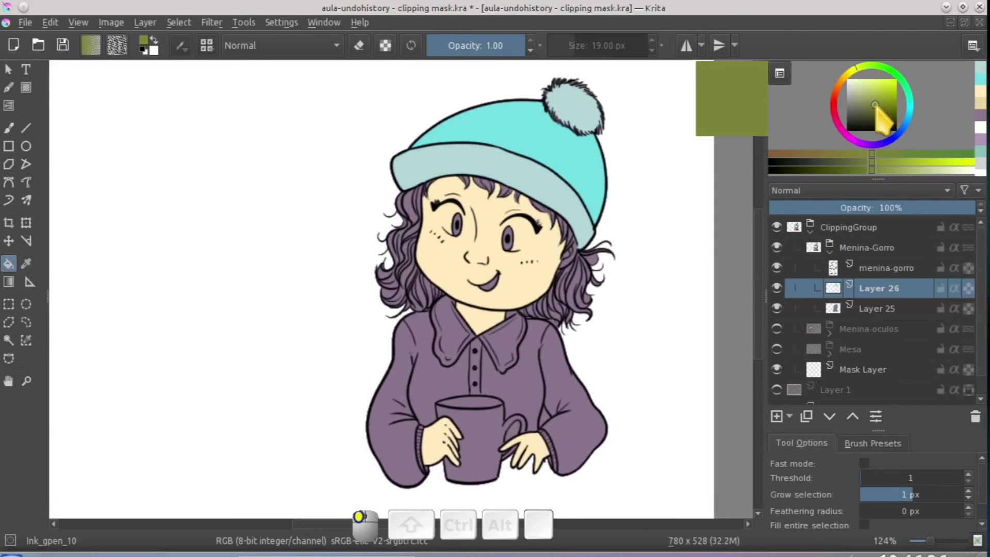
click(400, 392)
click(523, 379)
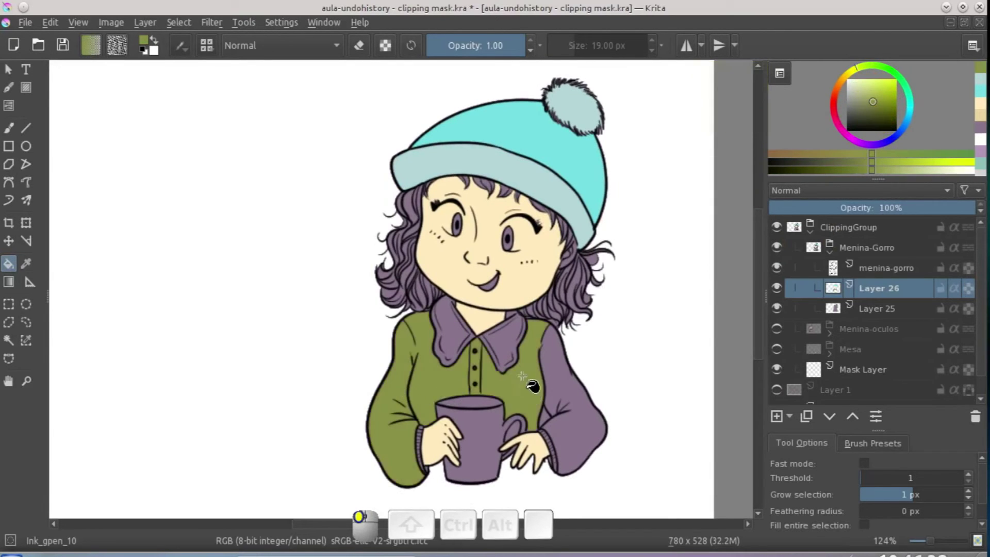
click(569, 396)
scroll(552, 380, down, 2)
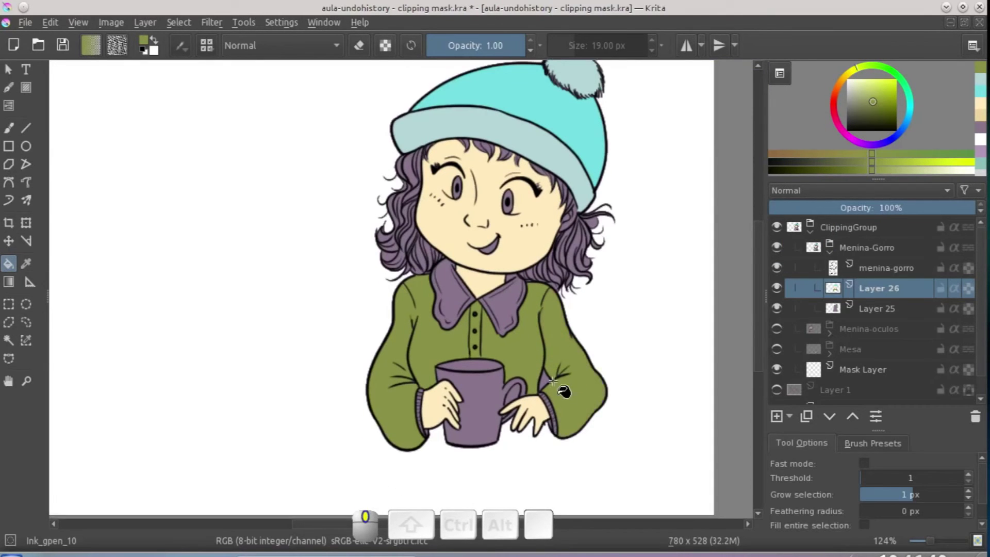
scroll(489, 423, down, 1)
scroll(522, 388, down, 3)
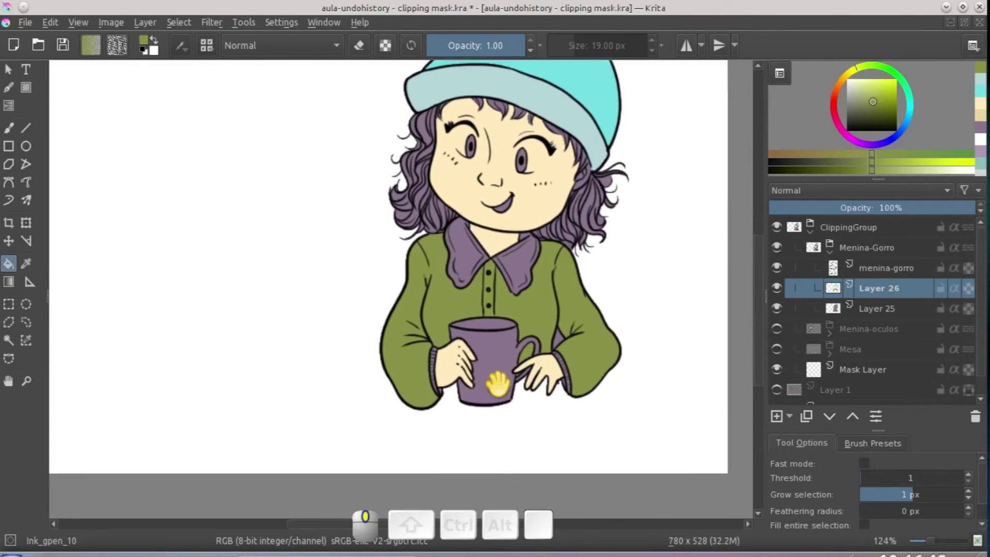
scroll(494, 387, up, 1)
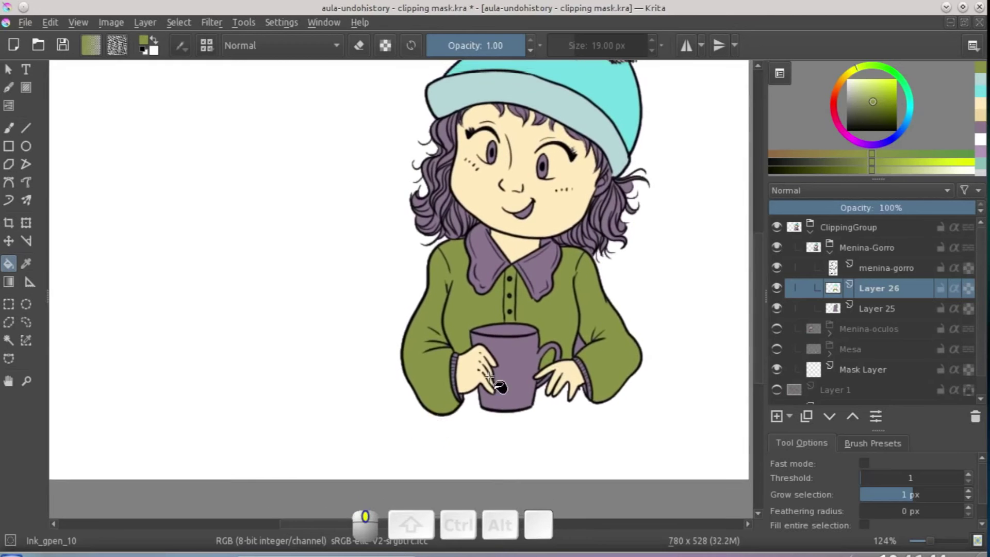
Fill both halves of the shirt collar with a pale yellow-green.
ctrl+click(561, 405)
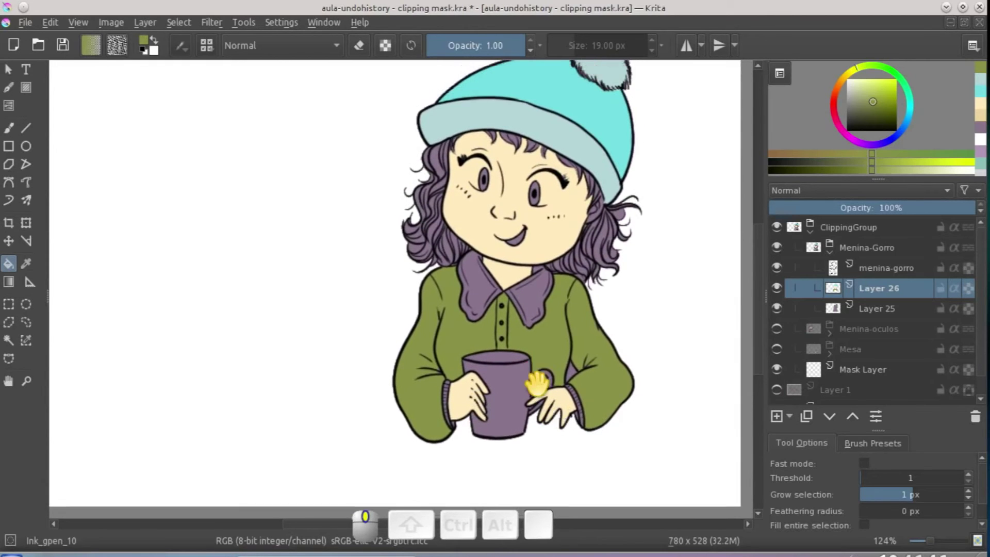
scroll(533, 393, up, 5)
click(529, 309)
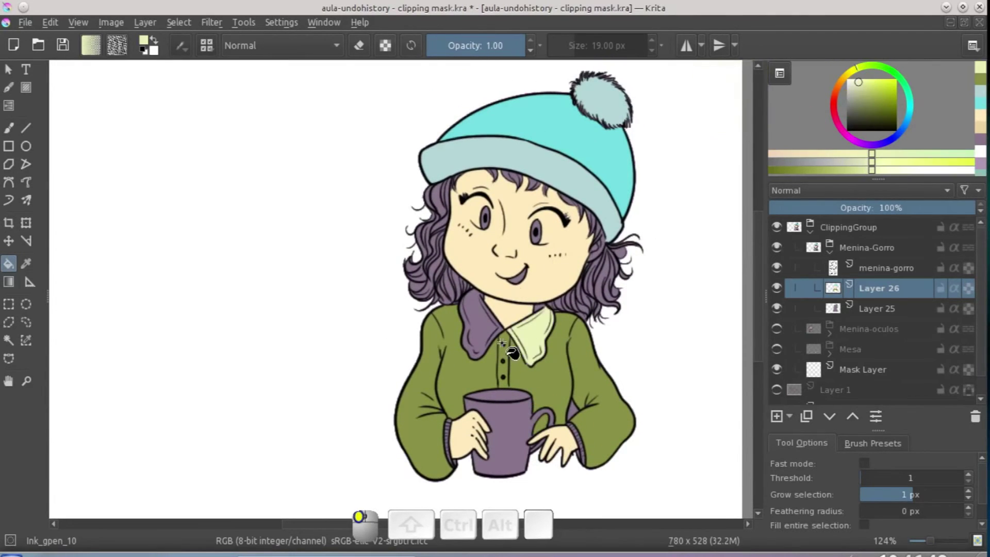
click(479, 318)
Fill both halves of the shirt collar with a brighter yellow.
scroll(484, 340, up, 2)
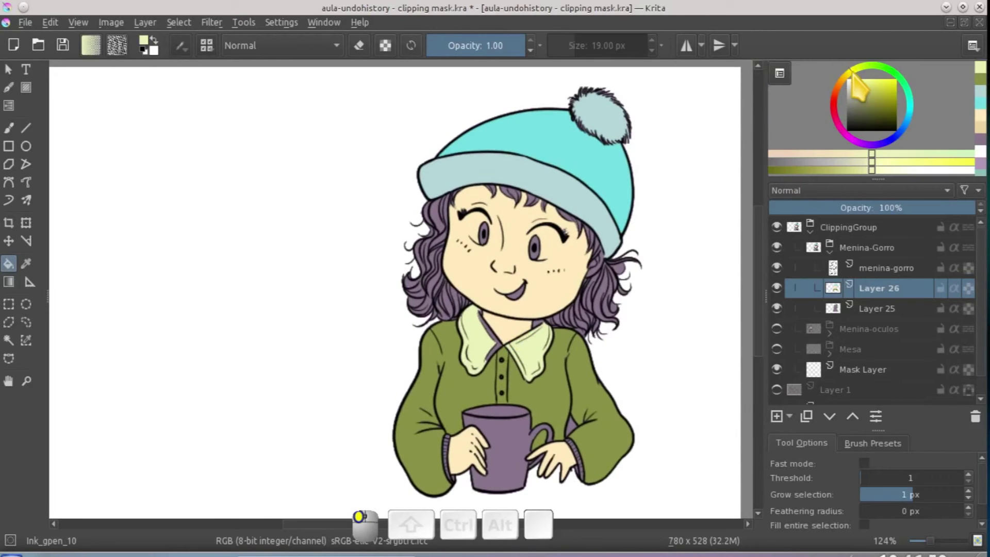
click(871, 81)
click(530, 354)
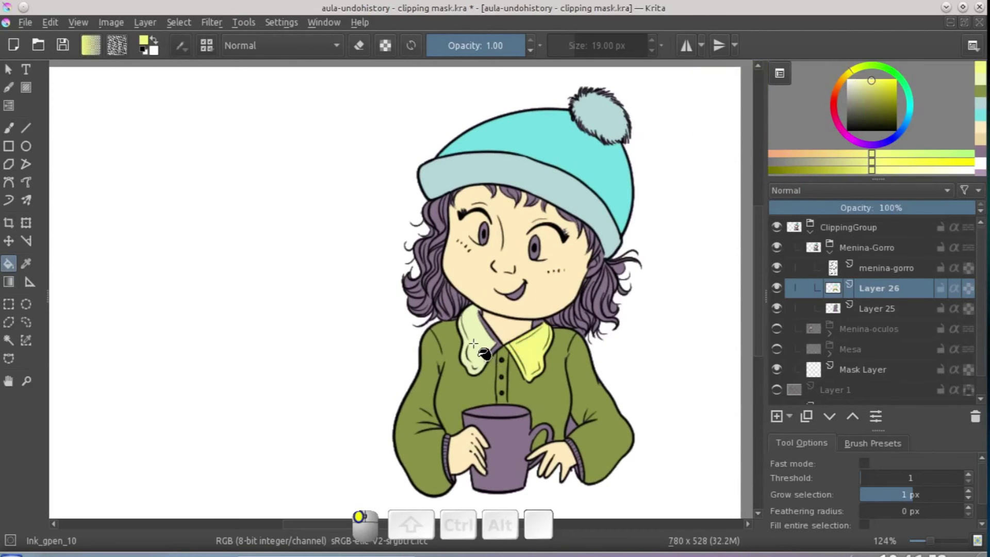
click(475, 344)
Choose a bright orange and fill a hair strand on each side of the face with it.
scroll(489, 391, down, 2)
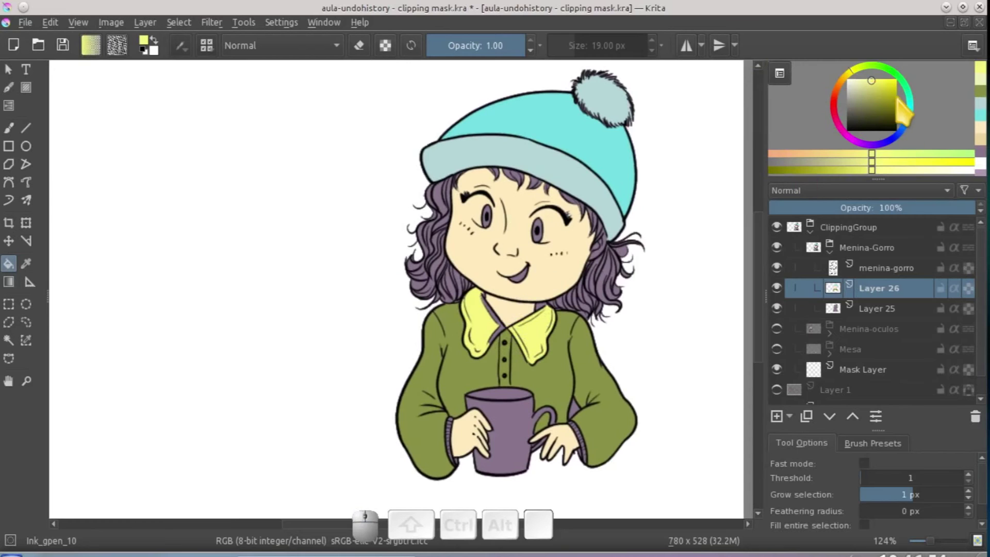
click(840, 80)
click(872, 88)
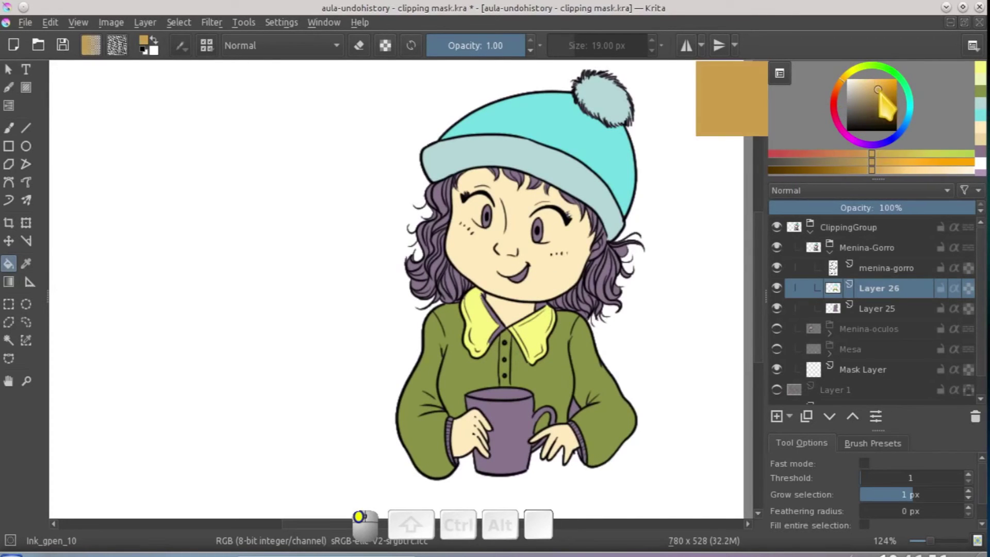
click(878, 86)
click(880, 83)
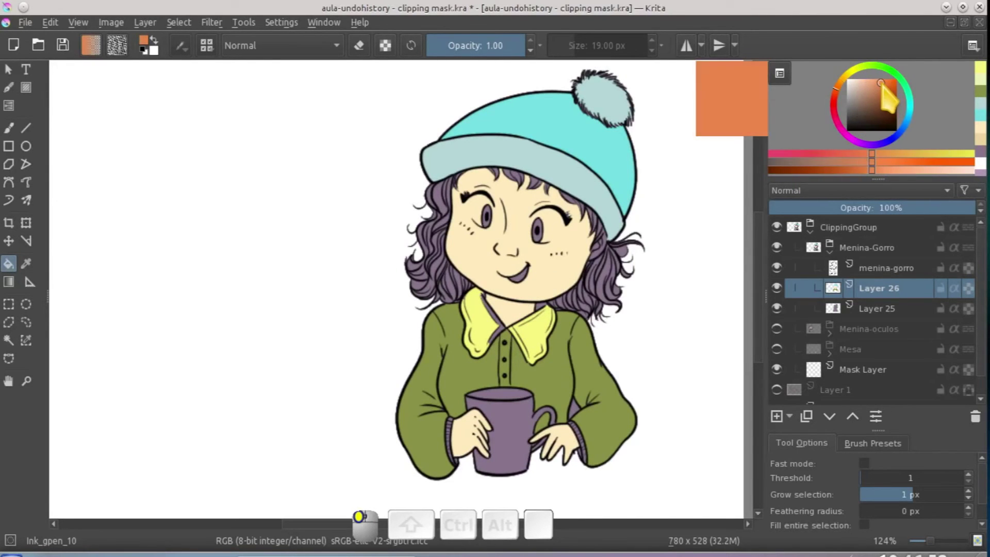
click(596, 295)
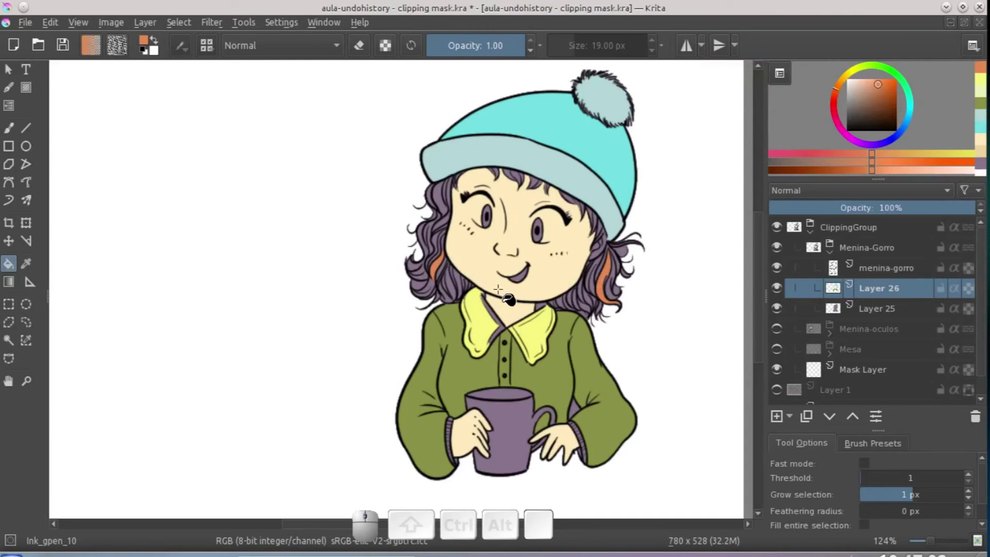
Fill the curls on the mug-gripping hand's side of the face and one fringe lock with a darker rust orange.
scroll(497, 289, up, 4)
ctrl+click(494, 267)
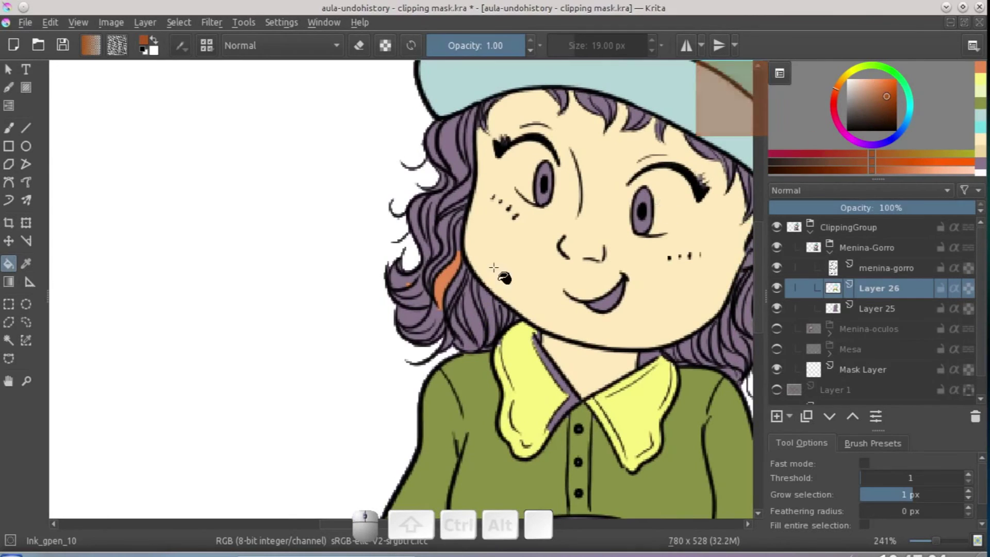
click(447, 289)
click(415, 291)
click(428, 232)
click(446, 232)
drag(519, 252, 460, 319)
click(537, 164)
Sample the skin tone from the face and fill the girl's ear with it.
drag(627, 309, 582, 265)
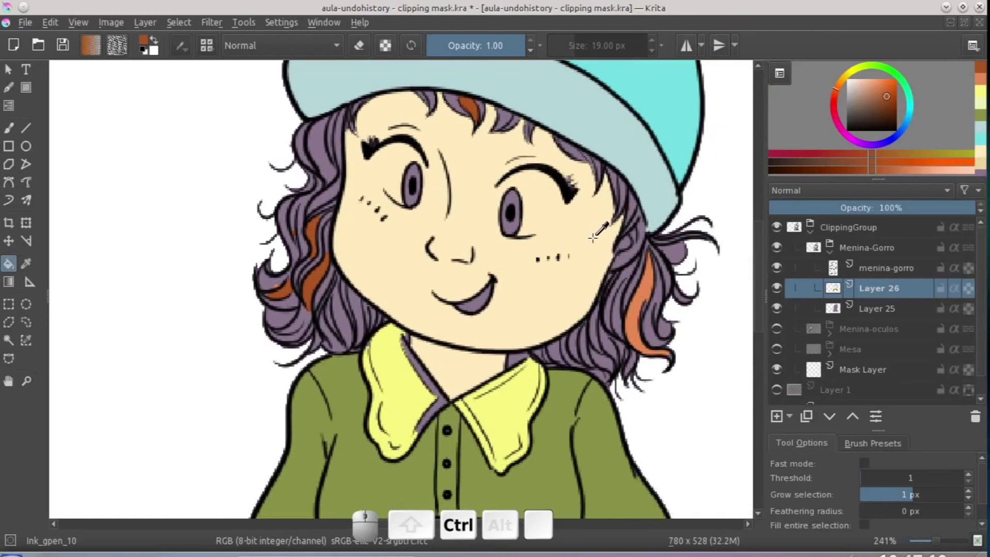
ctrl+click(622, 227)
click(635, 251)
Sample the collar's yellow and fill the remaining purple parts of the collar around the neck.
drag(534, 380, 590, 313)
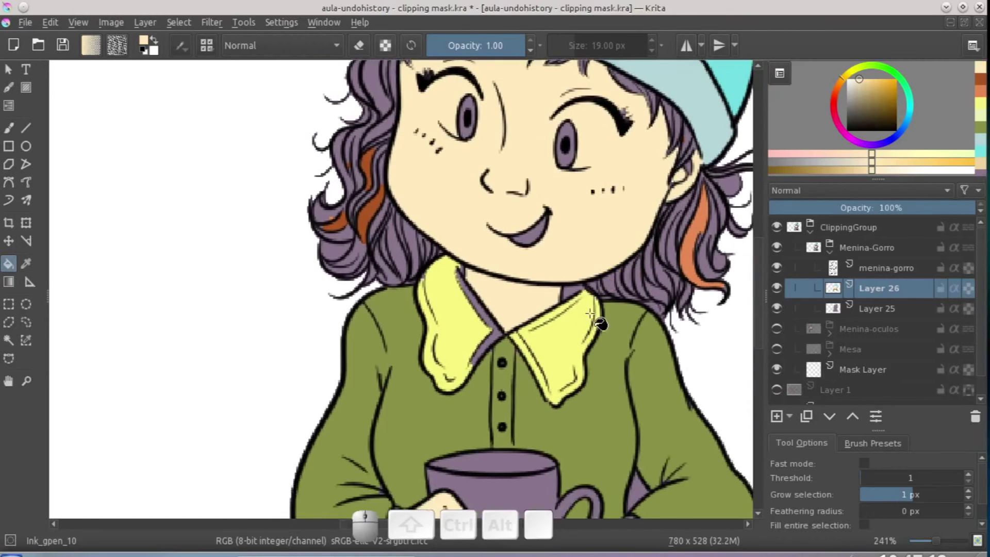
ctrl+click(583, 312)
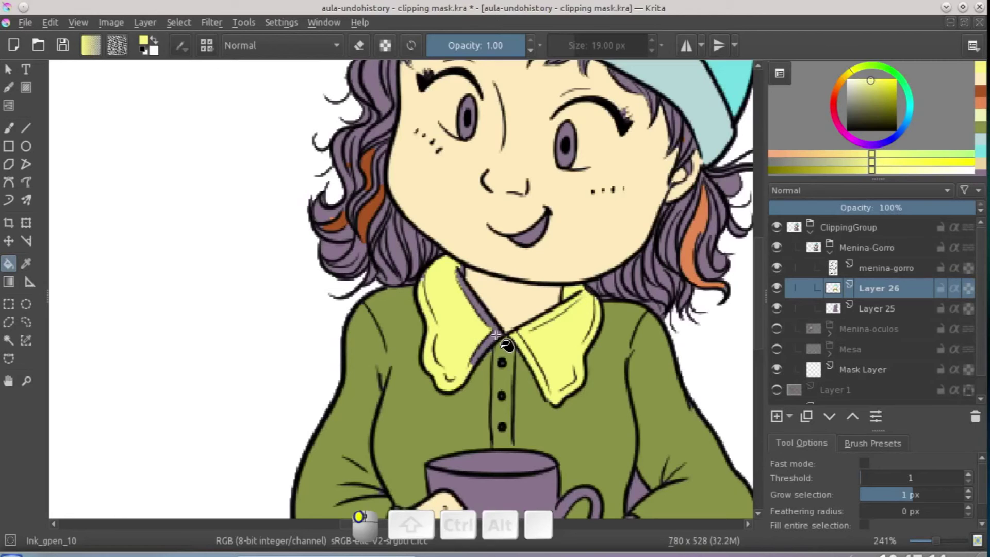
click(480, 308)
Fill a small rib of the sleeve cuff nearest the mug's handle with the collar's yellow.
scroll(490, 320, down, 5)
scroll(691, 274, up, 1)
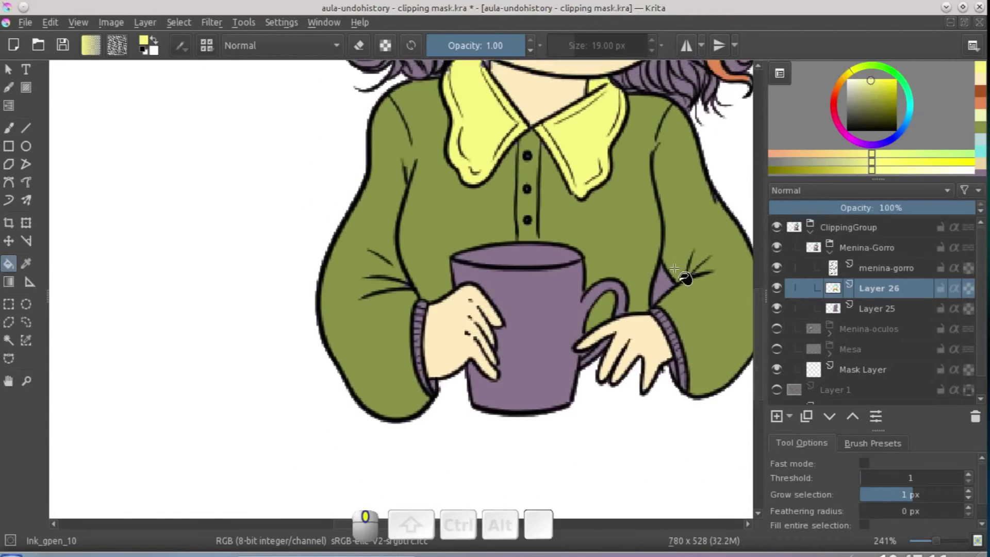
drag(668, 325, 599, 372)
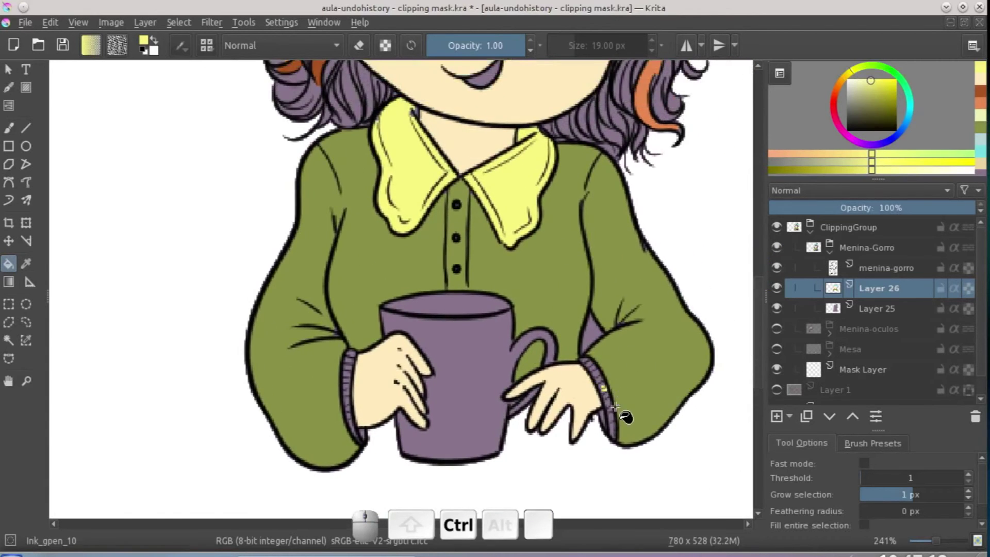
scroll(603, 381, down, 1)
scroll(579, 339, left, 1)
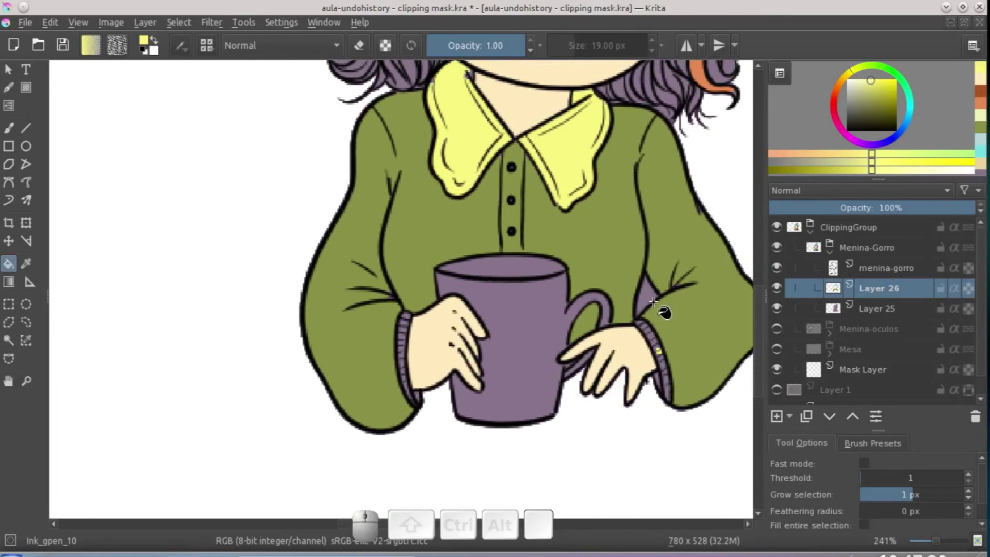
Lock the alpha of Layer 26 and fill the mug and its handle with salmon pink.
click(954, 292)
click(839, 83)
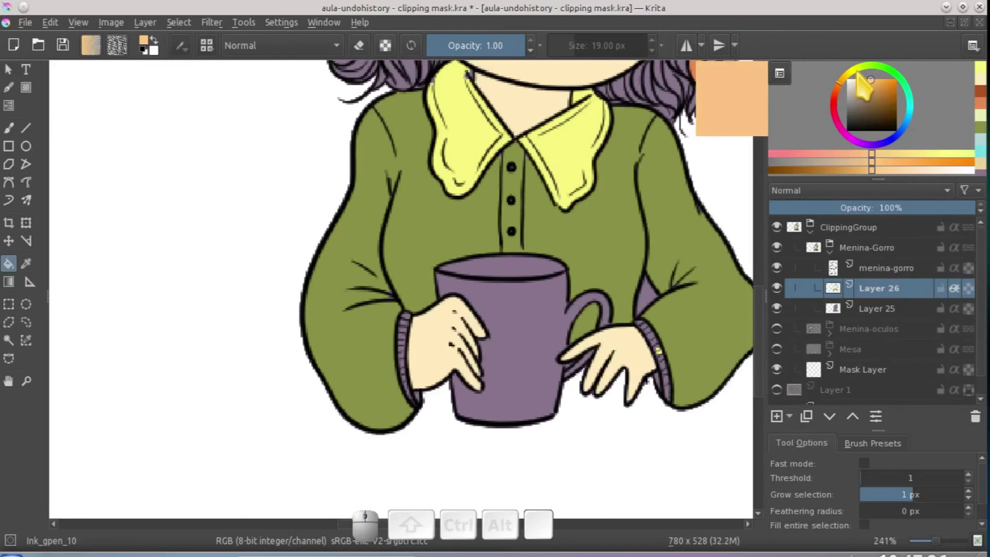
drag(843, 88, 833, 98)
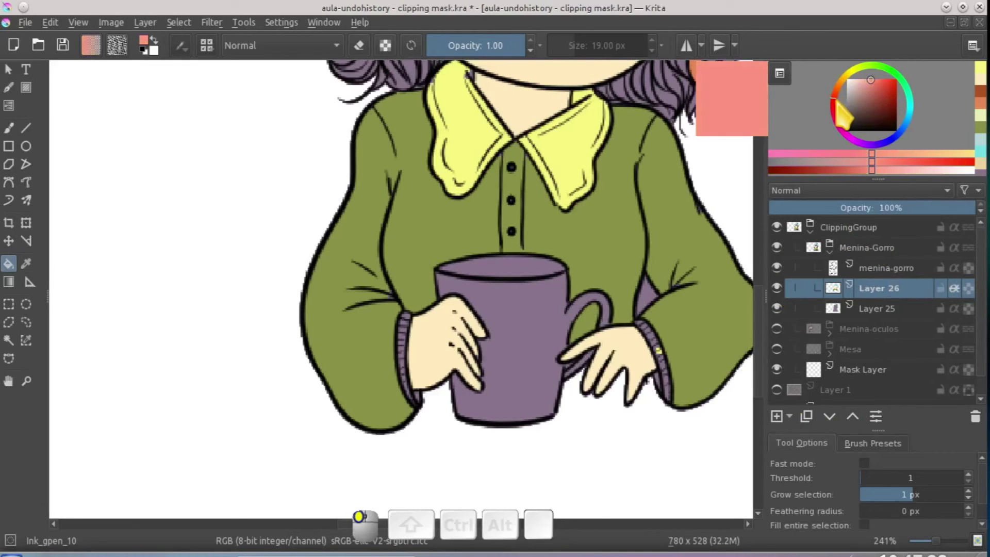
click(509, 354)
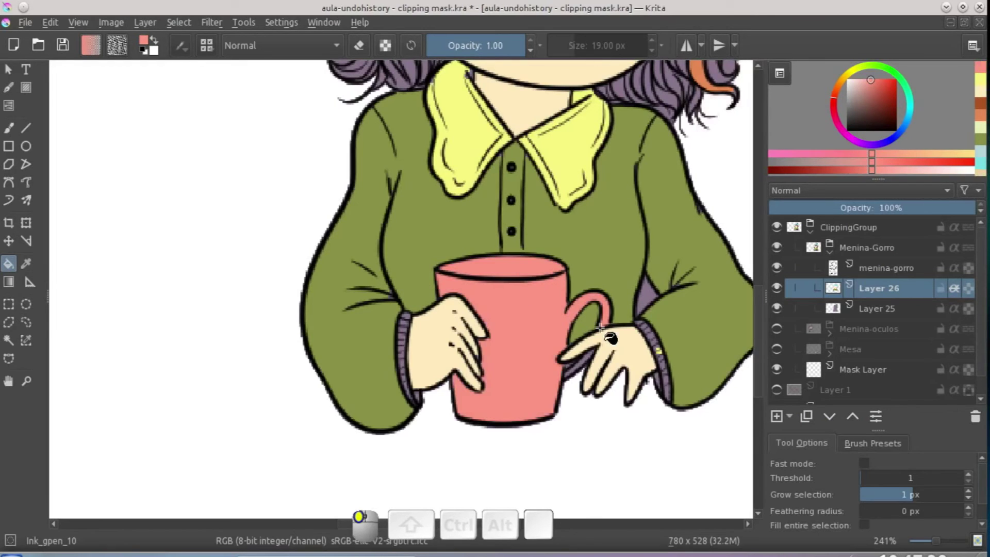
Erase the purple base on Layer 25 in the gap between the shirt body and the sleeve with a 9.35 px brush.
drag(531, 357, 524, 361)
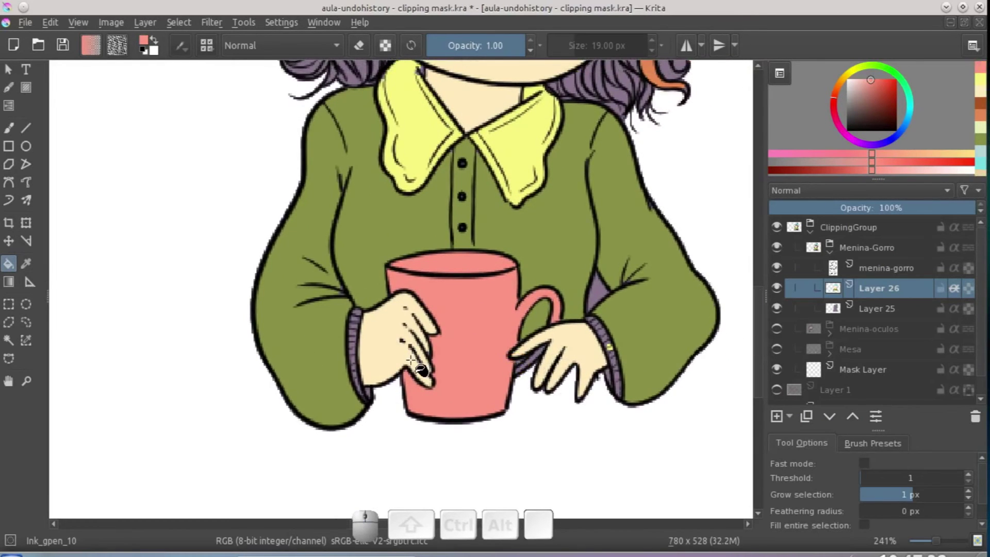
key(b)
drag(617, 305, 580, 321)
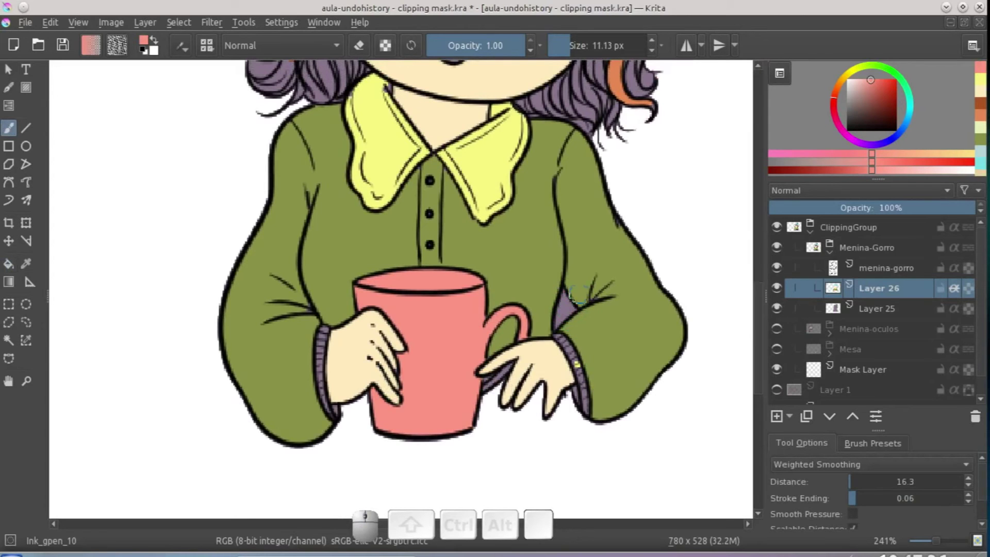
click(871, 309)
drag(571, 324, 563, 318)
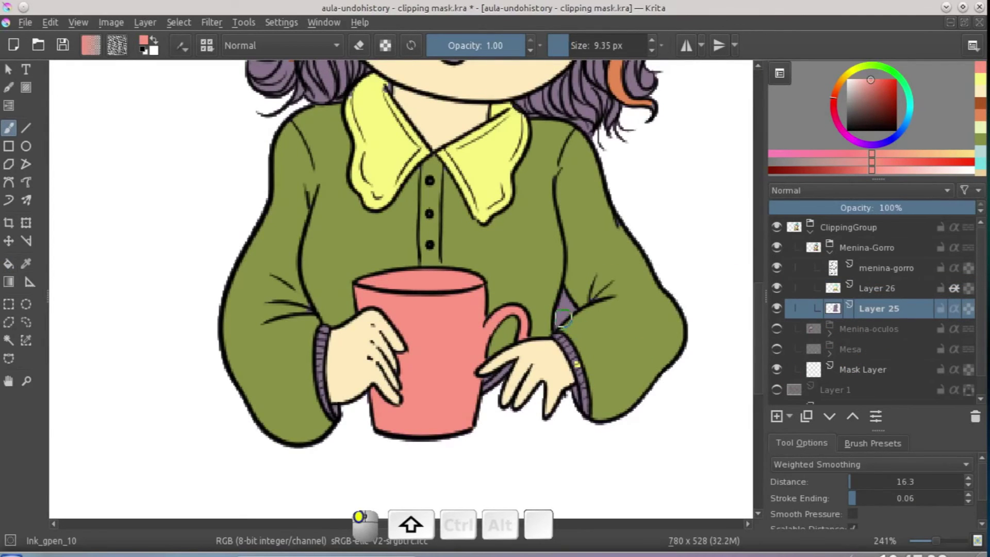
key(e)
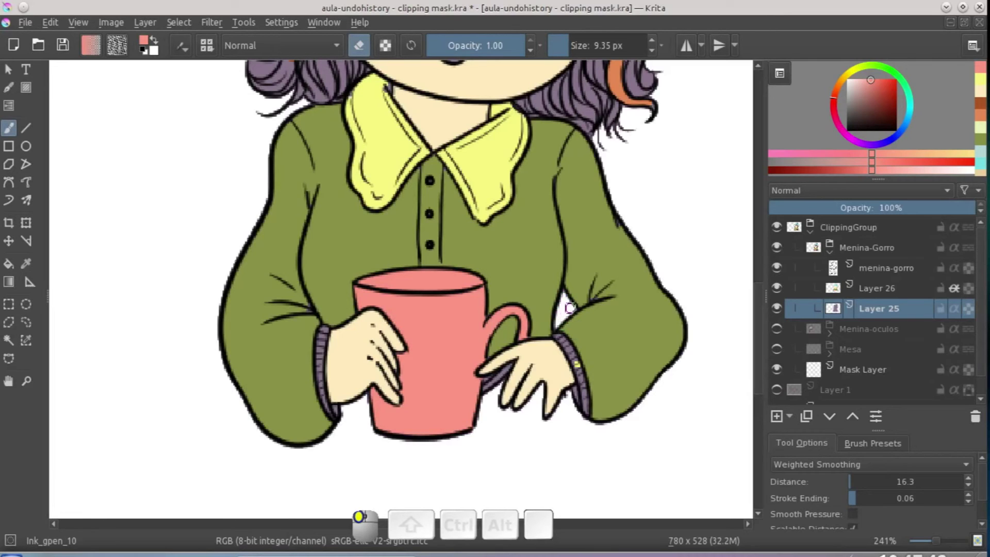
scroll(567, 310, left, 3)
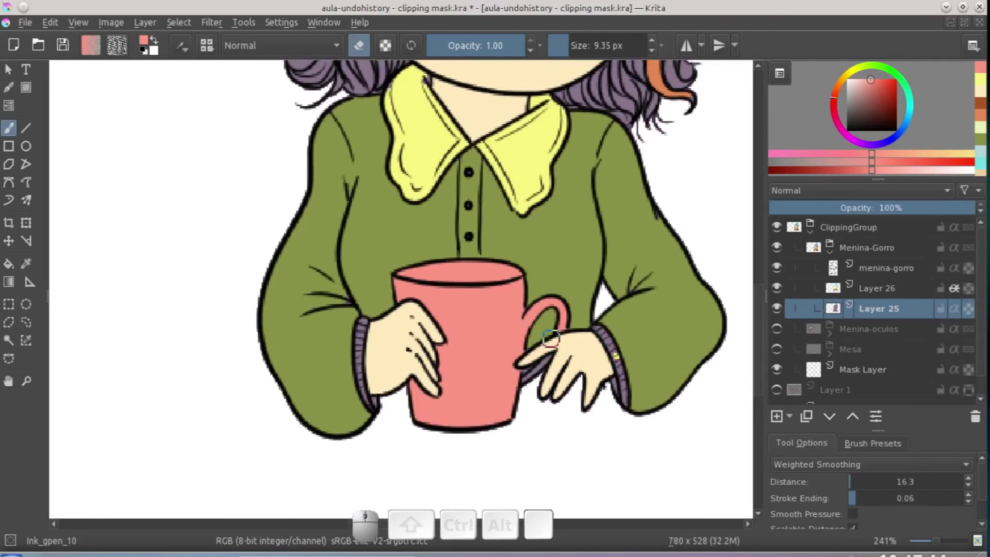
On Layer 26, fill the sleeve cuff nearest the mug's handle with the collar's yellow and touch up its edge in shirt green.
key(Page_Up)
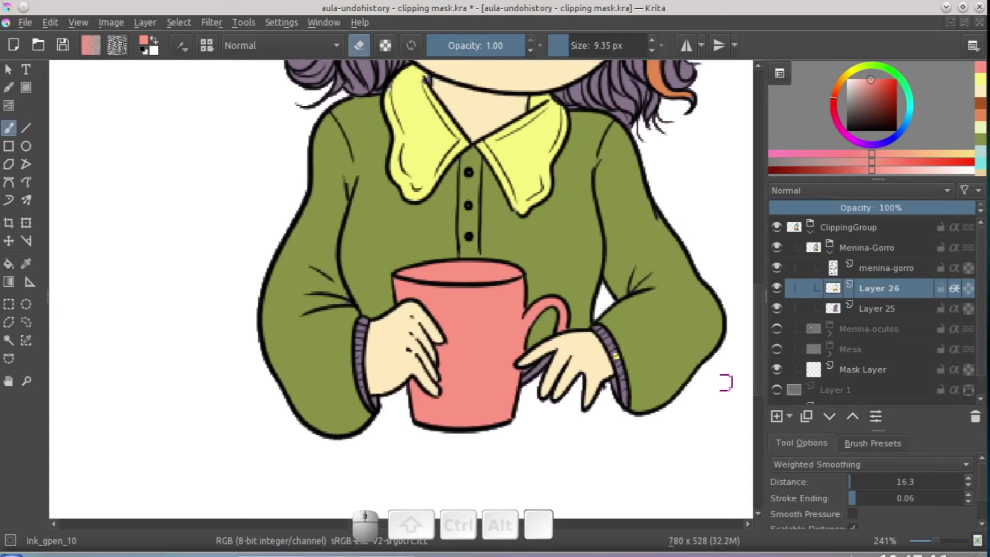
ctrl+click(633, 316)
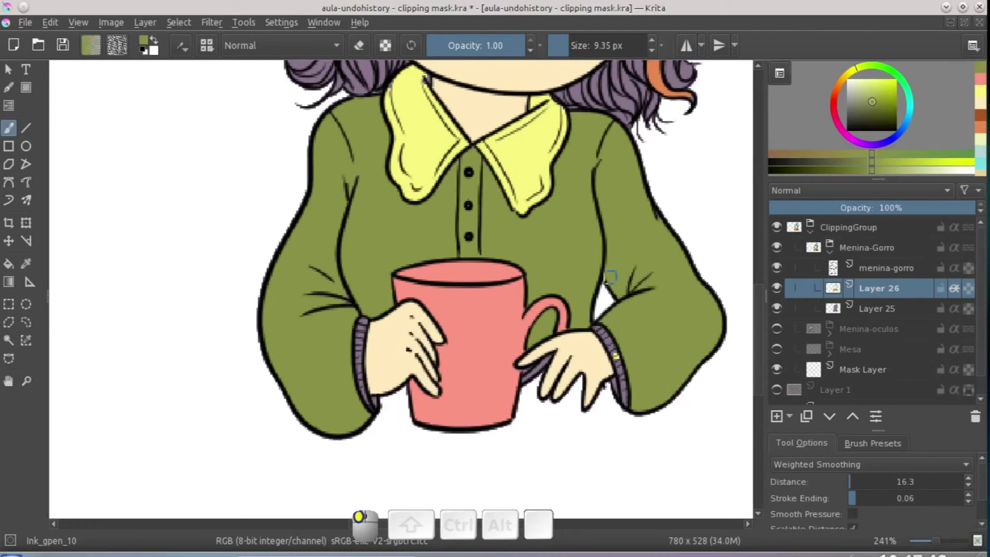
ctrl+click(545, 162)
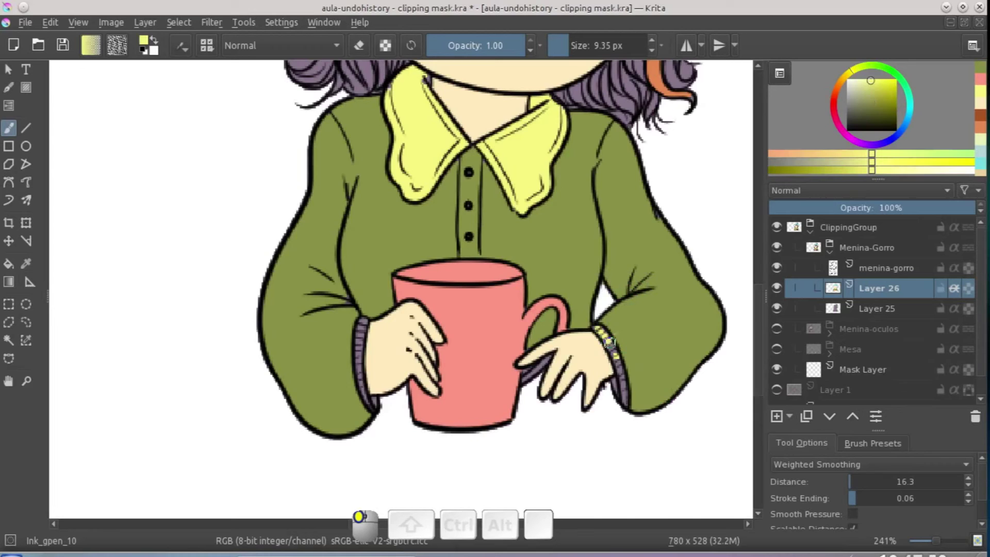
ctrl+click(625, 357)
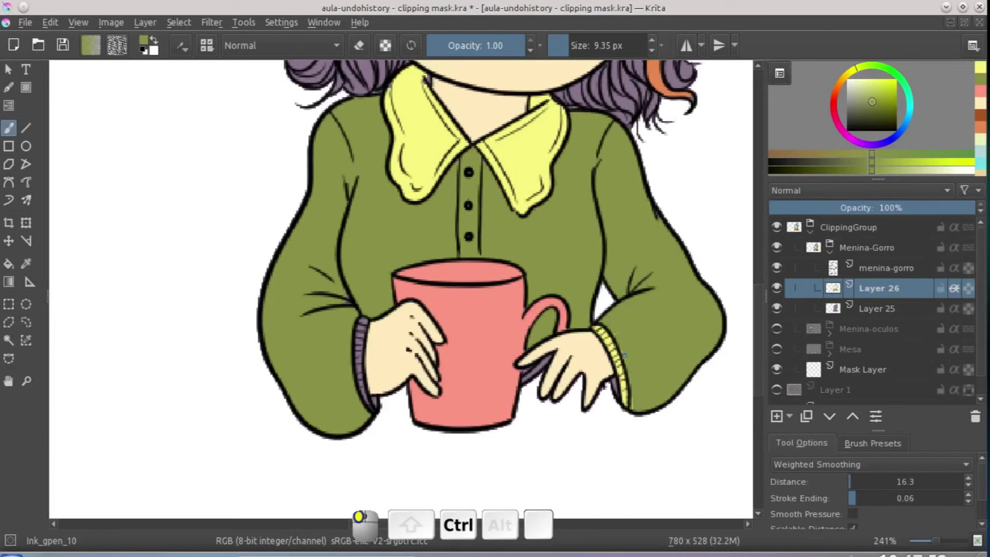
ctrl+click(623, 383)
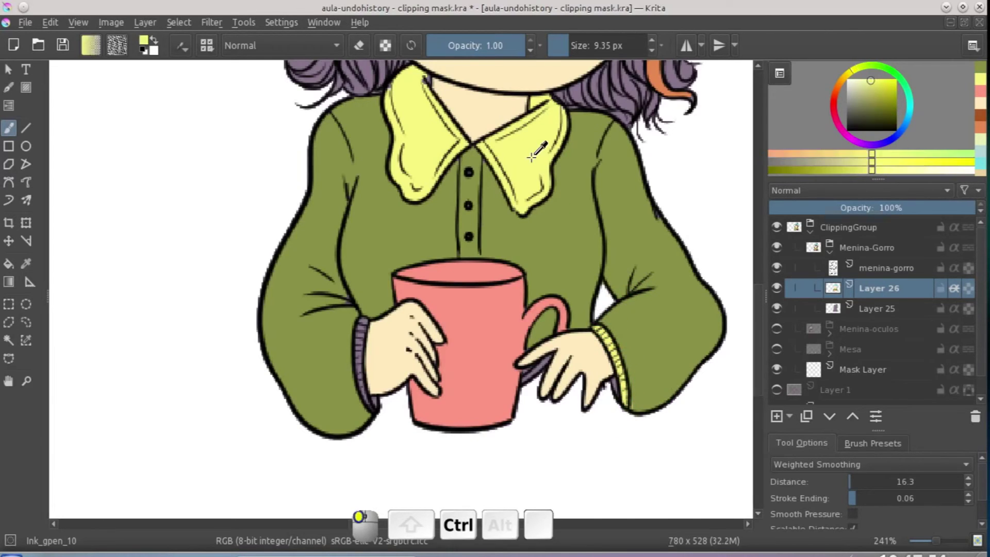
drag(614, 385, 619, 406)
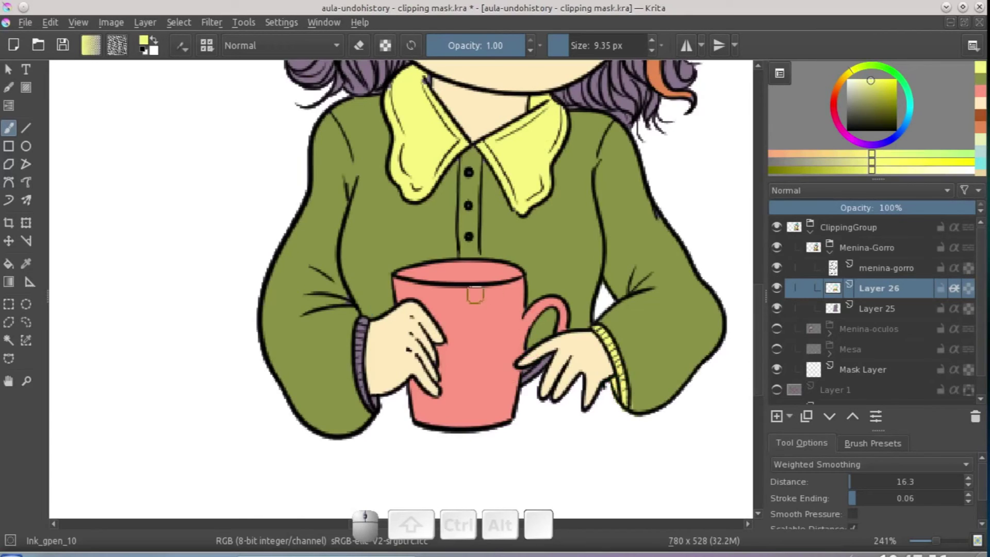
Fill the other sleeve's cuff with the same yellow and sample the shirt green to tidy the sleeve edge.
drag(362, 345, 361, 324)
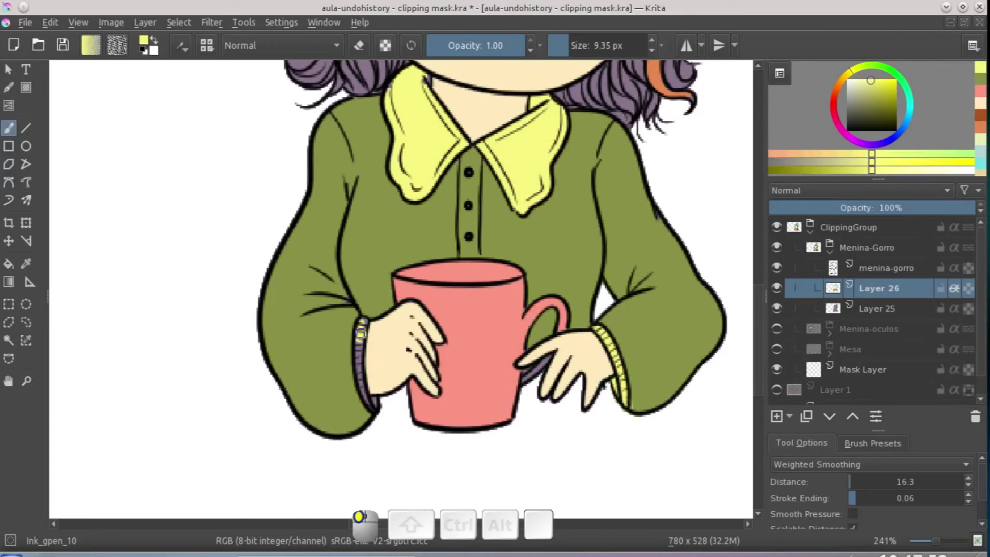
drag(375, 405, 378, 408)
drag(356, 263, 364, 309)
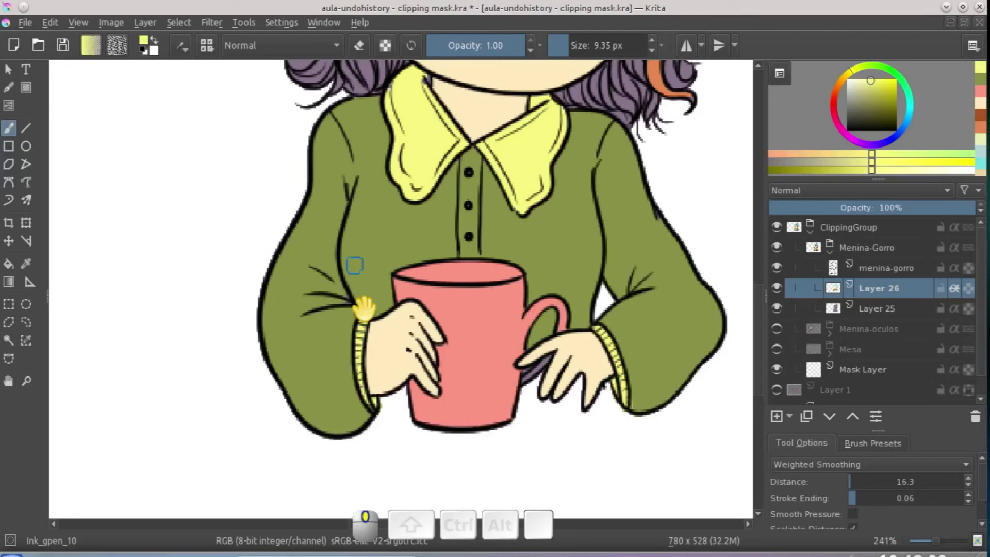
ctrl+click(347, 320)
drag(357, 348, 358, 358)
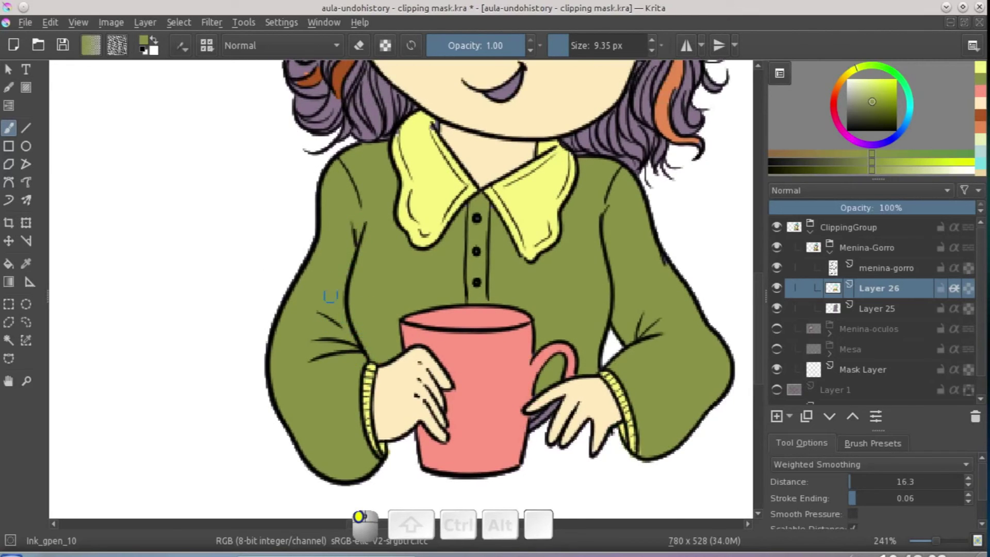
Sample the collar's yellow and cover the leftover purple at the collar's edge beside the neck.
scroll(328, 368, up, 3)
scroll(347, 301, up, 2)
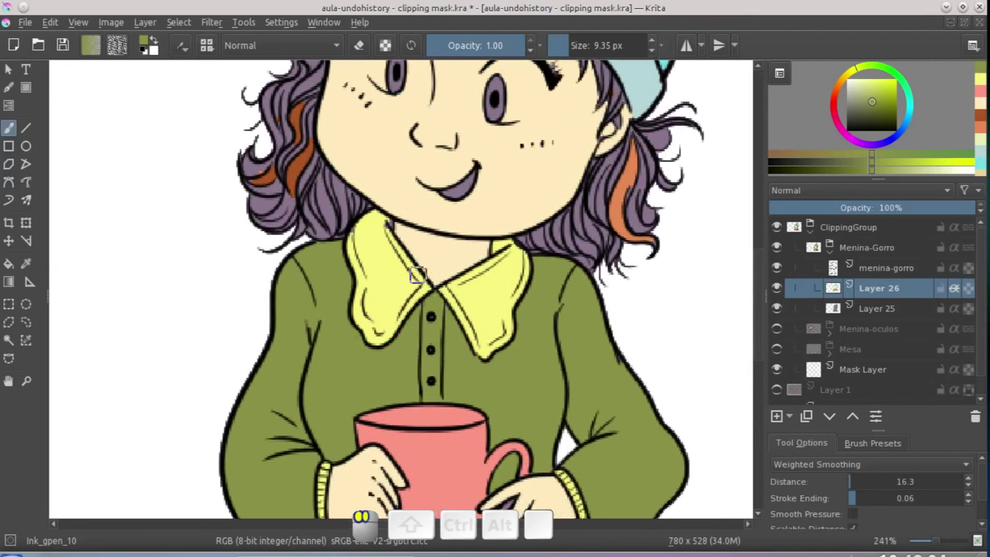
ctrl+click(385, 224)
drag(358, 228, 388, 331)
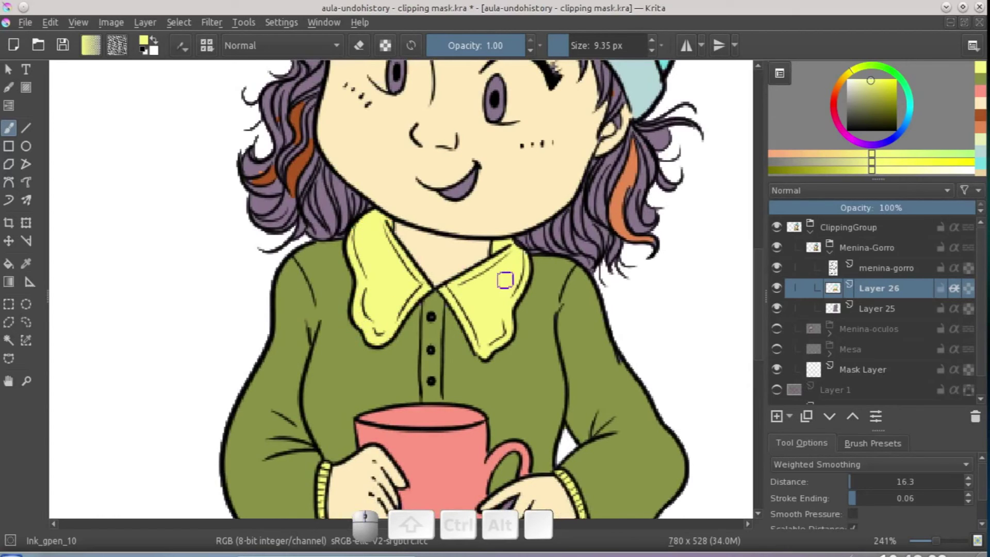
Sample the mug's salmon pink and fill the lower part of the handle behind the fingers.
scroll(500, 304, down, 5)
ctrl+click(443, 360)
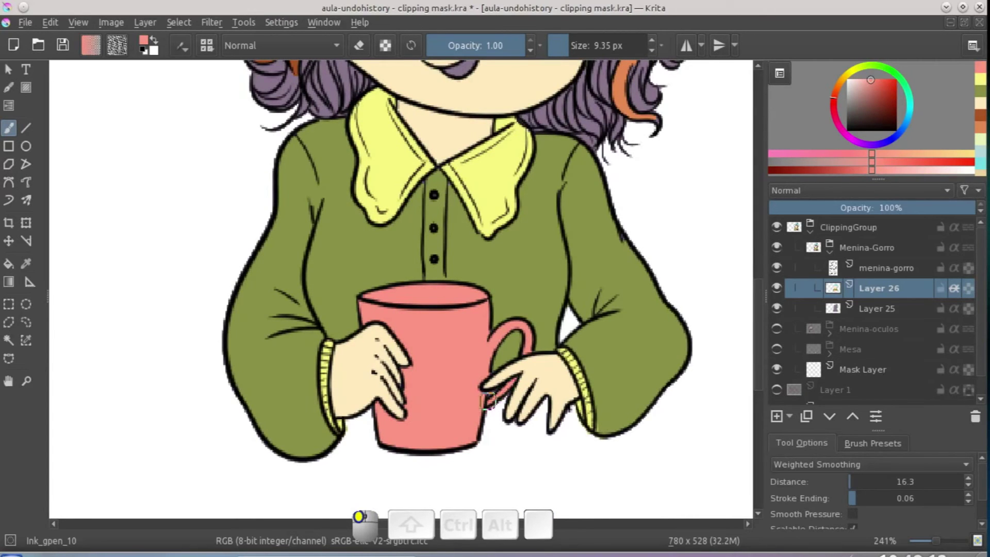
ctrl+click(489, 397)
Sample the orange of the hair strand below the ear and fill the hair on that side, using a 27.84 px brush.
scroll(493, 395, up, 12)
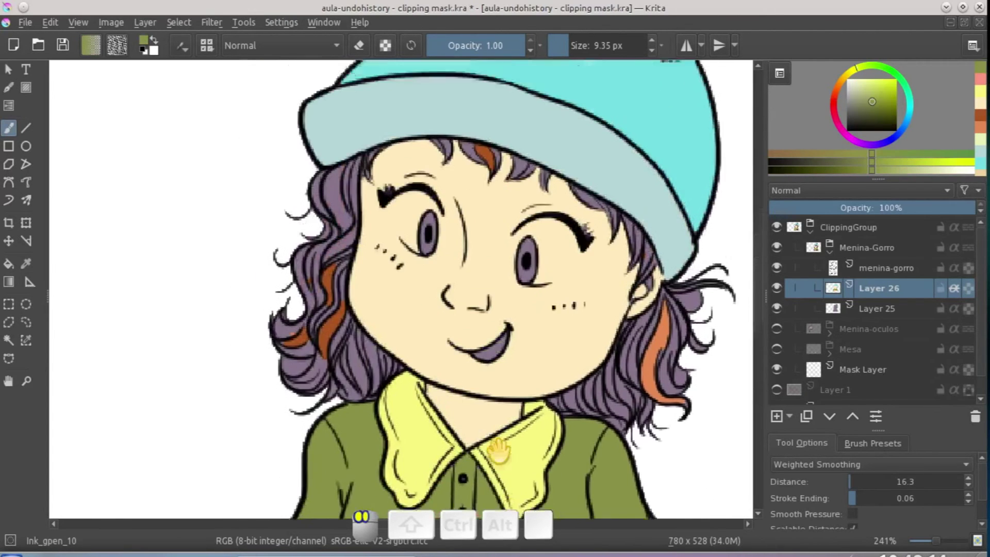
ctrl+click(612, 340)
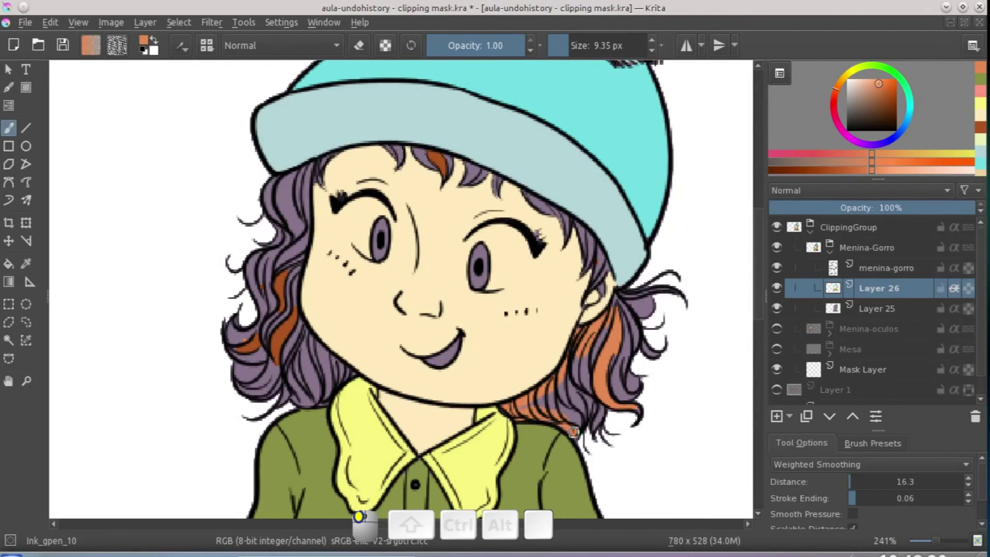
mouse_move(546, 403)
mouse_down()
mouse_move(588, 355)
mouse_move(611, 363)
mouse_move(566, 398)
mouse_move(568, 410)
mouse_move(609, 402)
mouse_move(637, 379)
mouse_move(647, 406)
mouse_move(633, 360)
mouse_move(655, 325)
mouse_move(657, 290)
mouse_move(686, 266)
mouse_move(677, 317)
mouse_move(657, 329)
mouse_move(651, 300)
mouse_up()
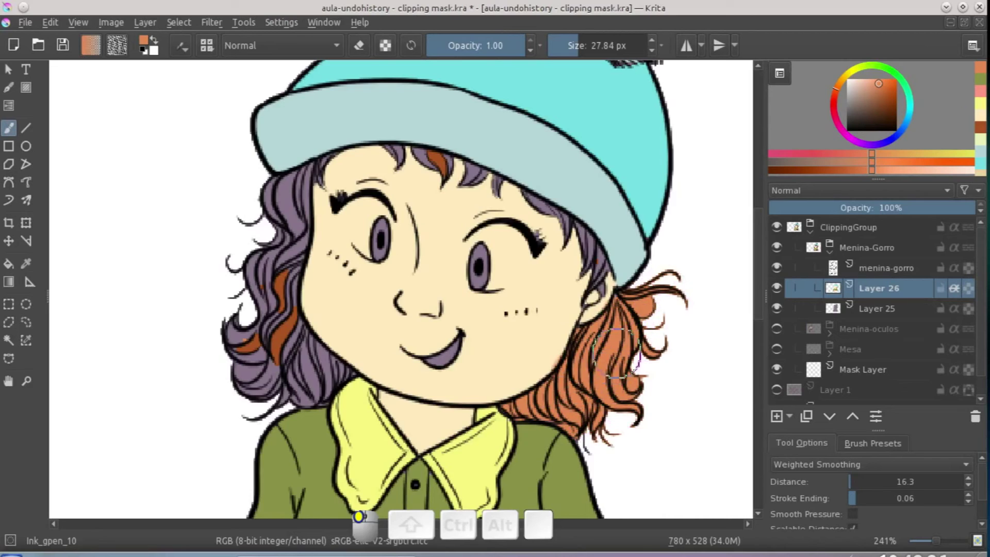
drag(524, 358, 652, 345)
Fill the curls on the opposite side of the face with the same orange, up to the hat's brim.
drag(368, 267, 391, 227)
mouse_move(408, 292)
mouse_down()
mouse_move(431, 342)
mouse_move(480, 363)
mouse_move(428, 384)
mouse_move(456, 368)
mouse_move(445, 353)
mouse_move(375, 391)
mouse_move(371, 308)
mouse_move(338, 318)
mouse_move(416, 281)
mouse_up()
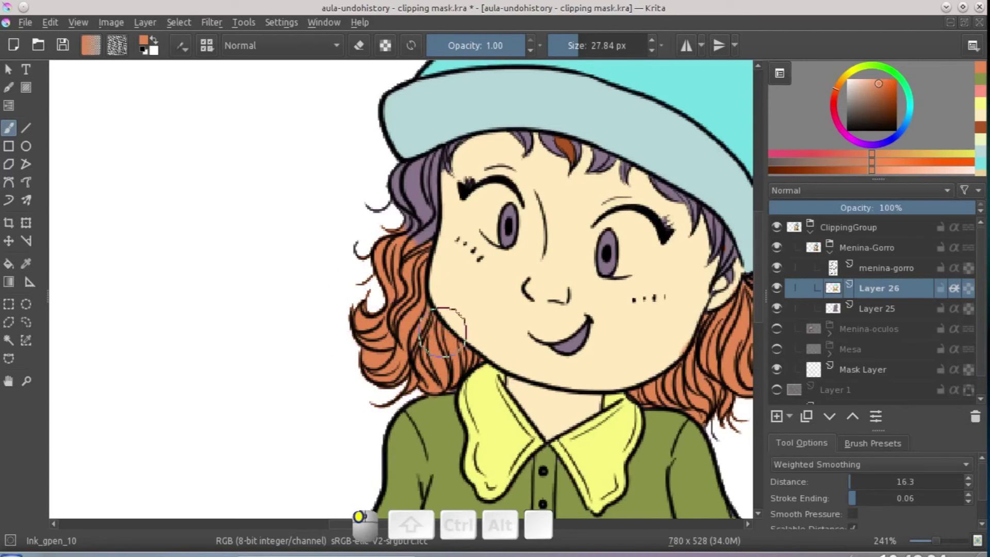
scroll(442, 332, up, 3)
drag(406, 302, 414, 345)
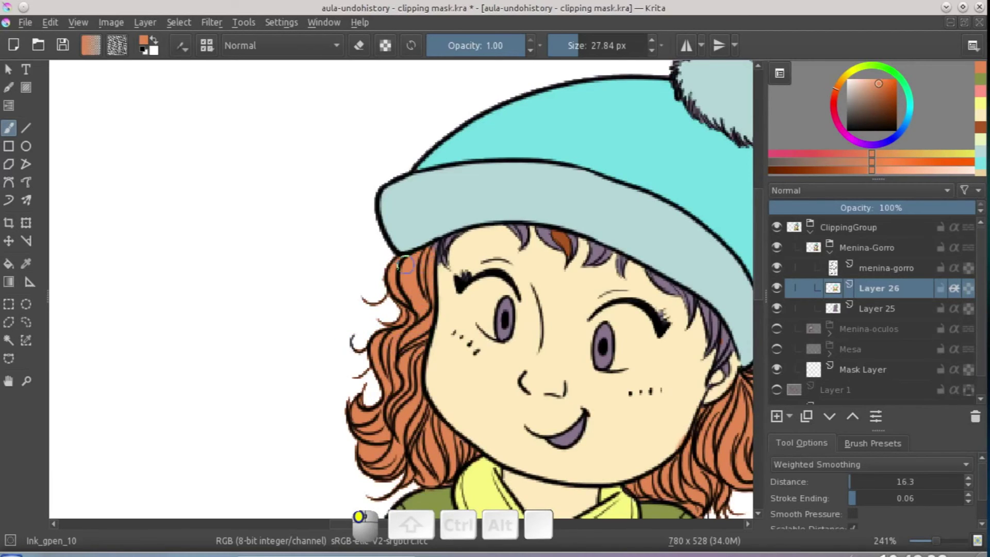
Reduce the brush to 6.32 px and fill the fringe under the hat's brim with orange, undoing a stray stroke.
shift+drag(451, 243, 439, 243)
mouse_move(419, 228)
mouse_down()
mouse_move(452, 250)
mouse_move(429, 238)
mouse_up()
key(ctrl+z)
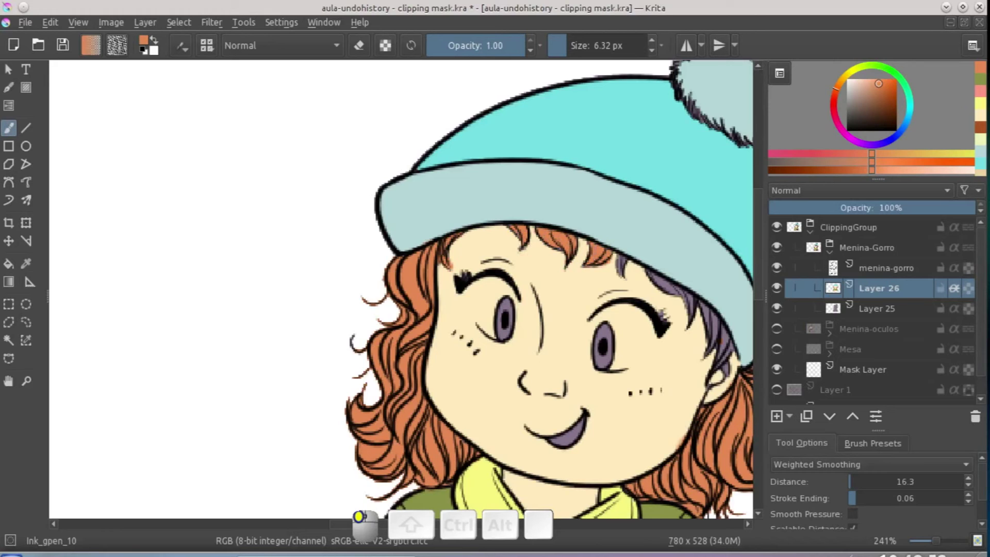
drag(622, 261, 494, 230)
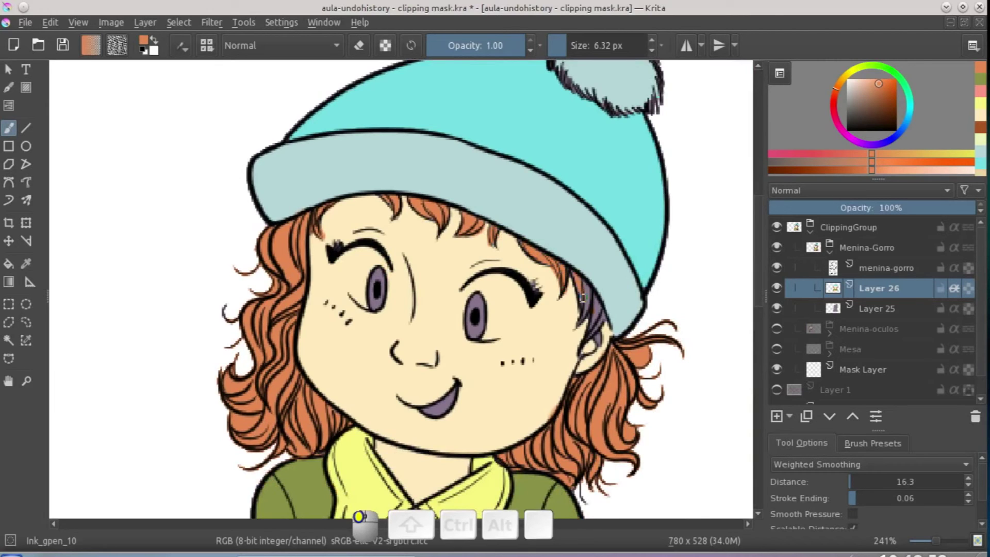
Sample the skin tone and cover the remaining purple in the ear and mouth.
ctrl+click(592, 333)
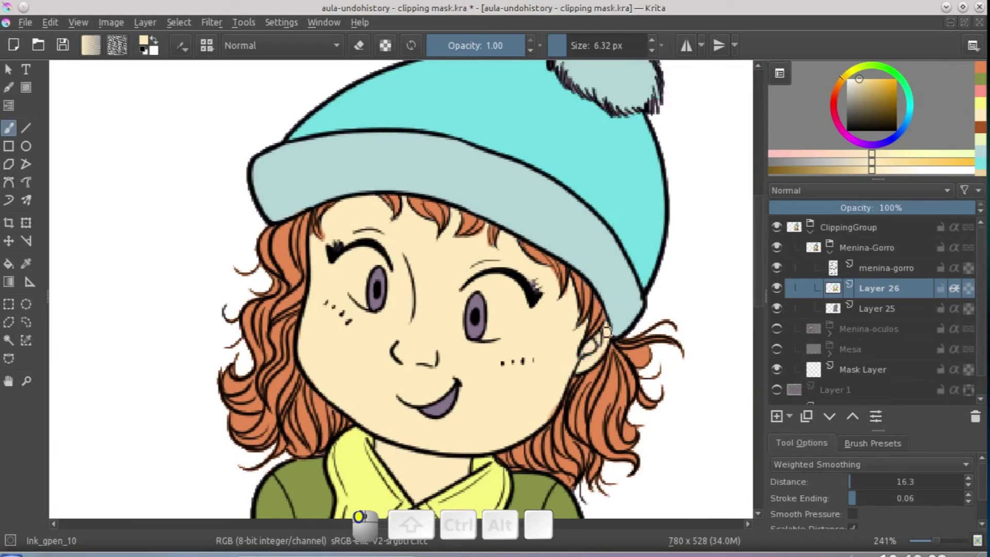
click(509, 376)
drag(536, 286, 560, 286)
drag(377, 284, 386, 295)
drag(399, 400, 443, 407)
mouse_move(471, 302)
mouse_down()
mouse_move(490, 326)
mouse_move(466, 297)
mouse_move(484, 296)
mouse_move(472, 317)
mouse_move(492, 324)
mouse_move(505, 286)
mouse_up()
Paint the whites of both eyes in white and fill the irises with dark teal using a 9.11 px brush.
click(845, 78)
click(492, 284)
drag(502, 322, 504, 283)
mouse_move(363, 253)
mouse_down()
mouse_move(351, 278)
mouse_move(369, 307)
mouse_move(382, 257)
mouse_move(374, 310)
mouse_move(409, 301)
mouse_move(444, 320)
mouse_move(475, 308)
mouse_move(459, 320)
mouse_up()
click(910, 115)
click(882, 109)
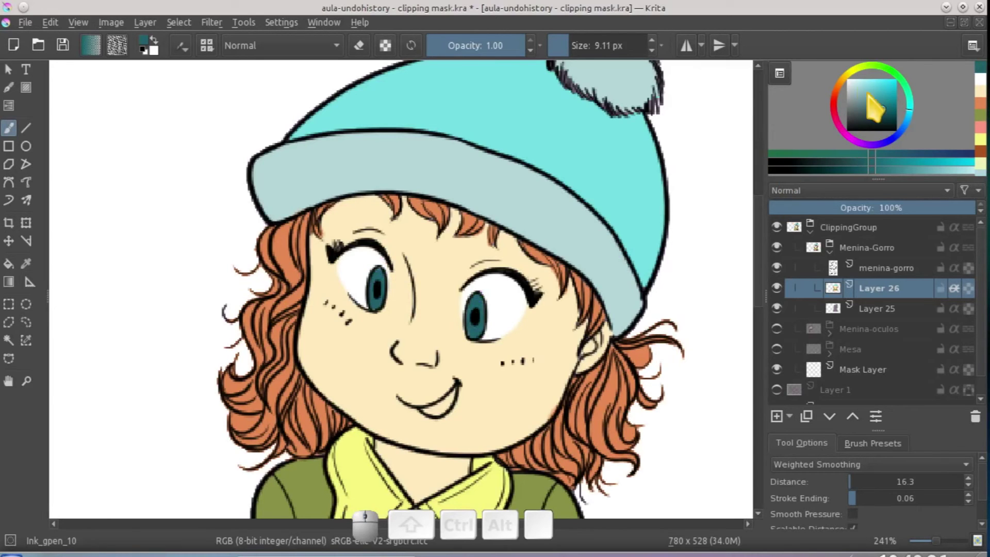
Choose white and fill the inside of the smiling mouth.
click(836, 91)
click(876, 87)
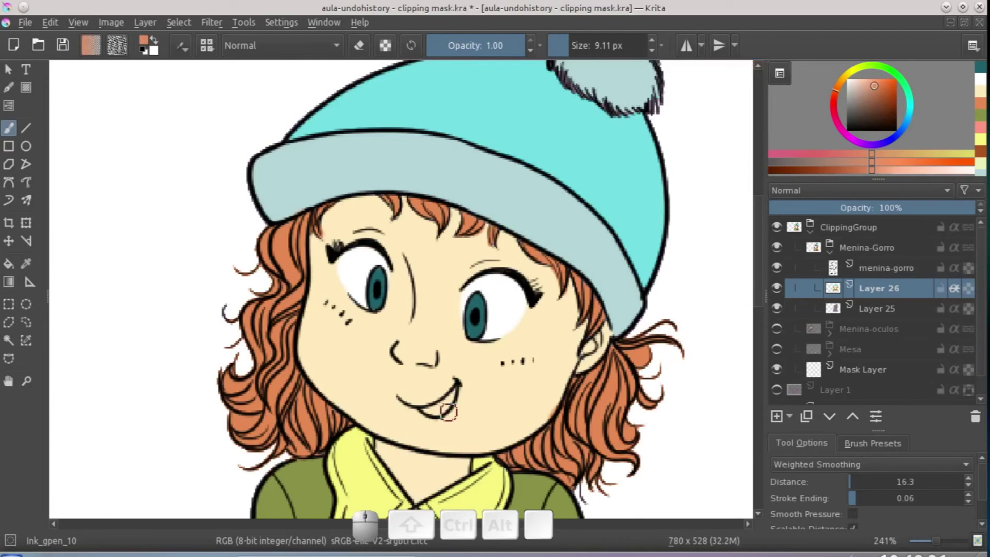
drag(866, 88, 847, 80)
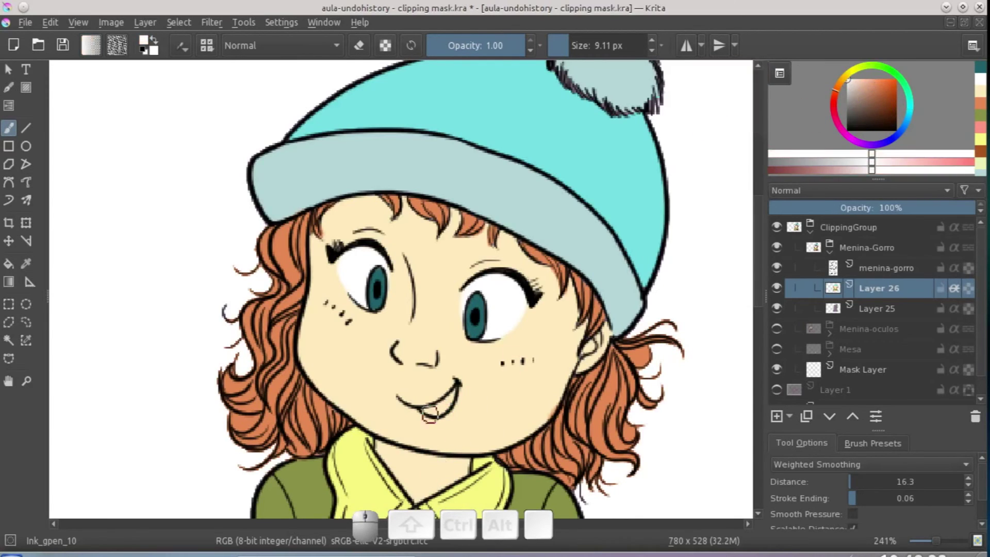
scroll(548, 304, down, 3)
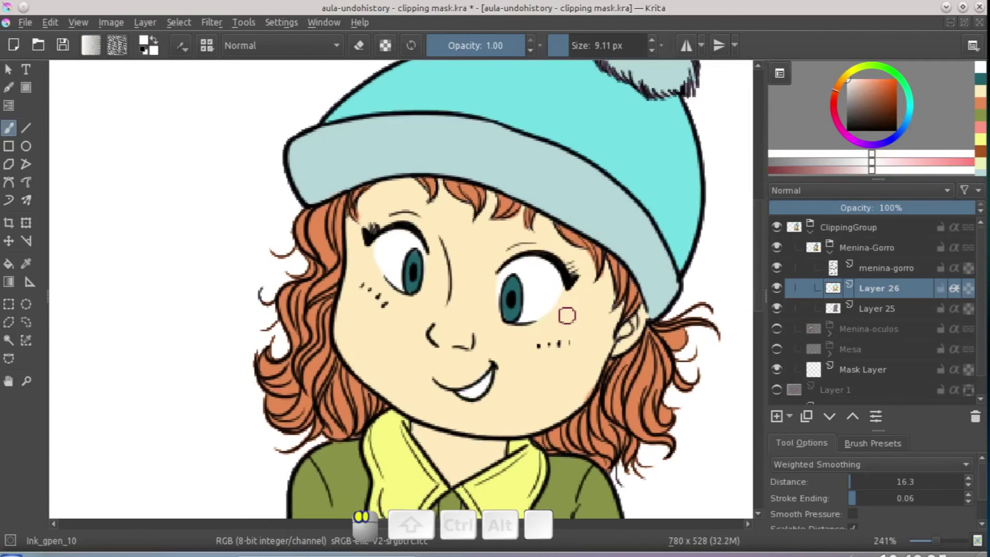
scroll(548, 305, up, 1)
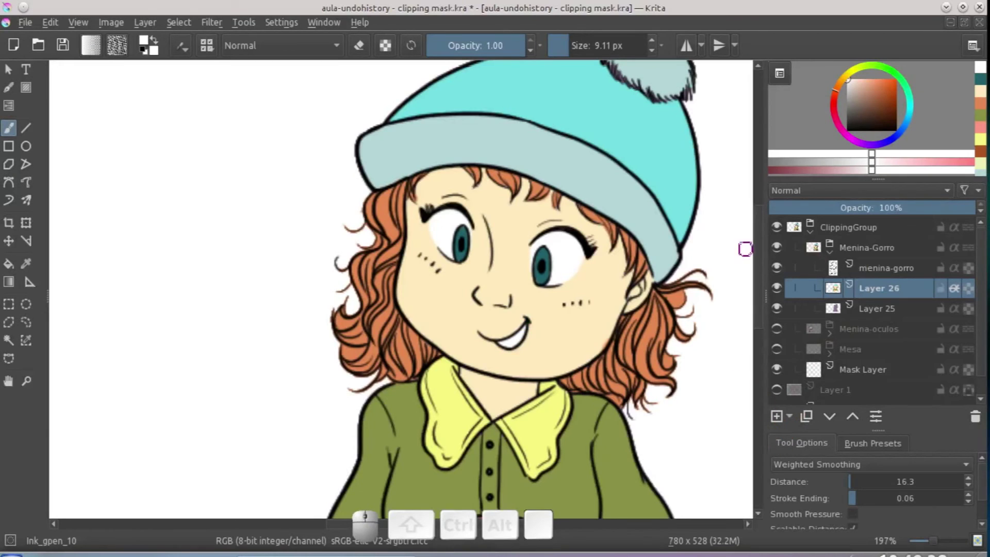
Enlarge the brush presets list and display the presets as thumbnails.
click(860, 444)
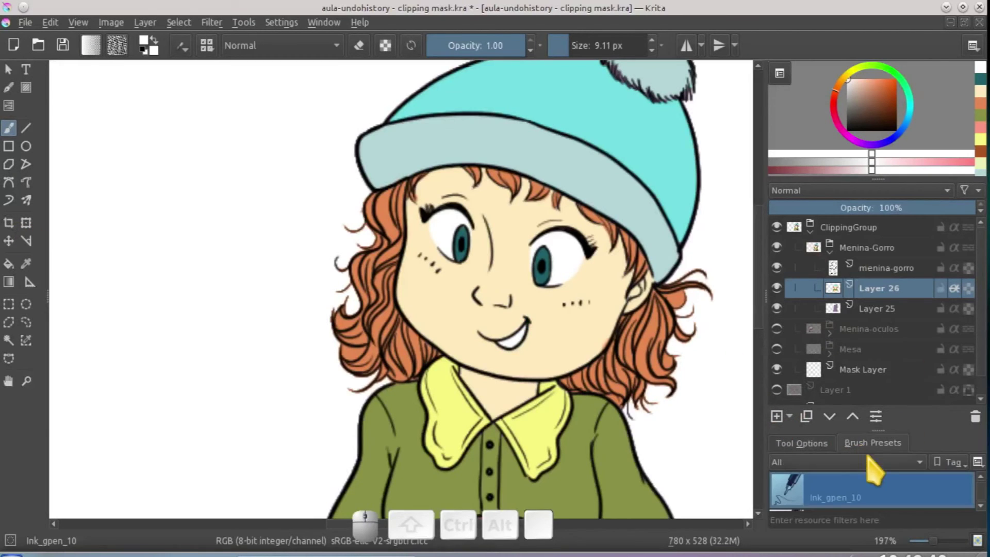
drag(878, 430, 878, 359)
click(865, 389)
click(858, 372)
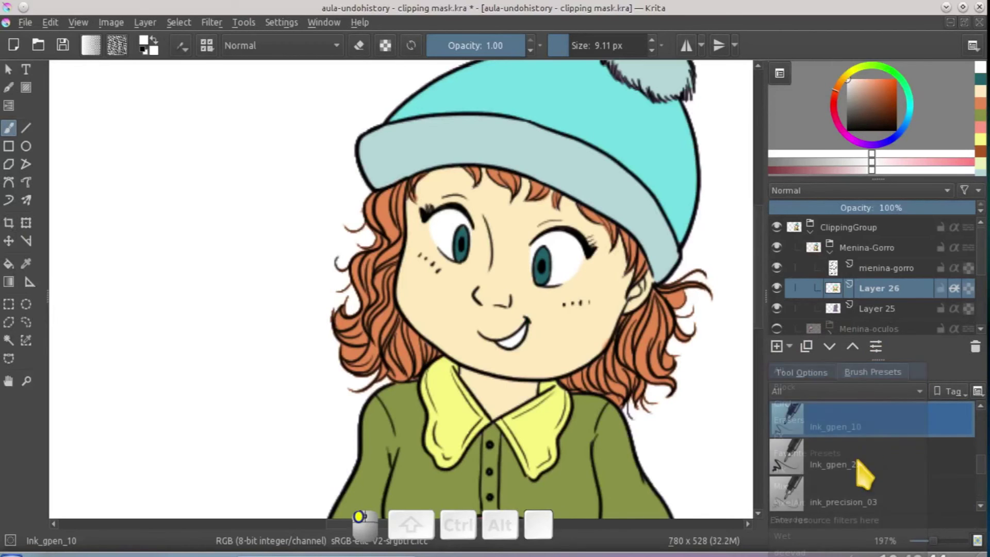
click(978, 393)
click(917, 424)
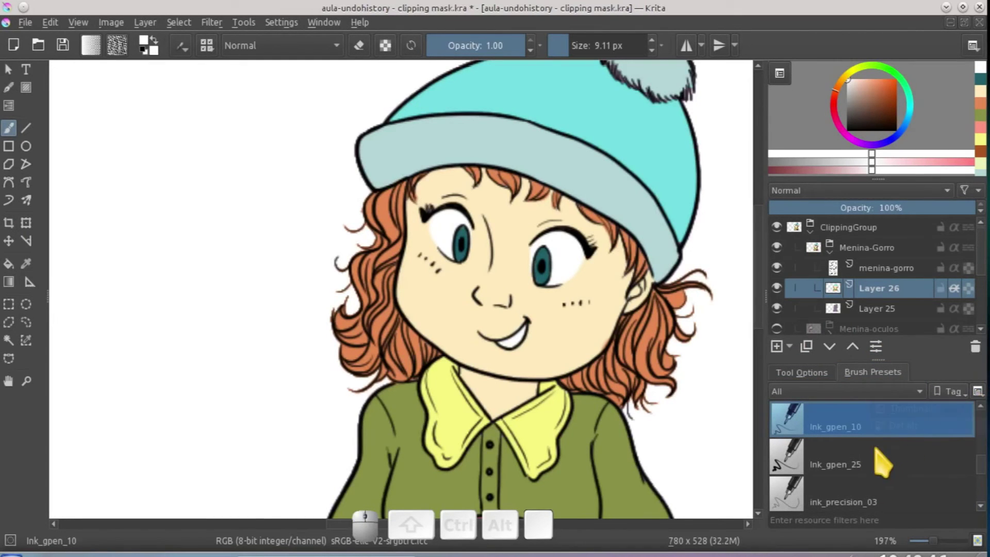
click(979, 392)
click(961, 412)
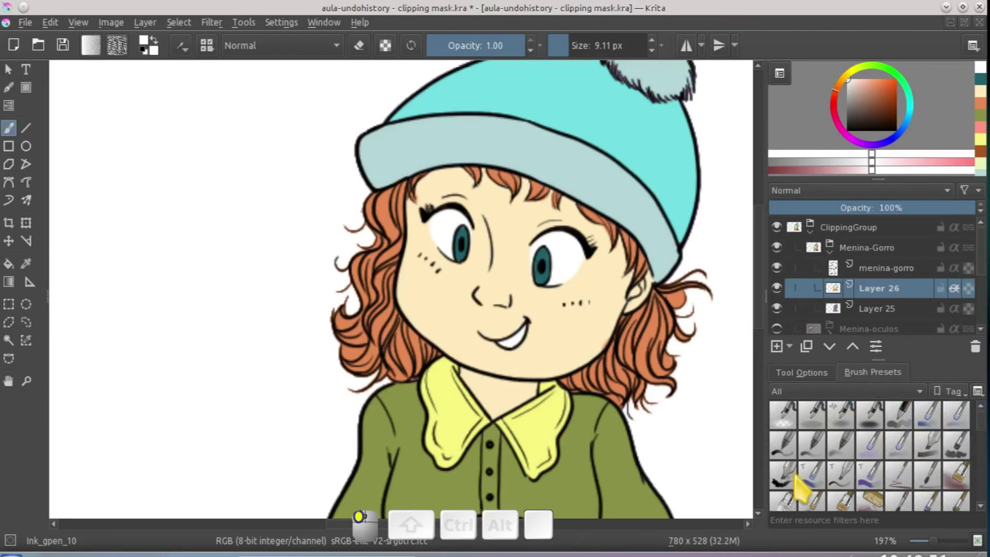
Airbrush a soft peach blush on both cheeks and the nose with Airbrush_pressure at 41.27 px, using a darker tone sampled from the skin.
click(879, 424)
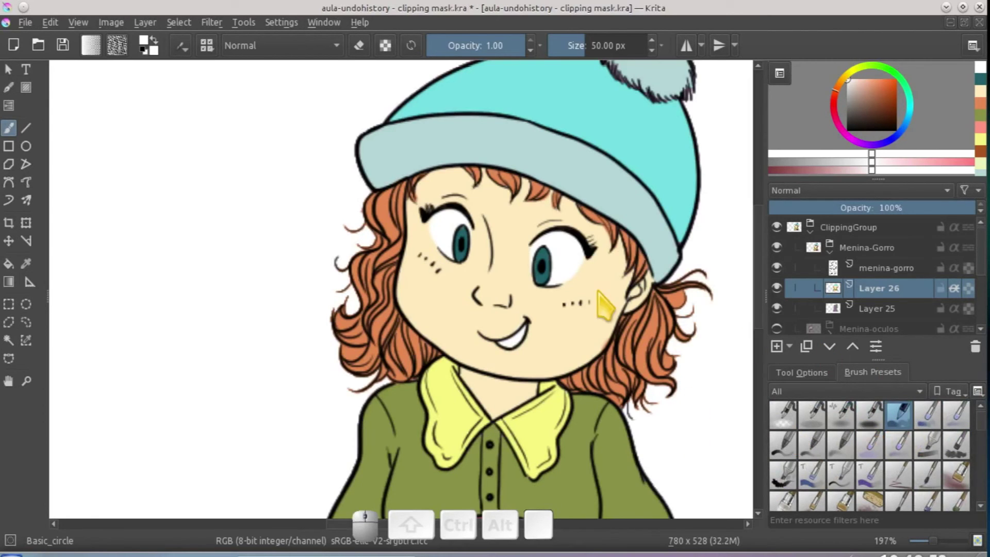
click(583, 46)
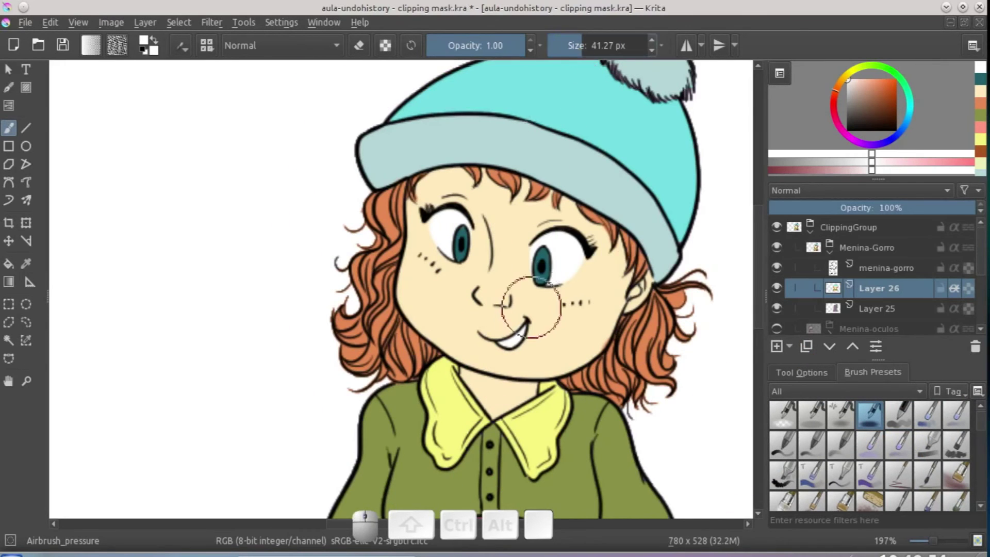
ctrl+click(567, 309)
drag(850, 101, 872, 100)
drag(571, 298, 568, 299)
drag(436, 279, 486, 284)
scroll(519, 343, right, 2)
Reduce the airbrush to 22.15 px and add peach blush to the chin and the back of the hand holding the mug.
mouse_move(552, 309)
shift+mouse_down()
mouse_move(496, 295)
mouse_move(481, 302)
shift+mouse_up()
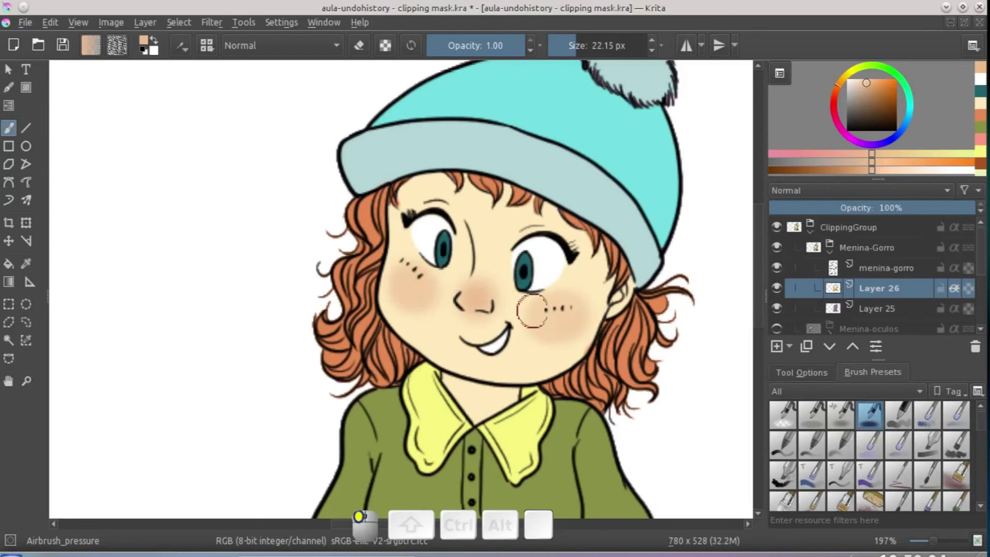
scroll(531, 311, up, 1)
scroll(564, 349, down, 5)
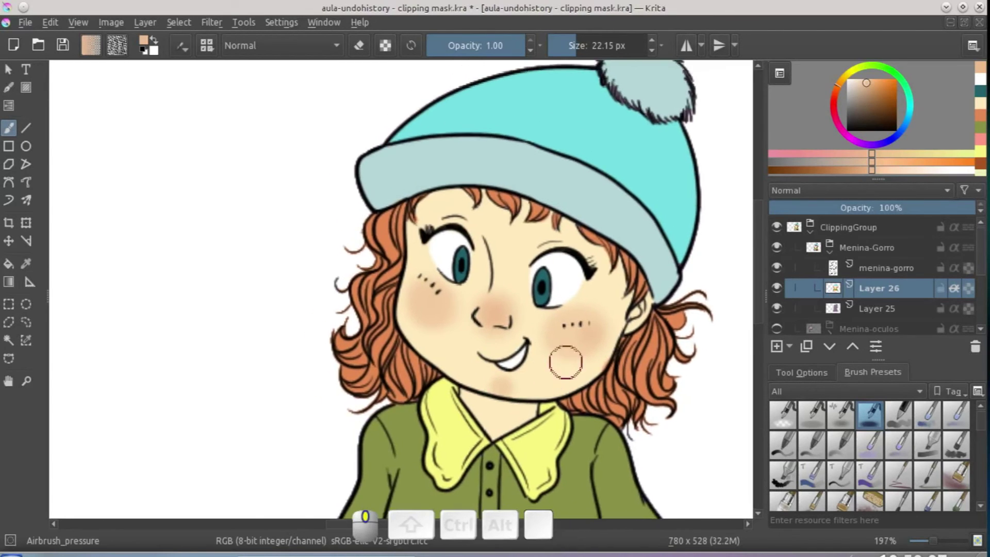
mouse_move(505, 355)
mouse_down()
mouse_move(449, 369)
mouse_move(461, 381)
mouse_up()
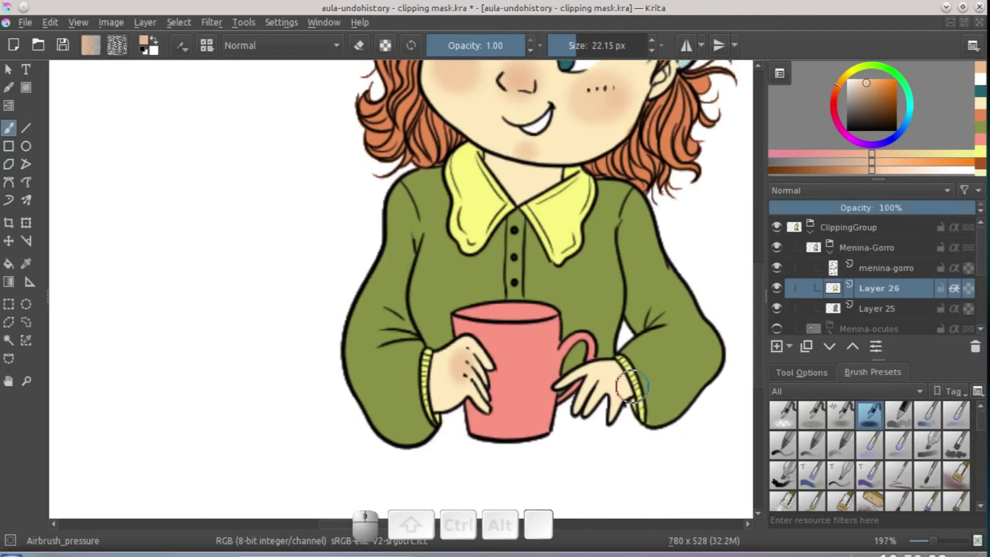
scroll(625, 415, up, 3)
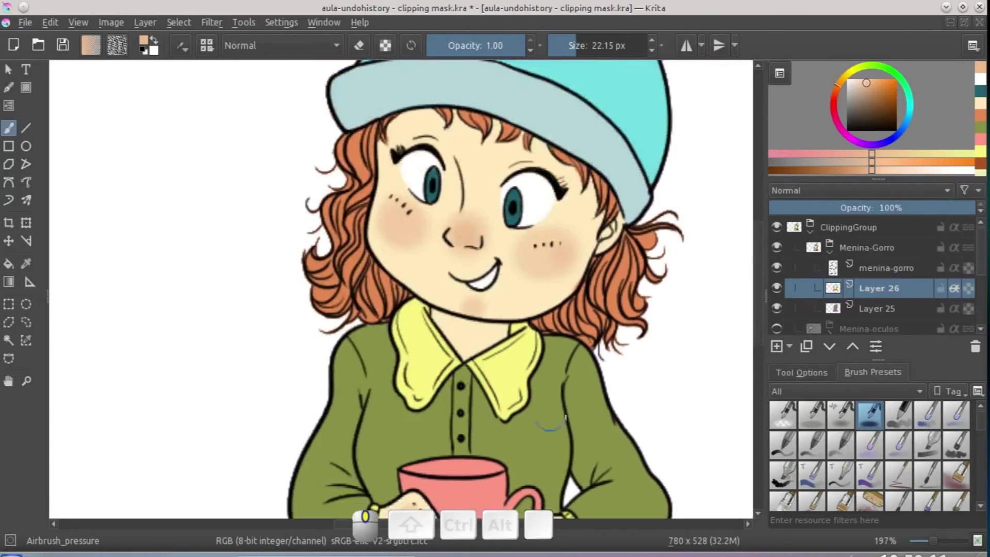
Add a layer above the flat colours of the girl in the hat, set it to Decrease Luminosity and choose light grey.
scroll(540, 370, down, 7)
scroll(456, 345, up, 6)
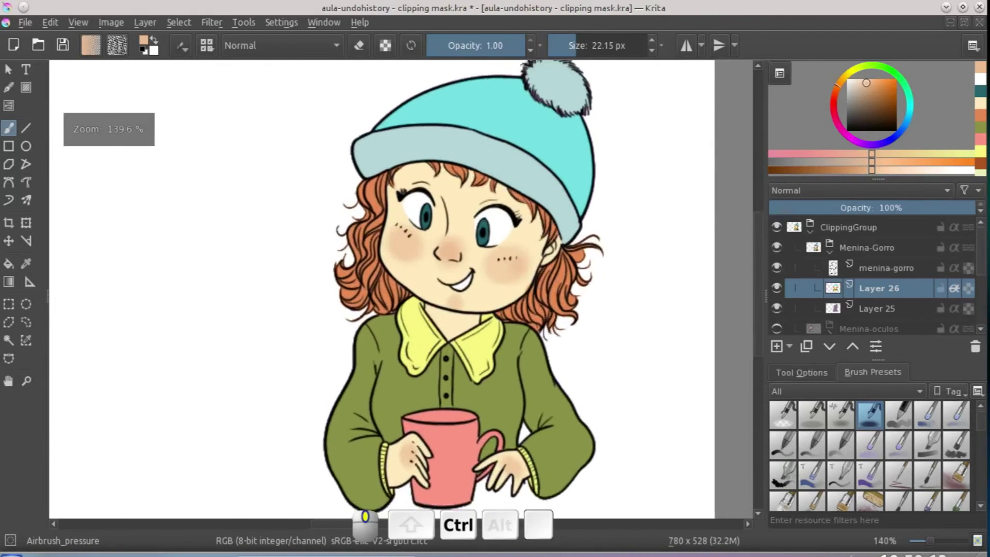
click(777, 346)
click(854, 192)
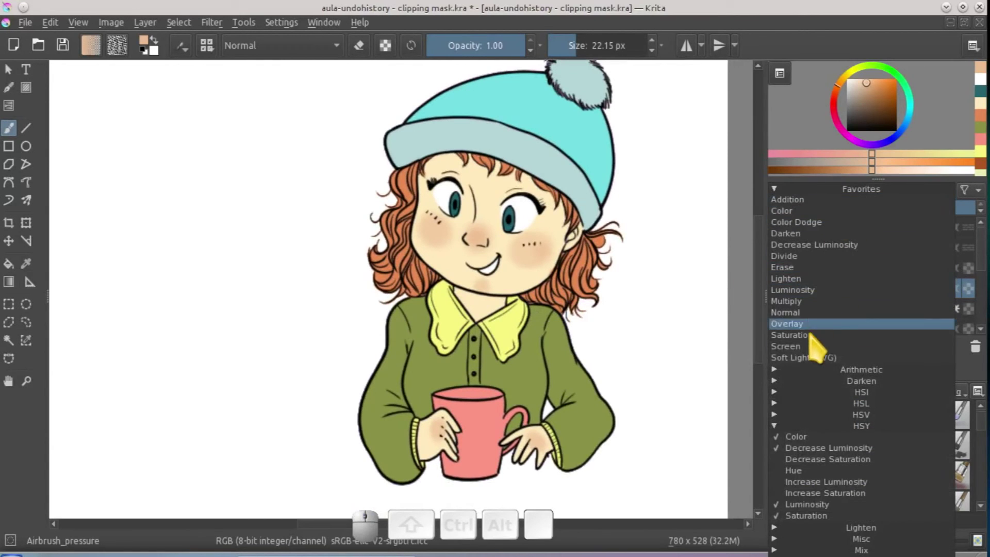
click(817, 248)
drag(861, 116, 847, 86)
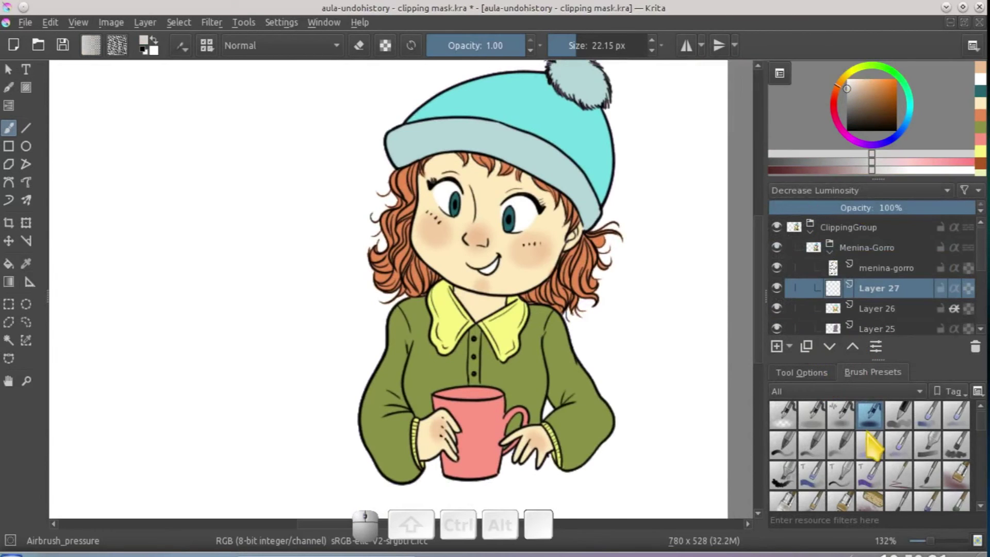
Switch to the Ink_gpen_10 brush at 24.58 px and paint fold shadows on the girl's left-hand sleeve.
right_click(516, 289)
click(487, 395)
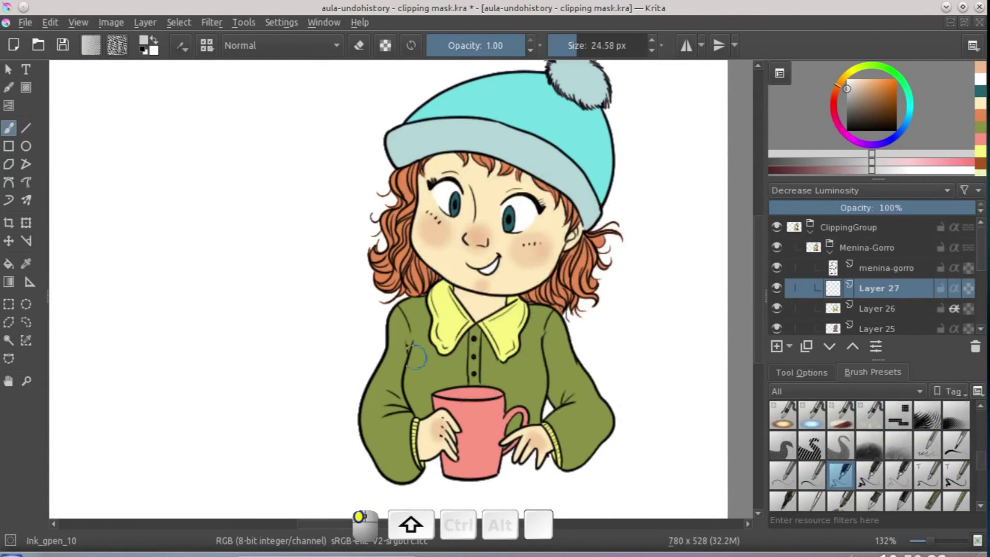
drag(405, 342, 401, 363)
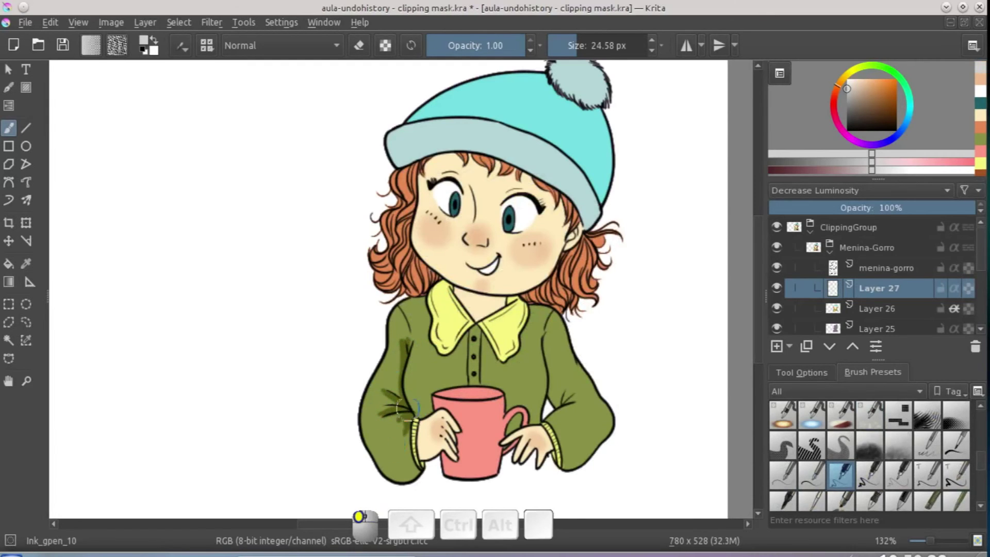
Show the Menina-oculos group to compare its finished shading, and hide it again.
scroll(407, 410, down, 2)
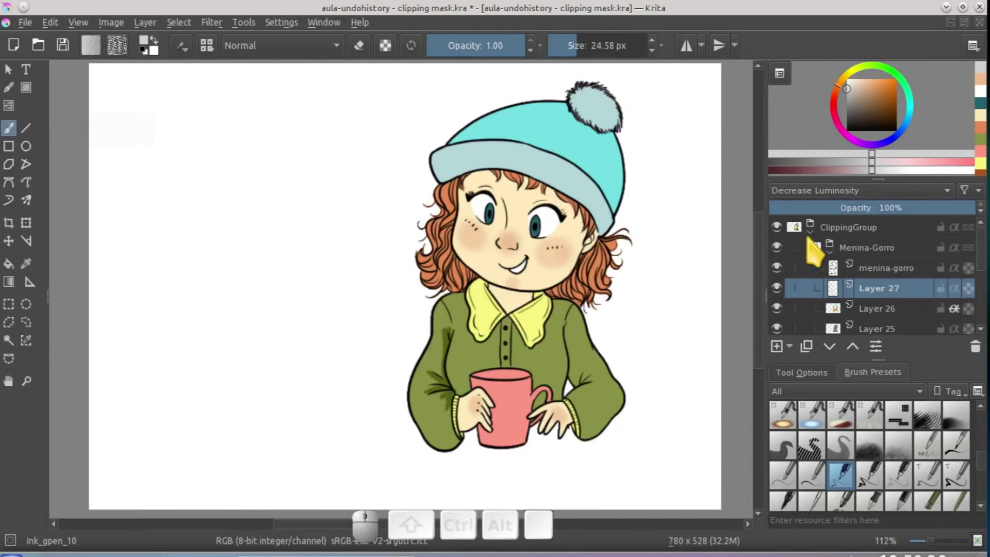
scroll(982, 273, down, 2)
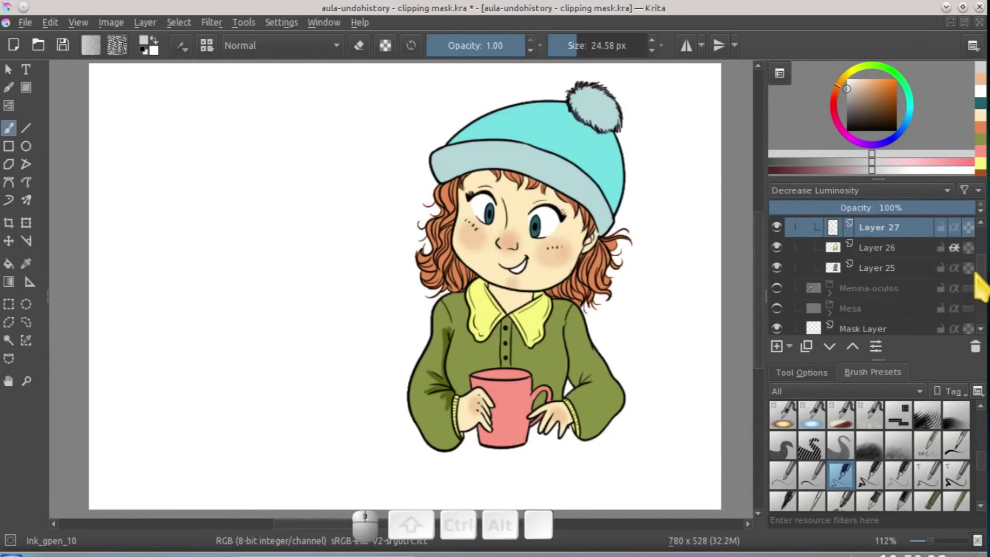
click(776, 288)
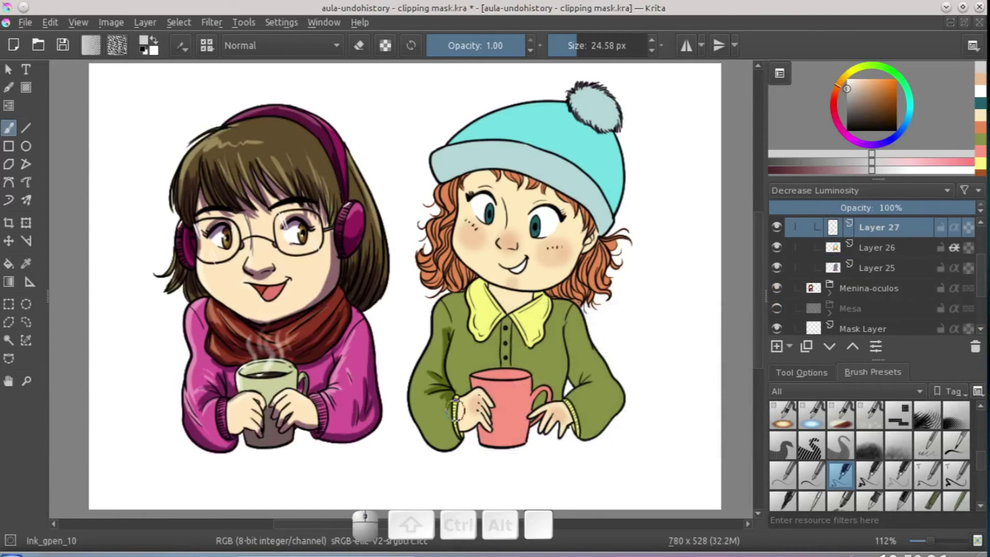
click(776, 288)
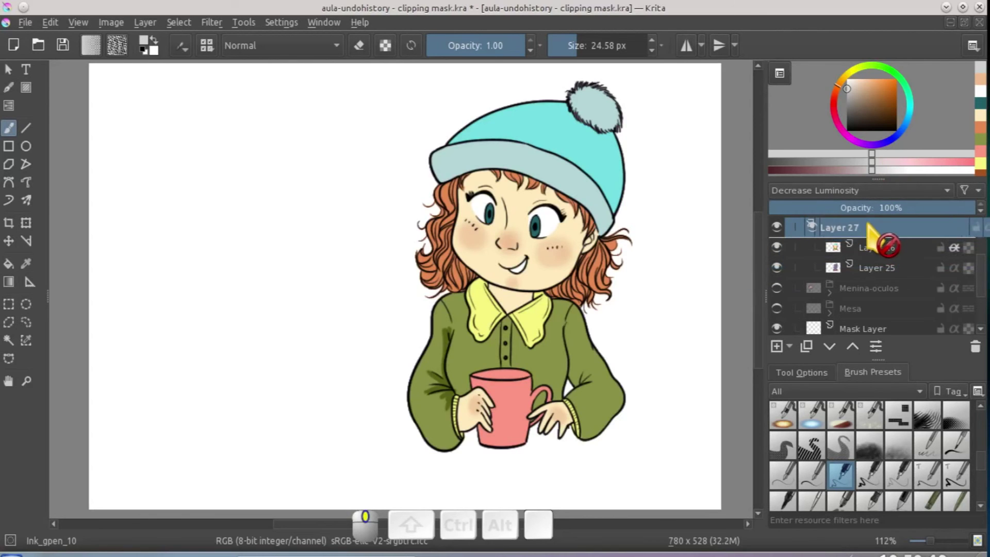
Replace the Decrease Luminosity shading layer with a new empty layer above Layer 26 and make it active.
scroll(946, 232, up, 3)
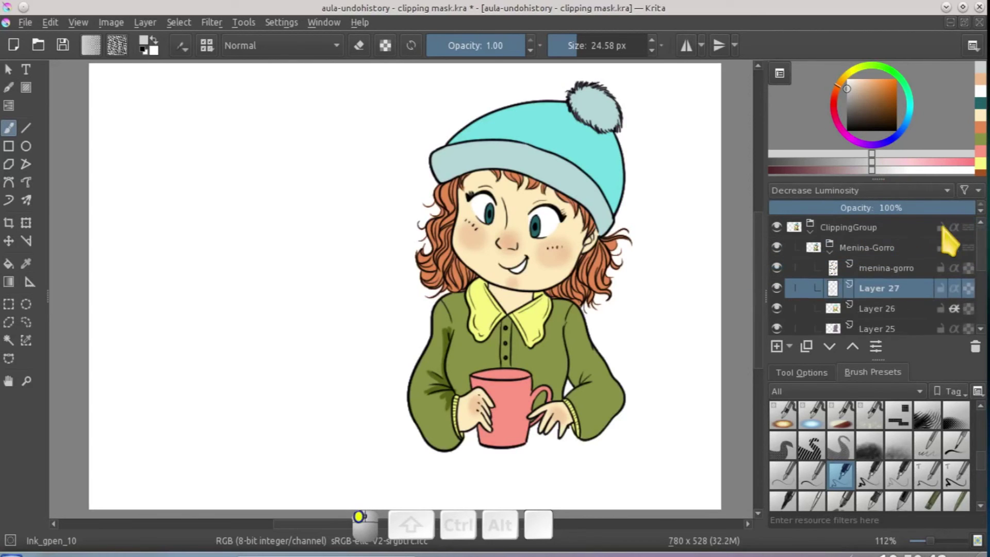
click(876, 190)
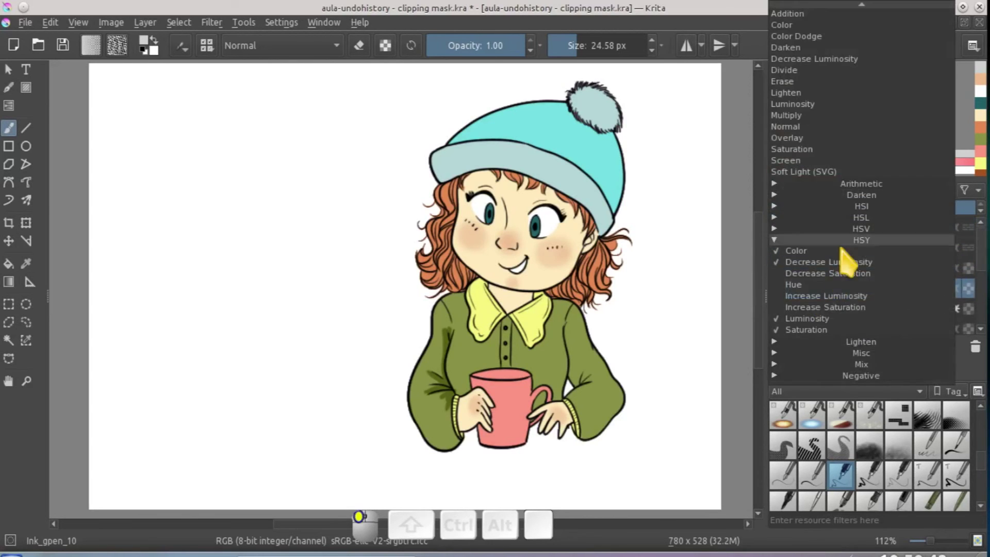
click(819, 117)
click(777, 346)
click(902, 309)
click(975, 347)
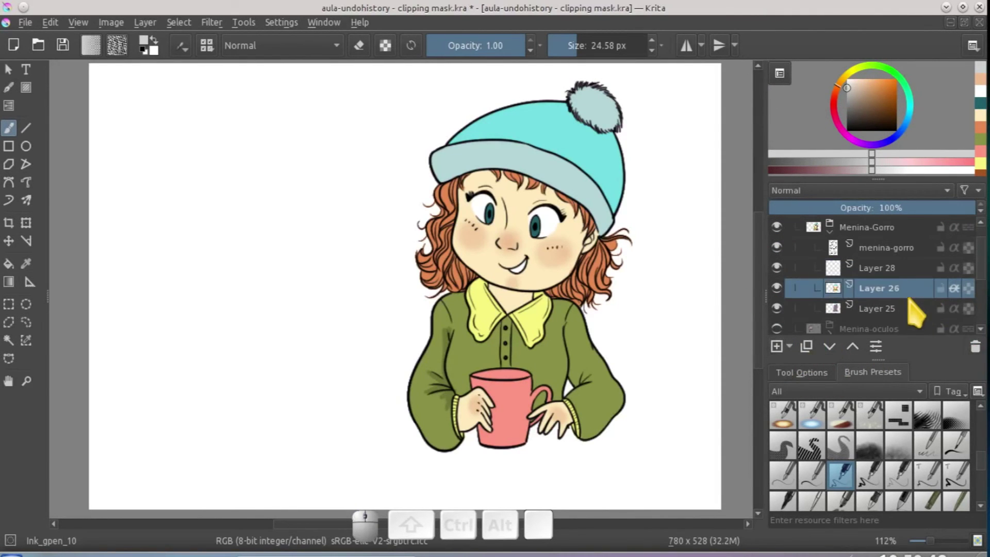
click(902, 269)
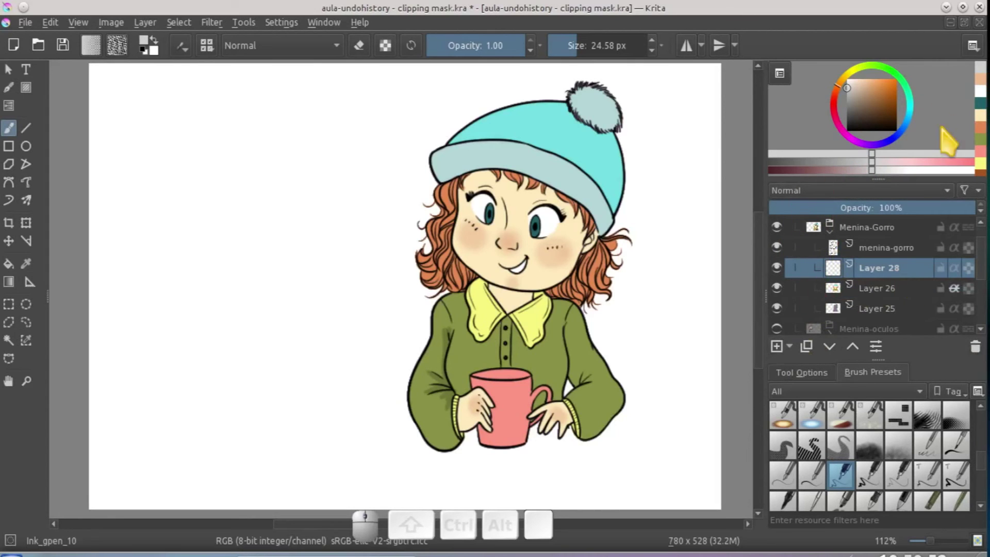
Choose a muted greyish purple and set the new shading layer's blending mode to Multiply.
click(871, 157)
click(866, 103)
drag(863, 101, 857, 104)
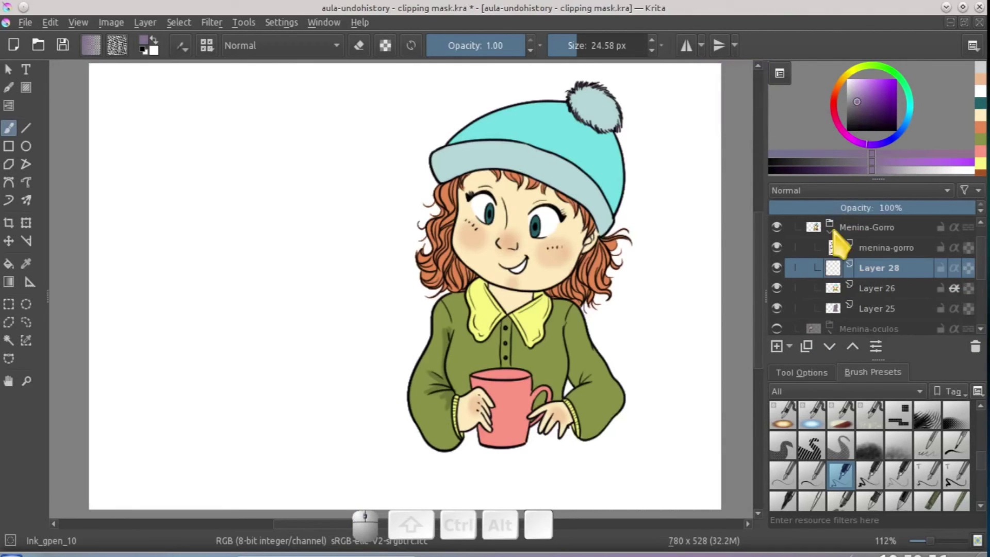
click(849, 190)
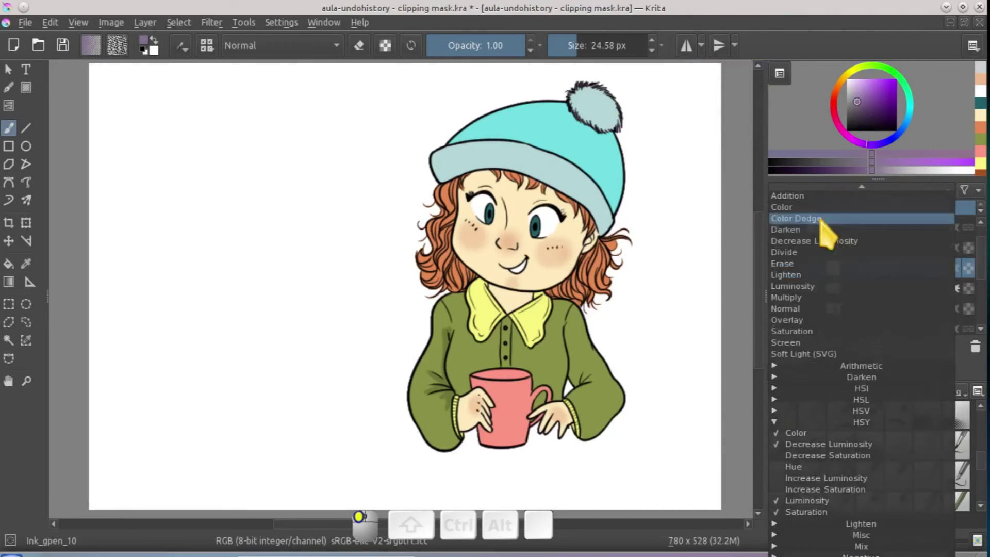
click(804, 298)
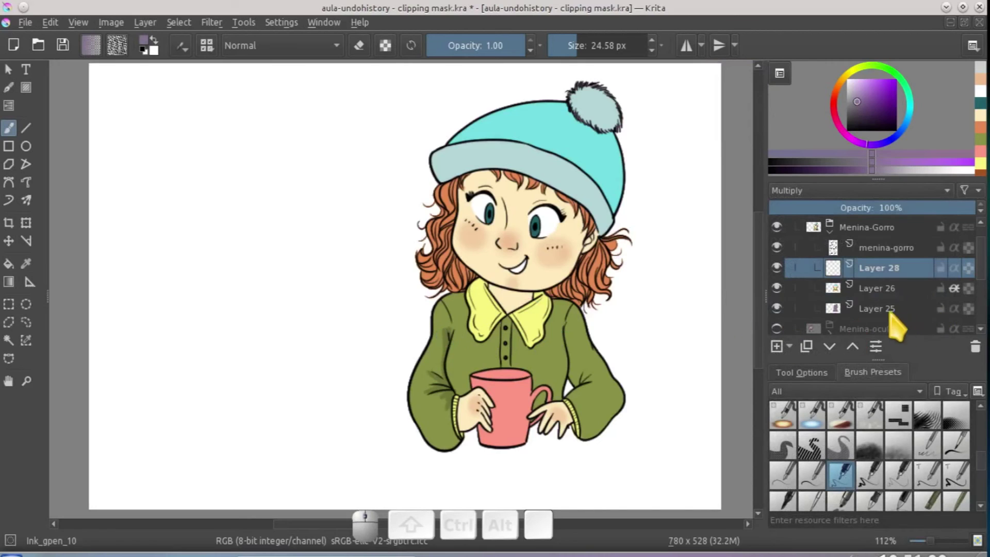
click(777, 267)
shift+click(777, 288)
shift+click(776, 288)
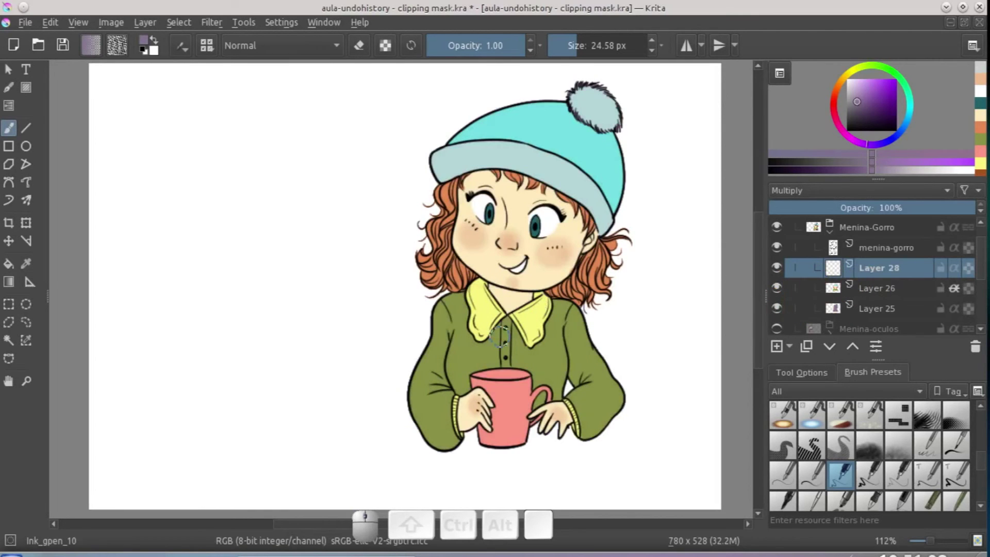
Paint lighter purple shadows on the left sleeve, its adjoining hand and the mug's base, with alpha inheritance on for the shading layer.
drag(444, 330, 444, 369)
ctrl+click(442, 356)
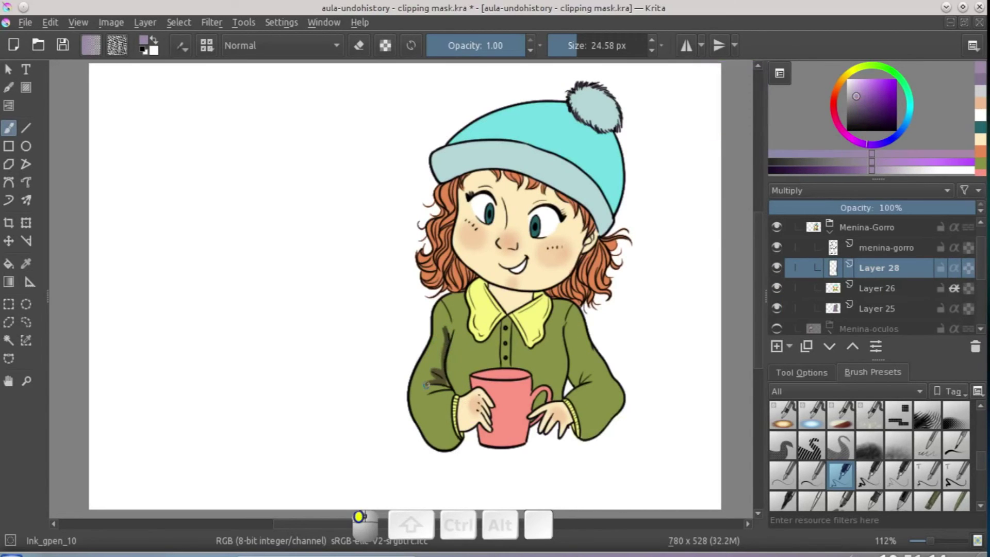
mouse_move(452, 429)
mouse_down()
mouse_move(434, 445)
mouse_move(454, 436)
mouse_up()
click(954, 268)
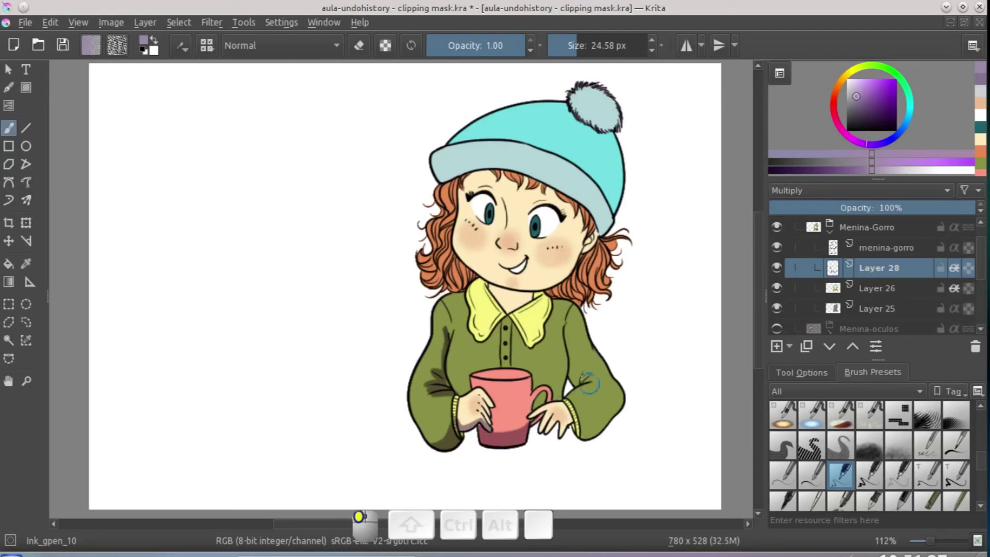
Undo the last stroke, and shade the right hand, the right sleeve's outer edge and the mug's handle and interior.
key(ctrl+z)
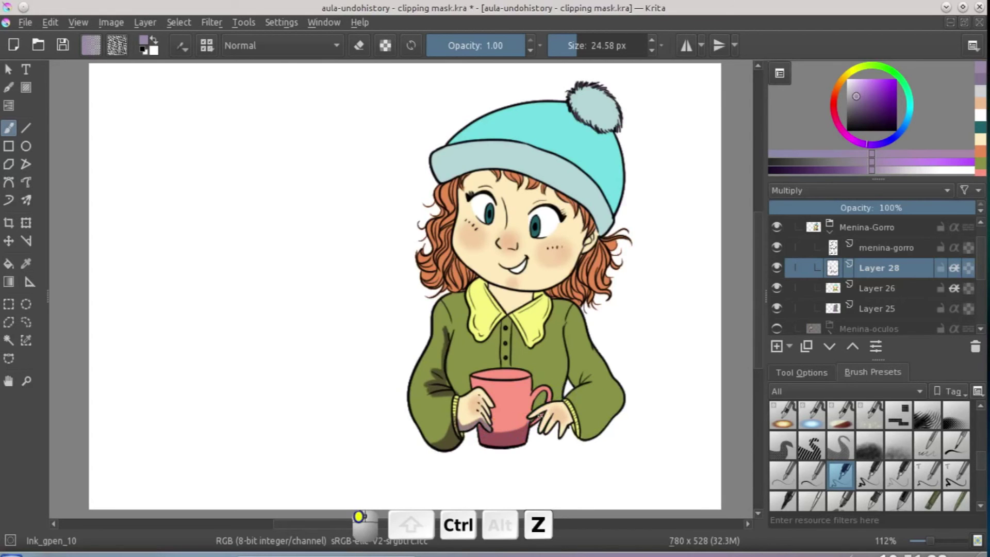
drag(557, 416, 565, 432)
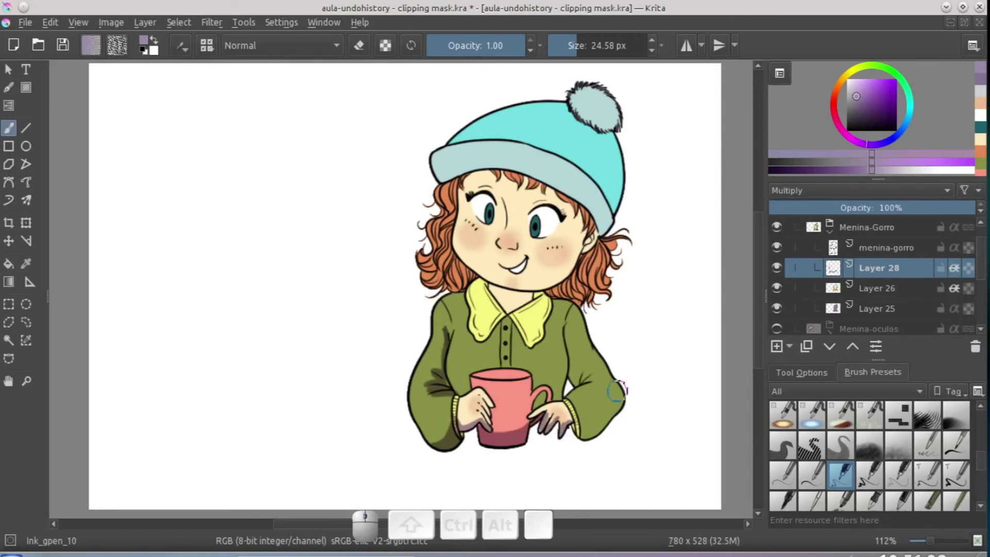
drag(615, 377, 623, 394)
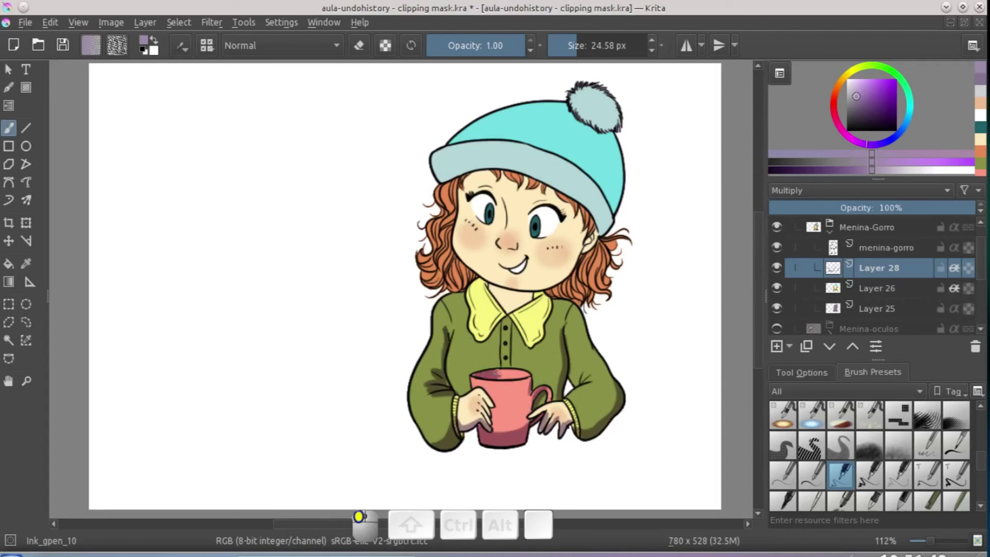
key(ctrl+z)
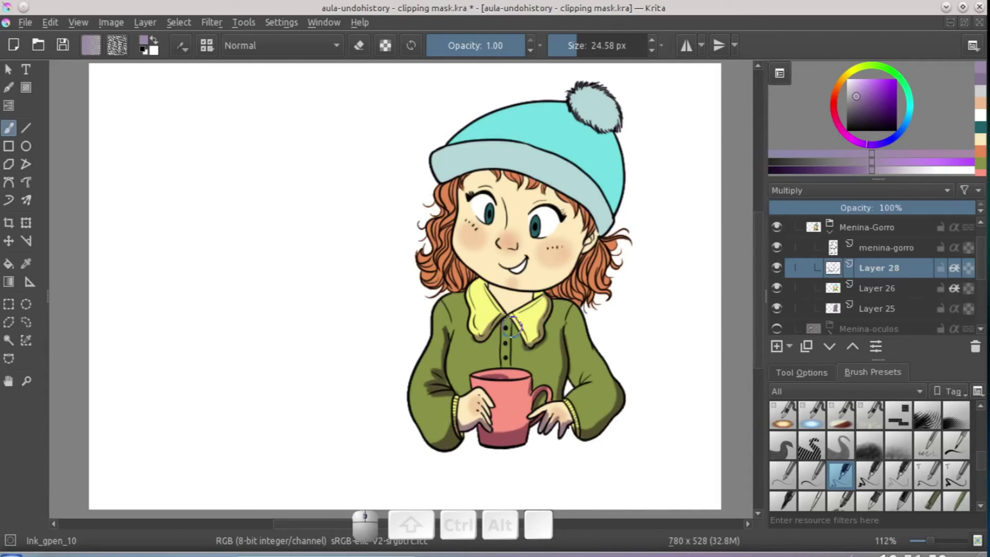
Redo the shadow beneath the right collar flap and shade the right side of the jaw and the hair beside it.
key(ctrl+z)
key(ctrl+z)
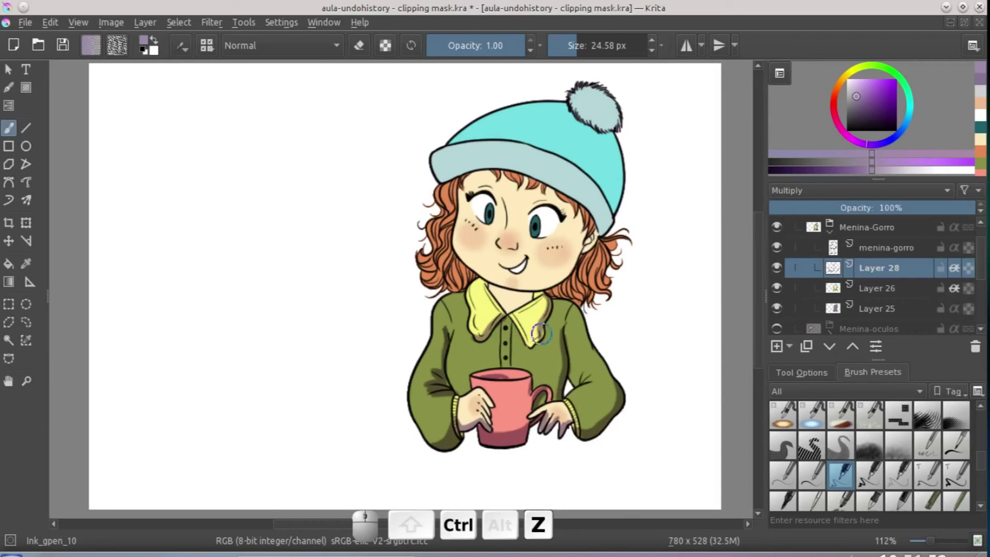
mouse_move(541, 340)
mouse_down()
mouse_move(553, 309)
mouse_move(587, 299)
mouse_move(566, 286)
mouse_up()
mouse_move(565, 285)
mouse_down()
mouse_move(586, 283)
mouse_move(591, 234)
mouse_move(565, 271)
mouse_move(516, 291)
mouse_move(580, 242)
mouse_up()
drag(579, 243, 557, 291)
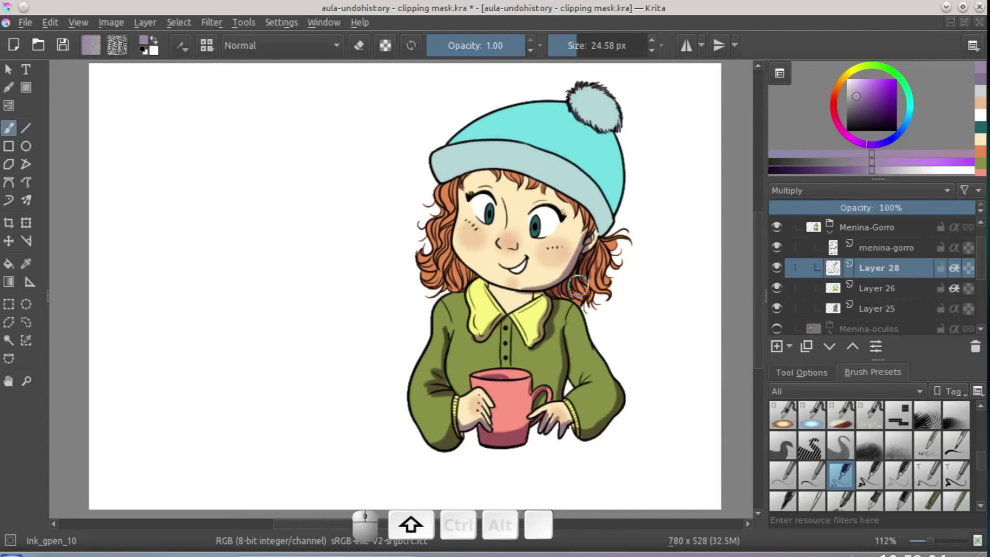
Reduce the brush to 19.24 px and repaint a thinner shadow along the right jawline.
key(ctrl+shift+z)
shift+drag(579, 278, 548, 287)
mouse_move(581, 246)
mouse_down()
mouse_move(566, 274)
mouse_move(584, 247)
mouse_move(575, 265)
mouse_up()
key(ctrl+z)
mouse_move(577, 258)
mouse_down()
mouse_move(584, 225)
mouse_move(548, 289)
mouse_up()
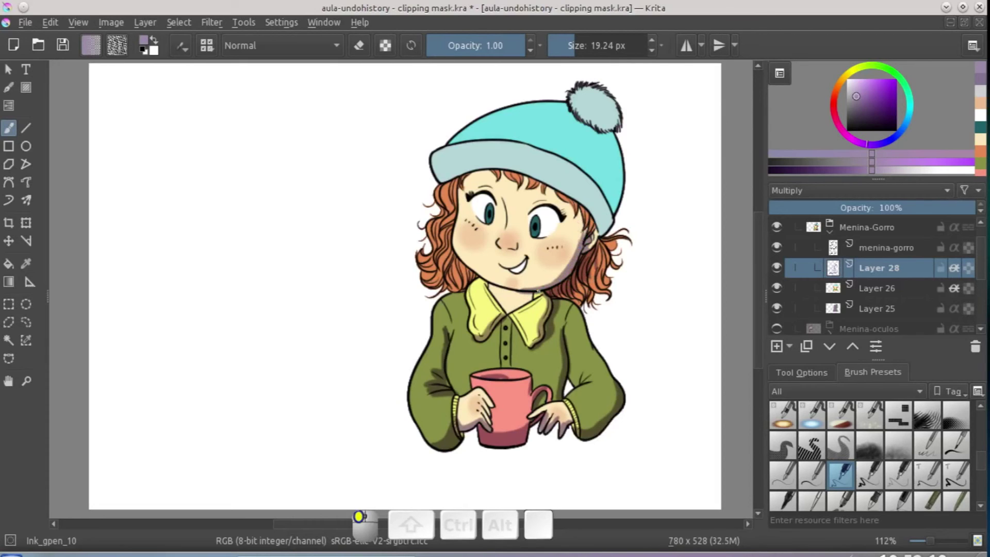
Shade the hat's right edge, the right sleeve's inner folds, the left cuff area and the hair along both sides of the face.
mouse_move(599, 233)
mouse_down()
mouse_move(623, 175)
mouse_move(616, 132)
mouse_move(599, 231)
mouse_up()
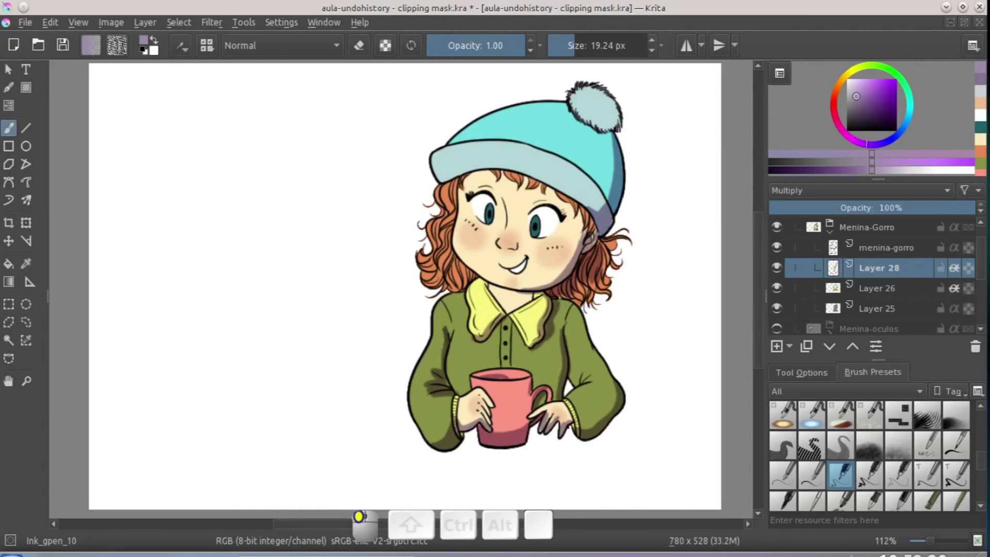
drag(587, 334, 604, 394)
mouse_move(598, 347)
mouse_down()
mouse_move(605, 384)
mouse_move(568, 370)
mouse_move(578, 389)
mouse_move(569, 367)
mouse_up()
drag(447, 382, 457, 396)
mouse_move(453, 254)
mouse_down()
mouse_move(471, 273)
mouse_move(450, 280)
mouse_up()
drag(454, 212, 444, 235)
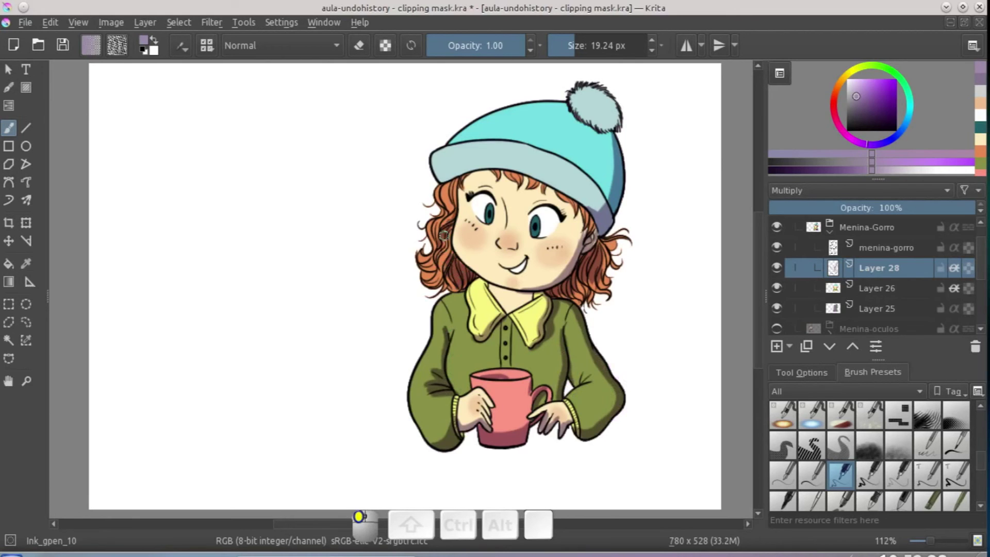
Shade the hair under the hat and paint a shadow along the lower edge of the hat's brim, redoing the first brim stroke.
click(458, 183)
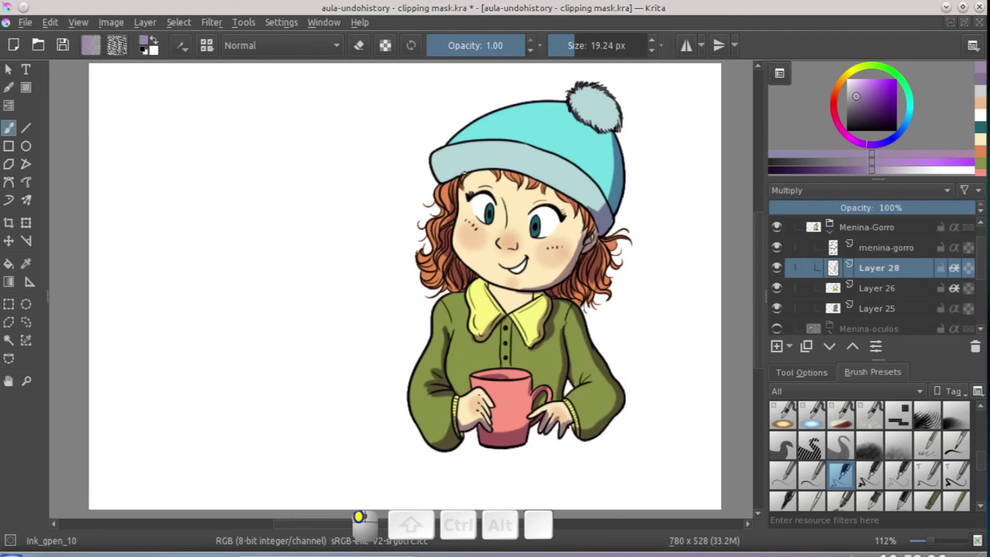
drag(461, 178, 537, 170)
key(ctrl+z)
mouse_move(464, 177)
mouse_down()
mouse_move(539, 176)
mouse_move(576, 199)
mouse_up()
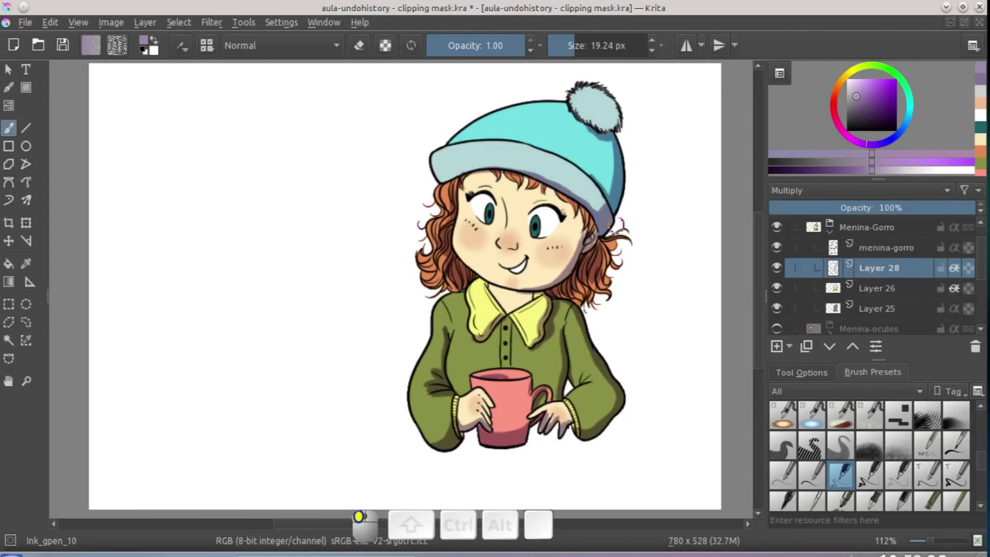
Add facial shadows beneath the nose and around the upper eyelids of both eyes.
scroll(620, 225, down, 2)
drag(507, 264, 521, 270)
key(ctrl+z)
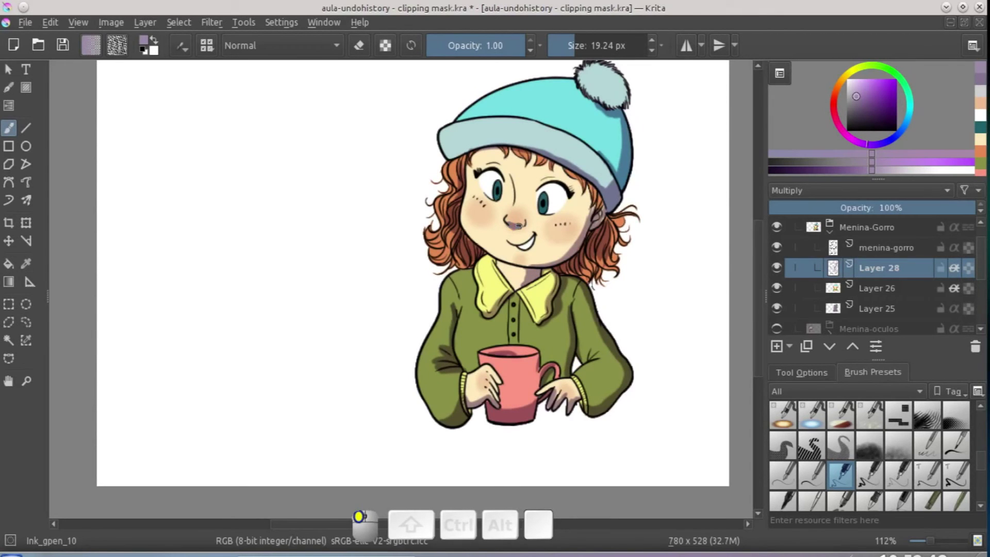
drag(538, 186, 561, 178)
drag(487, 171, 497, 169)
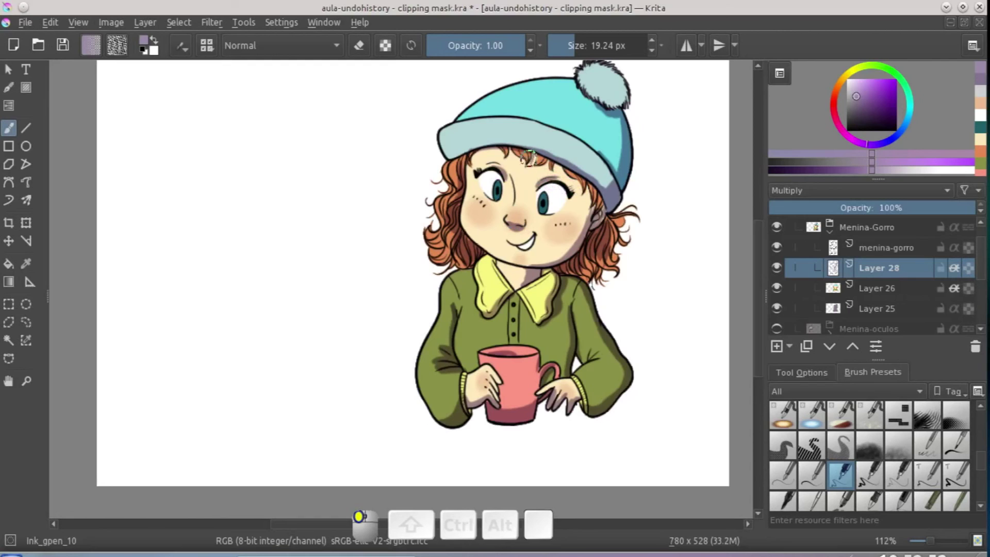
Shade the forehead beneath the fringe, the edges of the face and the upper whites of both eyes.
mouse_move(496, 147)
mouse_down()
mouse_move(478, 161)
mouse_move(461, 200)
mouse_up()
drag(557, 167, 586, 184)
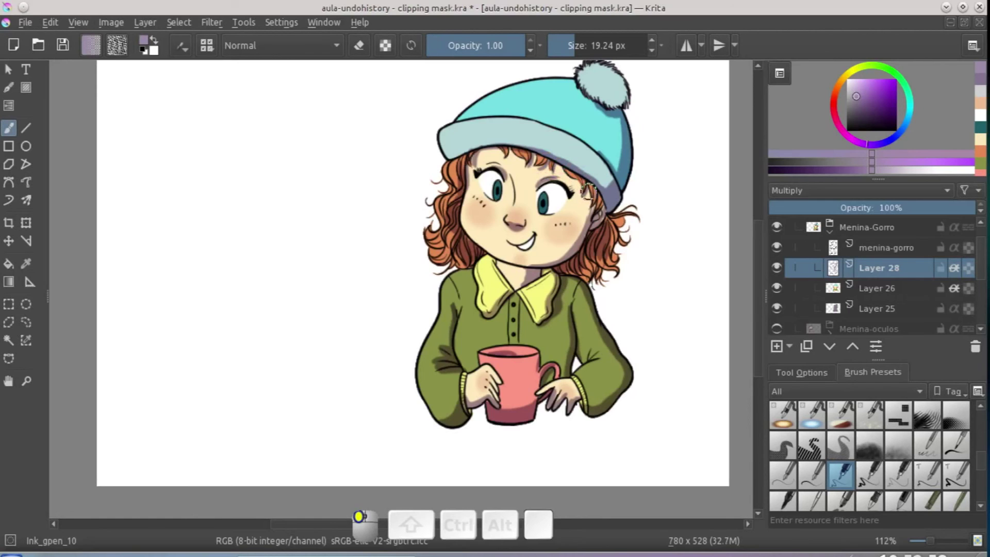
mouse_move(580, 271)
mouse_down()
mouse_move(570, 286)
mouse_move(577, 257)
mouse_up()
drag(537, 176, 551, 177)
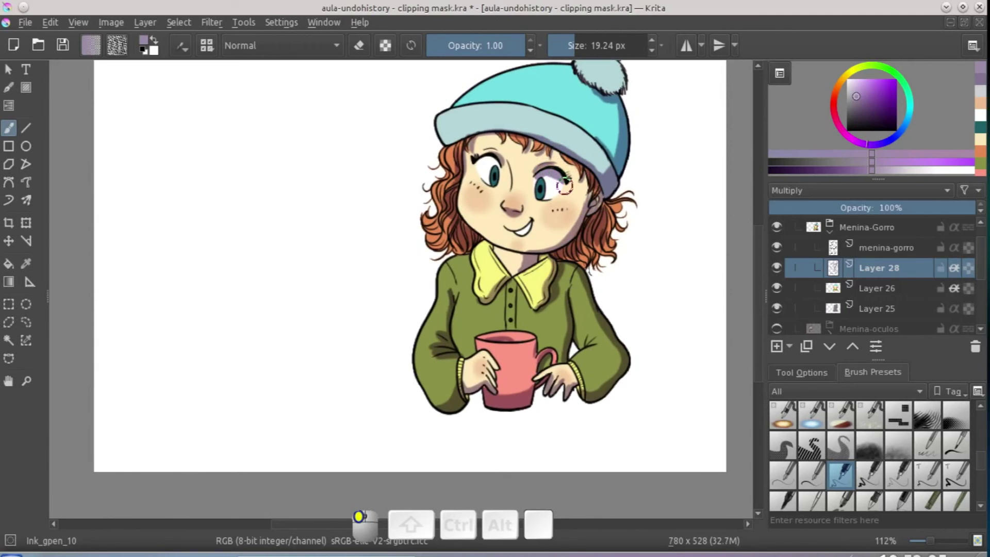
drag(477, 159, 492, 162)
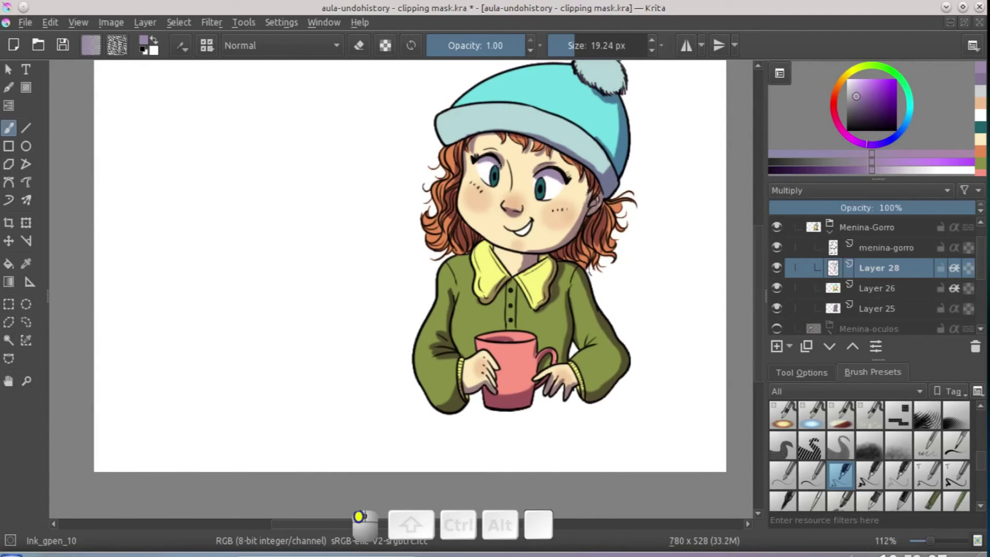
Shade the shirt's button placket and the hand beside the mug's handle.
drag(598, 280, 583, 296)
drag(494, 299, 498, 338)
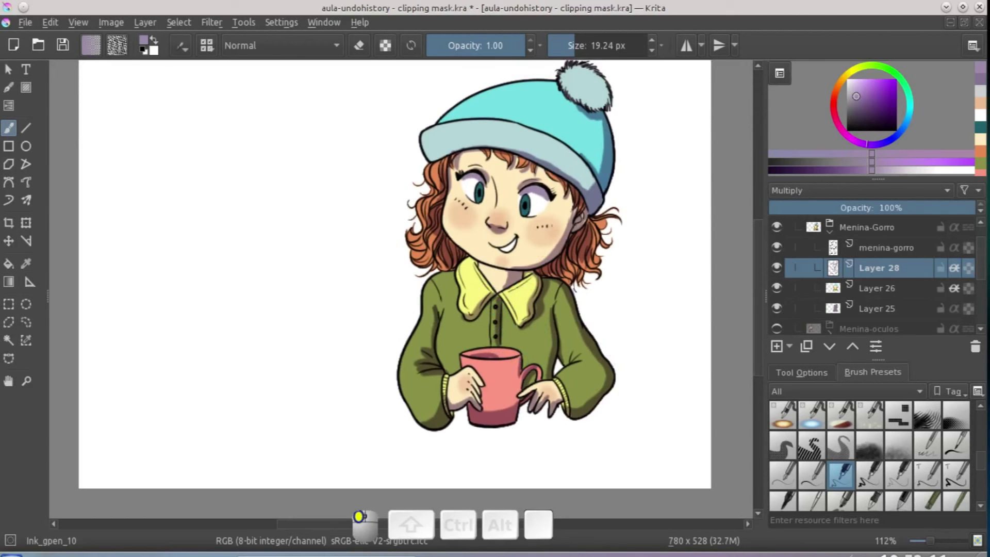
drag(520, 392, 563, 404)
mouse_move(488, 351)
mouse_down()
mouse_move(479, 400)
mouse_move(451, 392)
mouse_up()
Lighten the shadow layer of the girl in the hat with an HSV/HSL adjustment, setting Lightness to 28.
click(211, 22)
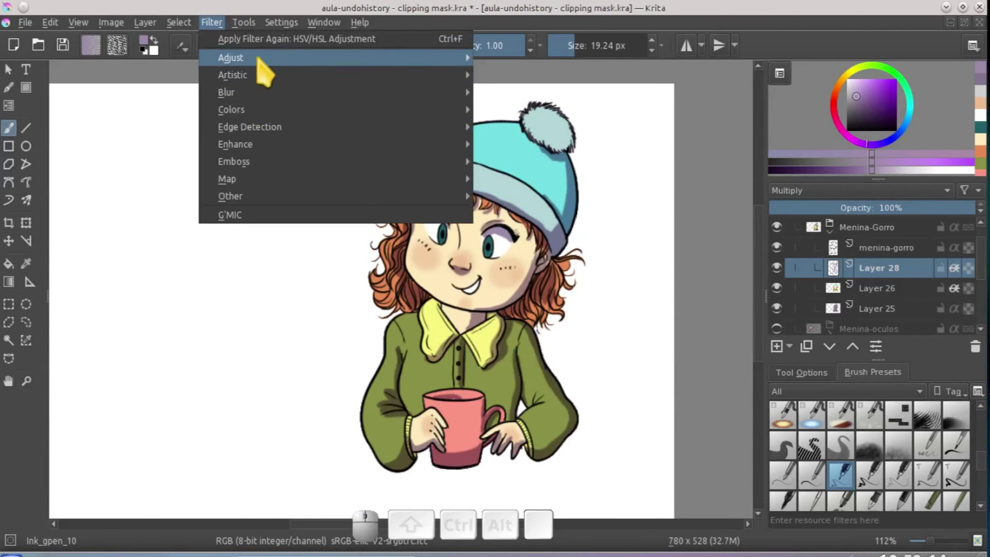
mouse_move(258, 58)
click(539, 163)
drag(490, 195, 868, 155)
drag(778, 271, 812, 272)
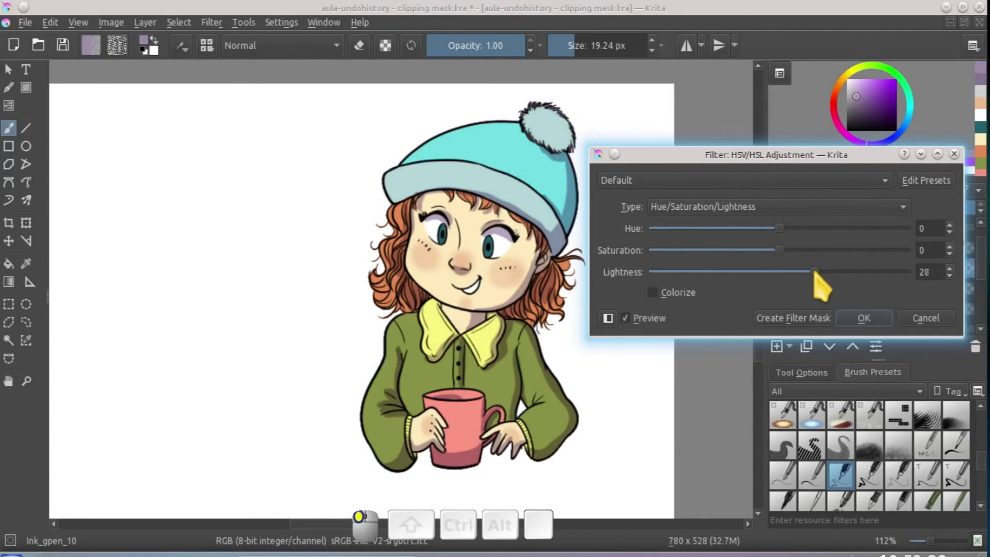
click(863, 318)
Make the Menina-oculos group visible and expand it to list its layers.
scroll(660, 449, up, 1)
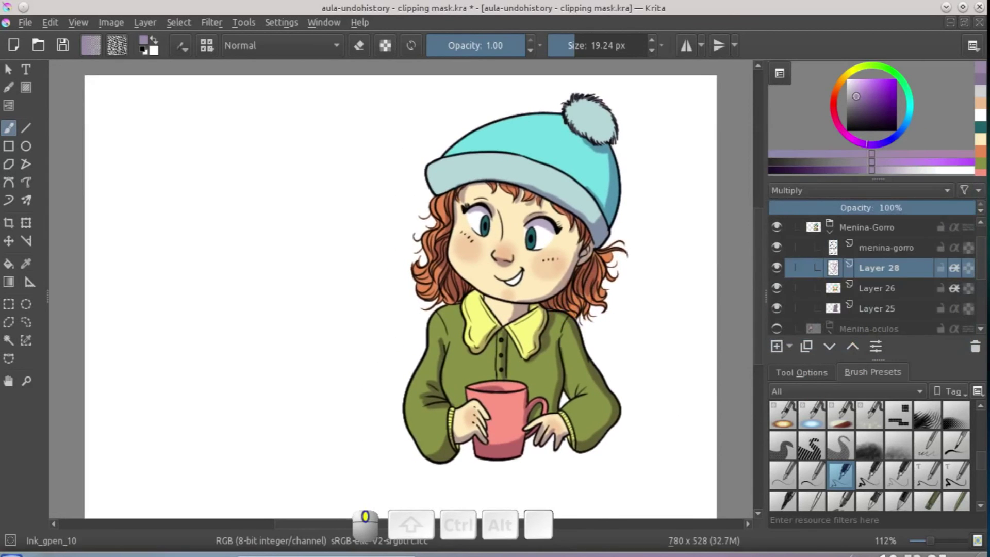
scroll(982, 273, down, 1)
scroll(983, 271, up, 1)
scroll(979, 271, down, 1)
click(777, 307)
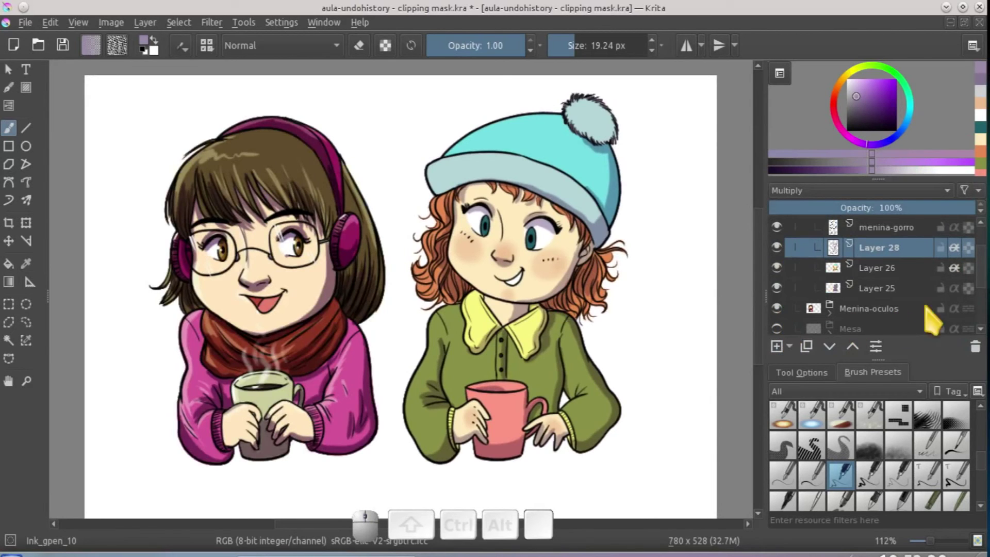
scroll(984, 273, down, 2)
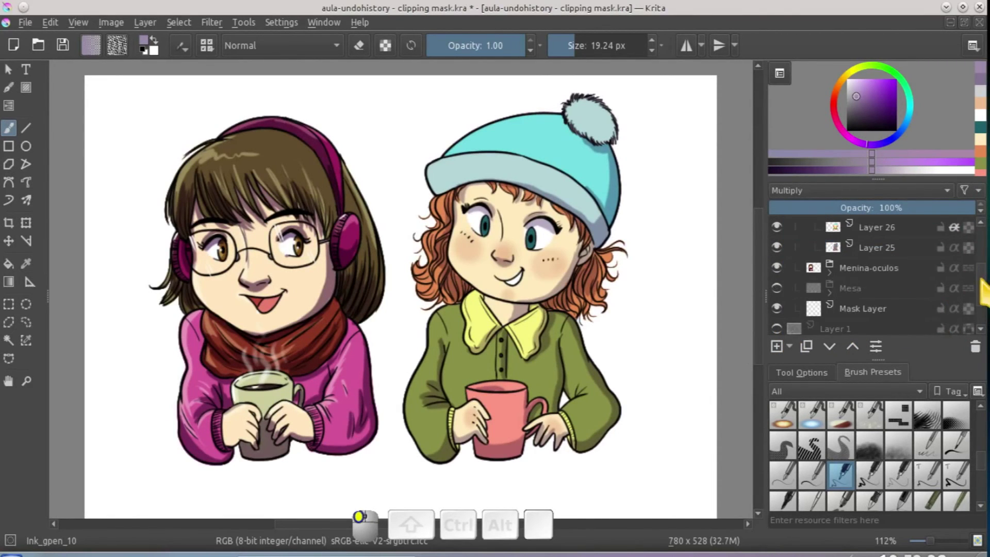
click(829, 272)
Reapply the last HSV/HSL adjustment to the shadows layer in the Menina-oculos group.
scroll(985, 286, down, 3)
scroll(984, 286, up, 1)
scroll(984, 286, down, 1)
click(895, 309)
click(212, 22)
click(275, 42)
mouse_move(542, 340)
mouse_down()
mouse_move(512, 292)
mouse_move(550, 333)
mouse_up()
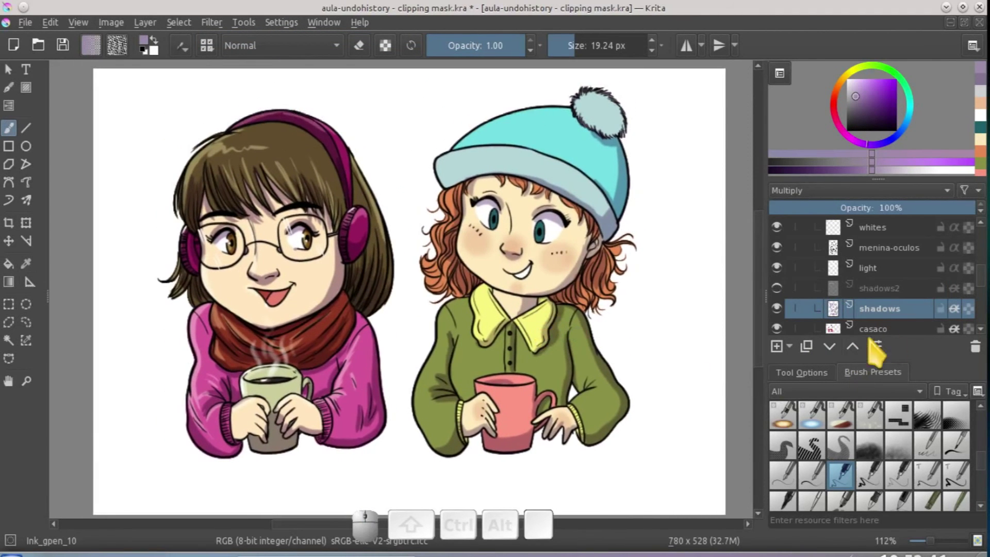
Add a new layer above the Menina-Gorro shadow layer and set its blending mode to Soft Light (SVG).
click(977, 272)
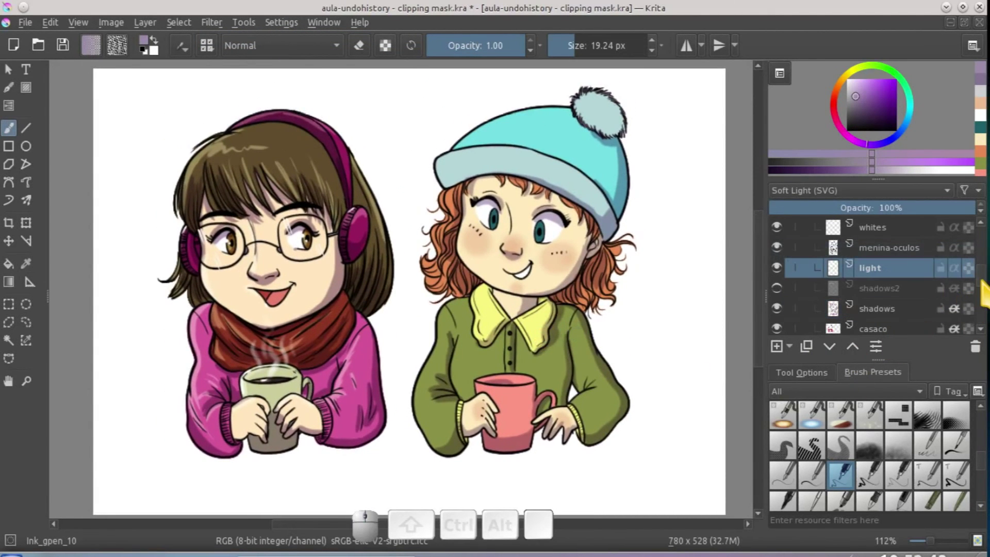
drag(981, 283, 984, 239)
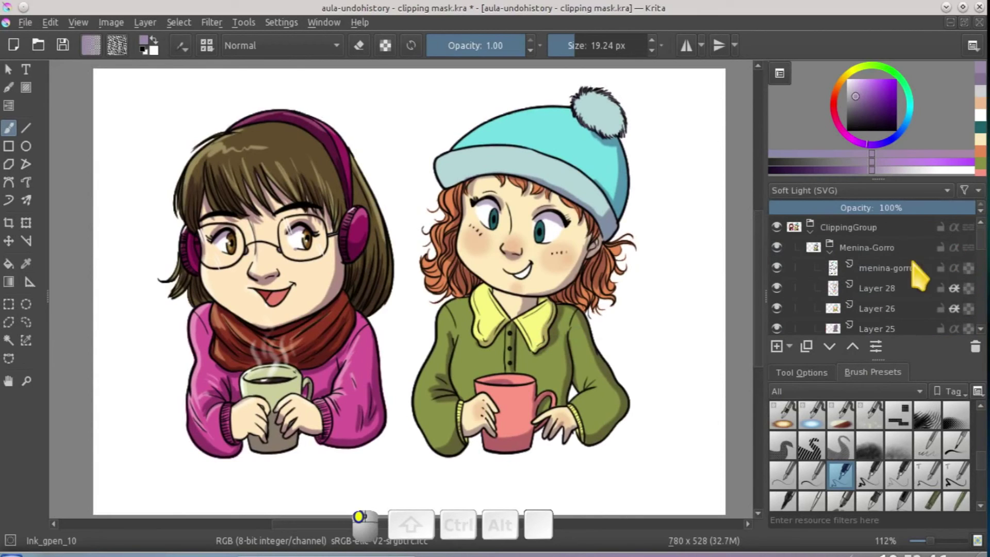
click(892, 287)
click(850, 191)
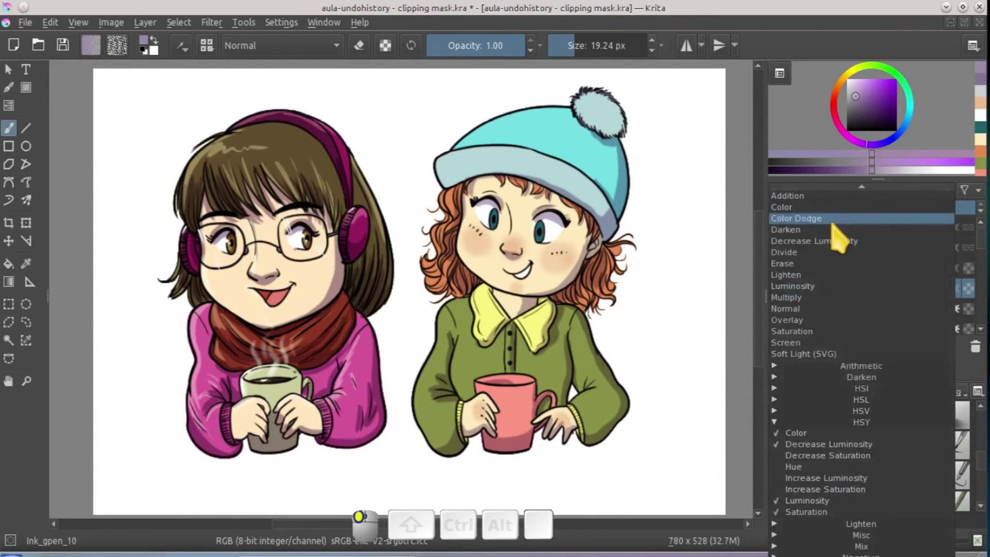
click(808, 355)
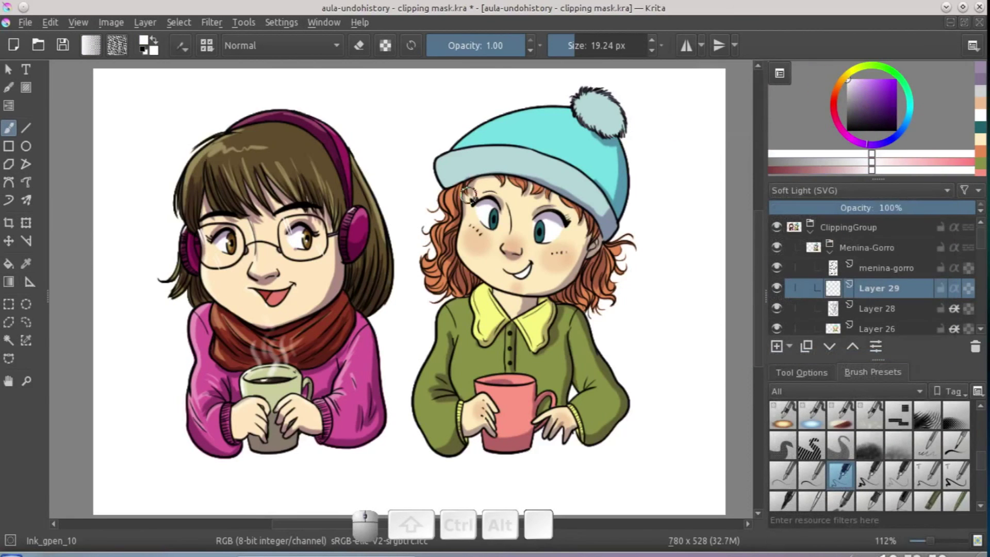
Paint white highlights on the hair's left side and the hat's brim, crown and pompom, enabling alpha inheritance on the light layer.
drag(443, 195, 437, 234)
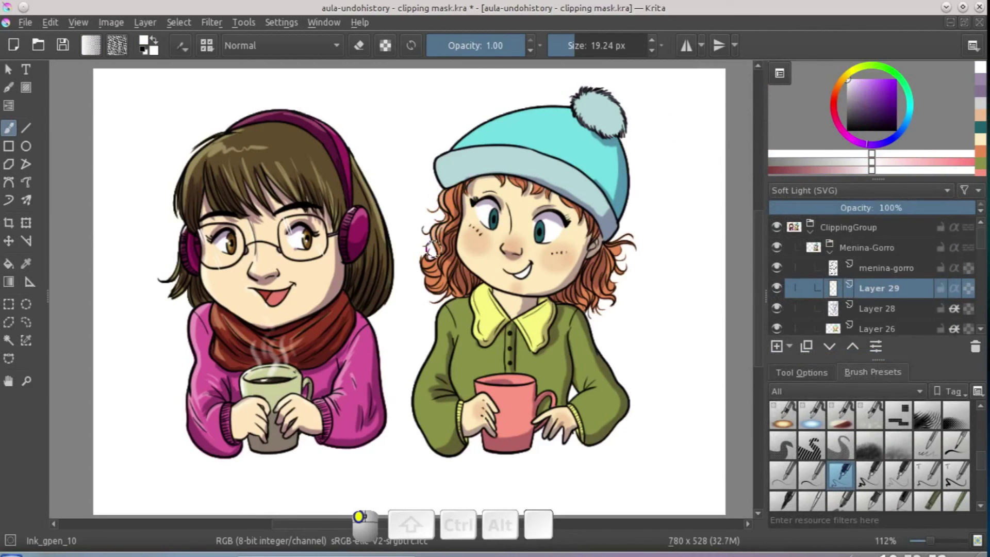
click(954, 288)
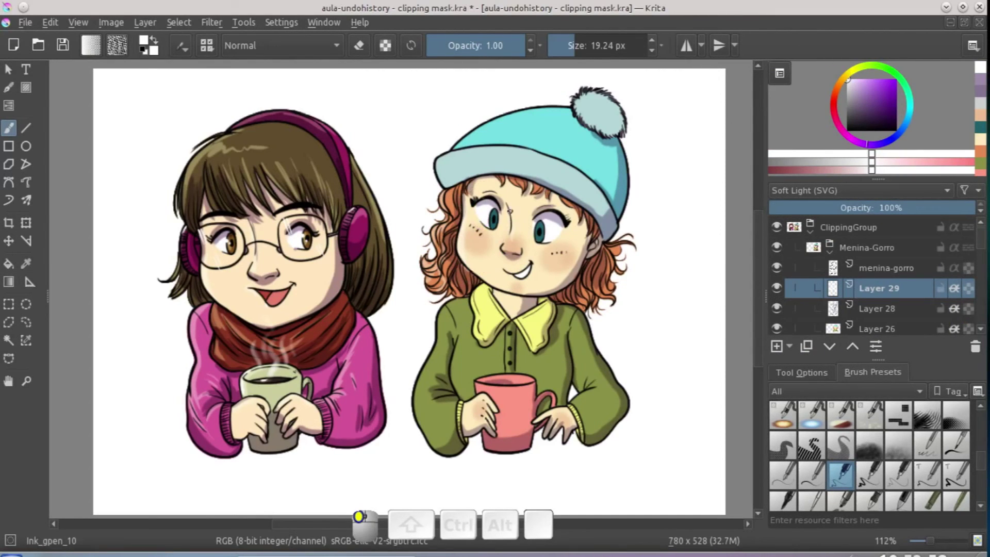
drag(436, 161, 444, 178)
mouse_move(464, 143)
mouse_down()
mouse_move(567, 108)
mouse_move(588, 88)
mouse_up()
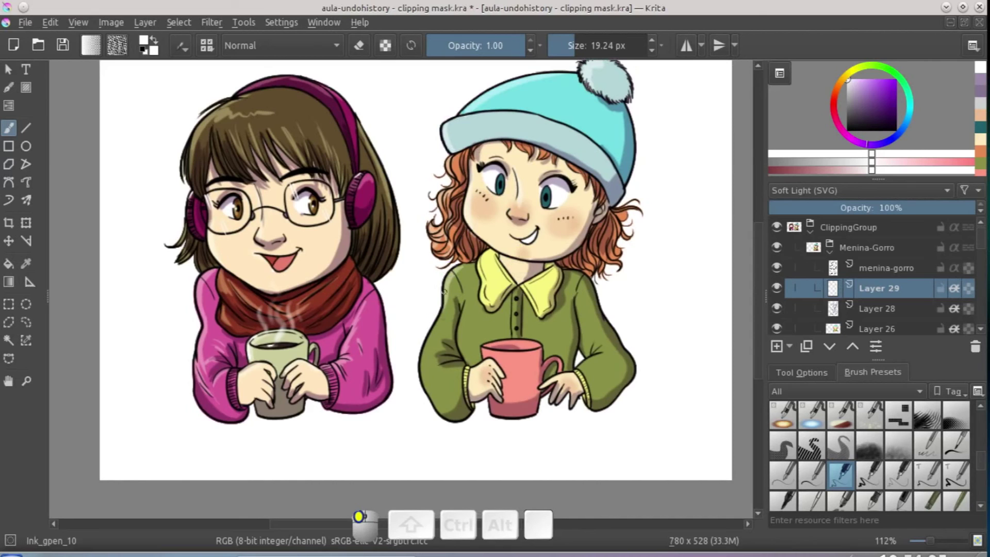
Add soft white highlights to both green sleeves, the shirt front, the mug and the hands.
drag(437, 322, 440, 326)
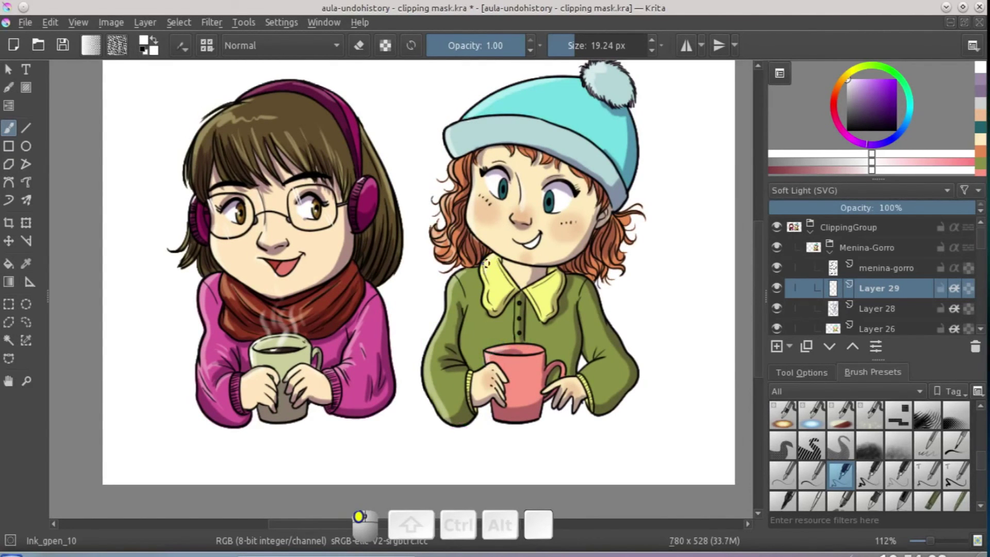
drag(461, 335, 477, 379)
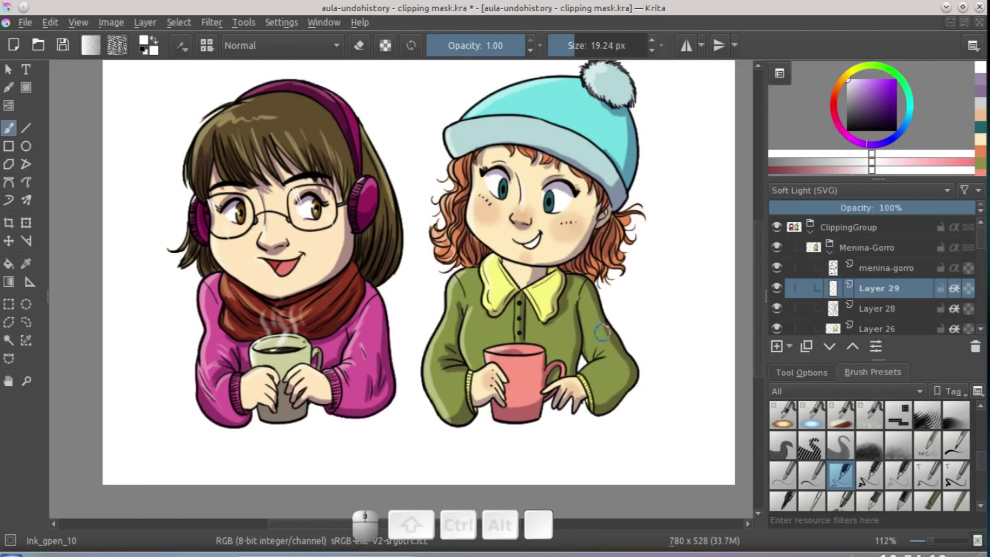
drag(515, 311, 517, 335)
drag(620, 359, 595, 355)
drag(496, 360, 488, 364)
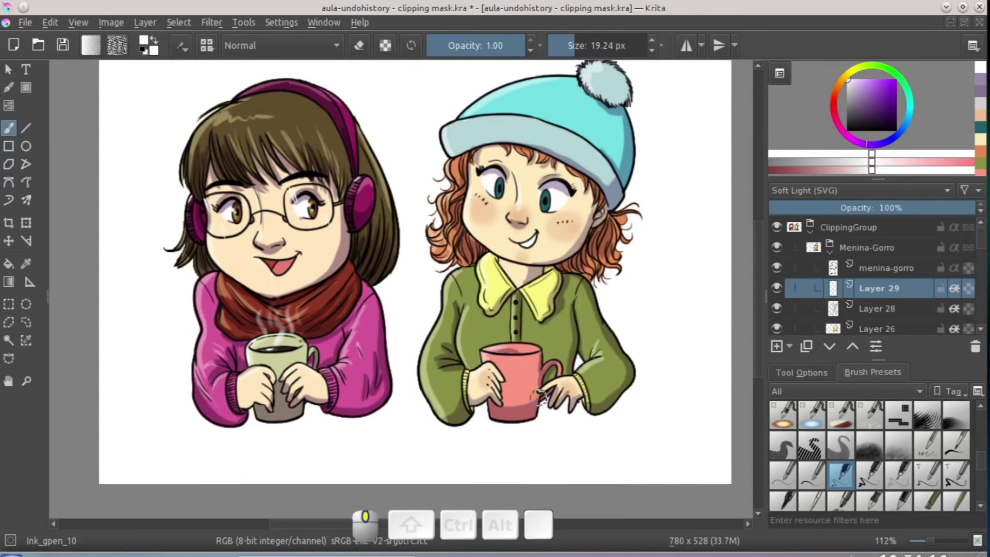
scroll(533, 231, up, 2)
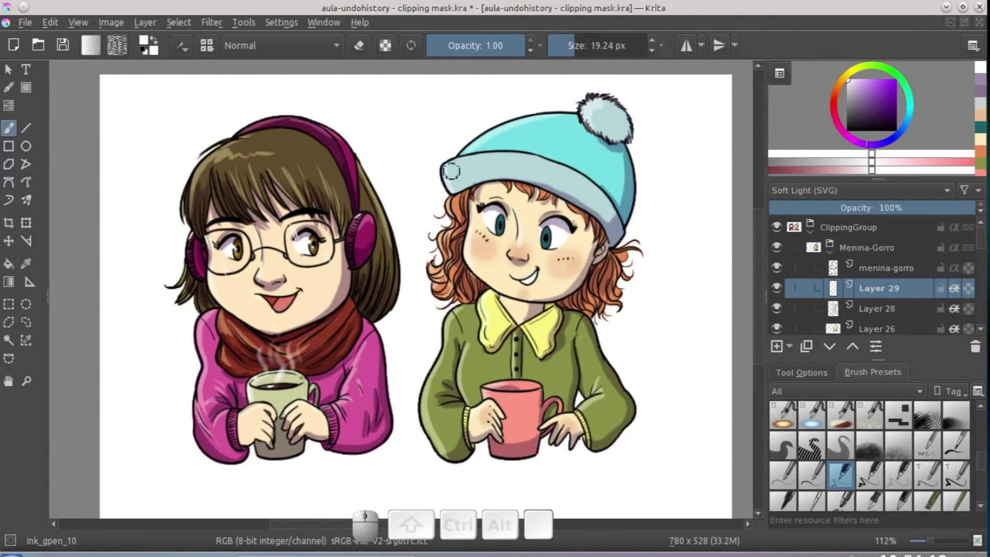
scroll(597, 123, down, 1)
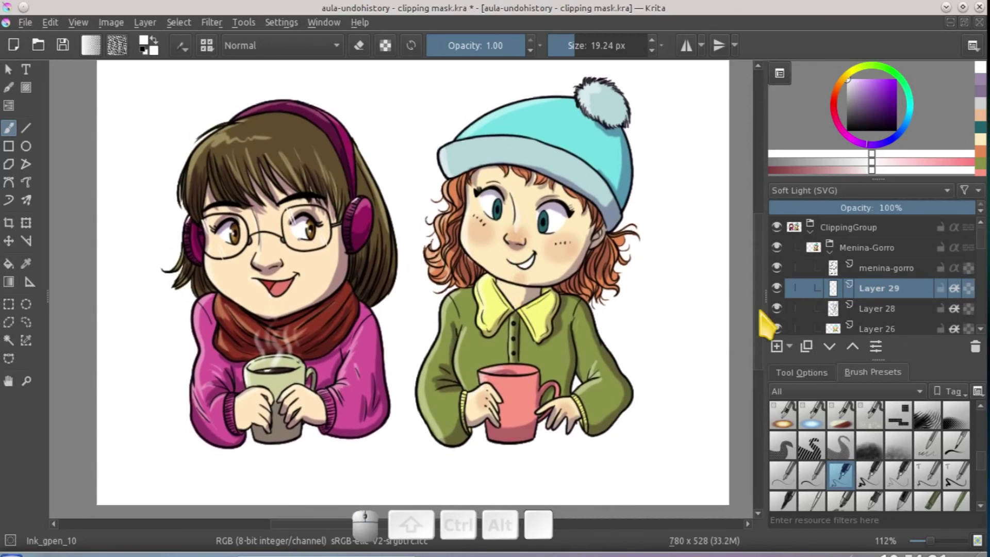
Add a Normal layer above the soft-light layer and paint white glints on the mug's rim and the collar, reducing the brush to 8.81 px.
click(777, 348)
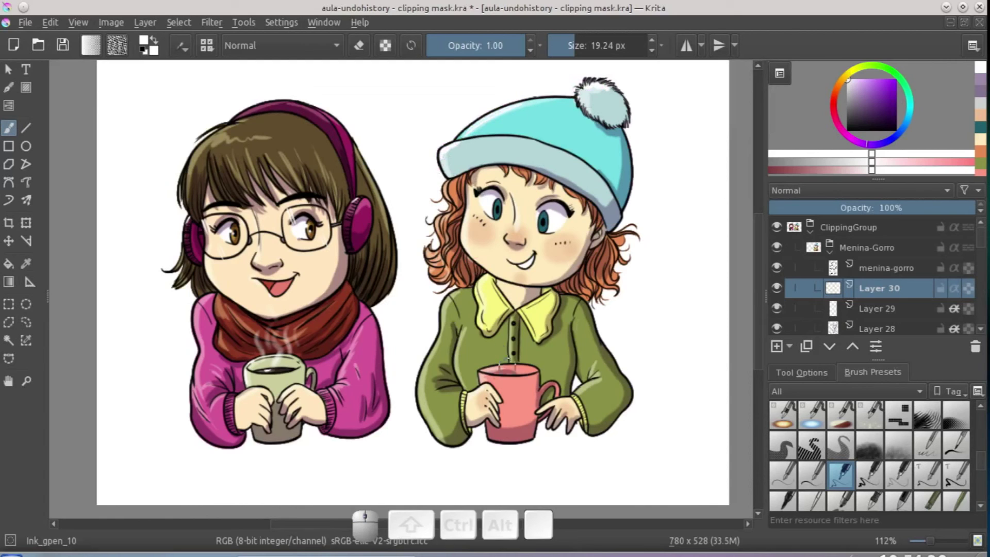
drag(480, 369, 516, 372)
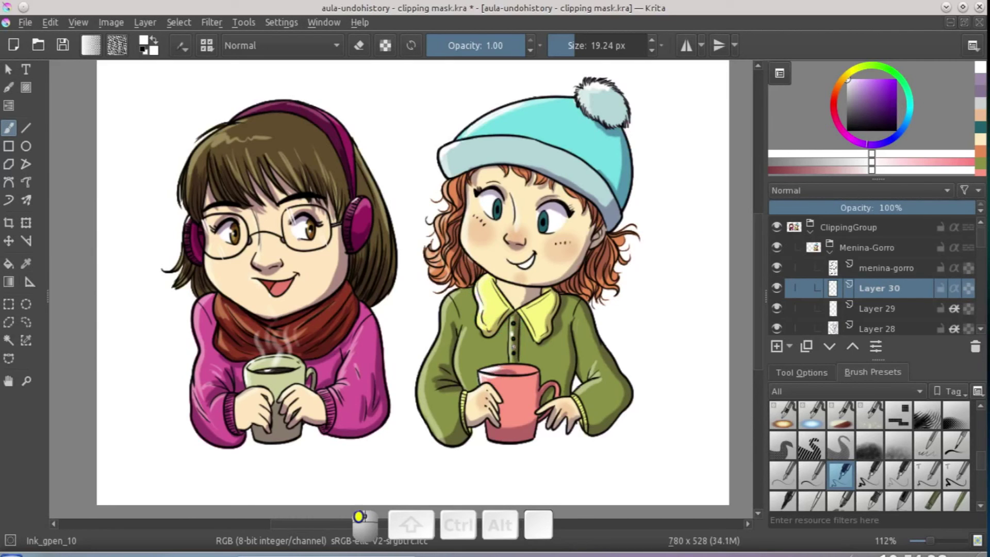
key(ctrl)
key(ctrl+z)
mouse_move(515, 330)
mouse_down()
mouse_move(502, 326)
mouse_move(515, 323)
mouse_up()
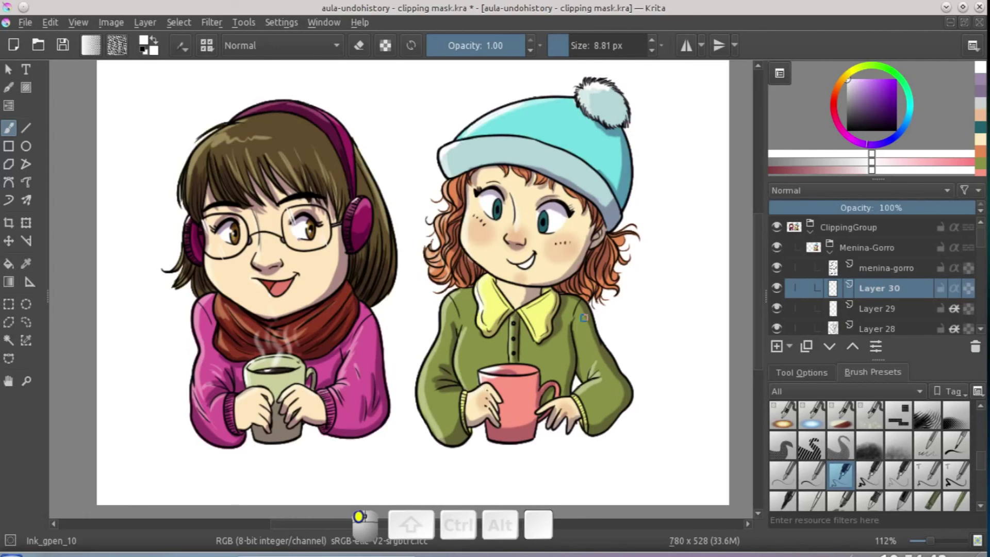
Move the highlight layer above the menina-gorro line art and add white glints to both irises and the mug.
click(852, 346)
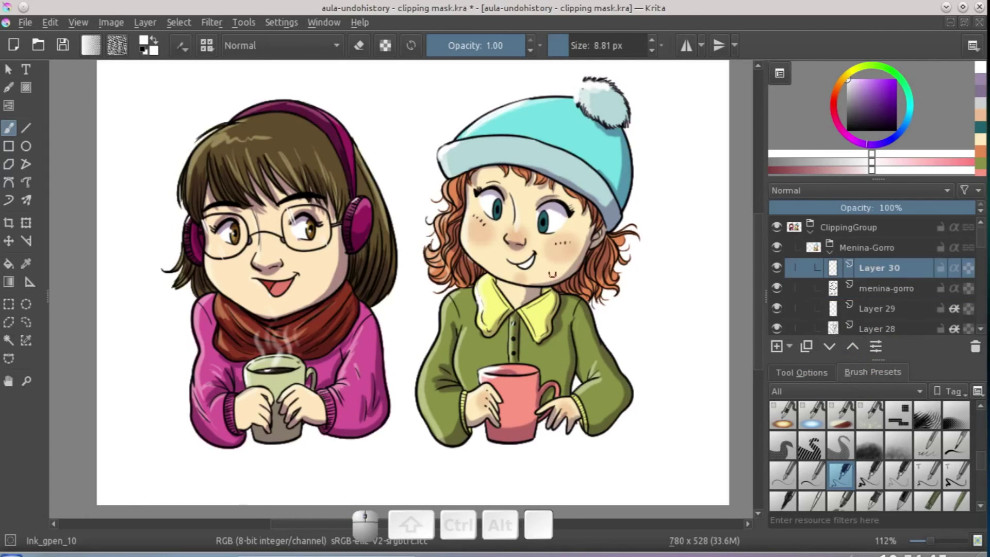
scroll(527, 311, down, 1)
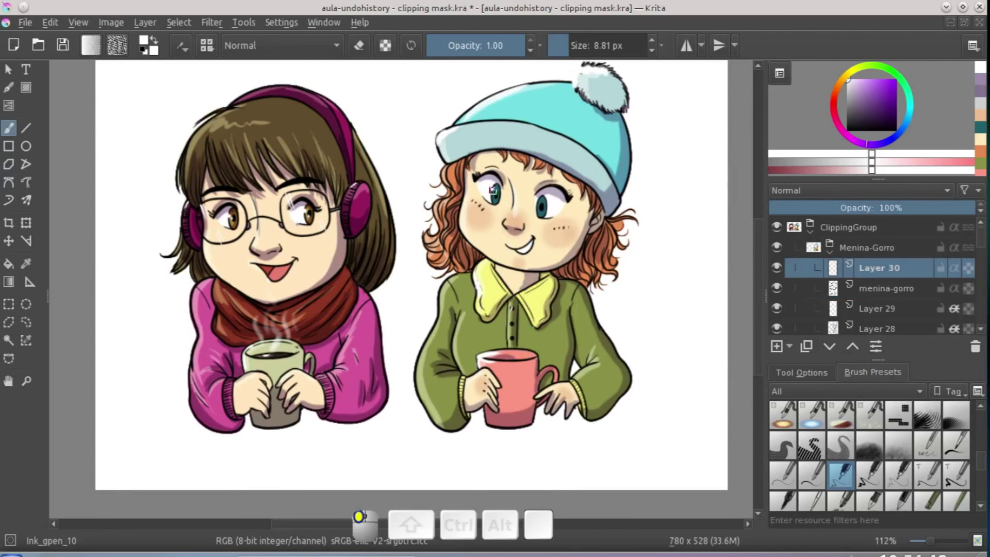
click(559, 204)
mouse_move(532, 417)
mouse_down()
mouse_move(534, 380)
mouse_move(523, 405)
mouse_up()
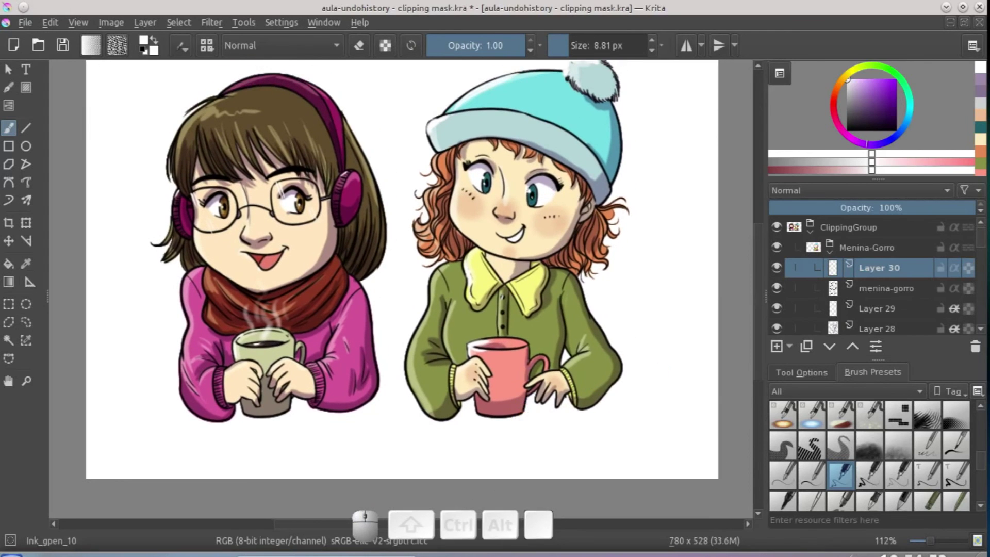
Switch the brush to eraser mode and trim the white highlight inside the mug's rim.
key(e)
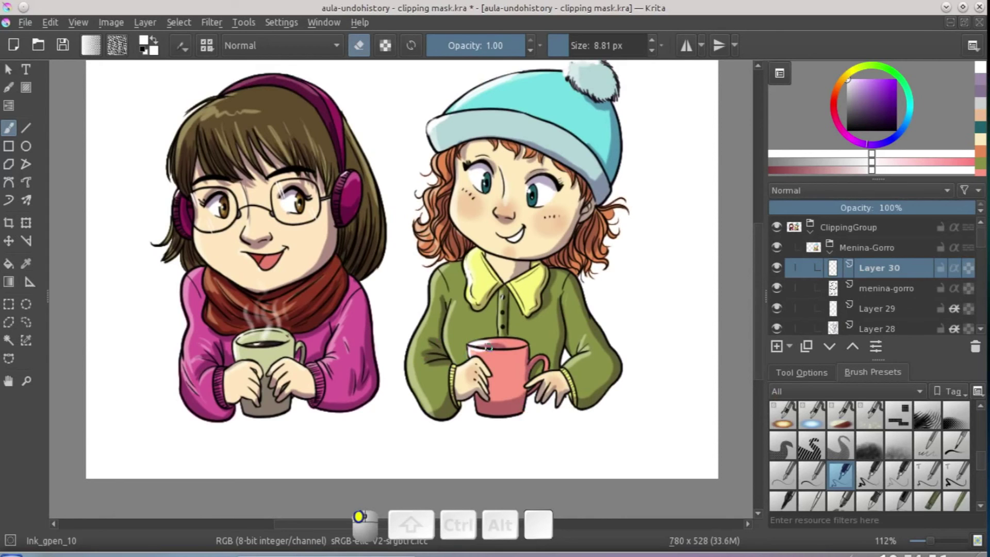
drag(465, 135, 435, 223)
drag(514, 253, 486, 274)
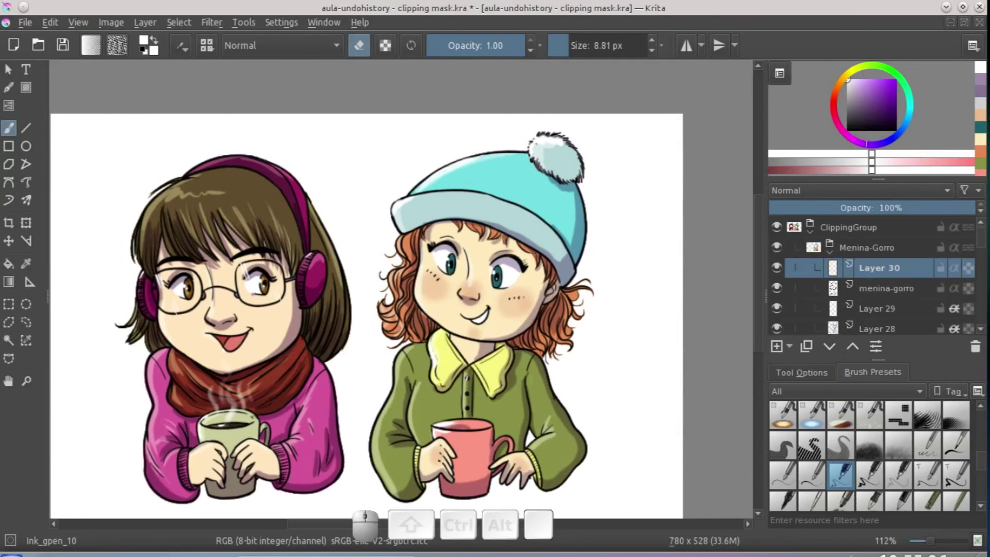
Collapse the two girls' groups, make the Mesa group visible and expand its layers.
click(830, 254)
click(829, 267)
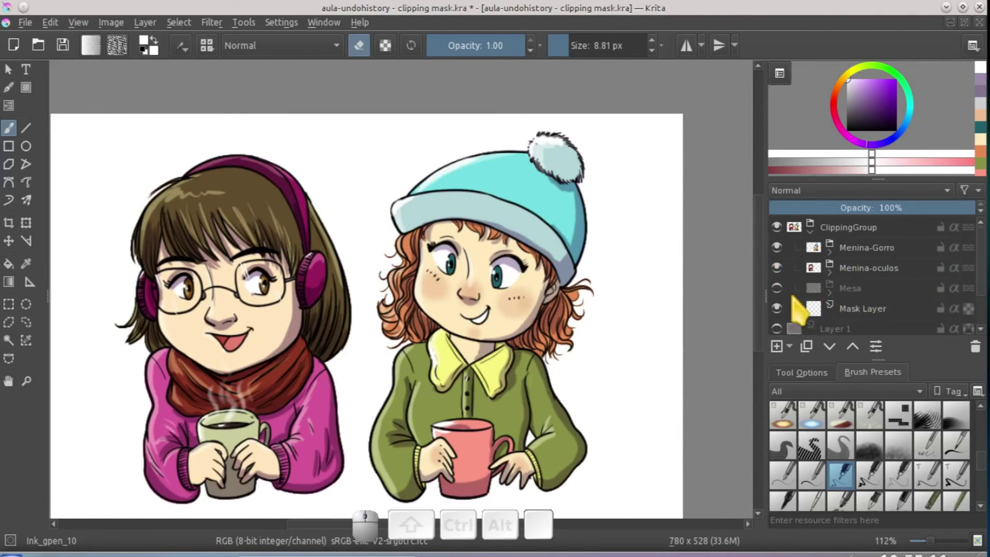
click(776, 288)
scroll(762, 235, down, 3)
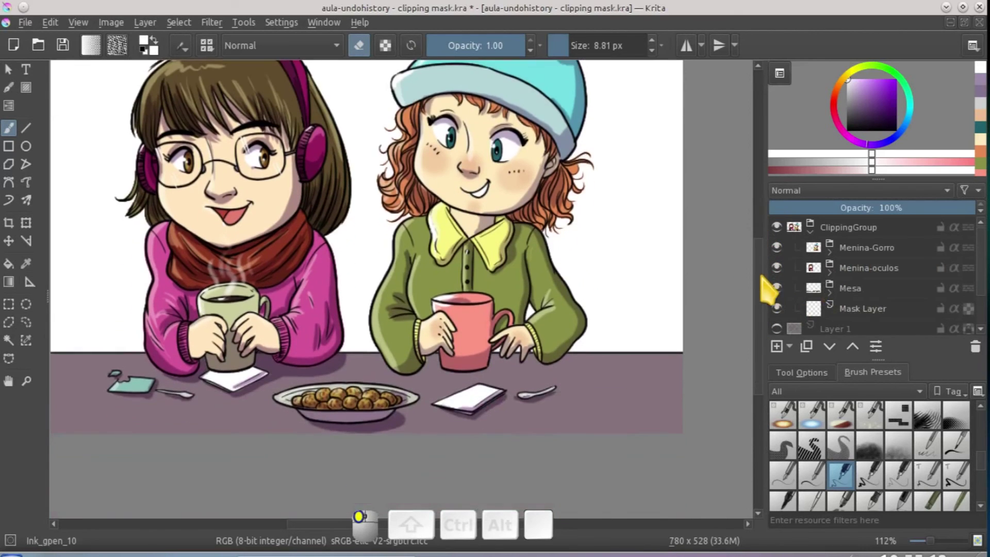
click(855, 289)
click(829, 293)
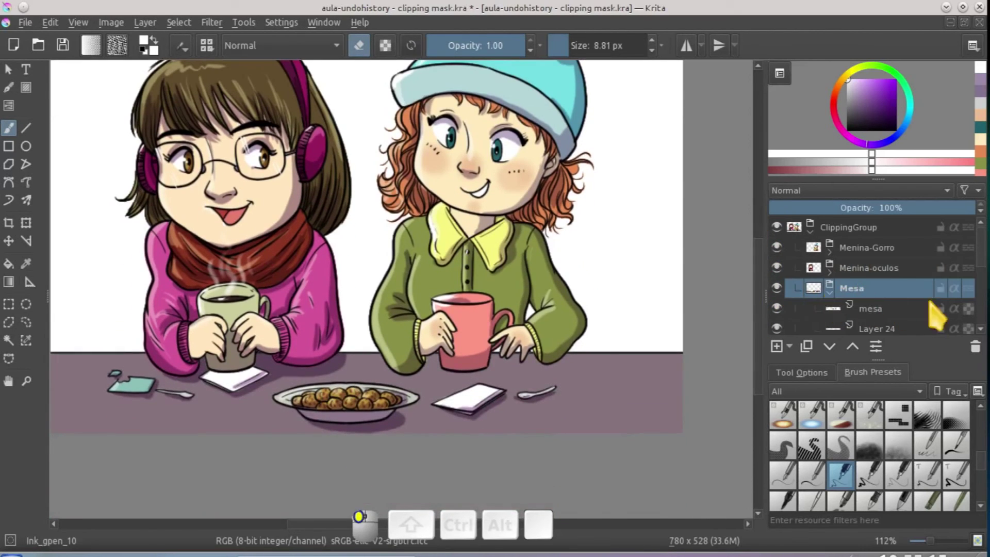
scroll(982, 272, down, 4)
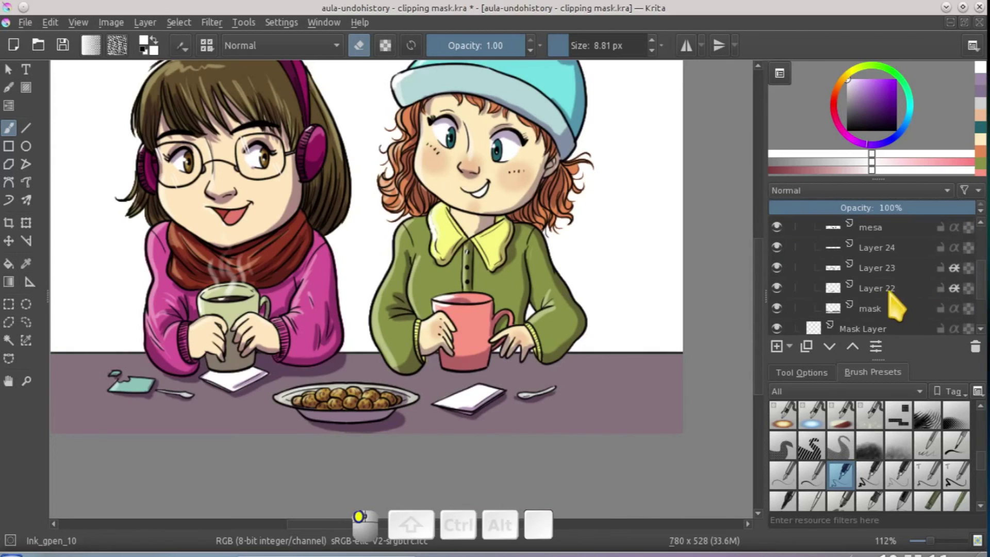
click(794, 289)
click(776, 288)
click(776, 288)
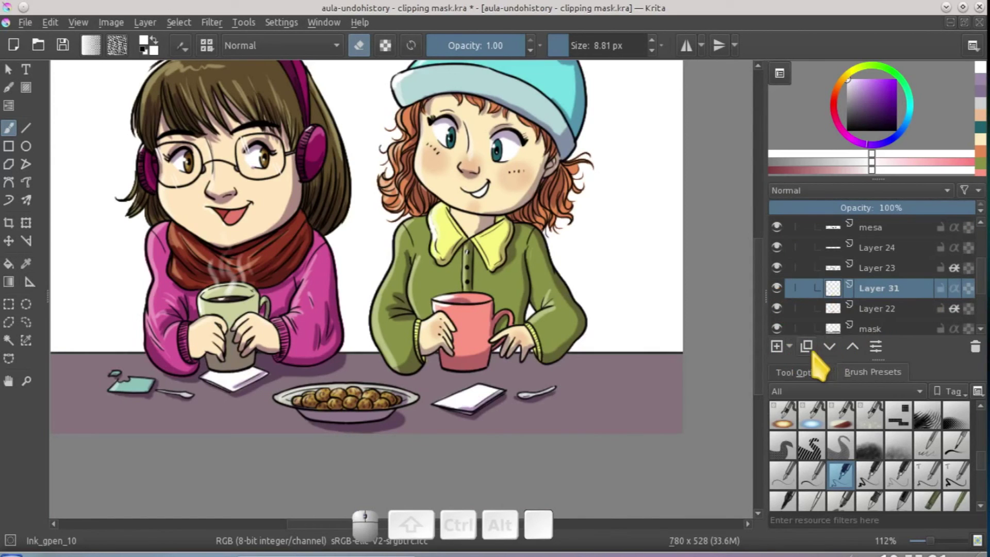
click(829, 347)
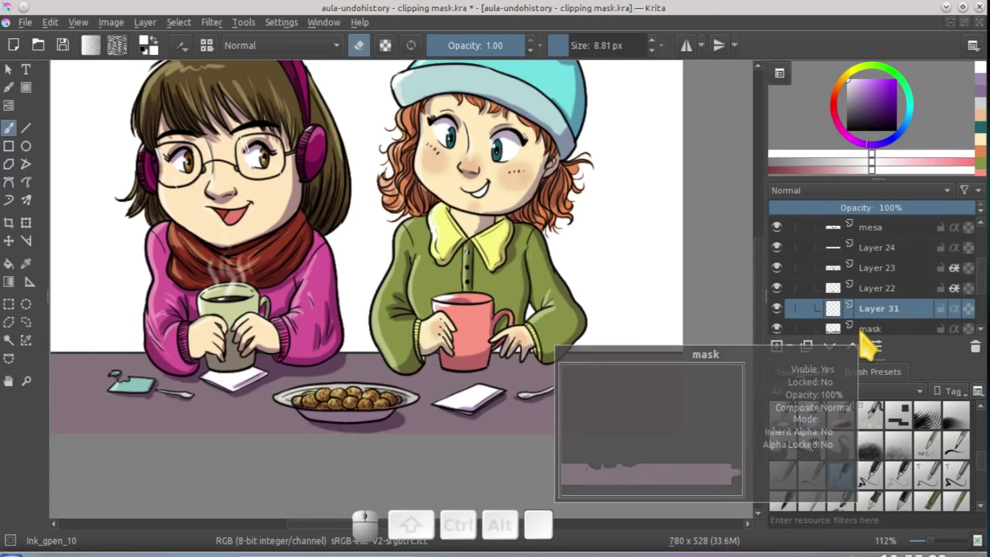
click(8, 264)
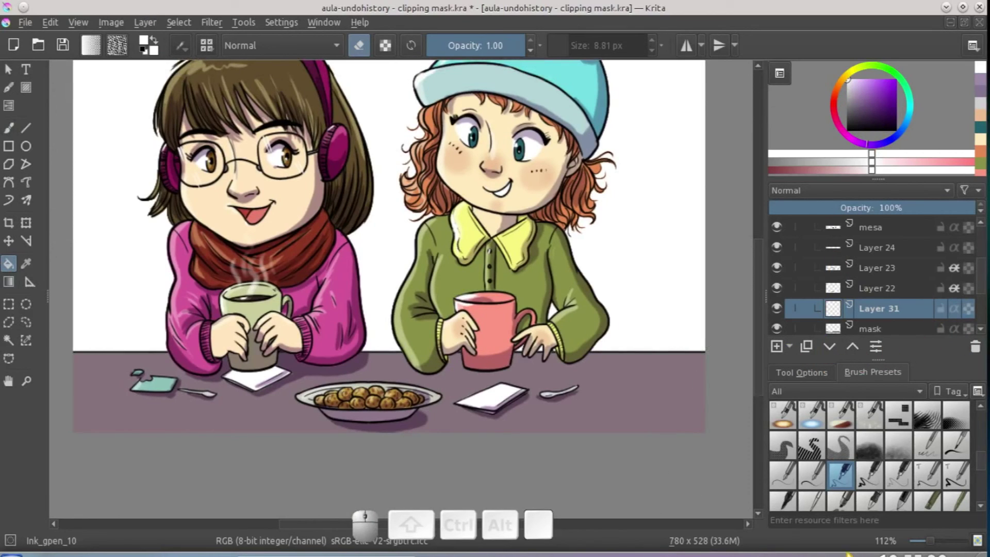
drag(982, 285, 982, 292)
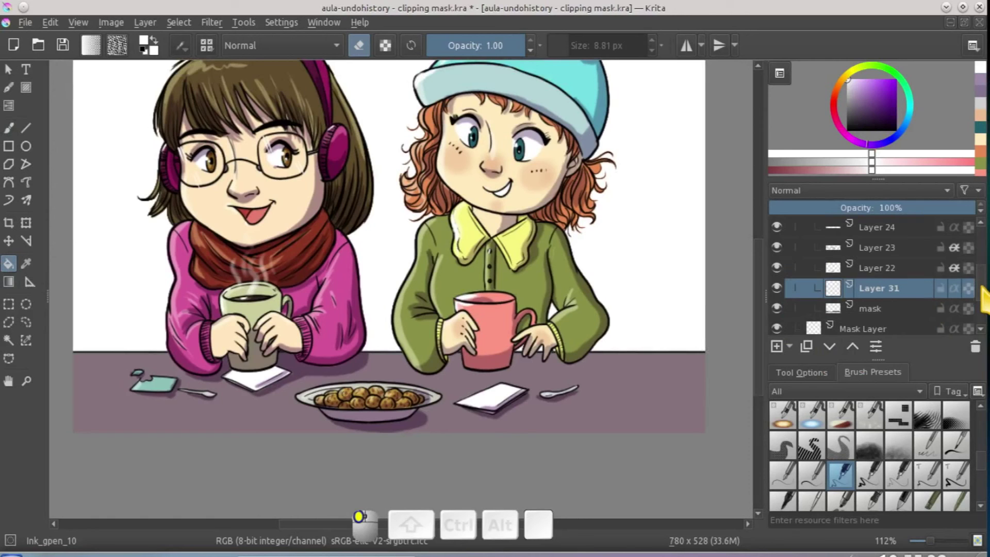
click(974, 347)
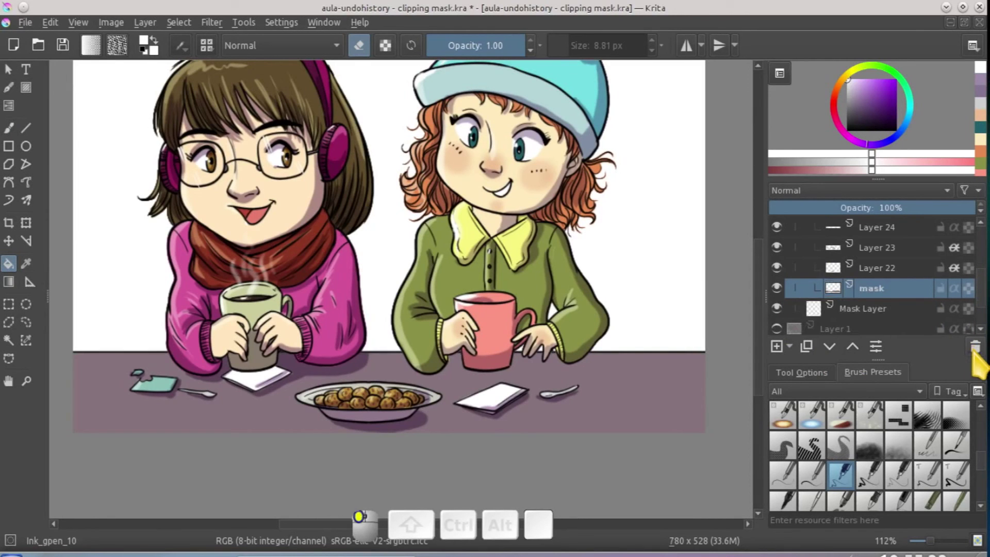
Add a fill layer with a black-and-white plaid stripes pattern above the mask layer in the table group.
click(790, 346)
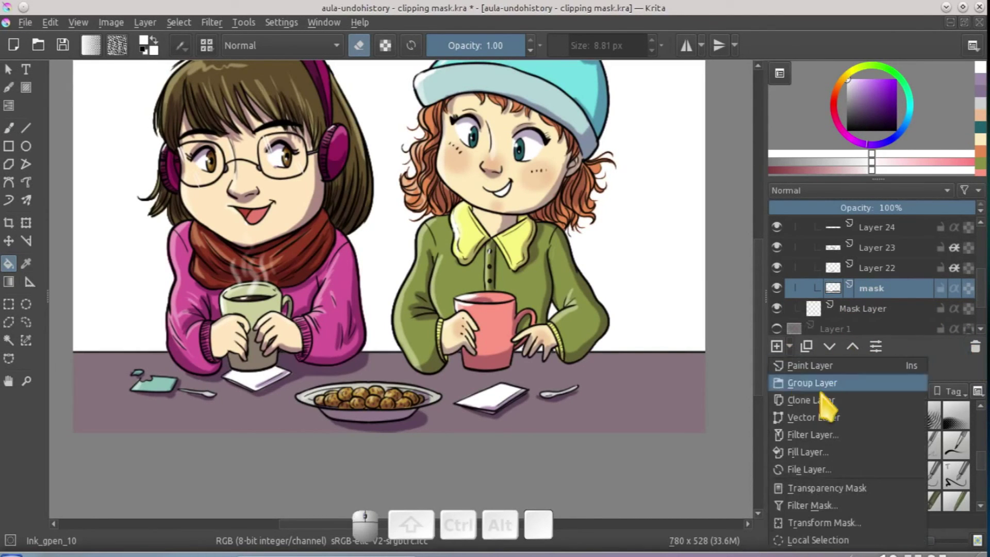
click(824, 454)
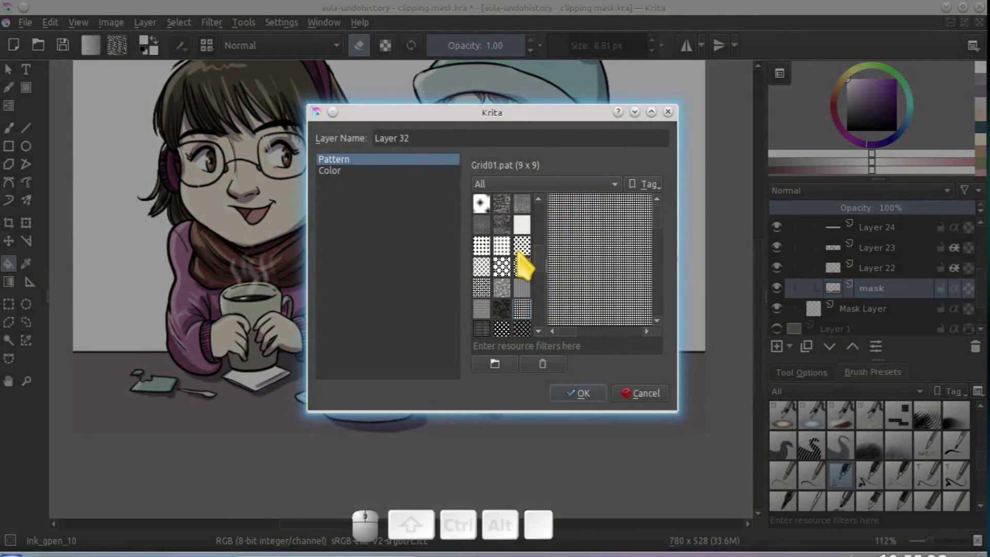
drag(537, 258, 539, 328)
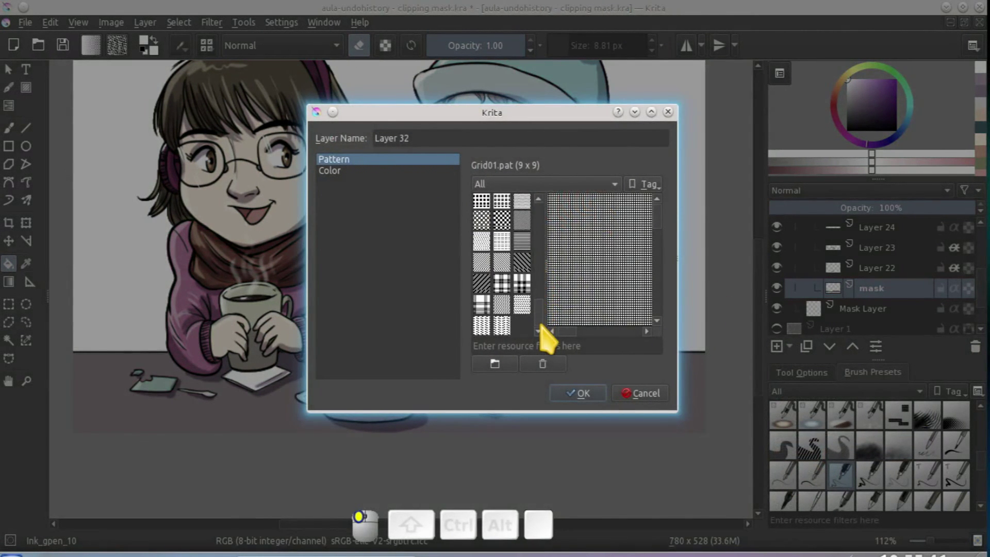
click(520, 287)
click(582, 394)
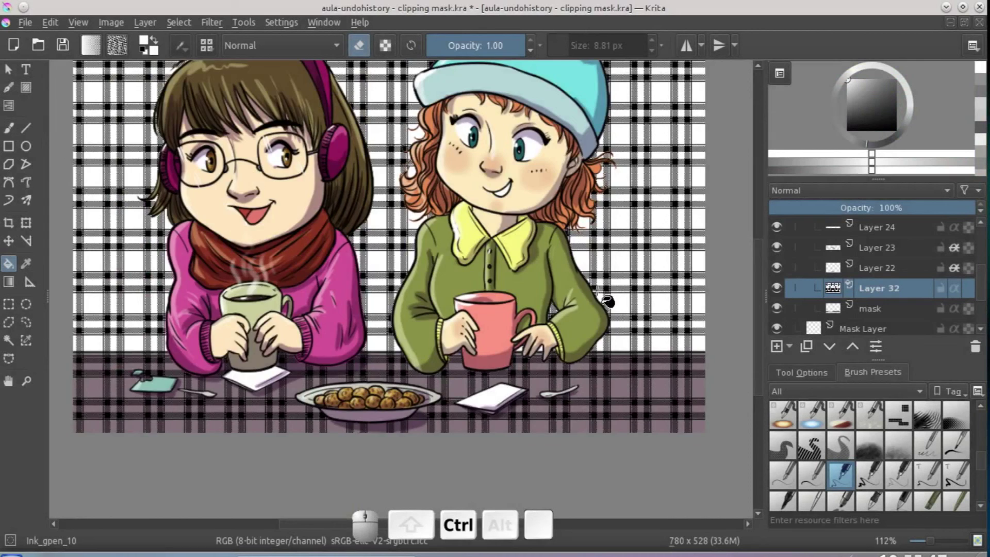
Try to apply a perspective transform to the plaid fill layer, pulling its corners so it lies over the table surface.
scroll(609, 302, down, 4)
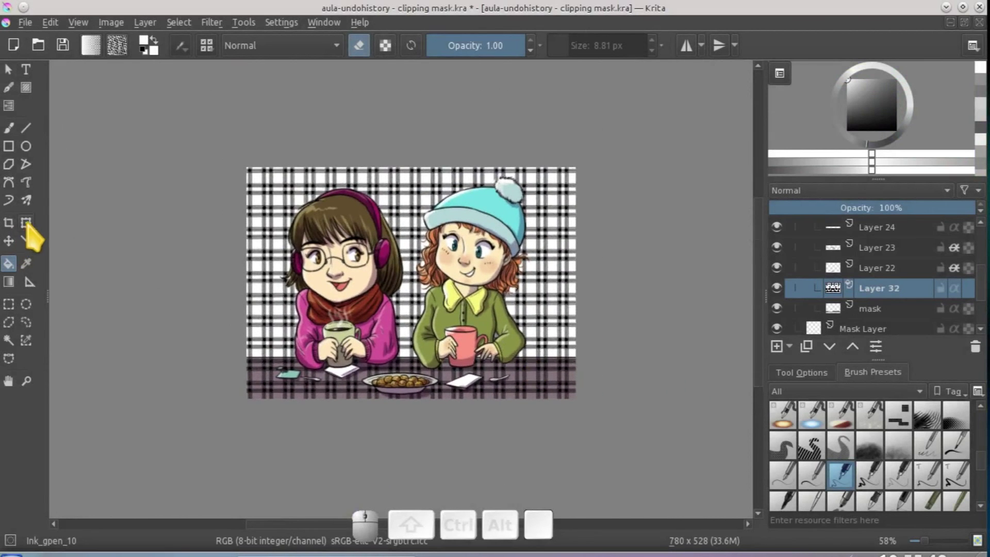
click(25, 222)
click(809, 375)
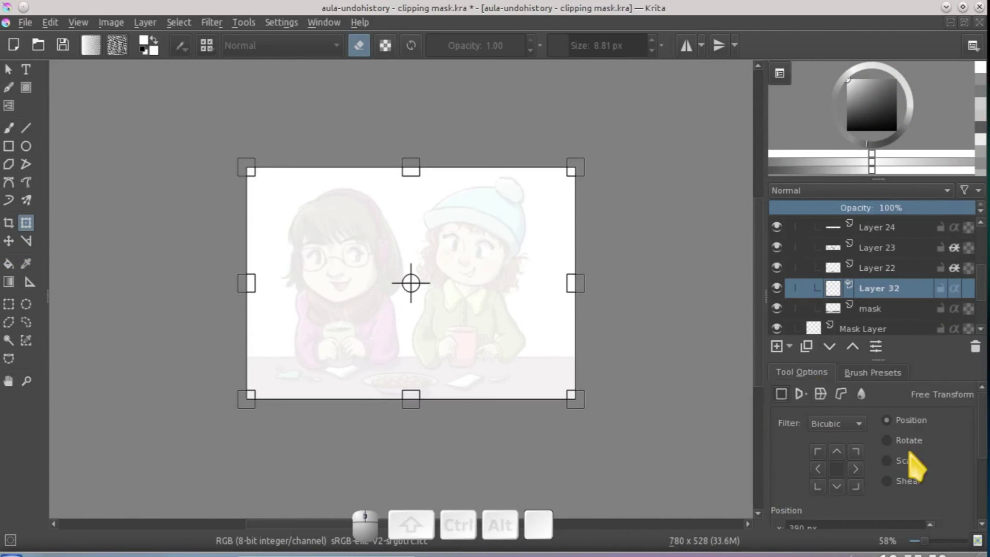
click(820, 395)
click(840, 394)
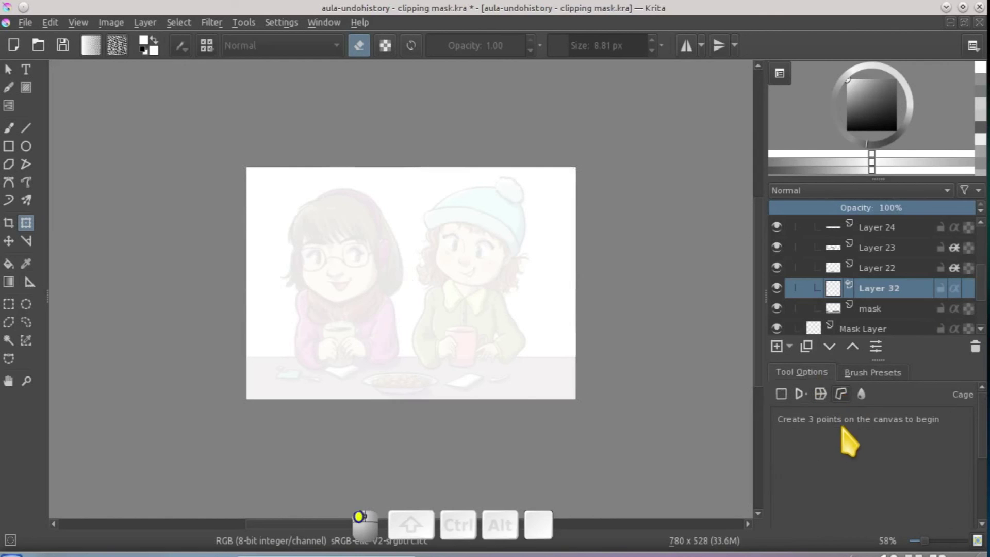
click(800, 394)
drag(568, 168, 531, 259)
drag(249, 183, 262, 258)
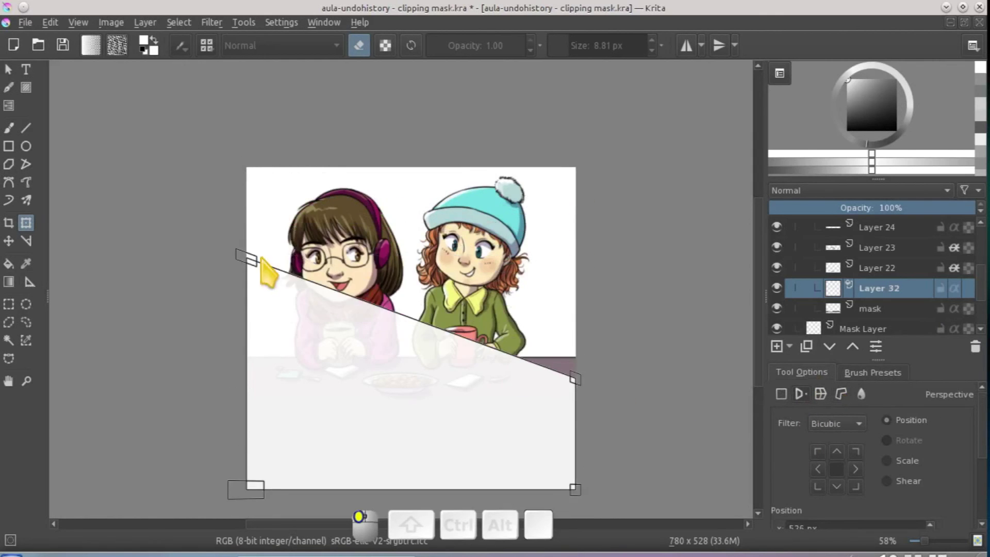
drag(280, 292, 280, 246)
drag(251, 214, 256, 351)
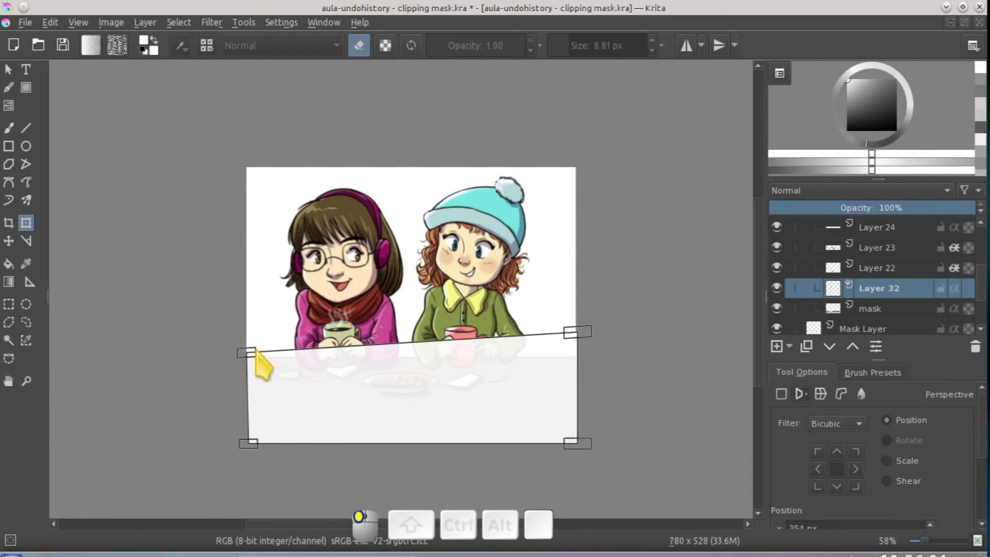
drag(577, 332, 581, 367)
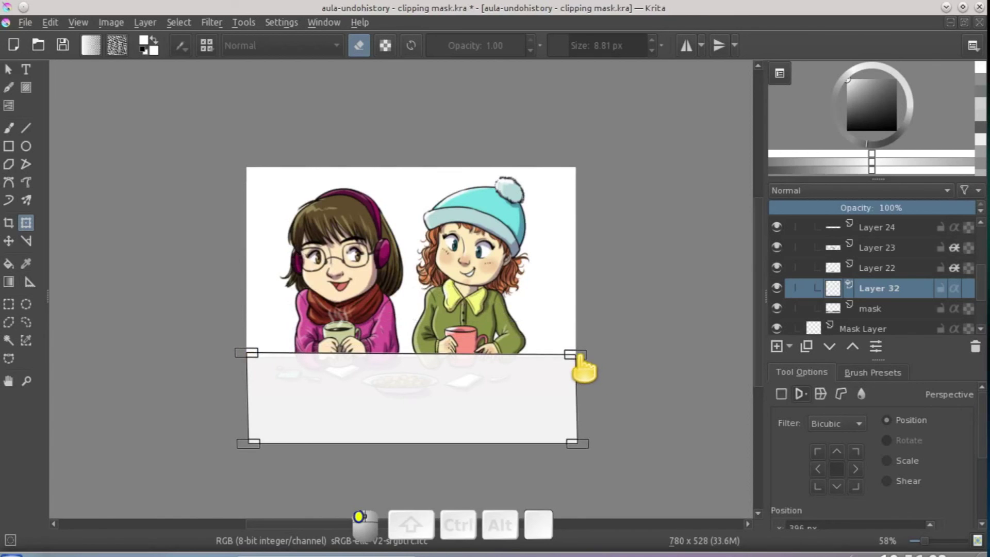
drag(479, 396, 463, 392)
key(Return)
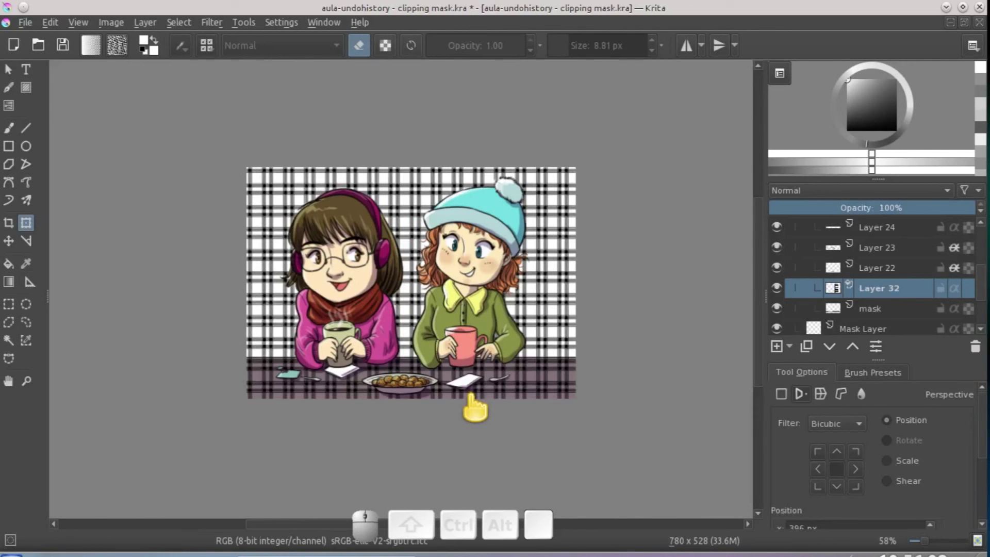
Try nudging the plaid layer's perspective transform to x 397 px, y 526 px and applying it again.
scroll(621, 309, down, 1)
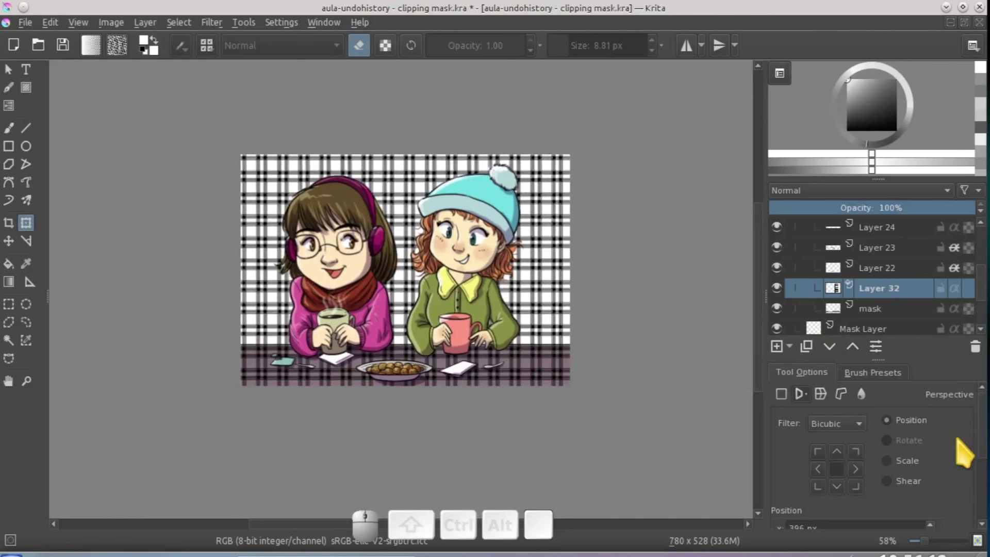
scroll(982, 459, down, 1)
scroll(982, 472, down, 1)
drag(420, 279, 460, 307)
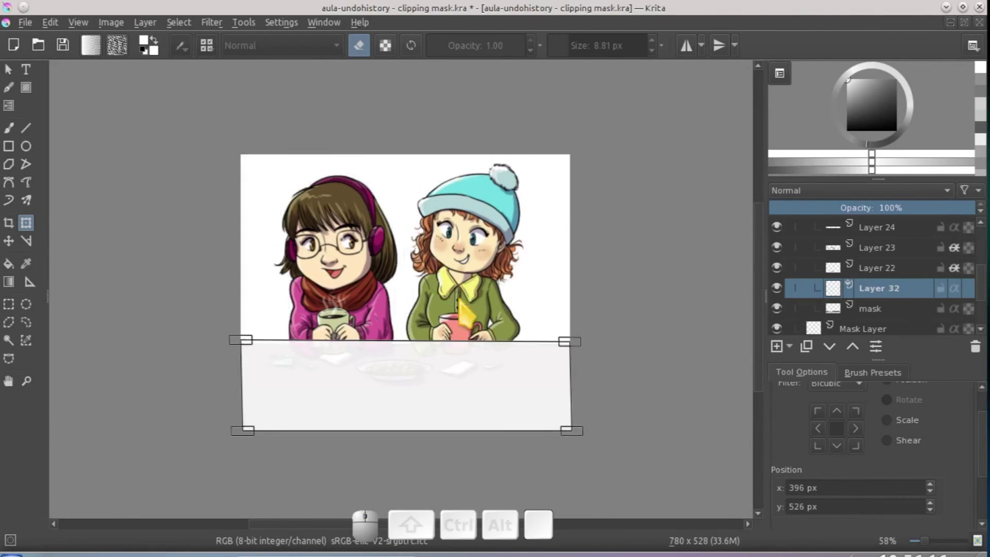
drag(449, 382, 452, 388)
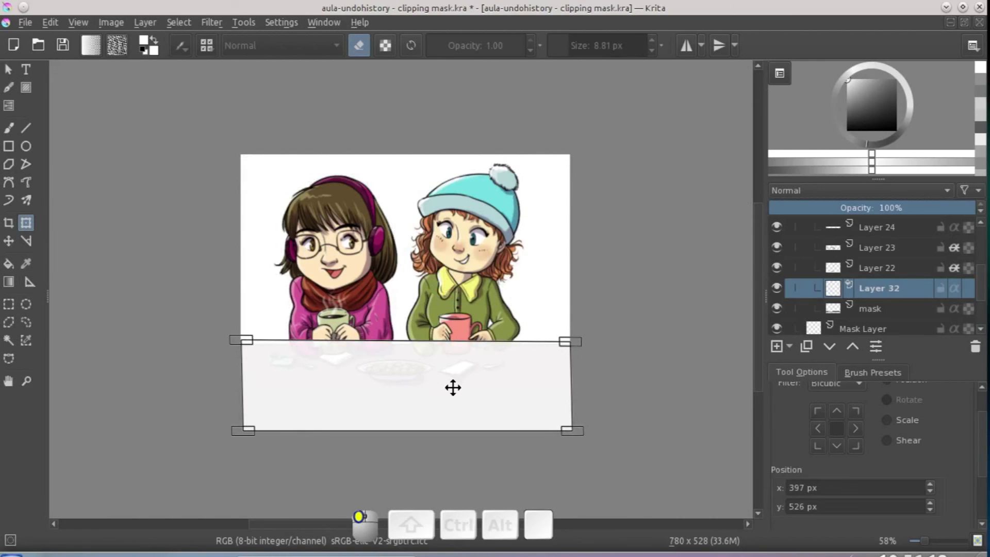
key(Return)
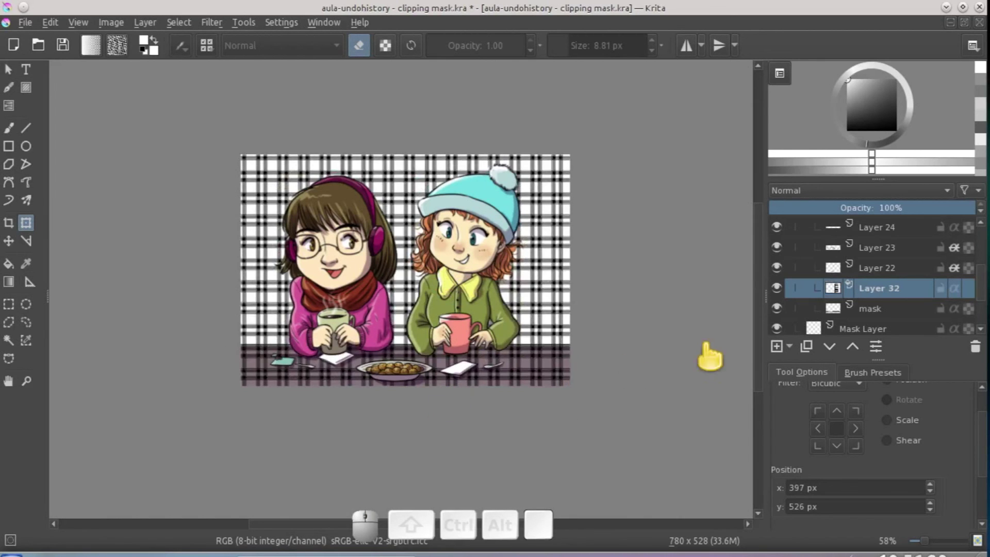
Toggle the plaid fill layer's visibility to check it, and delete the layer.
click(776, 288)
click(777, 288)
click(776, 288)
click(777, 288)
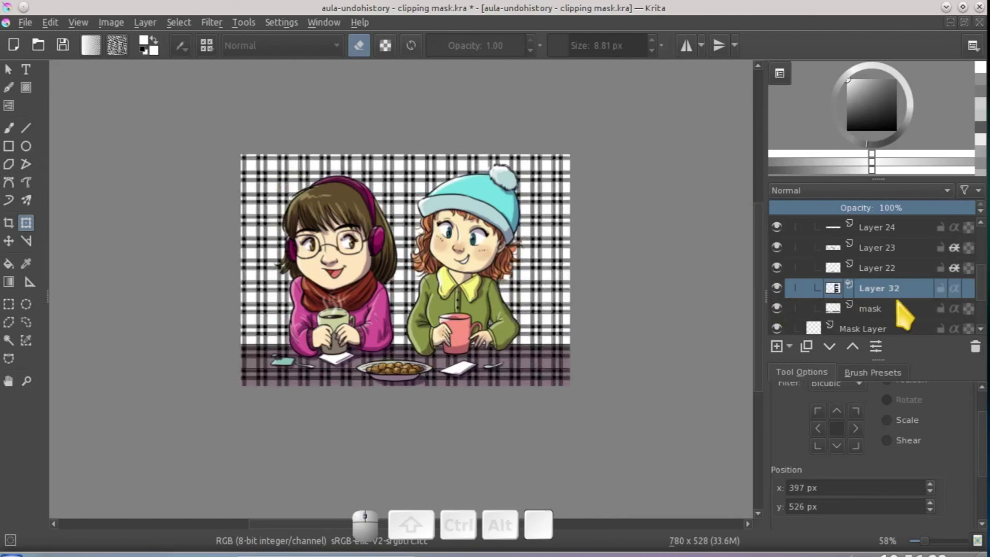
click(974, 347)
Add a paint layer above the mask layer and make a rectangular selection of about 864 by 134 px around the table.
click(776, 346)
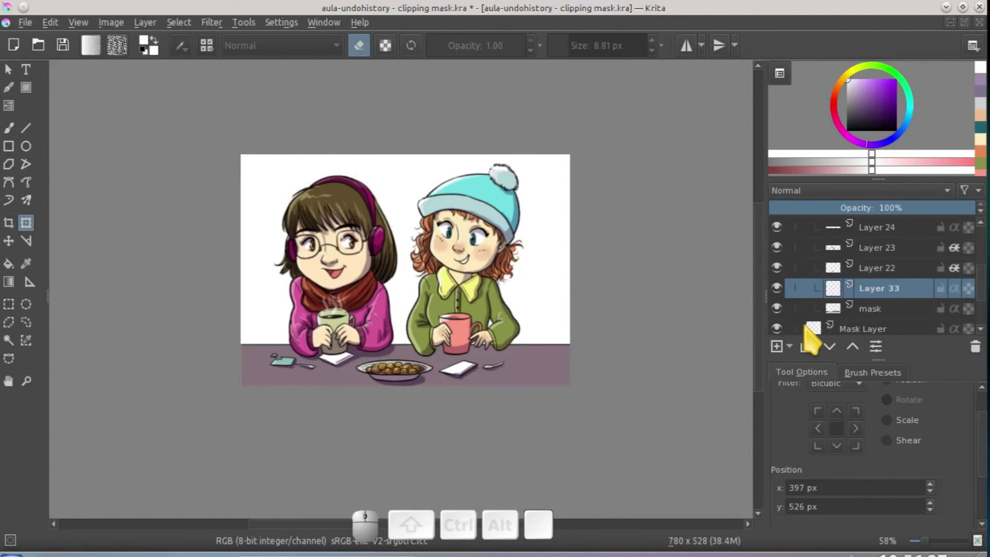
click(9, 304)
drag(227, 338, 572, 404)
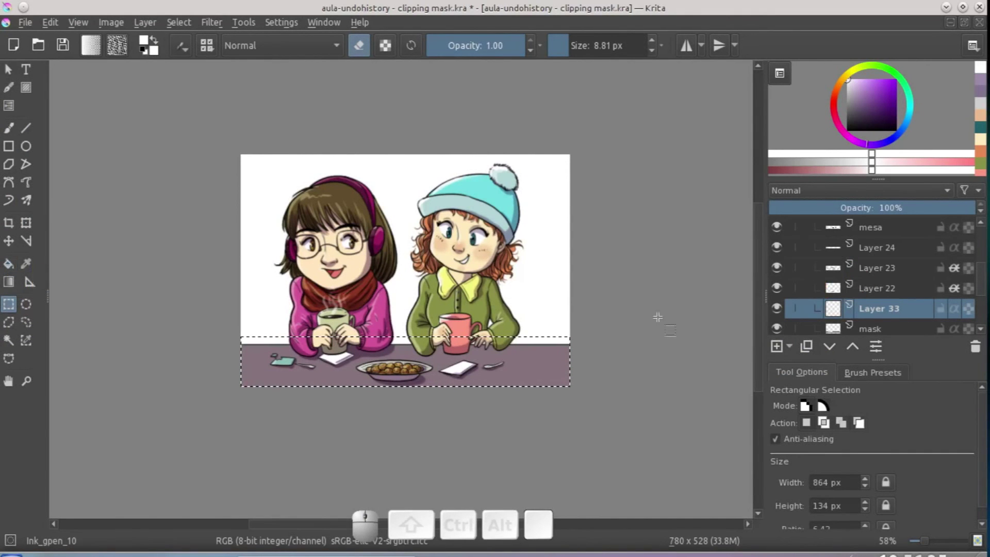
Set the Fill tool to use a pattern and choose the Stripes08.pat plaid in the brush editor's texture settings.
click(9, 264)
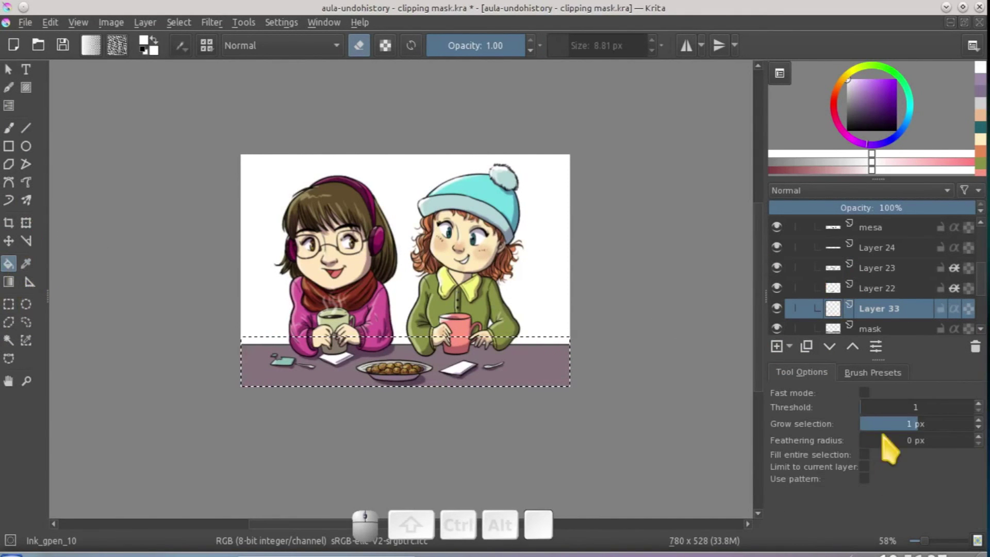
click(864, 479)
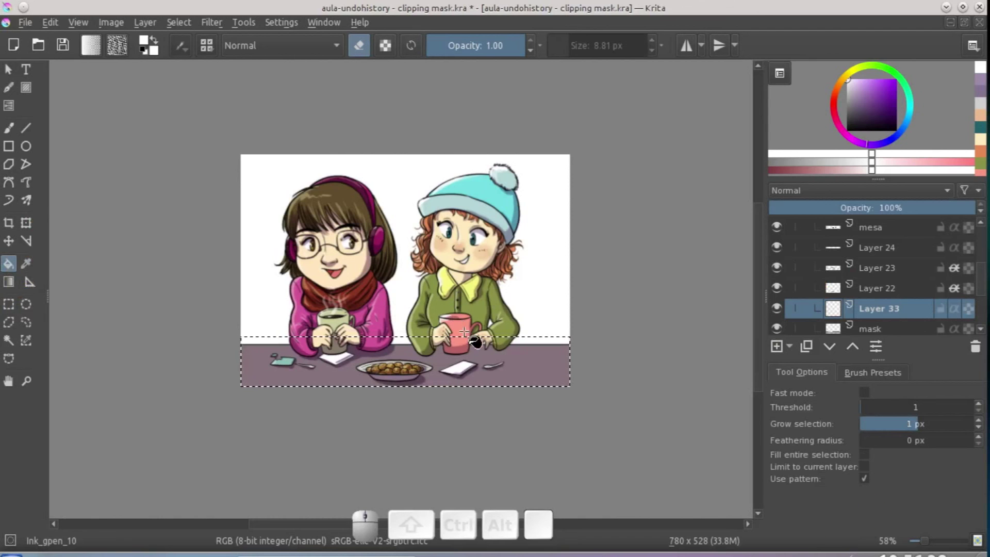
key(F5)
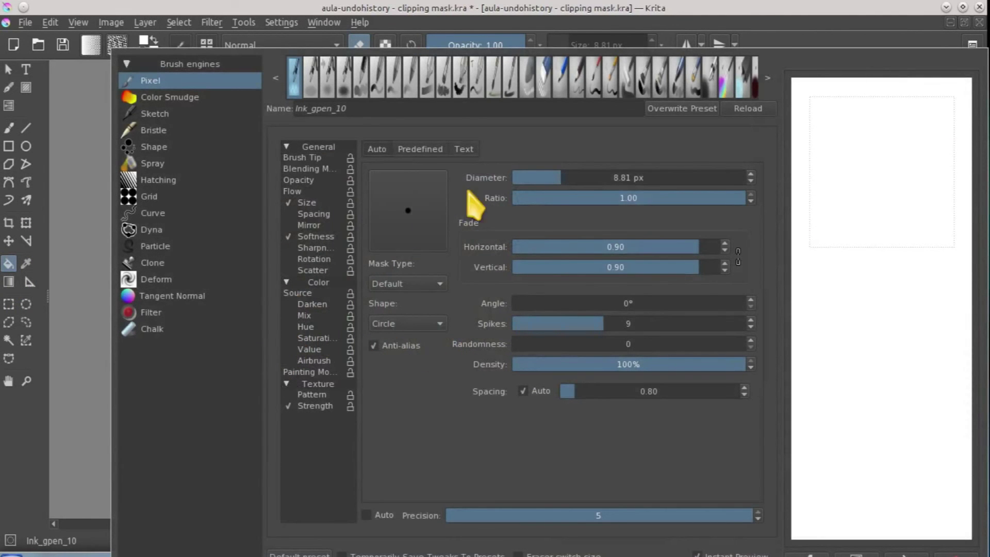
click(431, 151)
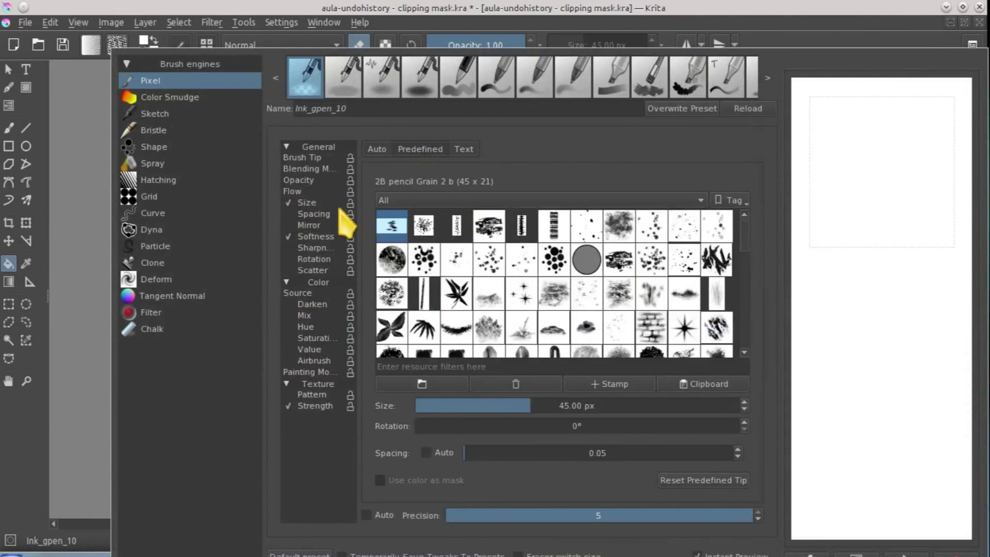
click(315, 394)
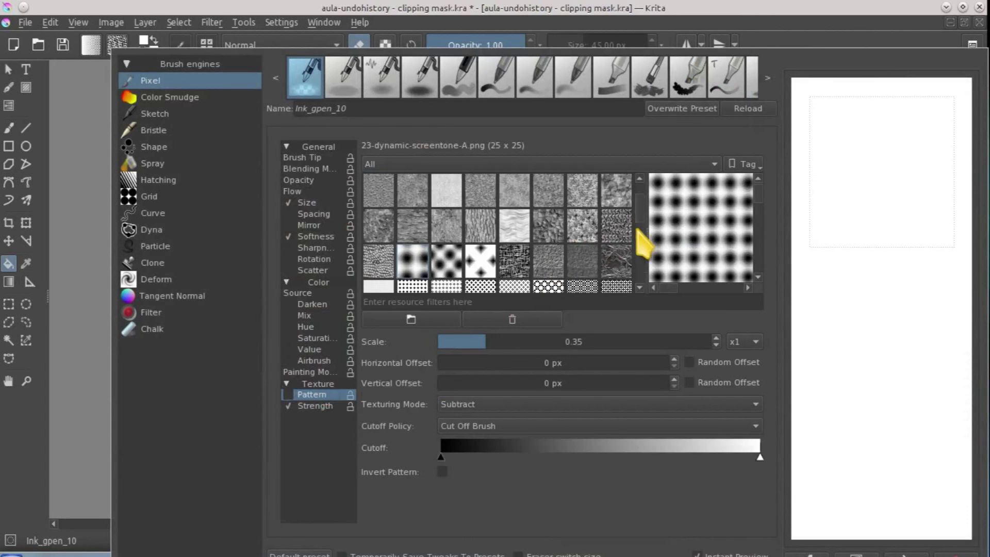
drag(640, 232, 640, 272)
click(452, 274)
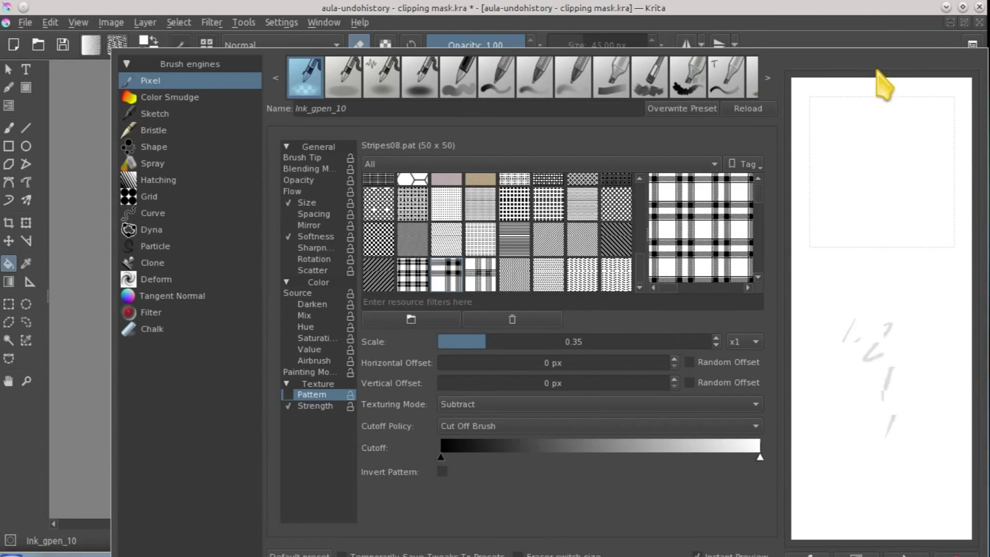
click(825, 49)
click(308, 369)
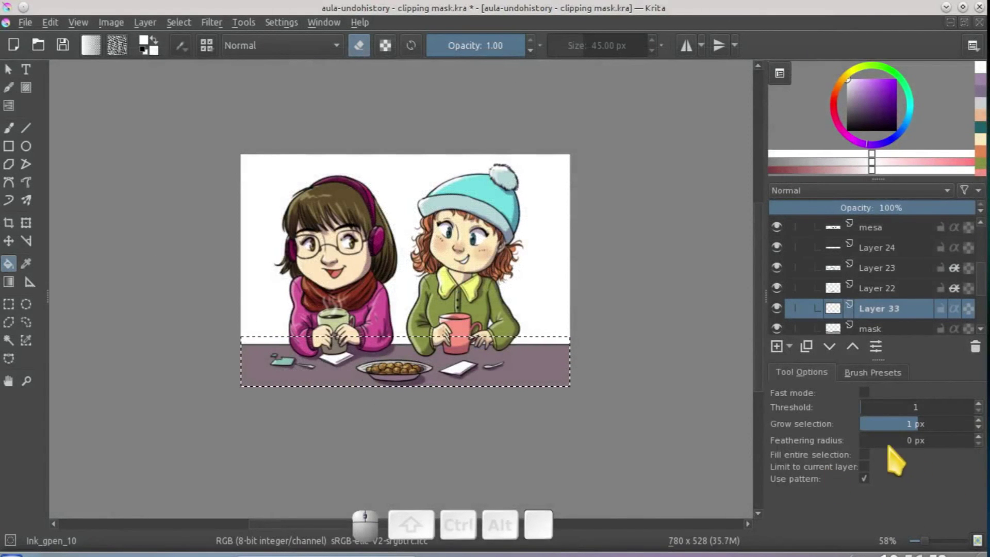
Reset the colours to black and white, try filling the entire table selection with the pattern, and undo the fill.
click(864, 455)
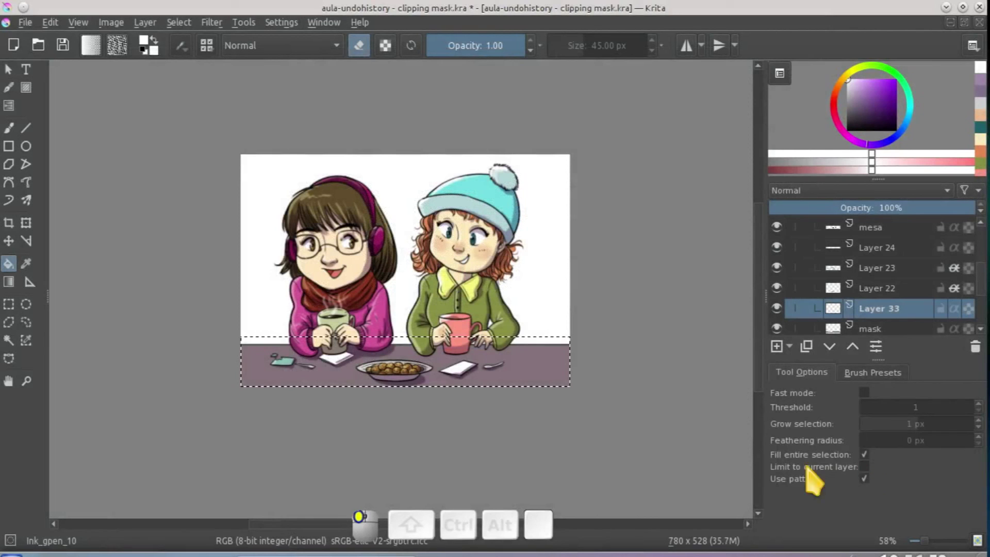
key(d)
click(519, 373)
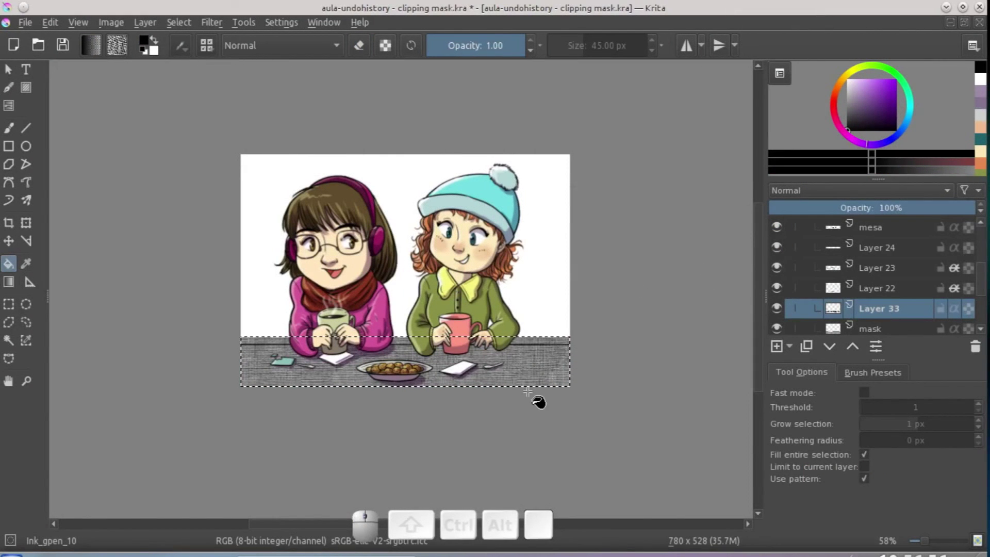
key(ctrl+z)
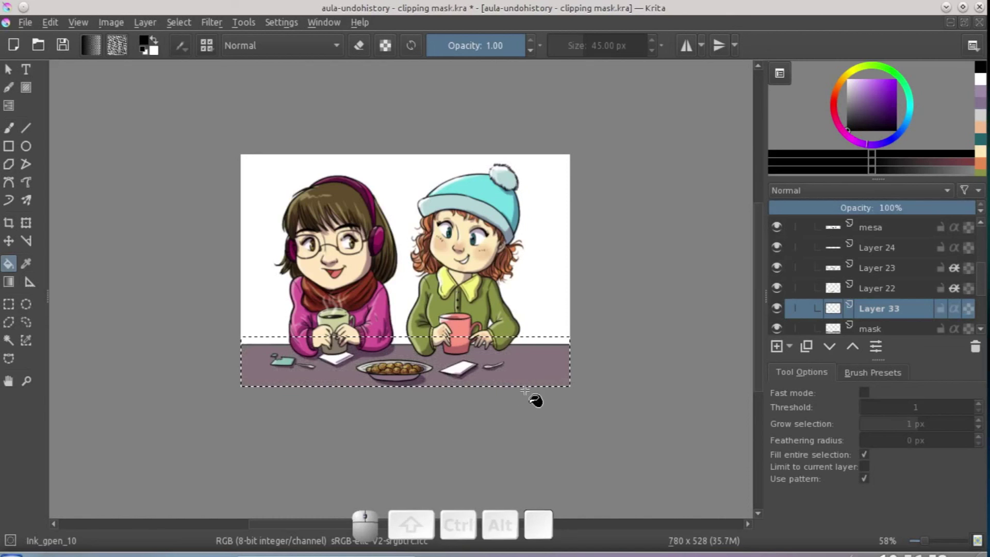
Select the Hatch_diag_fat brush preset and open its texture pattern options in the brush editor.
key(b)
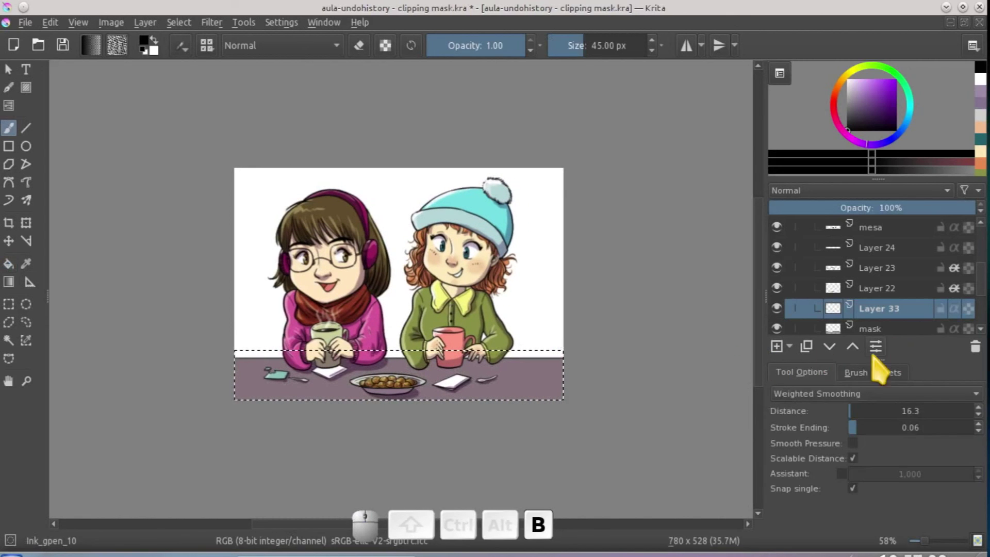
click(851, 372)
click(812, 444)
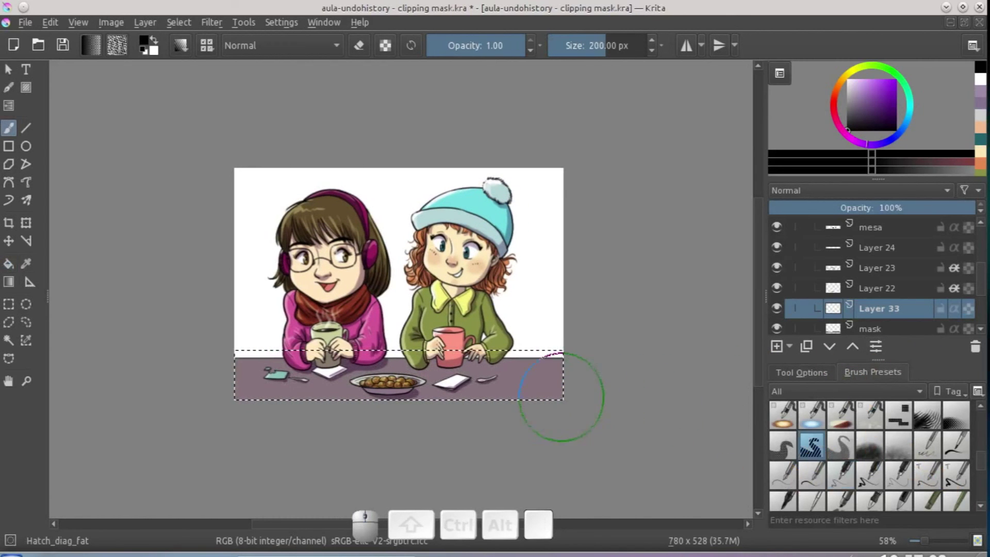
key(F5)
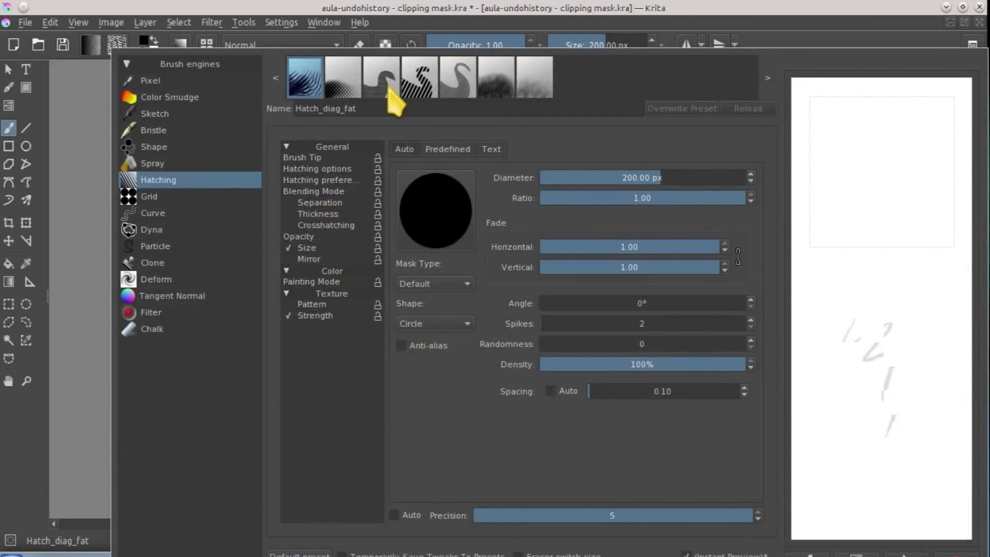
click(418, 86)
click(335, 305)
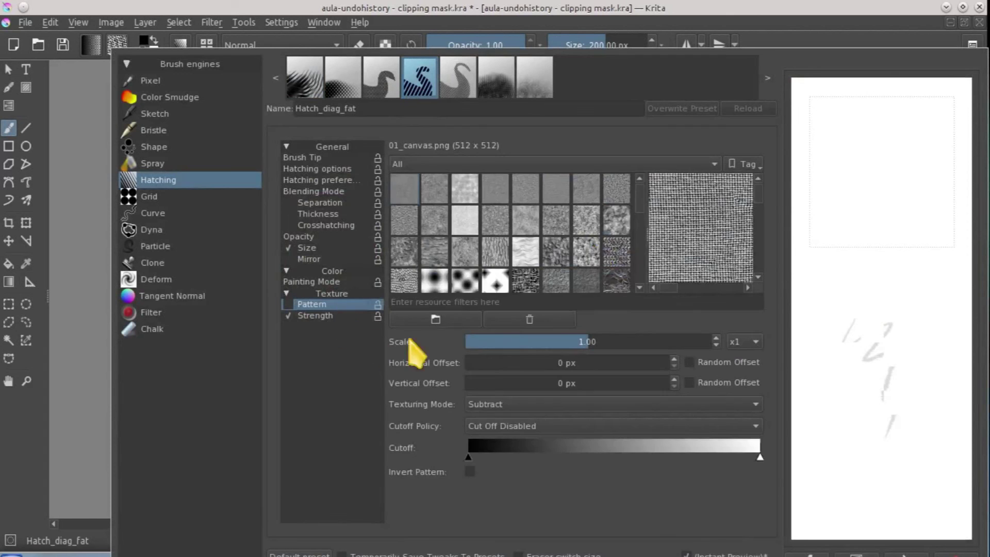
Turn on the hatch brush's pattern texture, trying a plaid with a scratchpad stroke and then Zigzag01.pat, and close the brush editor.
scroll(642, 239, down, 5)
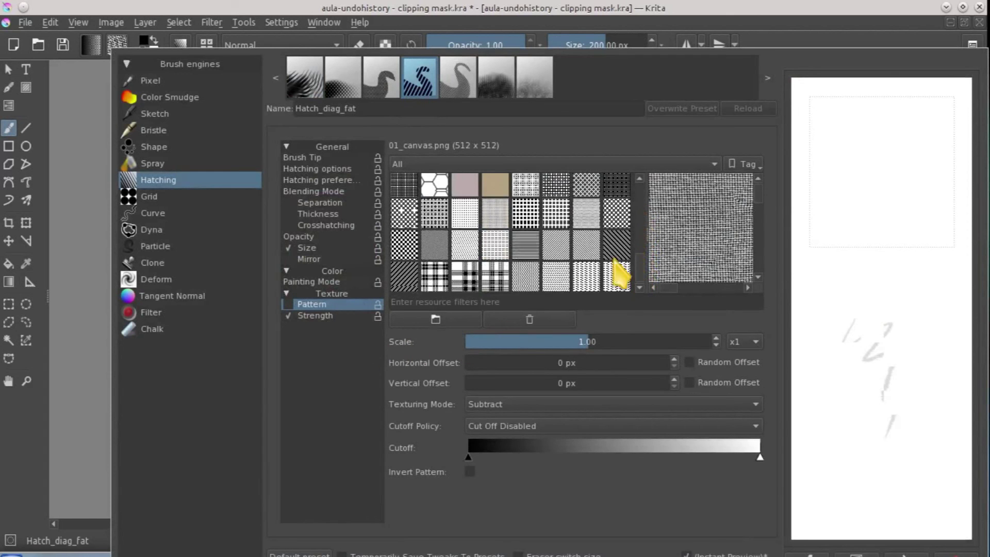
click(483, 278)
mouse_move(876, 325)
mouse_down()
mouse_move(844, 420)
mouse_move(878, 305)
mouse_up()
click(524, 276)
click(289, 303)
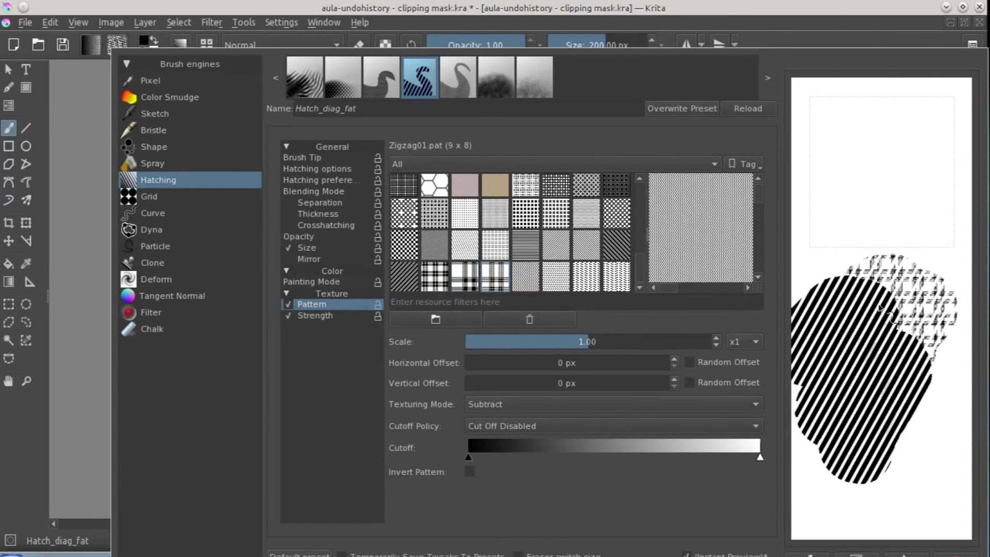
click(941, 49)
Paint the whole table selection with the textured black hatch brush.
mouse_move(298, 360)
mouse_down()
mouse_move(227, 387)
mouse_move(330, 391)
mouse_move(358, 412)
mouse_up()
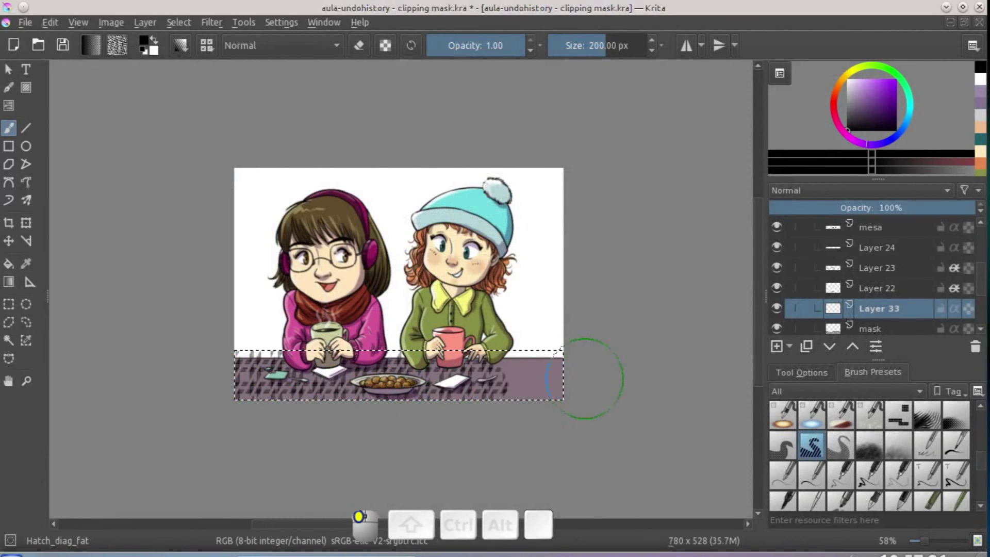
drag(584, 379, 561, 367)
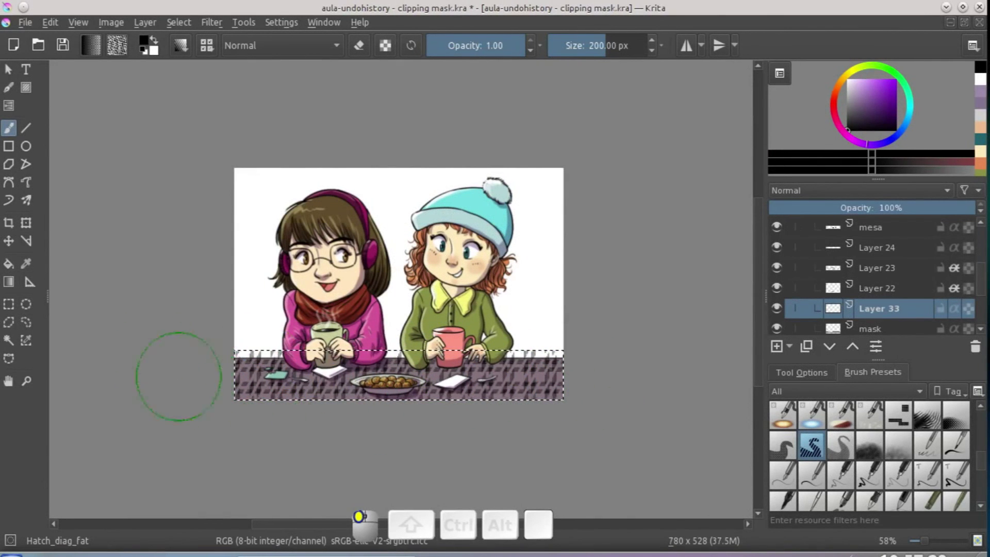
key(ctrl+shift+z)
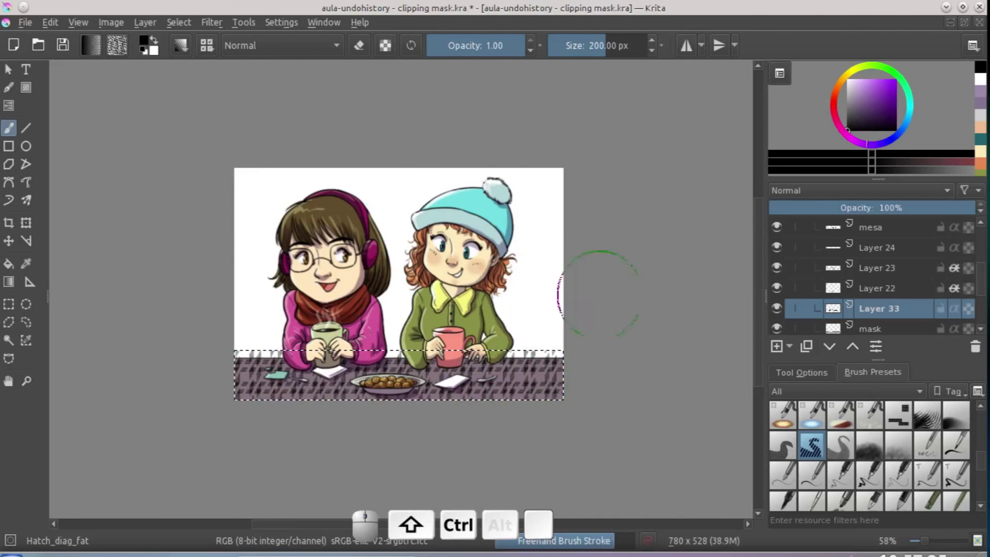
Switch to the Ink_gpen_10 brush at 76.51 px and add a paint layer directly below the mask layer.
right_click(644, 325)
click(598, 423)
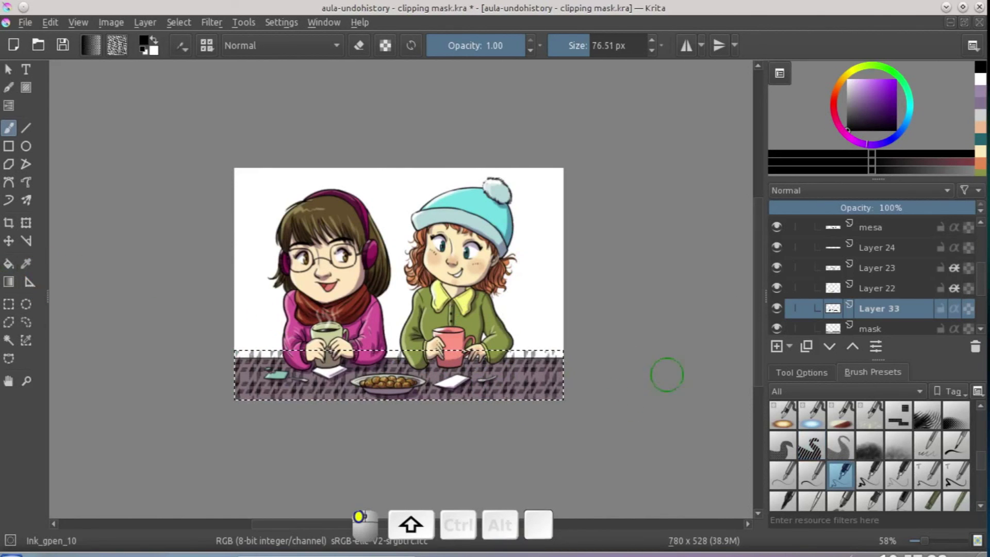
click(876, 330)
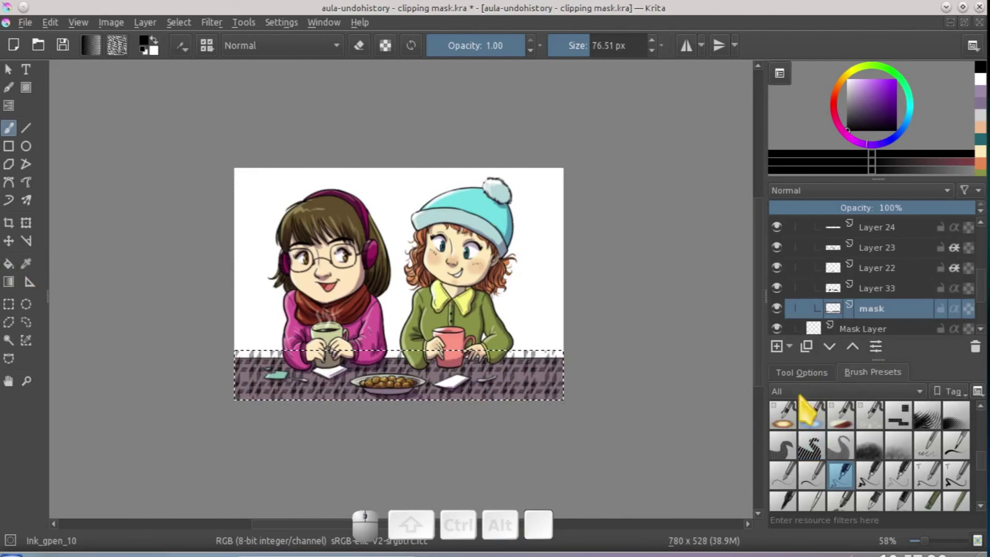
click(778, 349)
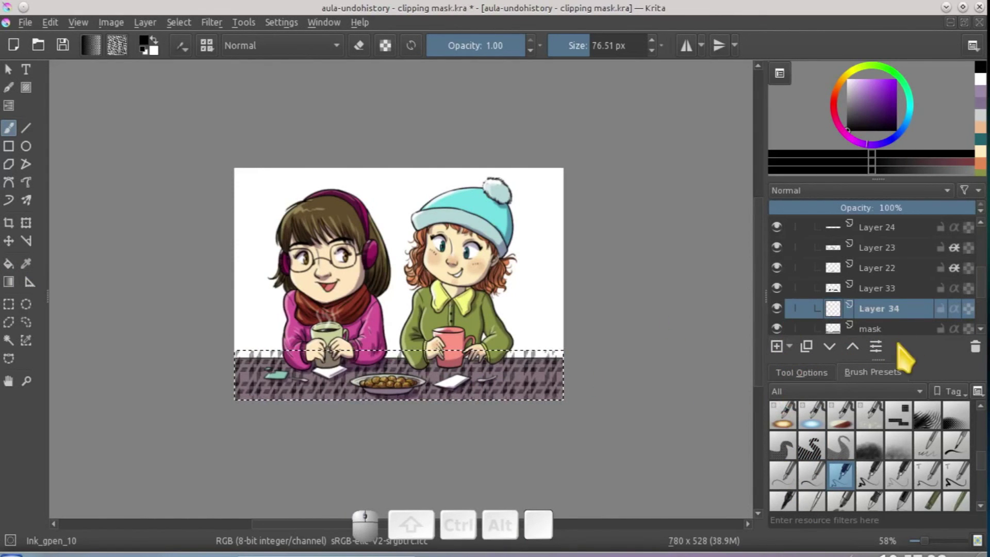
click(832, 353)
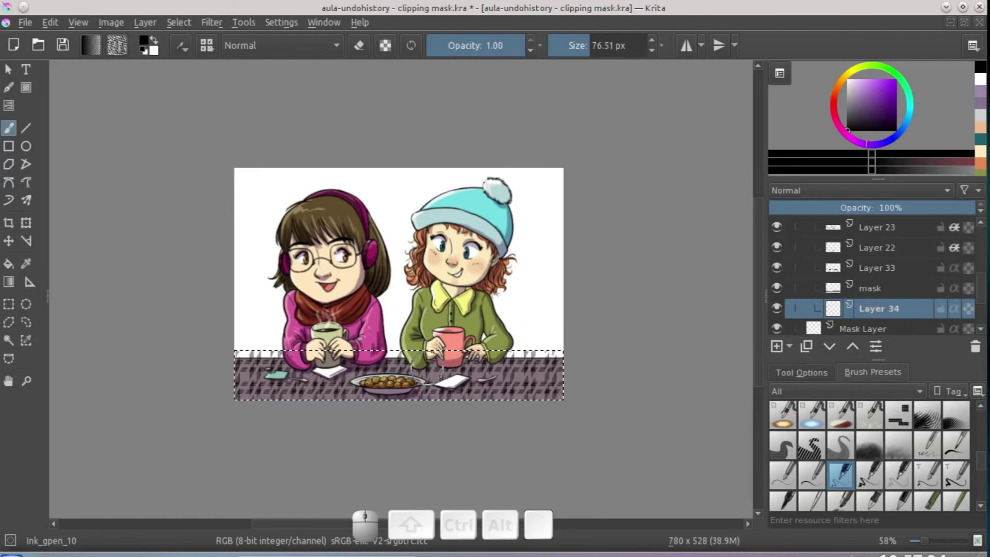
Paint the table area red on the new layer, and place that layer above the mask layer with inherited alpha.
drag(859, 93, 863, 89)
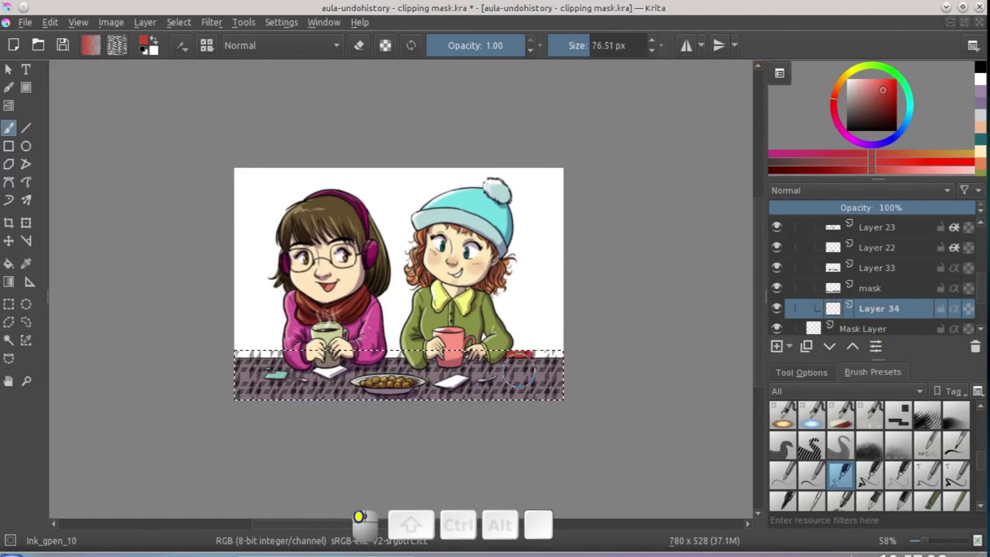
mouse_move(518, 371)
mouse_down()
mouse_move(549, 368)
mouse_move(557, 395)
mouse_up()
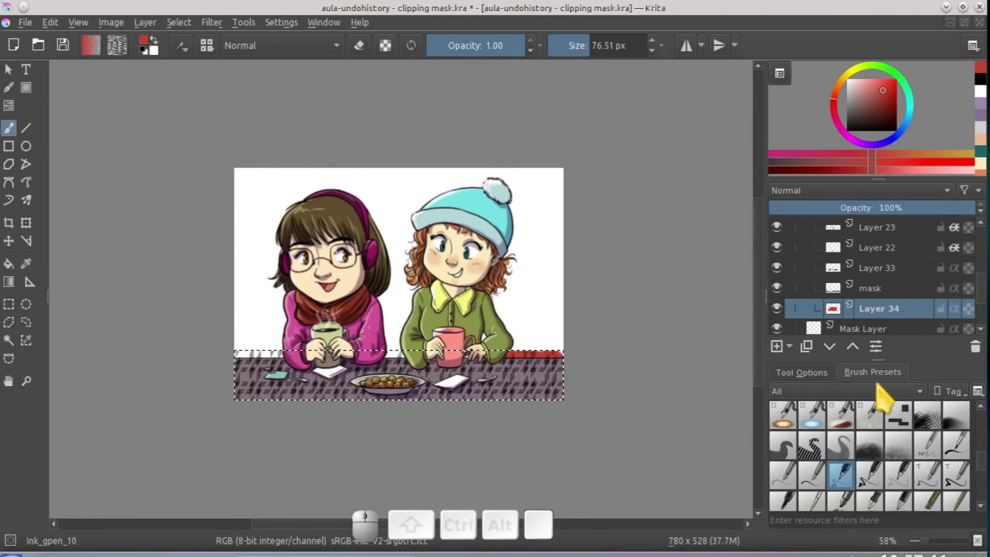
click(852, 347)
click(852, 346)
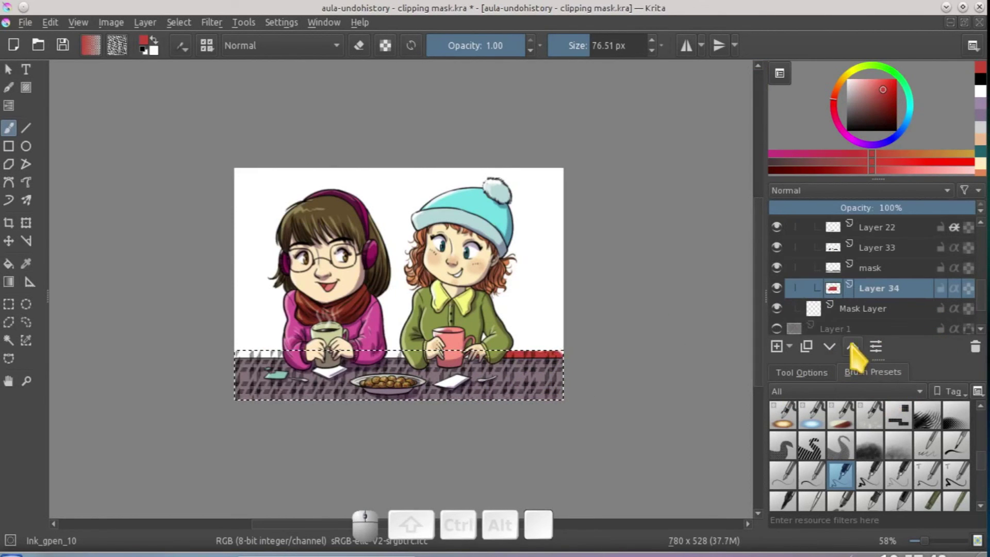
click(853, 346)
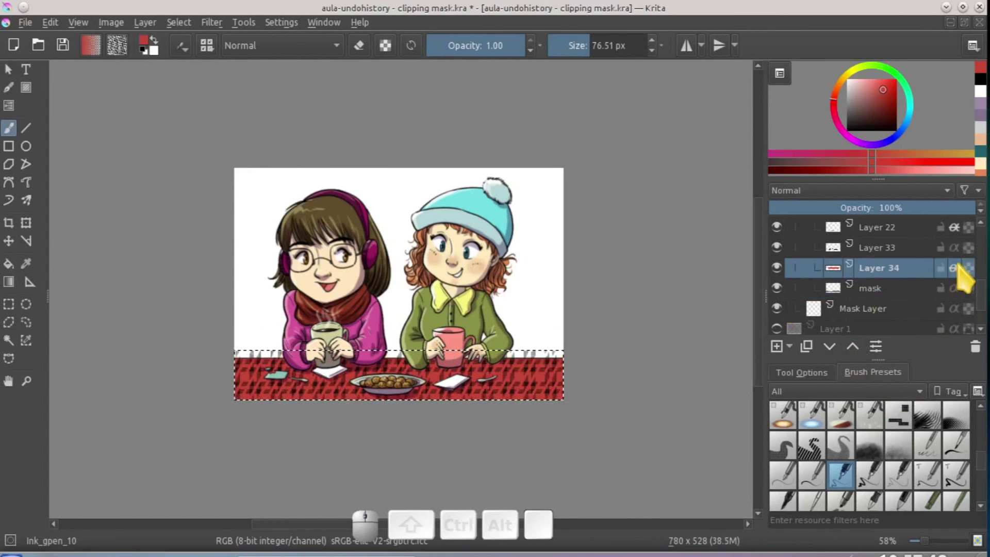
Clear the selection, lock the alpha of the hatch pattern layer and recolour its lines pale pink across the table.
click(907, 249)
key(ctrl+shift+a)
click(968, 227)
drag(868, 100, 853, 78)
mouse_move(475, 376)
mouse_down()
mouse_move(552, 400)
mouse_move(439, 414)
mouse_move(408, 379)
mouse_move(263, 381)
mouse_move(232, 392)
mouse_up()
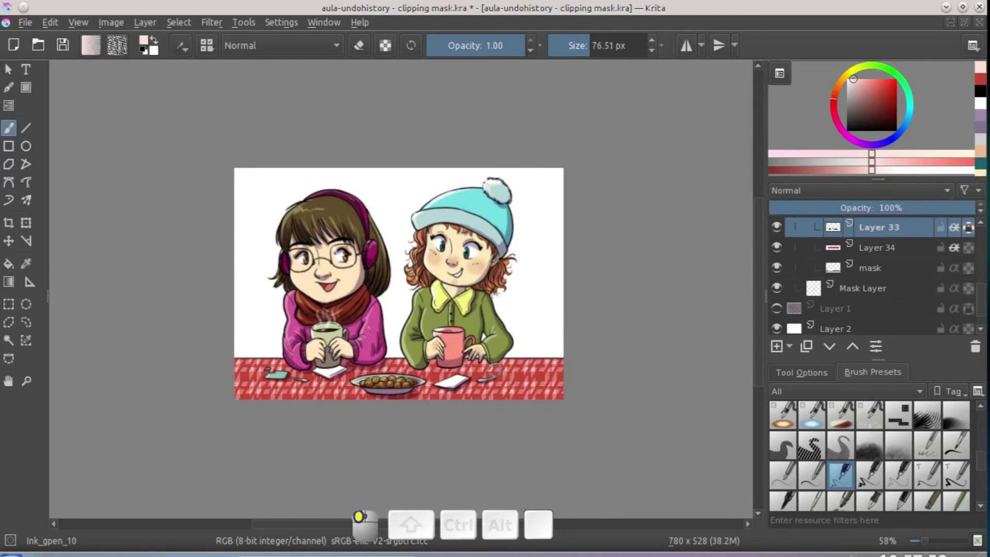
mouse_move(474, 398)
mouse_down()
mouse_move(496, 390)
mouse_move(488, 399)
mouse_up()
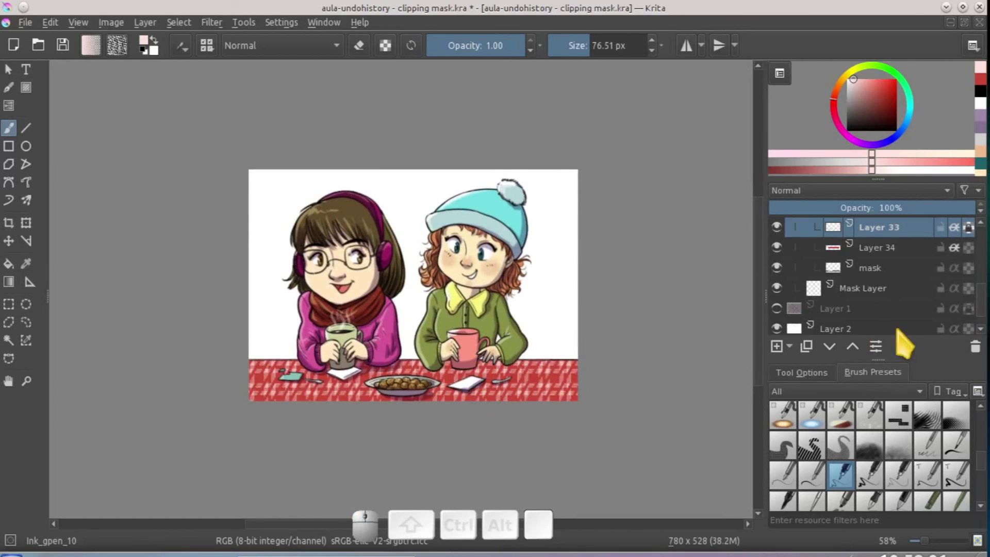
Add a paint layer above the white background layer and fill it with a vertical blue gradient fading downward.
scroll(982, 310, down, 1)
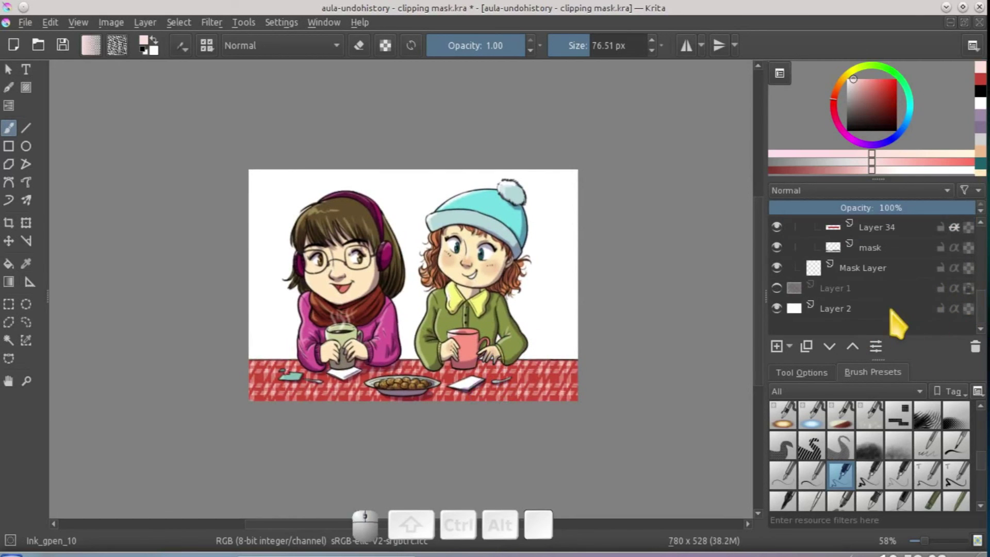
click(892, 315)
click(776, 347)
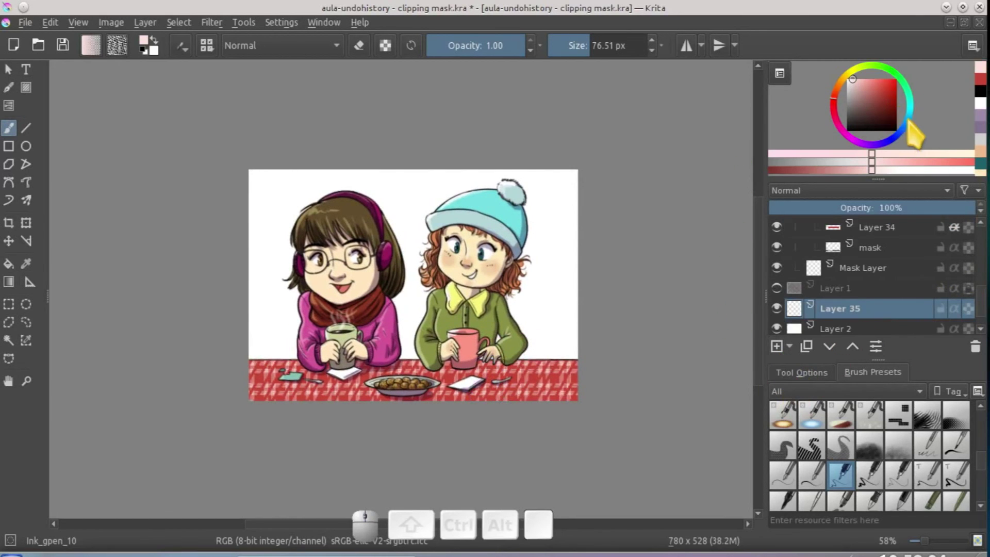
click(908, 121)
click(885, 96)
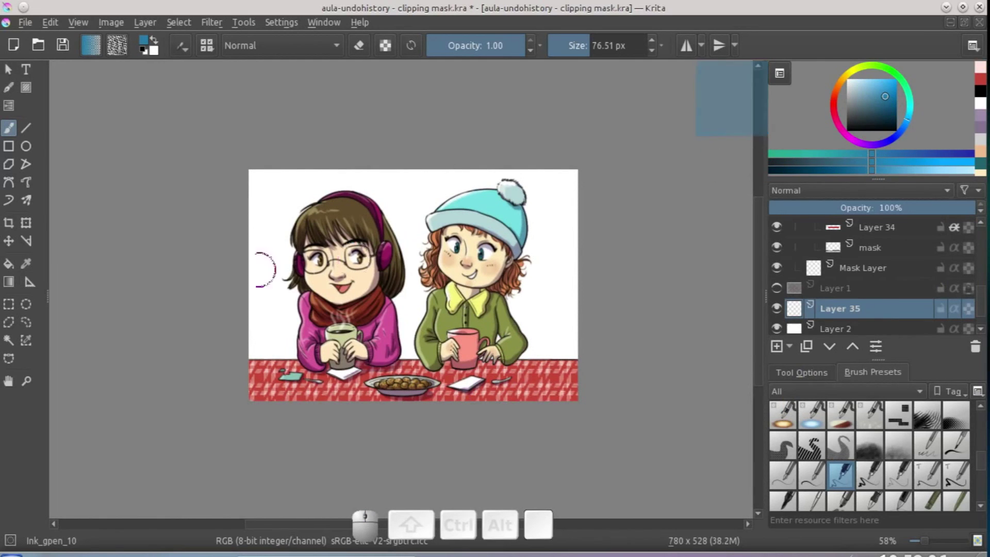
click(8, 281)
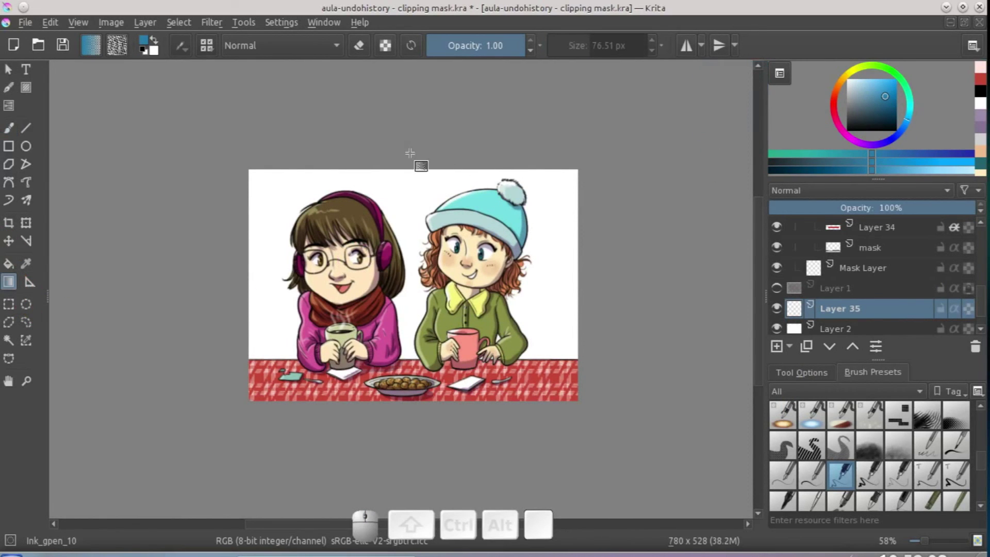
drag(418, 363, 418, 387)
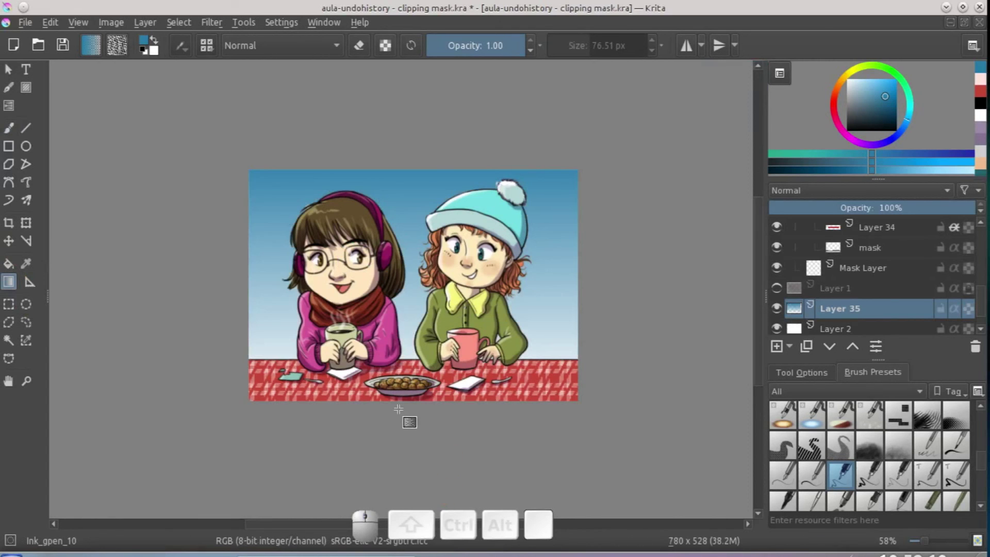
Add a paint layer above the gradient background and browse the deevad and deevad-v8 brush presets.
click(776, 346)
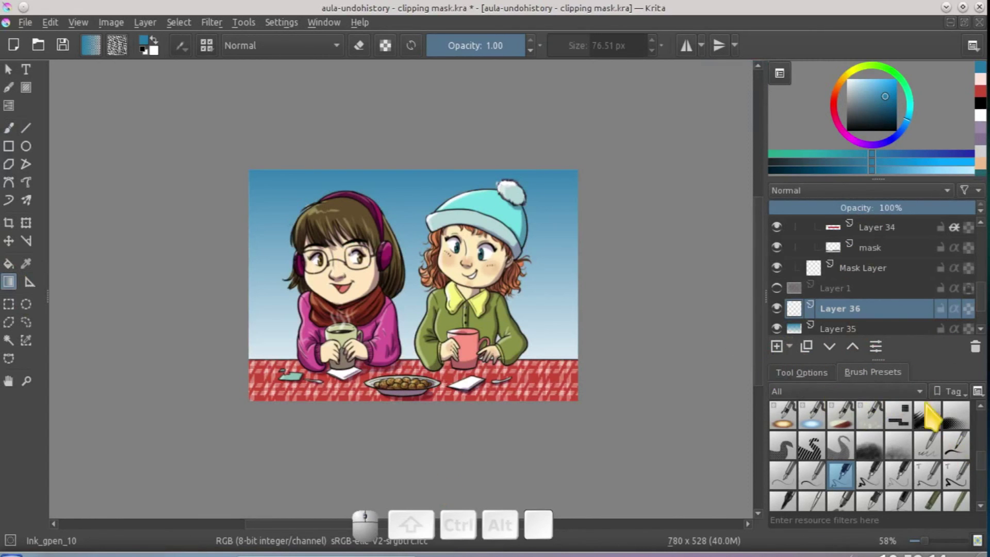
click(882, 391)
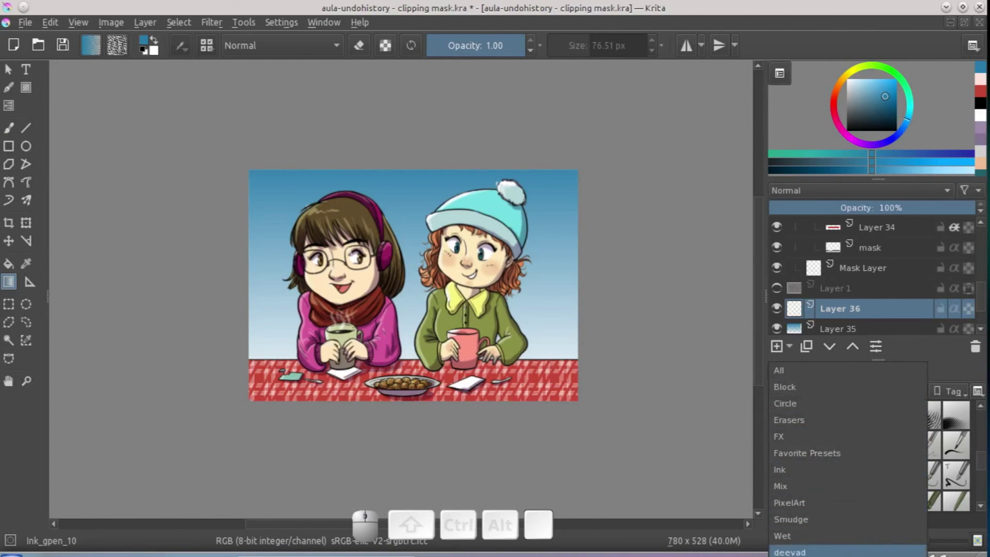
click(797, 552)
click(858, 393)
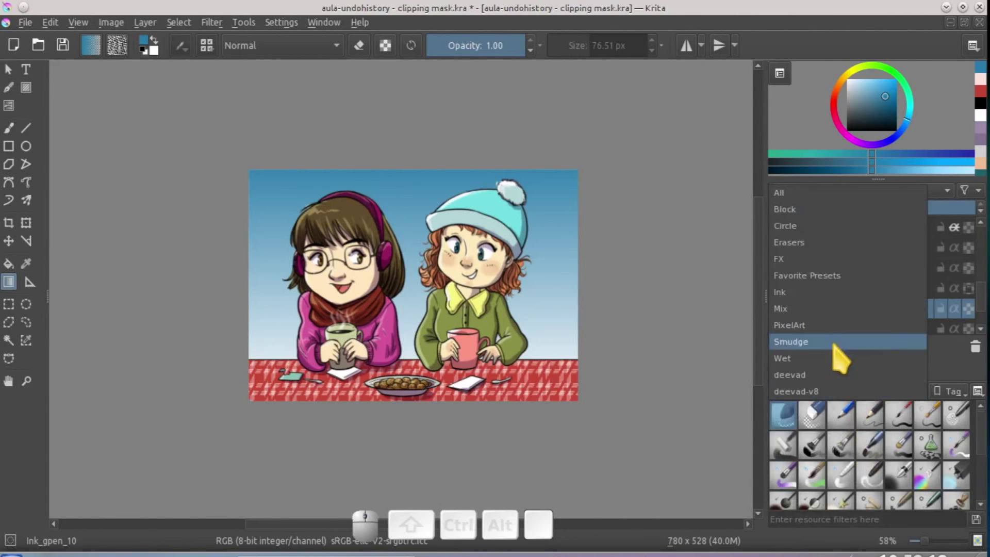
click(840, 391)
drag(979, 438, 979, 509)
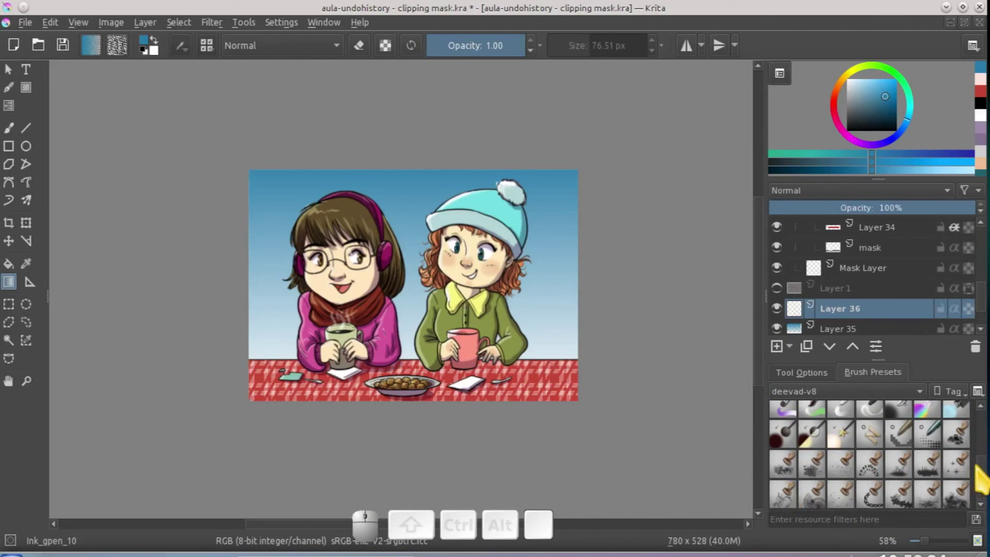
drag(981, 460, 981, 432)
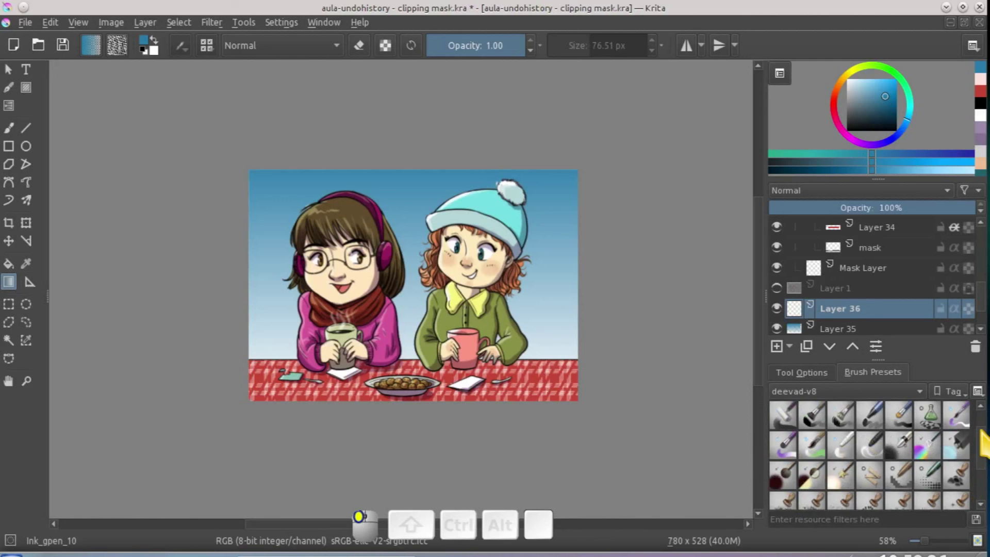
scroll(979, 453, down, 1)
Show all brush presets, filter them by "sno", and clear the filter.
click(866, 392)
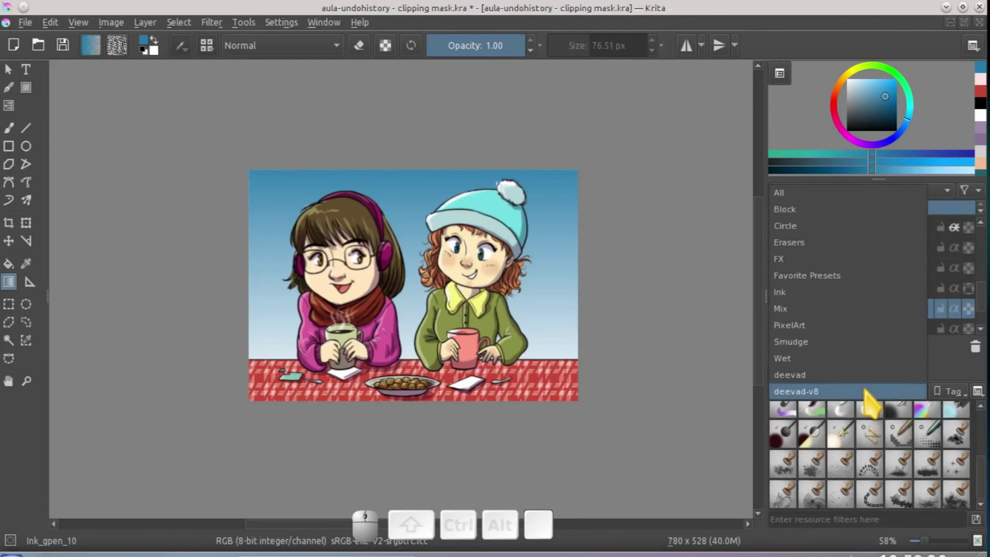
click(851, 192)
click(828, 519)
text(sno)
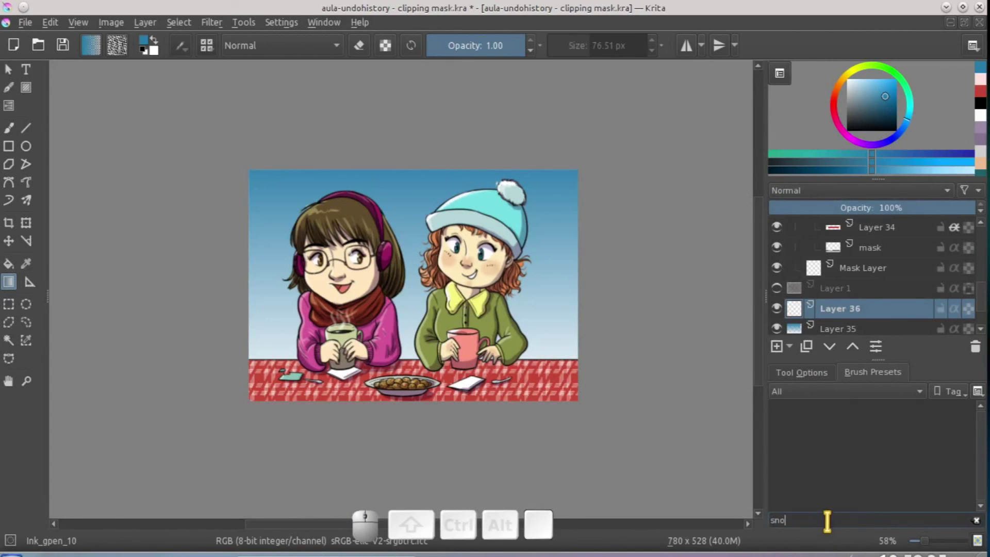
key(BackSpace)
key(BackSpace)
key(BackSpace)
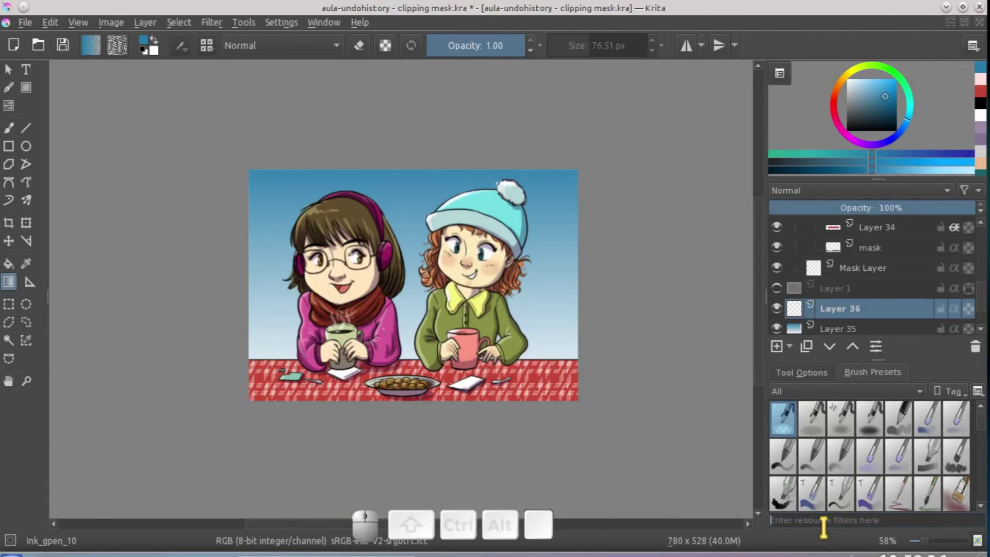
Paint white snow across the blue sky with the deevad 6l stamp starfield brush at 293.24 px.
scroll(975, 450, down, 5)
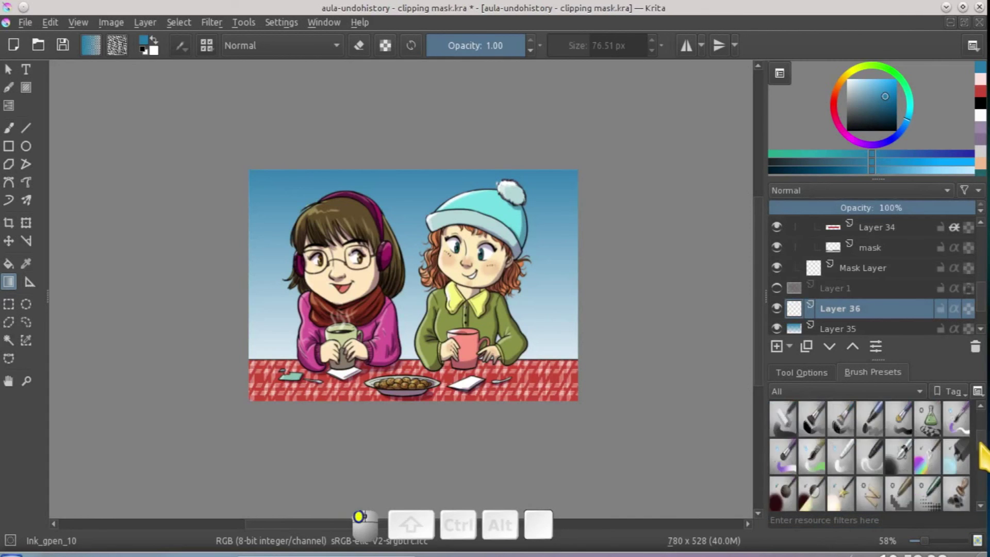
click(846, 428)
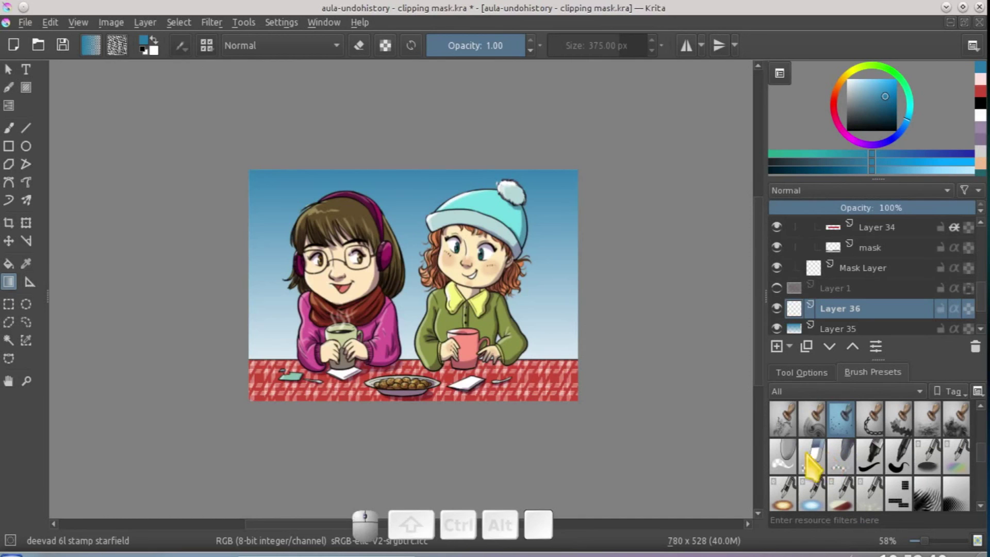
key(b)
drag(517, 272, 470, 243)
click(848, 79)
drag(565, 248, 263, 149)
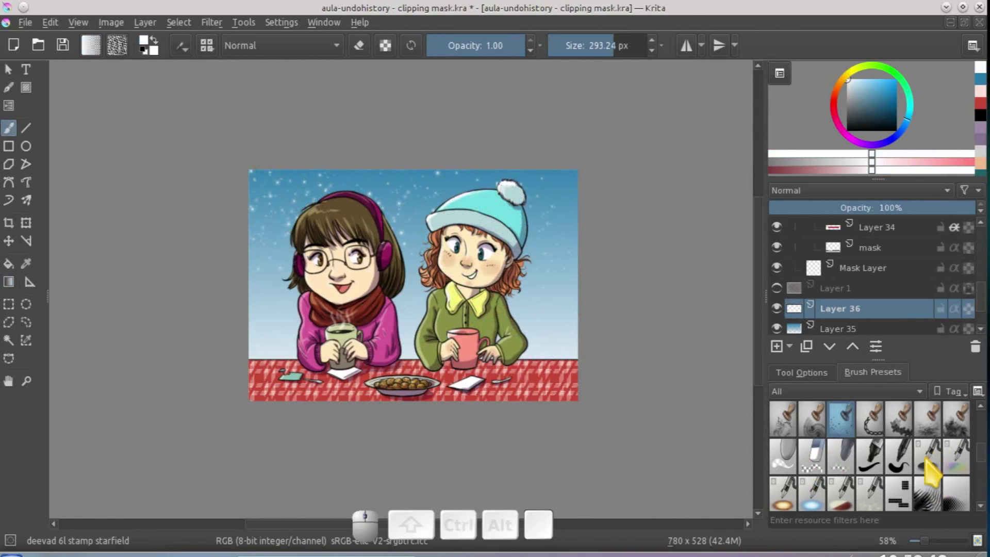
Try the deevad 6o stamp floor brush on the sky, and undo it together with the starfield snow and its paint layer.
click(929, 422)
click(624, 258)
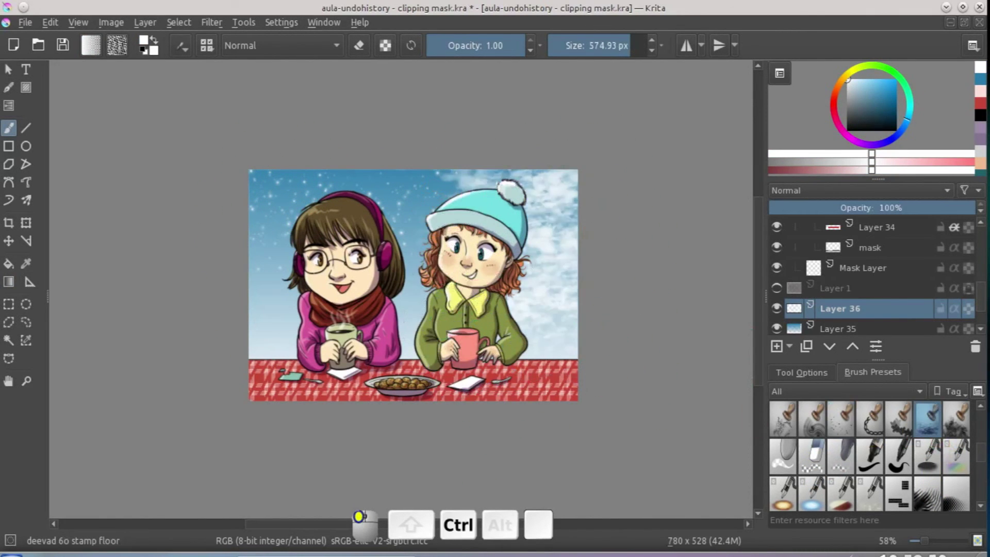
key(ctrl+z)
key(ctrl+z)
key(ctrl+z)
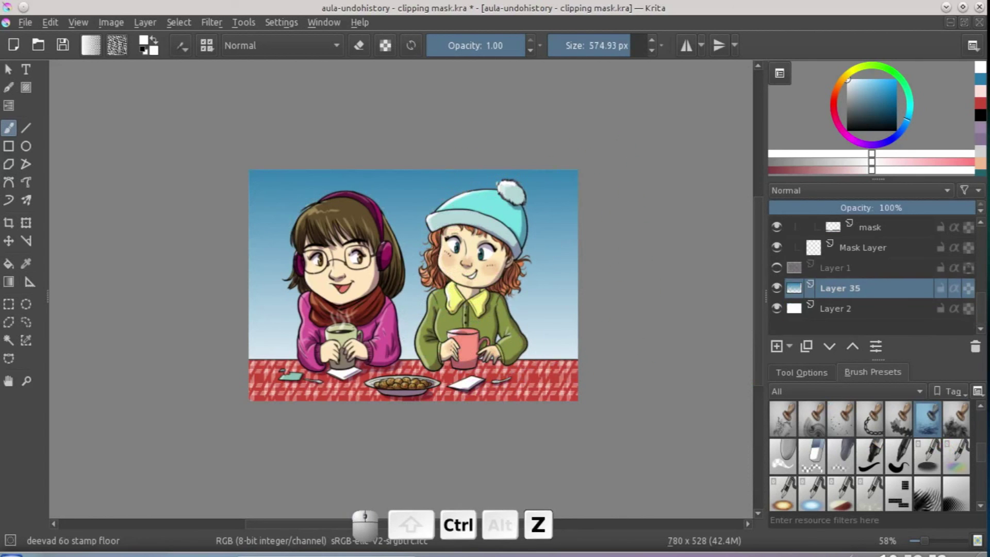
Add a paint layer above the blue gradient, try the deevad 6o stamp floor brush at 94.74 px, and undo the stroke.
drag(587, 260, 559, 258)
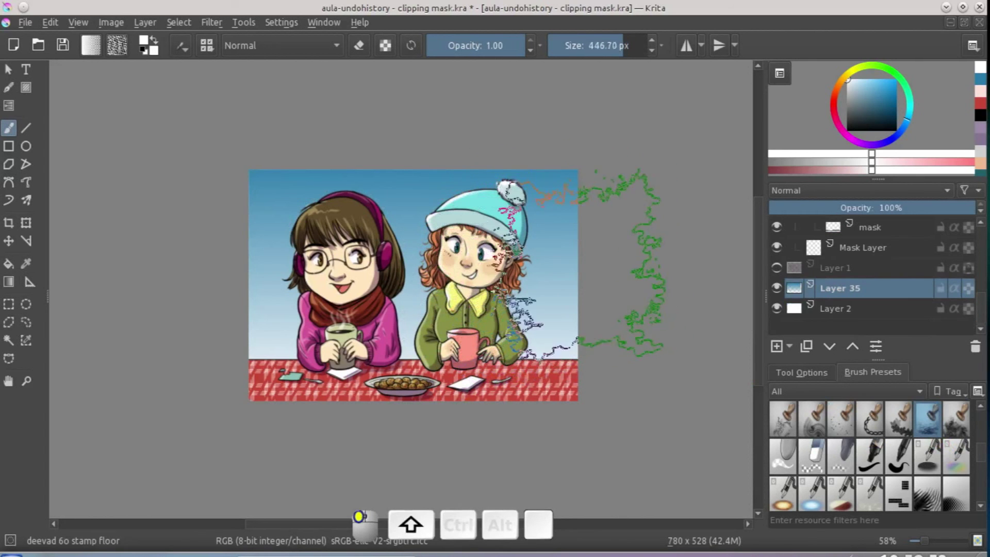
click(776, 346)
drag(610, 47, 591, 47)
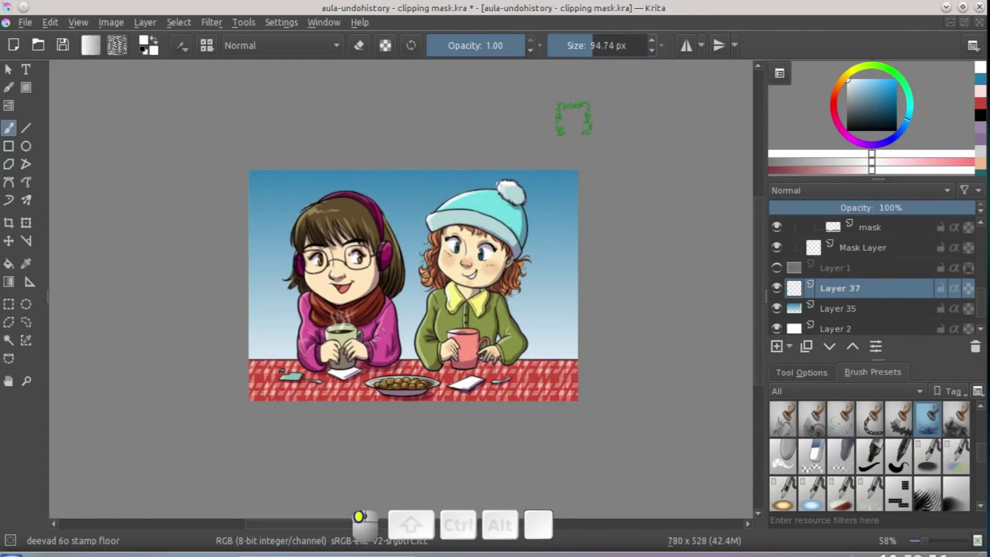
drag(559, 301, 566, 206)
key(ctrl+z)
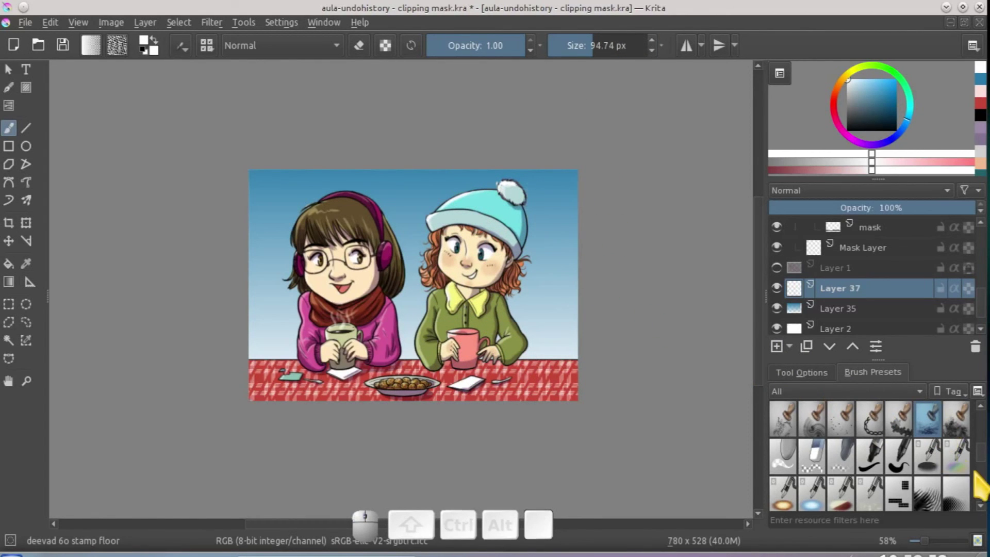
Try the deevad 6c stamp splat and deevad 6b stamp noise brushes on the sky, undoing each attempt.
scroll(980, 457, up, 3)
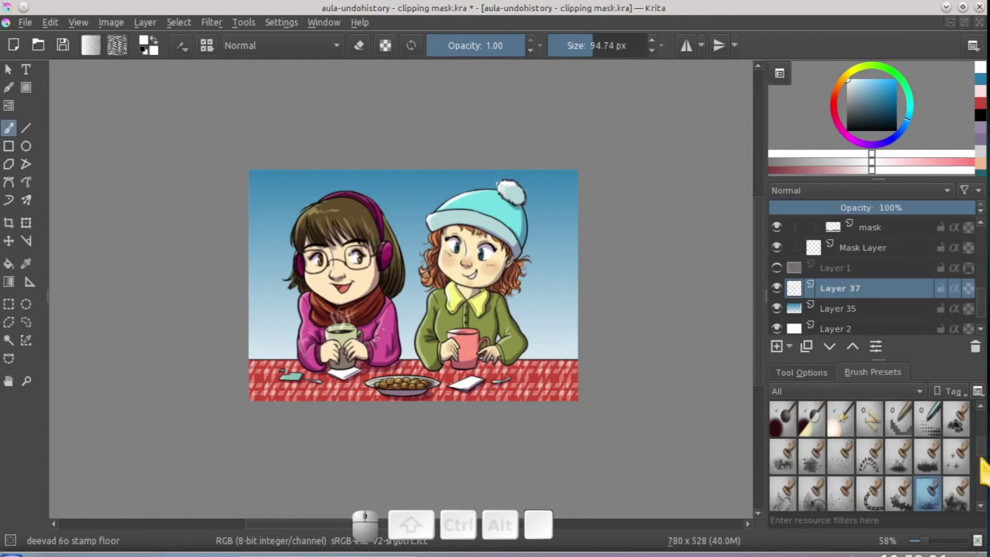
click(812, 456)
mouse_move(580, 268)
mouse_down()
mouse_move(562, 276)
mouse_move(544, 262)
mouse_up()
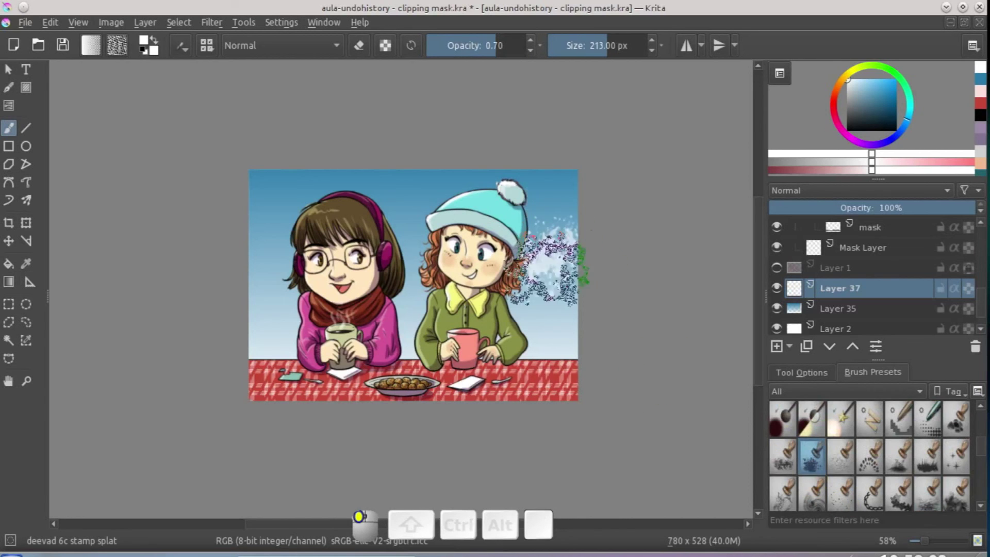
key(ctrl+z)
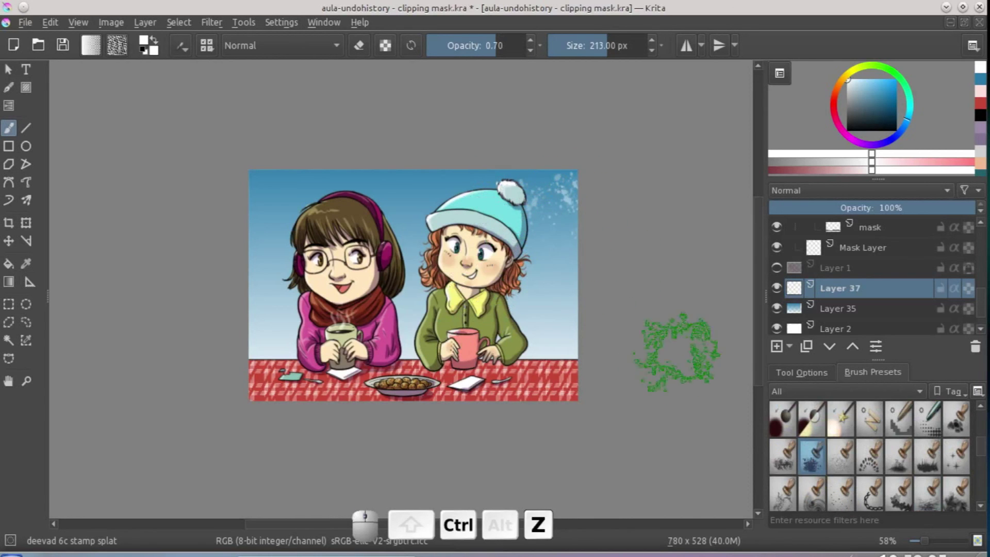
click(784, 460)
drag(533, 228, 585, 265)
key(ctrl+z)
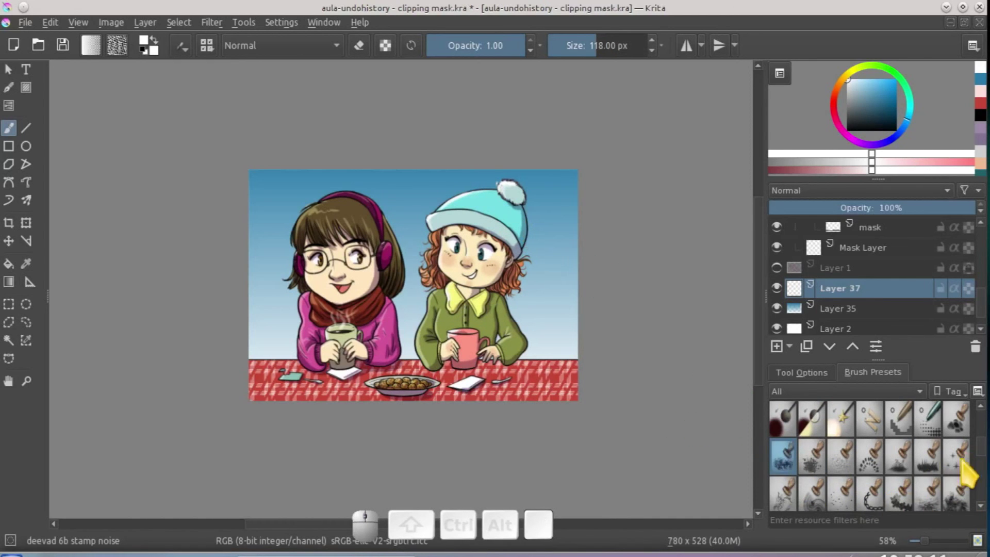
Paint white snowflakes across the blue sky with the deevad 6d stamp drop brush at 211.39 px.
scroll(982, 454, down, 1)
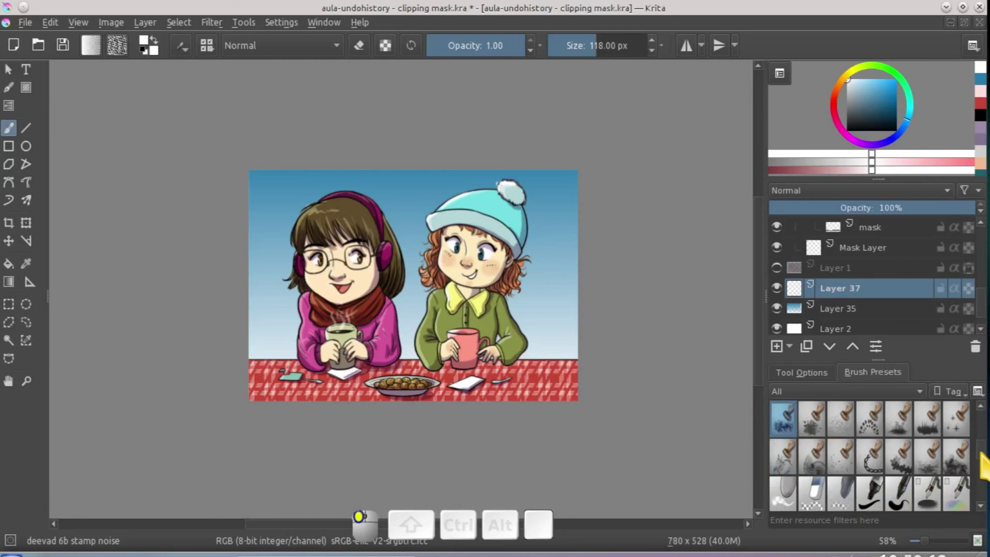
click(841, 418)
shift+drag(442, 203, 454, 203)
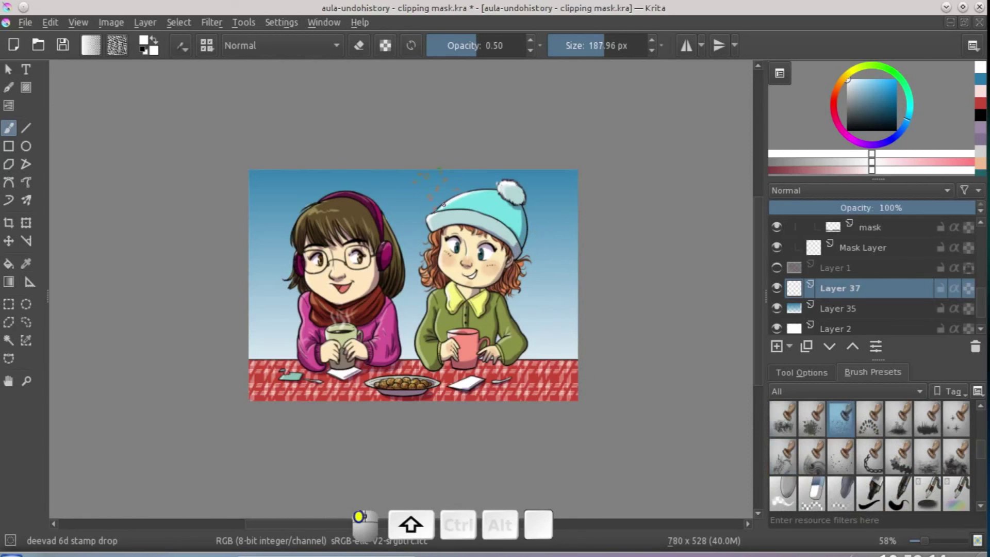
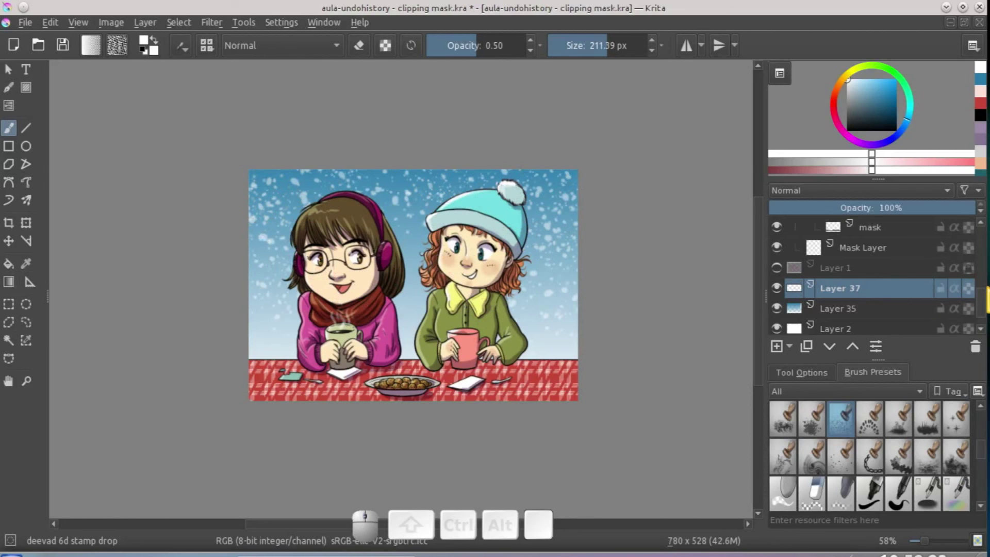
Add a paint layer above ClippingGroup and paint white snowflakes over the girls, reducing the stamp drop brush to 121.30 px.
scroll(928, 276, up, 5)
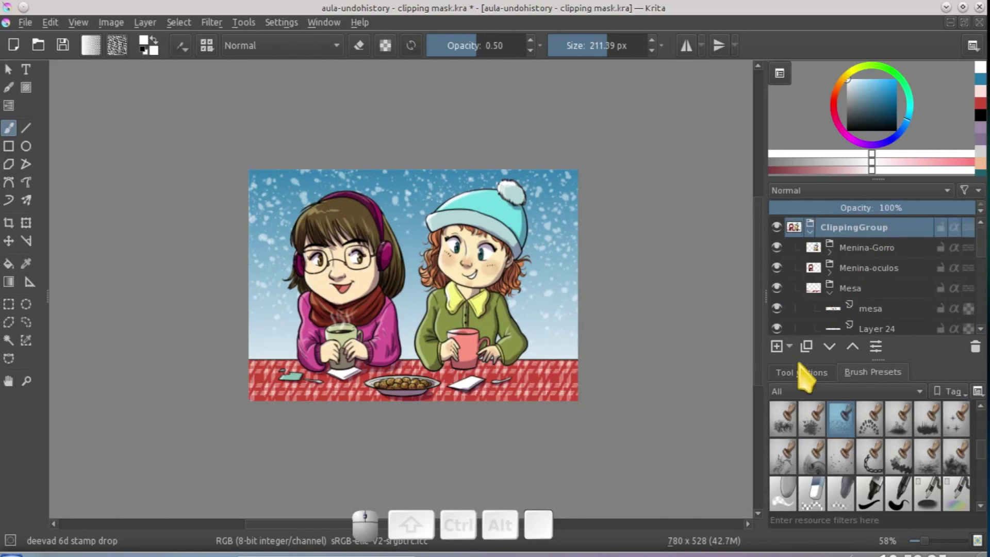
click(777, 346)
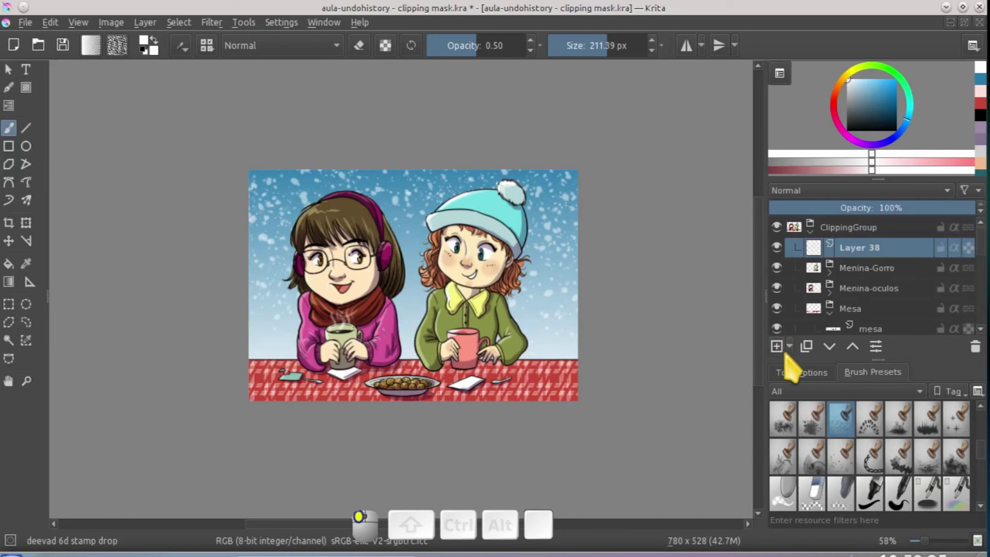
click(852, 347)
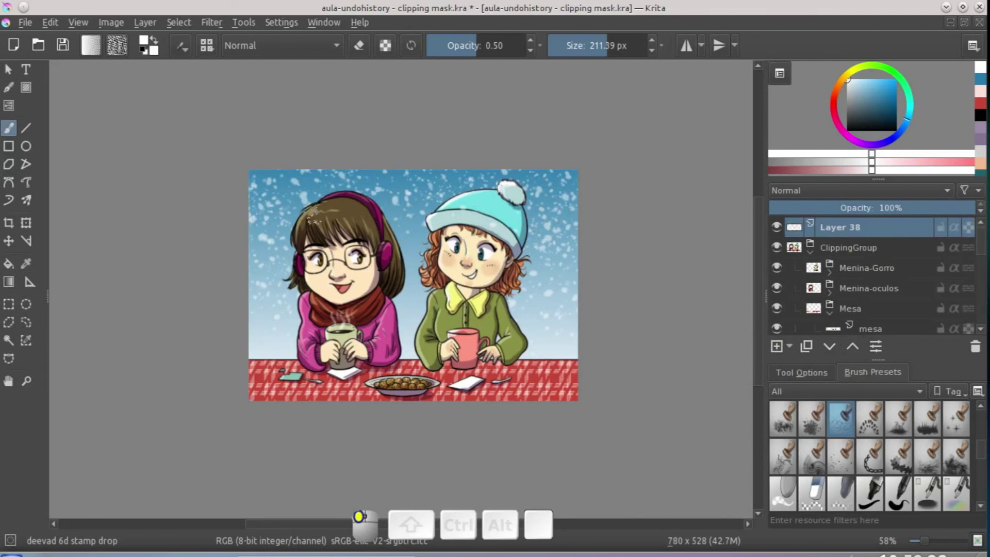
shift+drag(510, 272, 467, 272)
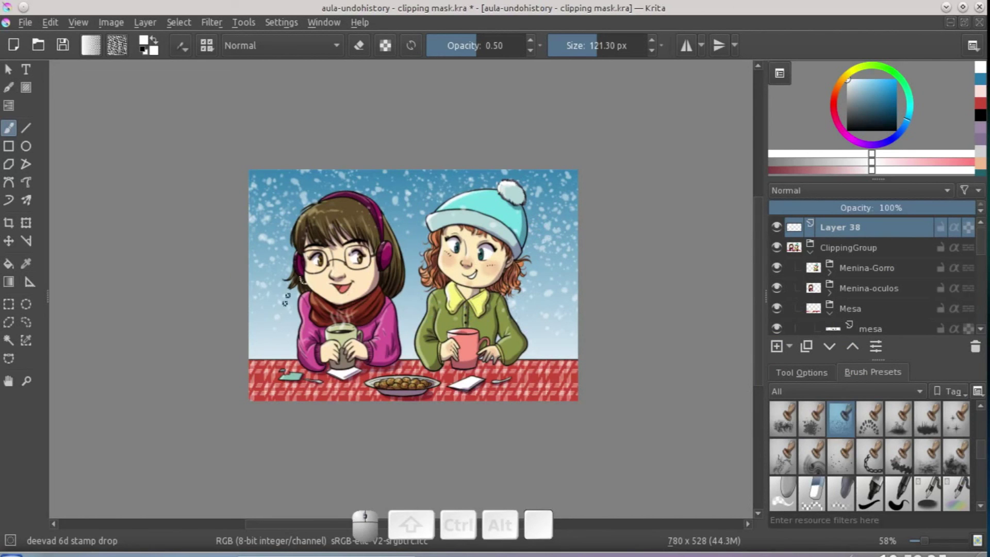
Collapse ClippingGroup to review the top-level layers, and expand it again.
scroll(419, 303, up, 3)
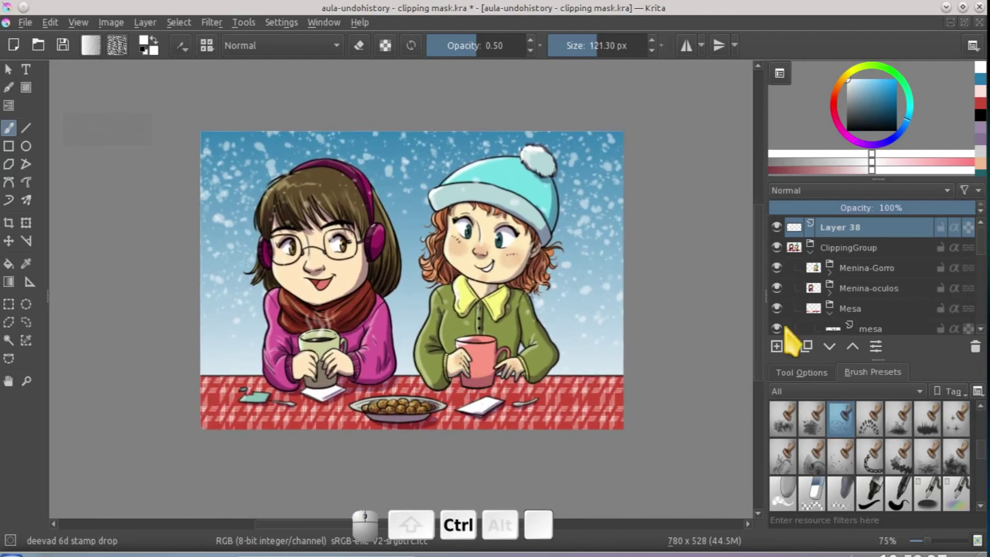
click(809, 252)
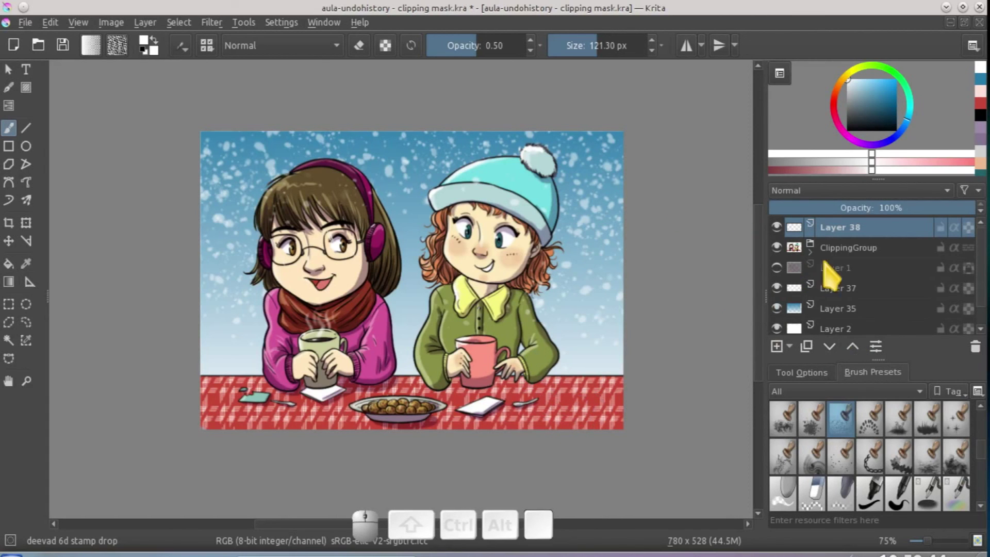
click(809, 252)
Choose the Ink_gpen_10 brush and expand the Menina-Gorro layer group.
right_click(598, 325)
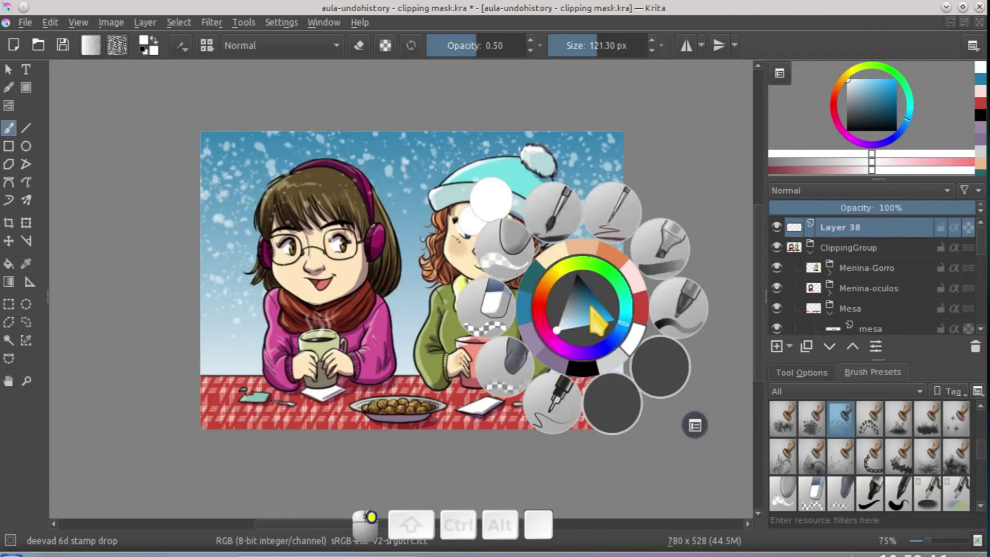
click(564, 400)
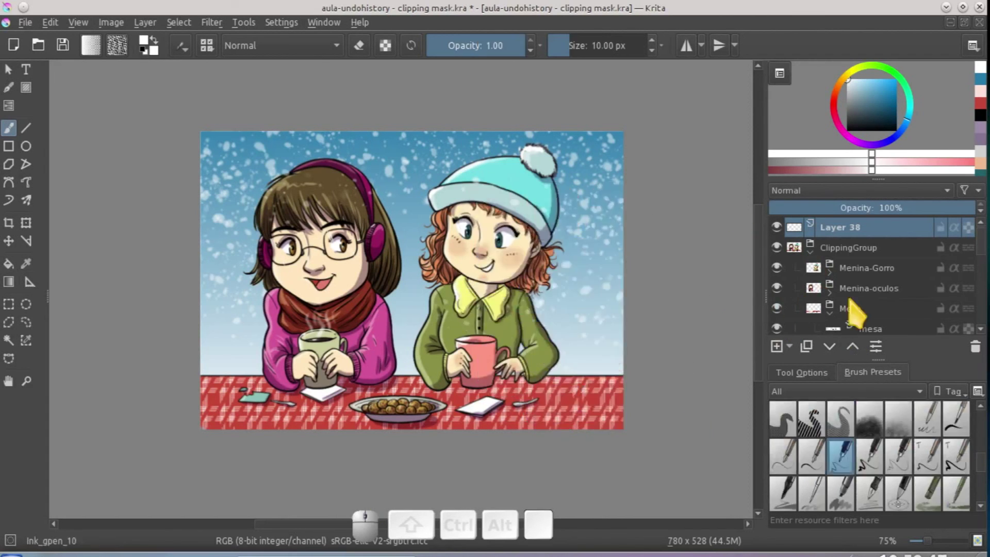
click(830, 273)
scroll(982, 268, down, 1)
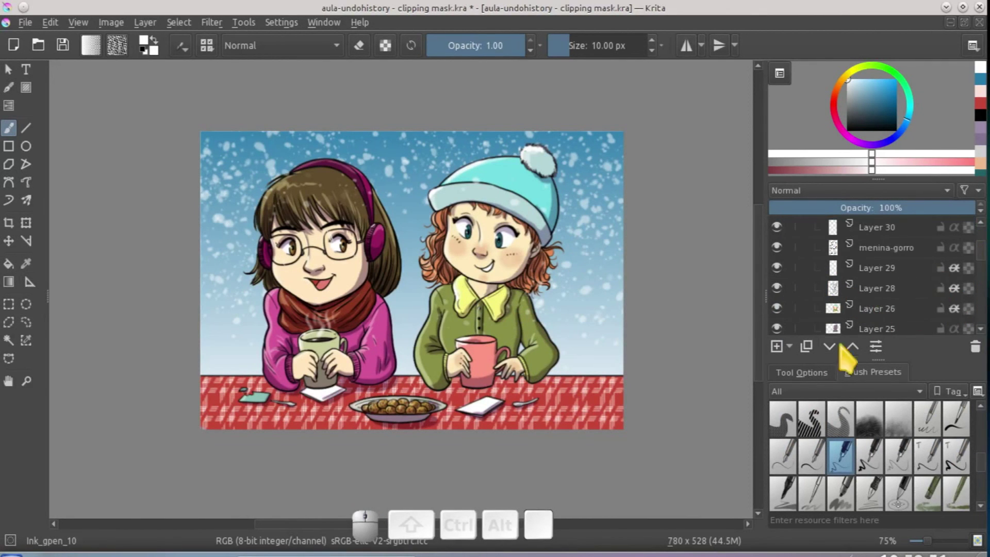
Toggle Layer 26's visibility to check what it holds, and add a paint layer directly above it.
click(903, 308)
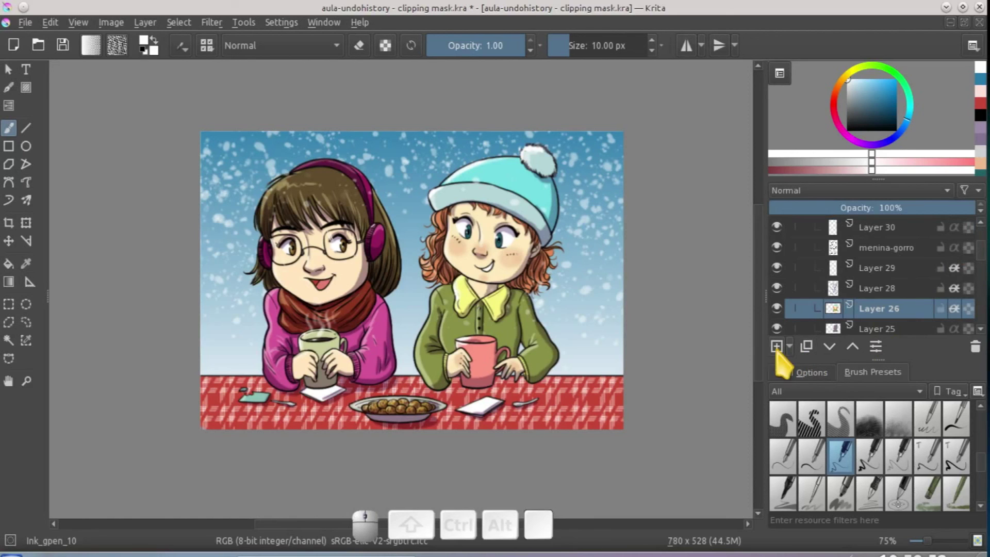
click(776, 310)
click(777, 309)
click(777, 310)
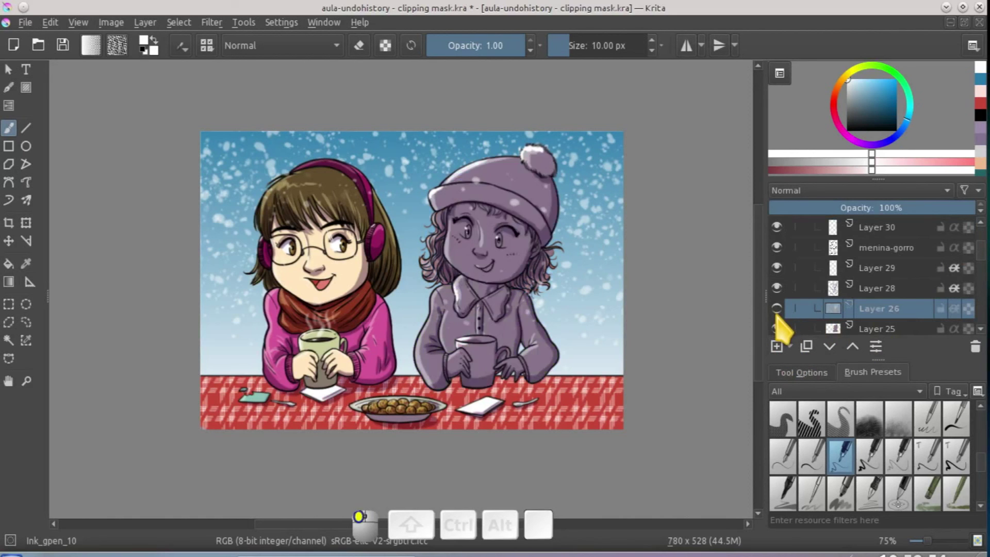
click(777, 310)
click(777, 347)
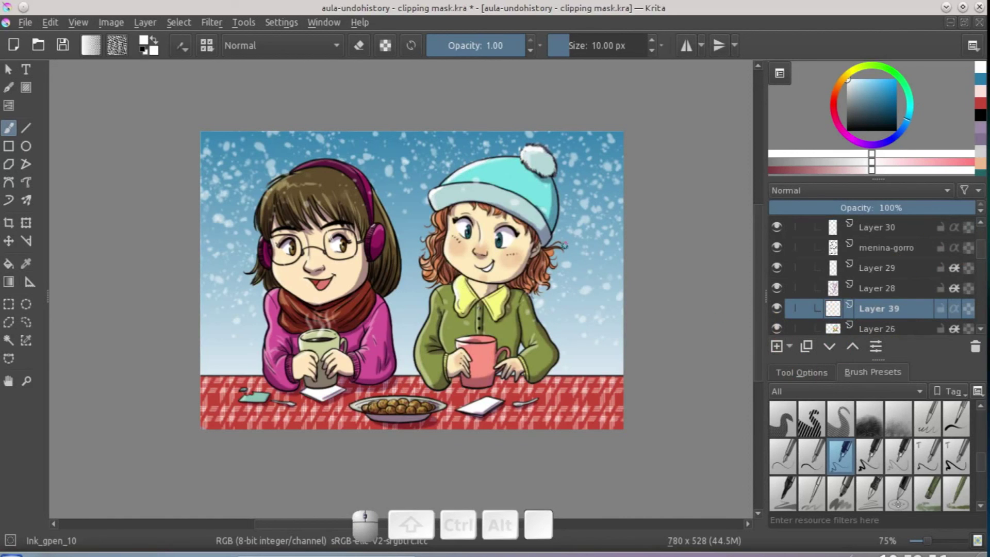
Sample the cyan of the hat and shift the paint colour to a medium blue.
scroll(521, 208, up, 2)
ctrl+click(516, 196)
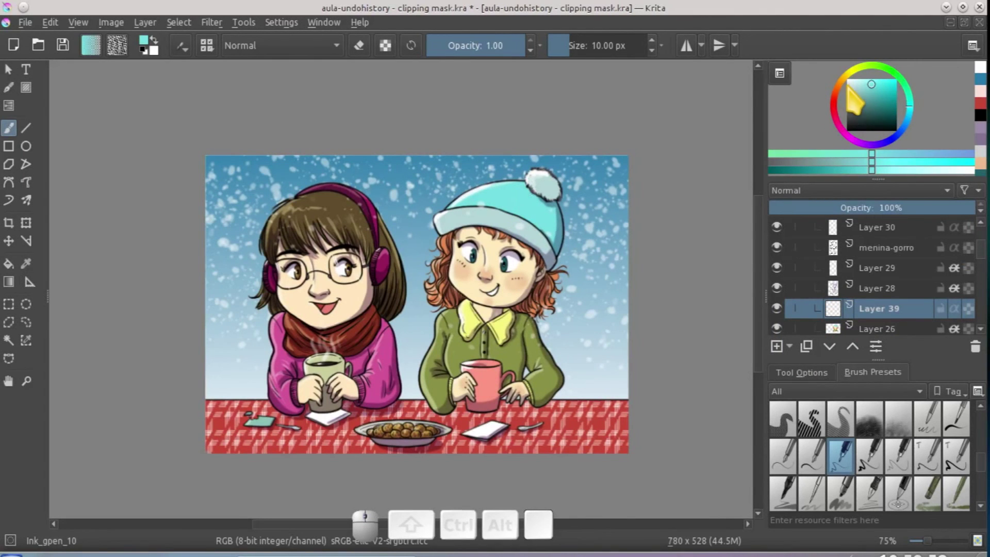
drag(908, 96, 907, 121)
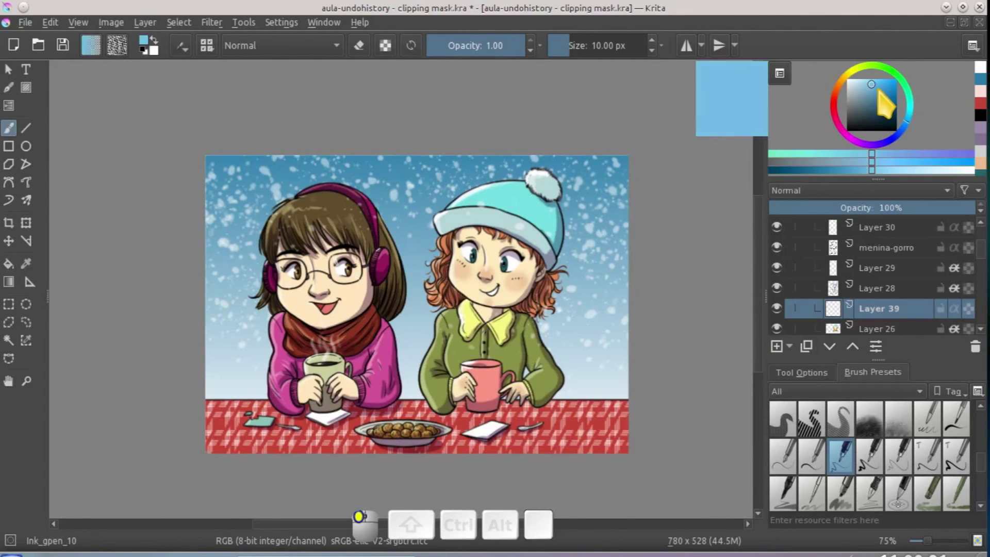
click(878, 89)
drag(677, 327, 663, 331)
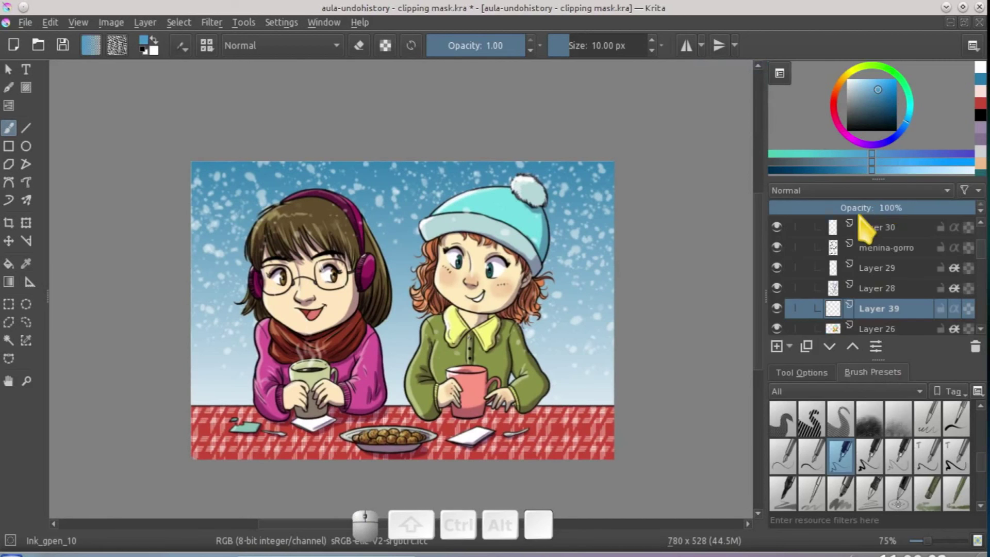
Set the new layer's blending mode to Multiply.
click(859, 190)
click(815, 422)
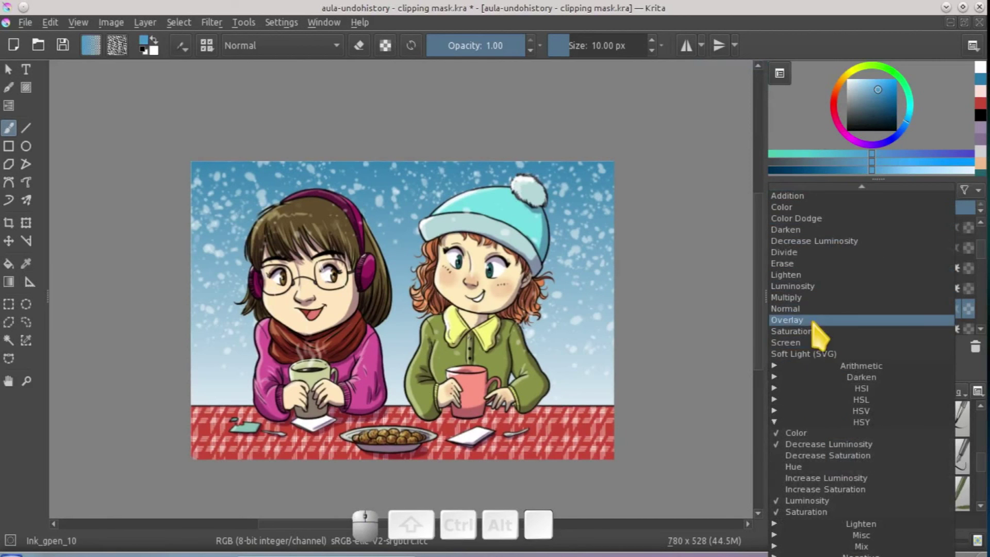
click(814, 297)
Brighten the blue and paint stripes fanning down the crown of the hat with the brush at 22.47 px.
click(878, 84)
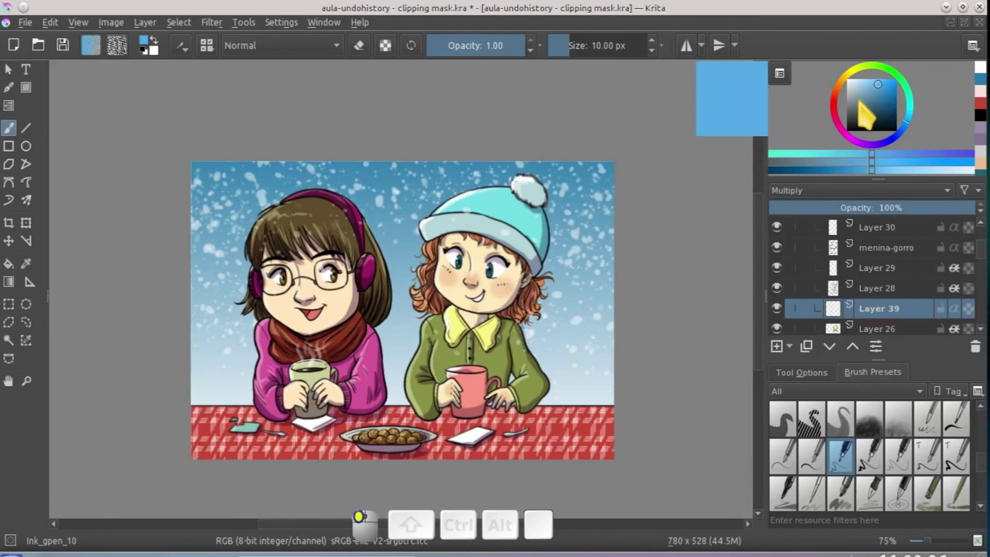
key(ctrl+z)
mouse_move(506, 205)
mouse_down()
mouse_move(515, 205)
mouse_move(506, 225)
mouse_move(540, 216)
mouse_up()
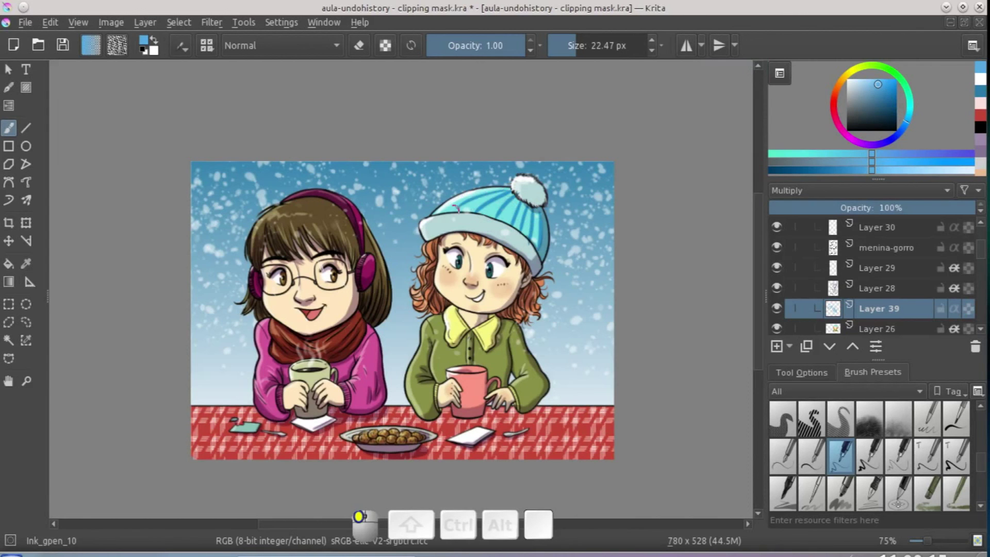
Lighten the paint colour to a pale blue and paint short vertical stripes along the hat's brim.
drag(875, 93, 860, 80)
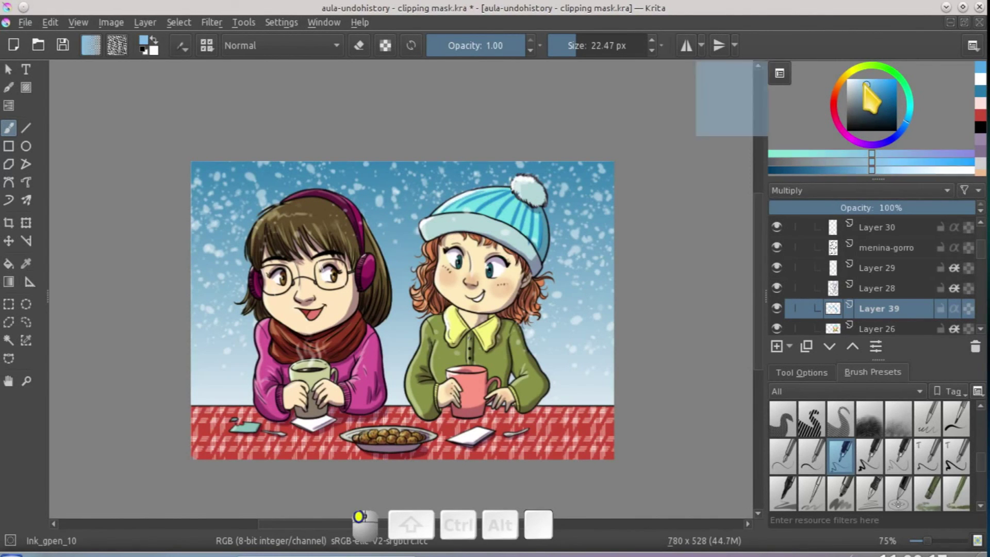
click(437, 217)
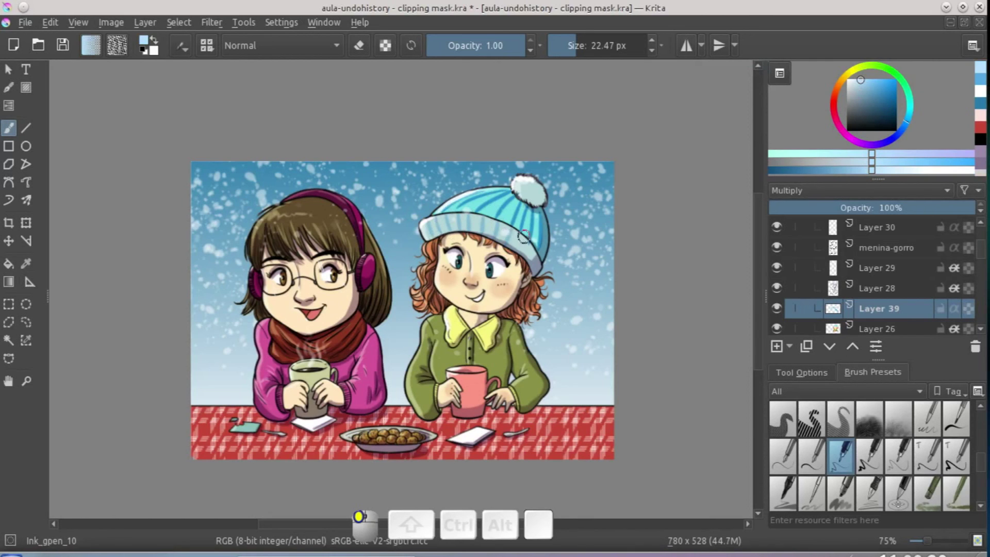
scroll(597, 276, down, 2)
scroll(625, 315, left, 2)
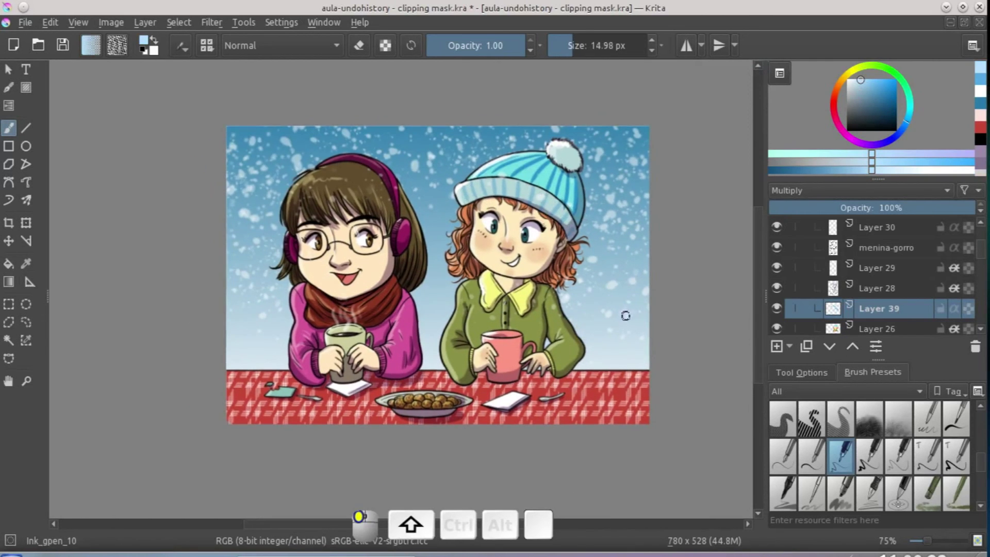
drag(625, 315, 643, 391)
Collapse the Menina-Gorro group, and collapse and re-expand ClippingGroup to review the layer stack.
scroll(643, 391, up, 1)
scroll(982, 253, up, 2)
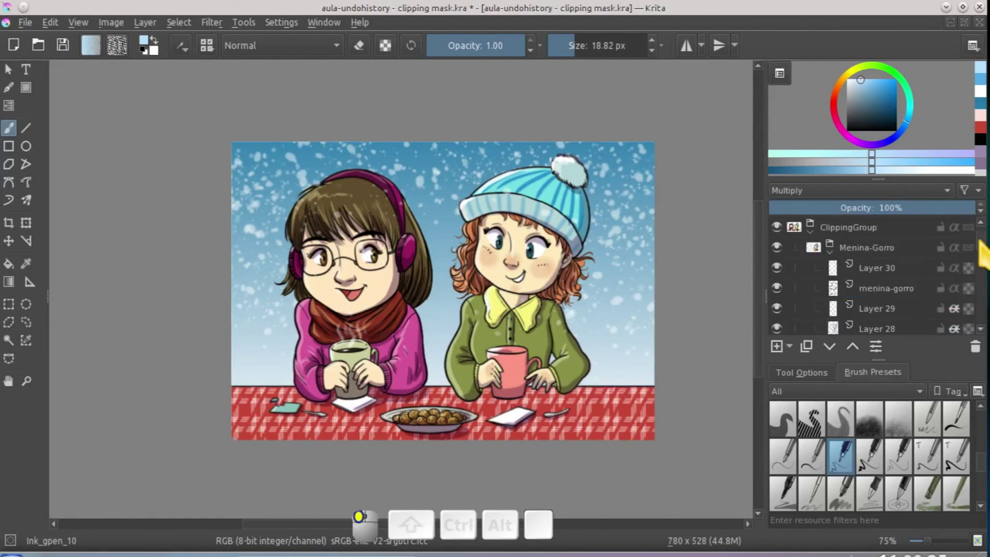
scroll(982, 253, up, 1)
click(828, 273)
click(810, 255)
click(810, 255)
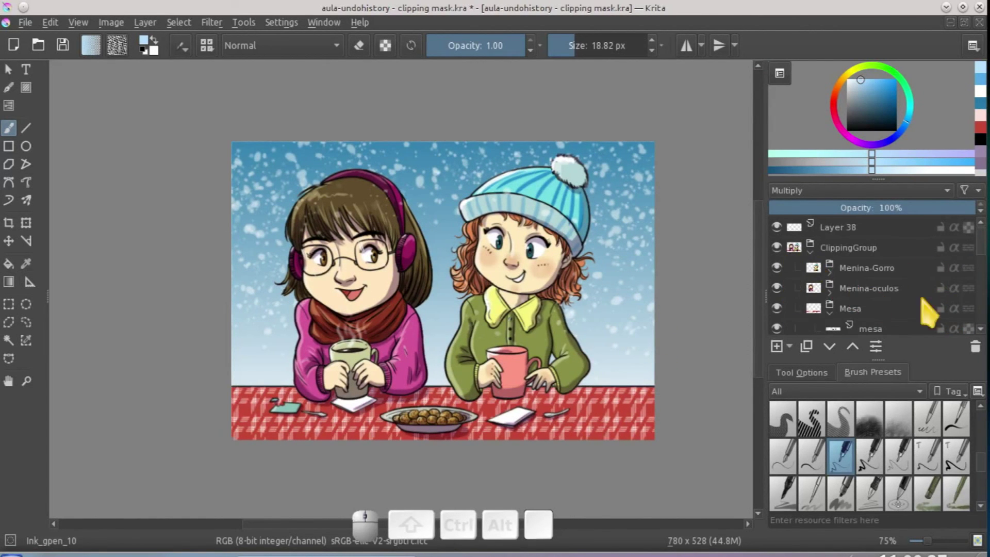
Expand the Menina-oculos group, add a new layer directly above casaco, and set its blending mode to Multiply.
click(828, 293)
drag(982, 245, 981, 266)
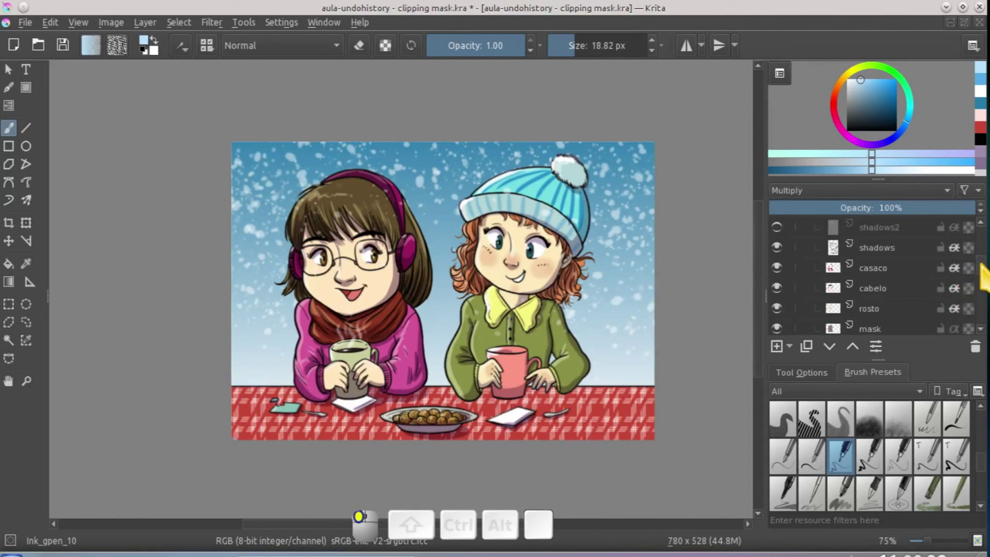
key(Insert)
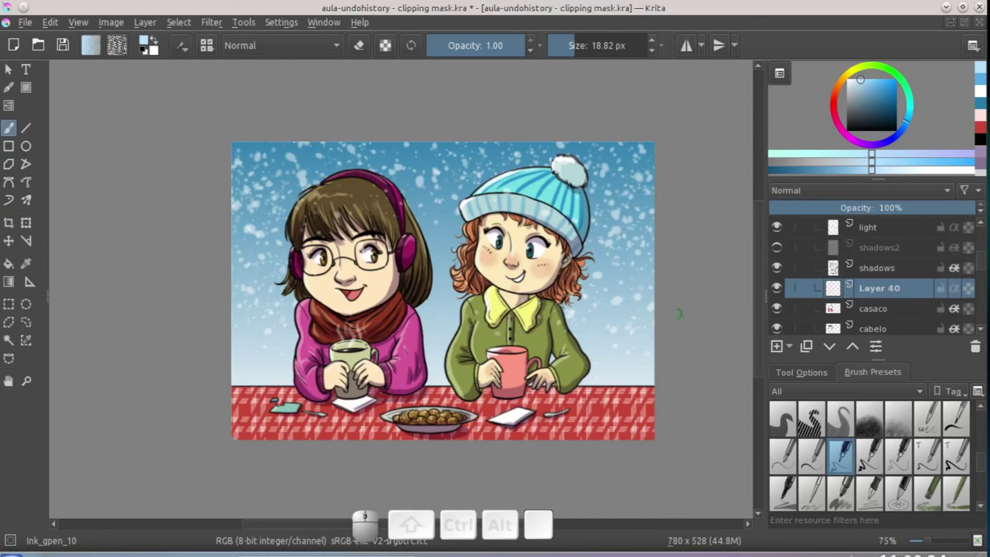
click(870, 192)
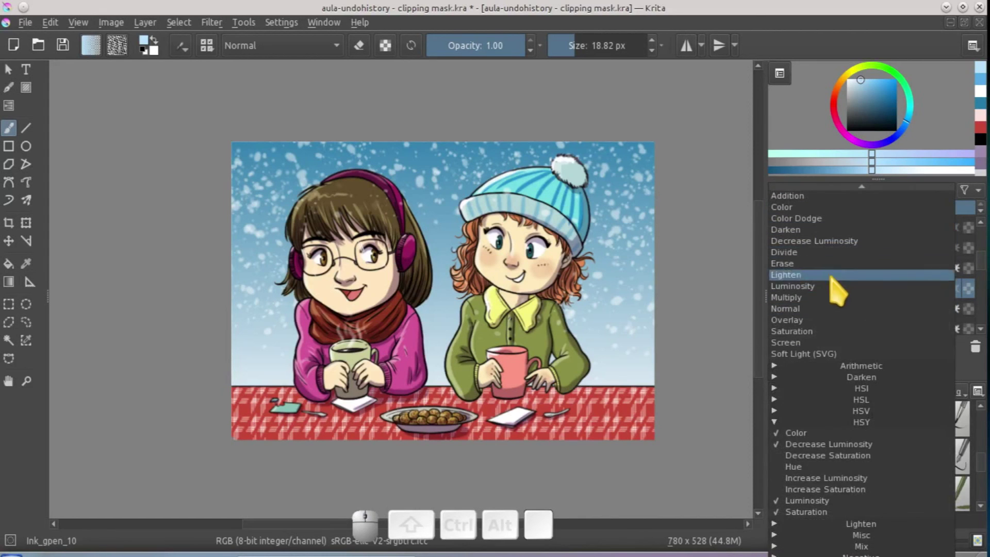
click(820, 298)
Choose a saturated orange and paint crossing plaid stripes over the red scarf with the brush at 18.82 px.
click(836, 90)
click(875, 88)
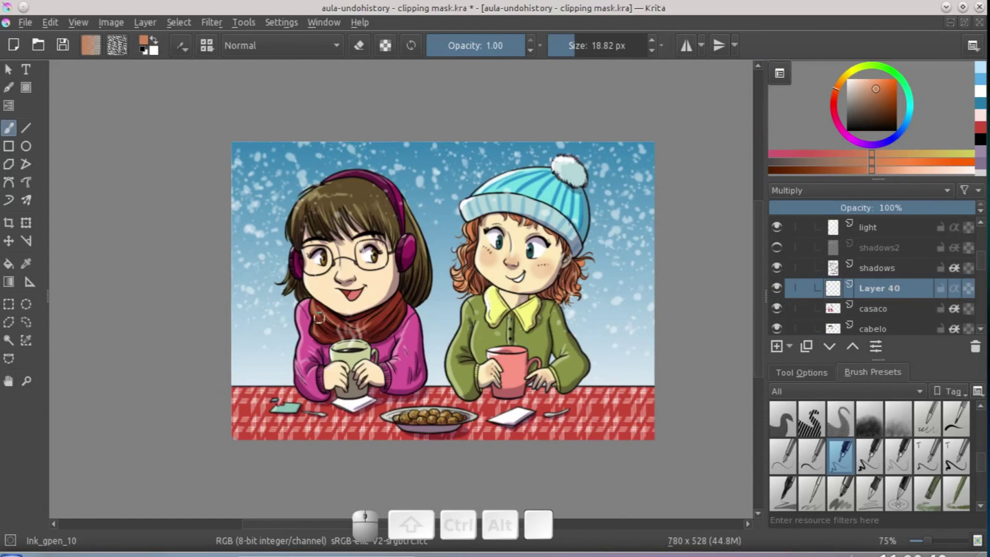
key(ctrl+z)
click(882, 85)
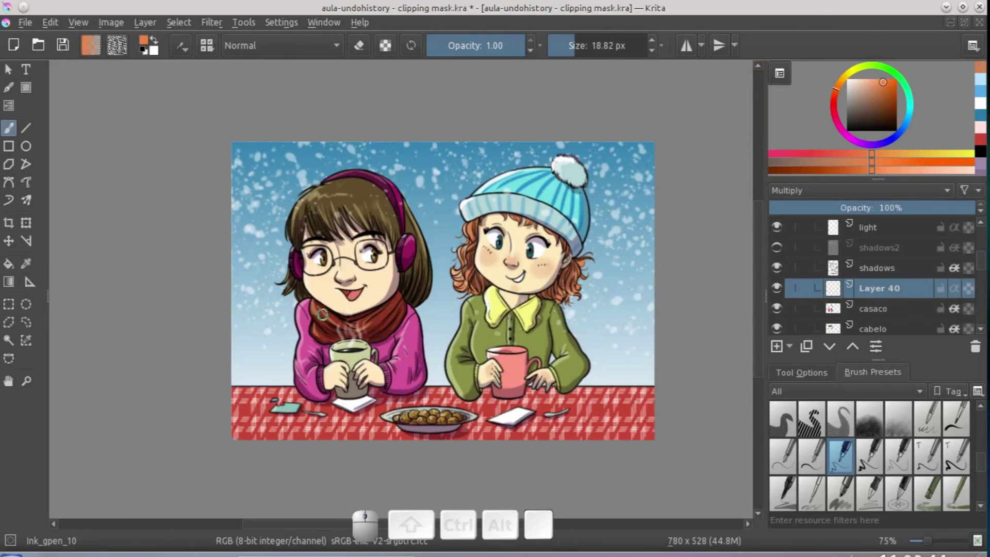
key(ctrl+z)
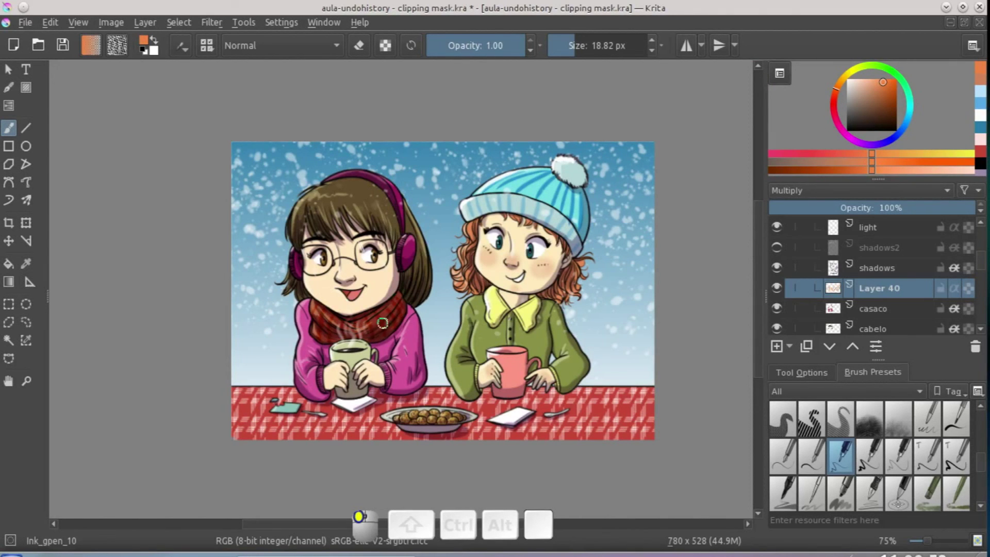
drag(376, 344, 401, 334)
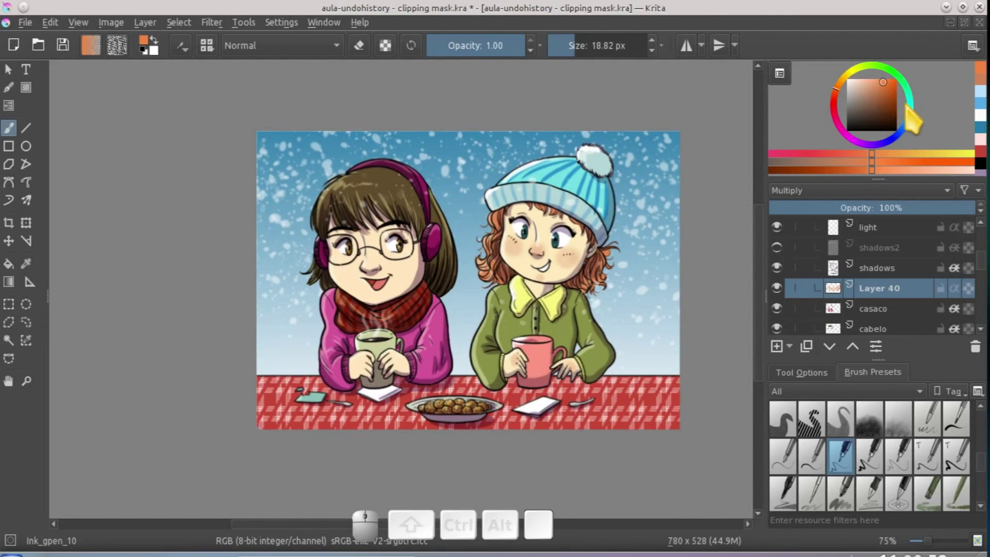
Choose a bright green, reduce the brush to 12.94 px, and paint leaf shapes on the upper and lower parts of the green mug.
click(909, 104)
drag(917, 117, 877, 121)
ctrl+scroll(384, 367, up, 5)
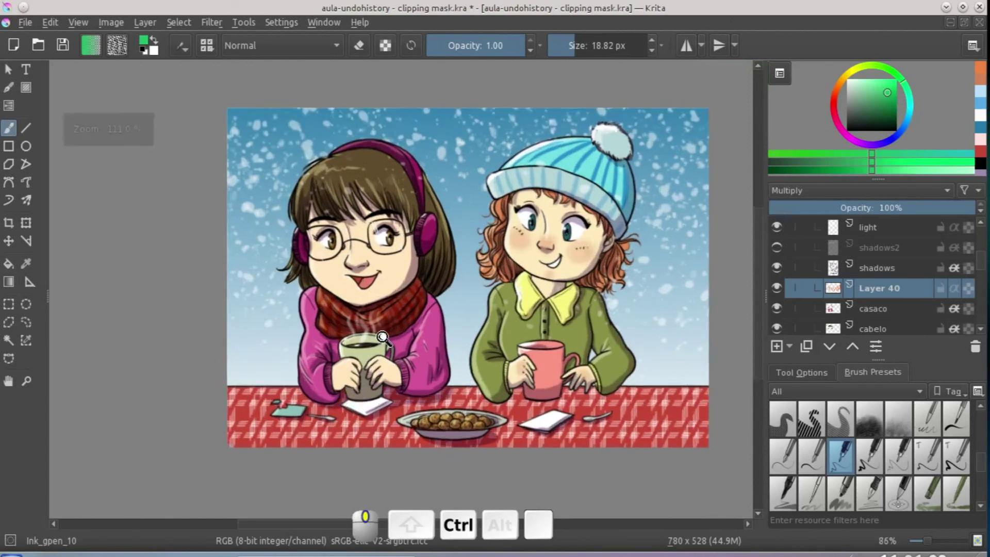
shift+drag(375, 353, 372, 352)
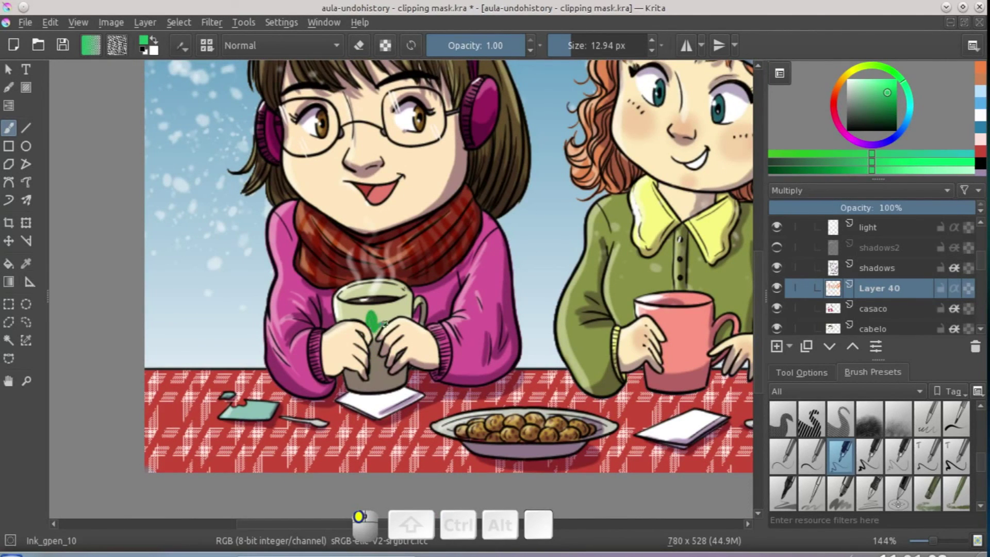
click(385, 348)
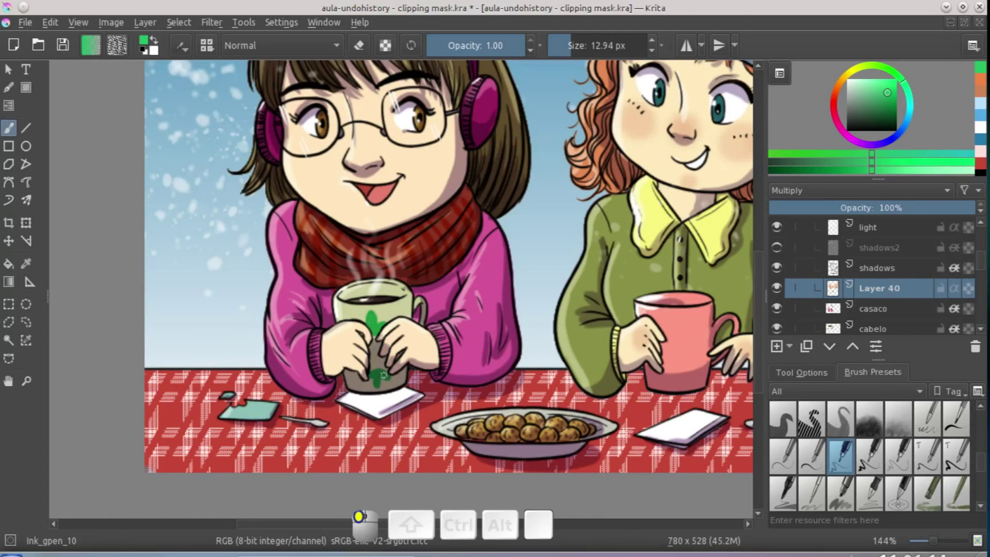
Switch to yellow and paint a round flower centre between the leaves on the green mug.
mouse_move(839, 119)
mouse_down()
mouse_move(837, 99)
mouse_move(886, 86)
mouse_up()
click(853, 70)
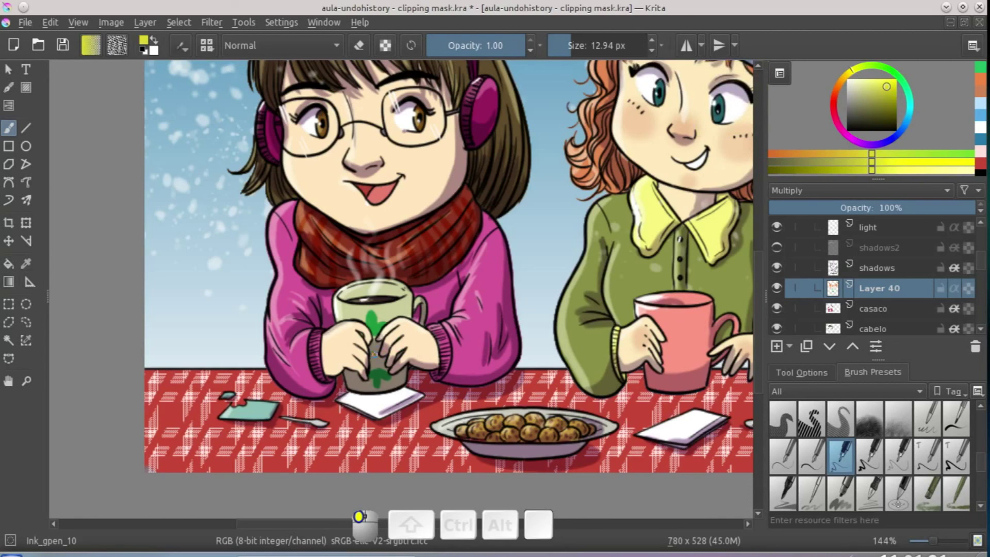
click(376, 355)
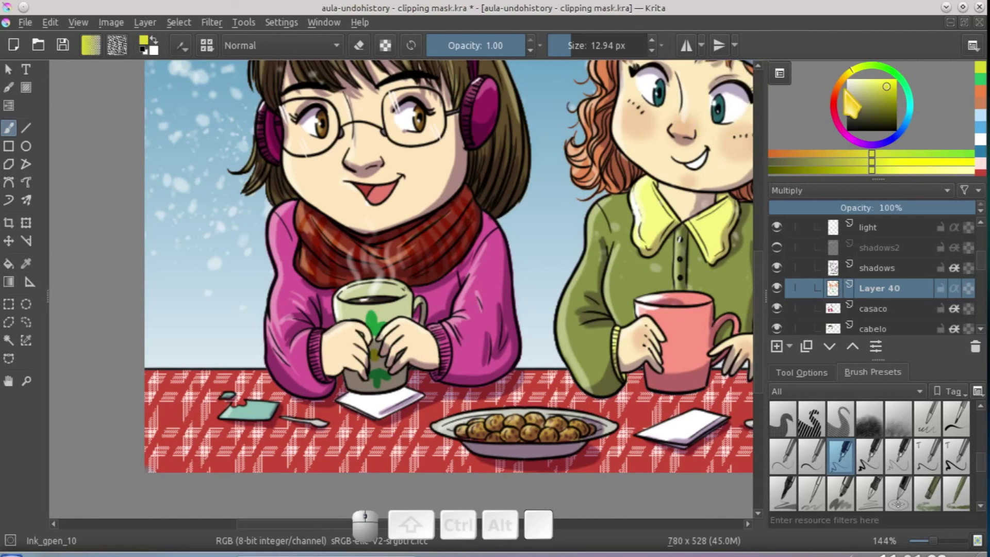
Try a pink petal and undo it, switch to magenta-purple, and paint petals above and below the yellow flower centre.
click(836, 126)
drag(856, 124, 858, 92)
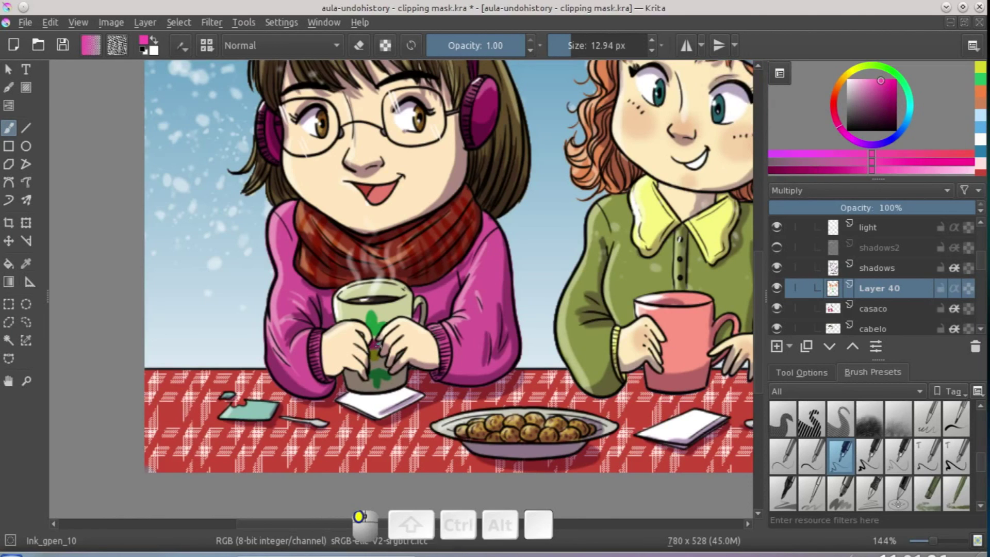
key(ctrl+z)
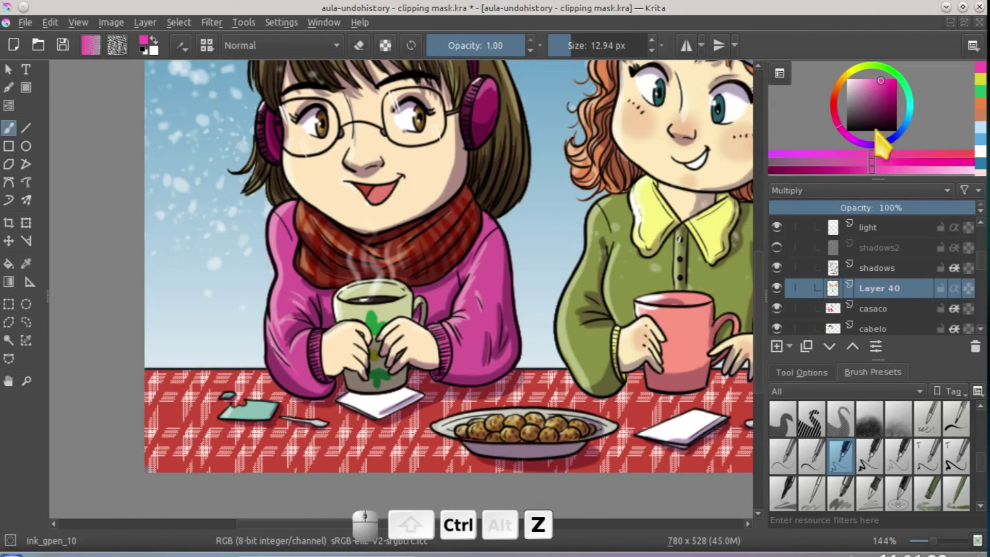
drag(876, 133, 856, 139)
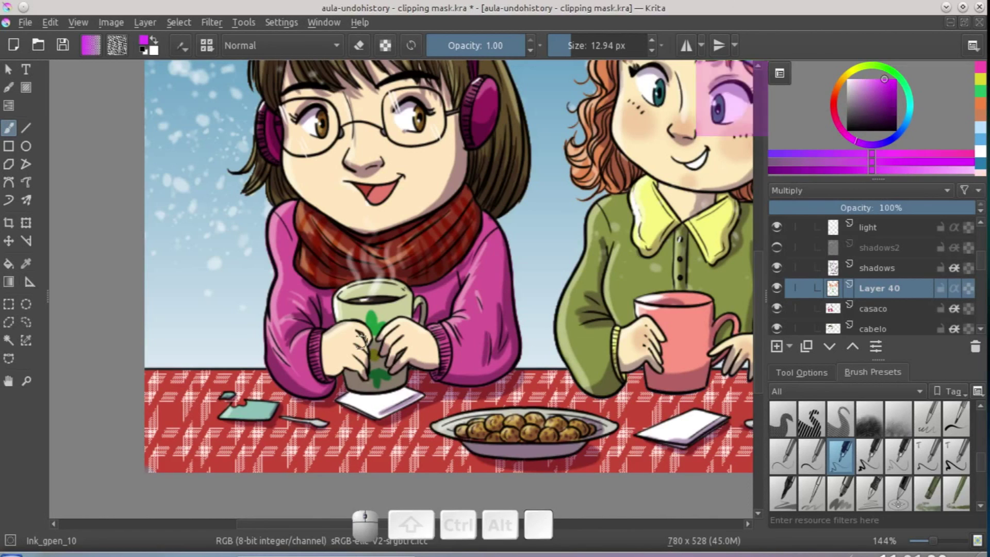
drag(378, 345, 373, 344)
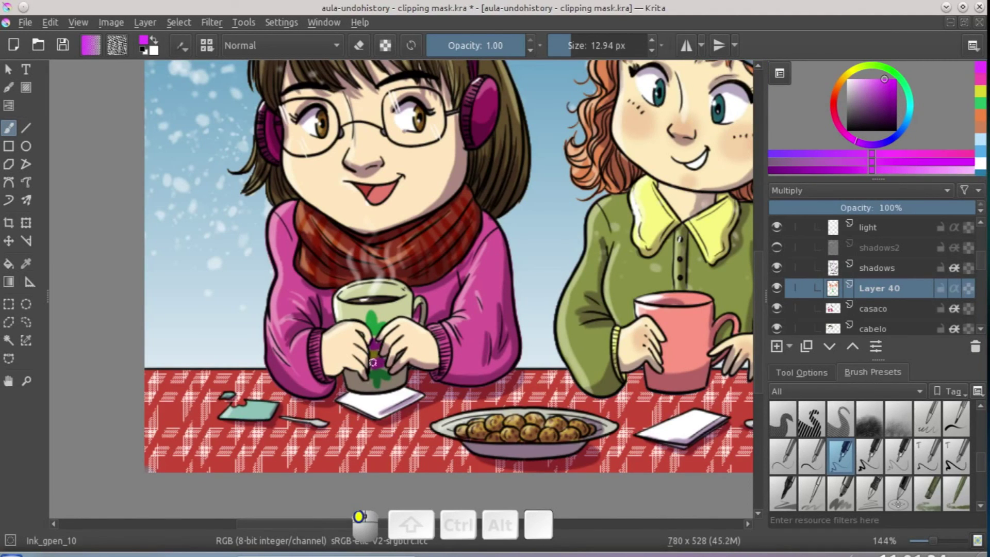
Sample the pink mug's colour, expand the Menina-Gorro group, and select Layer 39 inside it.
drag(689, 347, 581, 384)
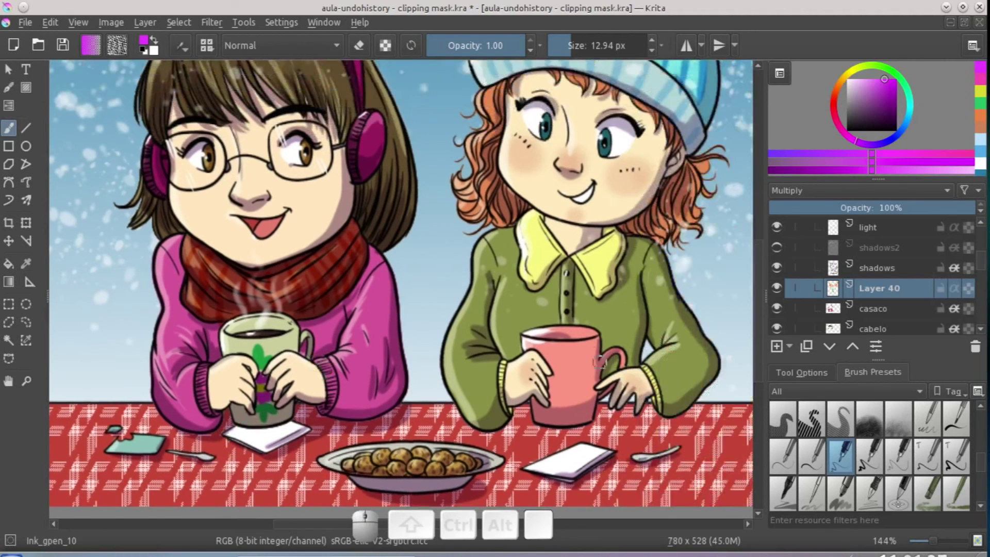
ctrl+click(581, 384)
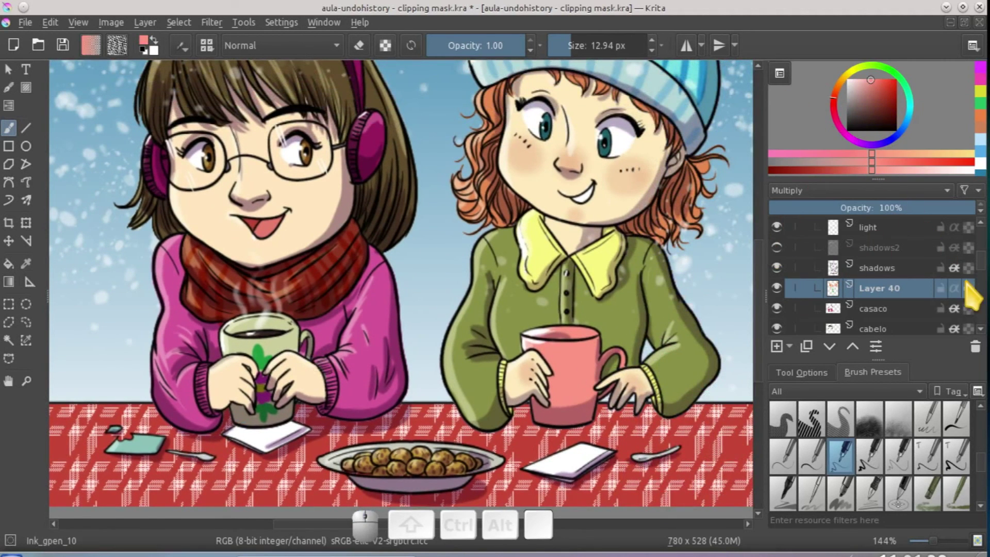
drag(982, 261, 982, 242)
click(830, 252)
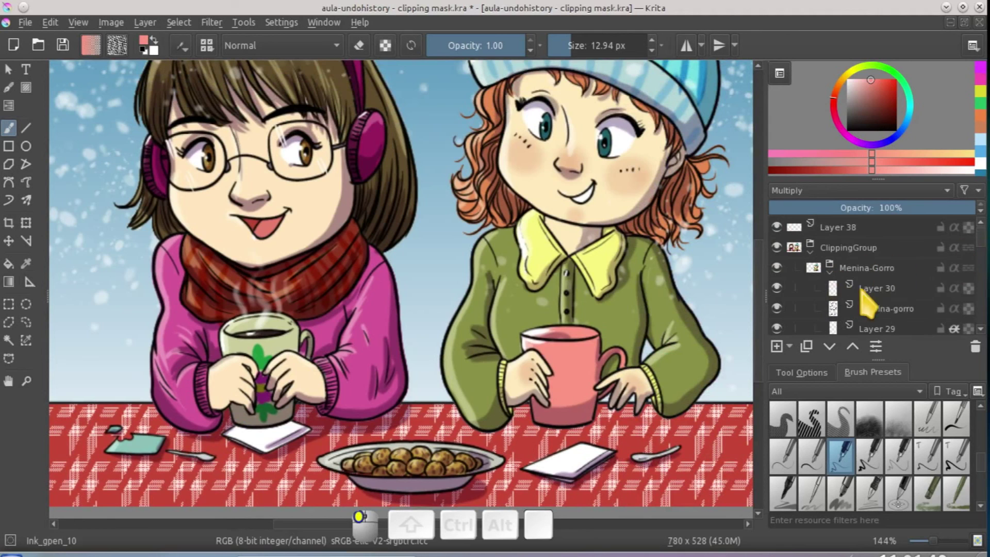
scroll(982, 252, down, 3)
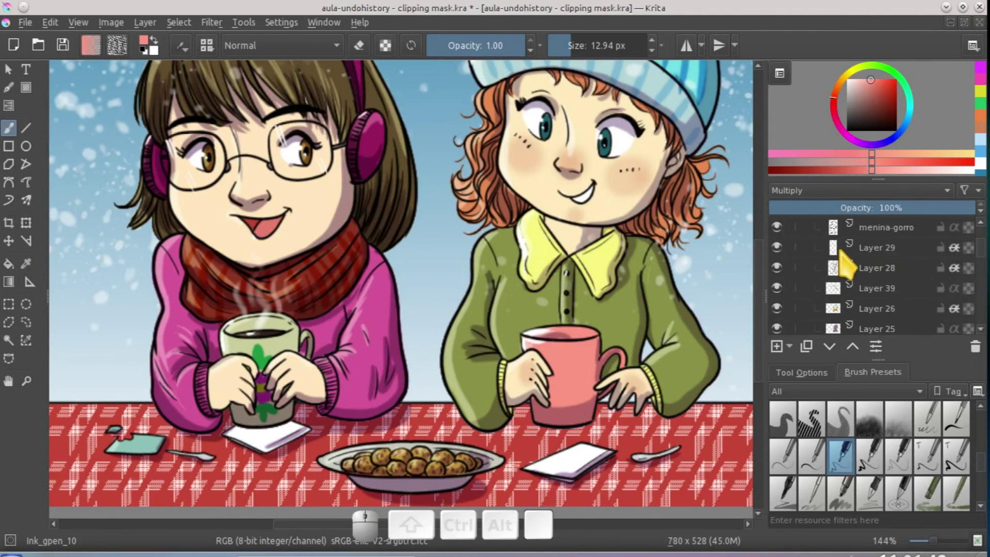
scroll(981, 252, down, 2)
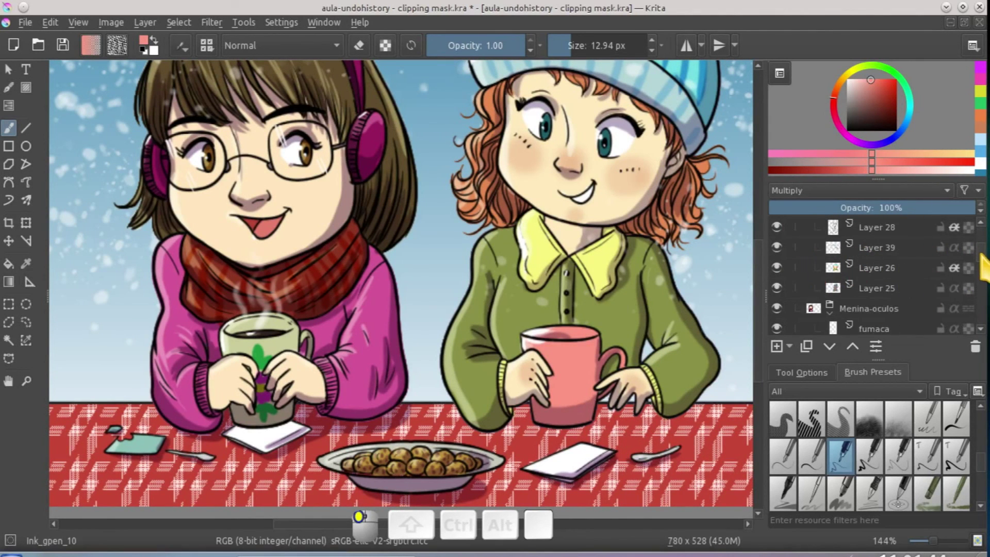
click(886, 249)
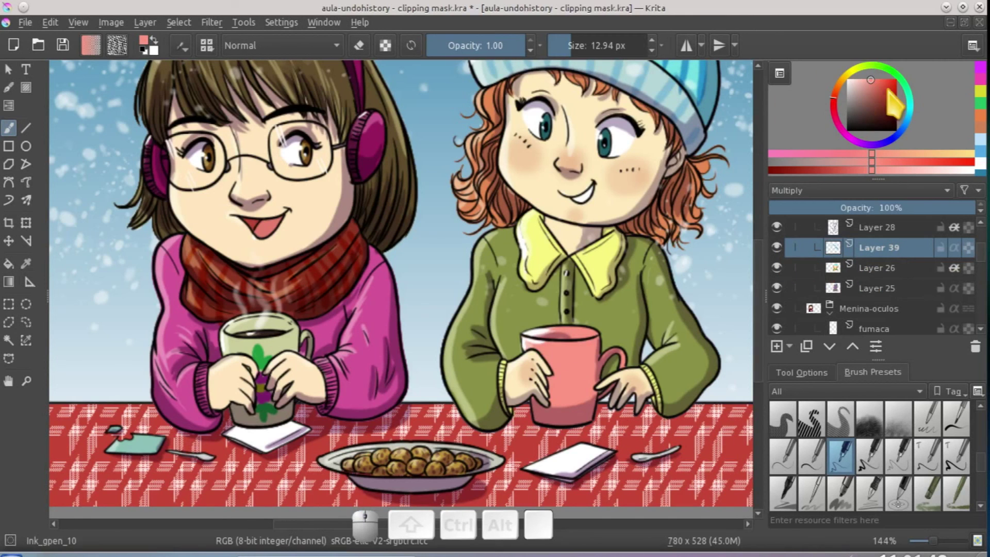
Deepen the sampled colour to red, paint a filled heart on the pink mug, and switch the brush to erasing to tidy it.
click(883, 88)
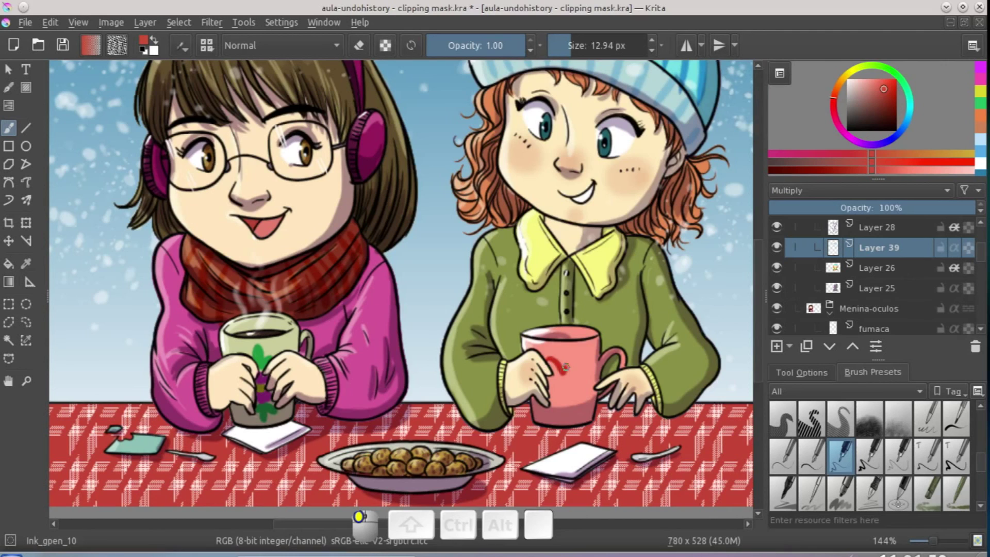
drag(552, 390, 556, 367)
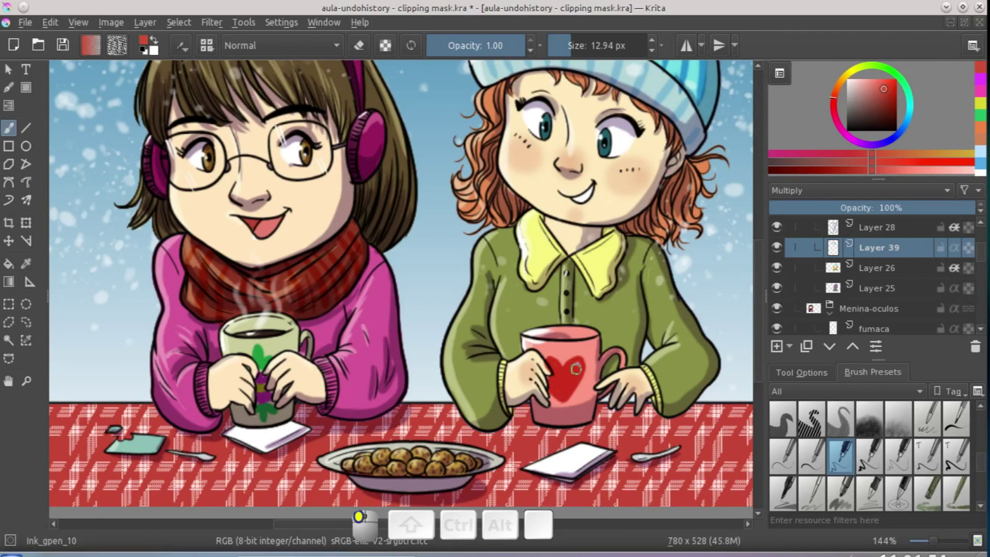
key(e)
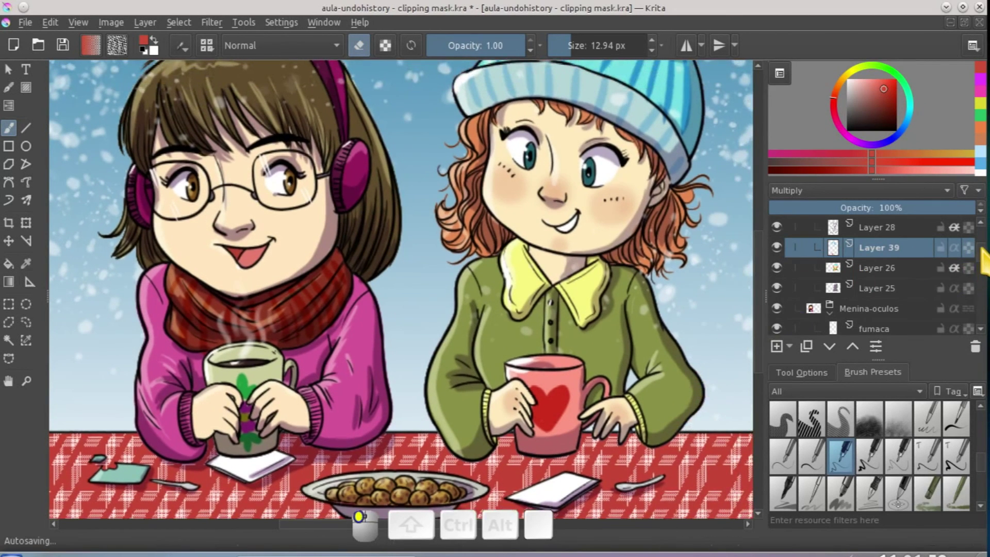
Add a new layer at the top of the Menina-Gorro group and choose the Airbrush_pressure brush preset.
scroll(979, 268, up, 3)
key(Insert)
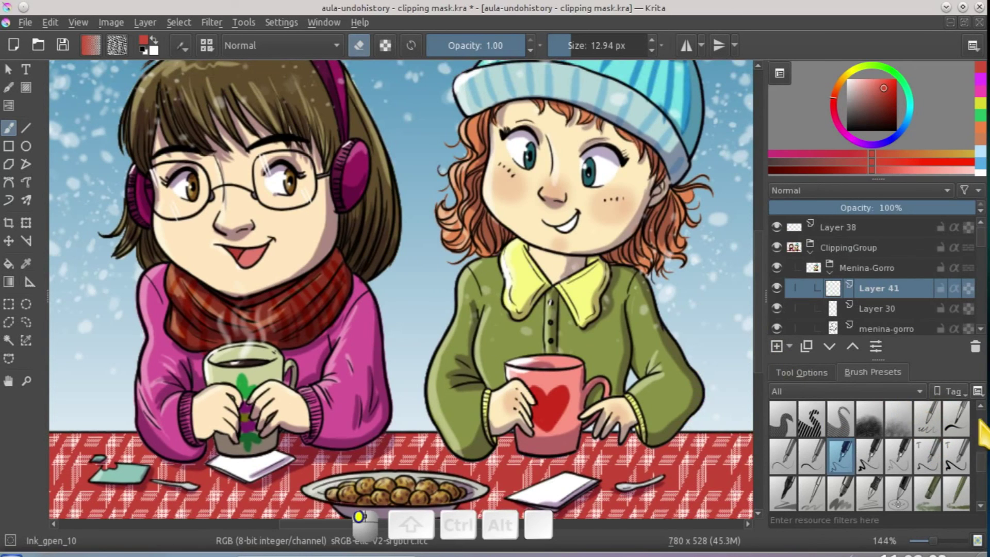
scroll(980, 449, up, 5)
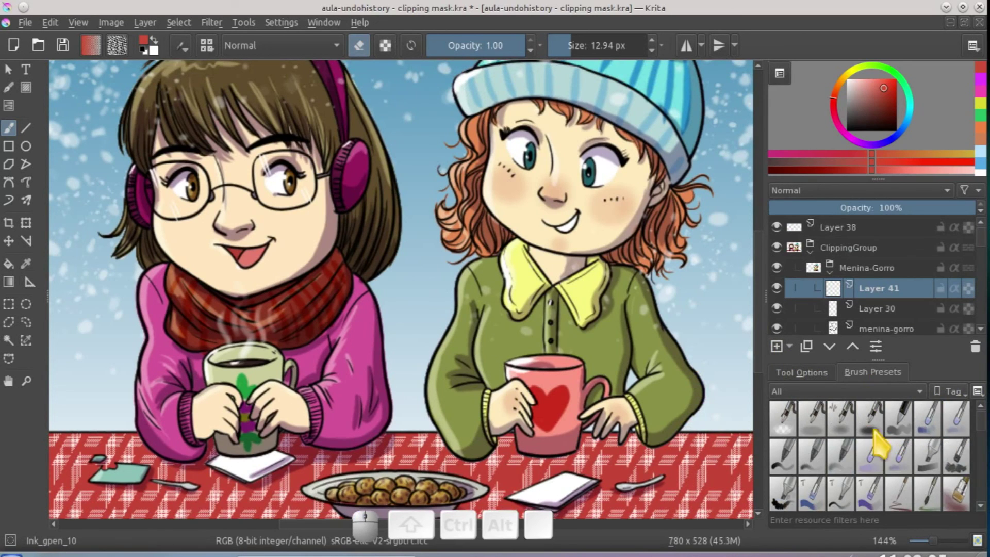
click(896, 428)
click(871, 429)
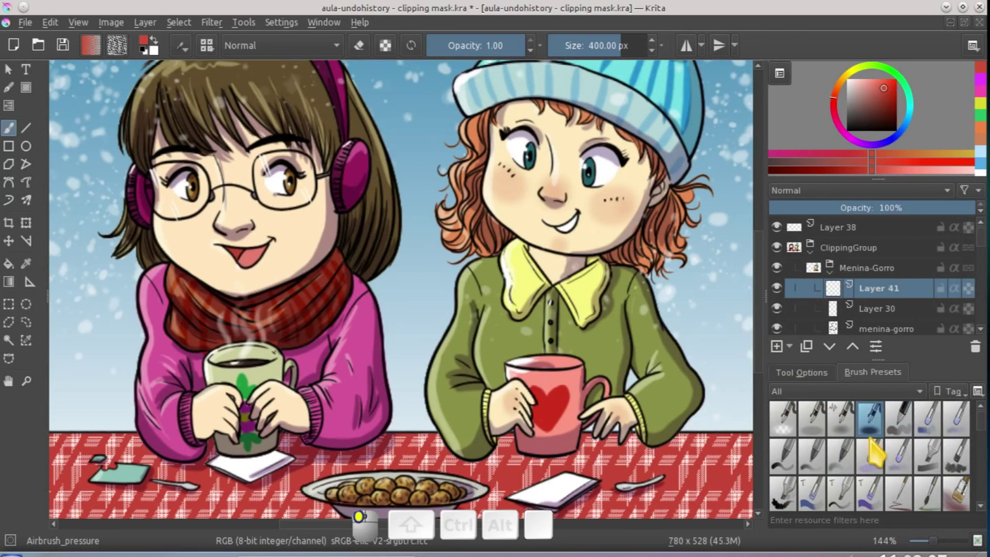
Set the airbrush to 4.23 px and white, and paint wisps of steam rising from the pink mug.
drag(573, 52, 562, 49)
drag(850, 102, 847, 79)
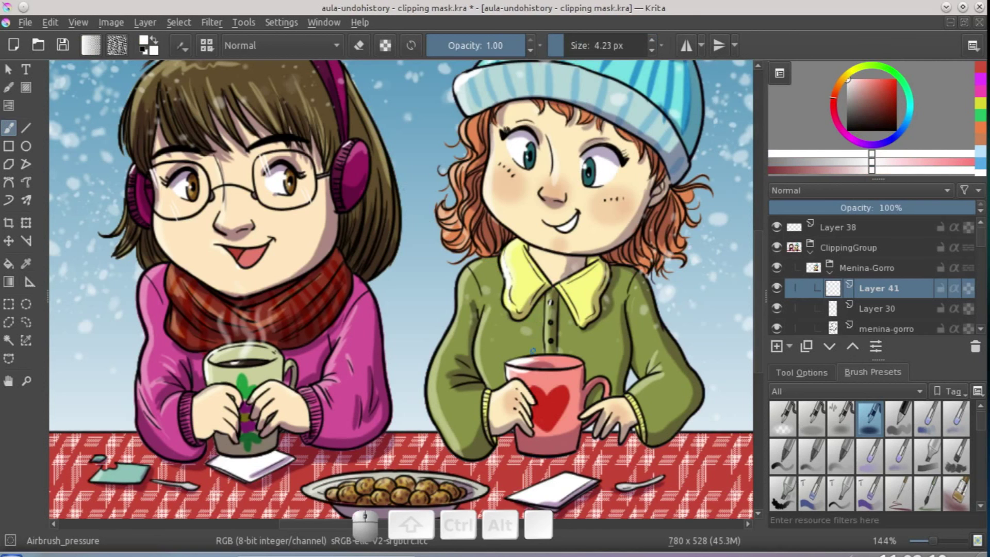
mouse_move(543, 332)
mouse_down()
mouse_move(534, 357)
mouse_move(536, 332)
mouse_move(555, 310)
mouse_move(567, 356)
mouse_move(563, 293)
mouse_move(522, 360)
mouse_up()
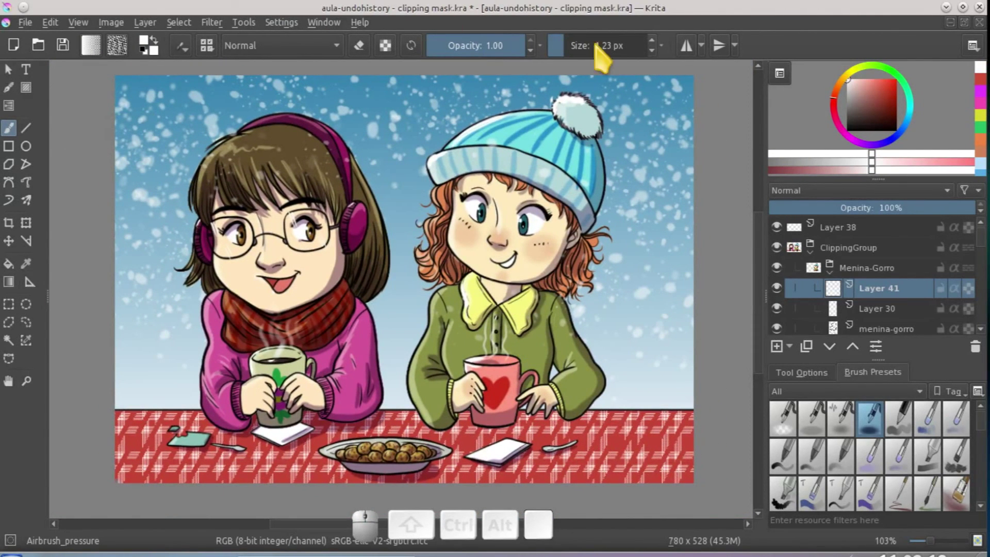
Collapse the Menina-Gorro and Menina-oculos groups and select ClippingGroup.
click(829, 273)
click(829, 293)
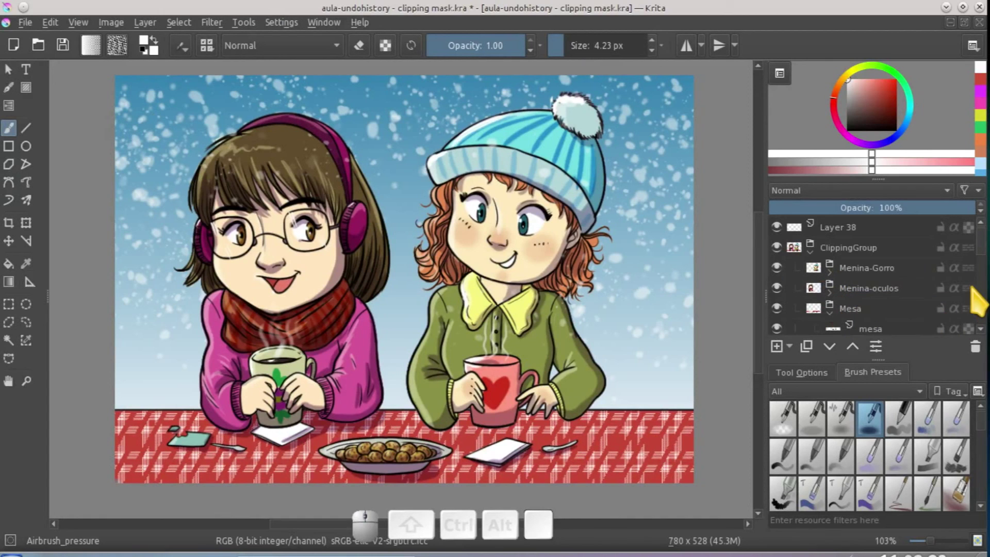
click(976, 252)
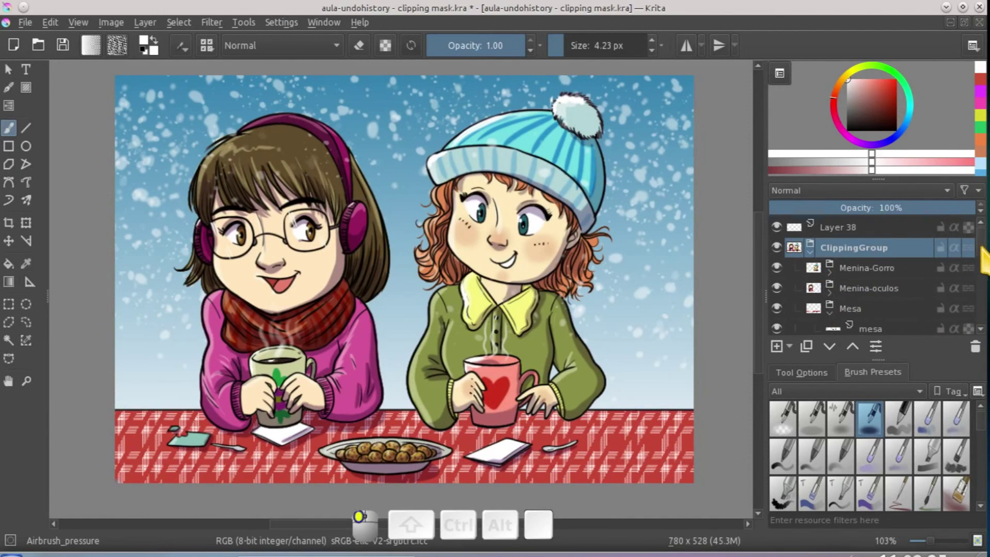
scroll(981, 249, down, 1)
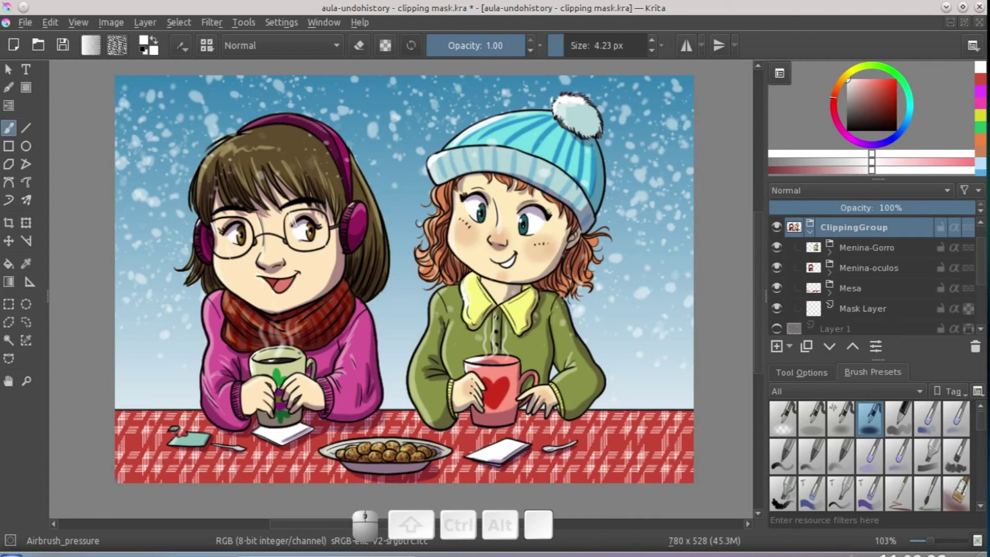
Expand the Menina-Gorro group, hide and reshow the menina-gorro line art layer, and turn on its alpha lock.
click(830, 251)
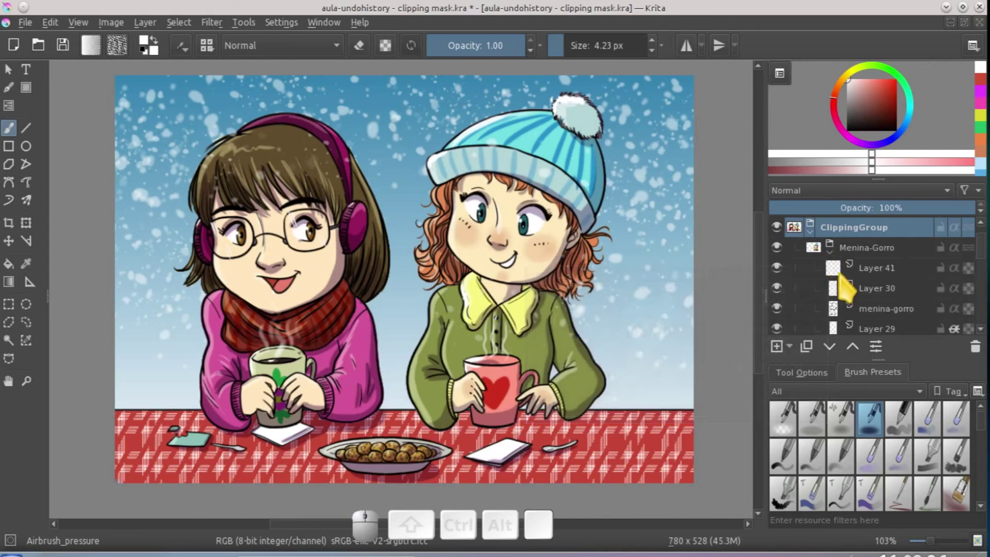
click(924, 311)
click(776, 308)
click(777, 309)
click(968, 308)
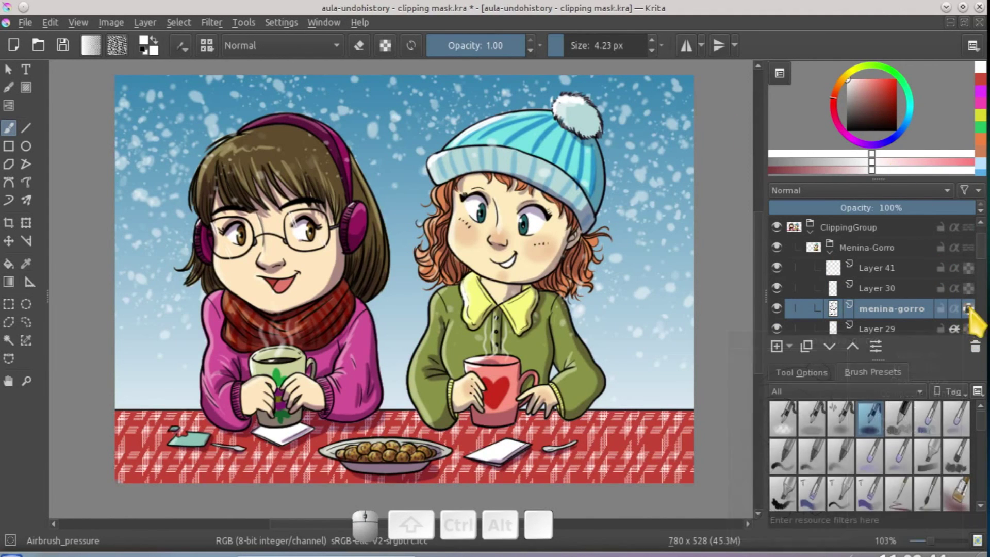
Try recolouring the menina-gorro line art with a 32 px airbrush in a dark blue derived from the hat, and undo the strokes.
mouse_move(973, 321)
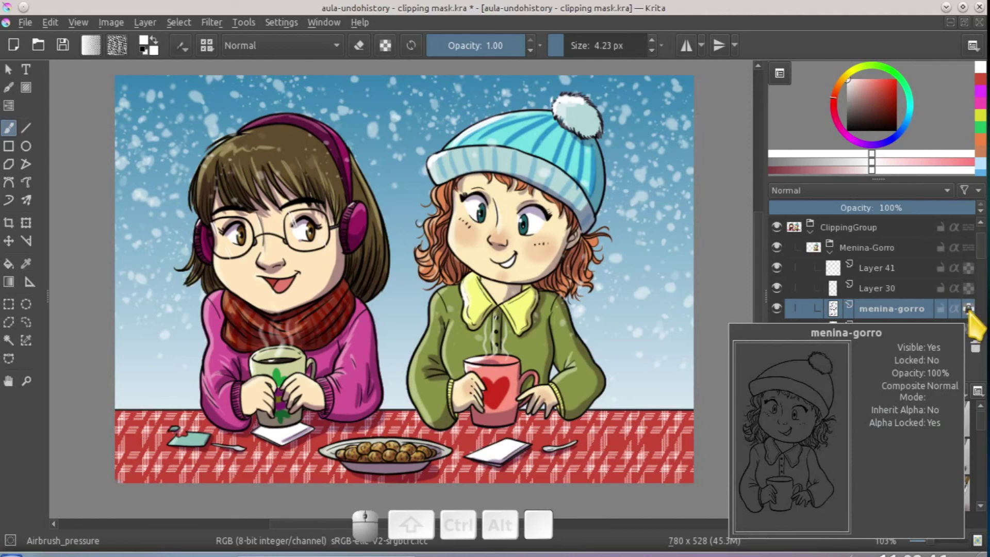
shift+drag(716, 144, 740, 143)
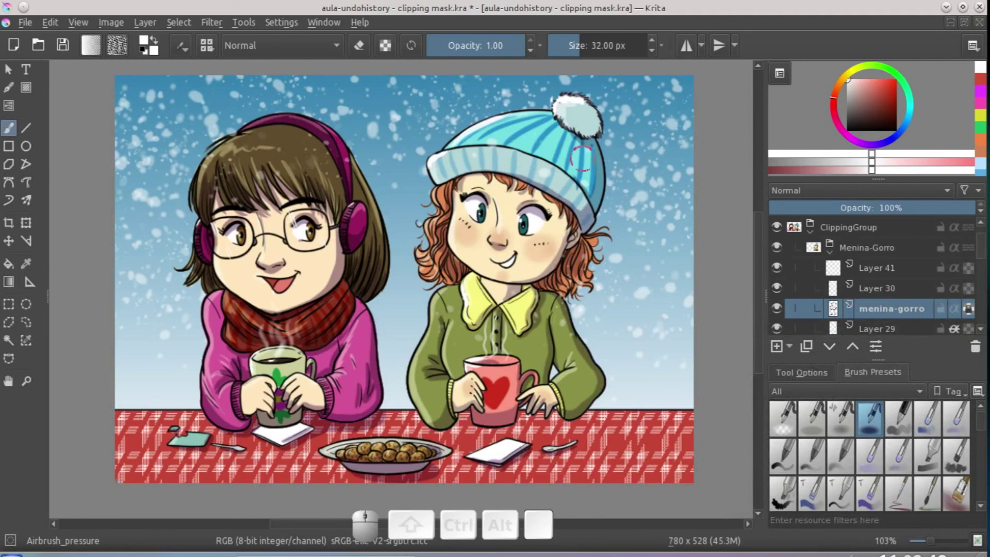
ctrl+click(567, 150)
ctrl+click(561, 143)
drag(883, 106, 879, 115)
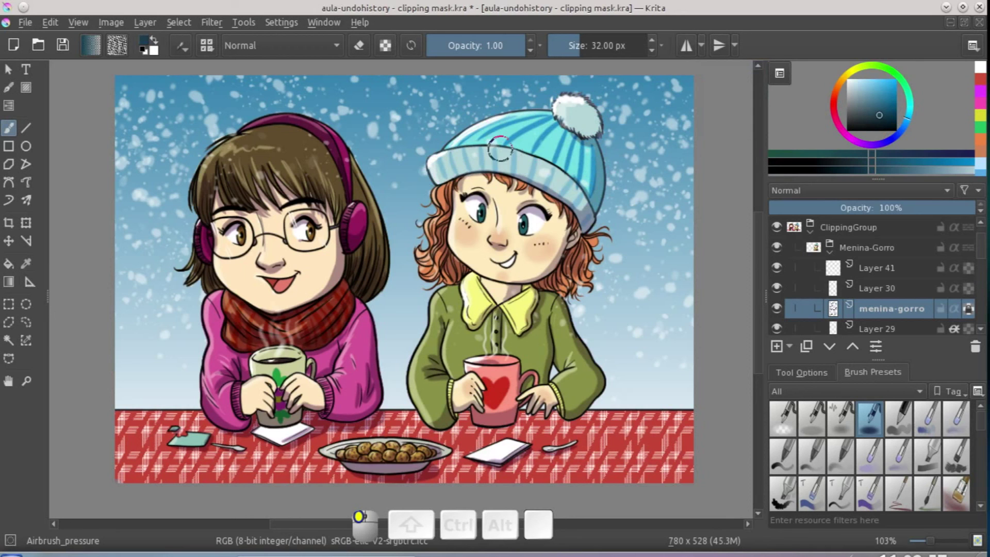
drag(581, 212, 584, 194)
mouse_move(521, 213)
mouse_down()
mouse_move(539, 193)
mouse_move(530, 220)
mouse_move(468, 238)
mouse_up()
drag(465, 274, 504, 246)
key(ctrl+z)
key(ctrl)
key(ctrl+z)
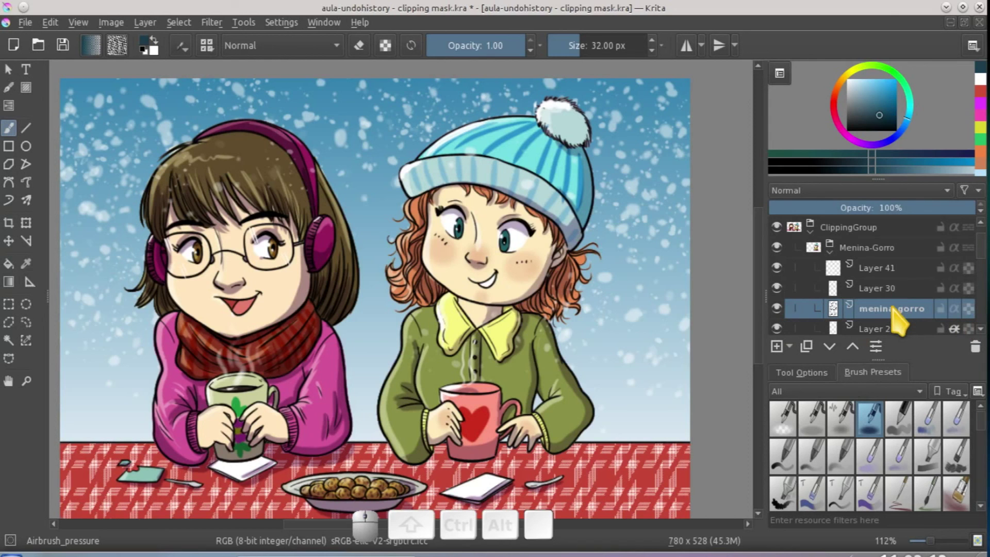
Open the HSV/HSL Adjustment filter for the menina-gorro line art layer and turn on Colorize.
click(280, 23)
mouse_move(238, 26)
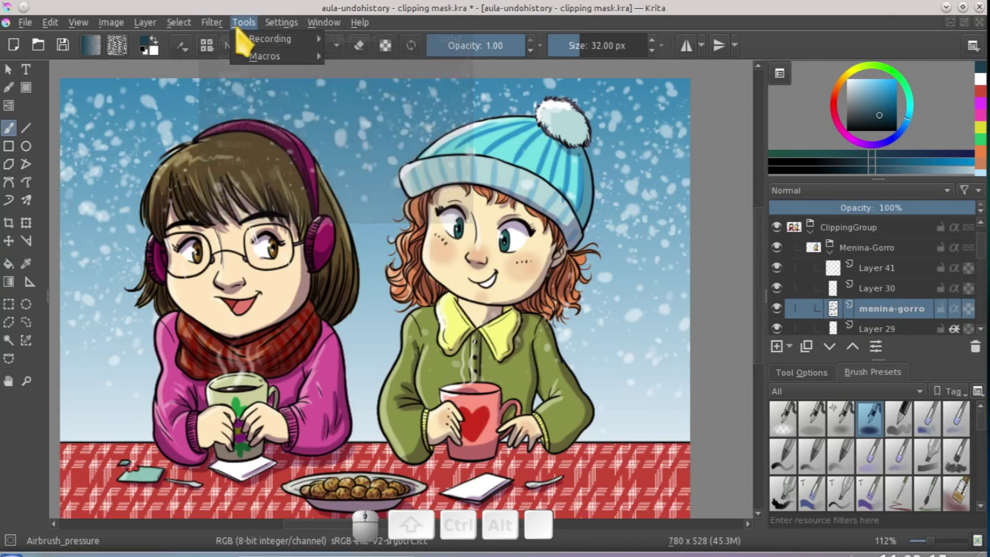
mouse_move(229, 60)
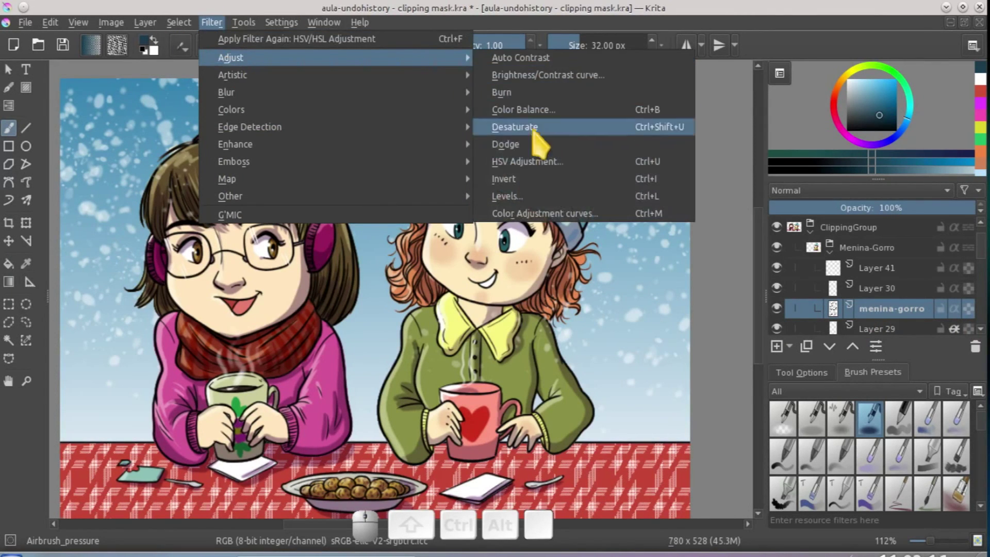
click(527, 161)
drag(471, 202, 292, 294)
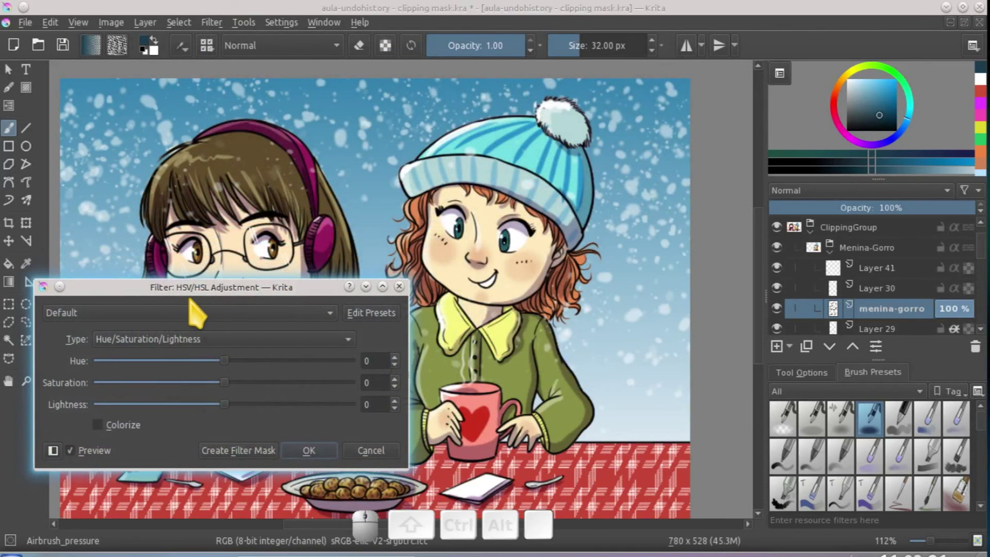
click(129, 426)
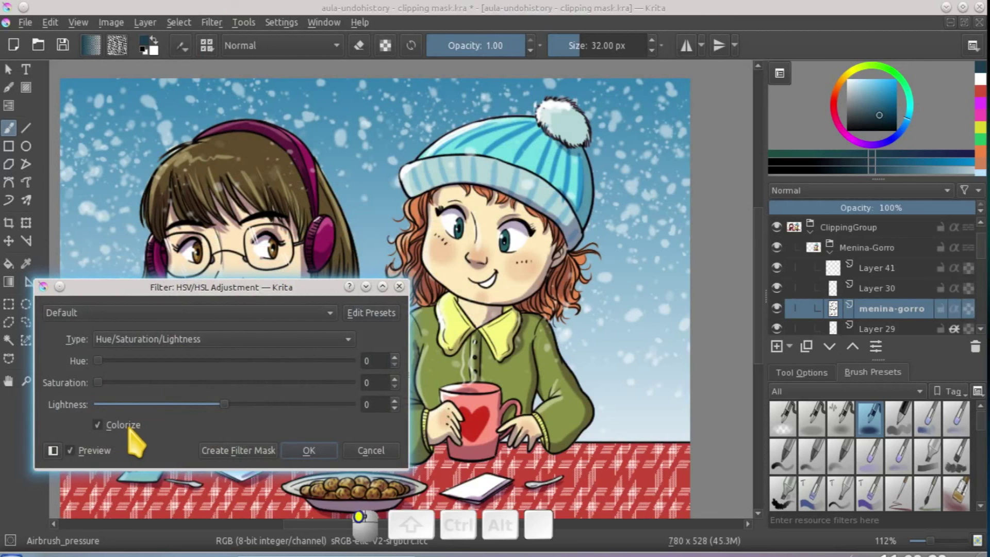
Colorize the menina-gorro line art with hue 7, saturation 69 and lightness 20, and apply the filter.
drag(99, 384, 233, 405)
drag(96, 361, 122, 363)
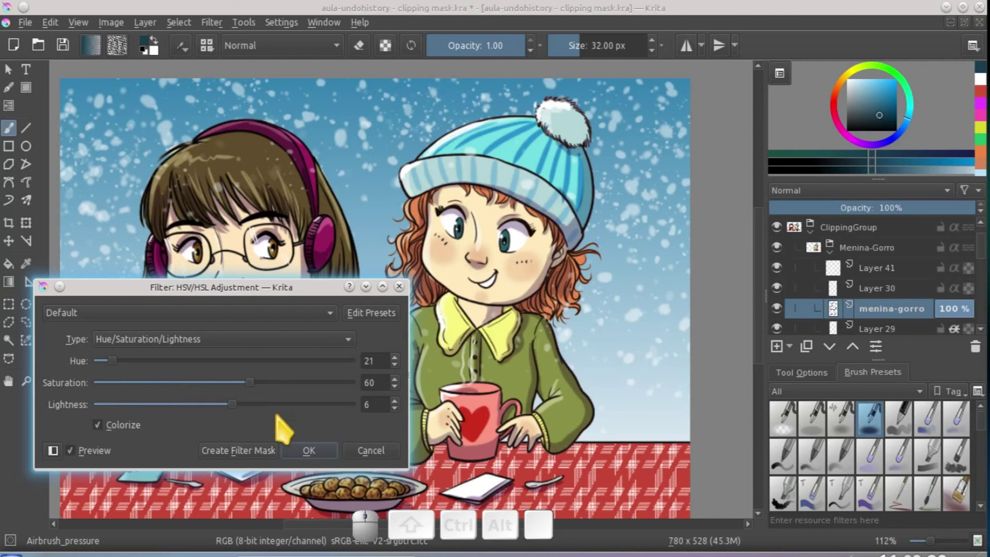
drag(250, 382, 254, 404)
click(274, 382)
drag(253, 406, 249, 405)
drag(112, 361, 100, 358)
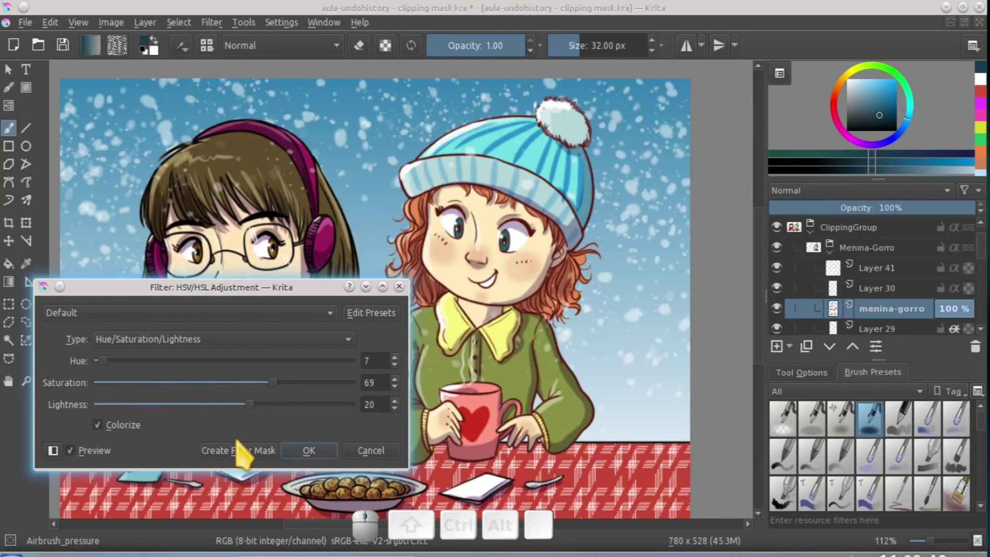
click(322, 456)
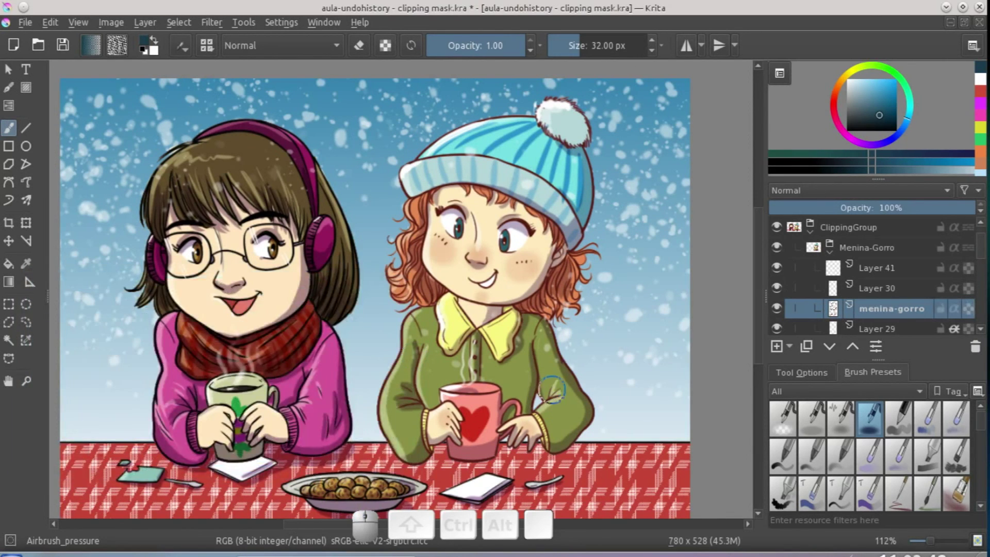
Select the menina-oculos line art layer and reapply the last HSV/HSL adjustment to it.
scroll(982, 279, down, 3)
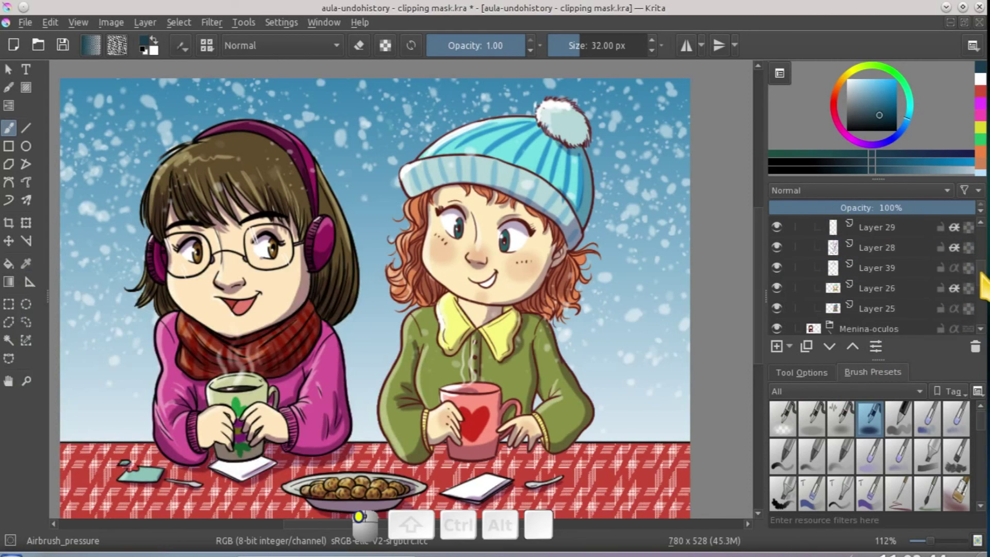
scroll(851, 287, down, 4)
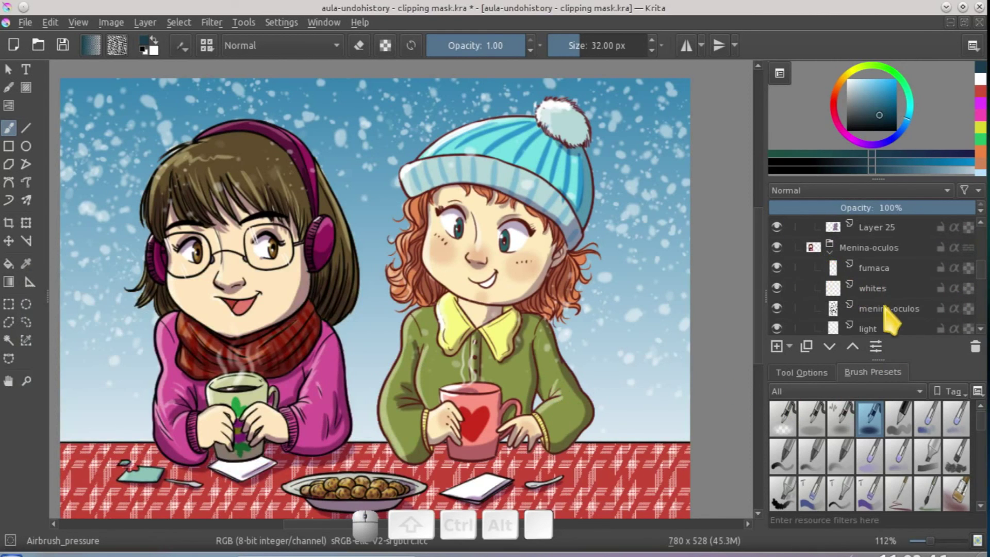
click(898, 311)
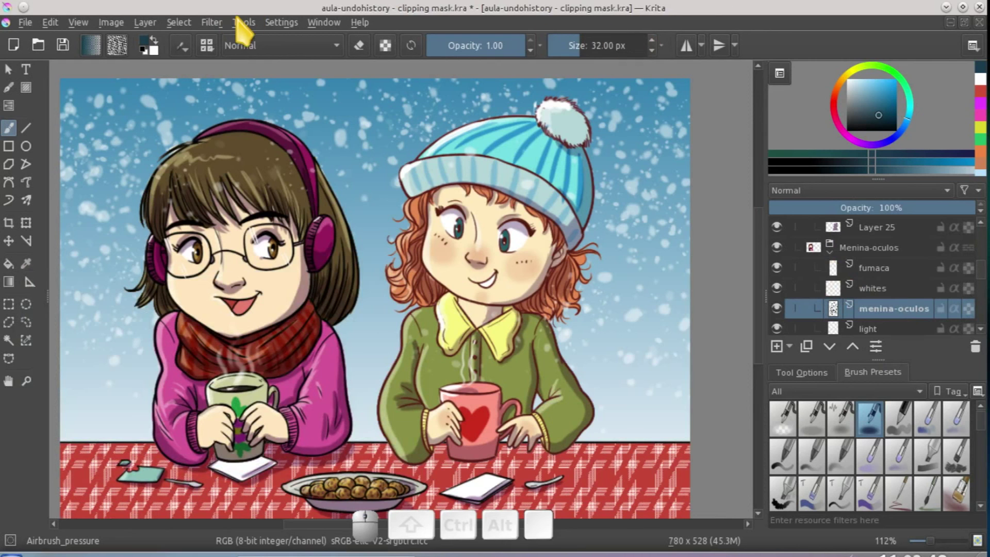
click(219, 22)
click(230, 41)
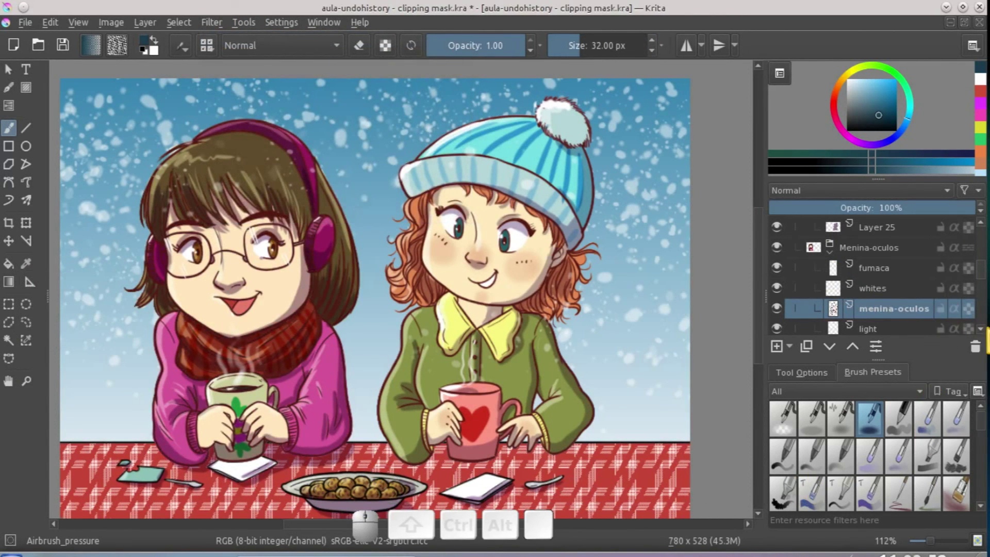
Expand the Mesa group in the layer stack and select its mesa line art layer.
scroll(984, 286, down, 4)
scroll(985, 286, up, 5)
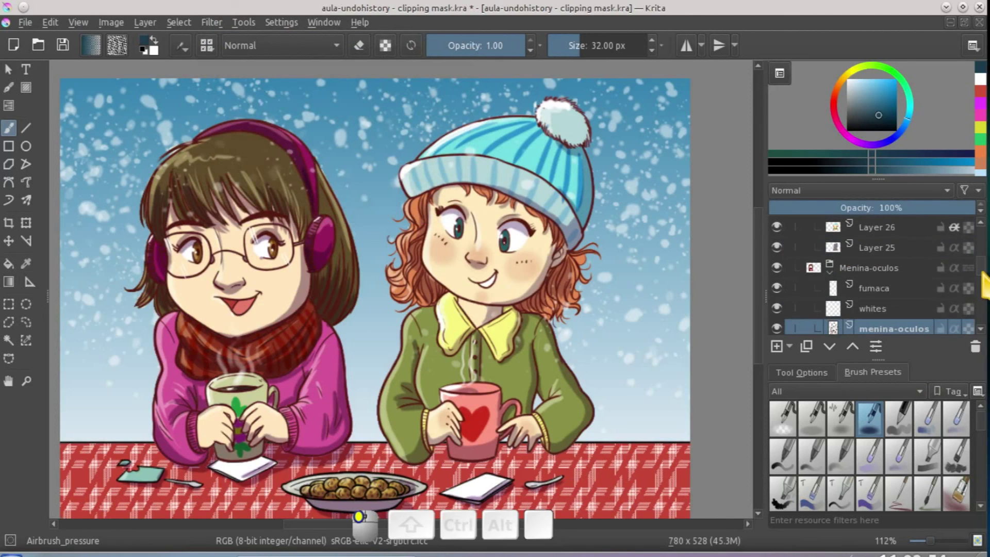
scroll(984, 286, down, 1)
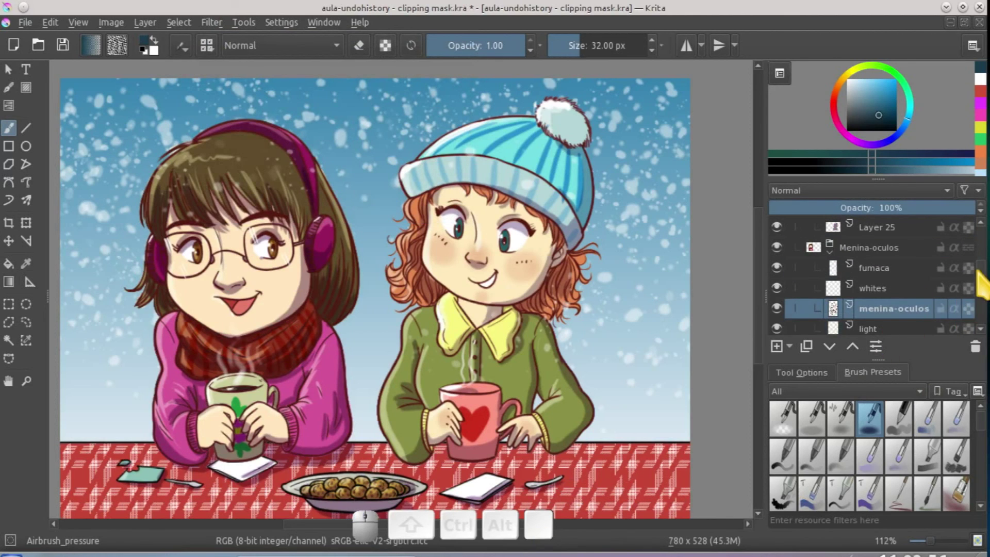
scroll(985, 299, down, 8)
scroll(985, 304, down, 4)
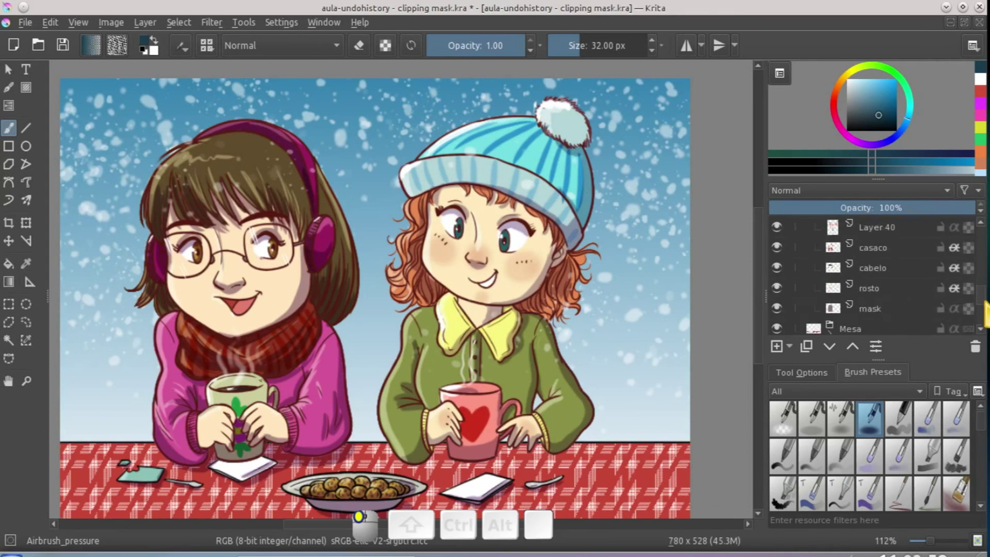
scroll(985, 299, up, 7)
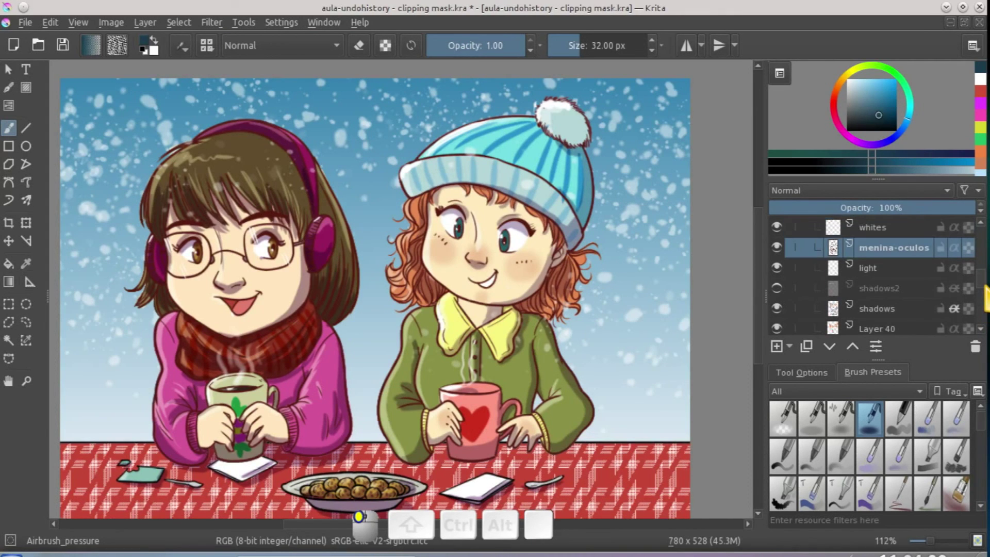
scroll(984, 294, down, 6)
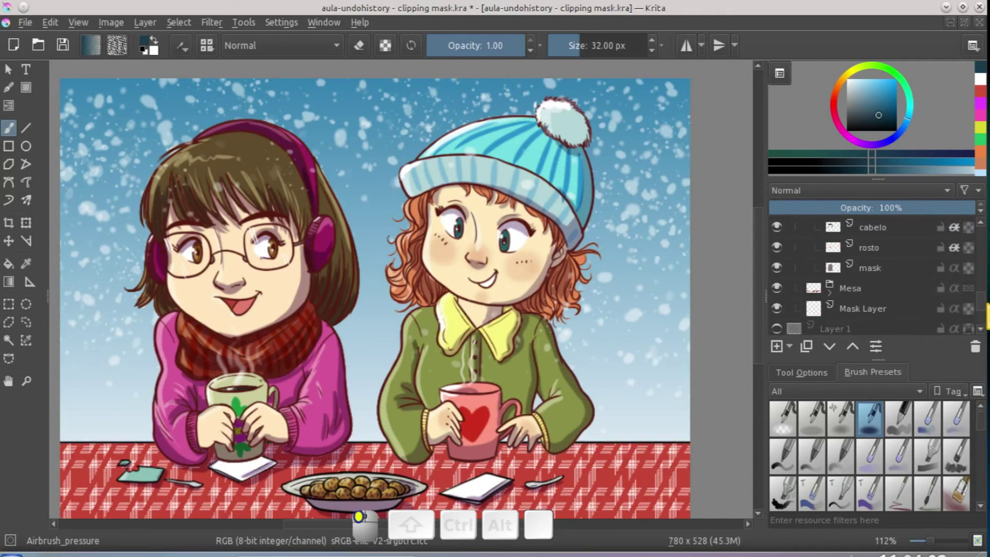
click(869, 308)
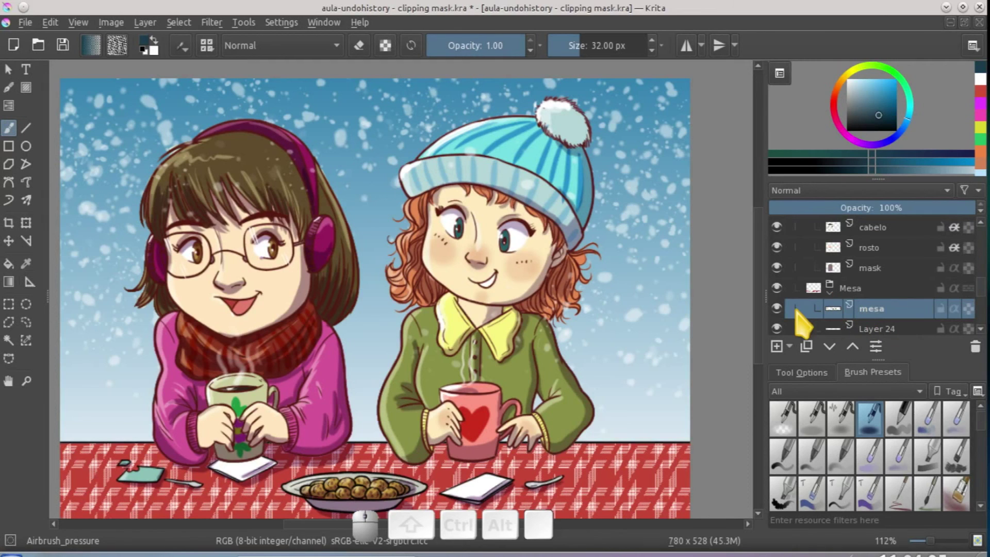
Hide and reshow the mesa layer to check its line art, and reapply the last HSV/HSL adjustment.
click(777, 308)
click(776, 308)
click(216, 22)
key(Escape)
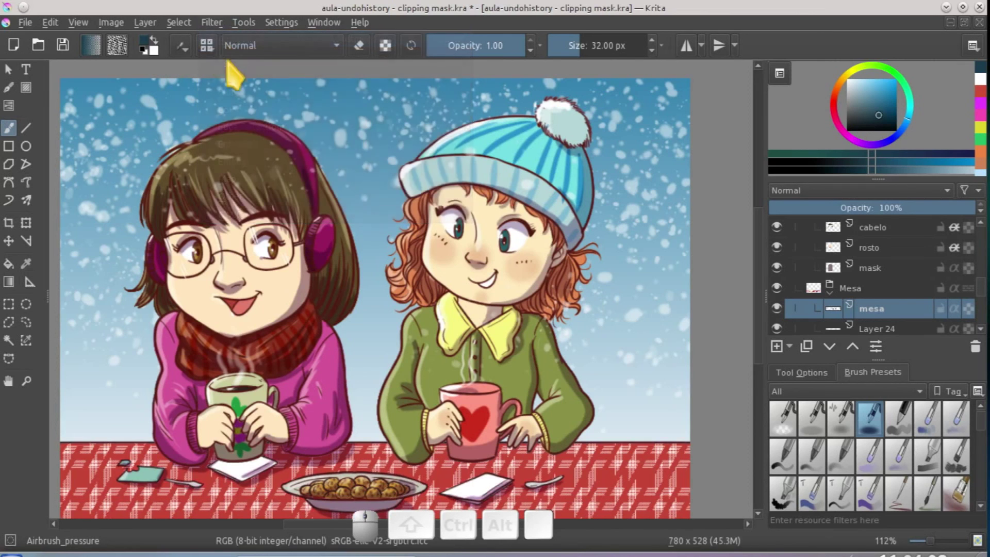
Set the blending mode of the mesa line art layer to Multiply.
scroll(608, 316, down, 1)
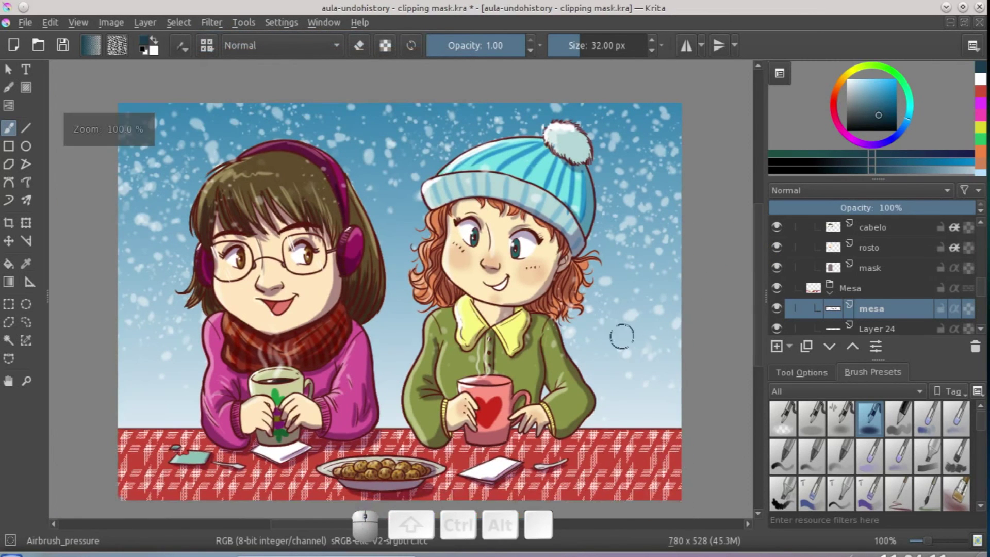
scroll(761, 263, down, 3)
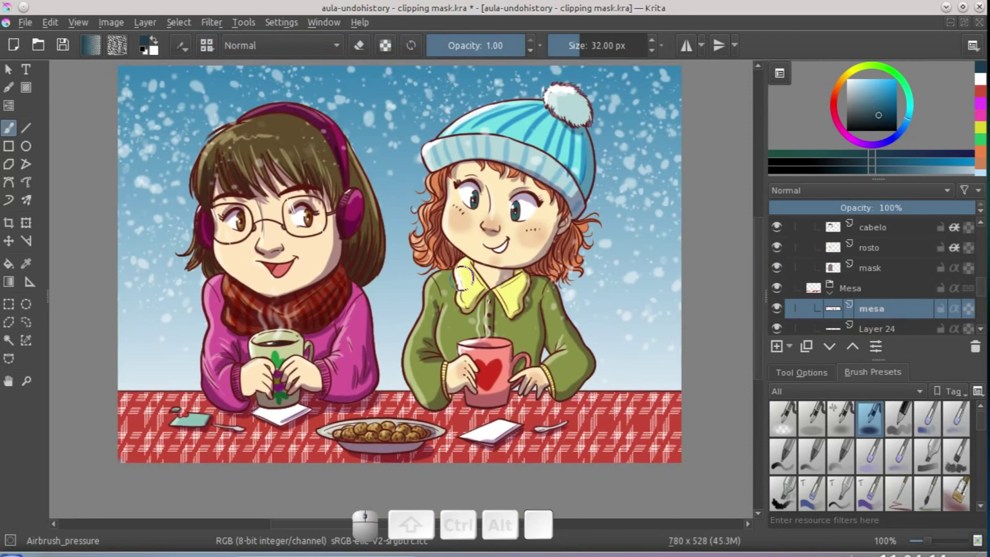
click(869, 192)
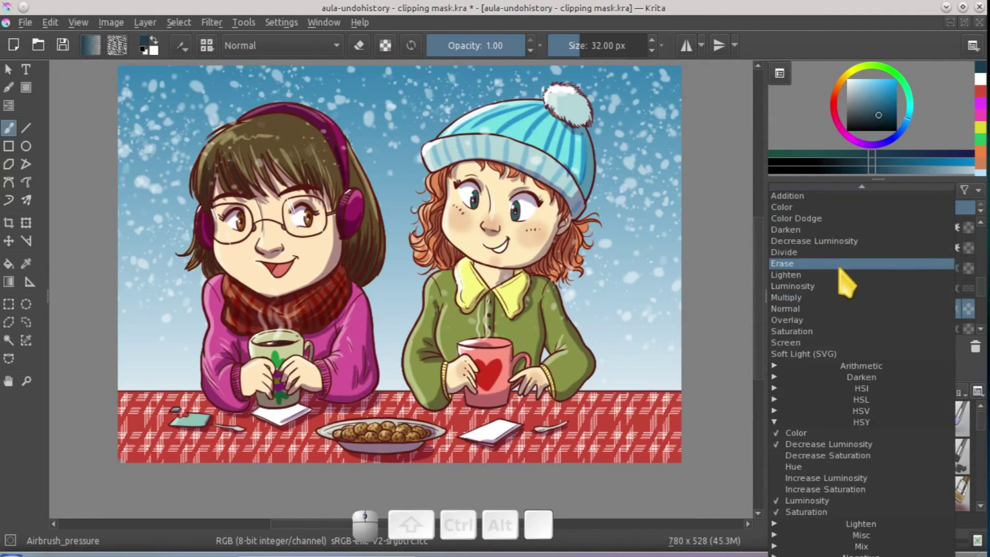
click(823, 298)
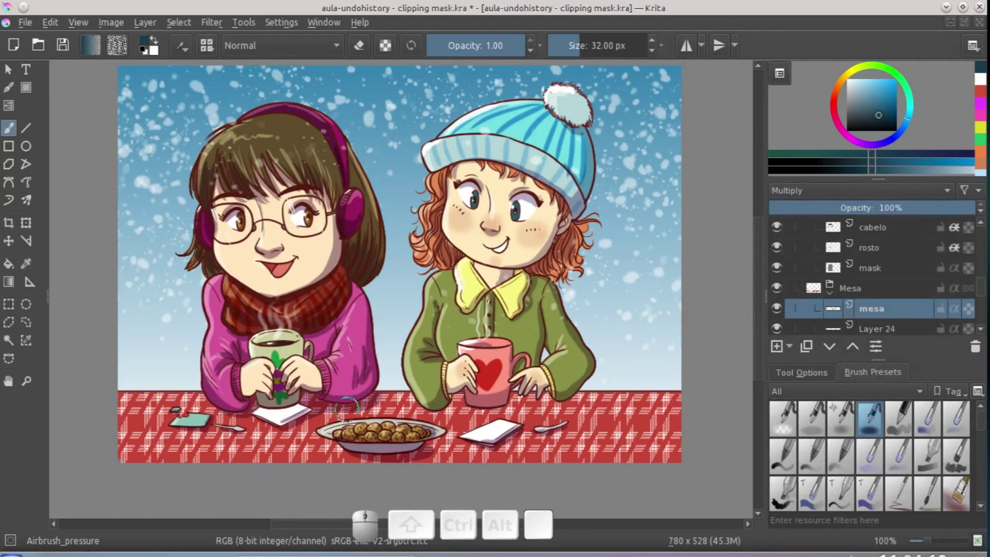
Select the menina-oculos line art layer and set its blending mode to Multiply.
scroll(928, 281, up, 1)
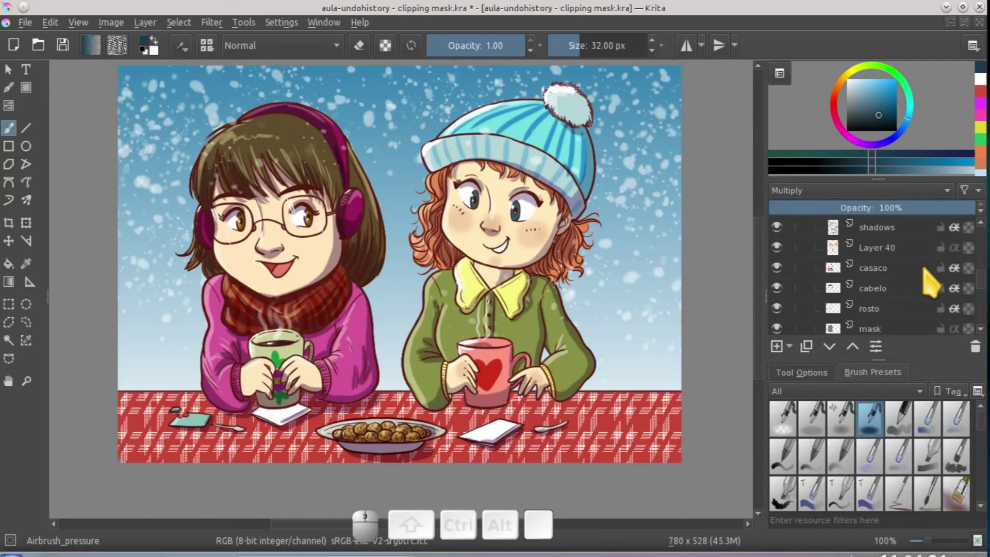
scroll(928, 282, up, 1)
click(906, 230)
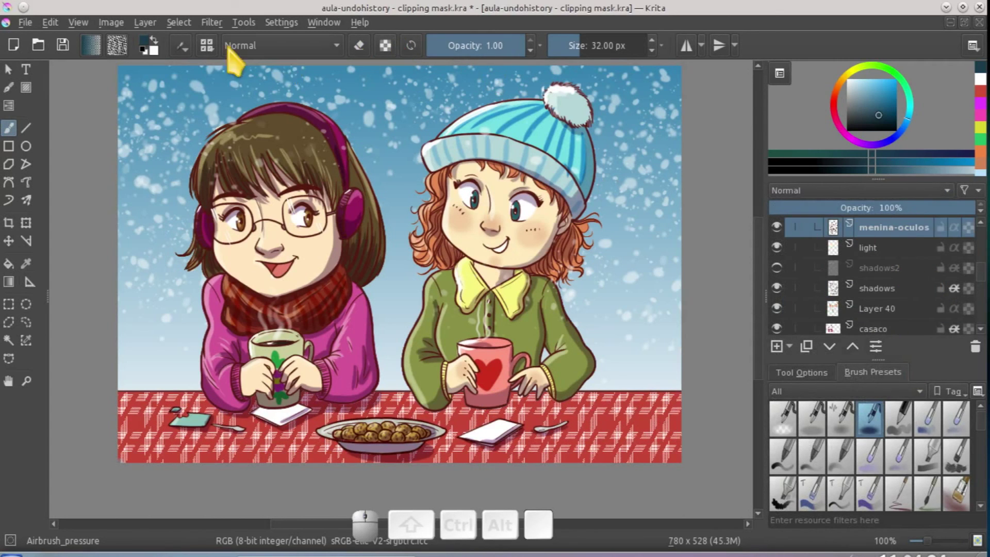
click(848, 191)
click(814, 301)
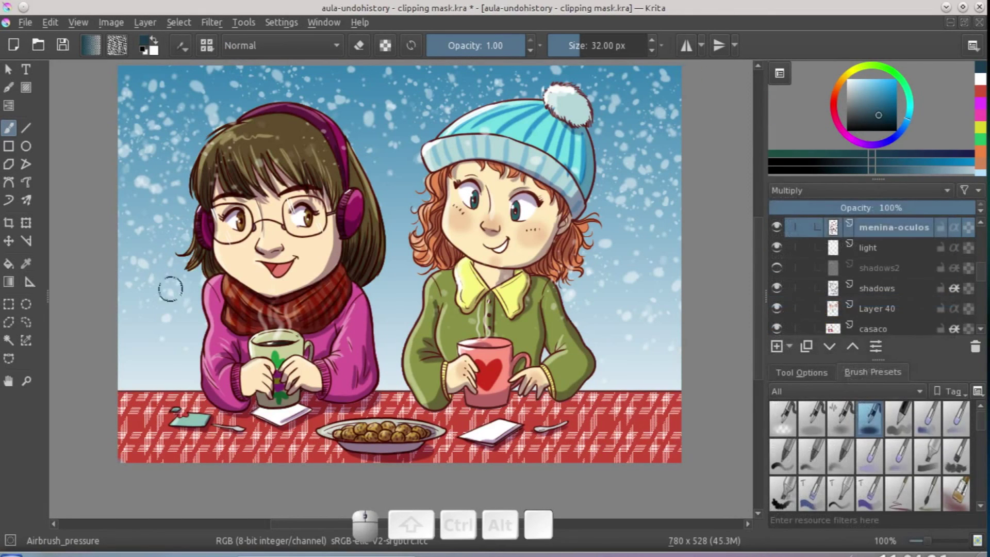
Select the menina-gorro line art layer and set its blending mode to Multiply.
scroll(925, 286, up, 1)
scroll(906, 281, up, 1)
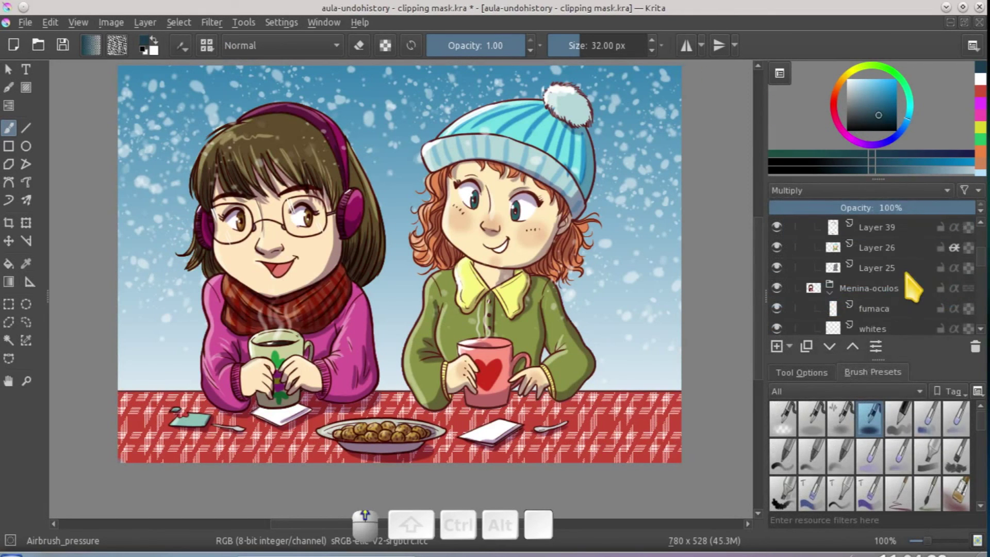
scroll(910, 288, up, 1)
click(905, 227)
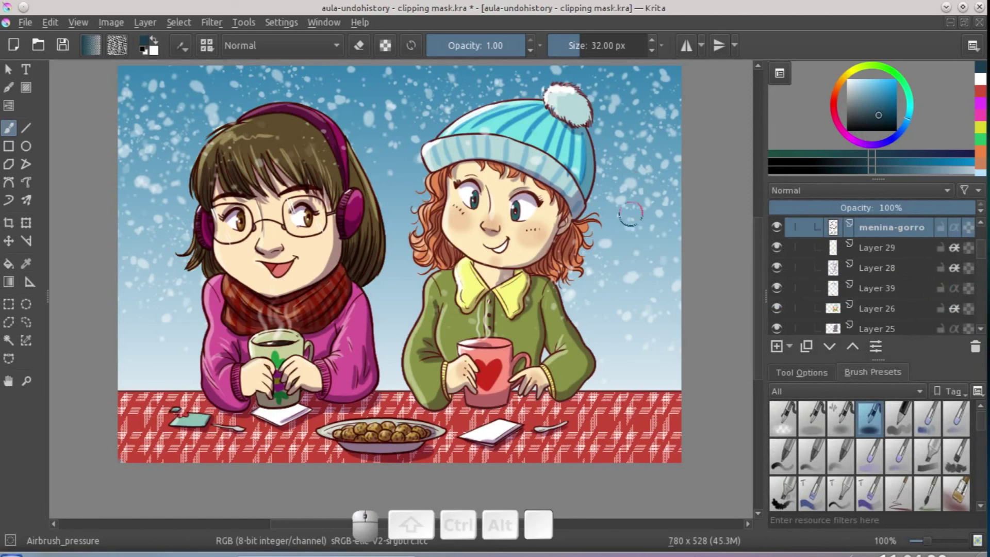
click(840, 191)
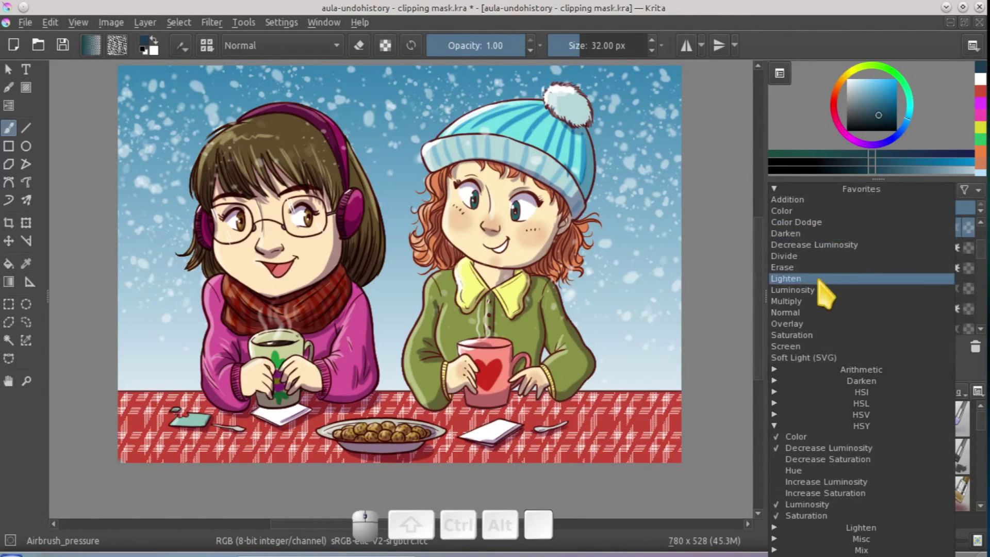
click(817, 302)
scroll(493, 335, up, 2)
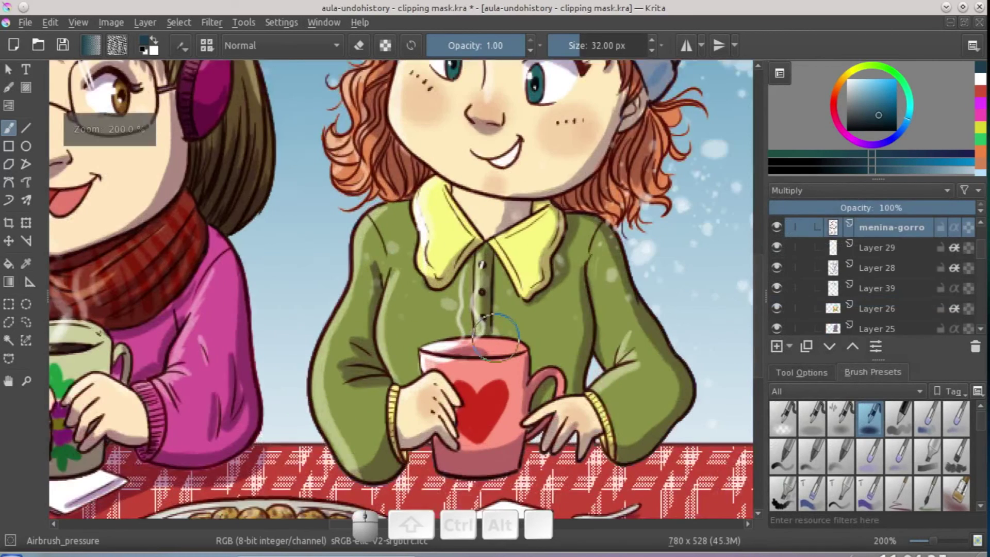
scroll(494, 335, down, 1)
scroll(709, 279, down, 1)
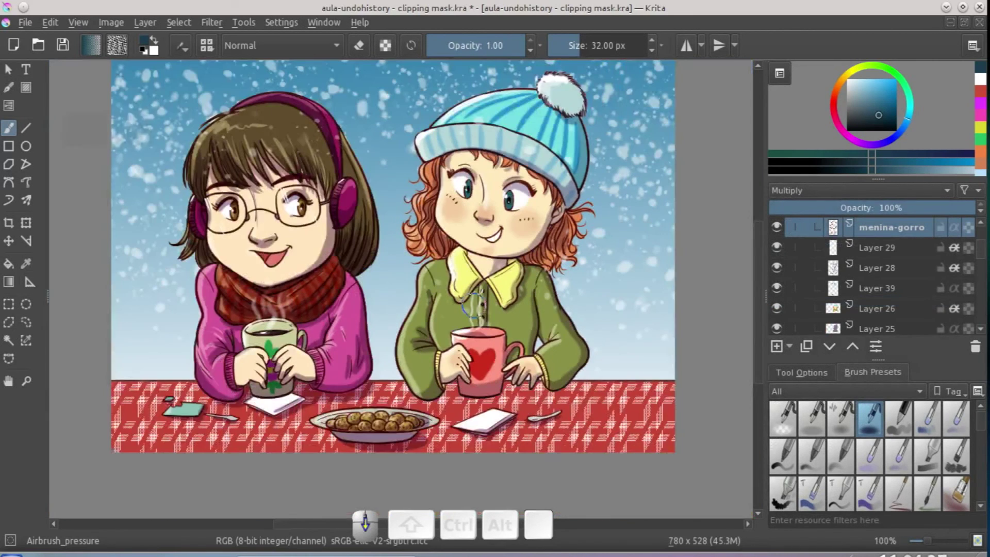
click(758, 268)
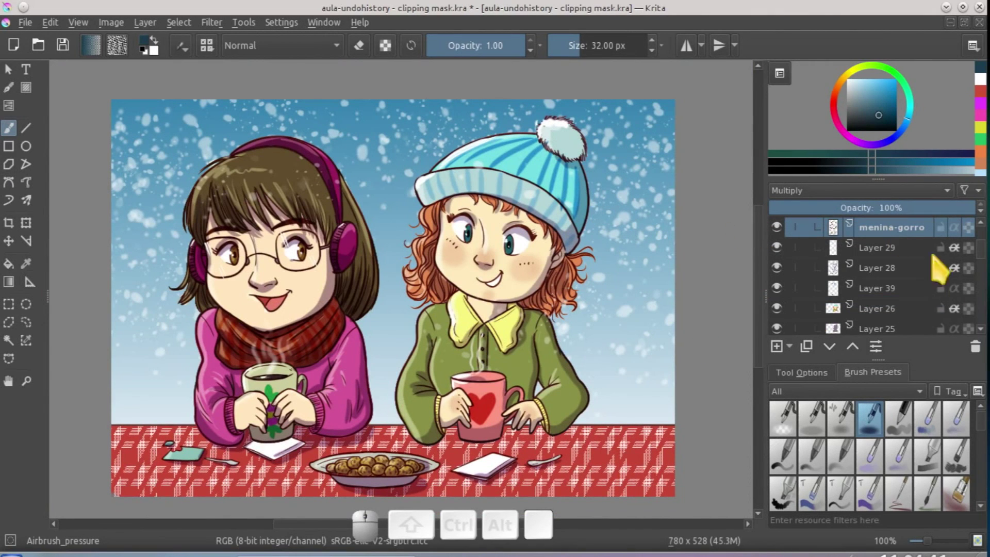
Add a new paint layer above Layer 38, at the top of the layer stack.
scroll(974, 237, up, 2)
click(884, 226)
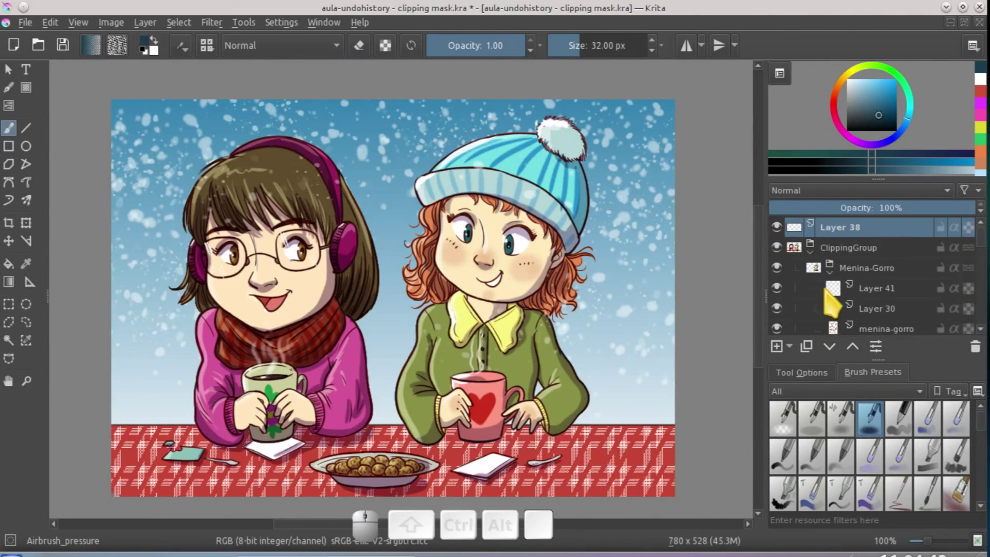
click(777, 346)
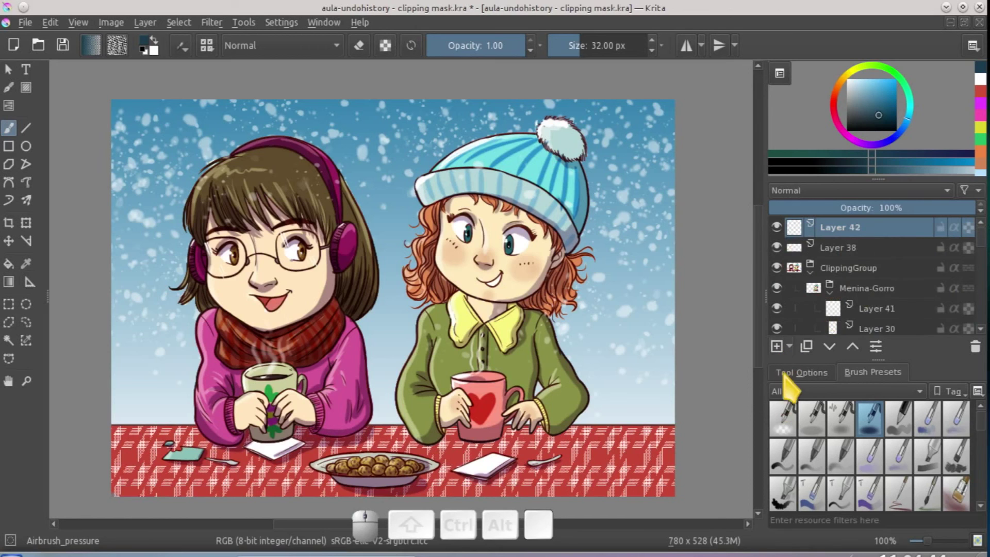
Sign the artwork with the artist's signature in dark red beside the girl in the hat, above the table, using the Ink_gpen_10 brush at 10 px.
drag(607, 343, 615, 304)
key(d)
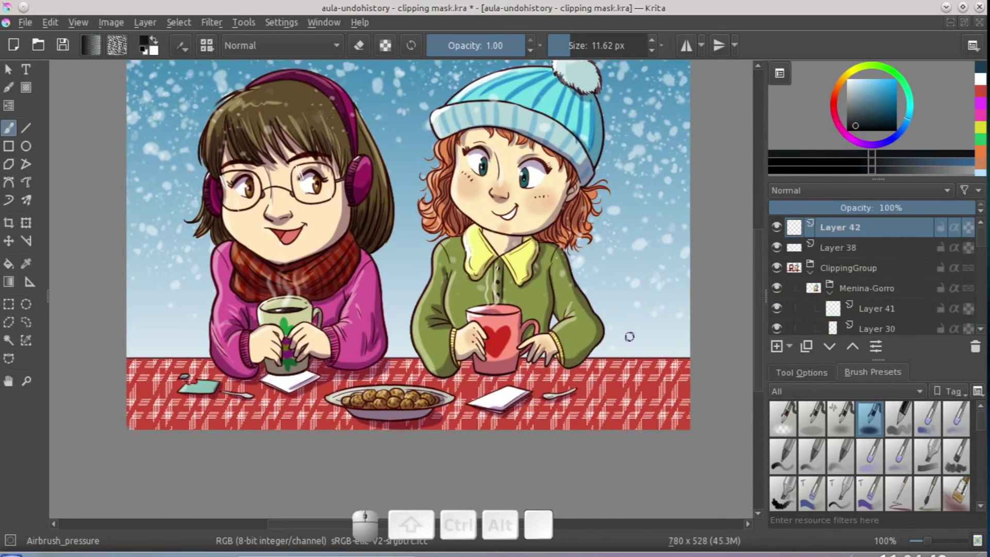
ctrl+click(600, 370)
drag(623, 363, 641, 328)
drag(643, 251, 614, 235)
key(ctrl+z)
right_click(628, 214)
click(595, 312)
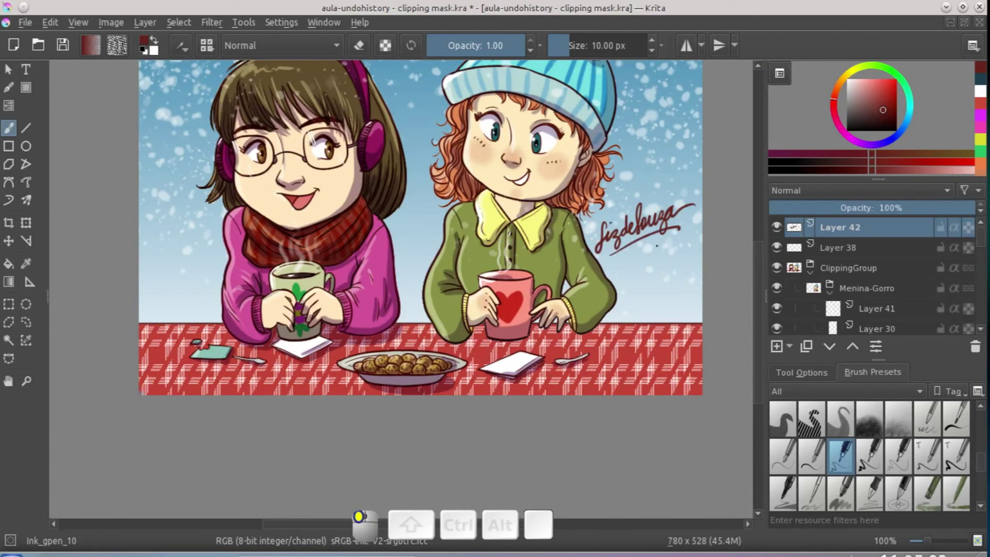
scroll(610, 291, up, 3)
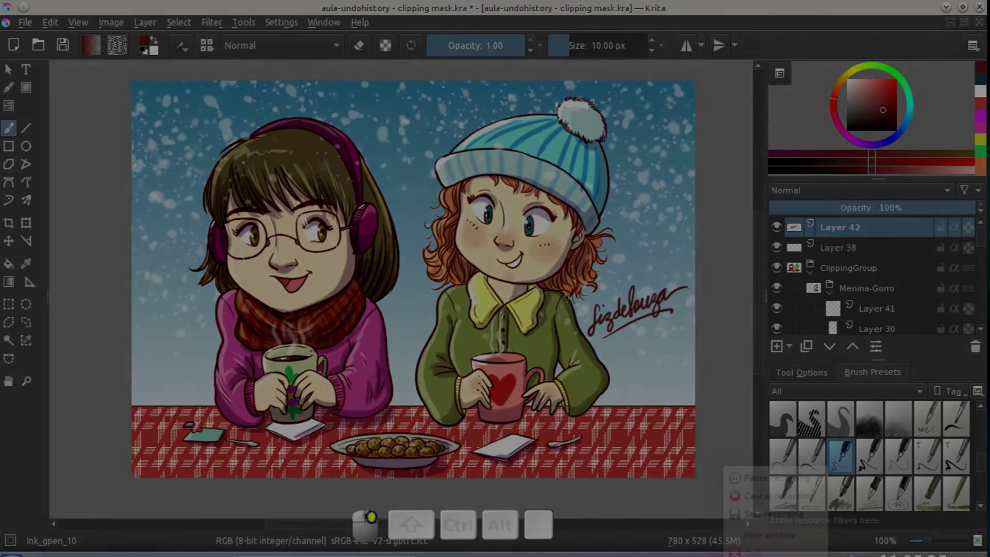
right_click(727, 554)
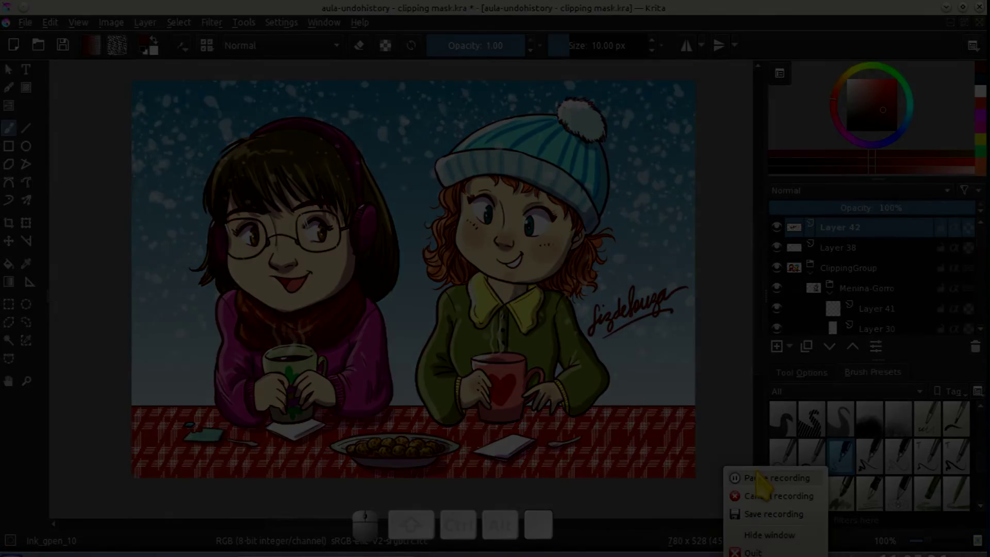